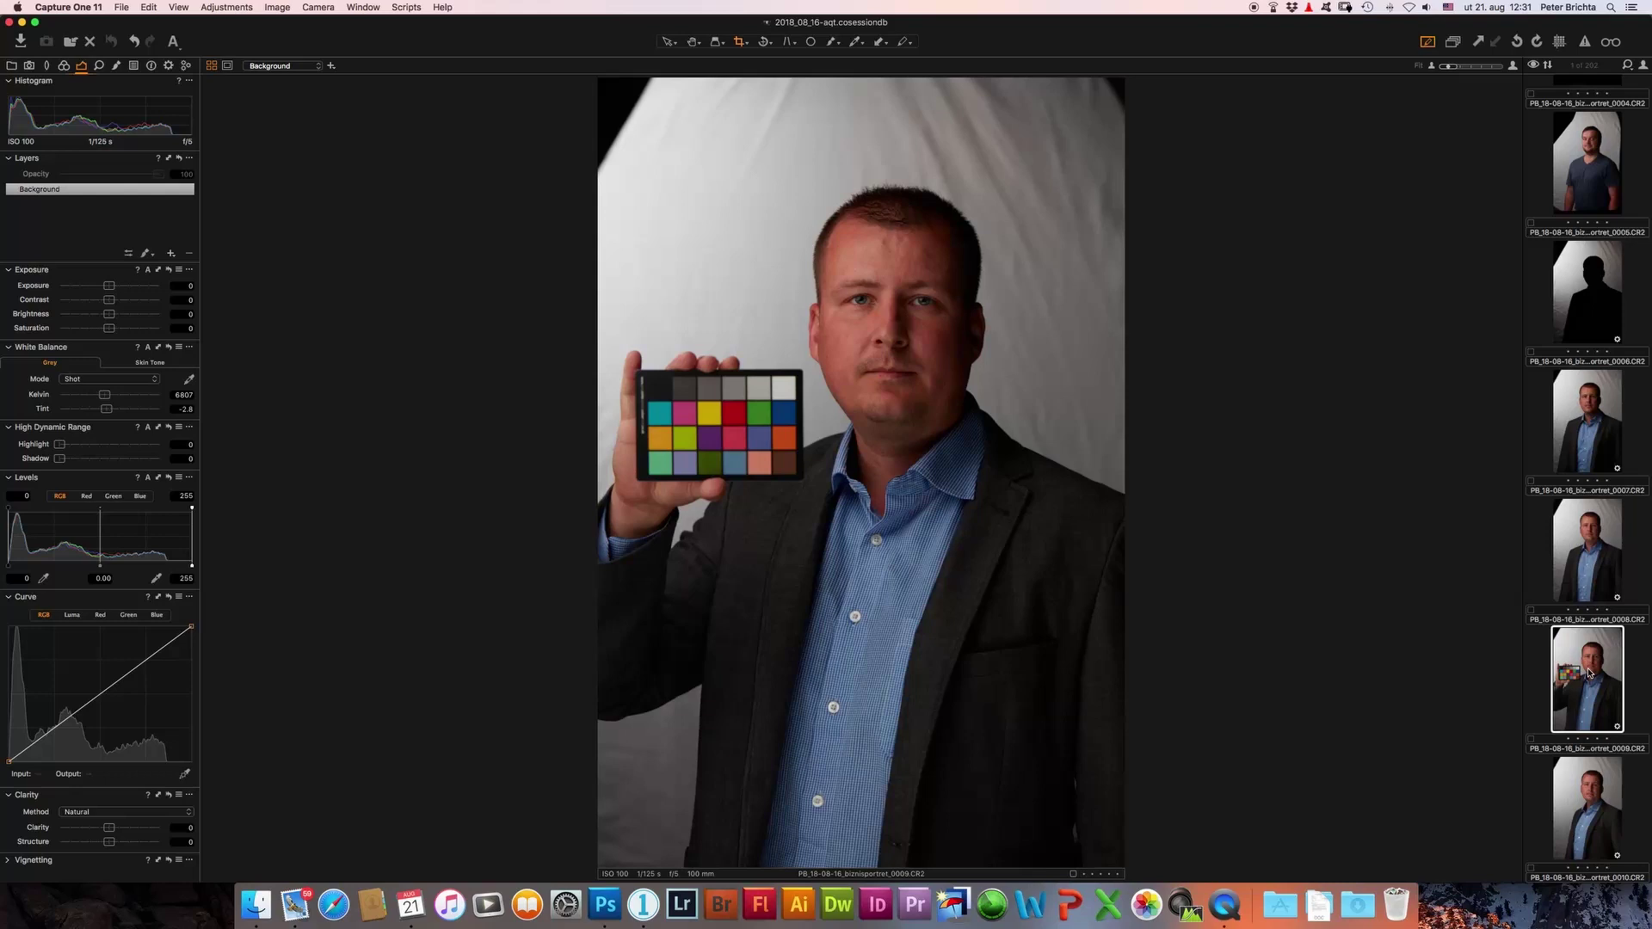
Step: Filter the library to green-tagged shots, open the first one, then clear the filter
{"action": "left_click", "coordinate": [13, 64]}
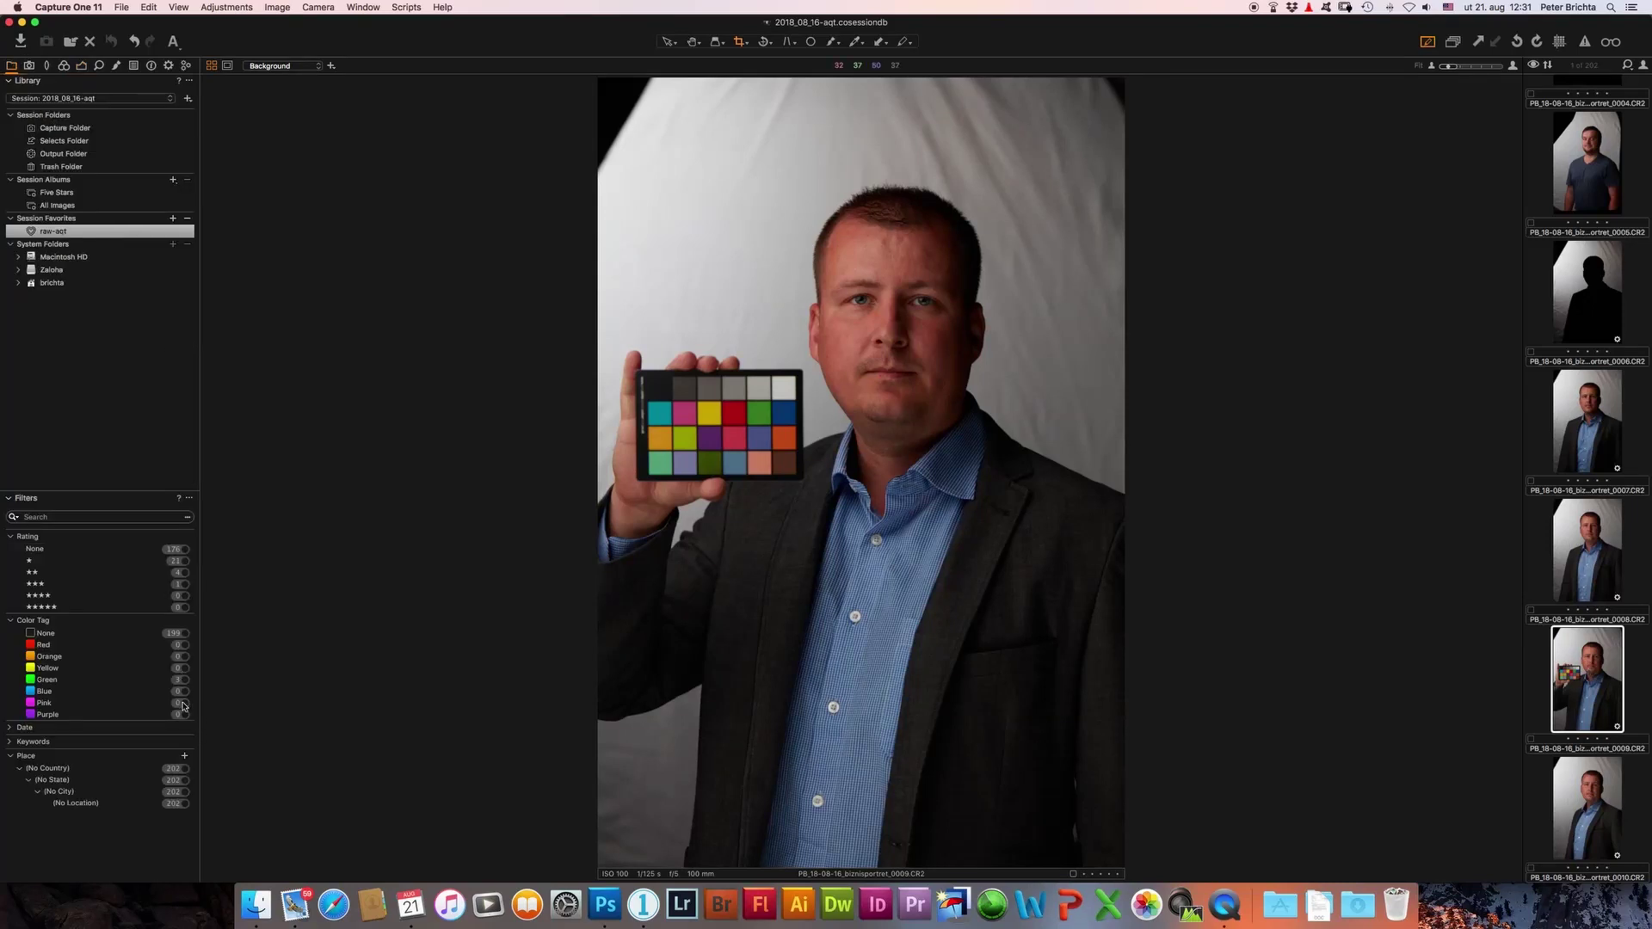
{"action": "left_click", "coordinate": [181, 680]}
{"action": "left_click", "coordinate": [1591, 144]}
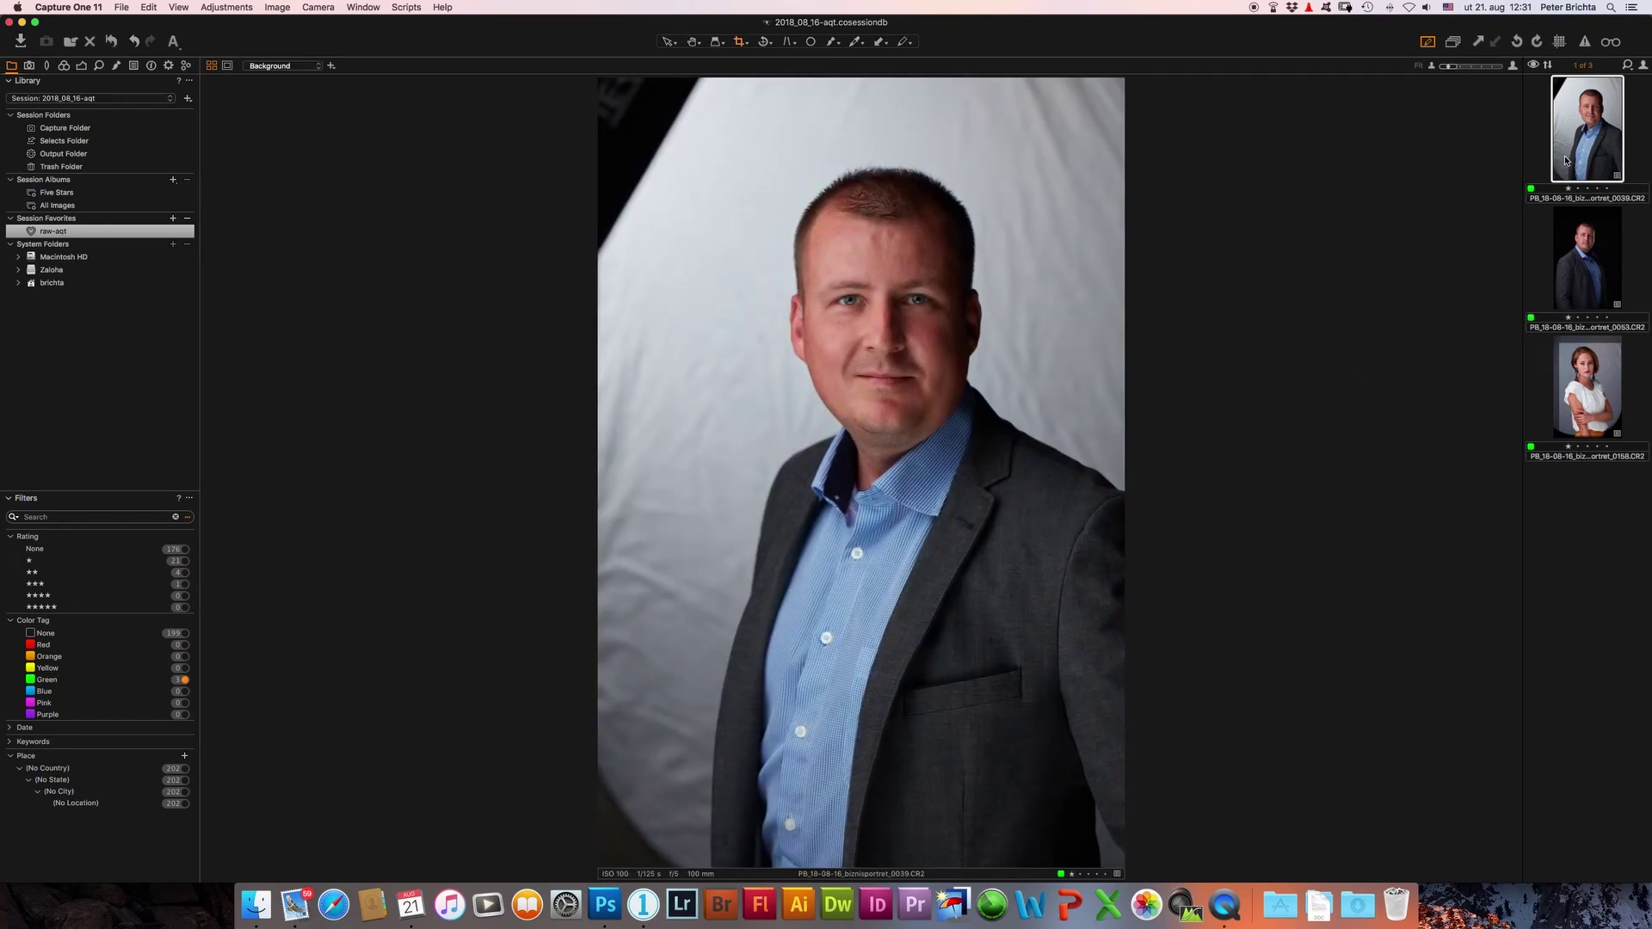
{"action": "left_click", "coordinate": [179, 682]}
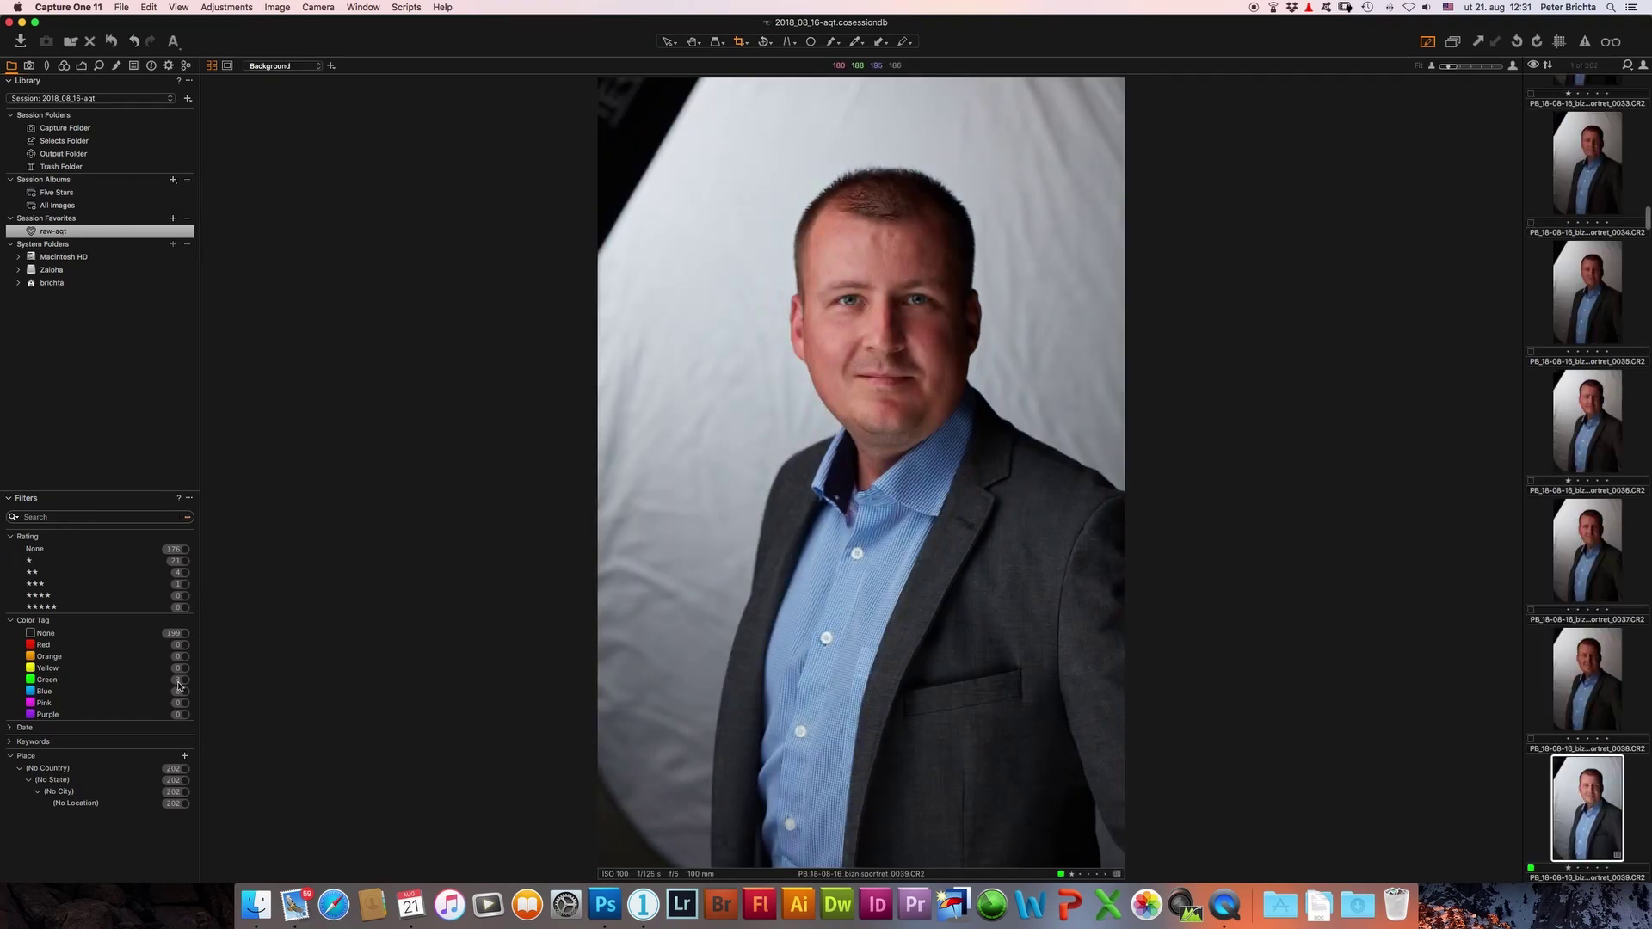
Step: Step back through the session to image 0009, the portrait holding the colour checker
{"action": "key", "text": "super+a"}
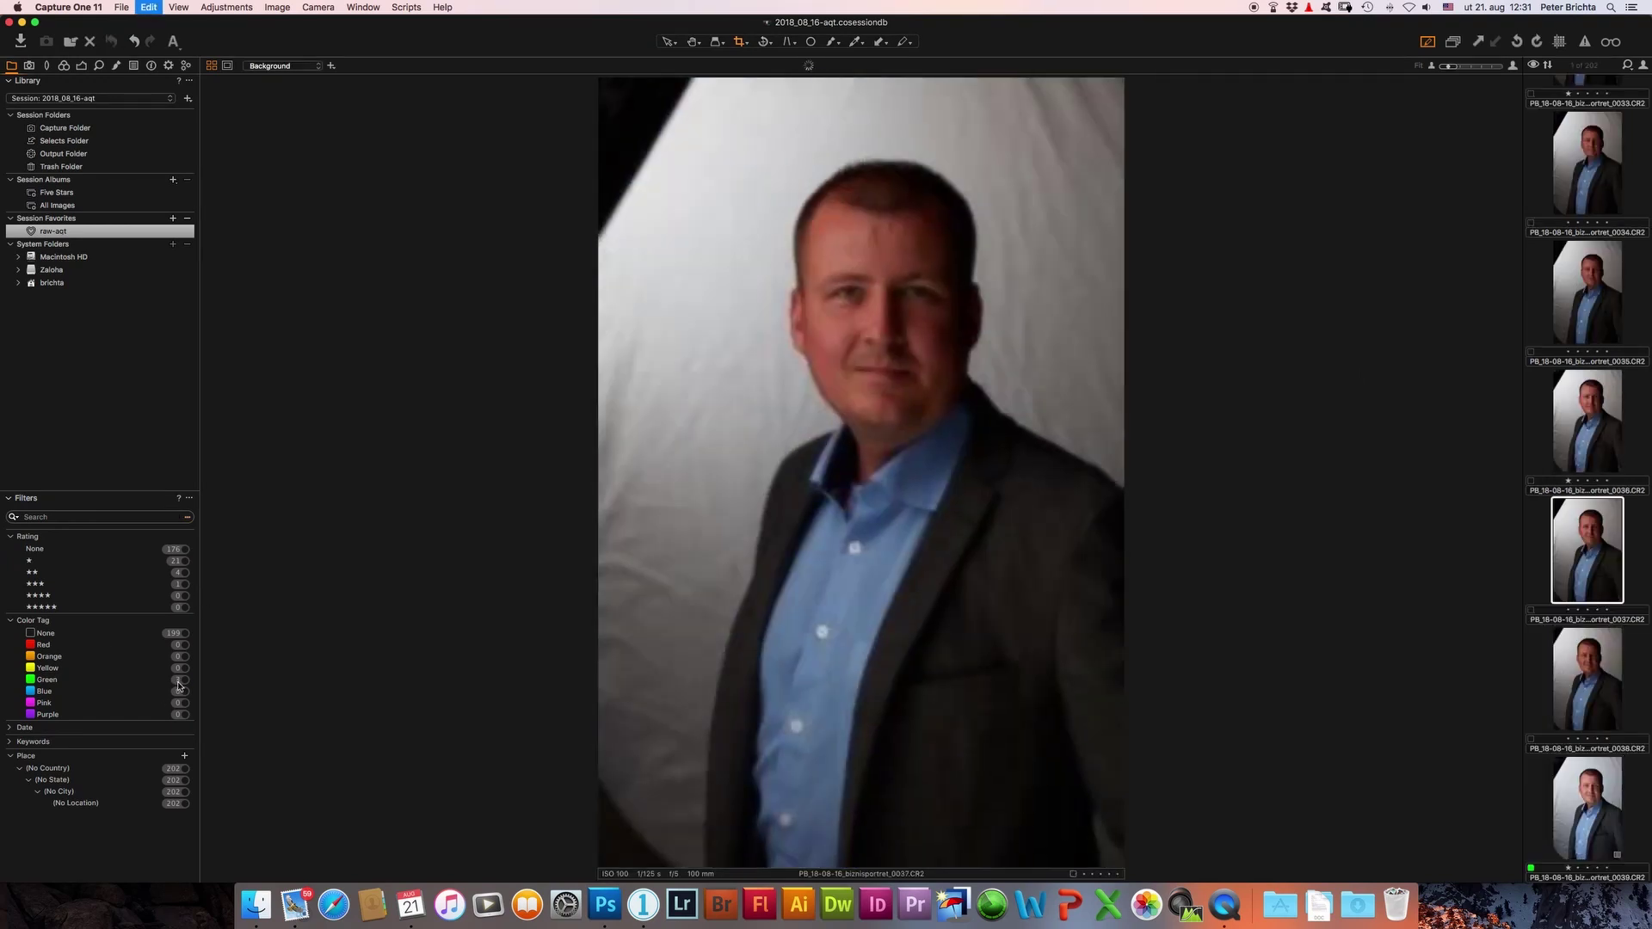
{"action": "key", "text": "Up"}
{"action": "key", "text": "Up"}
{"action": "key", "text": "Up"}
{"action": "key", "text": "Up"}
{"action": "key", "text": "Up"}
{"action": "key", "text": "Up"}
{"action": "key", "text": "Up"}
{"action": "key", "text": "Up"}
{"action": "key", "text": "Up"}
{"action": "key", "text": "Up"}
{"action": "key", "text": "Up"}
{"action": "key", "text": "Up"}
{"action": "key", "text": "Up"}
{"action": "key", "text": "Up"}
{"action": "key", "text": "Up"}
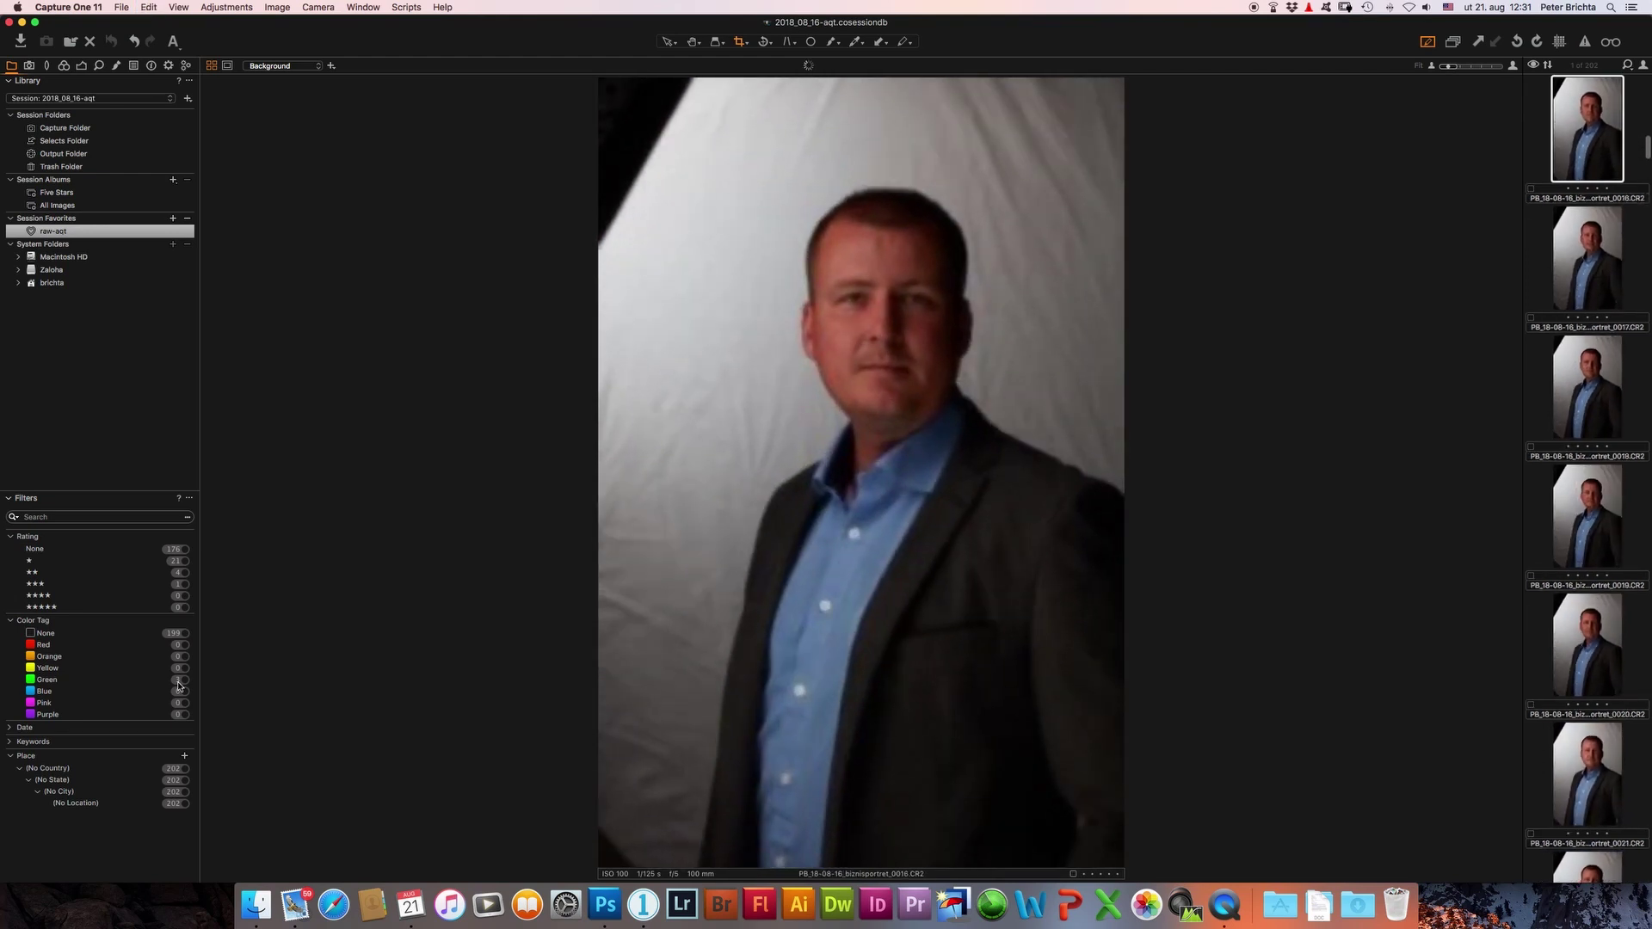
{"action": "key", "text": "Up"}
{"action": "key", "text": "Up"}
{"action": "key", "text": "Up"}
{"action": "key", "text": "Up"}
{"action": "key", "text": "Up"}
{"action": "key", "text": "Up"}
{"action": "key", "text": "Up"}
{"action": "key", "text": "Up"}
{"action": "key", "text": "Down"}
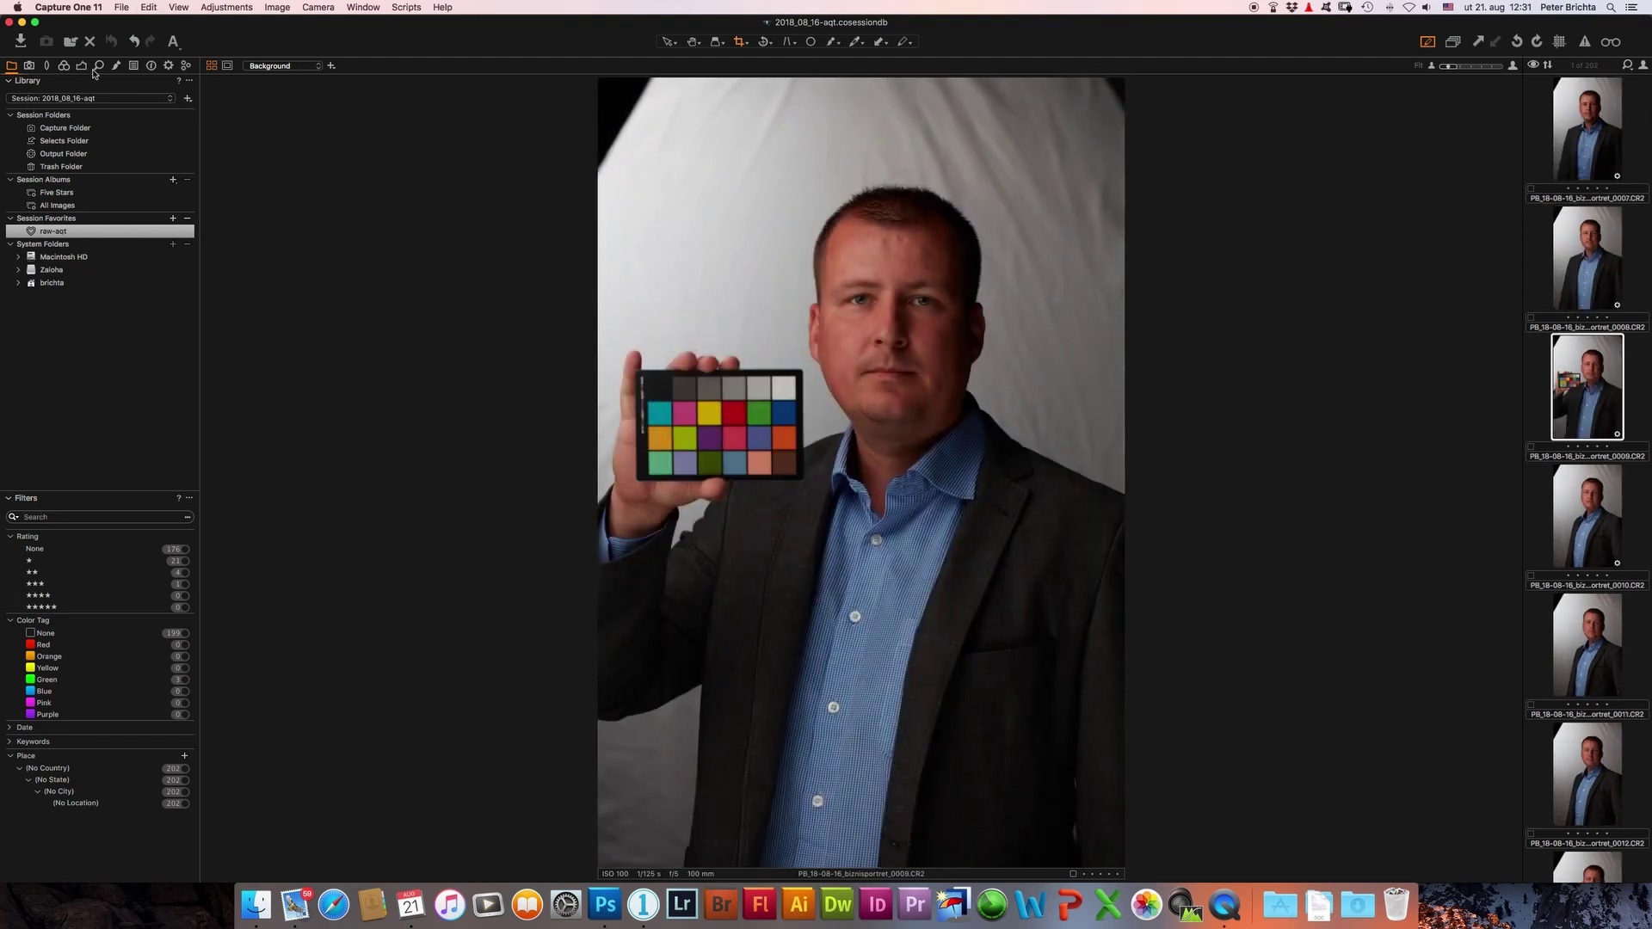
Step: Set white balance from the chart's neutral patch and adjust the levels black and white points
{"action": "left_click", "coordinate": [81, 67]}
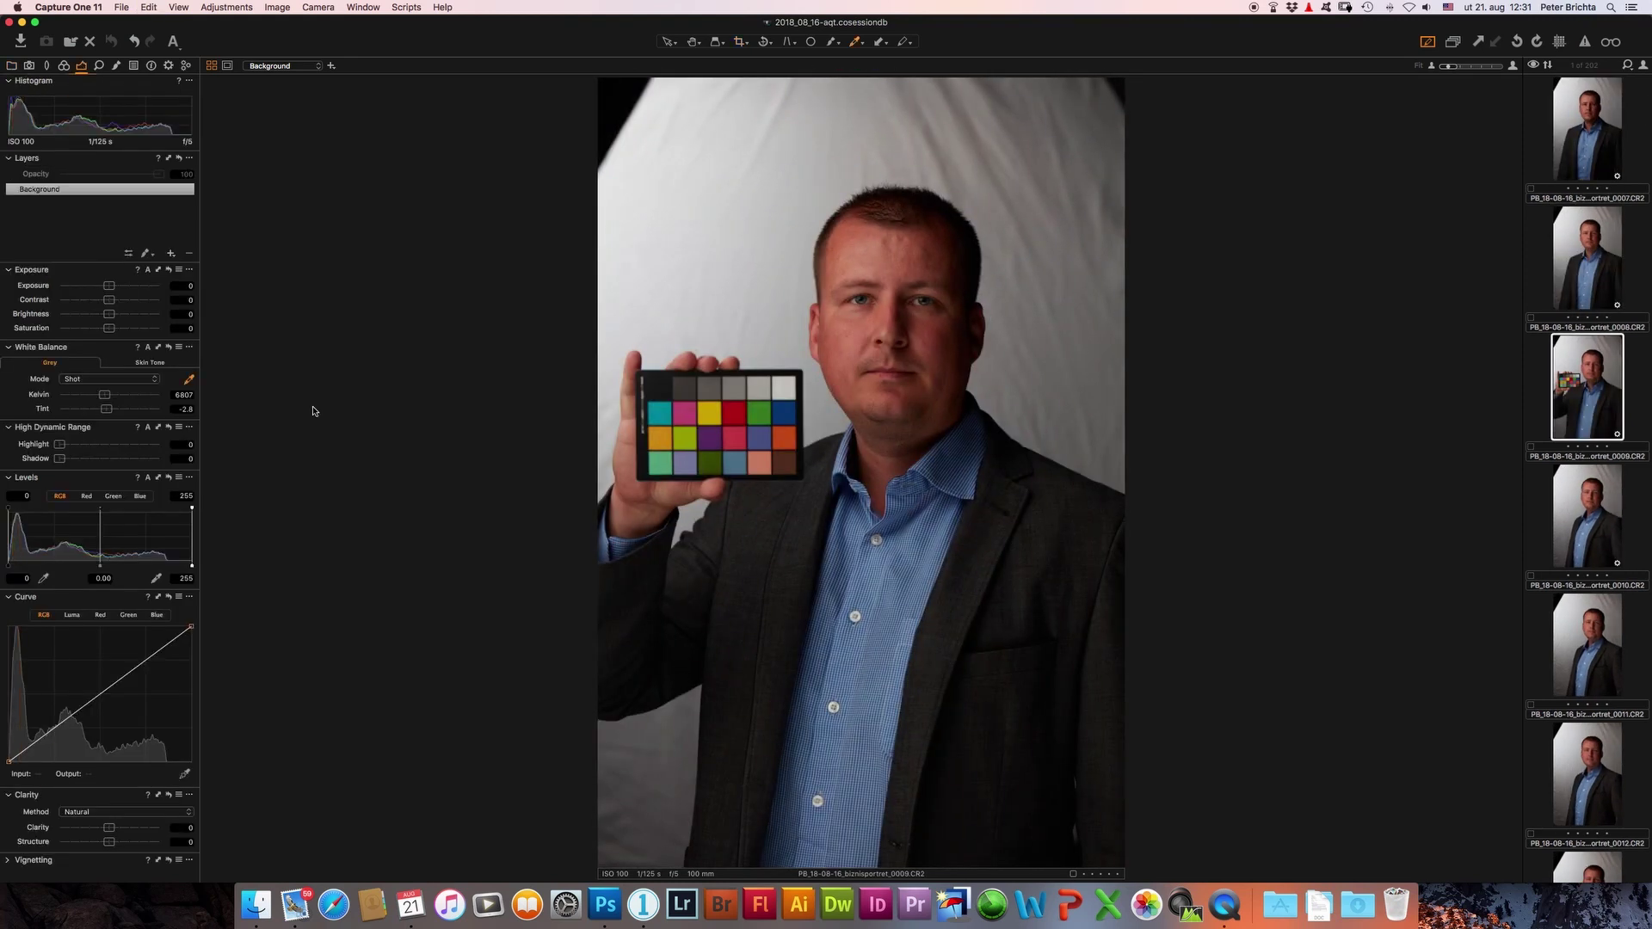
{"action": "left_click", "coordinate": [188, 380]}
{"action": "left_click", "coordinate": [764, 386]}
{"action": "left_click_drag", "start_coordinate": [195, 567], "coordinate": [168, 568]}
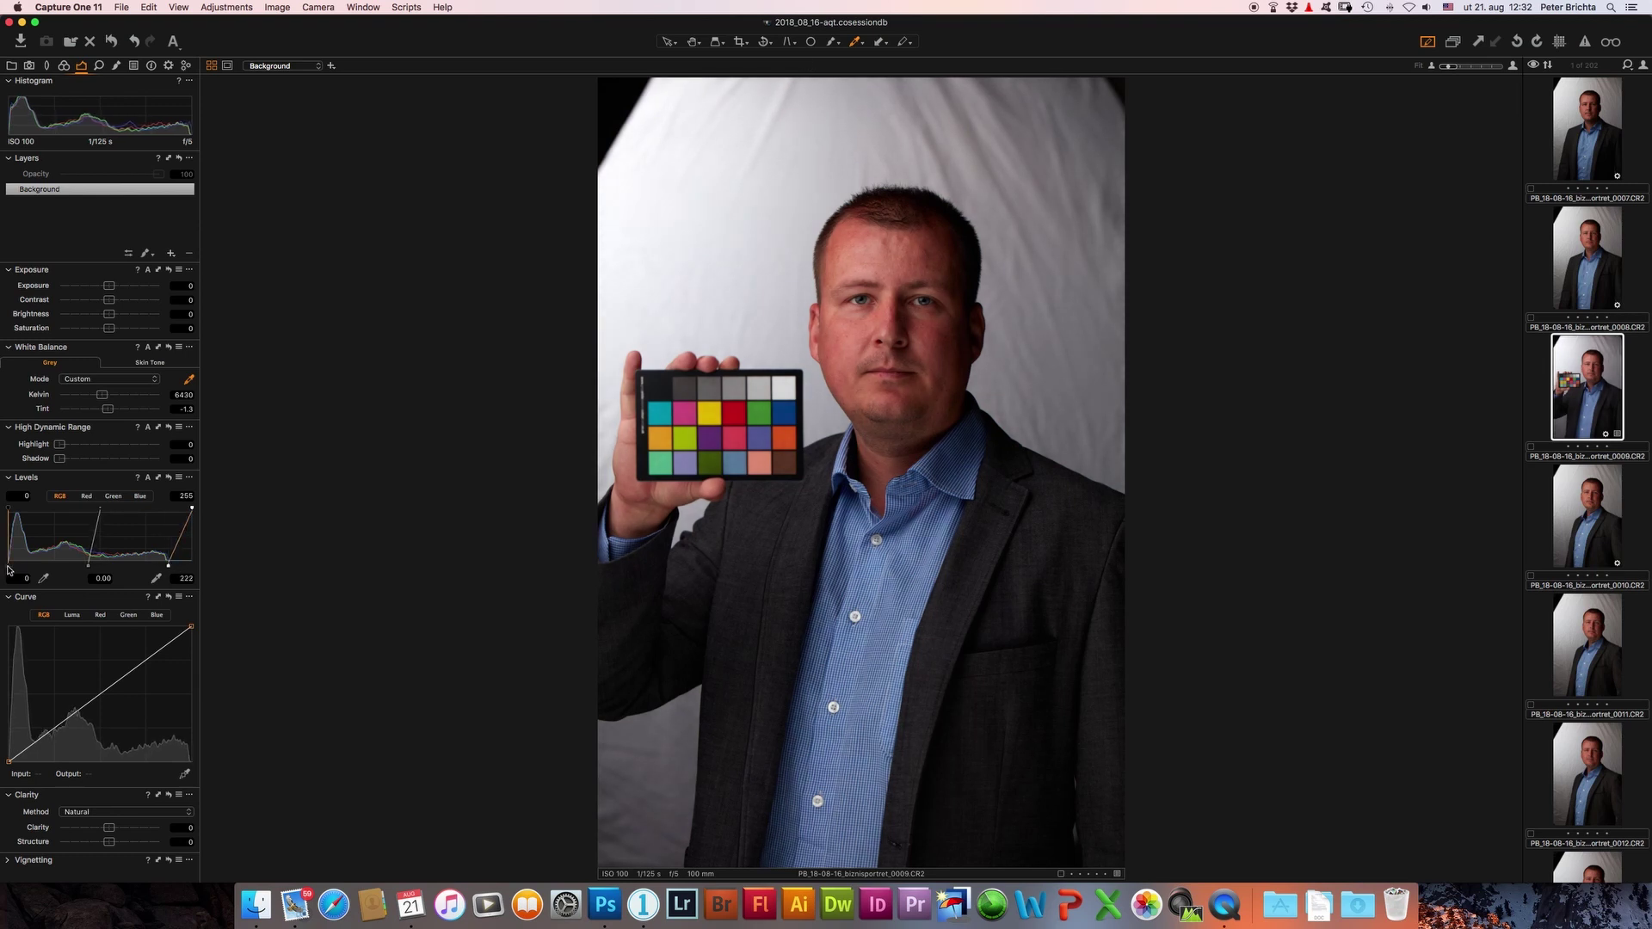
{"action": "left_click_drag", "start_coordinate": [9, 566], "coordinate": [11, 566]}
Step: Set contrast 10, saturation -5 and brightness 10, and resample white balance to 6443 K
{"action": "left_click_drag", "start_coordinate": [110, 303], "coordinate": [118, 301]}
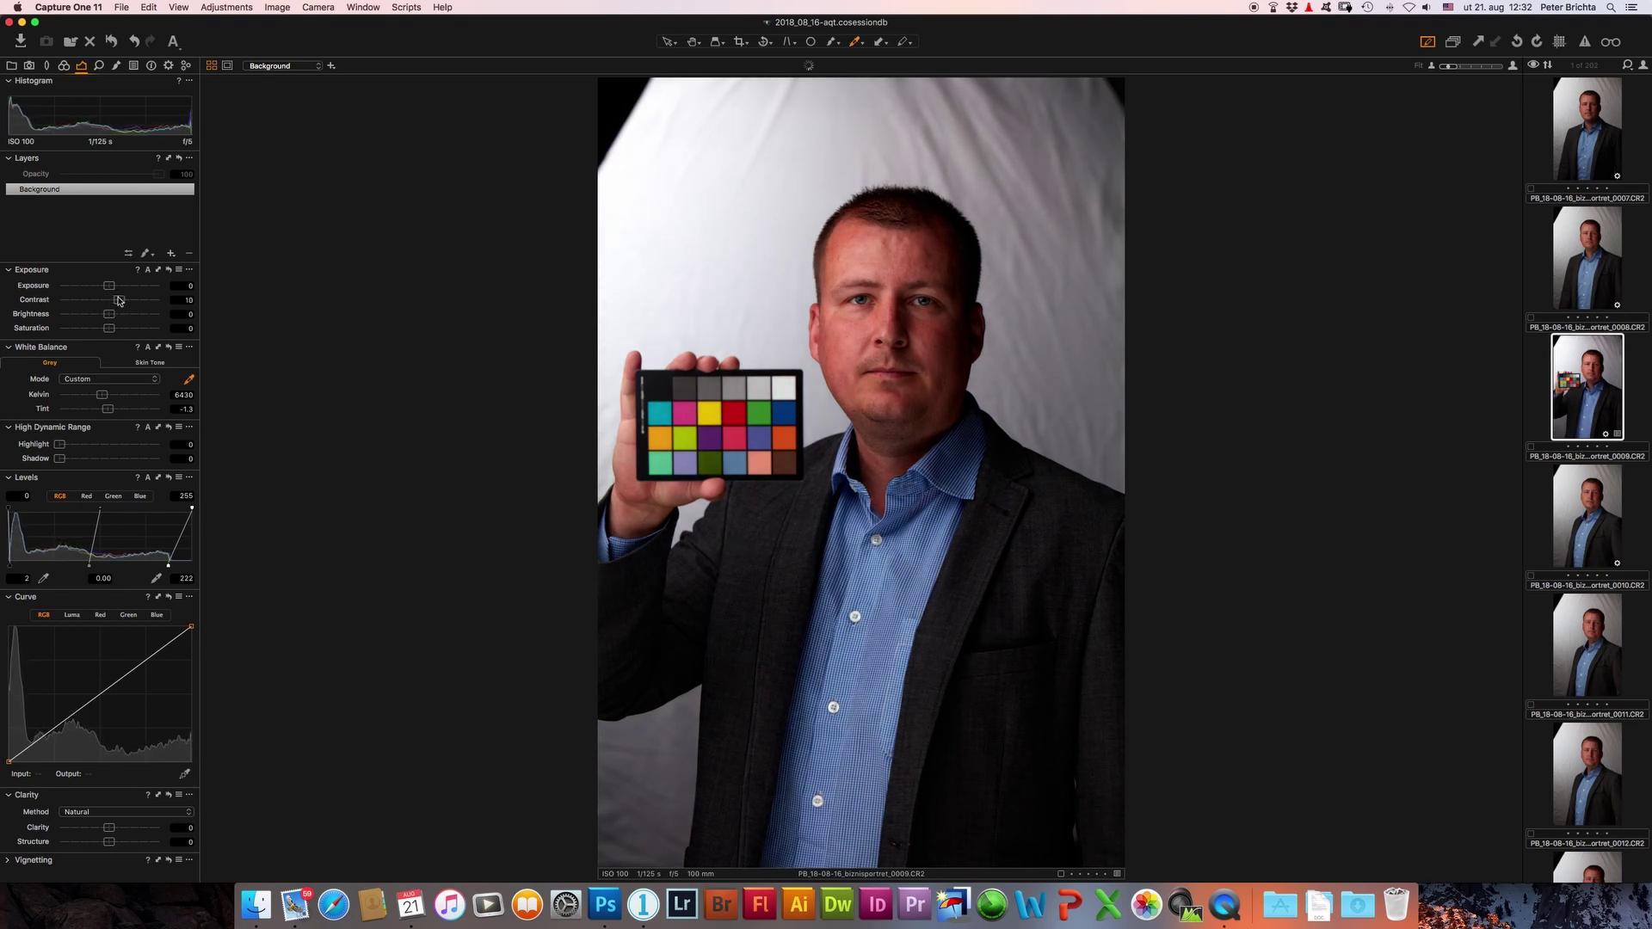
{"action": "left_click_drag", "start_coordinate": [110, 329], "coordinate": [107, 330]}
{"action": "left_click_drag", "start_coordinate": [109, 317], "coordinate": [119, 314]}
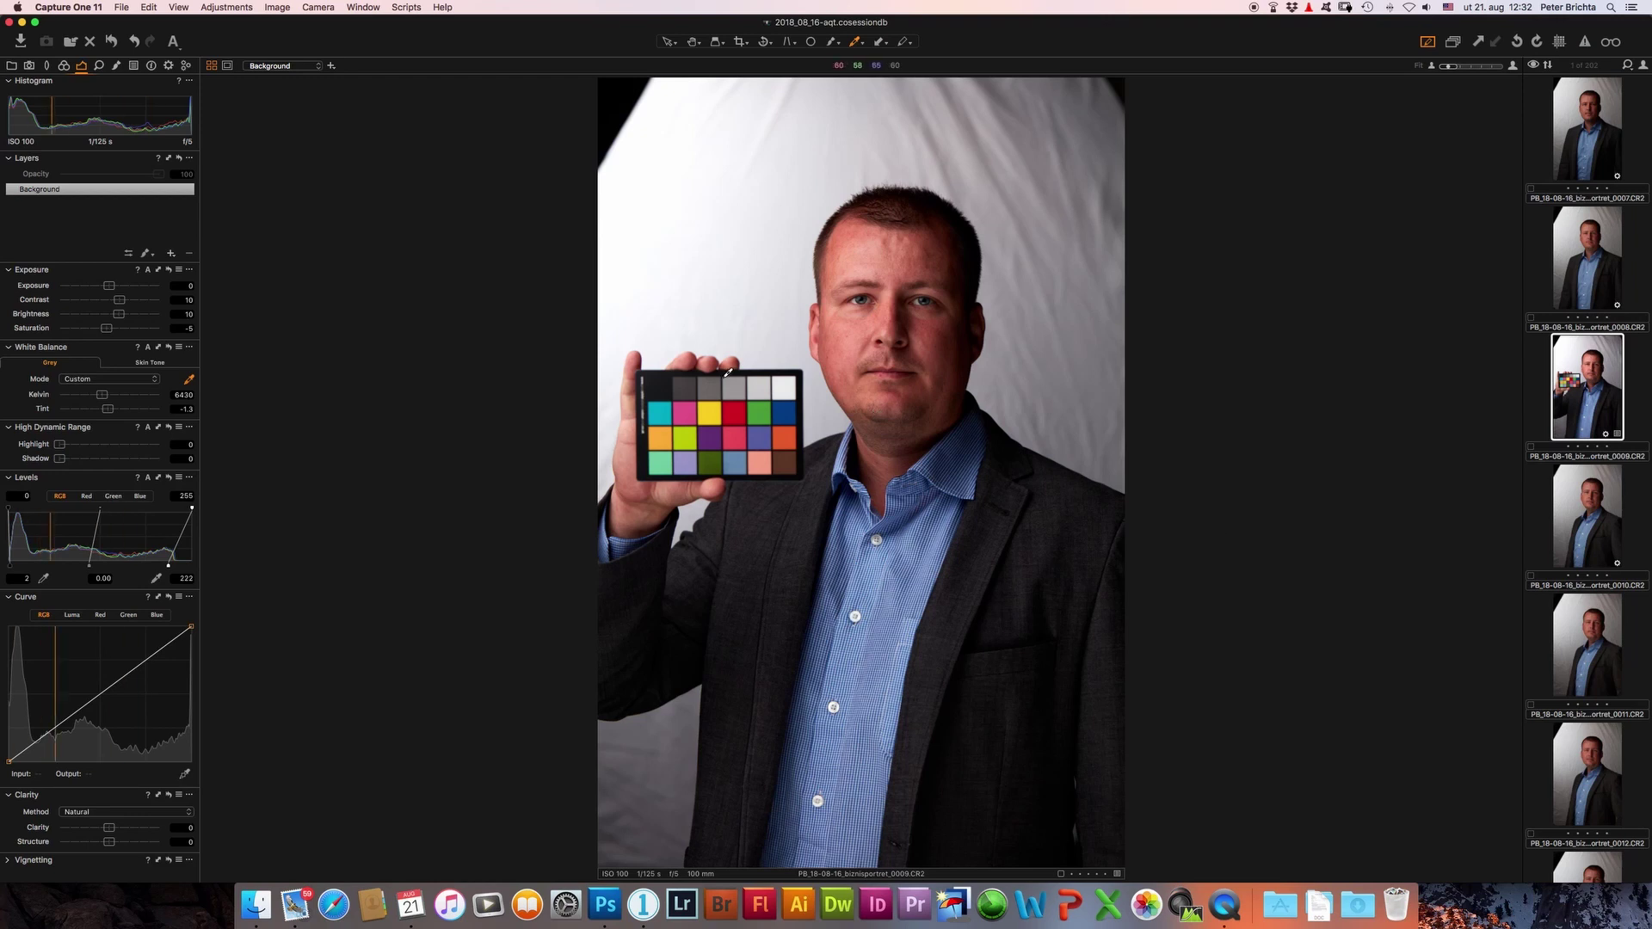
{"action": "left_click", "coordinate": [780, 394]}
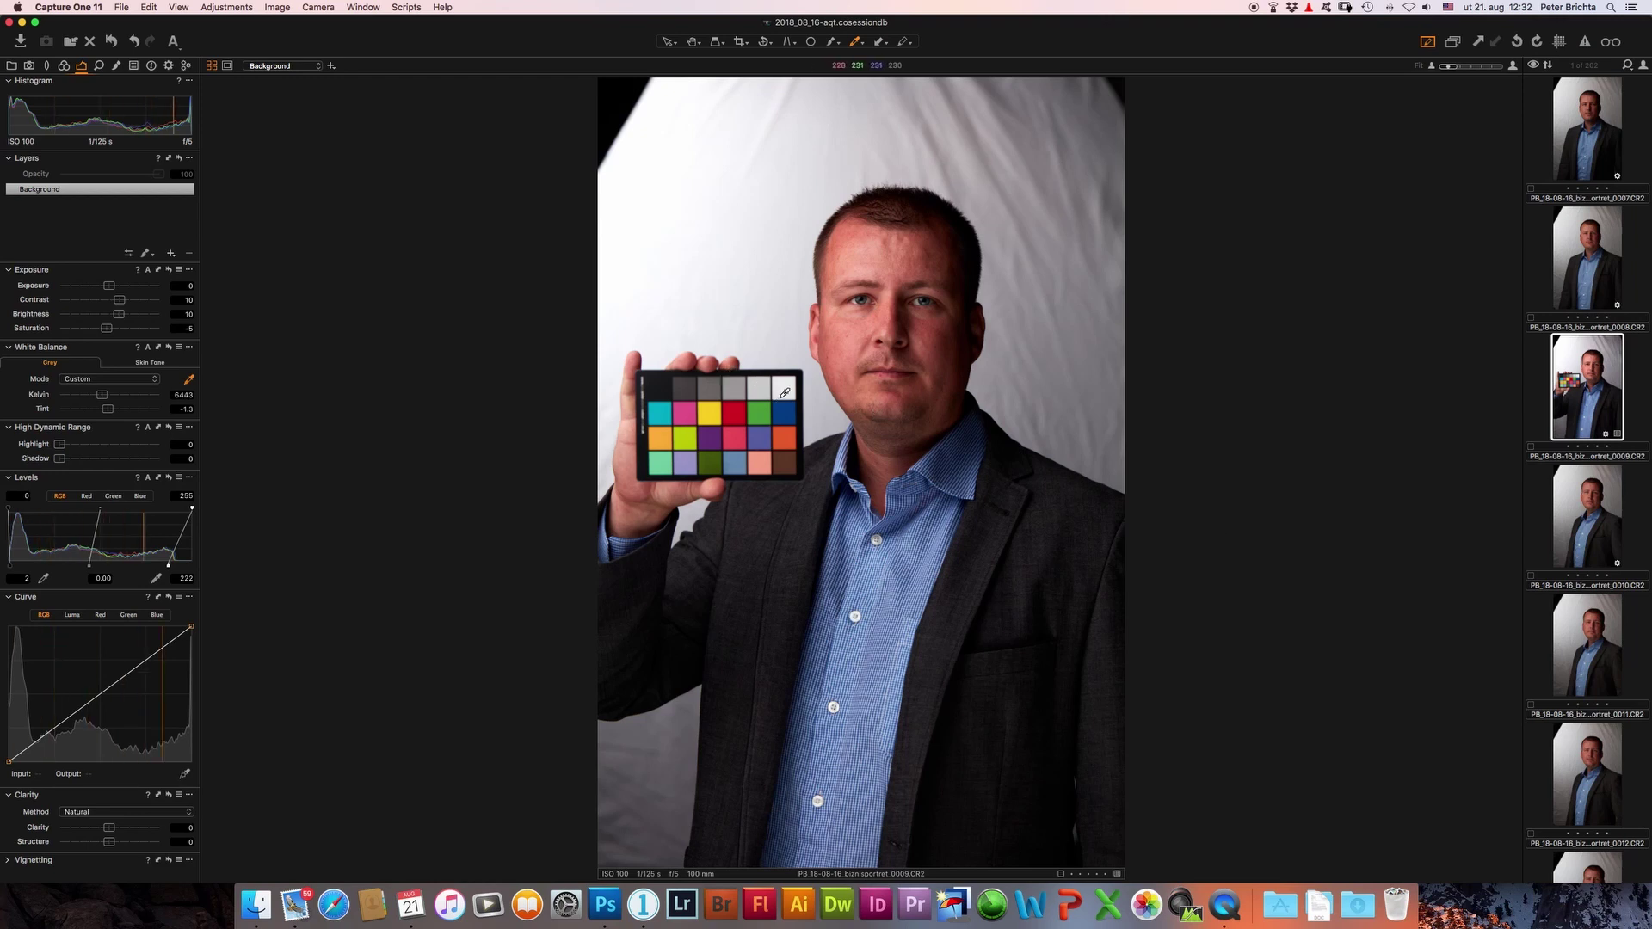
Step: Open the first green-tagged business portrait, show the exposure warning, and raise the levels white point to 244
{"action": "left_click", "coordinate": [12, 66]}
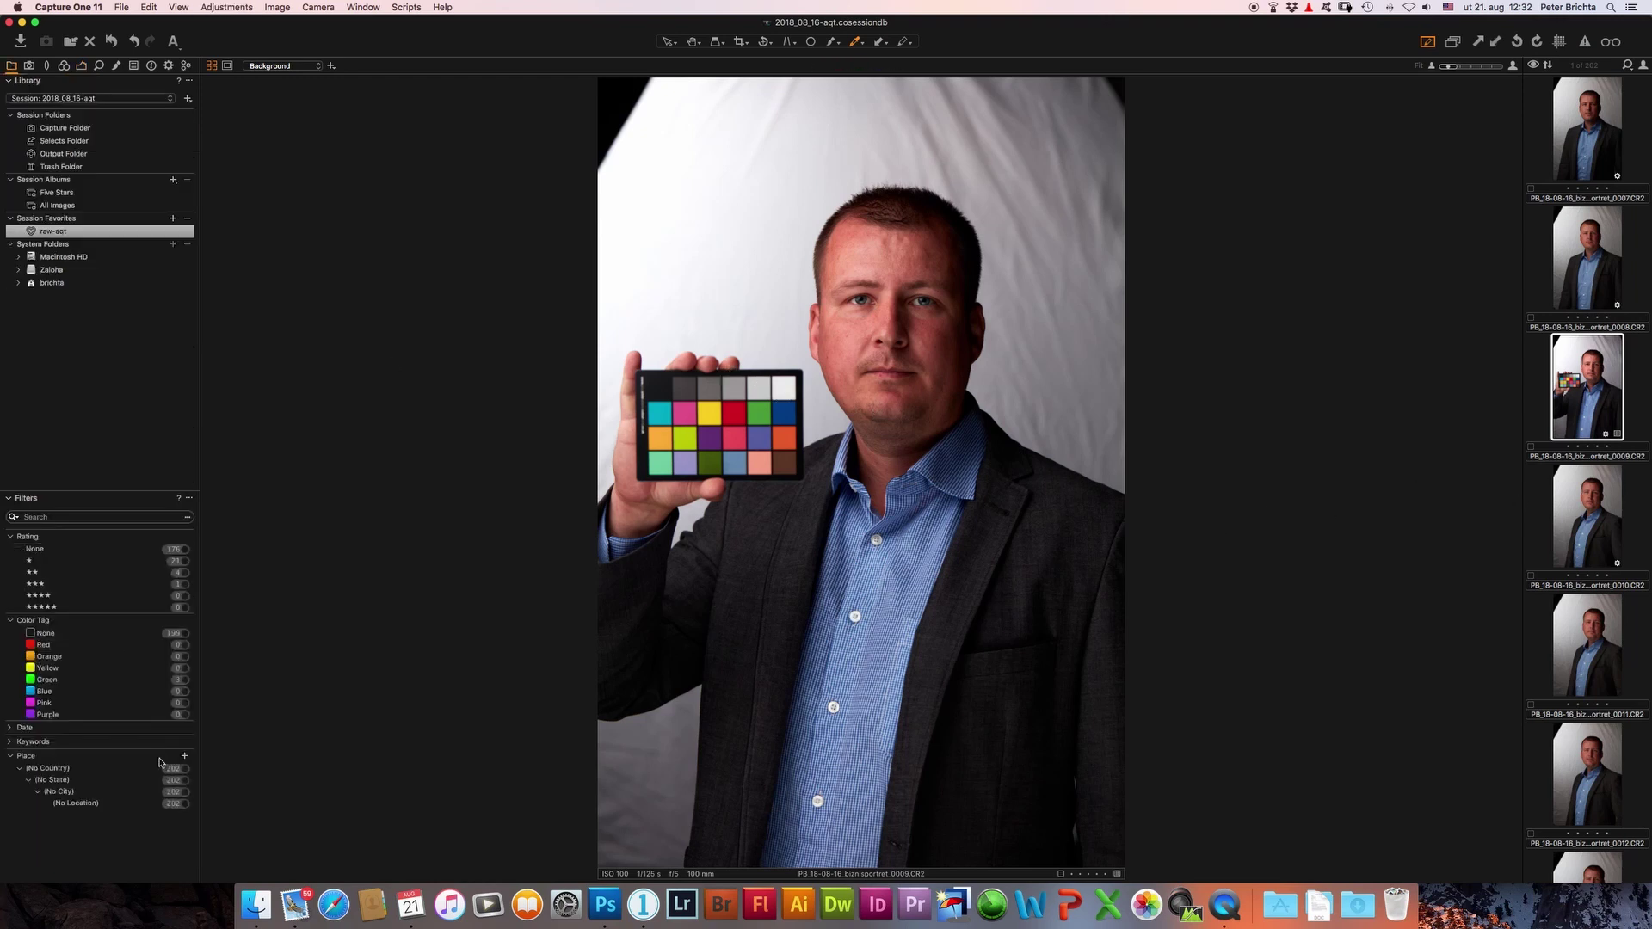
{"action": "left_click", "coordinate": [179, 680]}
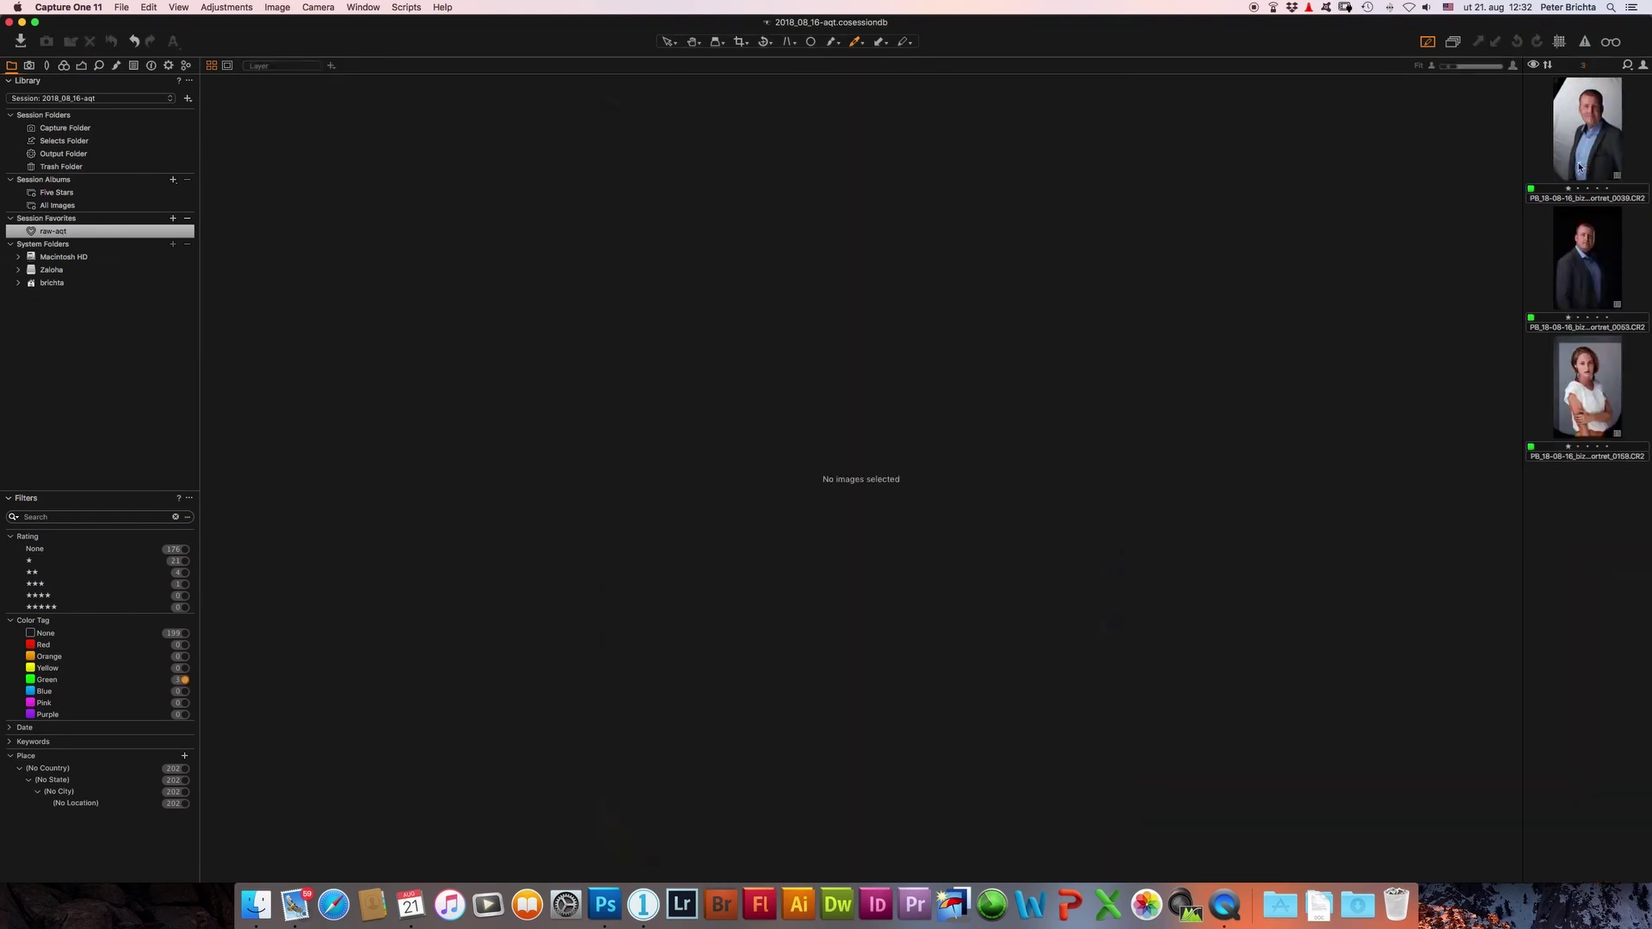
{"action": "left_click", "coordinate": [1584, 167]}
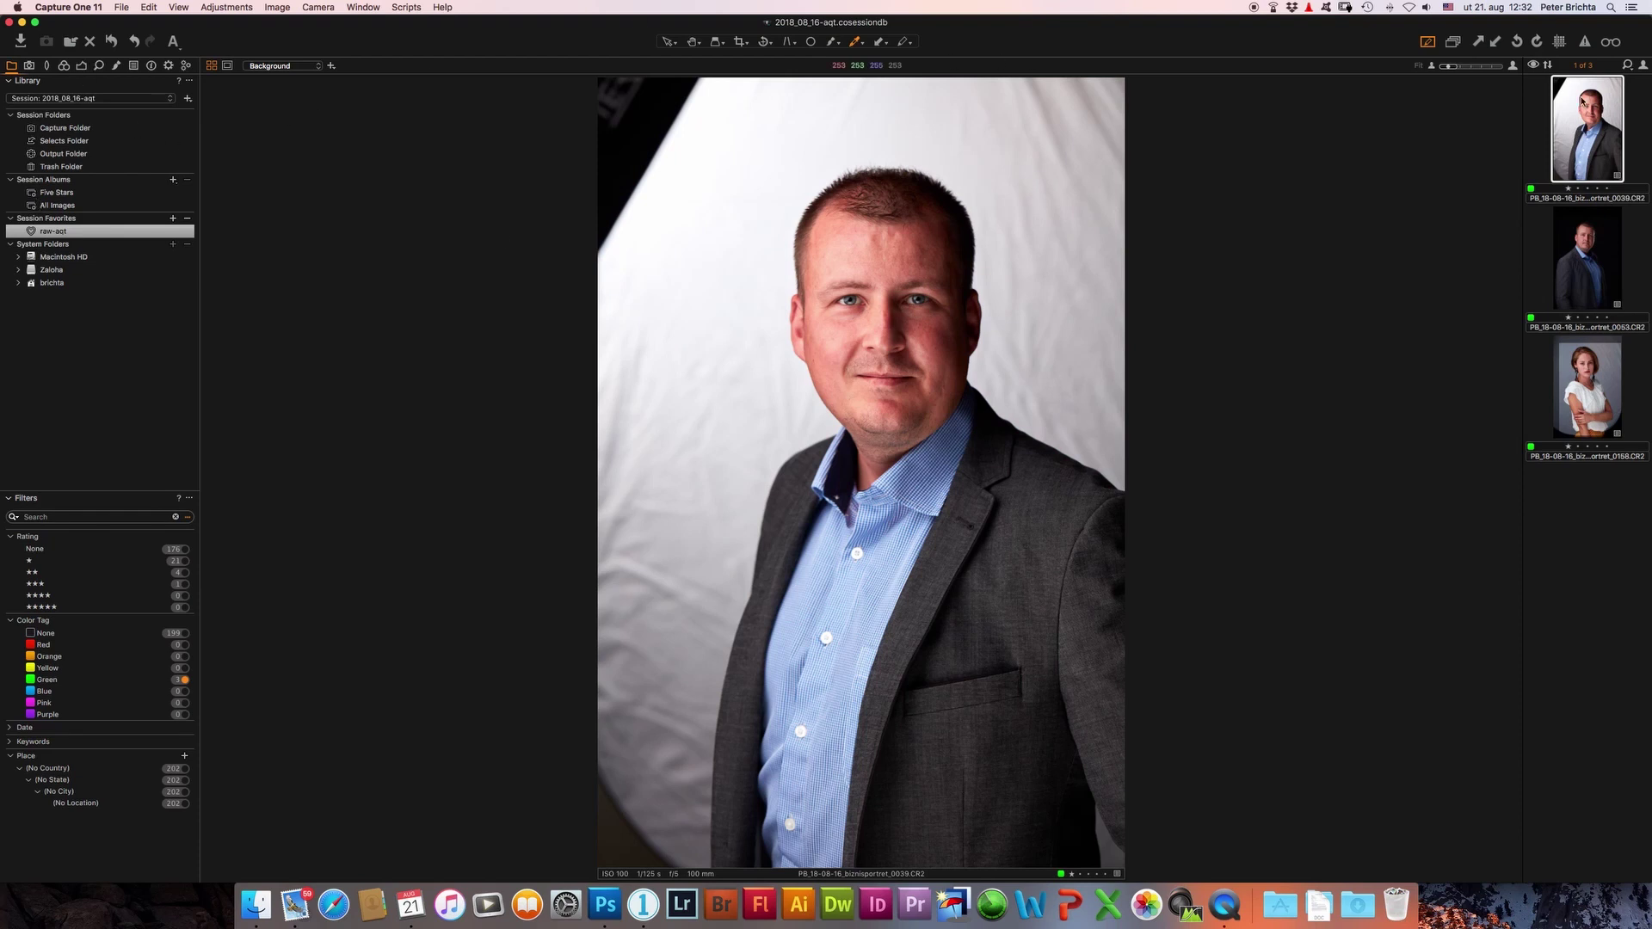
{"action": "left_click", "coordinate": [1585, 42]}
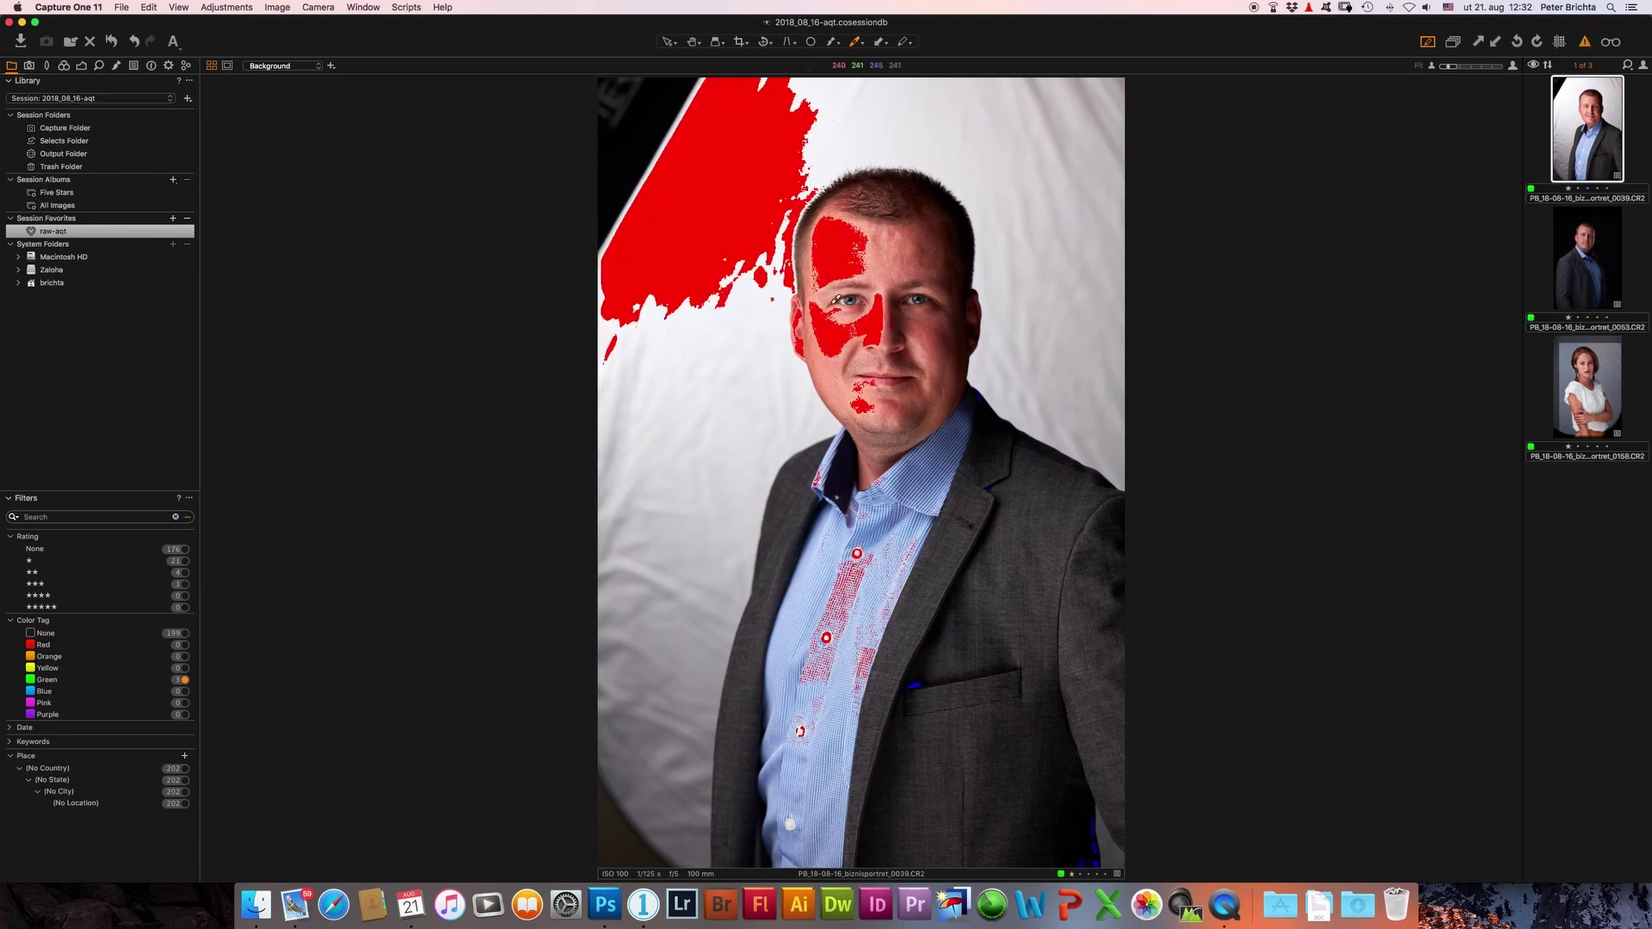
{"action": "key", "text": "super+alt+5"}
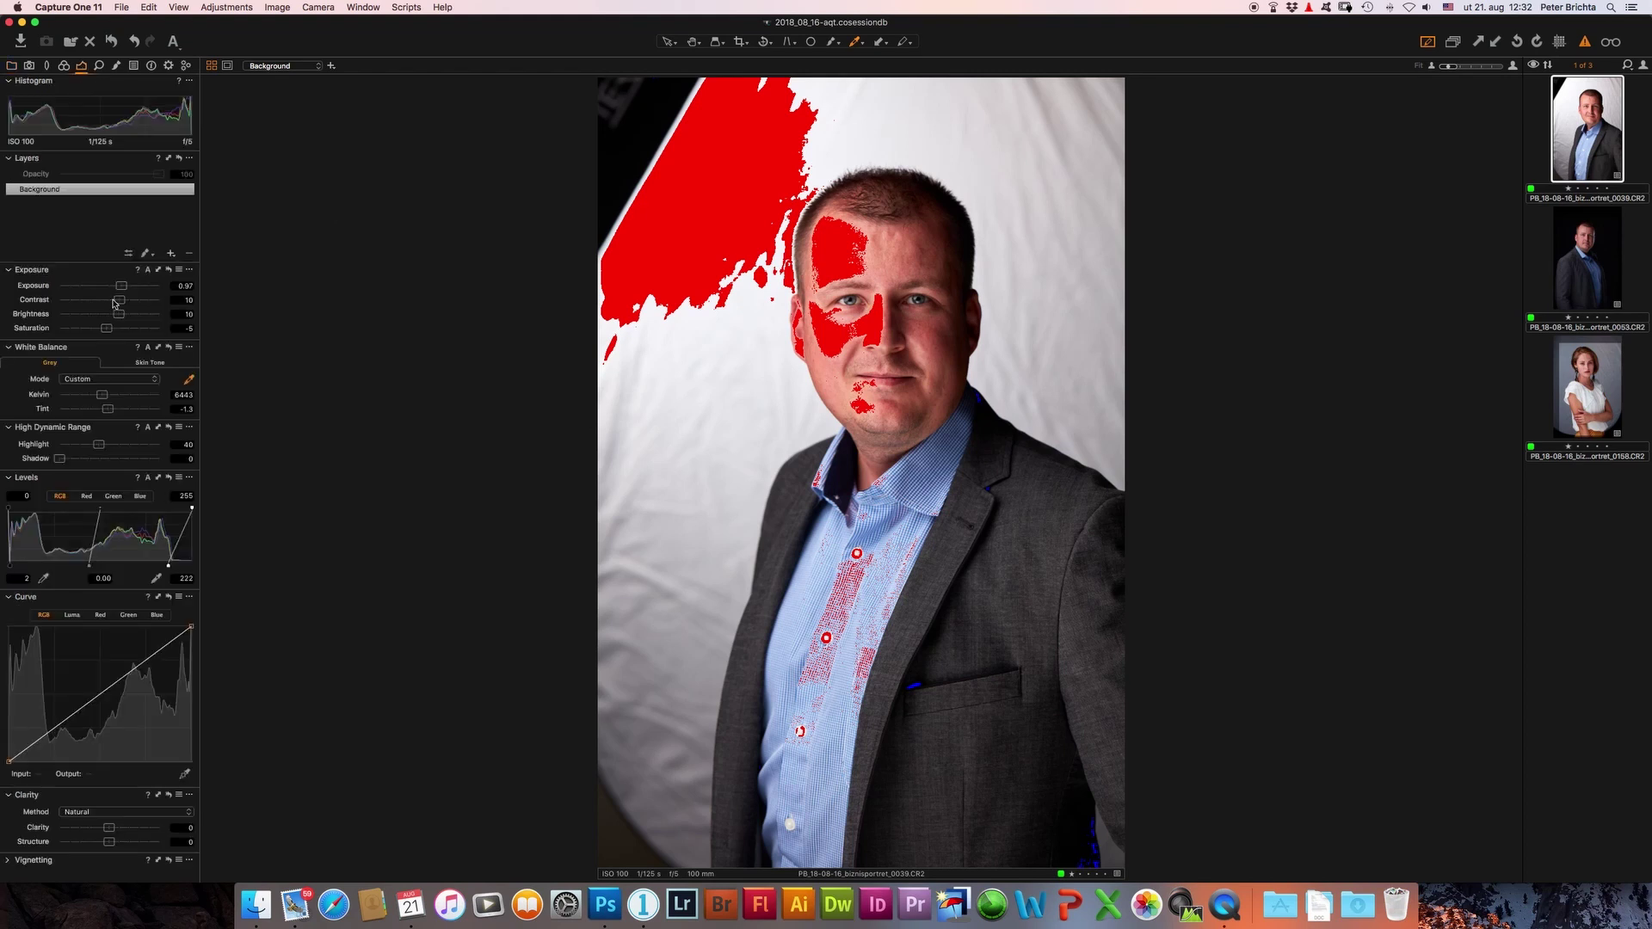
{"action": "left_click_drag", "start_coordinate": [168, 566], "coordinate": [186, 562]}
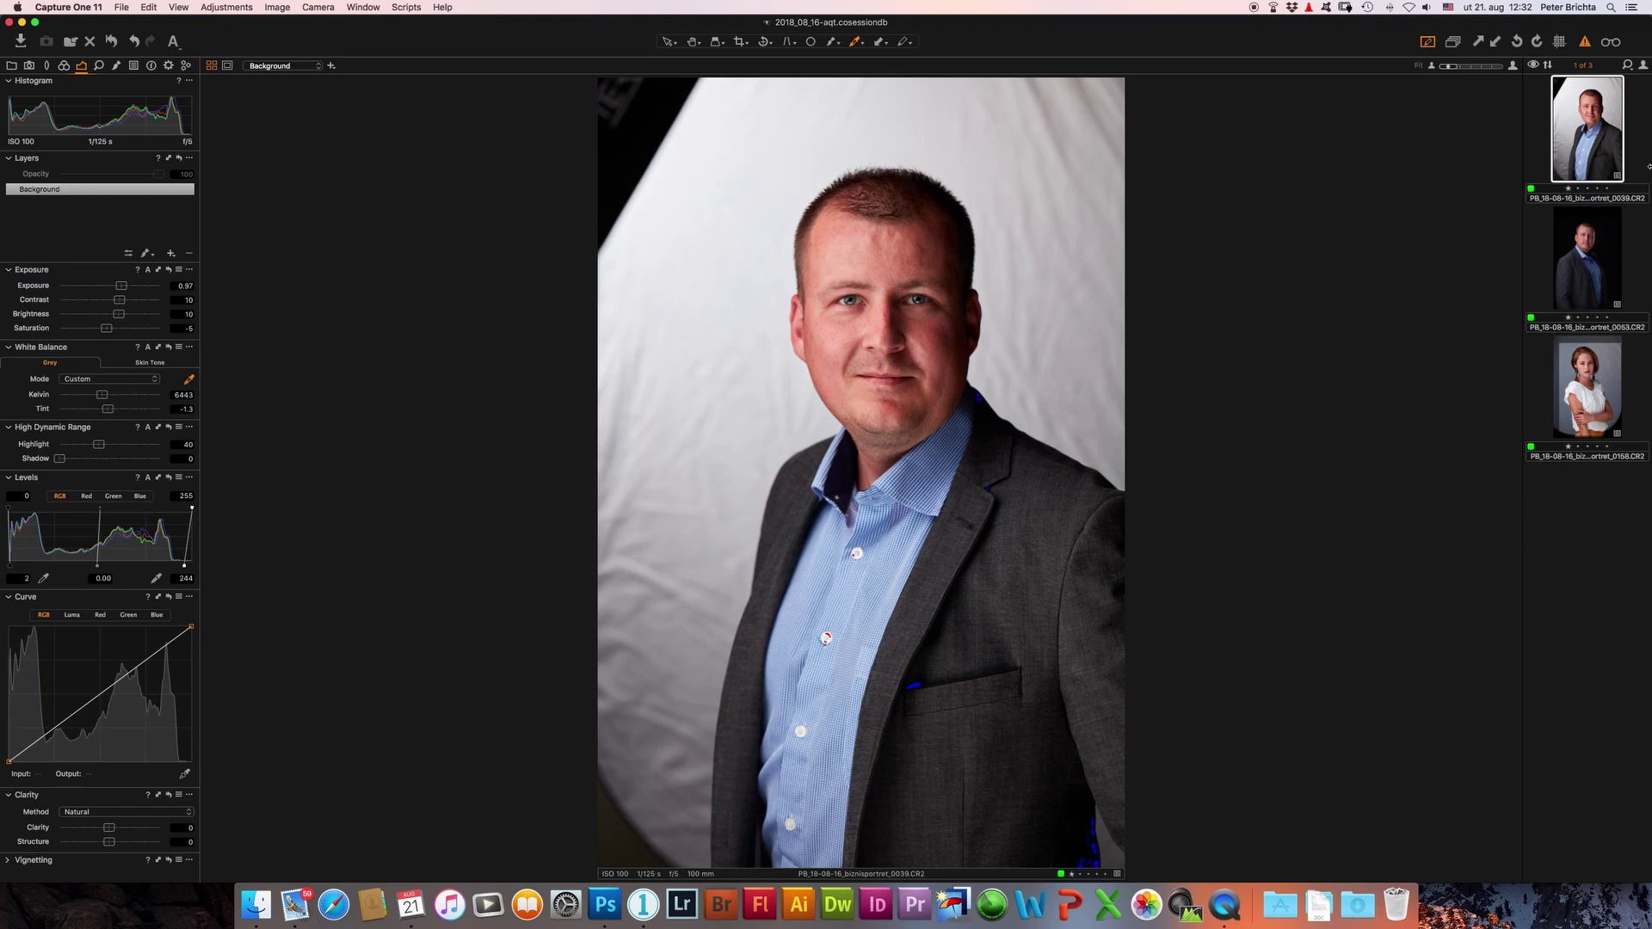
{"action": "left_click", "coordinate": [169, 67]}
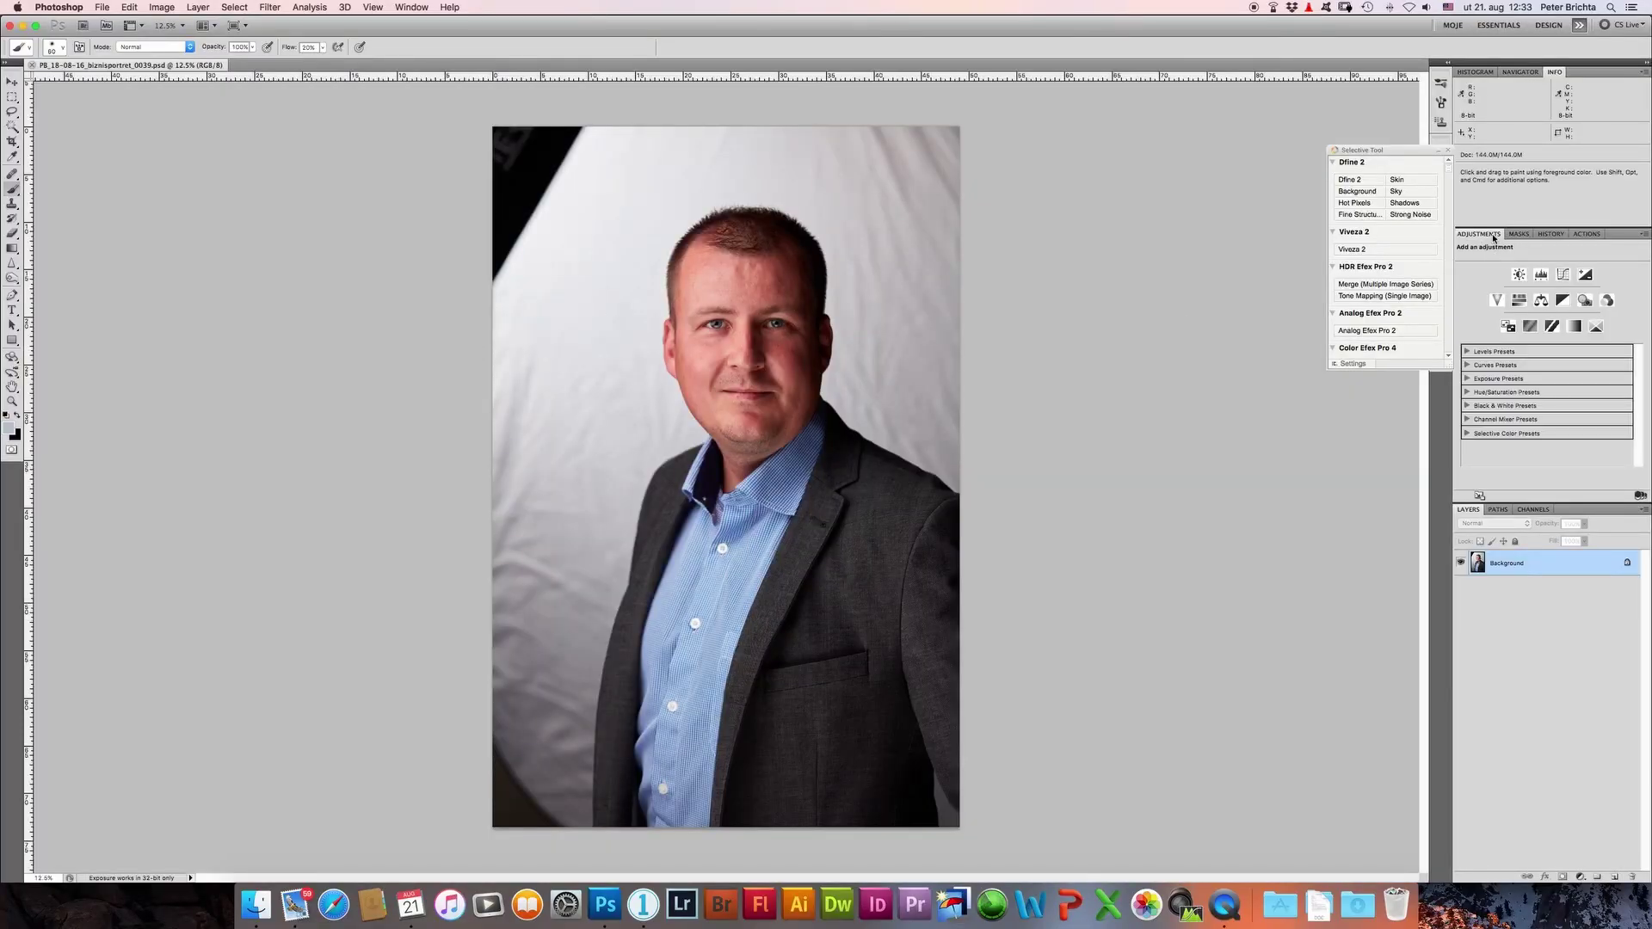
Step: Close the Selective Tool panel and run the Split 8 bit frequency-separation action
{"action": "left_click", "coordinate": [1449, 150]}
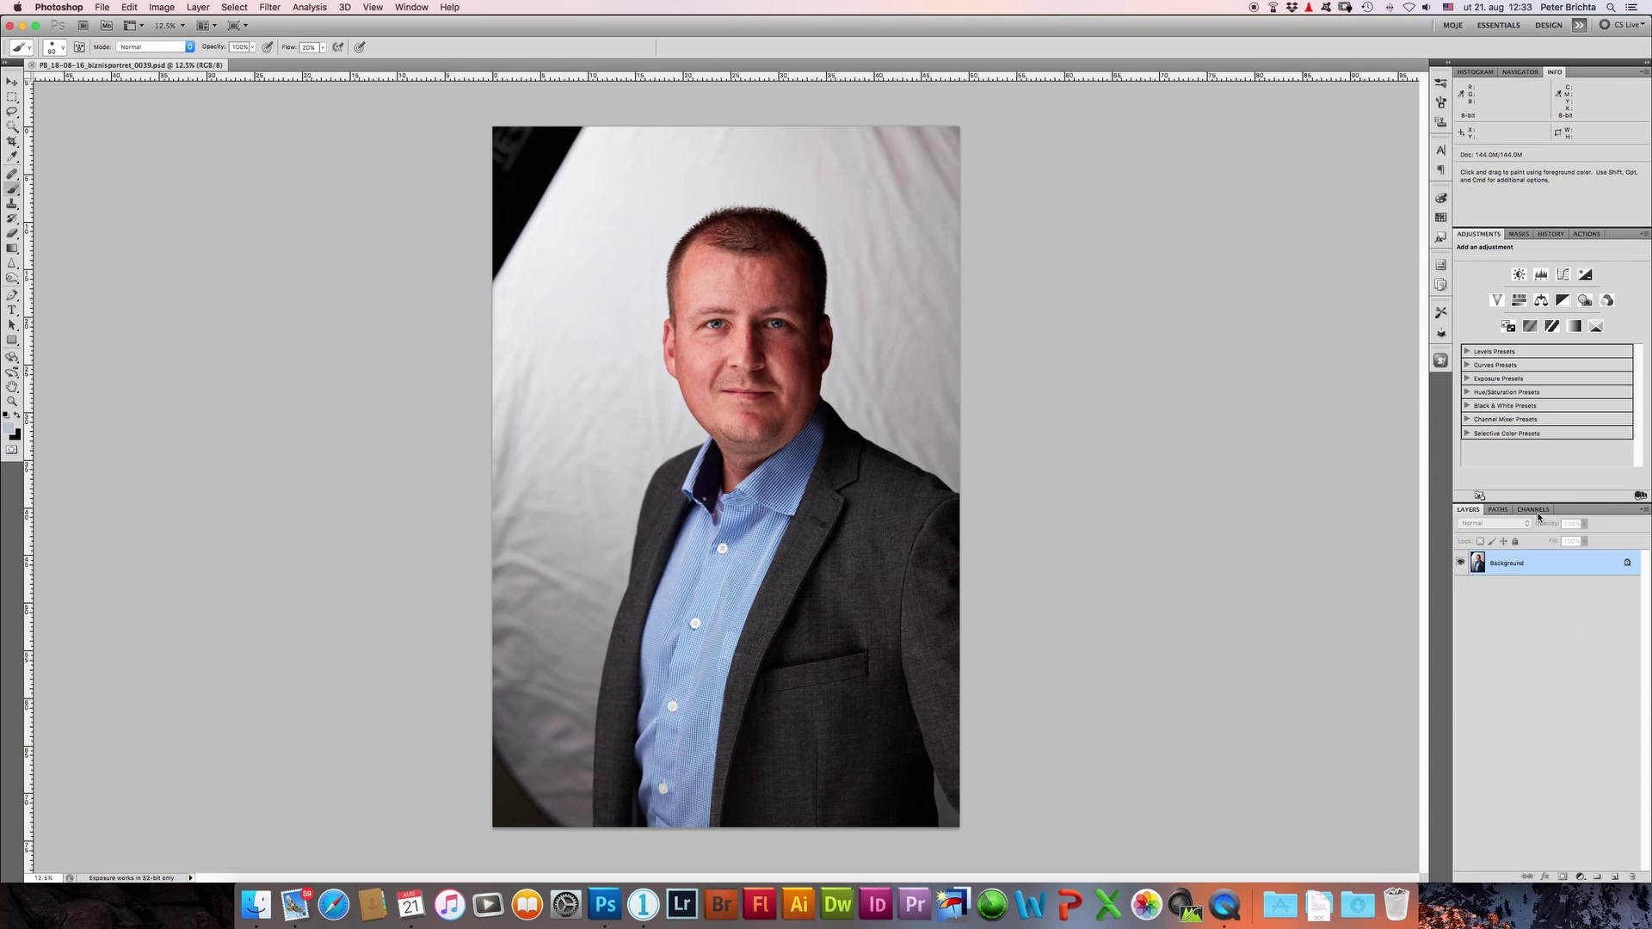
{"action": "left_click", "coordinate": [1588, 233]}
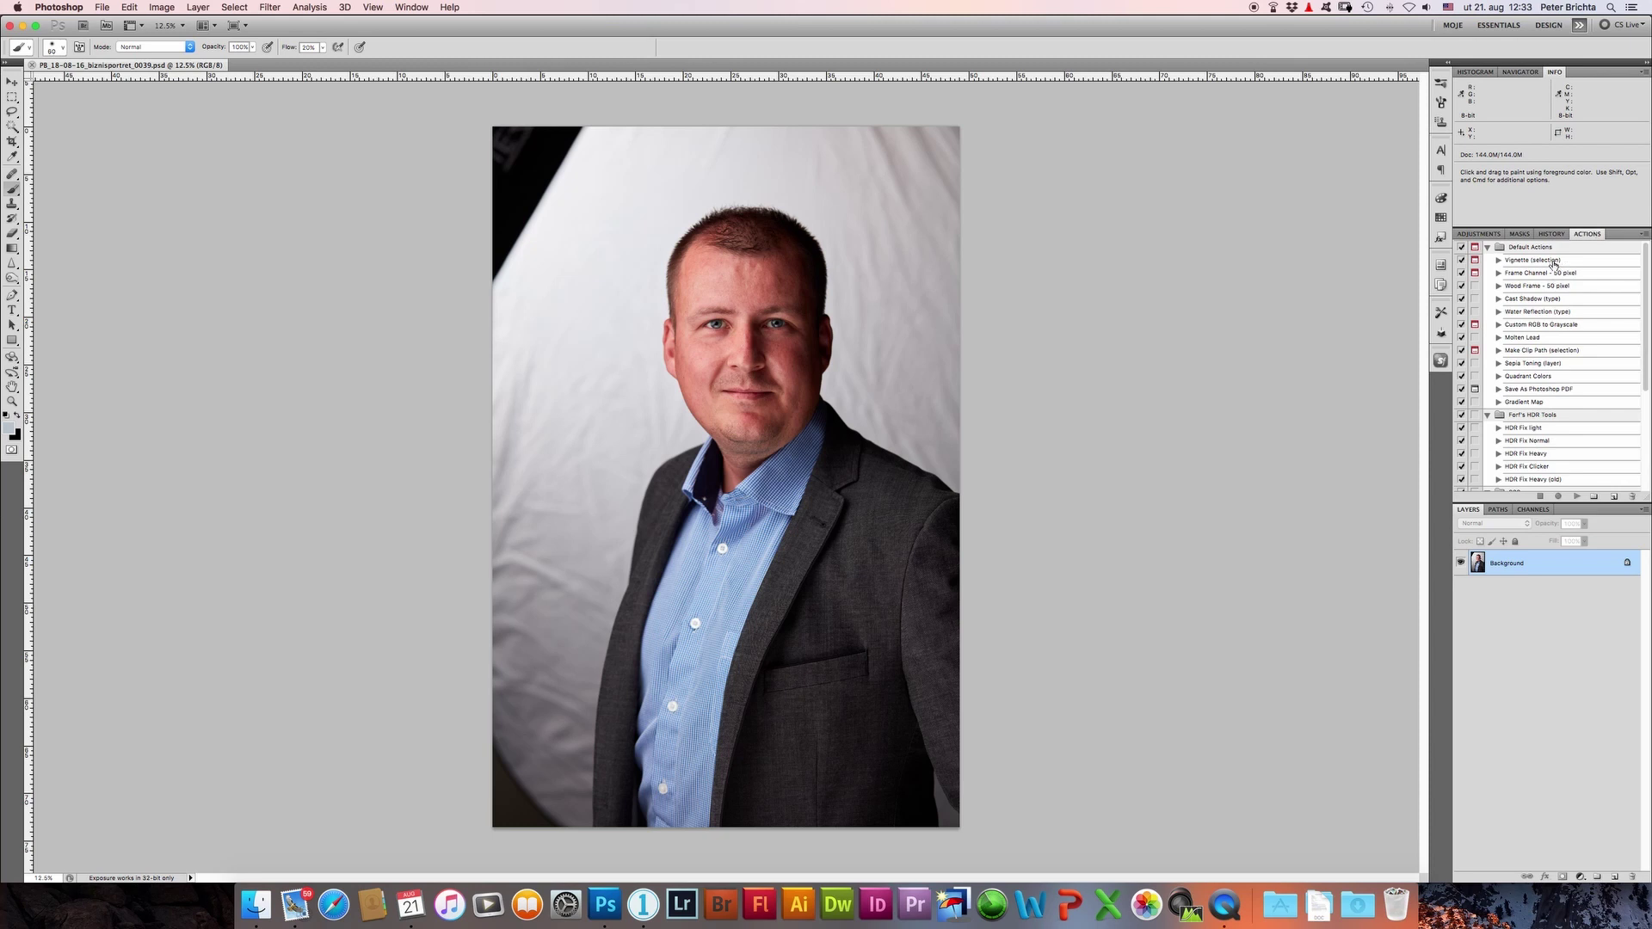
{"action": "left_click", "coordinate": [1551, 234]}
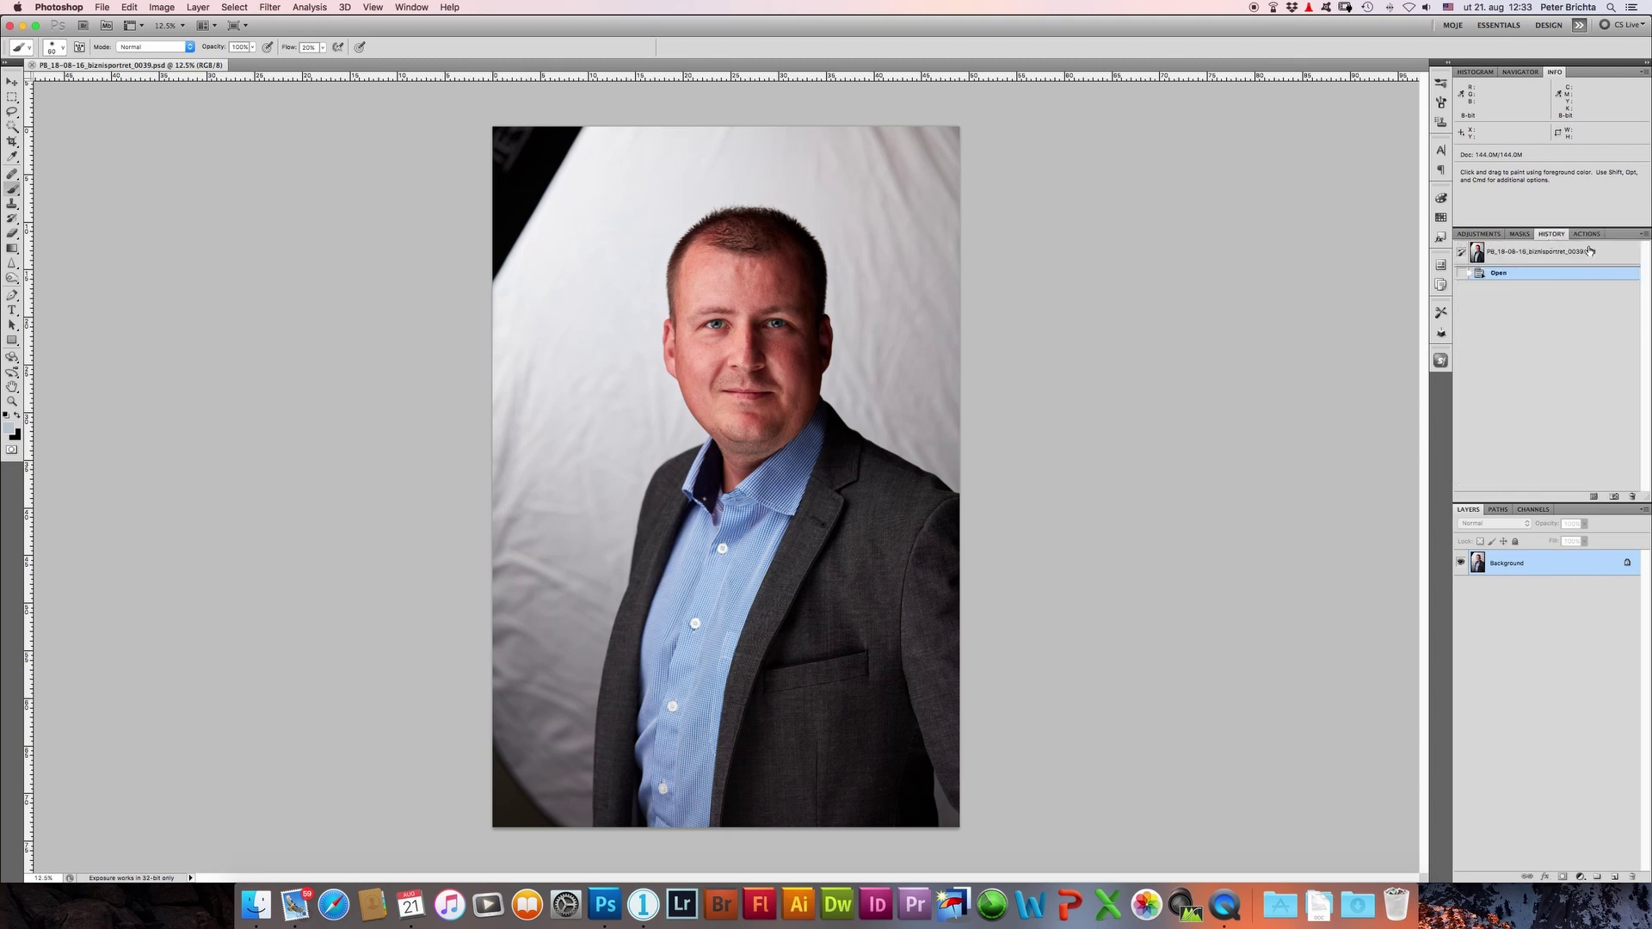
{"action": "left_click", "coordinate": [1588, 233]}
{"action": "scroll", "coordinate": [1548, 387], "scroll_direction": "down", "scroll_amount": 5}
{"action": "left_click", "coordinate": [1536, 447]}
{"action": "left_click", "coordinate": [1576, 497]}
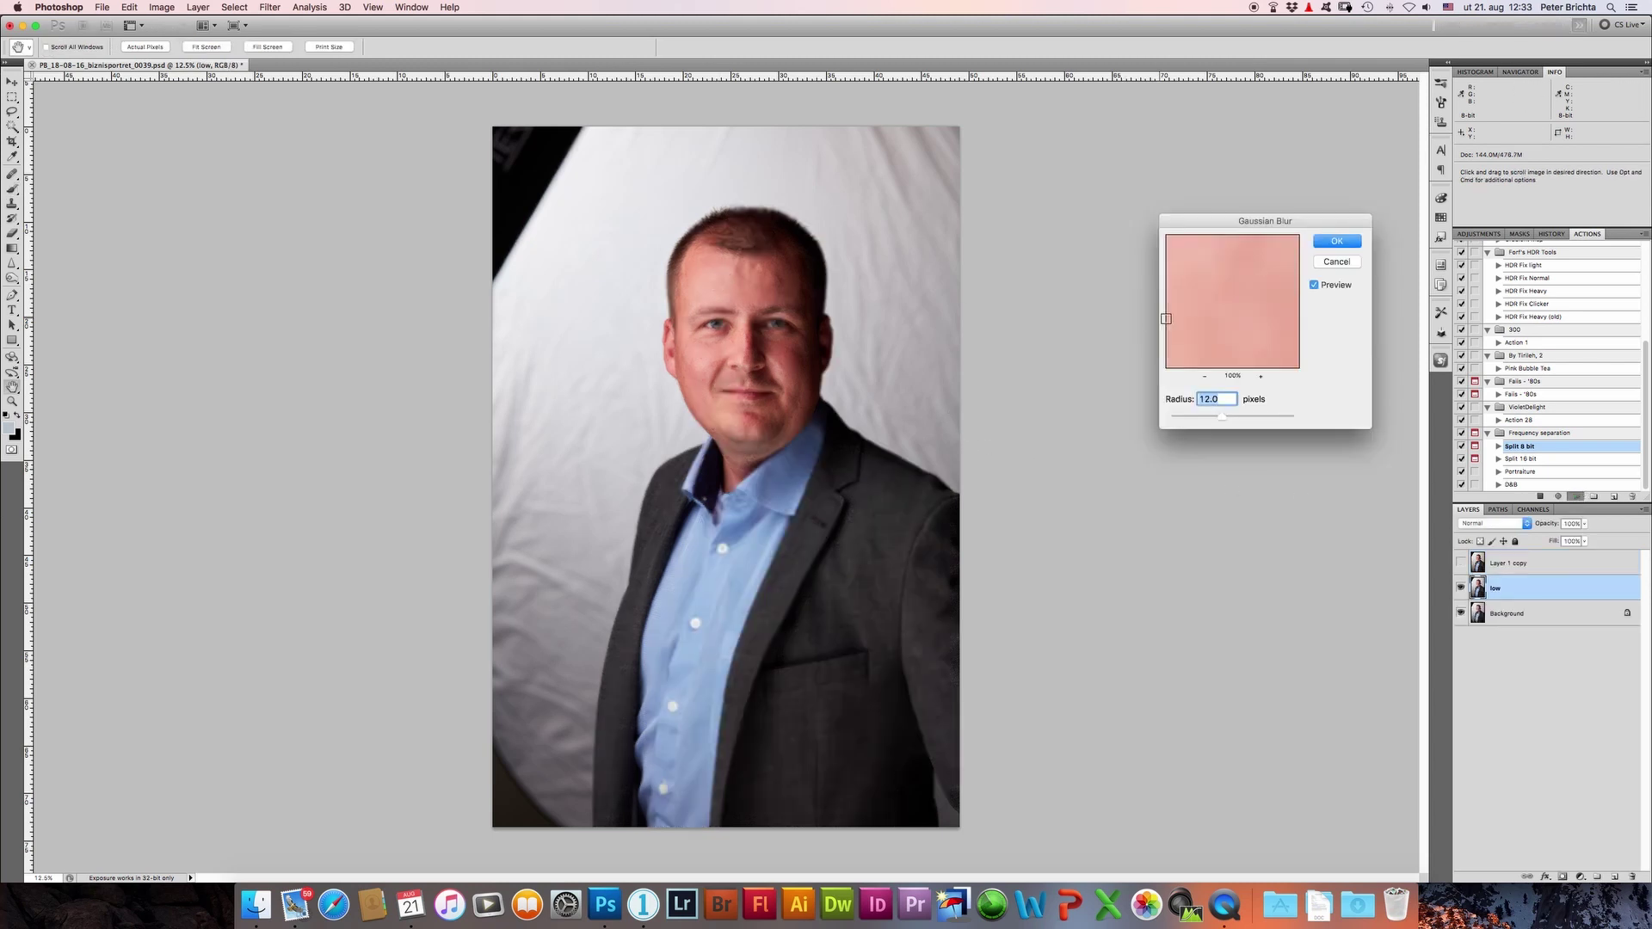
Step: Preview the 12.0-pixel Gaussian Blur on the cheek skin and apply it so the action finishes
{"action": "left_click_drag", "start_coordinate": [1247, 315], "coordinate": [1192, 318]}
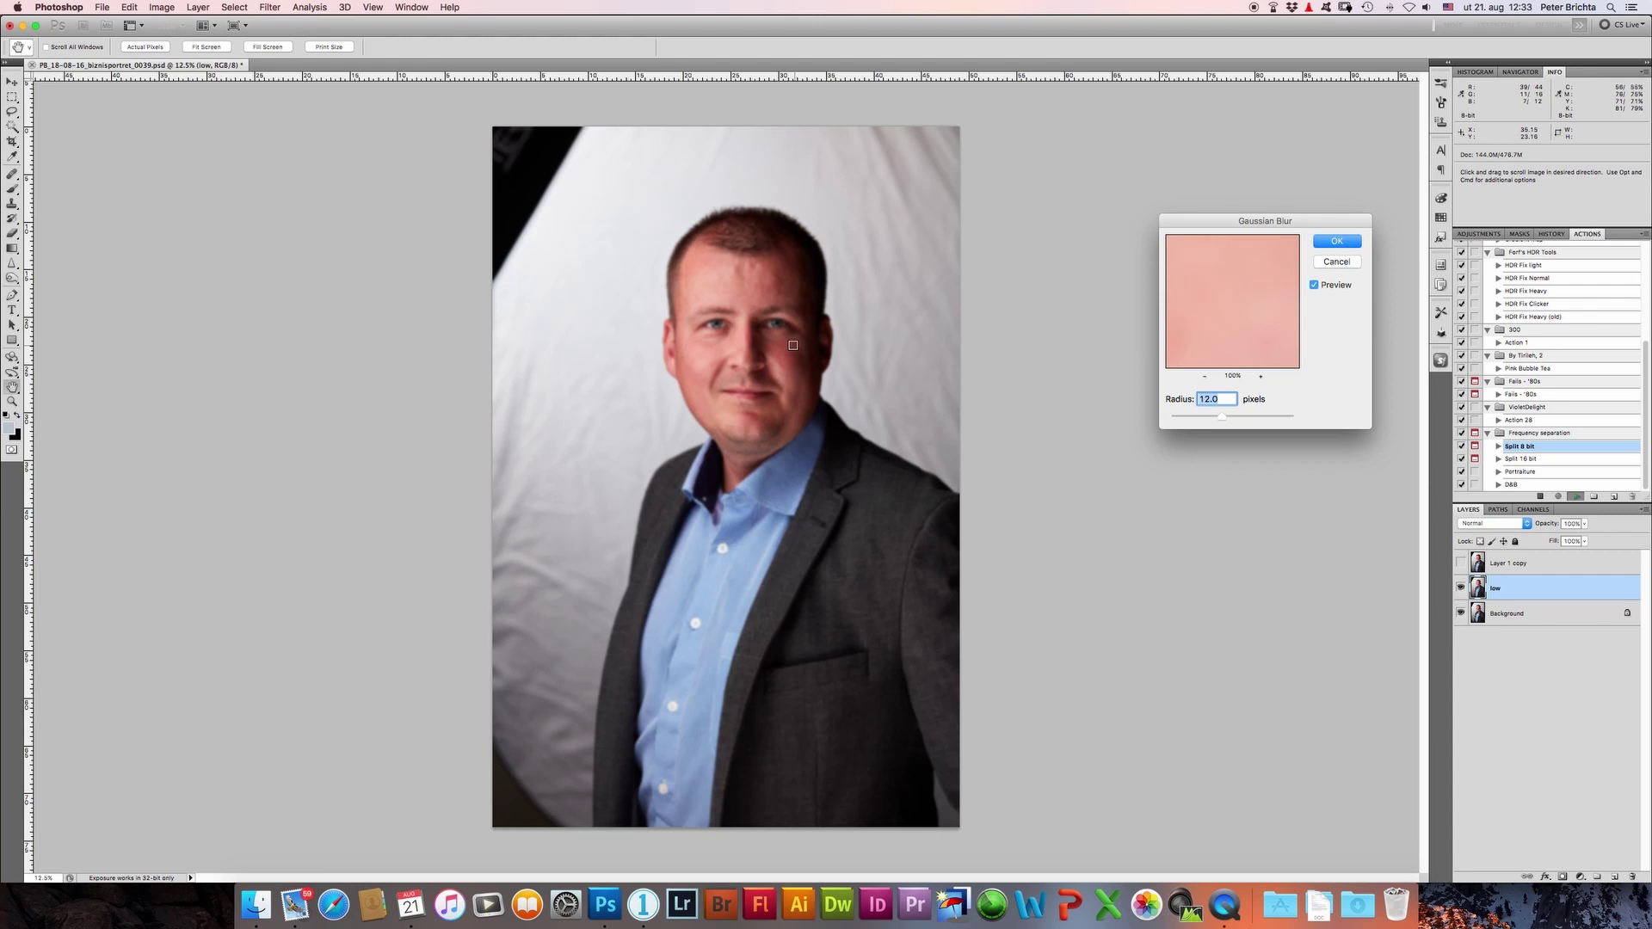
{"action": "left_click", "coordinate": [773, 288]}
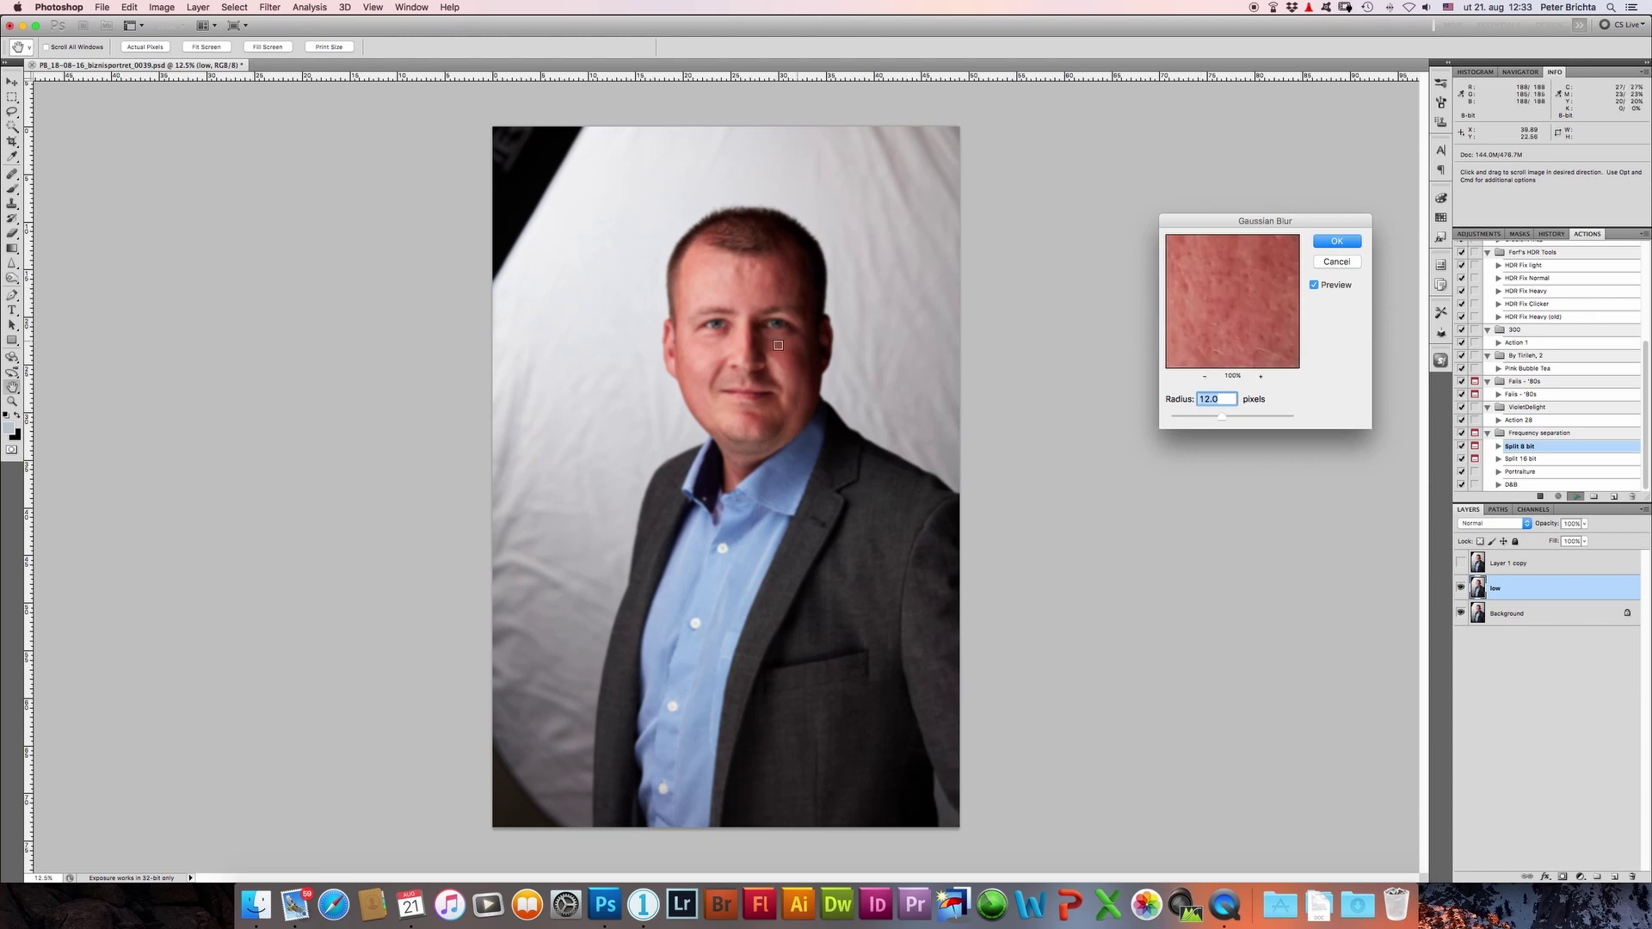
{"action": "left_click", "coordinate": [748, 416]}
{"action": "mouse_move", "coordinate": [1247, 321]}
{"action": "left_mouse_down"}
{"action": "mouse_move", "coordinate": [1263, 282]}
{"action": "mouse_move", "coordinate": [1253, 339]}
{"action": "mouse_move", "coordinate": [1184, 350]}
{"action": "mouse_move", "coordinate": [1294, 265]}
{"action": "left_mouse_up"}
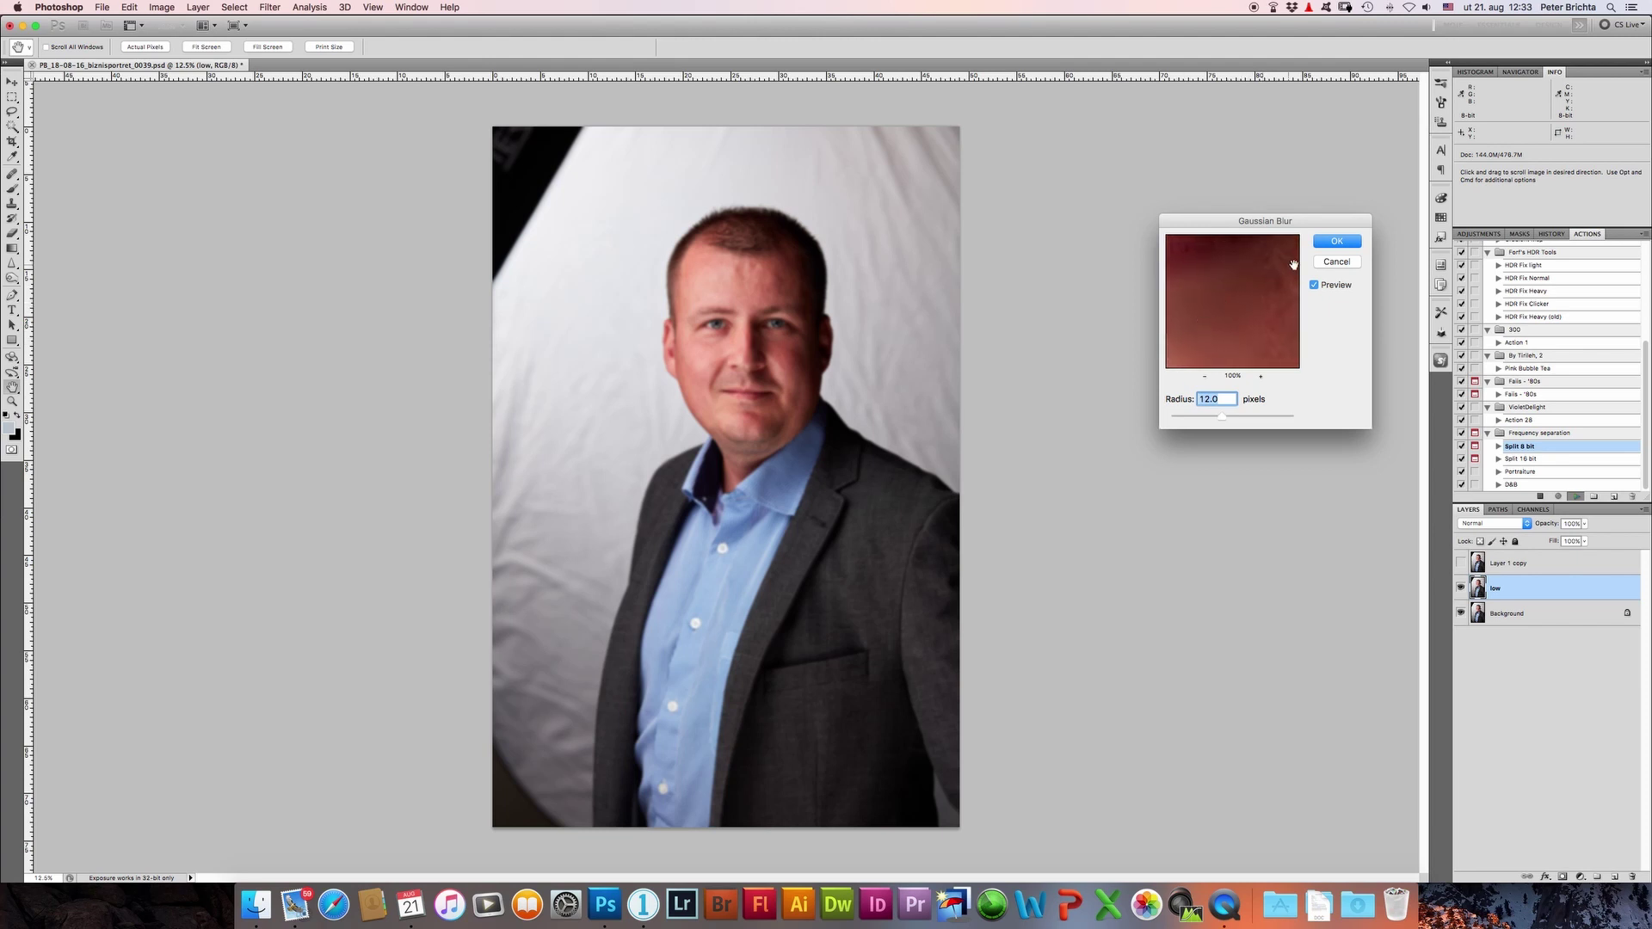
{"action": "key", "text": "Return"}
{"action": "key", "text": "b"}
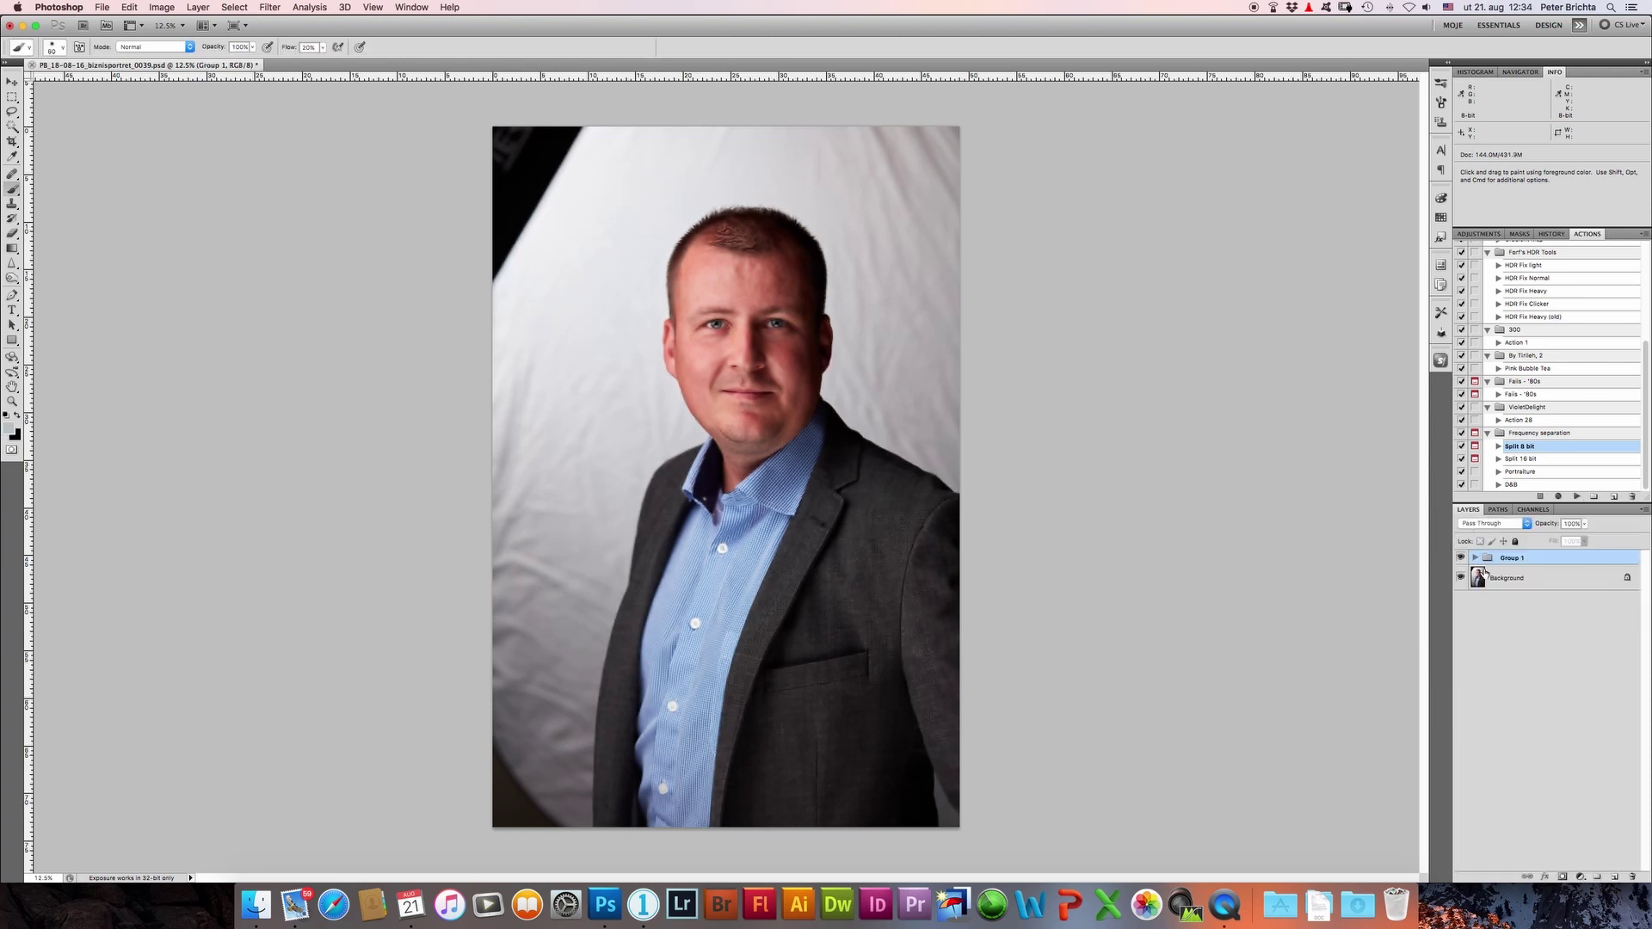
{"action": "left_click", "coordinate": [1475, 558]}
{"action": "left_click", "coordinate": [1517, 577]}
{"action": "key", "text": "ctrl+j"}
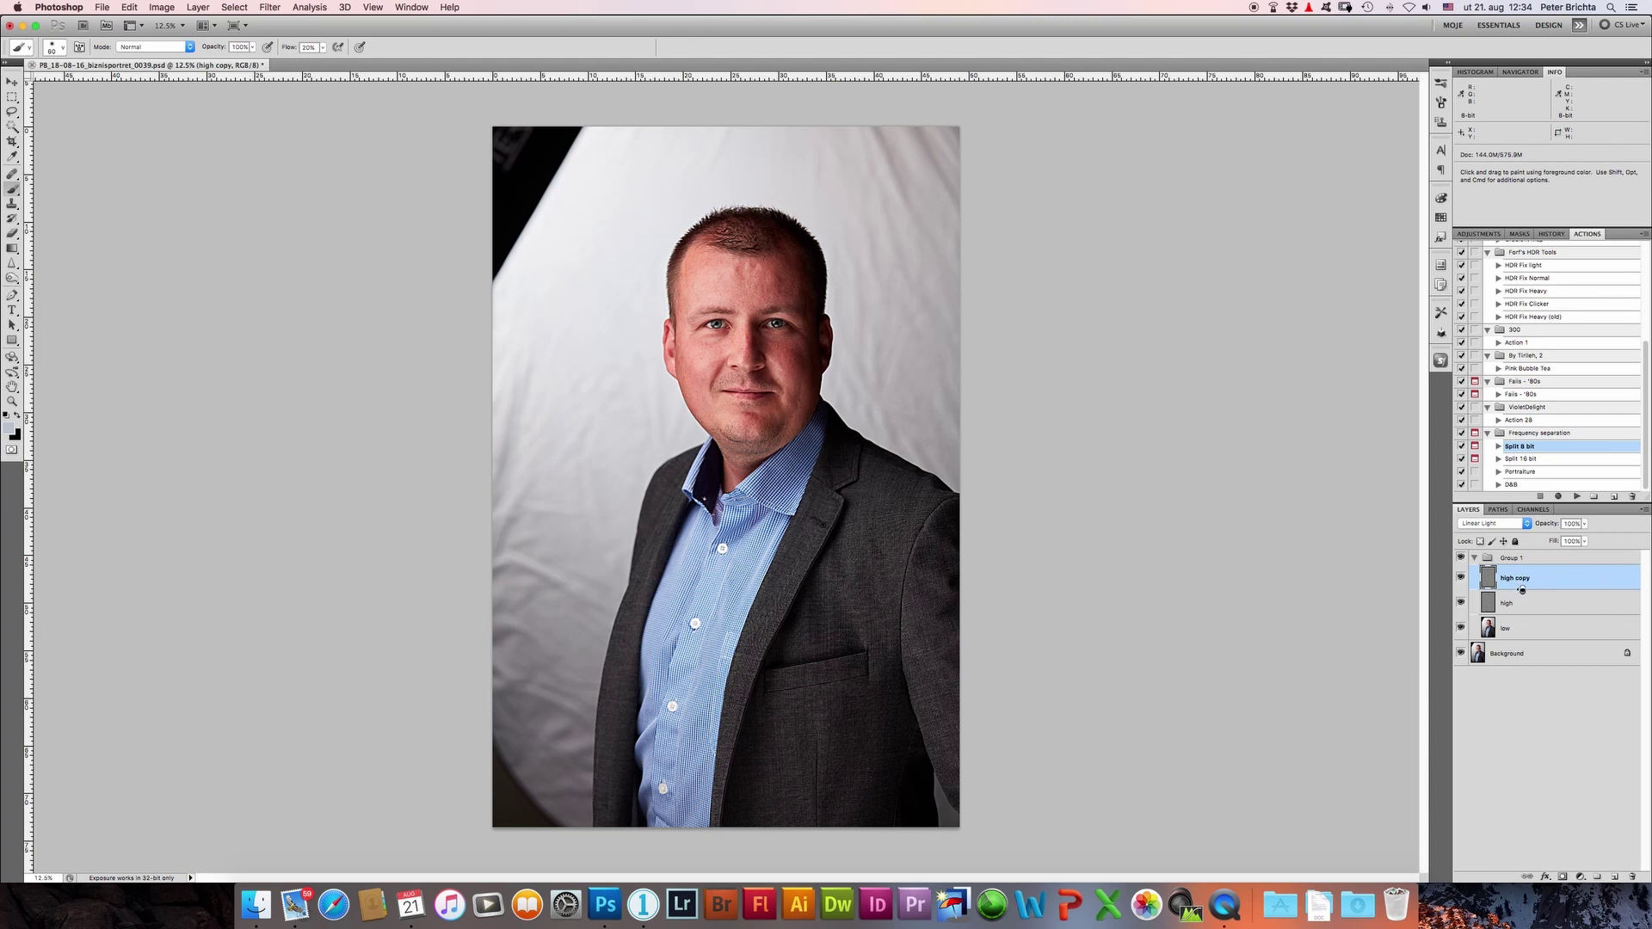
{"action": "left_click", "coordinate": [1521, 589], "text": "alt"}
{"action": "left_click", "coordinate": [1504, 525]}
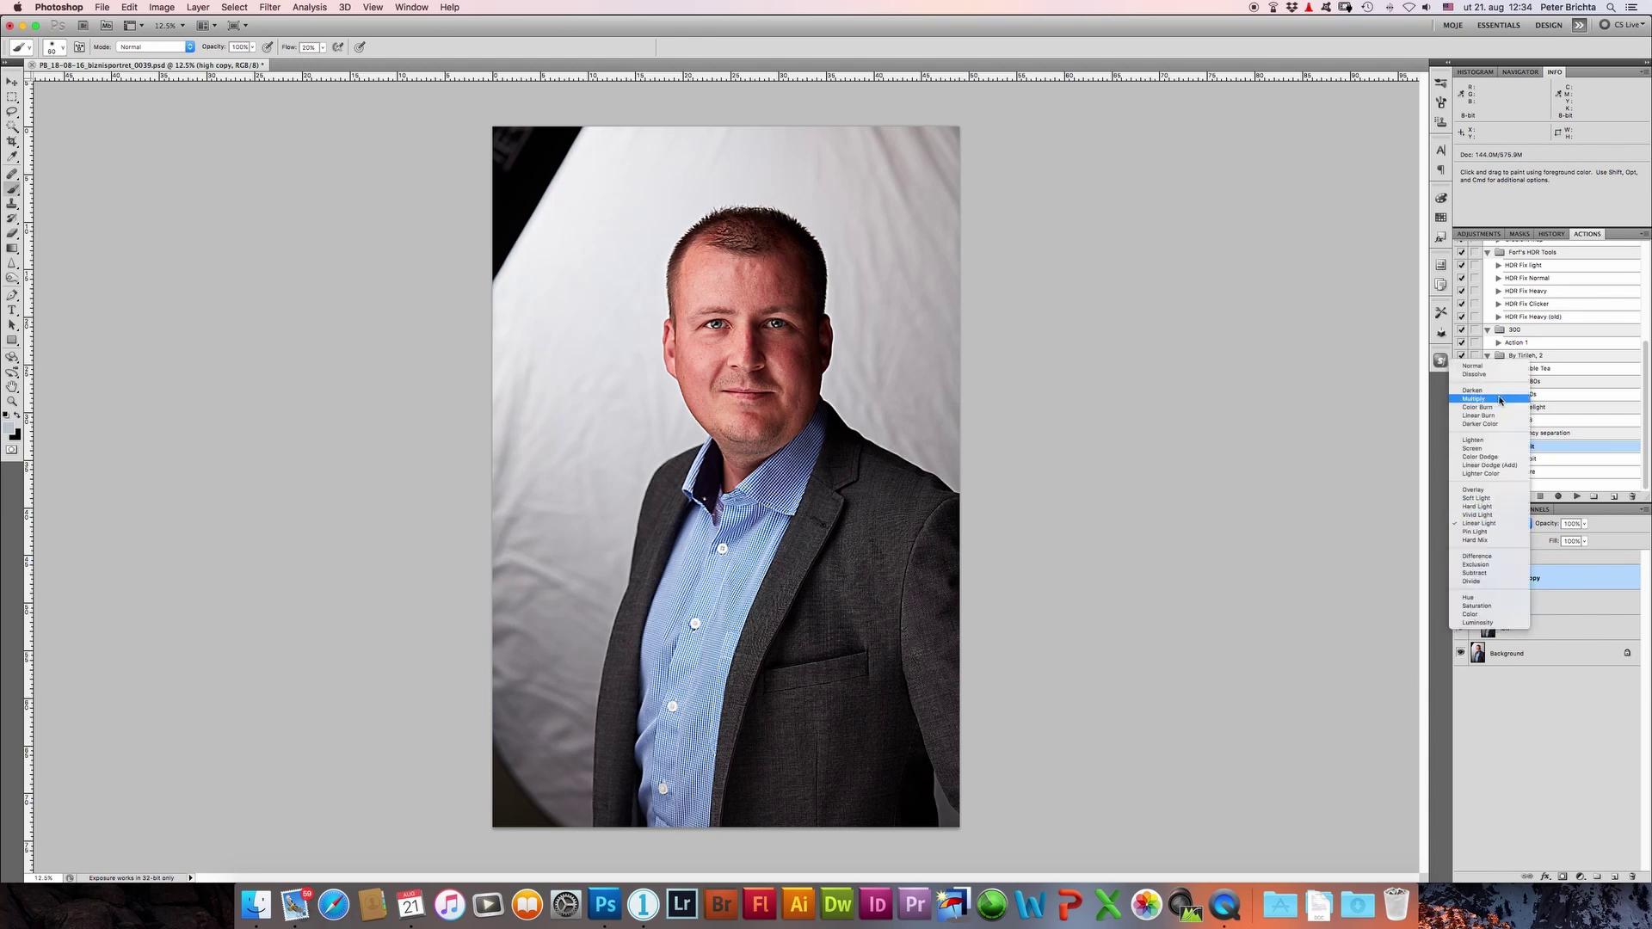
{"action": "left_click", "coordinate": [1500, 370]}
{"action": "left_click", "coordinate": [1529, 637]}
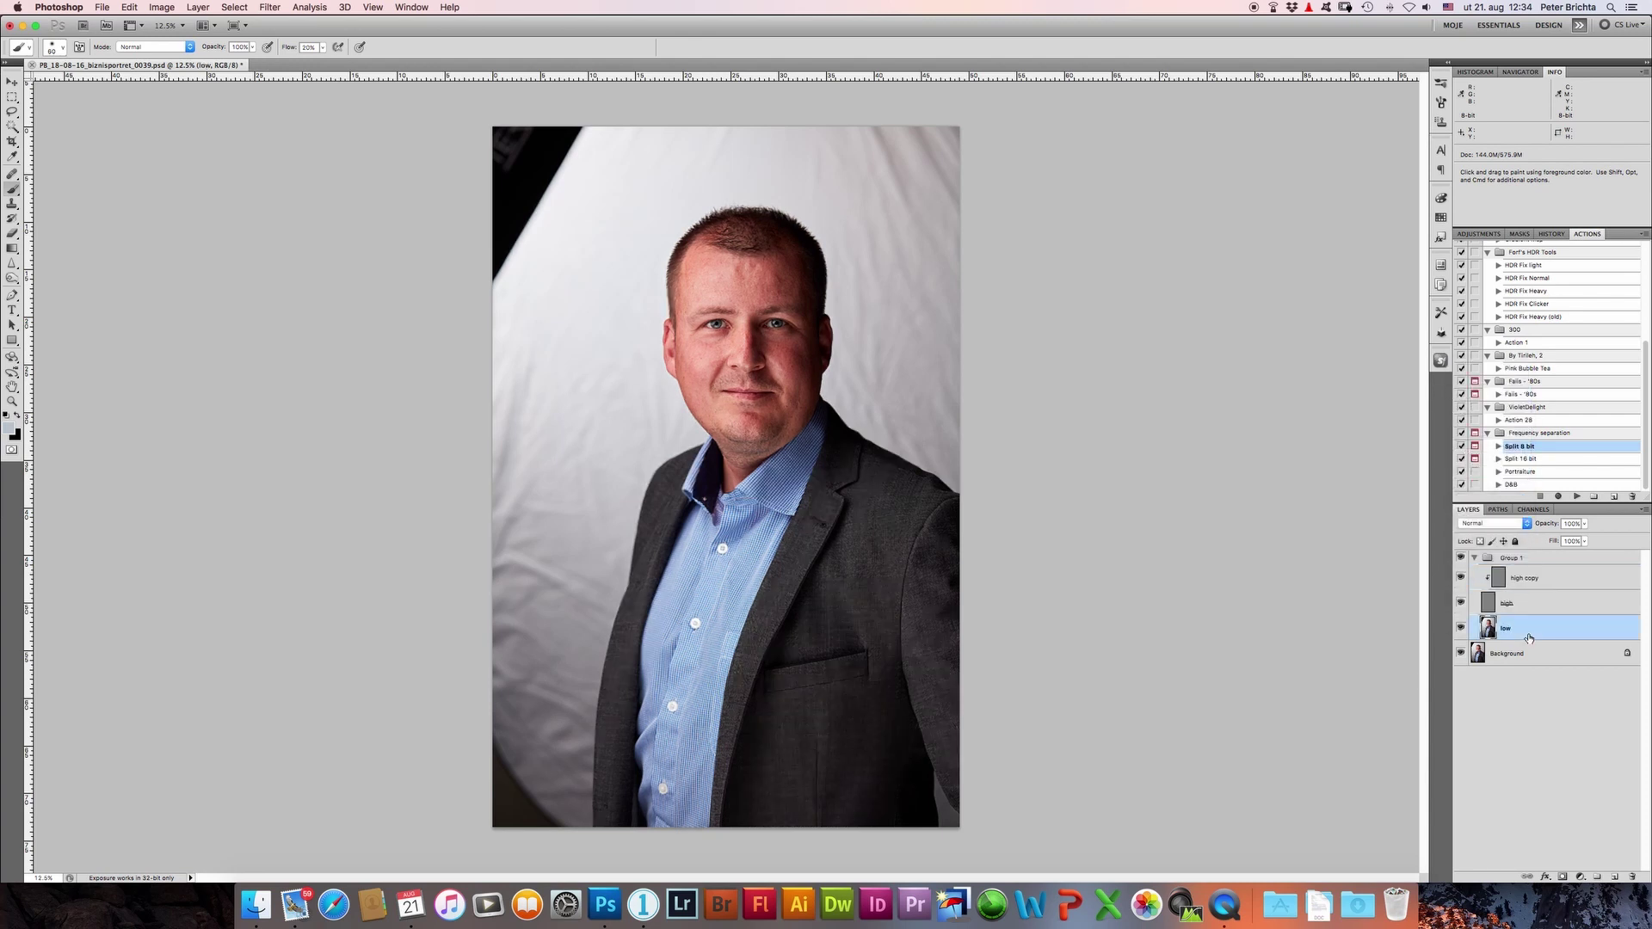
{"action": "key", "text": "ctrl+j"}
{"action": "left_click", "coordinate": [1525, 581]}
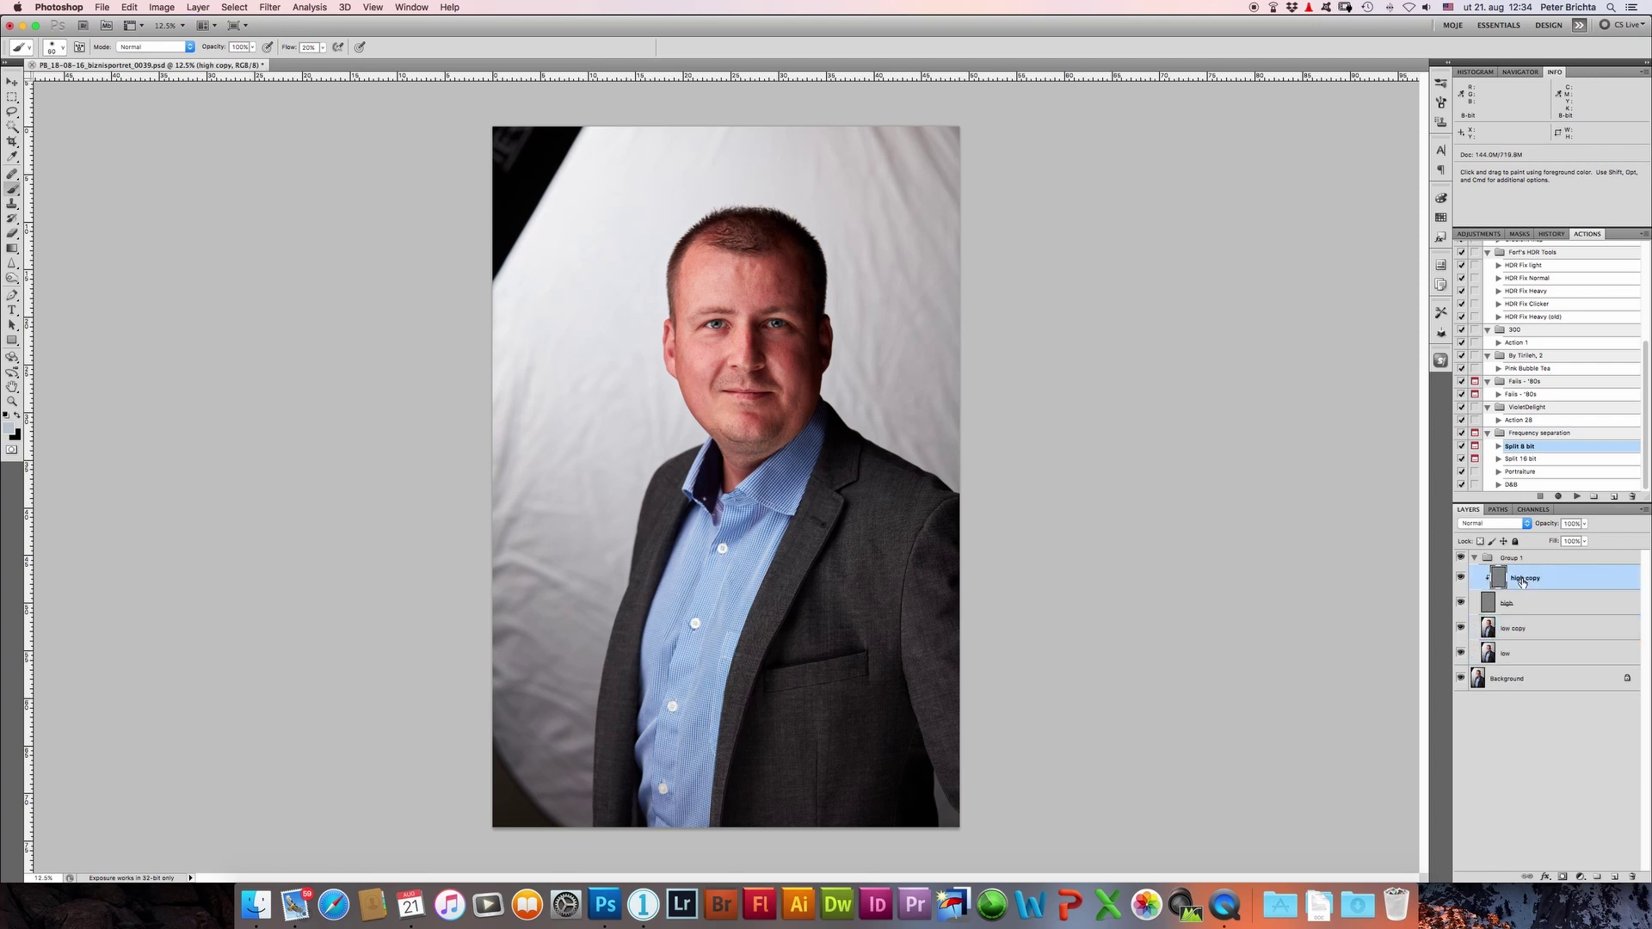
{"action": "left_click", "coordinate": [1510, 606]}
{"action": "left_click", "coordinate": [1498, 656]}
{"action": "left_click", "coordinate": [1512, 608]}
{"action": "left_click", "coordinate": [1519, 576]}
Step: Take the Healing Brush at size 50 and zoom in on the mouth and chin
{"action": "key", "text": "j"}
{"action": "key", "text": "super+plus"}
{"action": "key", "text": "super+plus"}
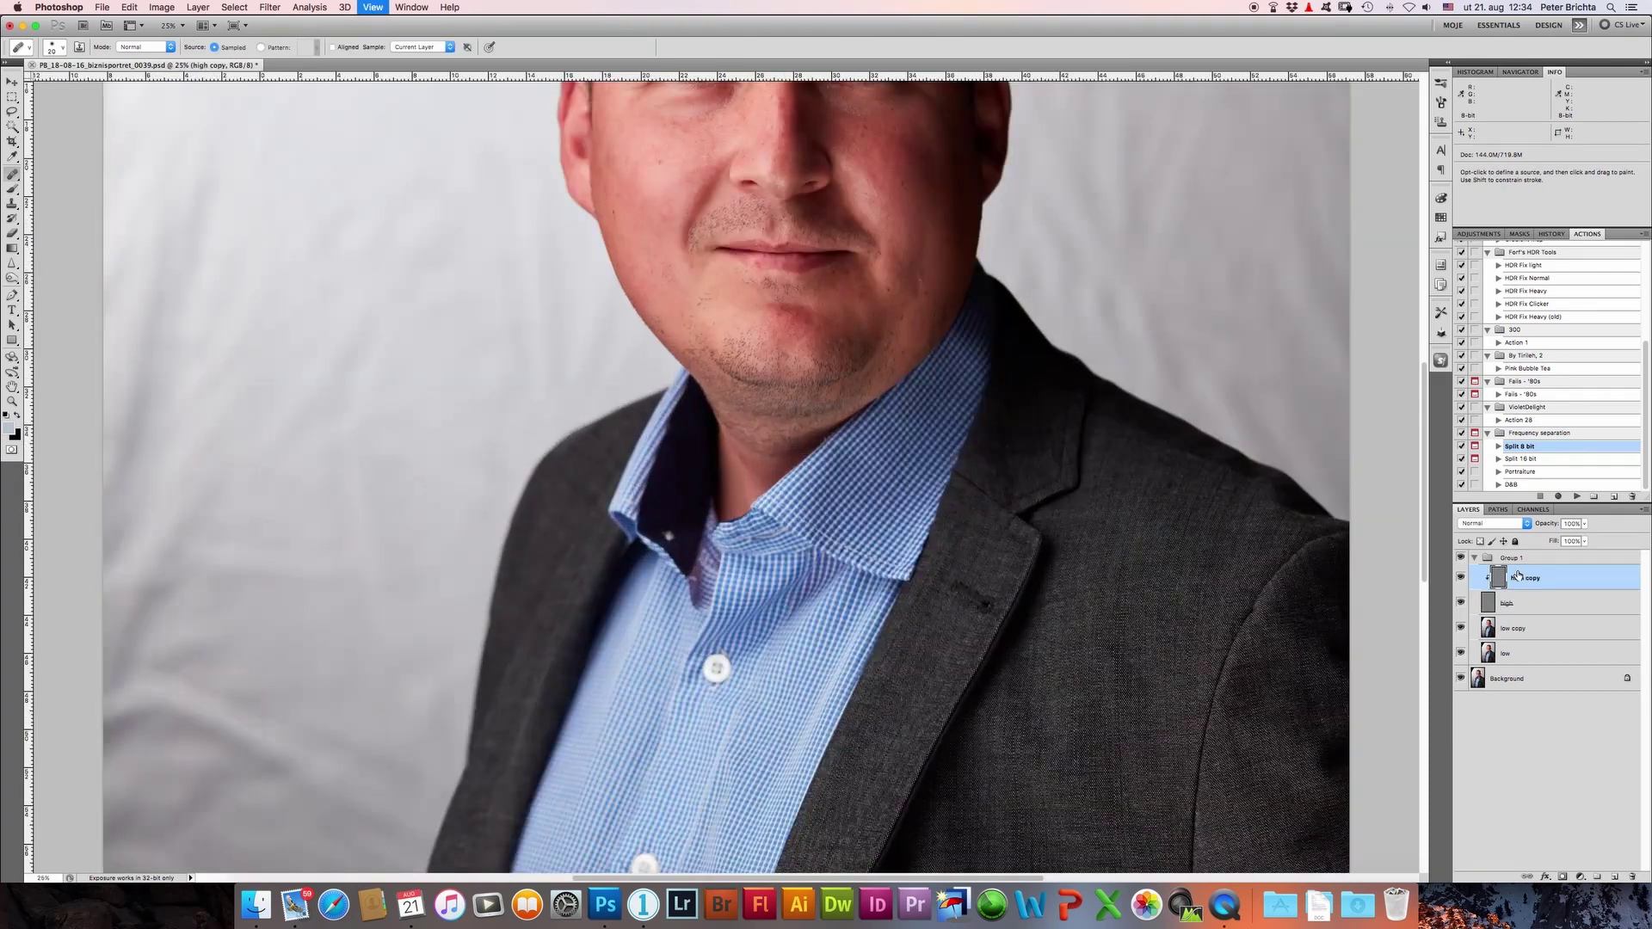
{"action": "key", "text": "super+plus"}
{"action": "key", "text": "super+plus"}
{"action": "key", "text": "super+plus"}
{"action": "key", "text": "super+plus"}
{"action": "key", "text": "super+plus"}
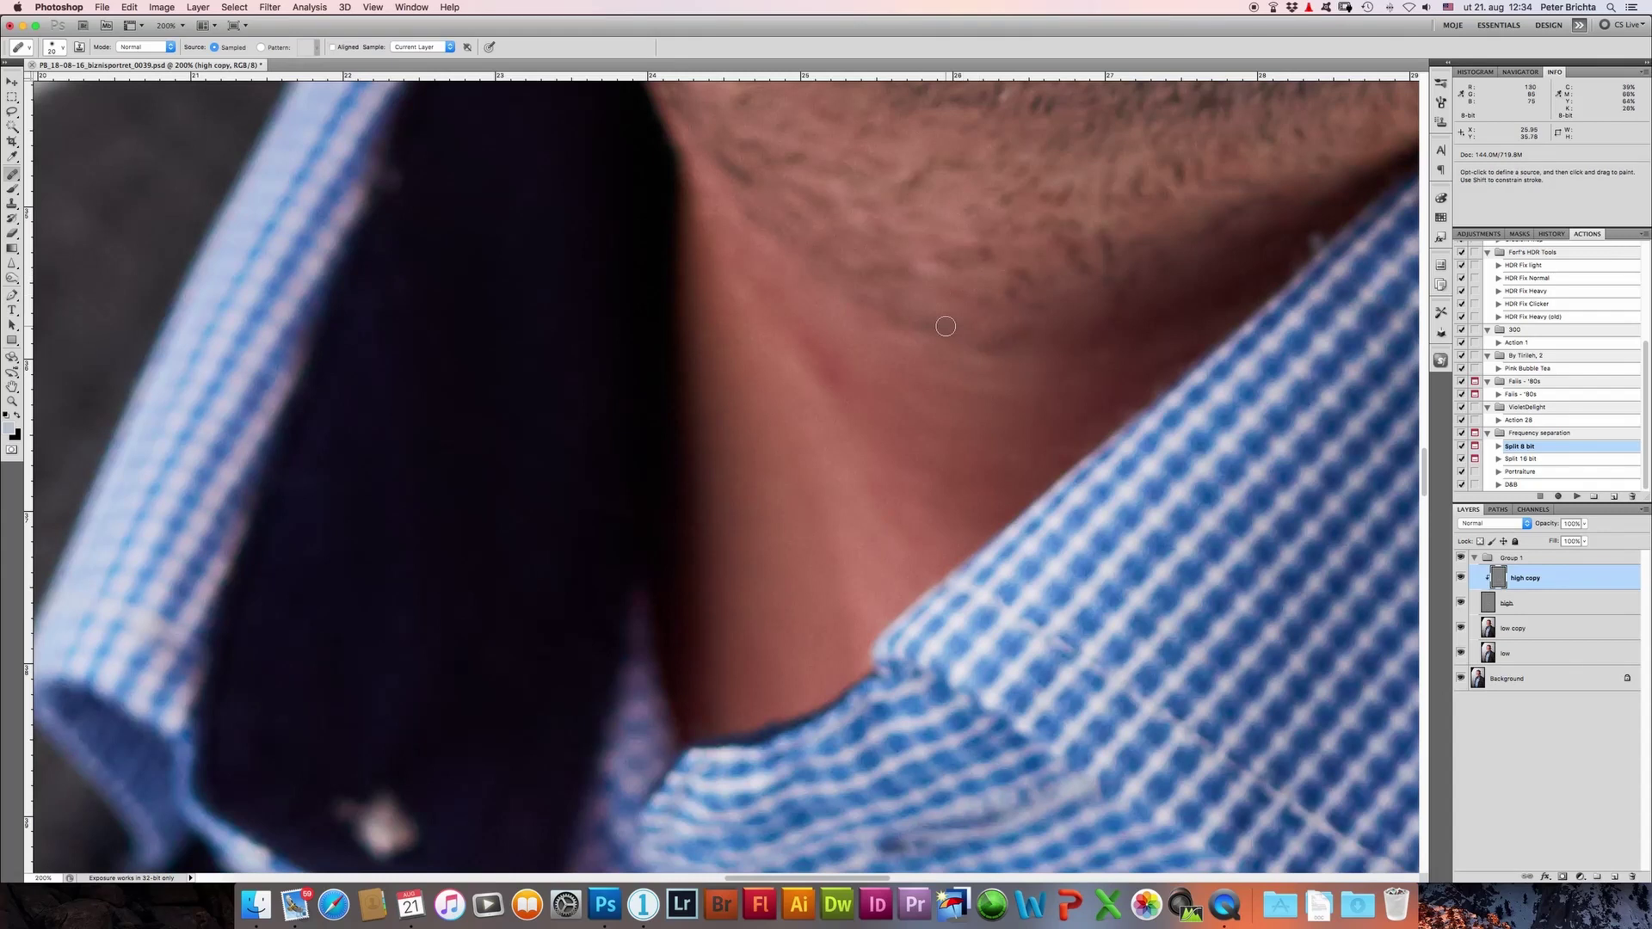
{"action": "key", "text": "super+minus"}
{"action": "key", "text": "super+minus"}
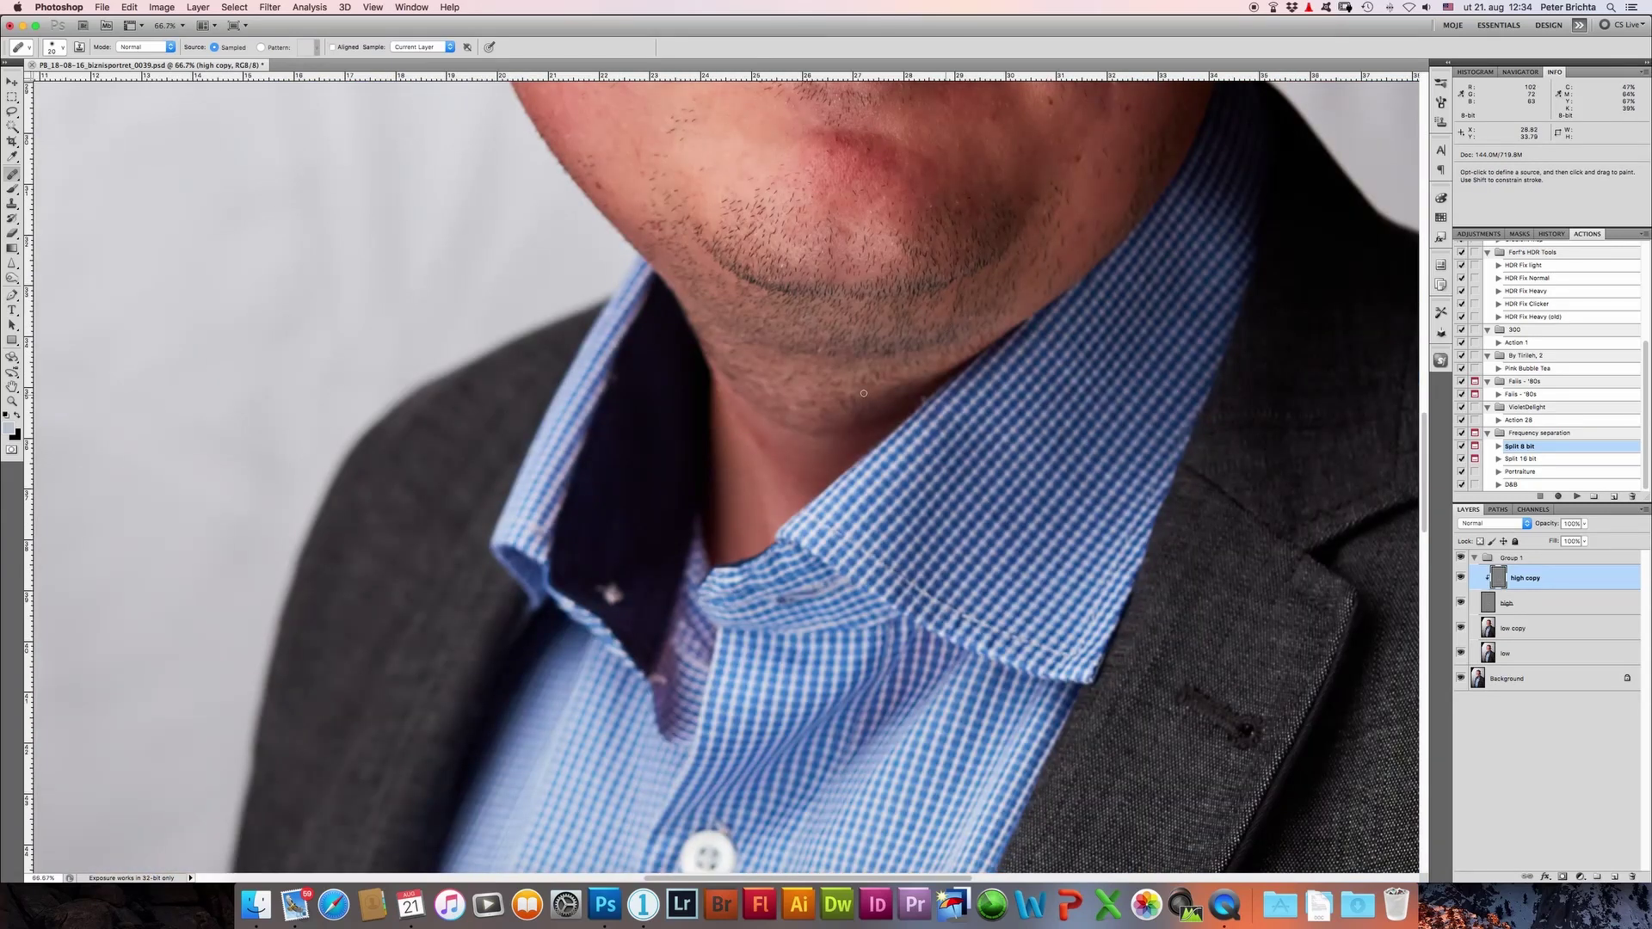
{"action": "left_click_drag", "start_coordinate": [856, 339], "coordinate": [967, 650]}
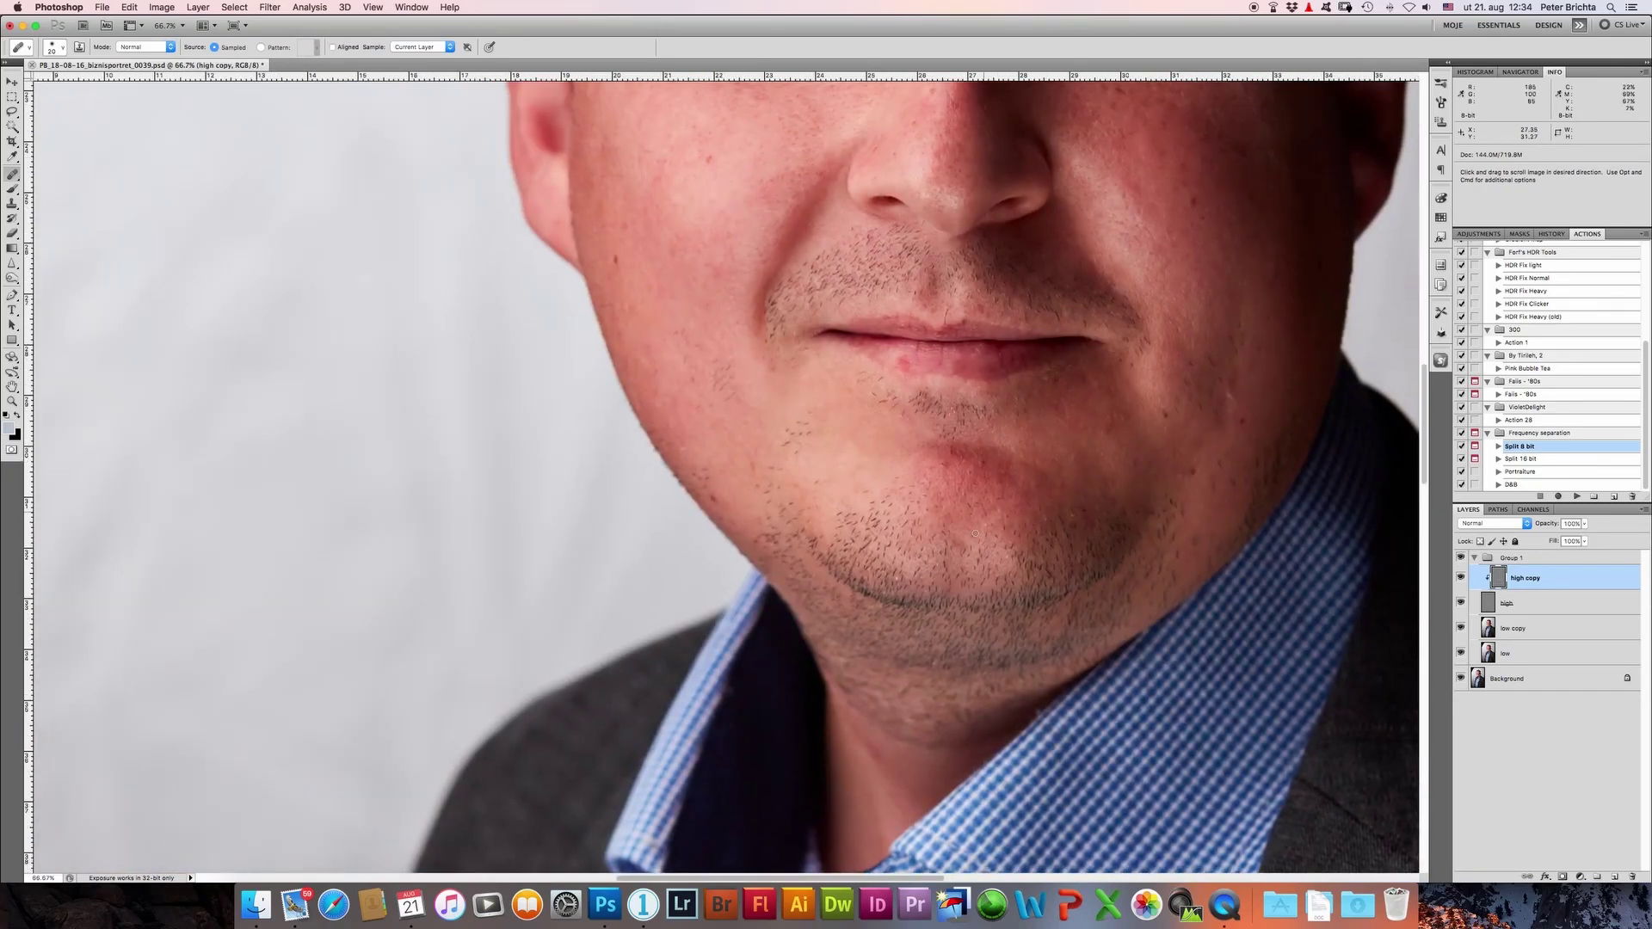
{"action": "scroll", "coordinate": [909, 576], "scroll_direction": "up", "scroll_amount": 3}
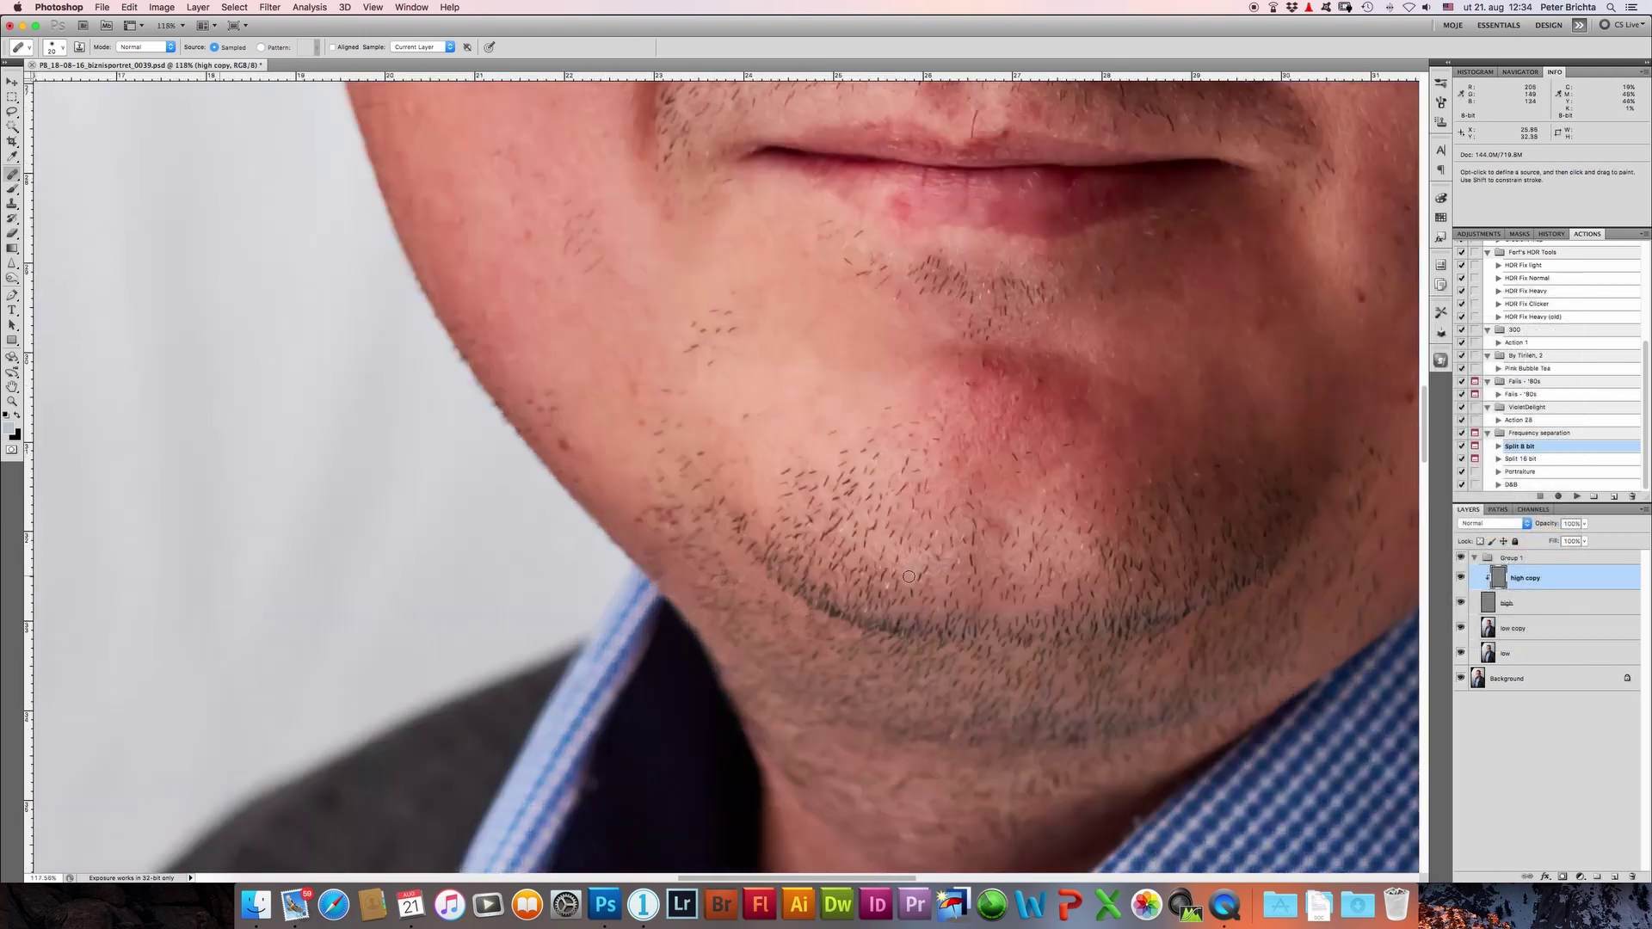
{"action": "scroll", "coordinate": [909, 577], "scroll_direction": "up", "scroll_amount": 2}
{"action": "scroll", "coordinate": [908, 576], "scroll_direction": "down", "scroll_amount": 4}
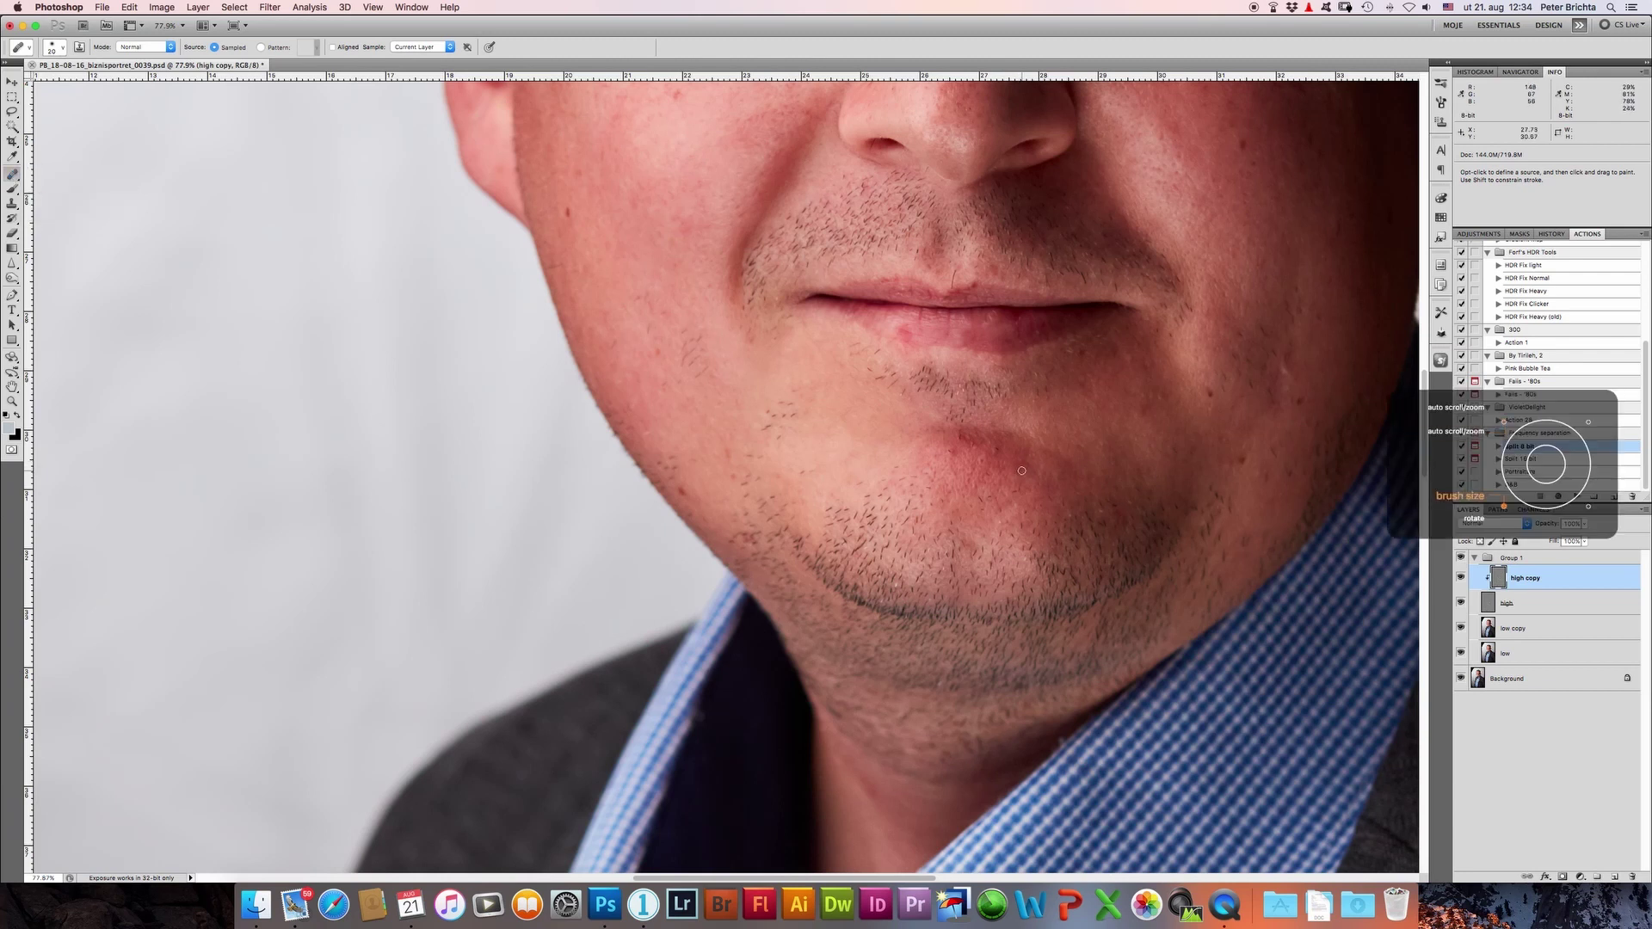
{"action": "key", "text": "bracketright"}
{"action": "key", "text": "bracketright"}
{"action": "key", "text": "bracketright"}
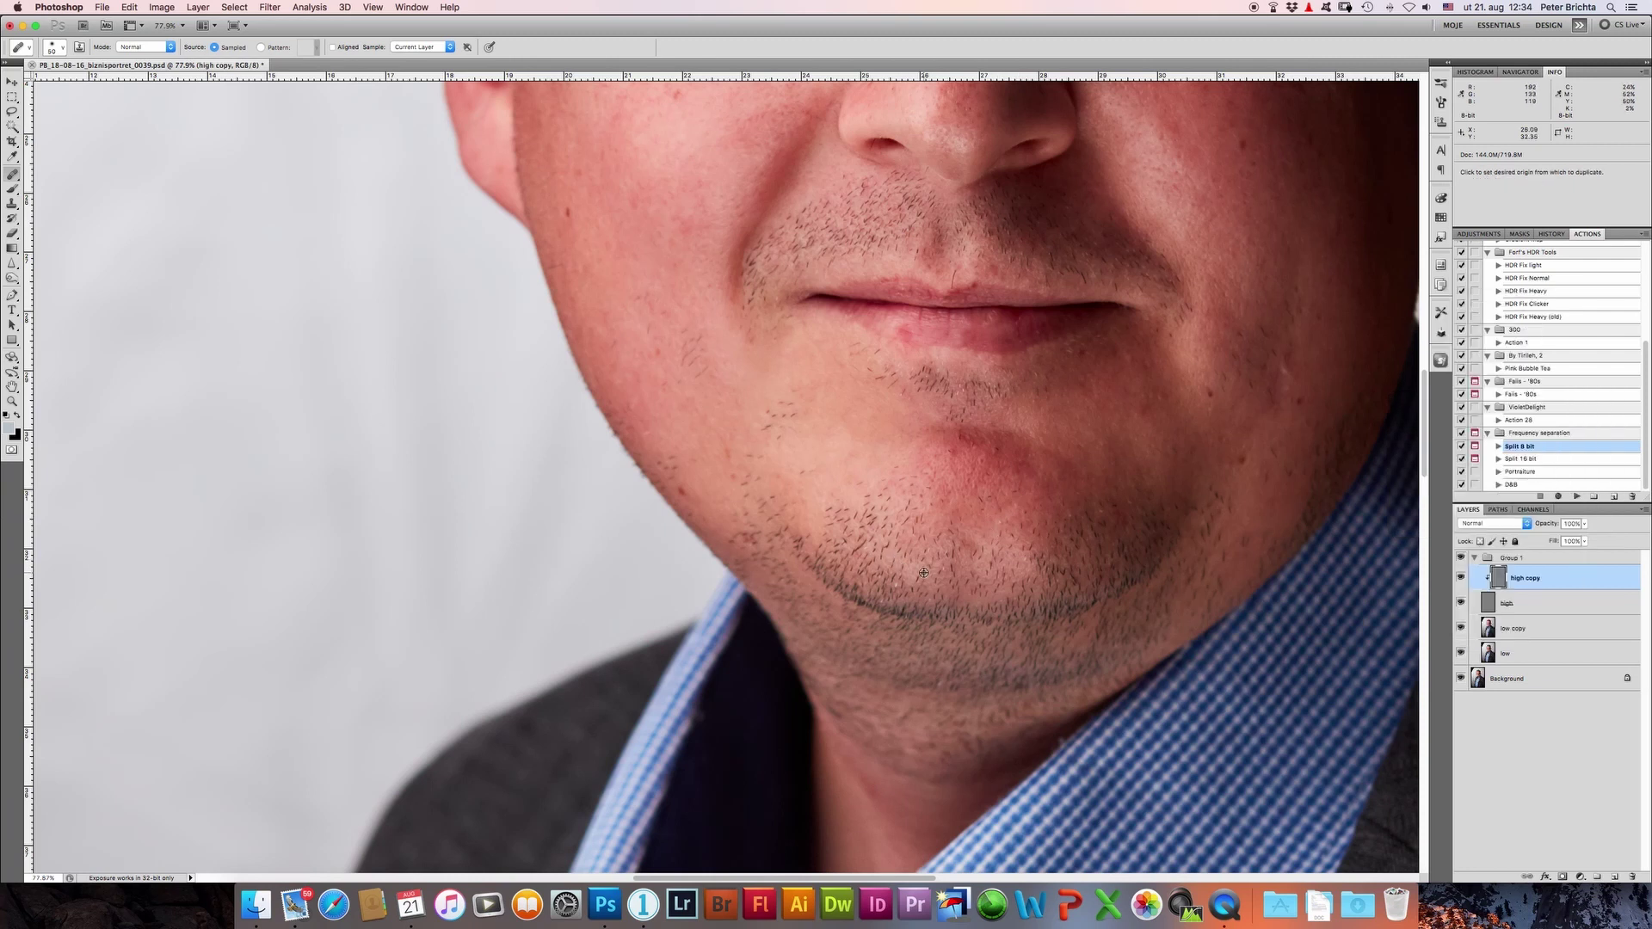
Step: Heal the red spots on the chin using nearby clean skin as source
{"action": "key", "text": "alt"}
{"action": "left_click", "coordinate": [829, 495], "text": "alt"}
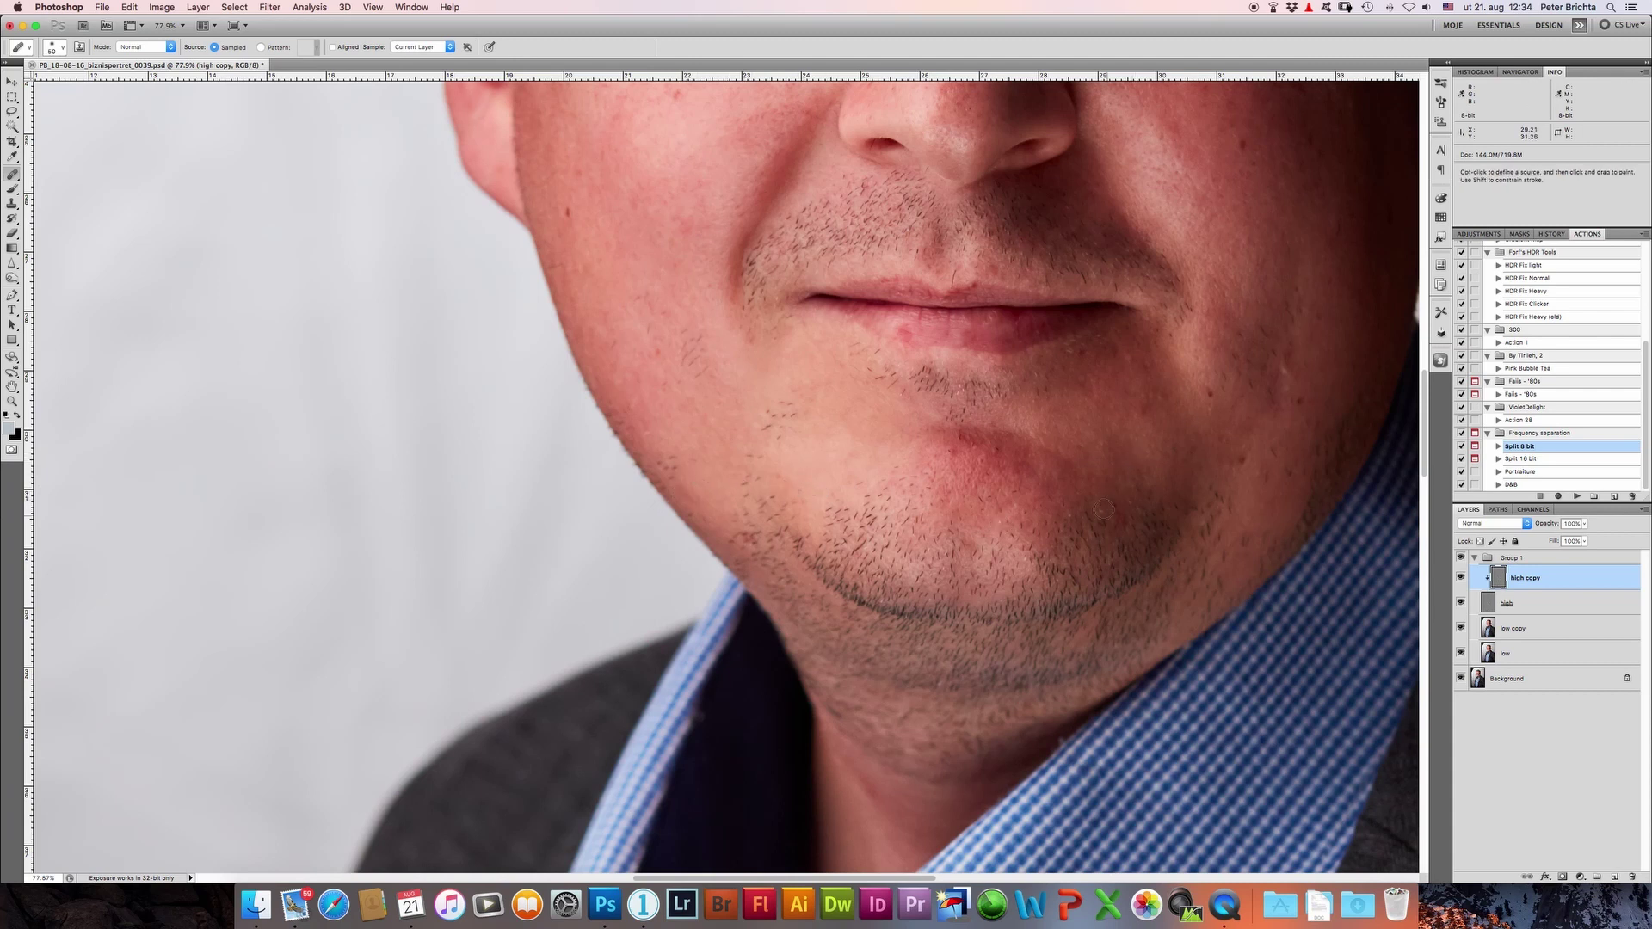
{"action": "left_click", "coordinate": [950, 445], "text": "alt"}
{"action": "scroll", "coordinate": [900, 502], "scroll_direction": "right", "scroll_amount": 10}
{"action": "scroll", "coordinate": [900, 501], "scroll_direction": "up", "scroll_amount": 3}
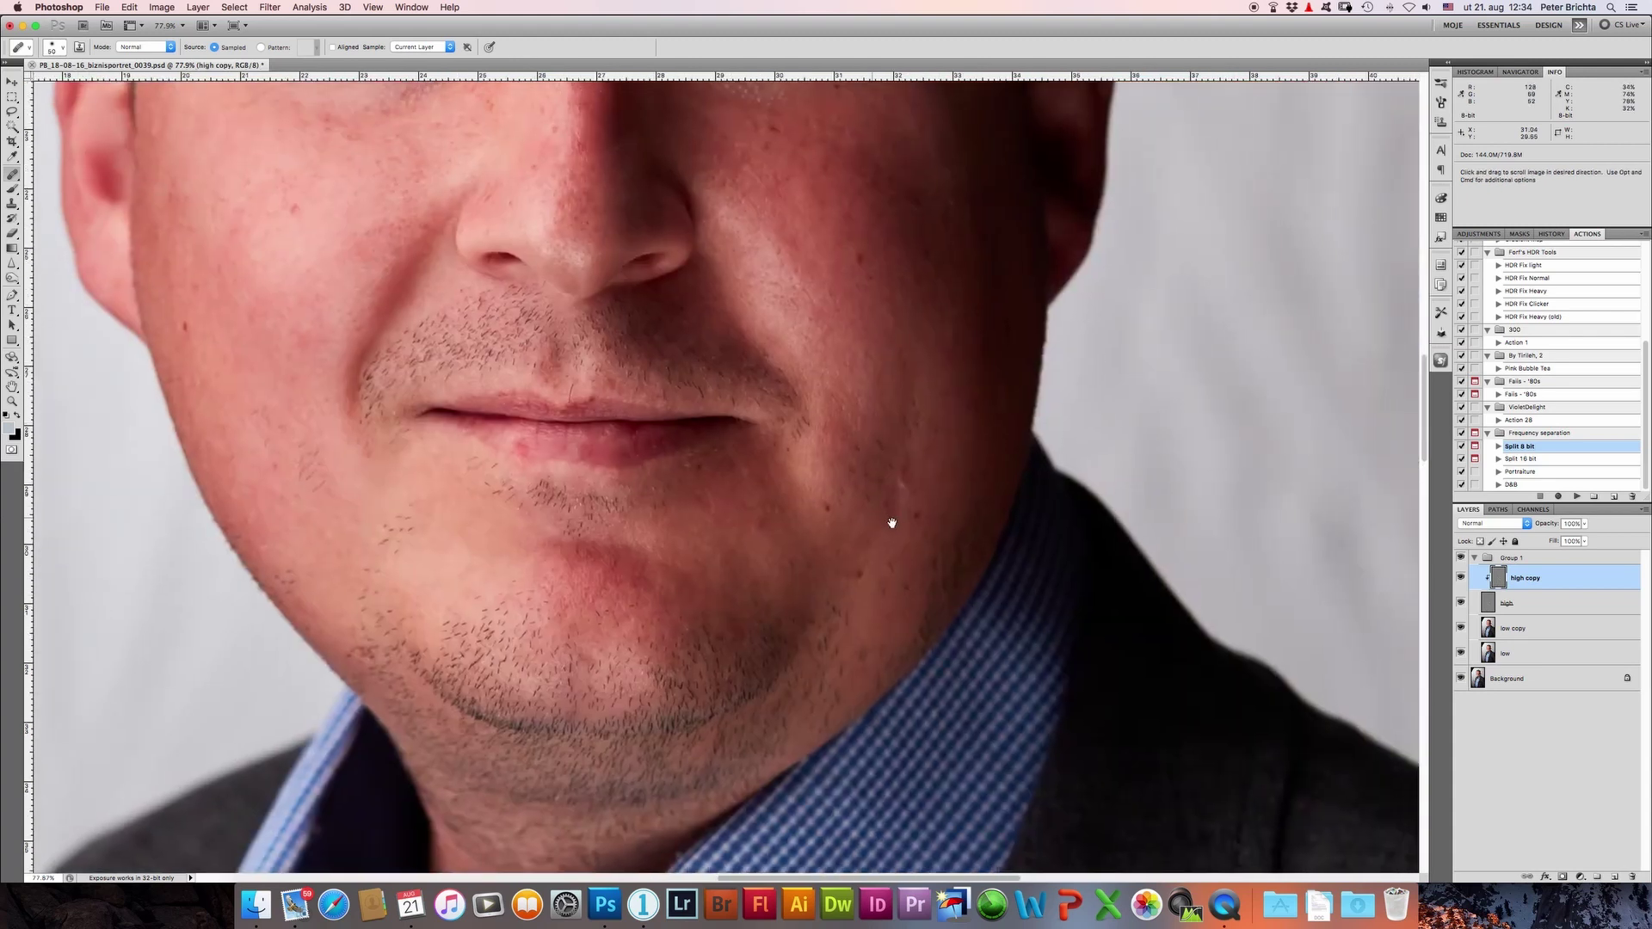
{"action": "left_click", "coordinate": [904, 482], "text": "alt"}
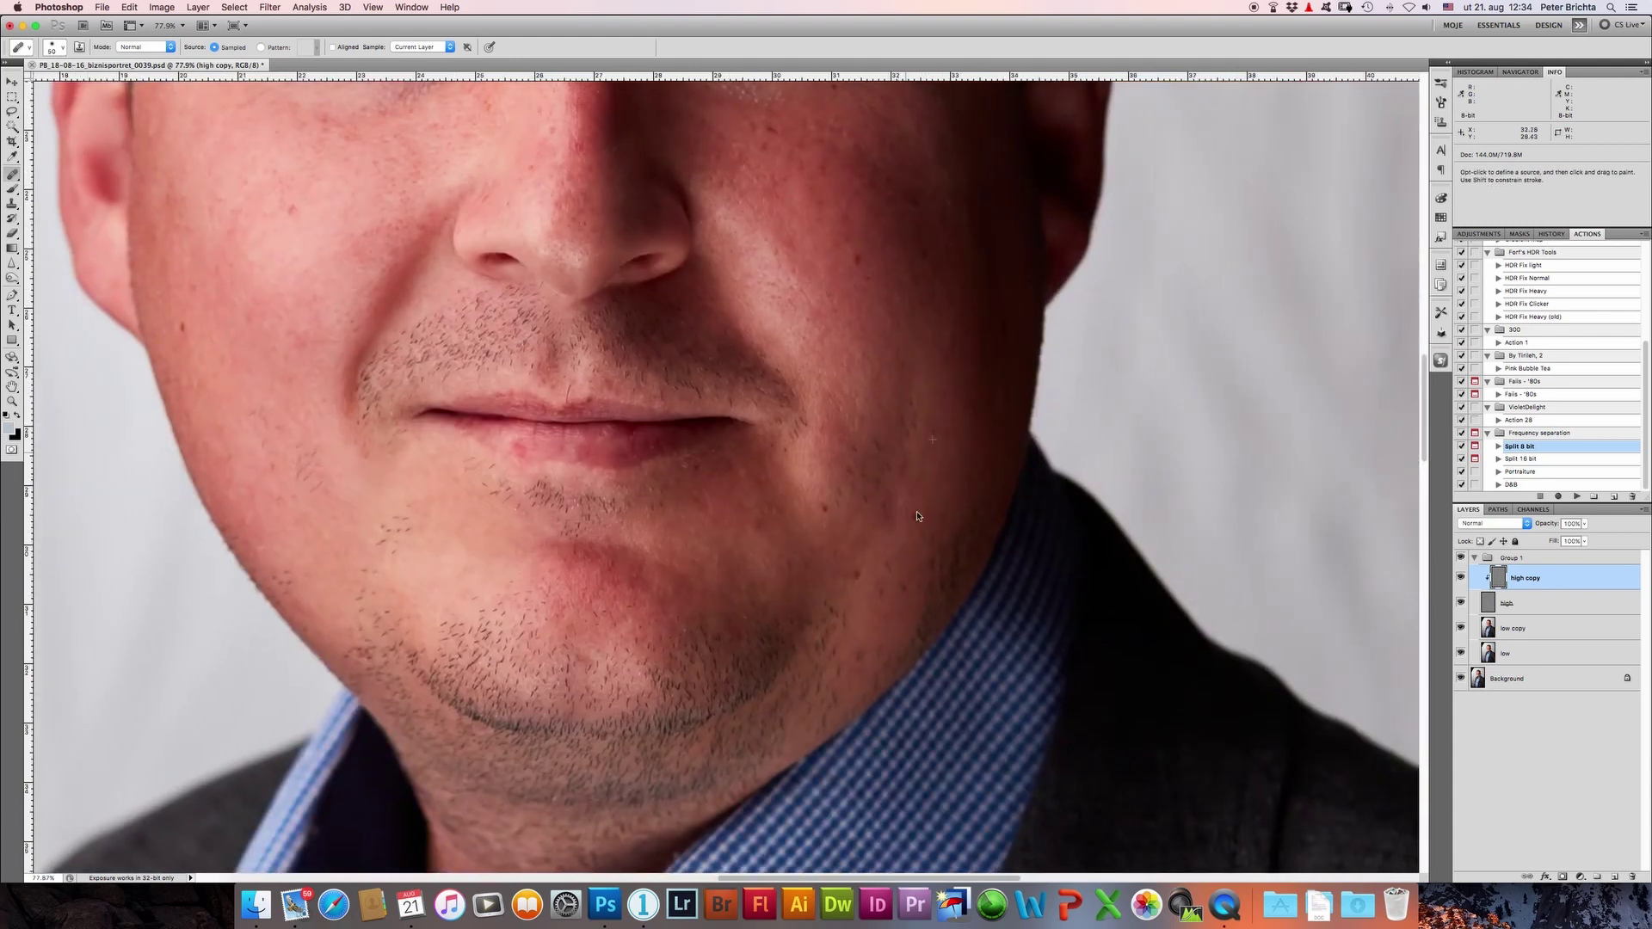
{"action": "key", "text": "alt"}
{"action": "scroll", "coordinate": [839, 529], "scroll_direction": "down", "scroll_amount": 3}
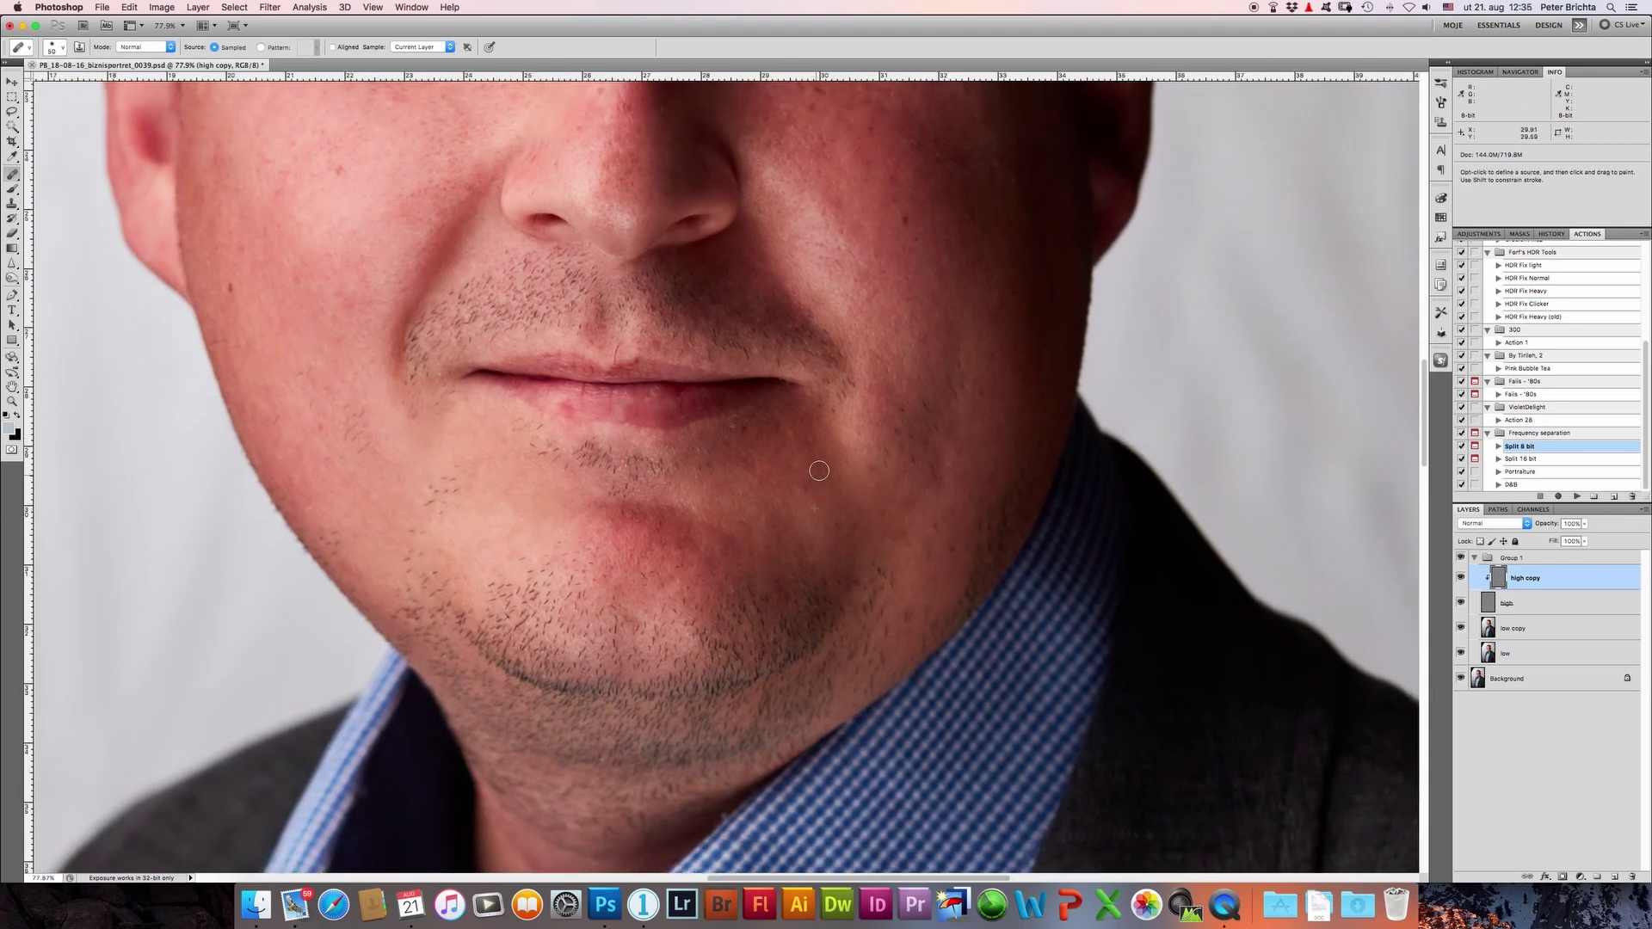
{"action": "left_click", "coordinate": [894, 516], "text": "alt"}
Step: Heal the small red blemish on the lower cheek
{"action": "scroll", "coordinate": [607, 513], "scroll_direction": "left", "scroll_amount": 5}
{"action": "scroll", "coordinate": [773, 526], "scroll_direction": "up", "scroll_amount": 3}
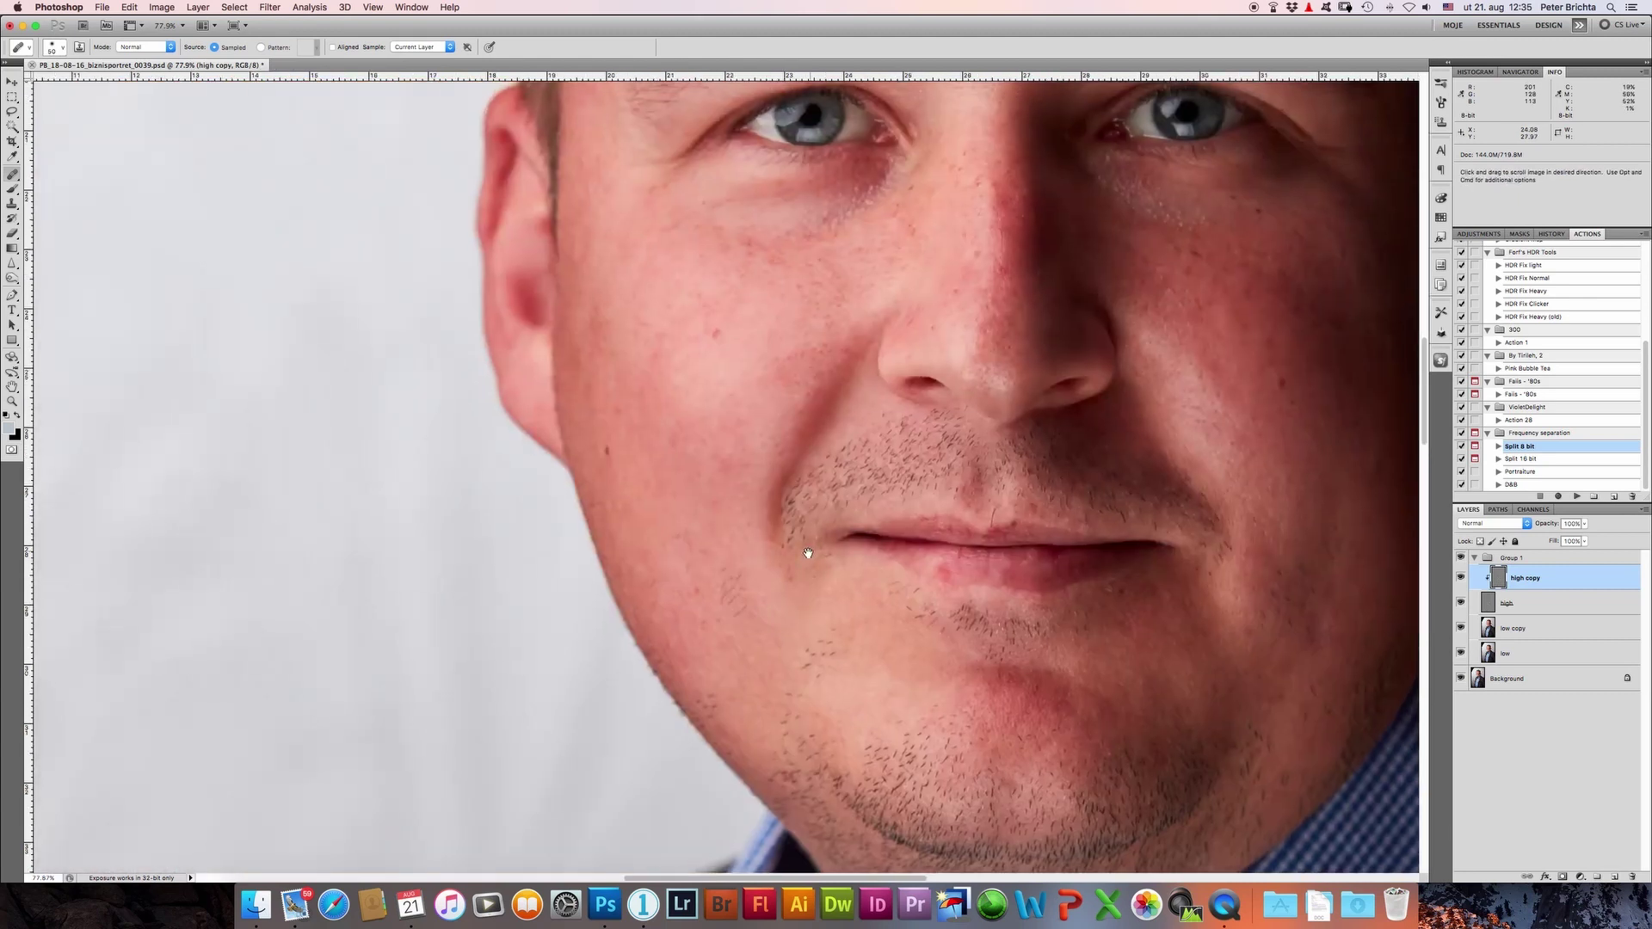
{"action": "key", "text": "alt"}
{"action": "left_click", "coordinate": [949, 524], "text": "alt"}
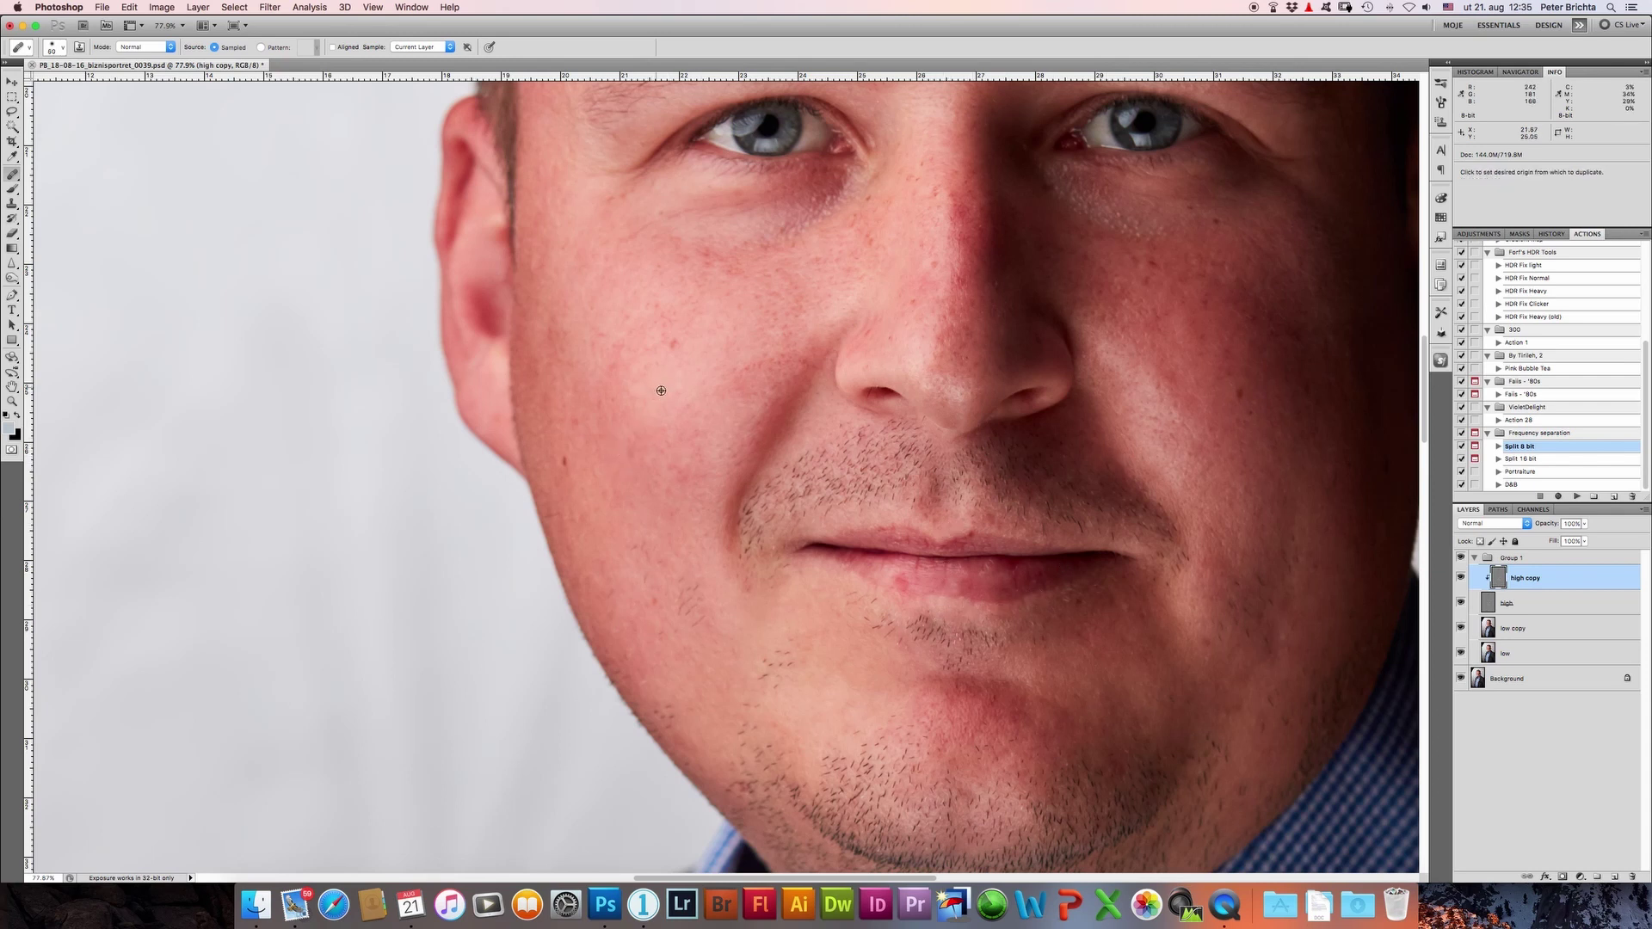
{"action": "left_click", "coordinate": [687, 419], "text": "alt"}
{"action": "left_click", "coordinate": [686, 620], "text": "alt"}
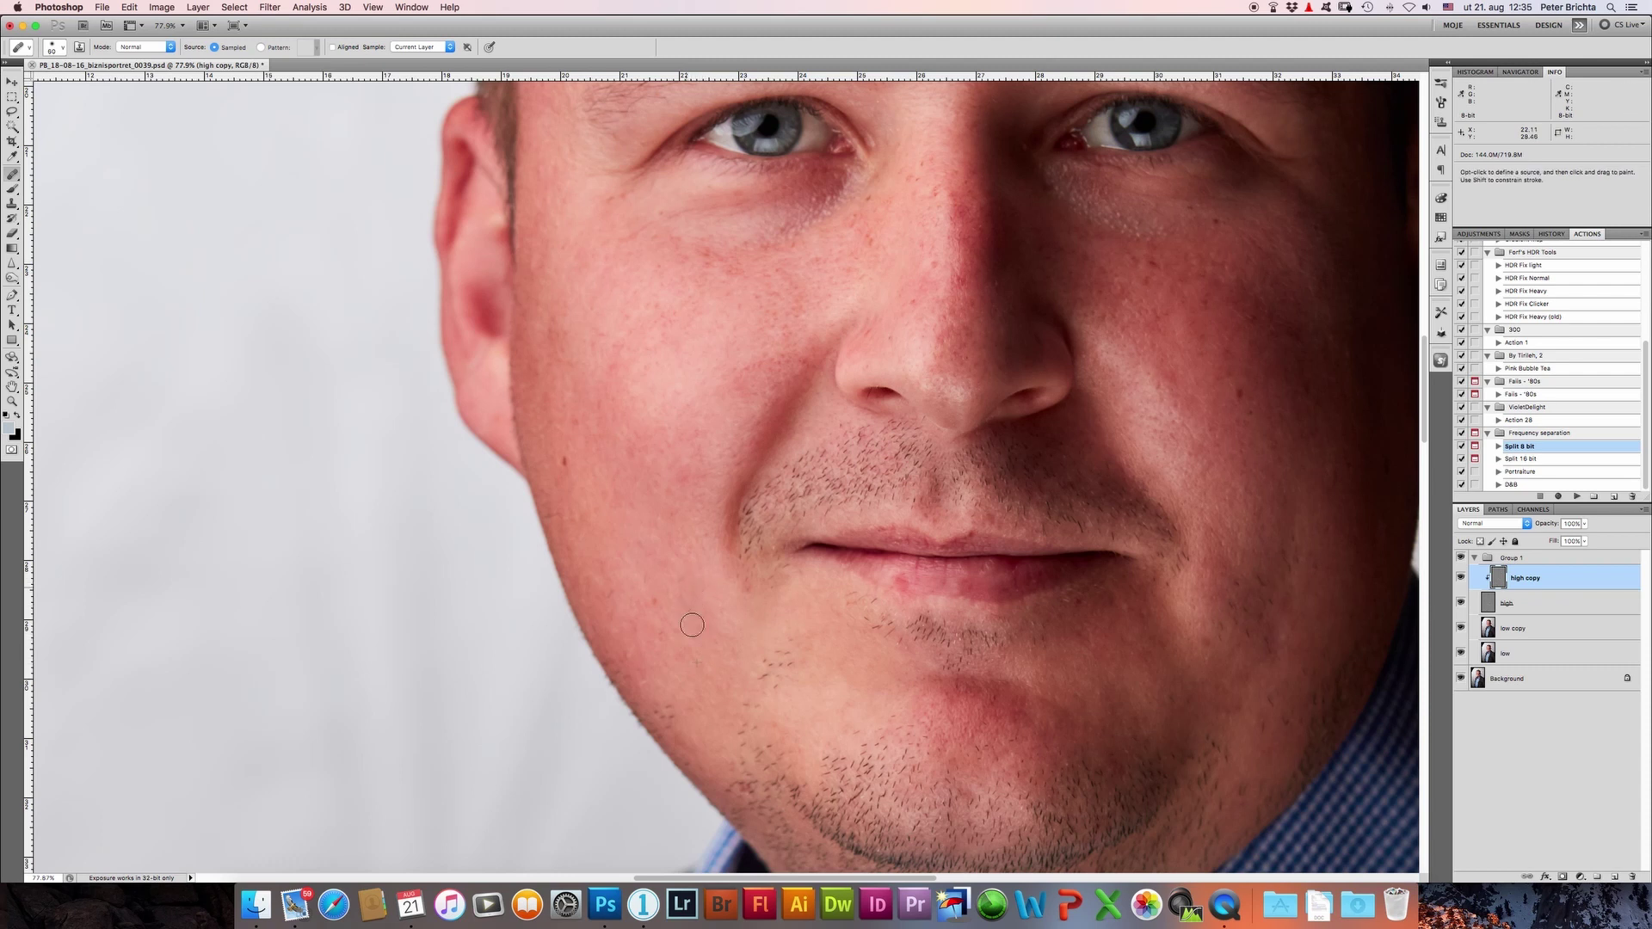
{"action": "left_click", "coordinate": [654, 602]}
{"action": "left_click", "coordinate": [640, 577], "text": "alt"}
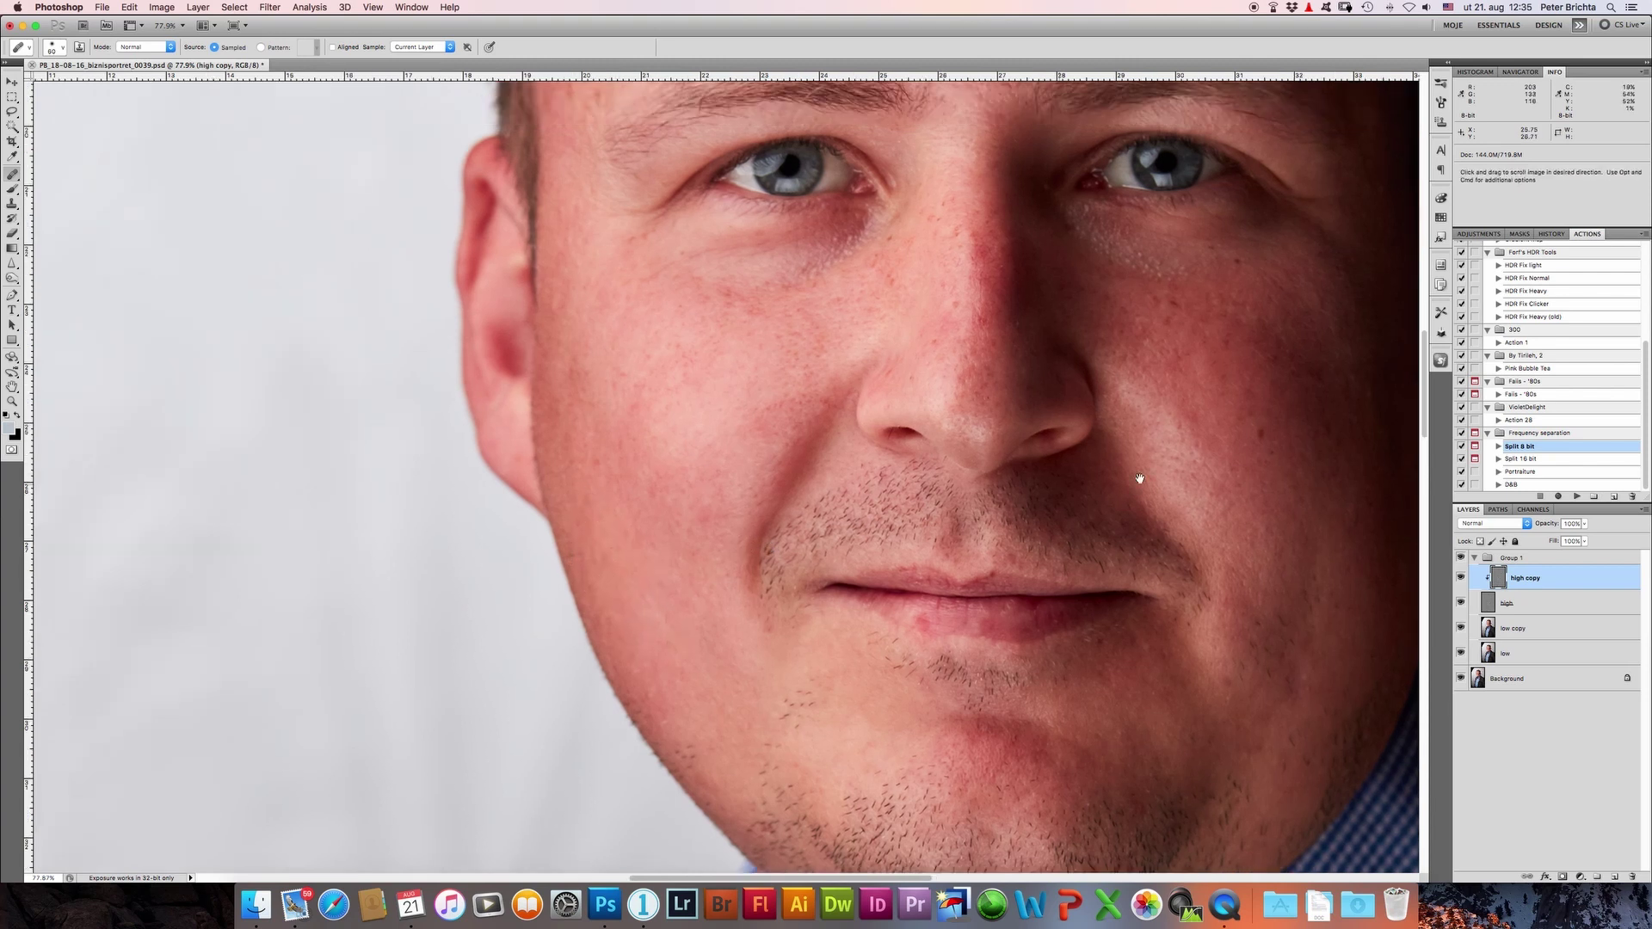
Step: Heal the spots along the other cheek under the eye
{"action": "left_click_drag", "start_coordinate": [1145, 480], "coordinate": [701, 499]}
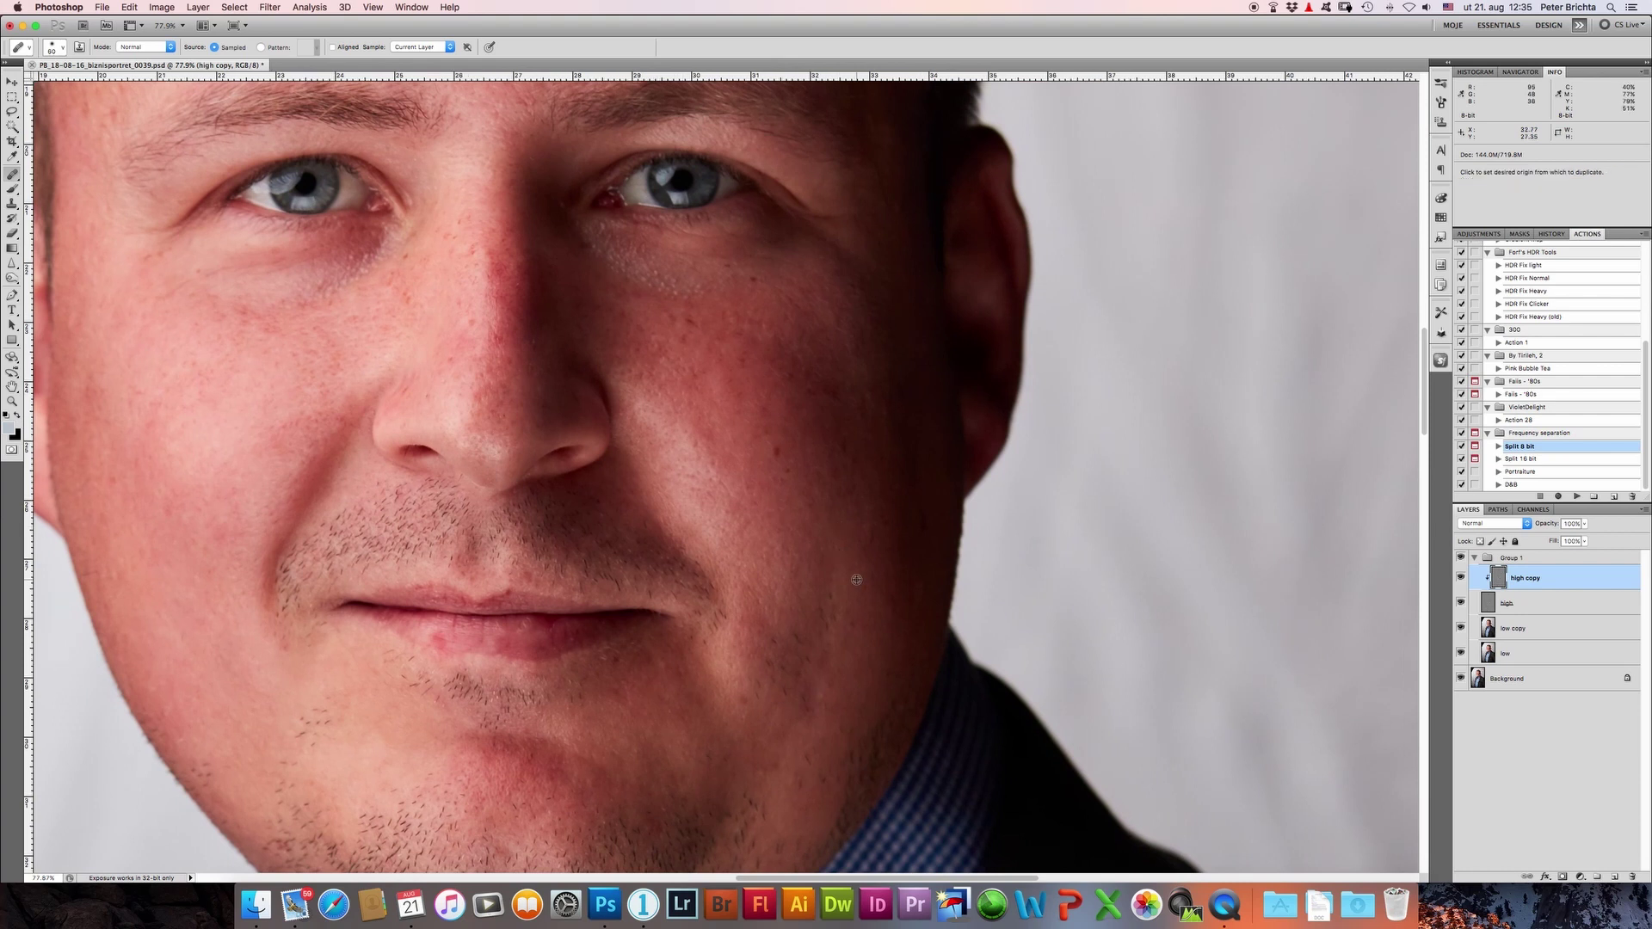
{"action": "left_click", "coordinate": [834, 658], "text": "alt"}
{"action": "left_click_drag", "start_coordinate": [834, 720], "coordinate": [920, 882]}
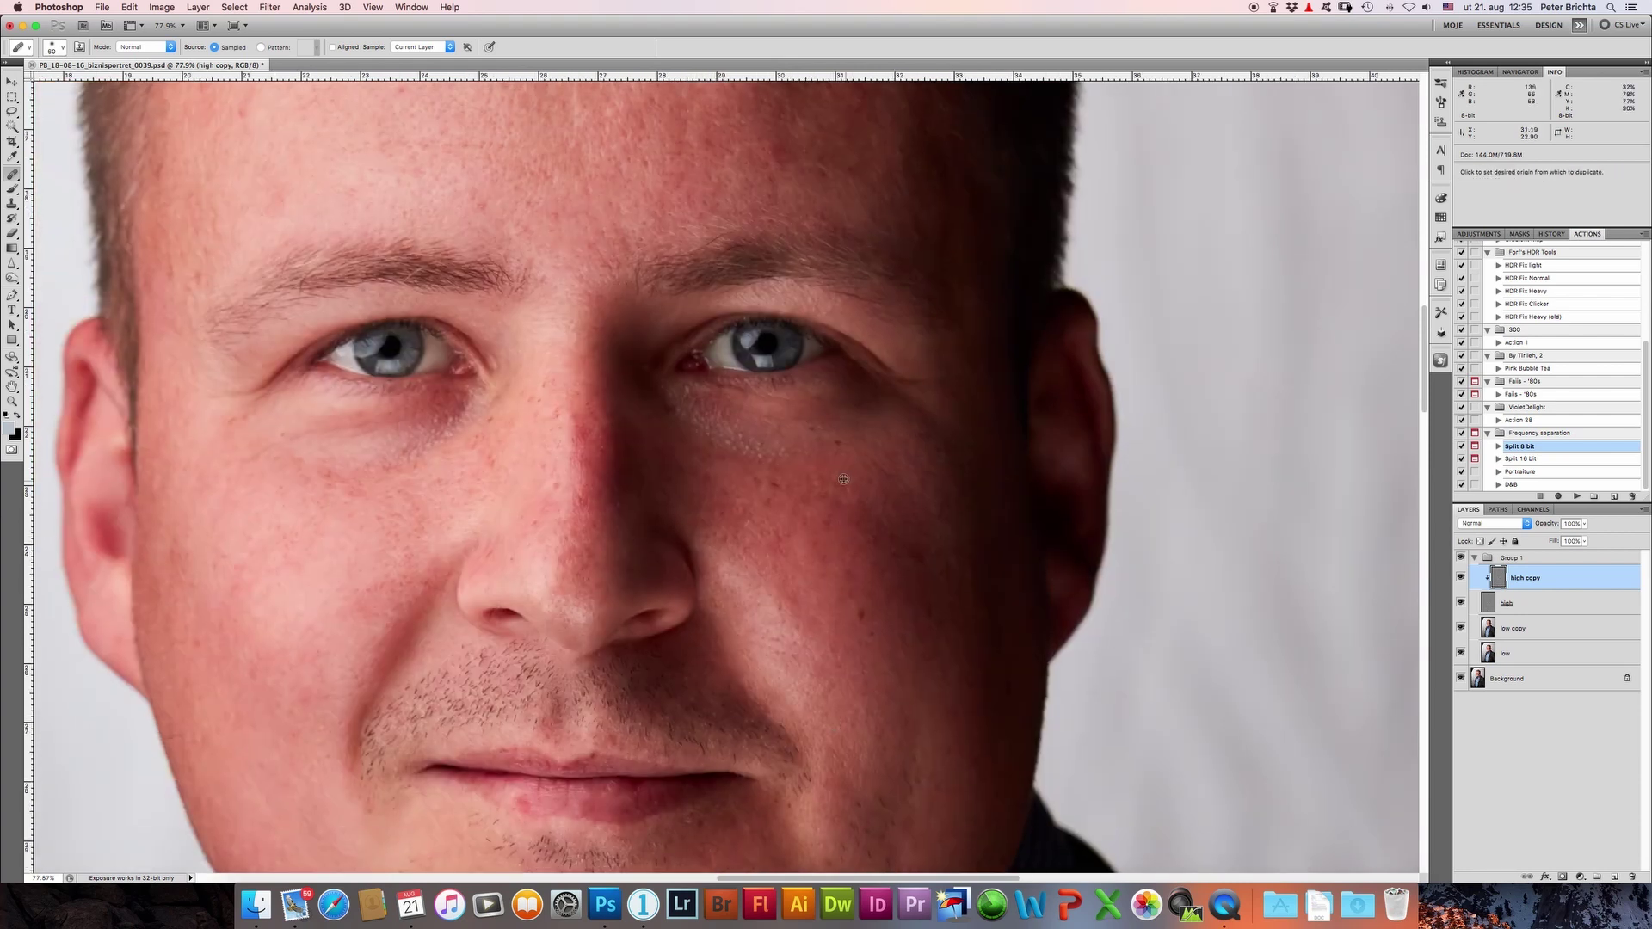
{"action": "left_click", "coordinate": [775, 519], "text": "alt"}
{"action": "left_click", "coordinate": [814, 524]}
{"action": "left_click", "coordinate": [744, 549]}
{"action": "scroll", "coordinate": [851, 527], "scroll_direction": "left", "scroll_amount": 2}
{"action": "scroll", "coordinate": [811, 546], "scroll_direction": "left", "scroll_amount": 3}
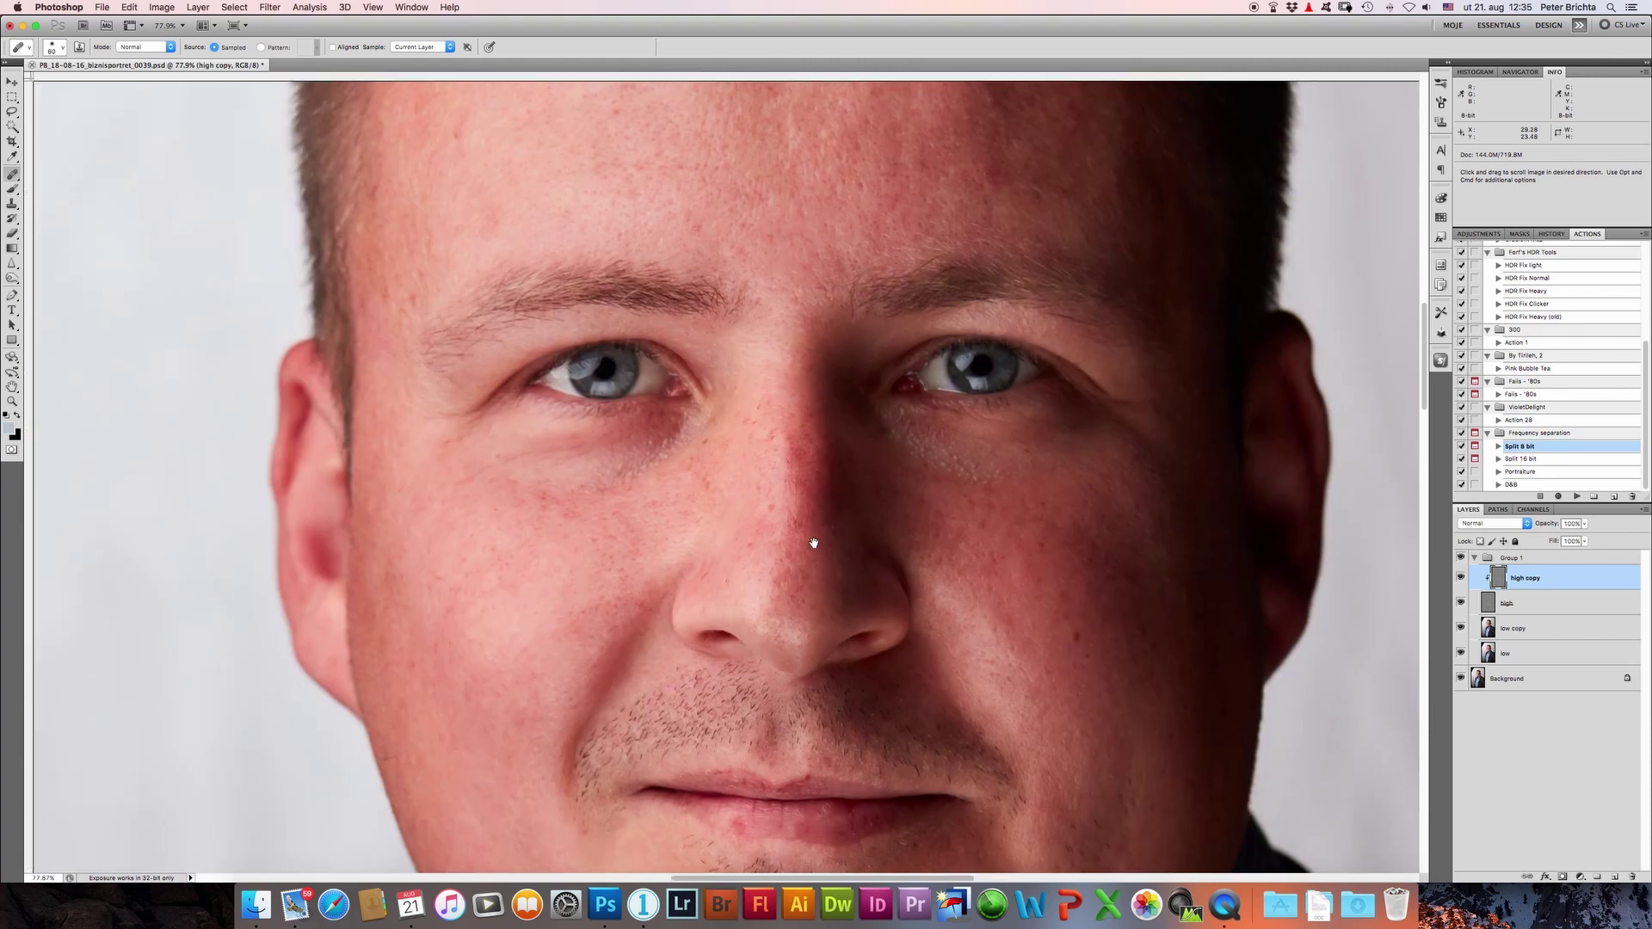
Step: Heal the spots on the nose
{"action": "left_click", "coordinate": [788, 450]}
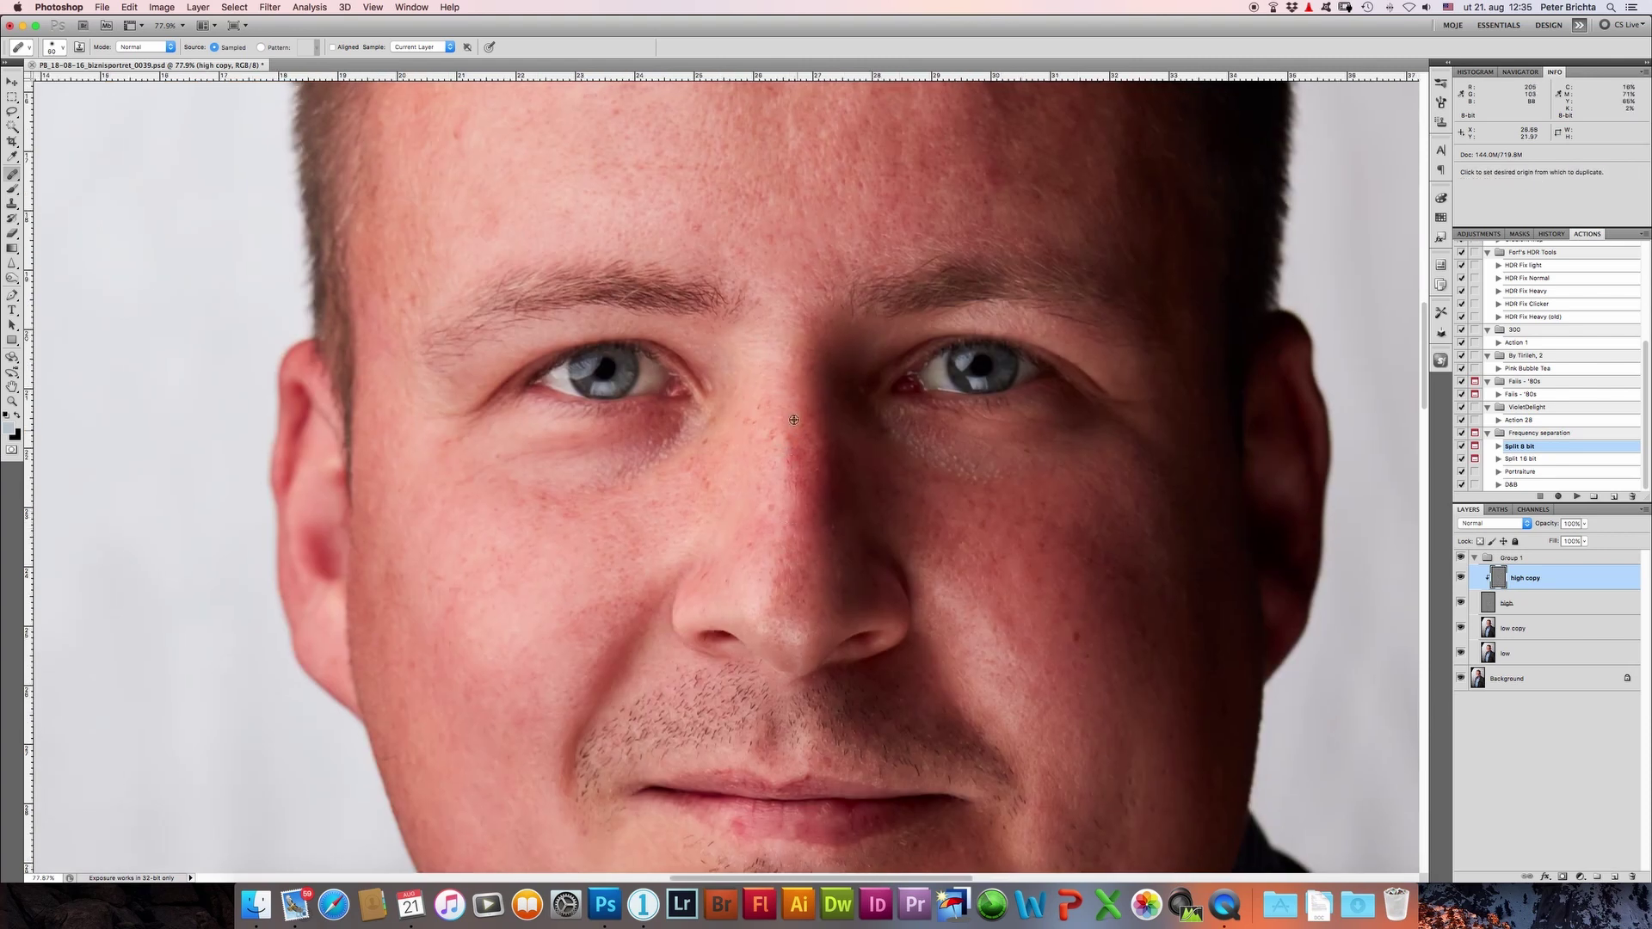
{"action": "left_click", "coordinate": [759, 555], "text": "alt"}
{"action": "left_click", "coordinate": [775, 518]}
{"action": "left_click", "coordinate": [823, 547], "text": "alt"}
Step: Heal the streak and red spots across the forehead
{"action": "left_click_drag", "start_coordinate": [815, 453], "coordinate": [839, 629]}
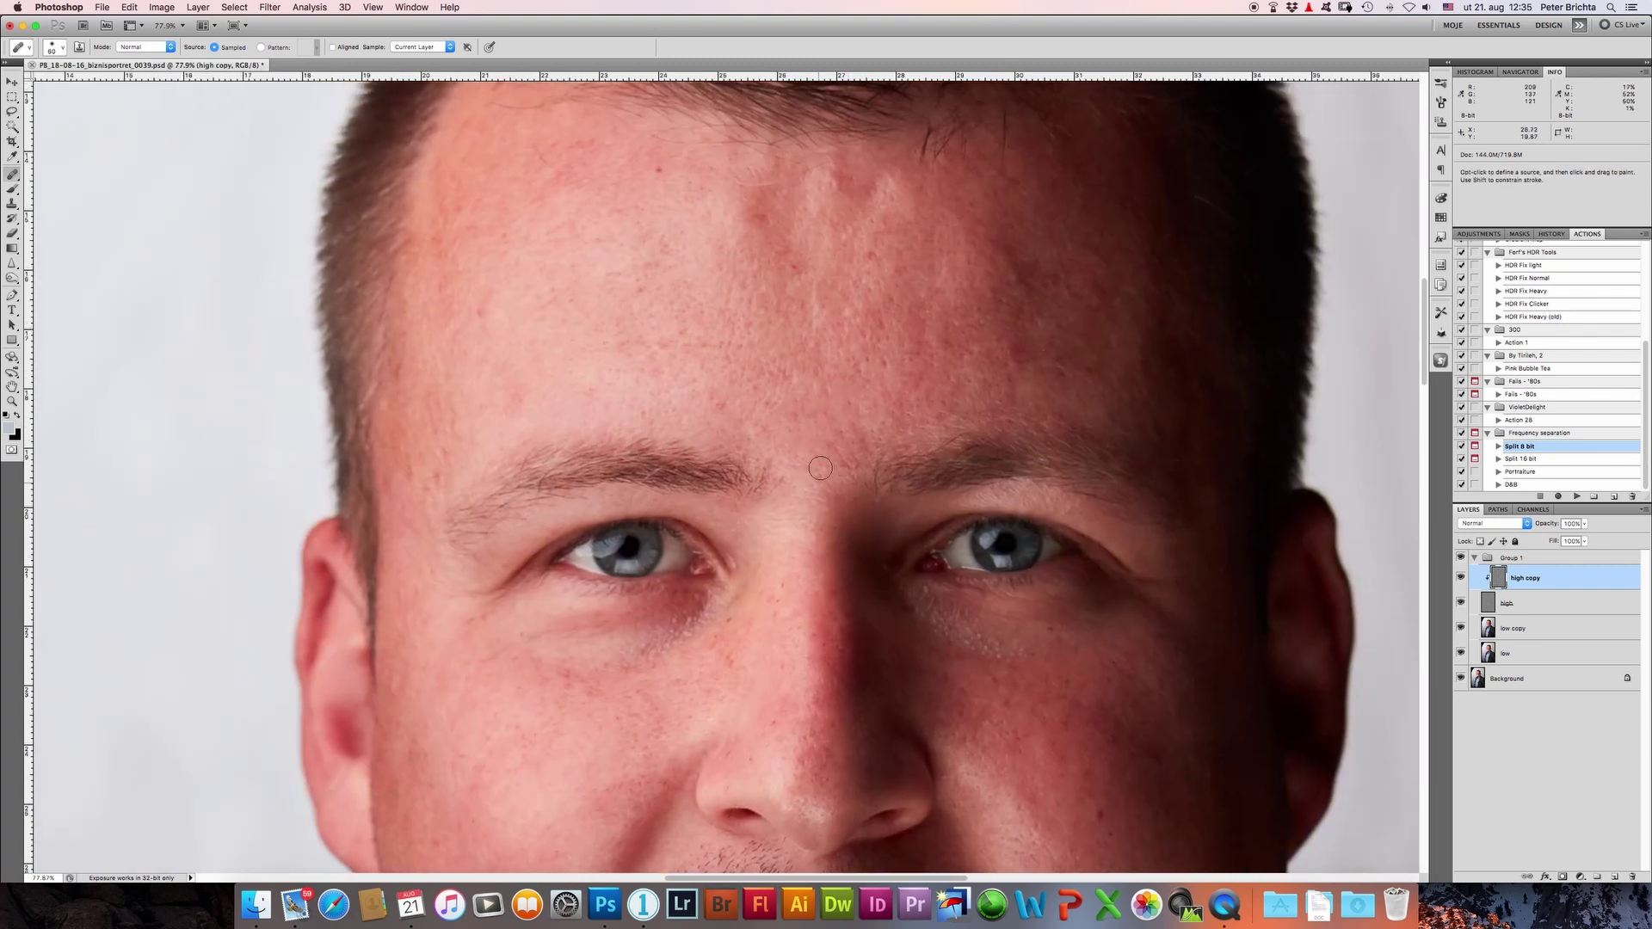
{"action": "left_click", "coordinate": [830, 389], "text": "alt"}
{"action": "left_click_drag", "start_coordinate": [842, 185], "coordinate": [835, 255]}
{"action": "left_click", "coordinate": [611, 338]}
{"action": "left_click_drag", "start_coordinate": [690, 235], "coordinate": [758, 188]}
{"action": "left_click", "coordinate": [573, 212], "text": "alt"}
{"action": "left_click", "coordinate": [535, 140]}
{"action": "left_click", "coordinate": [657, 171]}
{"action": "mouse_move", "coordinate": [867, 694]}
{"action": "left_mouse_down"}
{"action": "mouse_move", "coordinate": [654, 379]}
{"action": "mouse_move", "coordinate": [874, 439]}
{"action": "left_mouse_up"}
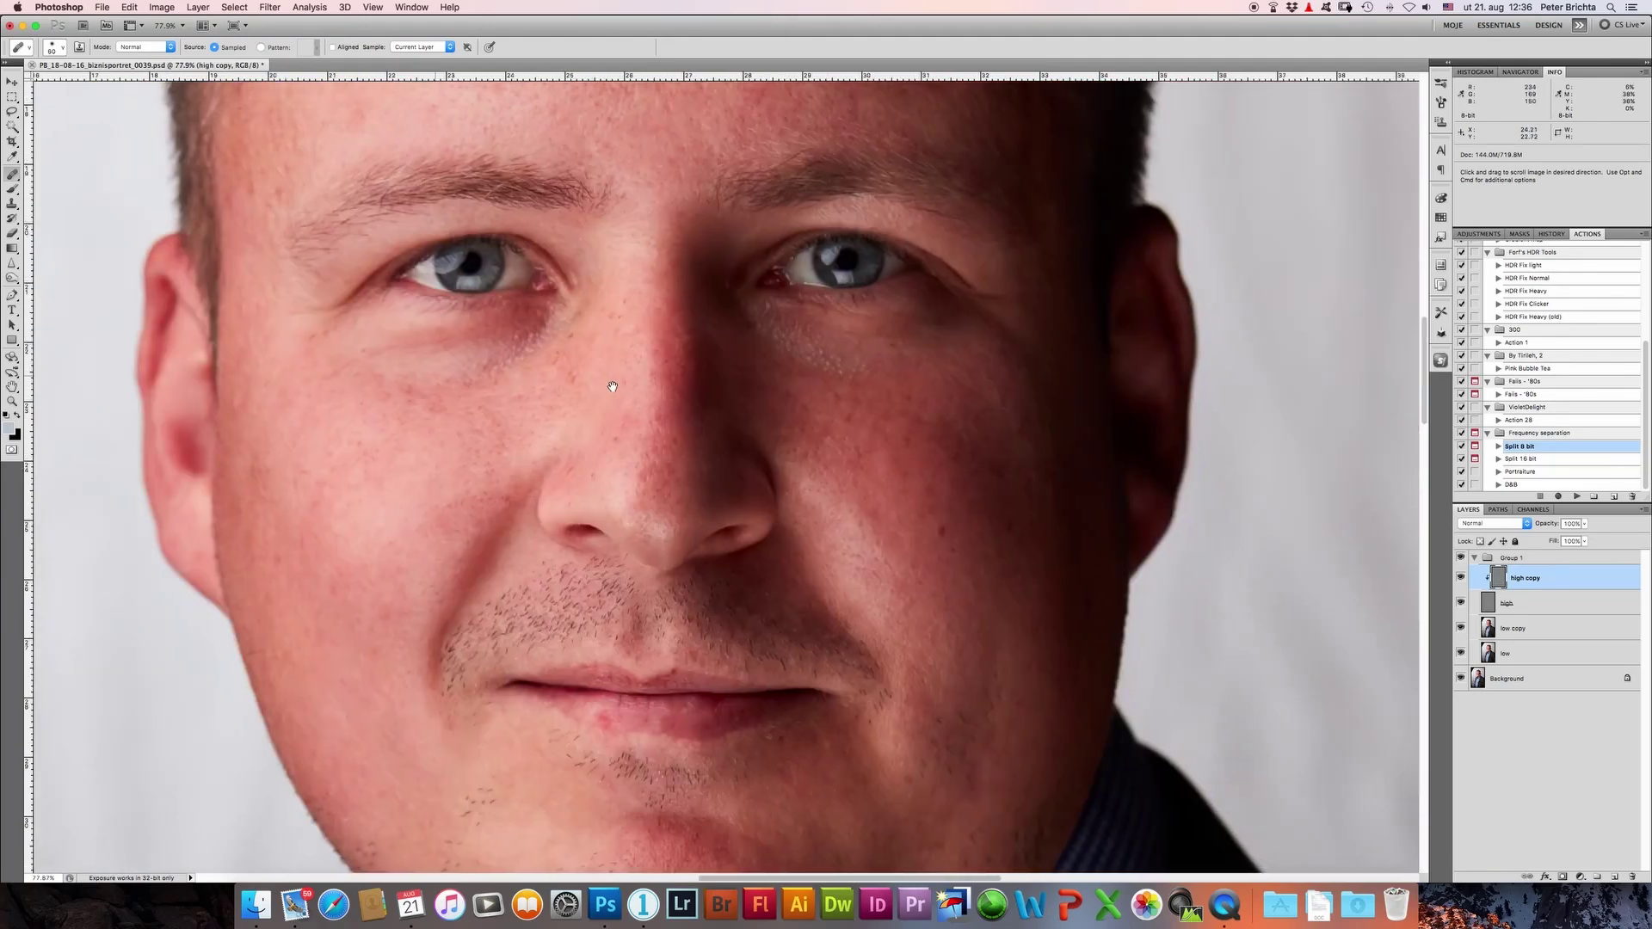
{"action": "left_click_drag", "start_coordinate": [875, 368], "coordinate": [591, 411]}
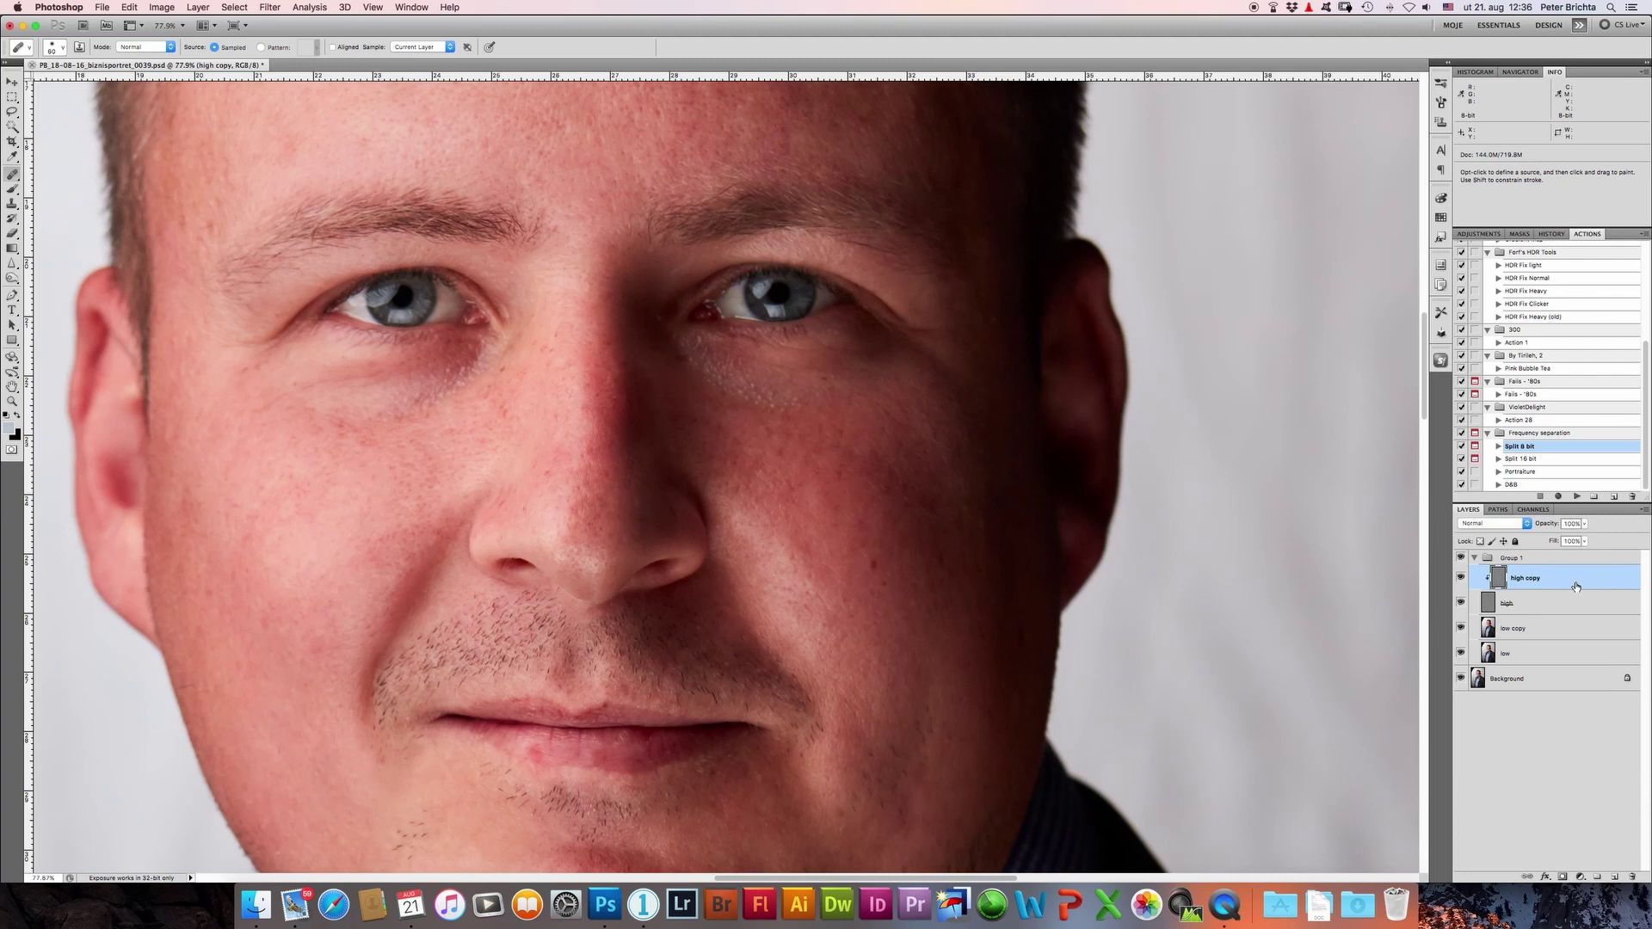
Step: Duplicate high copy as a clipped 'high copy 2' layer and pick a clean skin source
{"action": "key", "text": "ctrl+j"}
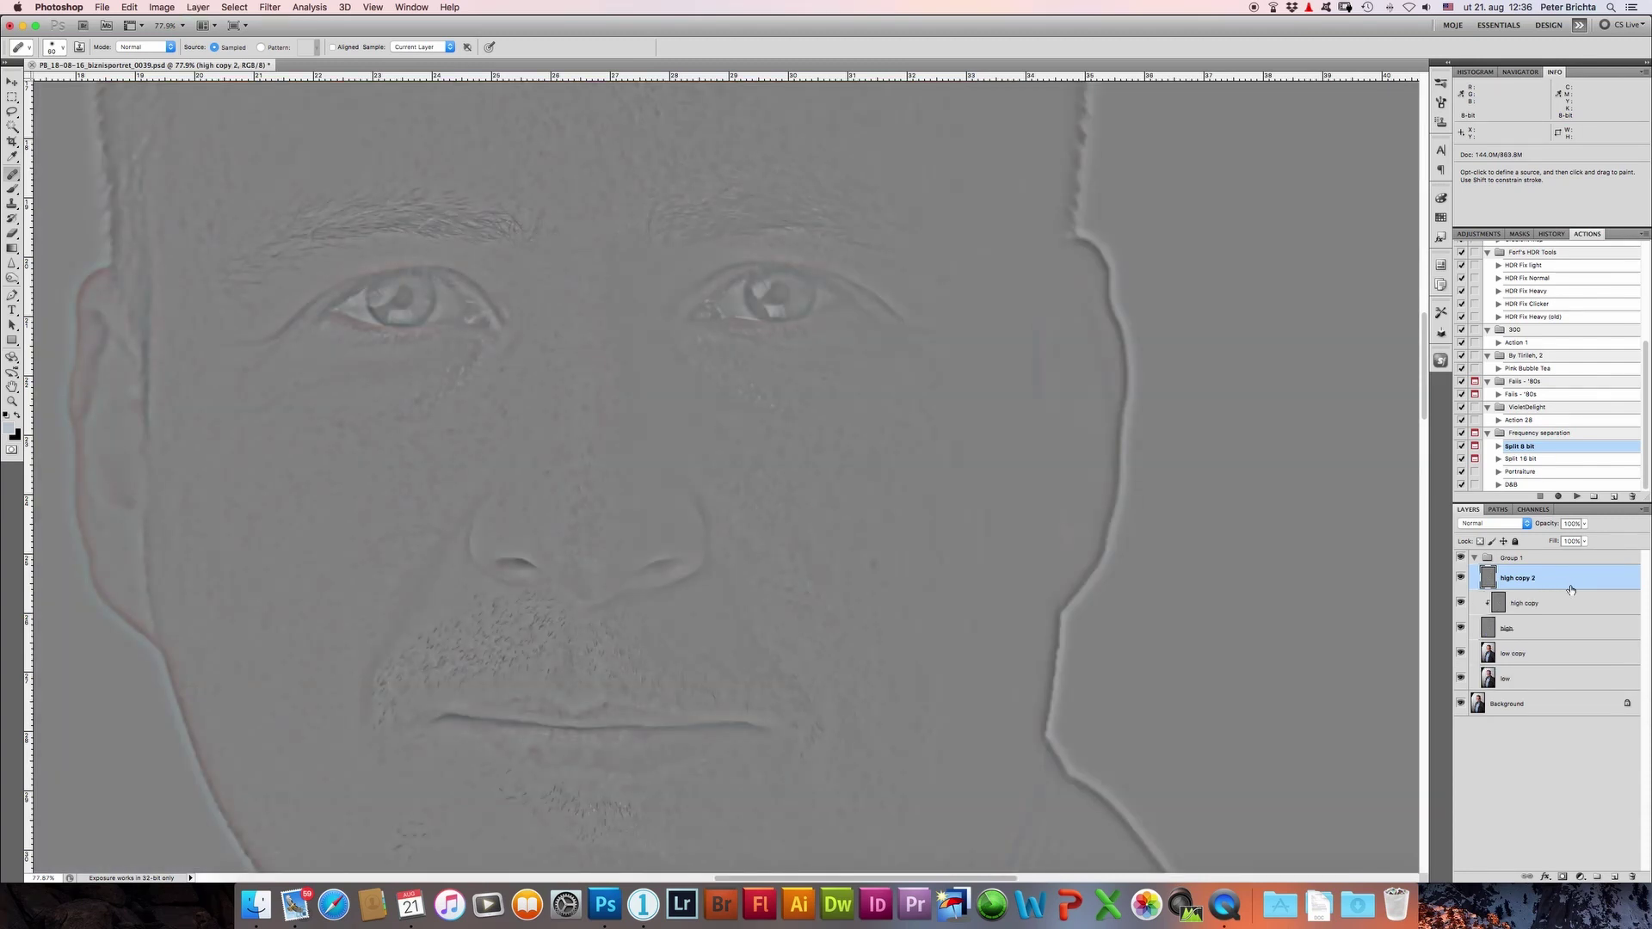
{"action": "left_click", "coordinate": [1560, 592], "text": "alt"}
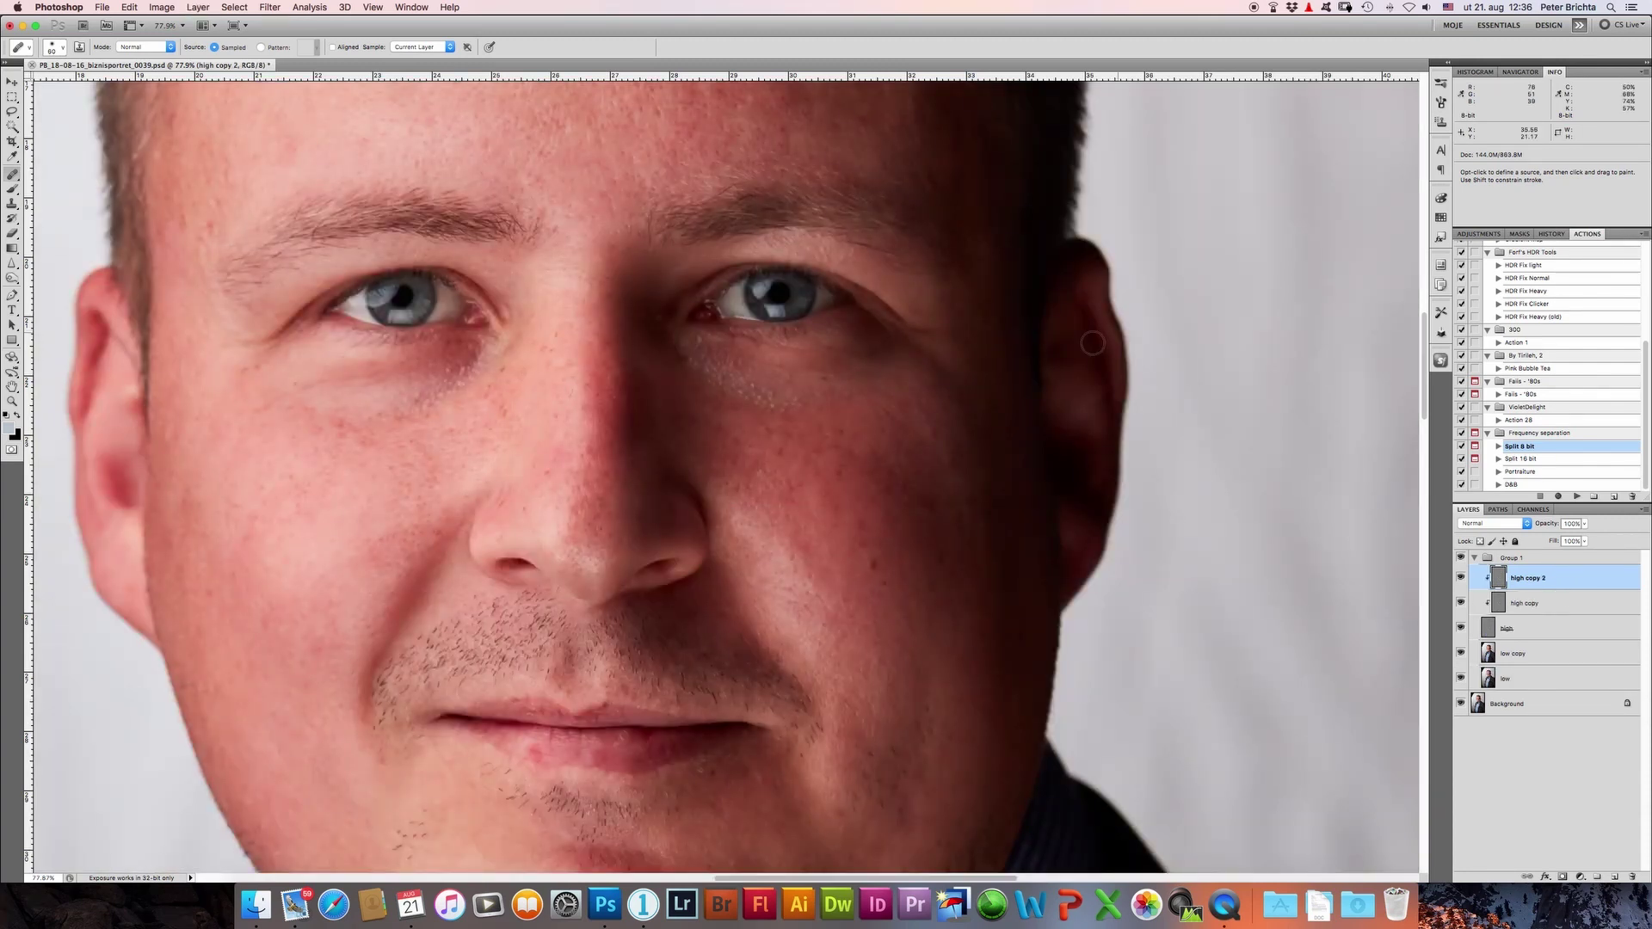
{"action": "left_click", "coordinate": [826, 438], "text": "alt"}
{"action": "left_click", "coordinate": [894, 404], "text": "alt"}
Step: Heal the spots on the cheek below the eye, then fit the portrait on screen
{"action": "scroll", "coordinate": [907, 473], "scroll_direction": "left", "scroll_amount": 5}
{"action": "left_click", "coordinate": [741, 393], "text": "alt"}
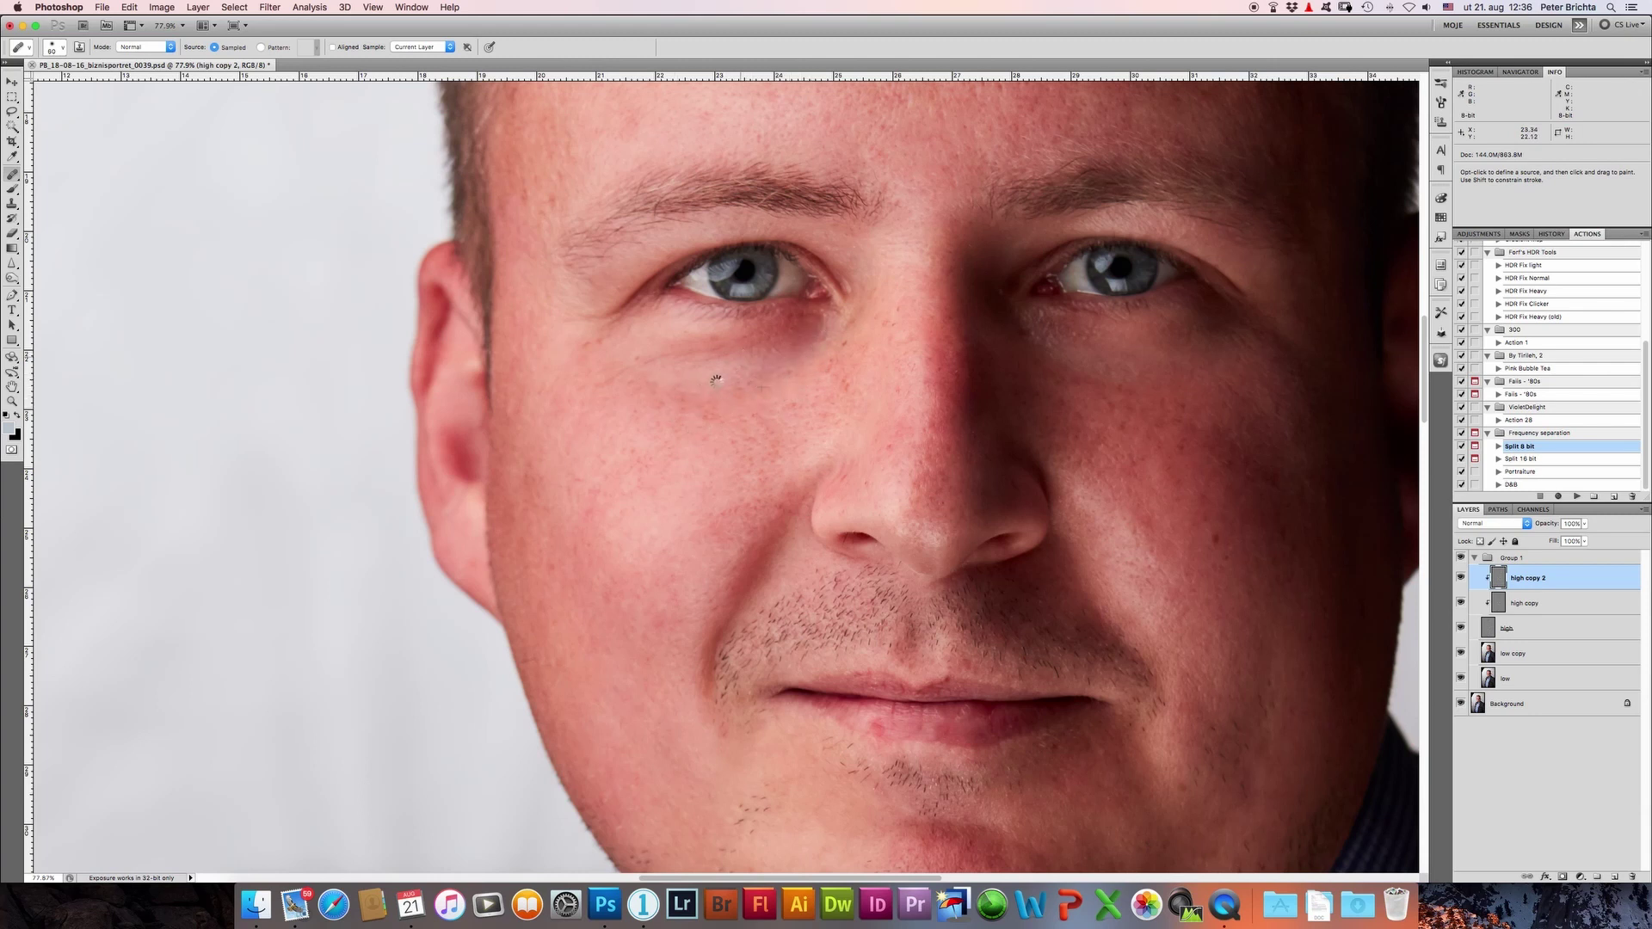
{"action": "left_click", "coordinate": [619, 402]}
{"action": "left_click", "coordinate": [607, 370]}
{"action": "left_click", "coordinate": [631, 401]}
{"action": "key", "text": "space"}
{"action": "left_click_drag", "start_coordinate": [803, 514], "coordinate": [763, 653]}
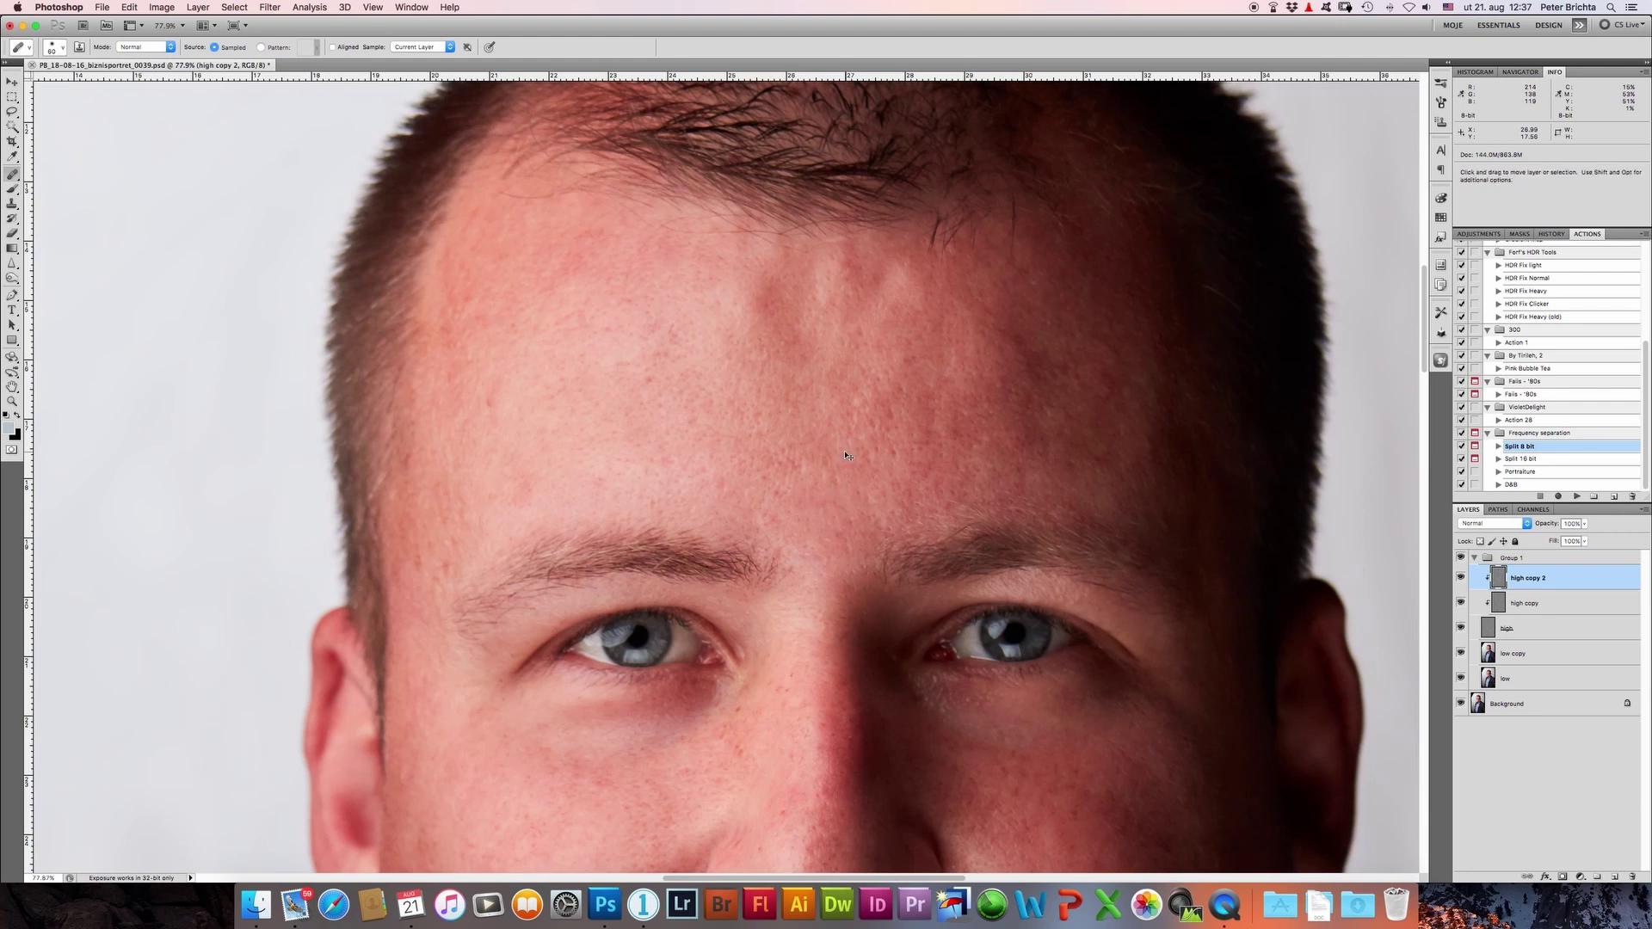
{"action": "key", "text": "ctrl+0"}
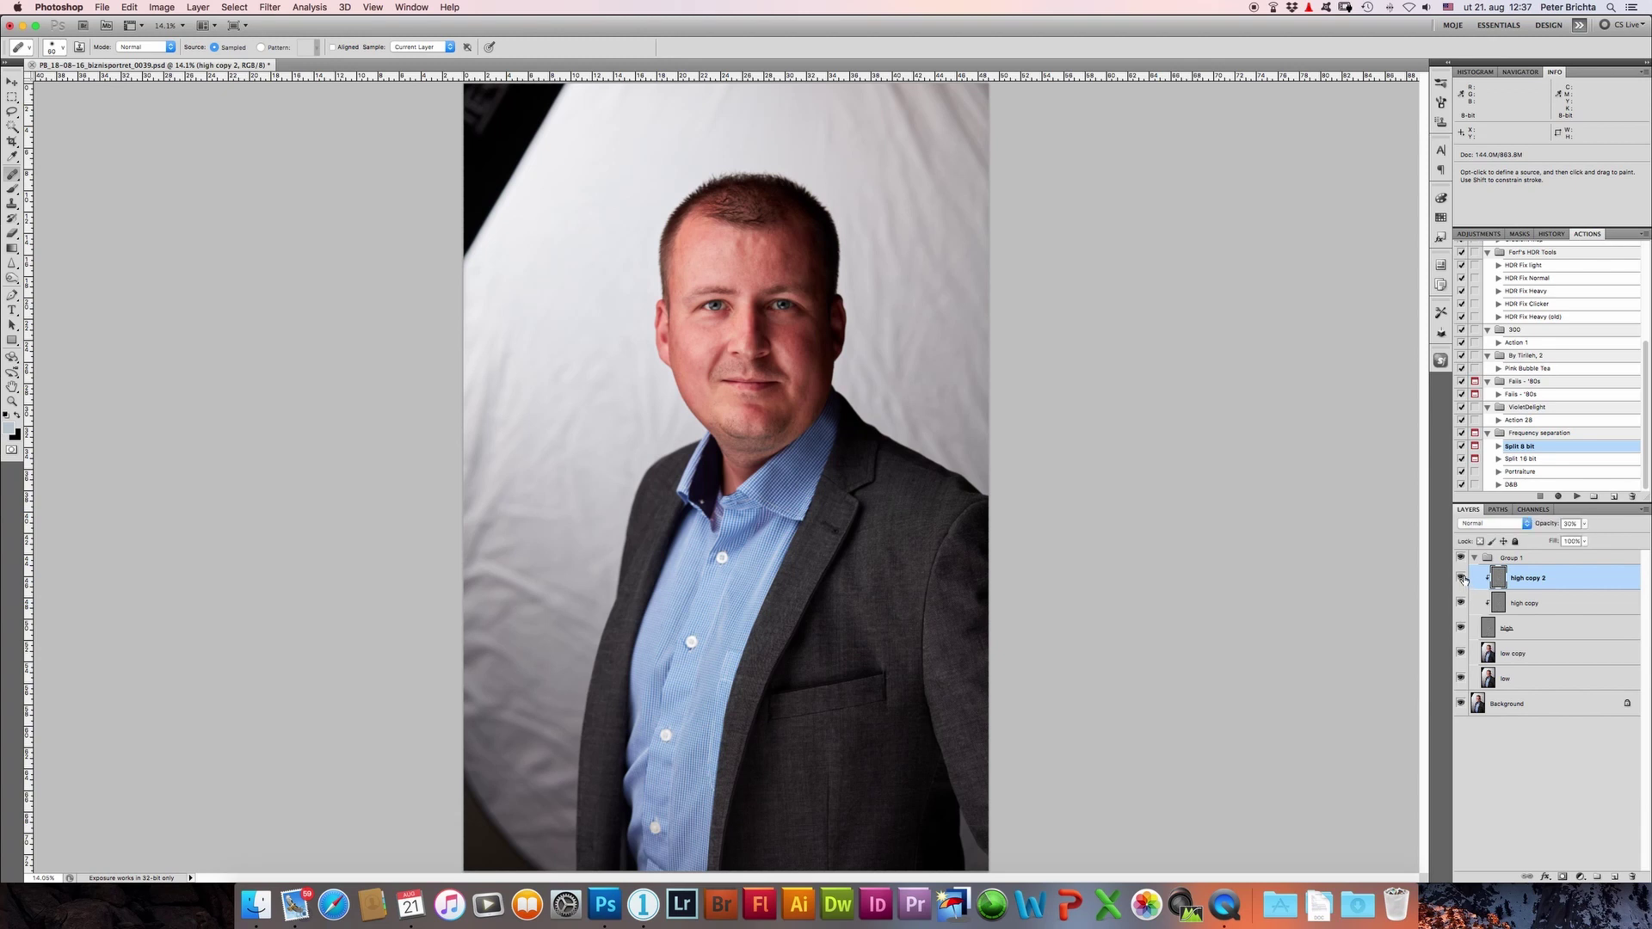
Step: Select the low copy layer, take the Clone Stamp and zoom to 100% on the eyes
{"action": "left_click", "coordinate": [1486, 659]}
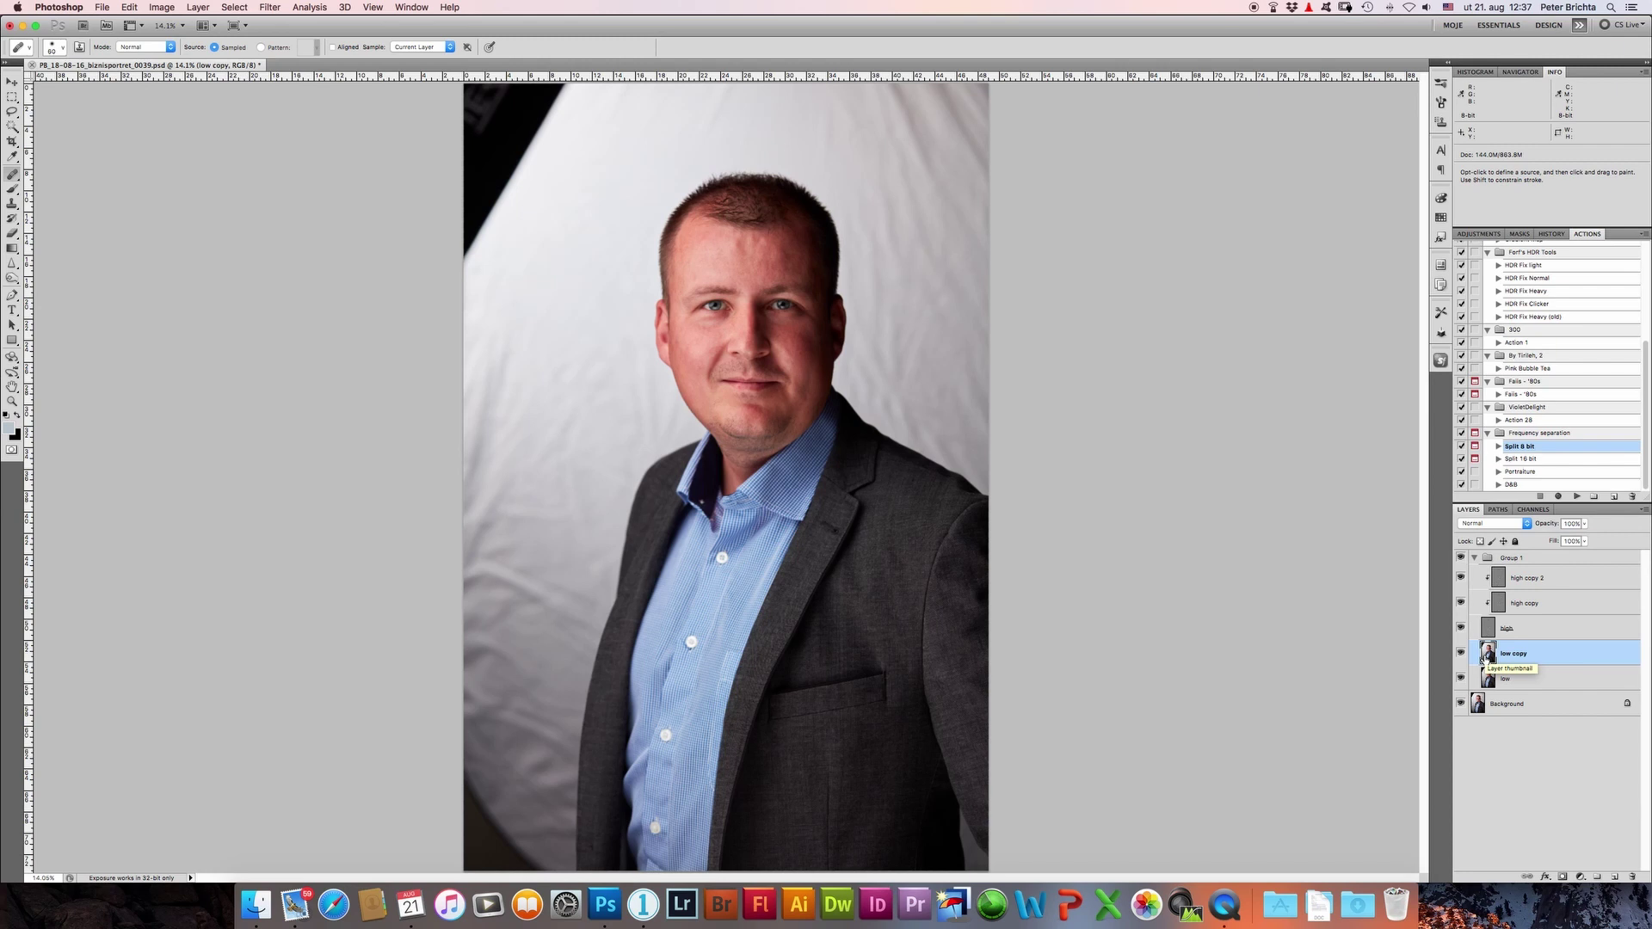
{"action": "key", "text": "s"}
{"action": "key", "text": "super+plus"}
{"action": "key", "text": "super+plus"}
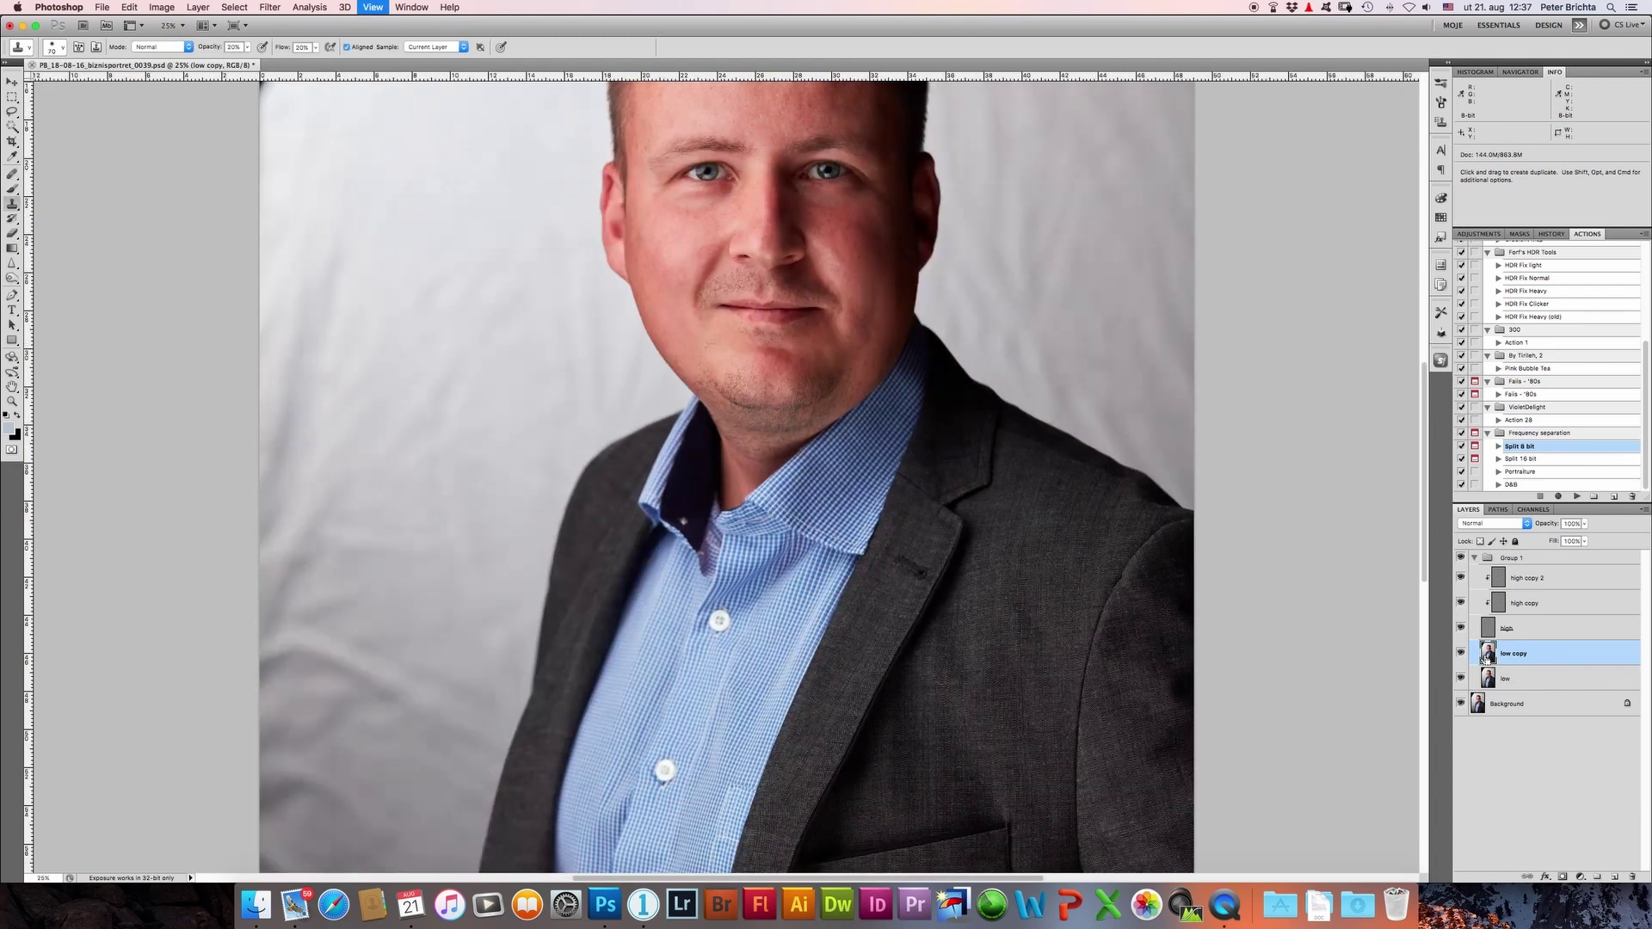
{"action": "key", "text": "super+plus"}
{"action": "key", "text": "super+plus"}
{"action": "key", "text": "super+plus"}
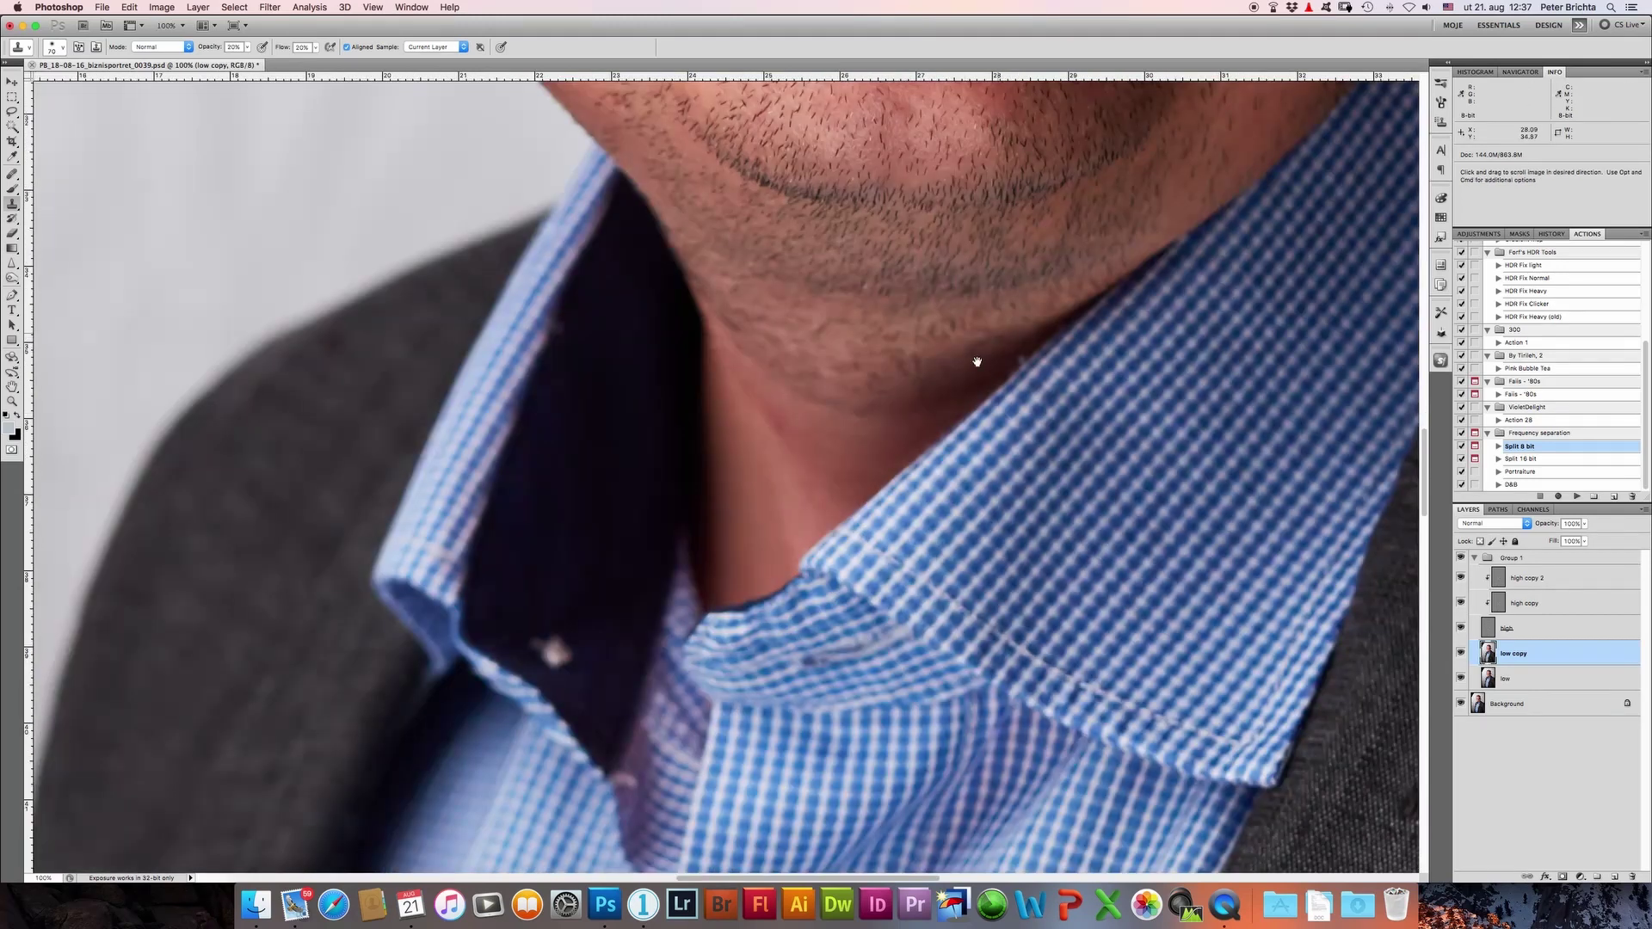
{"action": "key", "text": "super+plus"}
{"action": "mouse_move", "coordinate": [756, 306]}
{"action": "left_mouse_down"}
{"action": "mouse_move", "coordinate": [859, 445]}
{"action": "mouse_move", "coordinate": [986, 537]}
{"action": "left_mouse_up"}
{"action": "left_click", "coordinate": [1012, 413]}
{"action": "key", "text": "super+z"}
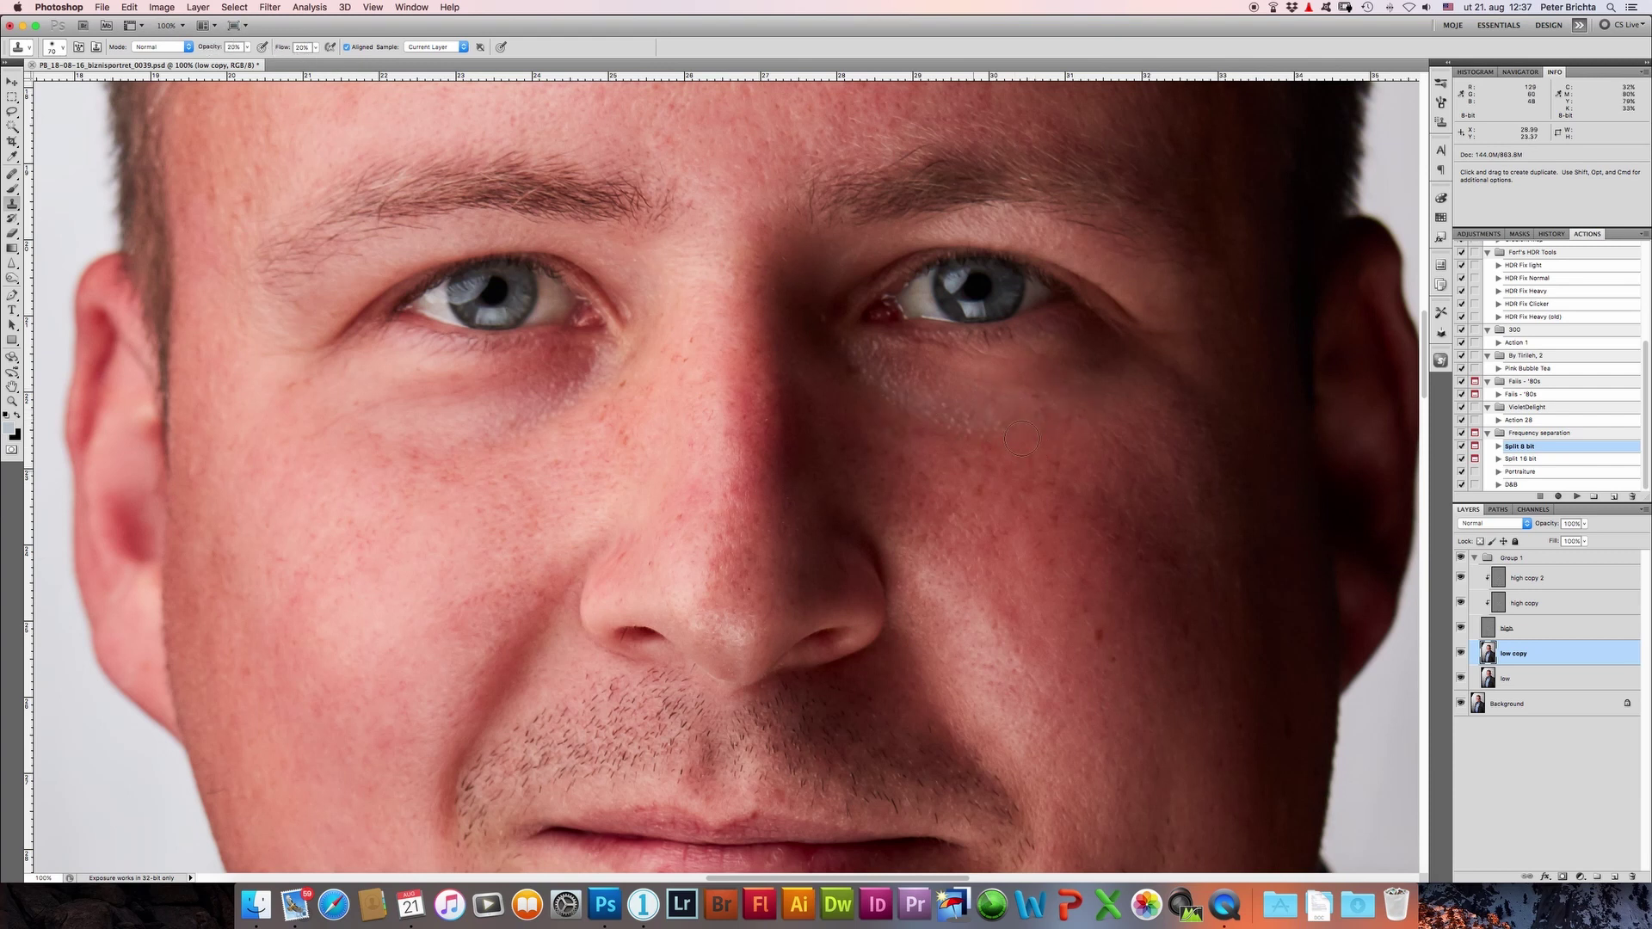
Step: Clone-stamp at 20% opacity to smooth the skin under both eyes, then fit the portrait on screen
{"action": "key", "text": "alt"}
{"action": "left_click", "coordinate": [987, 484], "text": "alt"}
{"action": "left_click_drag", "start_coordinate": [1153, 384], "coordinate": [928, 391]}
{"action": "left_click_drag", "start_coordinate": [1053, 426], "coordinate": [974, 405]}
{"action": "left_click", "coordinate": [480, 506], "text": "alt"}
{"action": "mouse_move", "coordinate": [585, 370]}
{"action": "left_mouse_down"}
{"action": "mouse_move", "coordinate": [525, 402]}
{"action": "mouse_move", "coordinate": [565, 389]}
{"action": "left_mouse_up"}
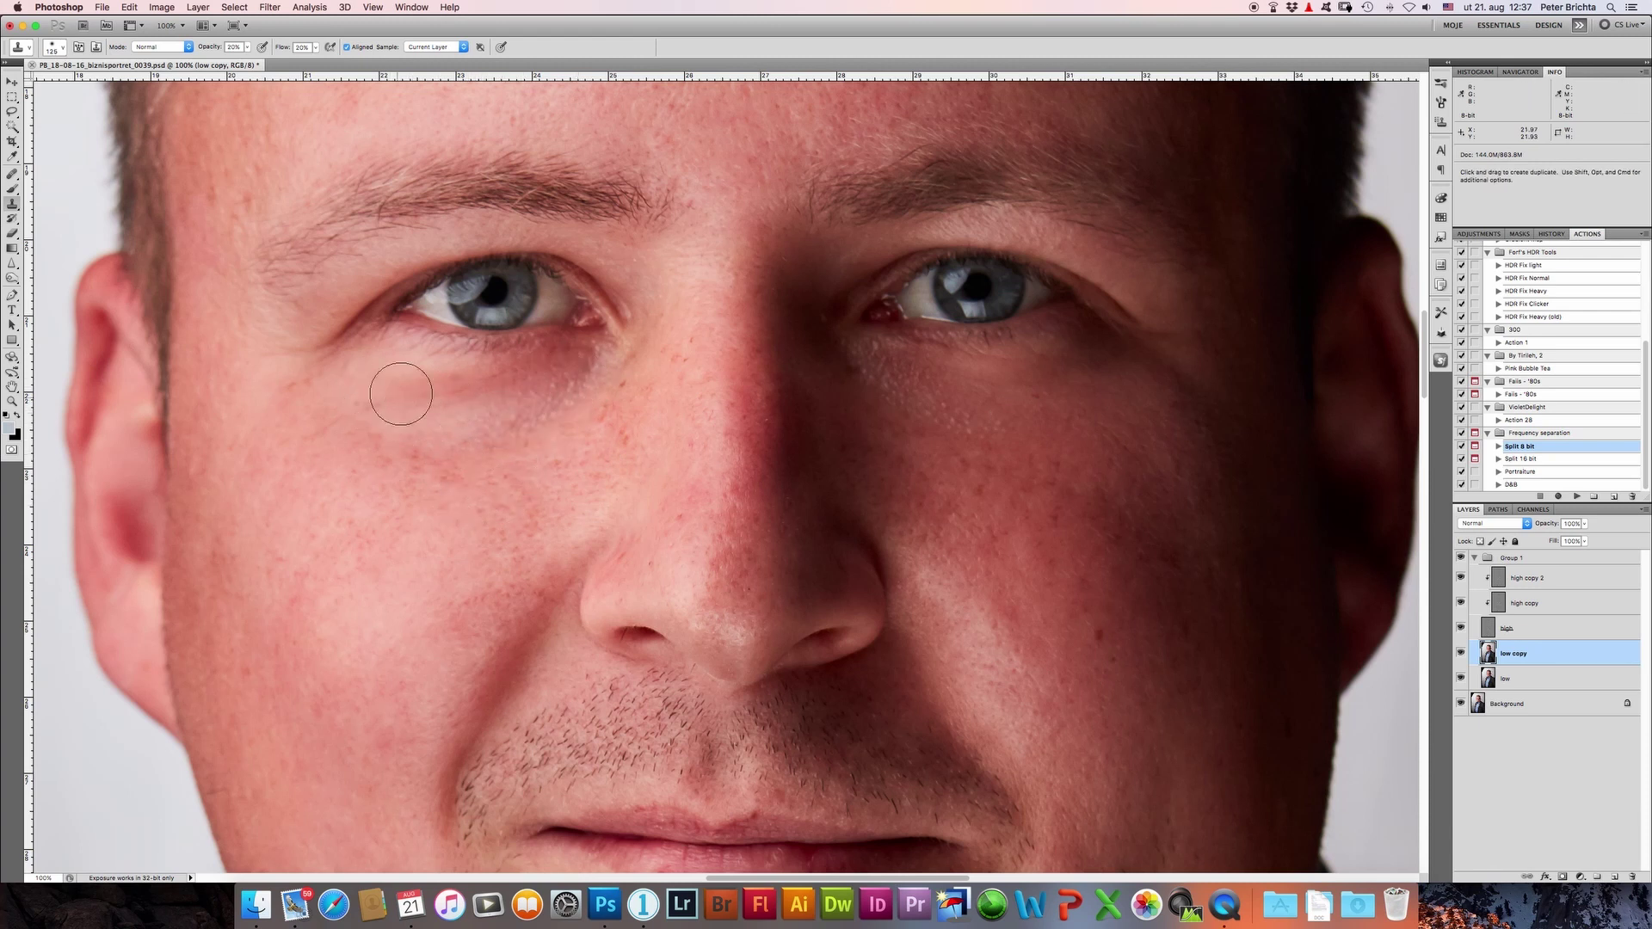
{"action": "key", "text": "ctrl+0"}
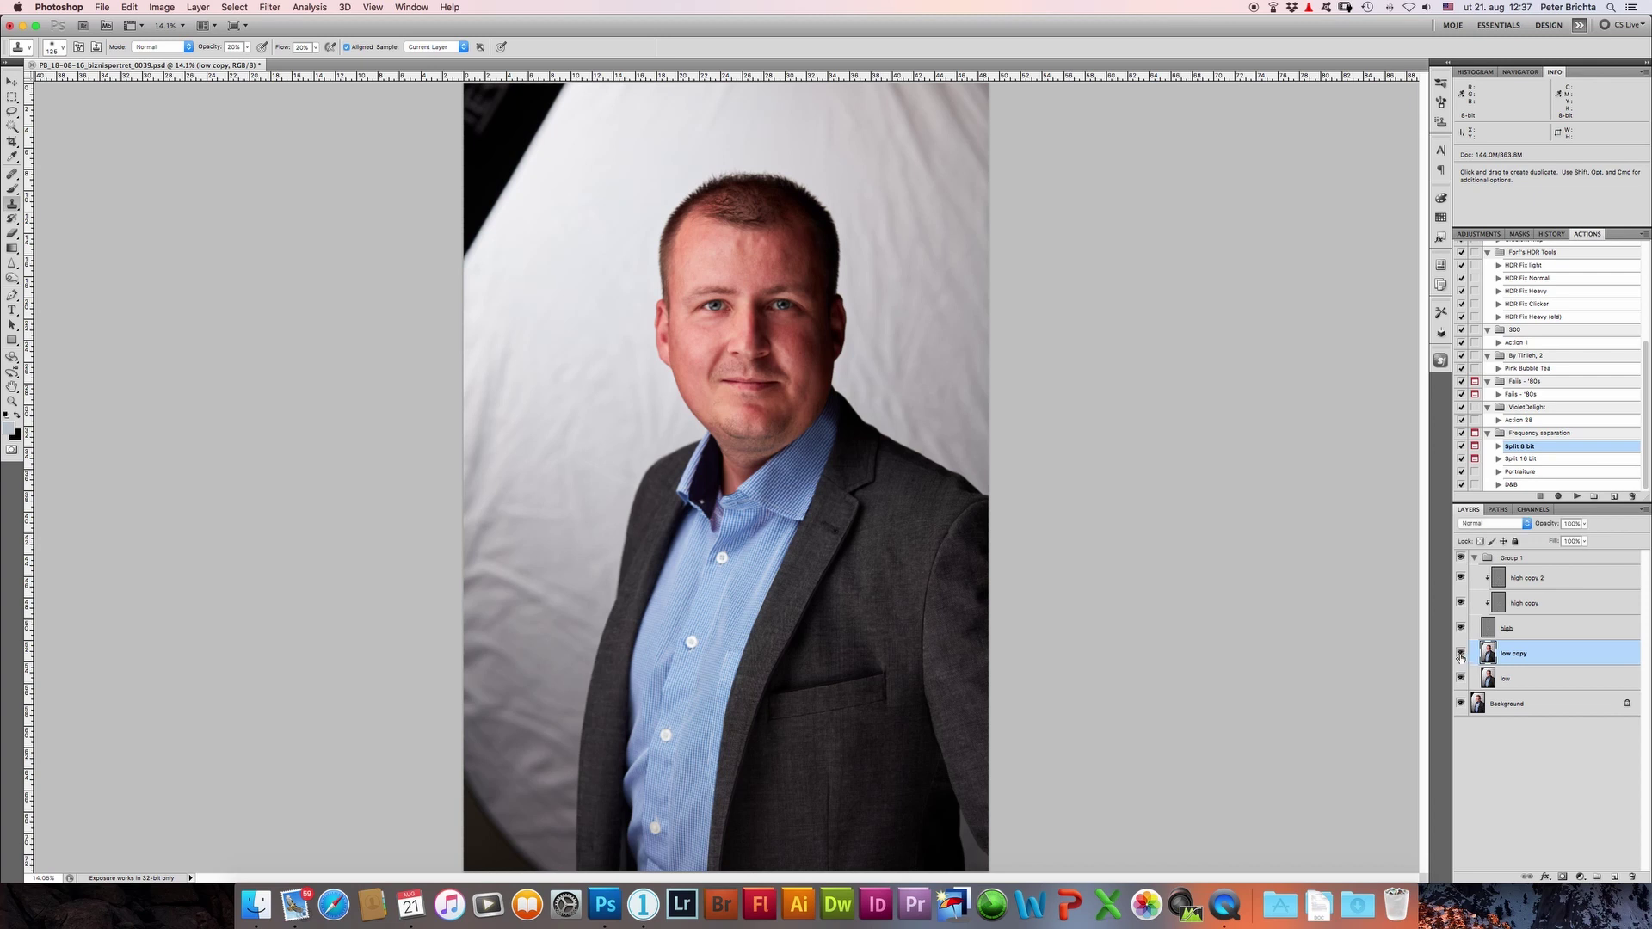
Step: Duplicate low copy as a new low copy 2 layer and zoom in on the portrait
{"action": "key", "text": "ctrl+j"}
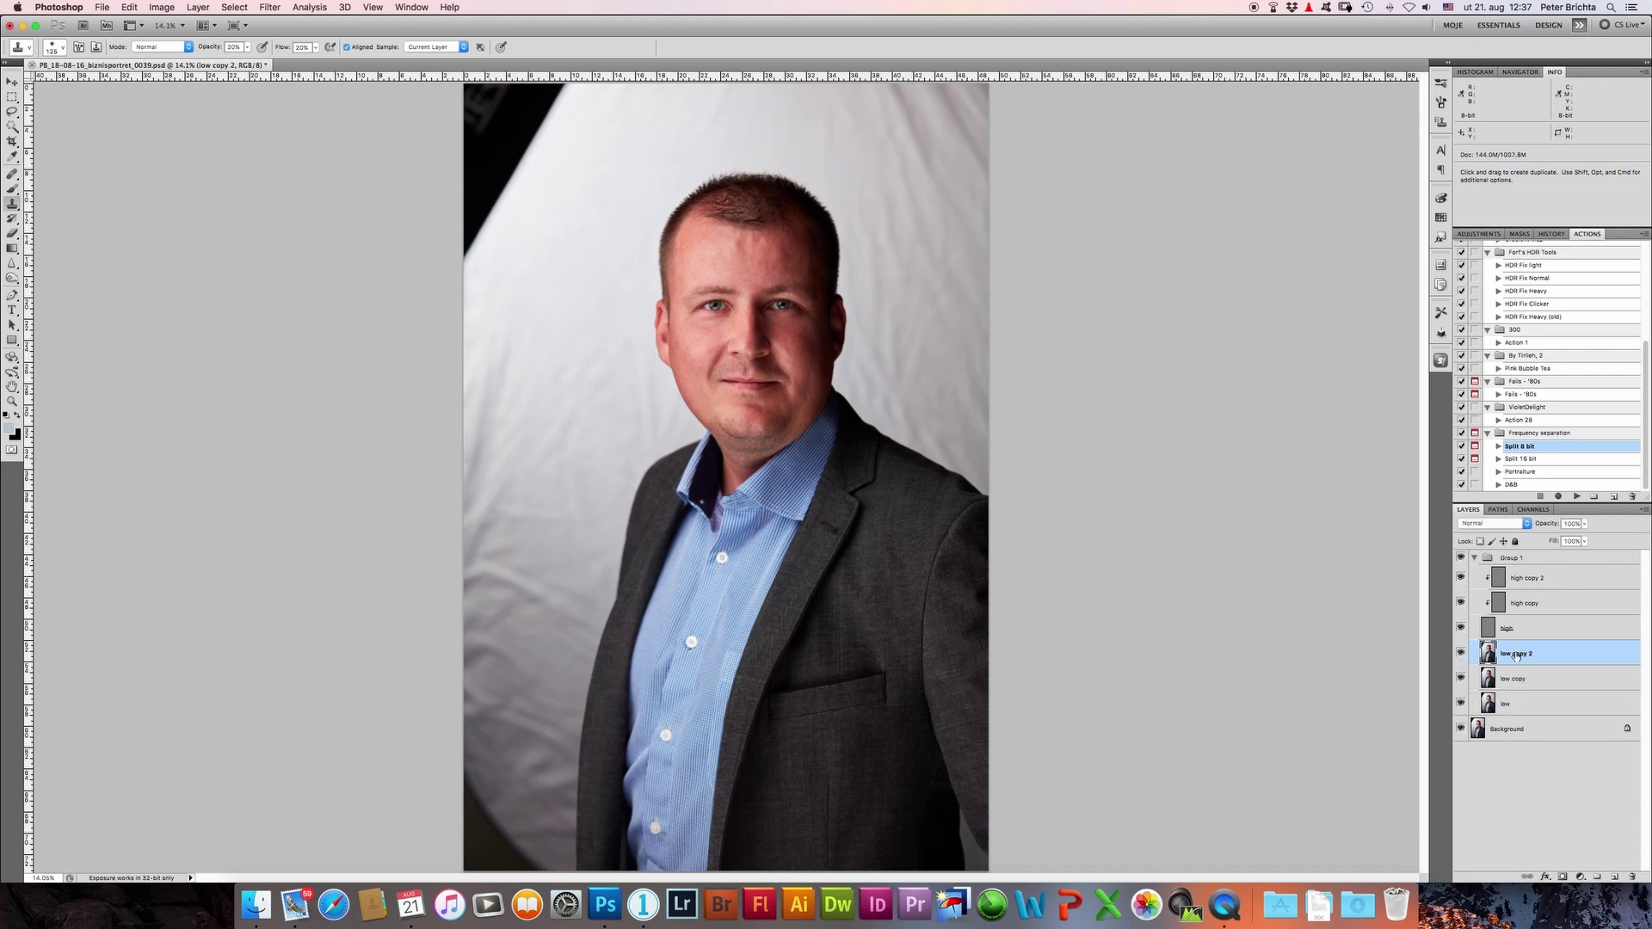
{"action": "key", "text": "l"}
{"action": "key", "text": "ctrl+plus"}
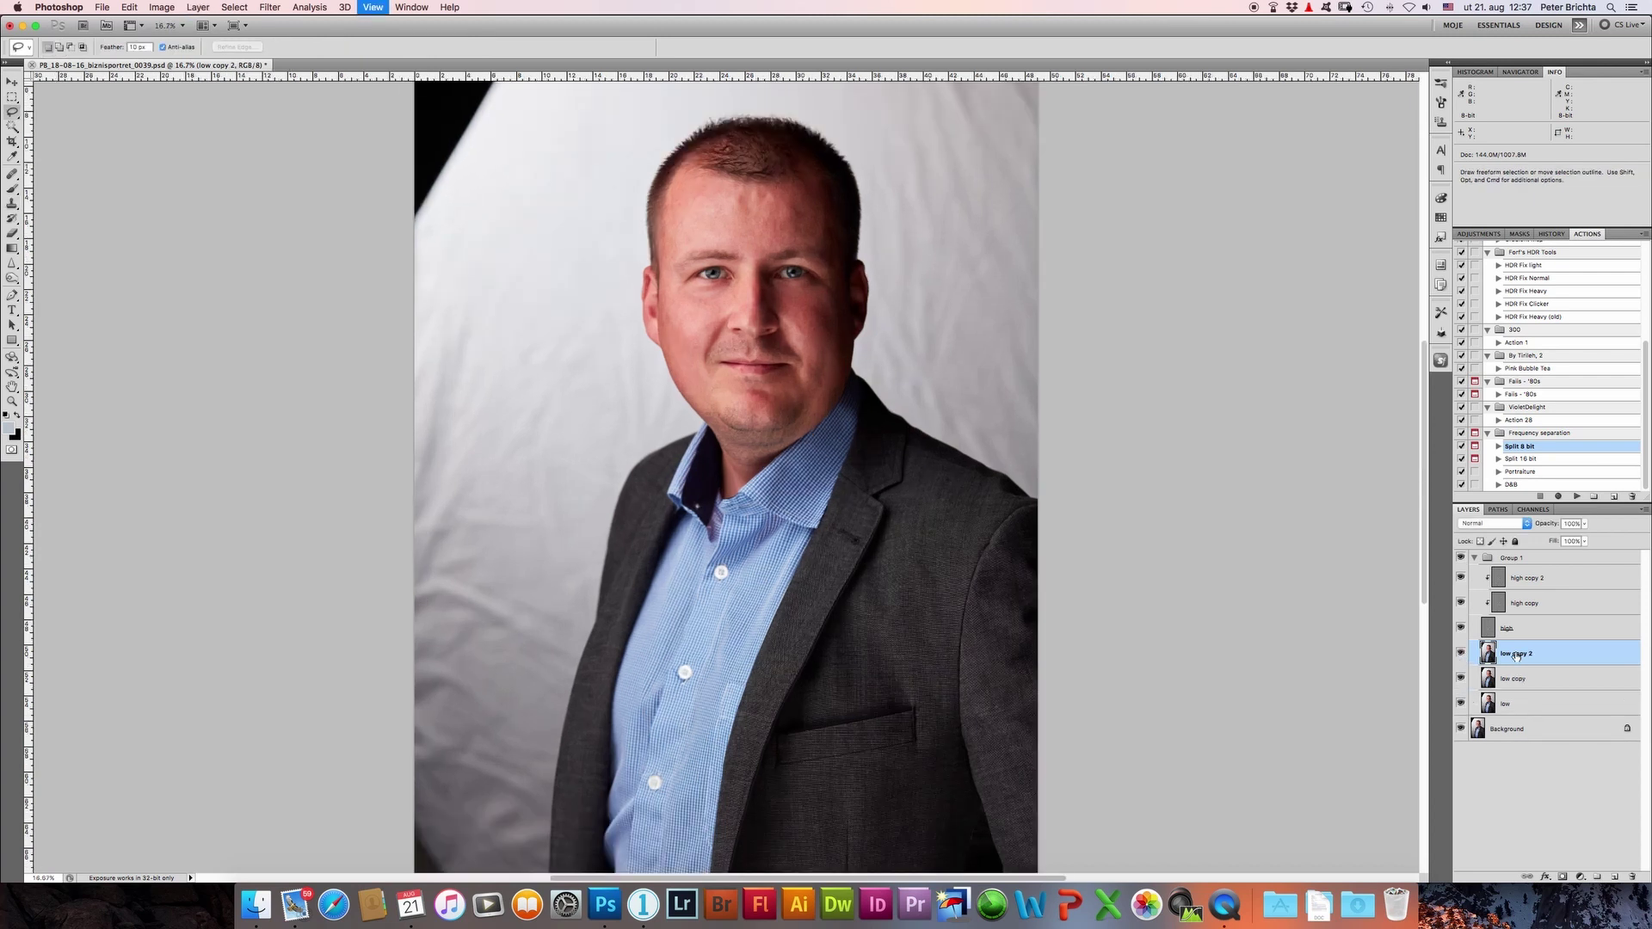
{"action": "key", "text": "ctrl+plus"}
{"action": "key", "text": "ctrl+plus"}
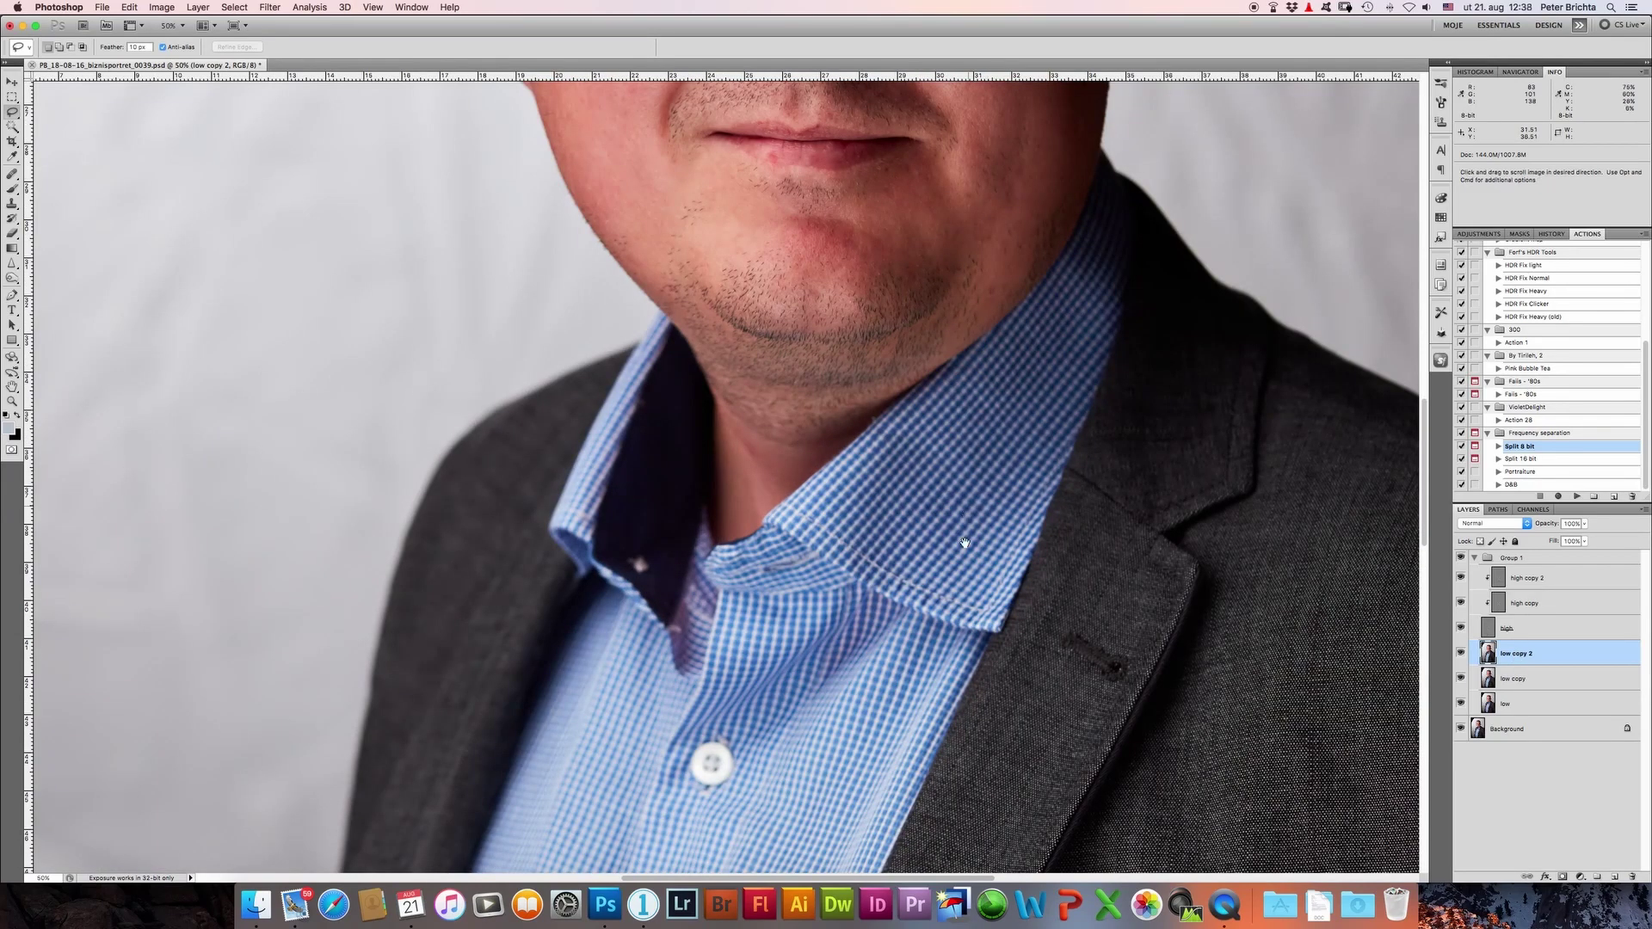
{"action": "scroll", "coordinate": [989, 387], "scroll_direction": "up", "scroll_amount": 10}
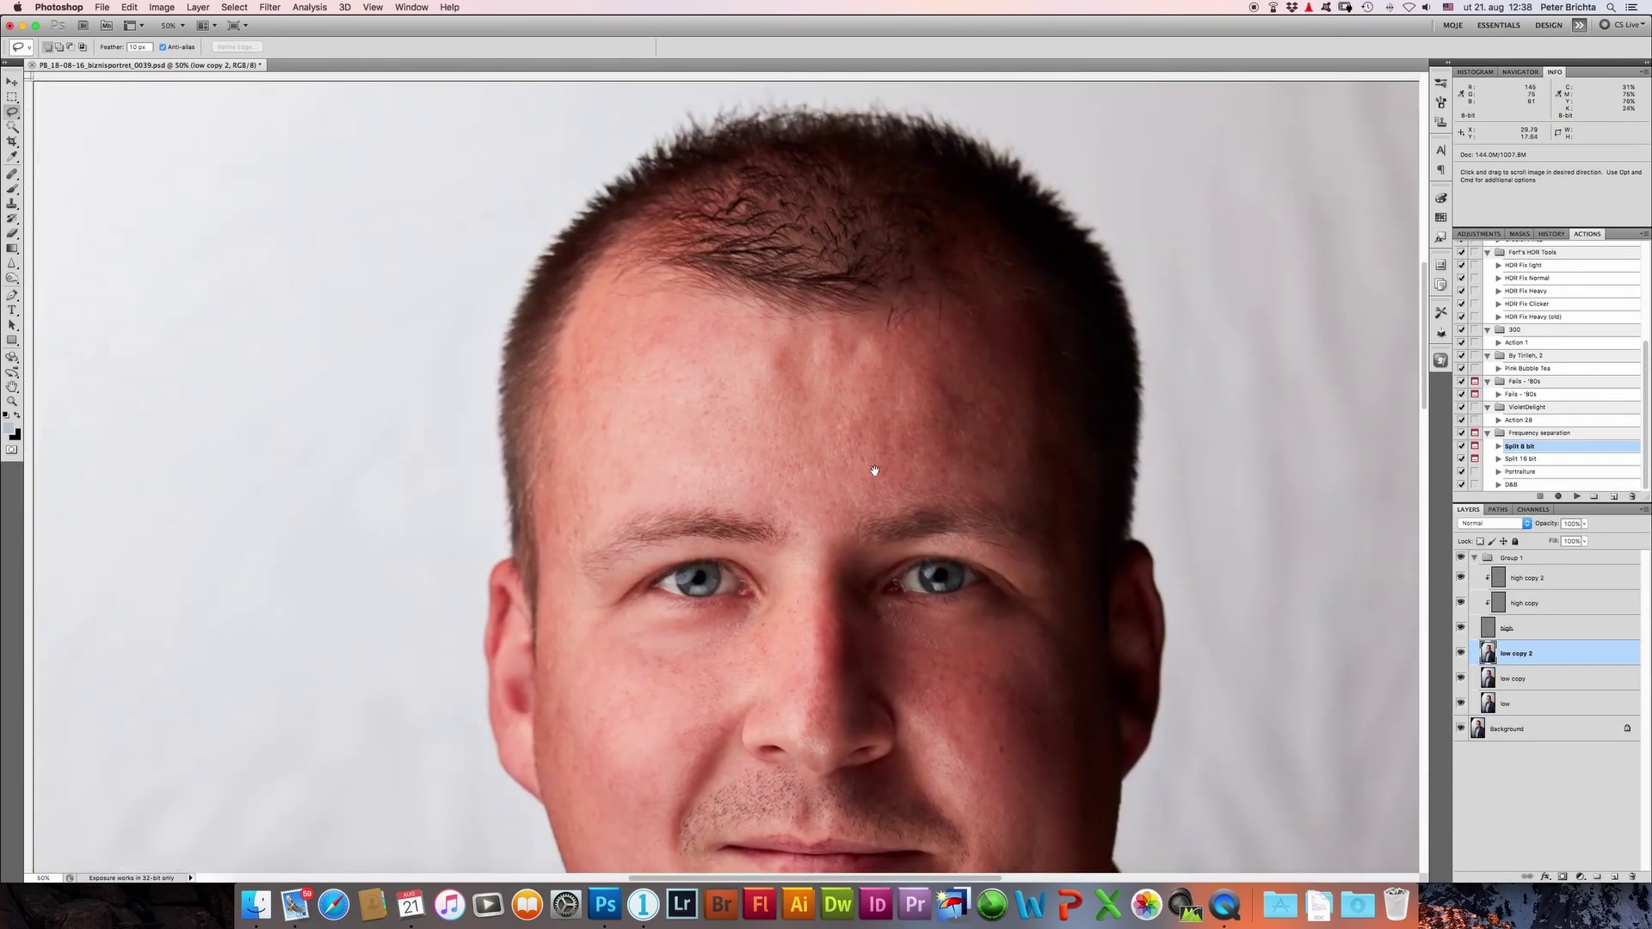
{"action": "scroll", "coordinate": [921, 363], "scroll_direction": "down", "scroll_amount": 3}
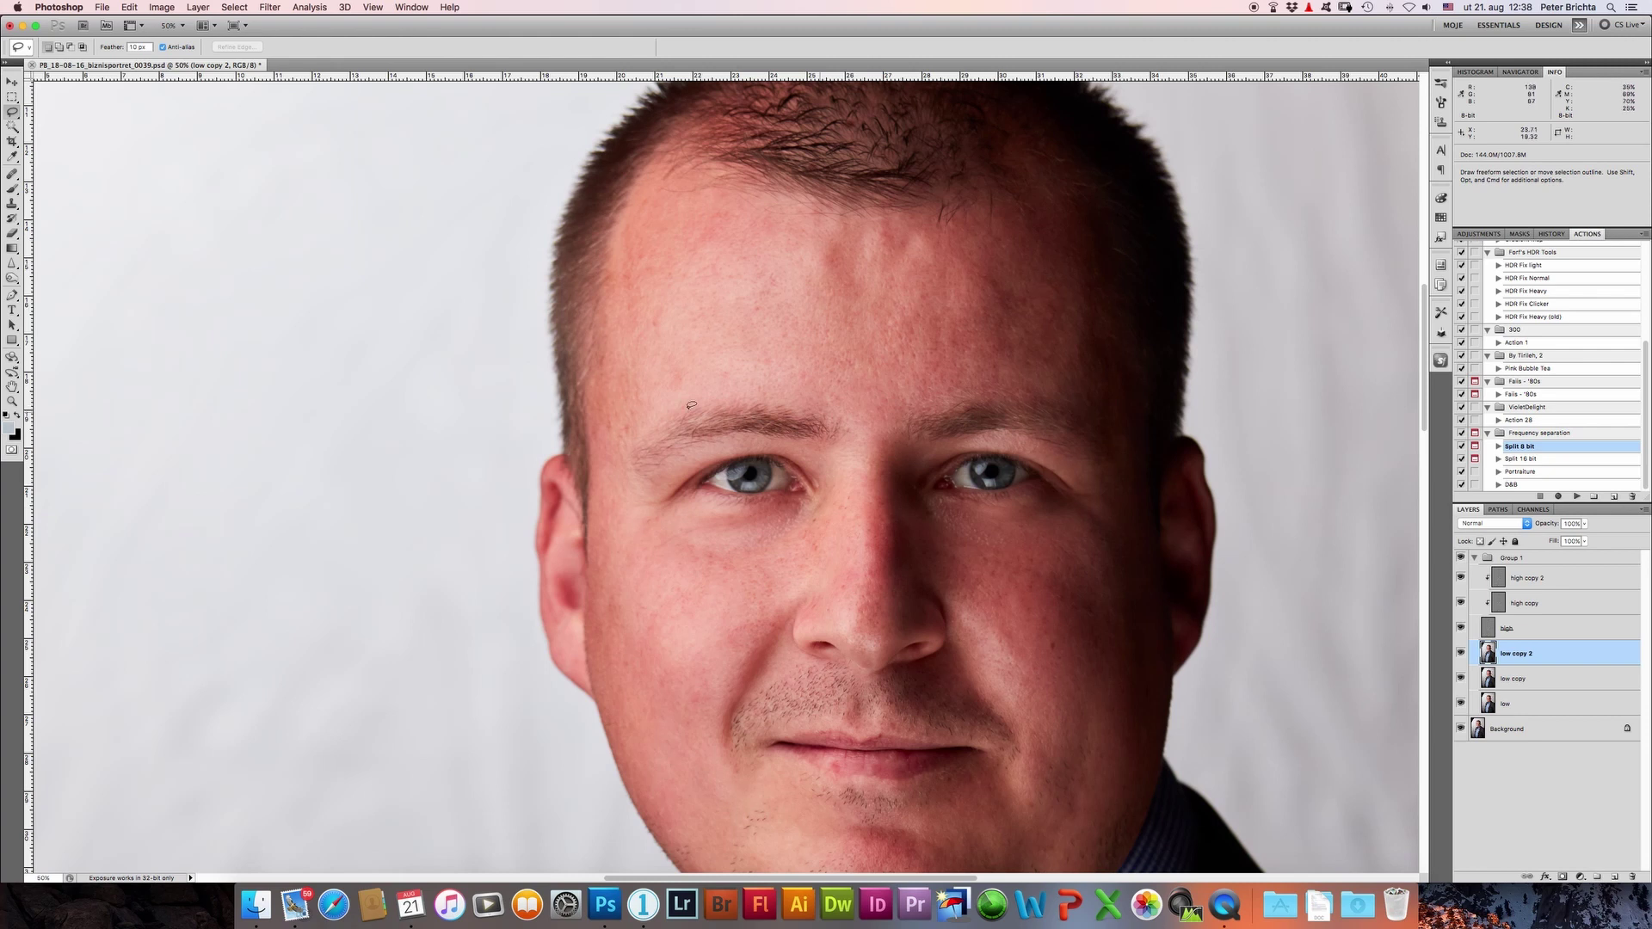
{"action": "key", "text": "space"}
Step: Soften a lassoed patch on the right side of the forehead with a 22.2-pixel Gaussian Blur
{"action": "left_click_drag", "start_coordinate": [663, 186], "coordinate": [940, 384]}
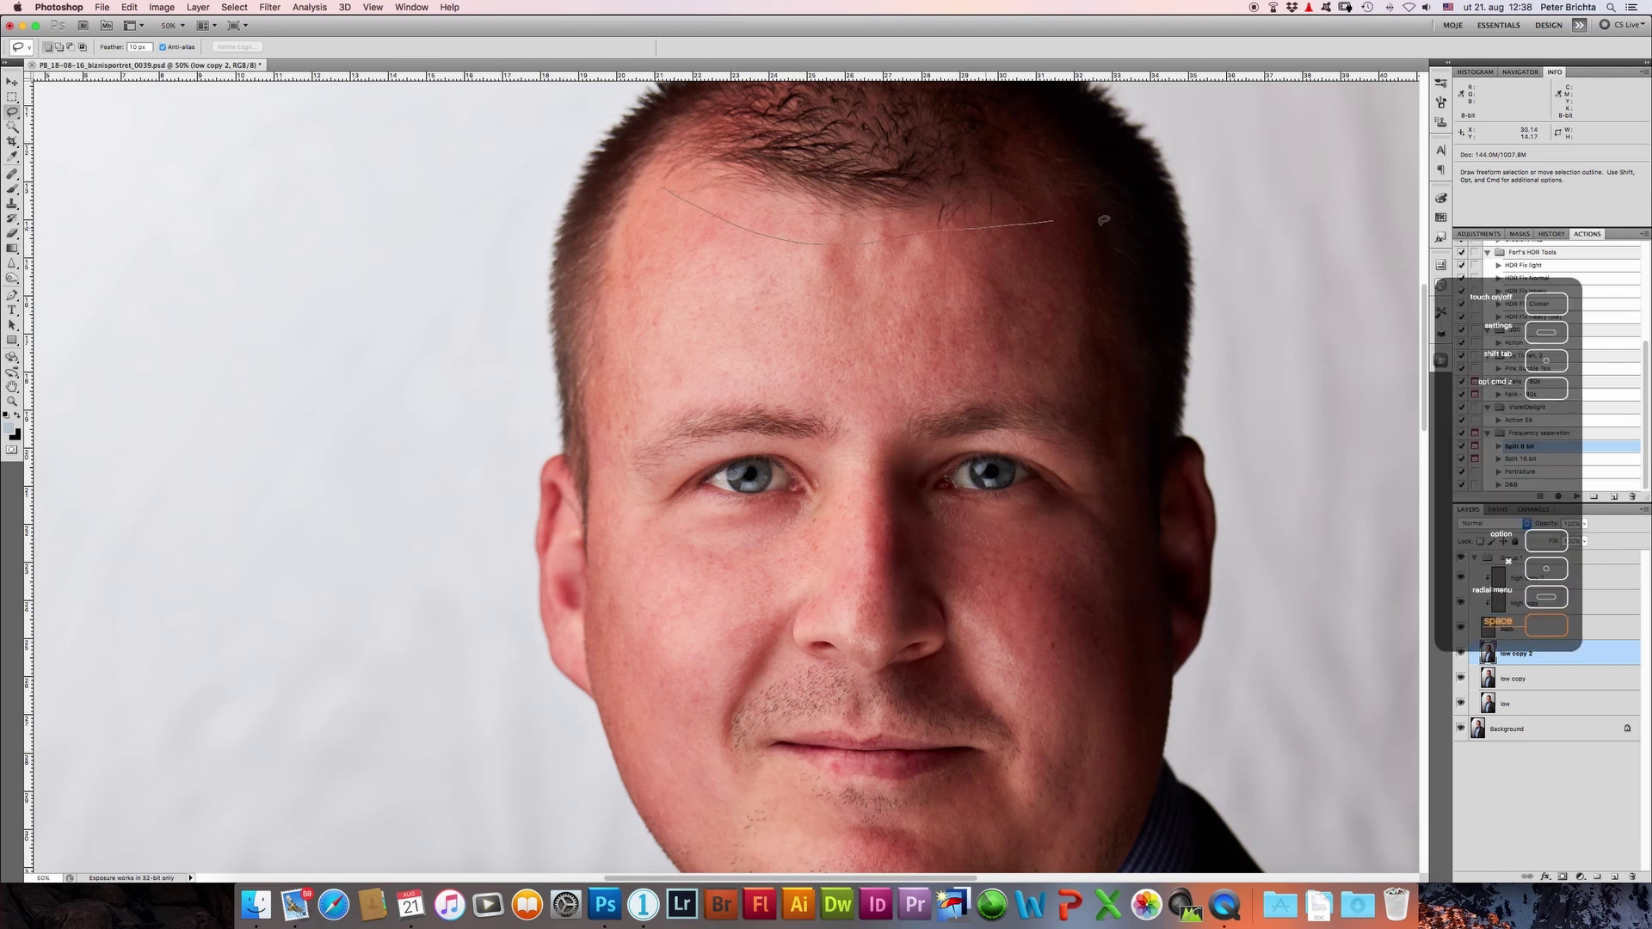
{"action": "left_click_drag", "start_coordinate": [635, 327], "coordinate": [635, 327]}
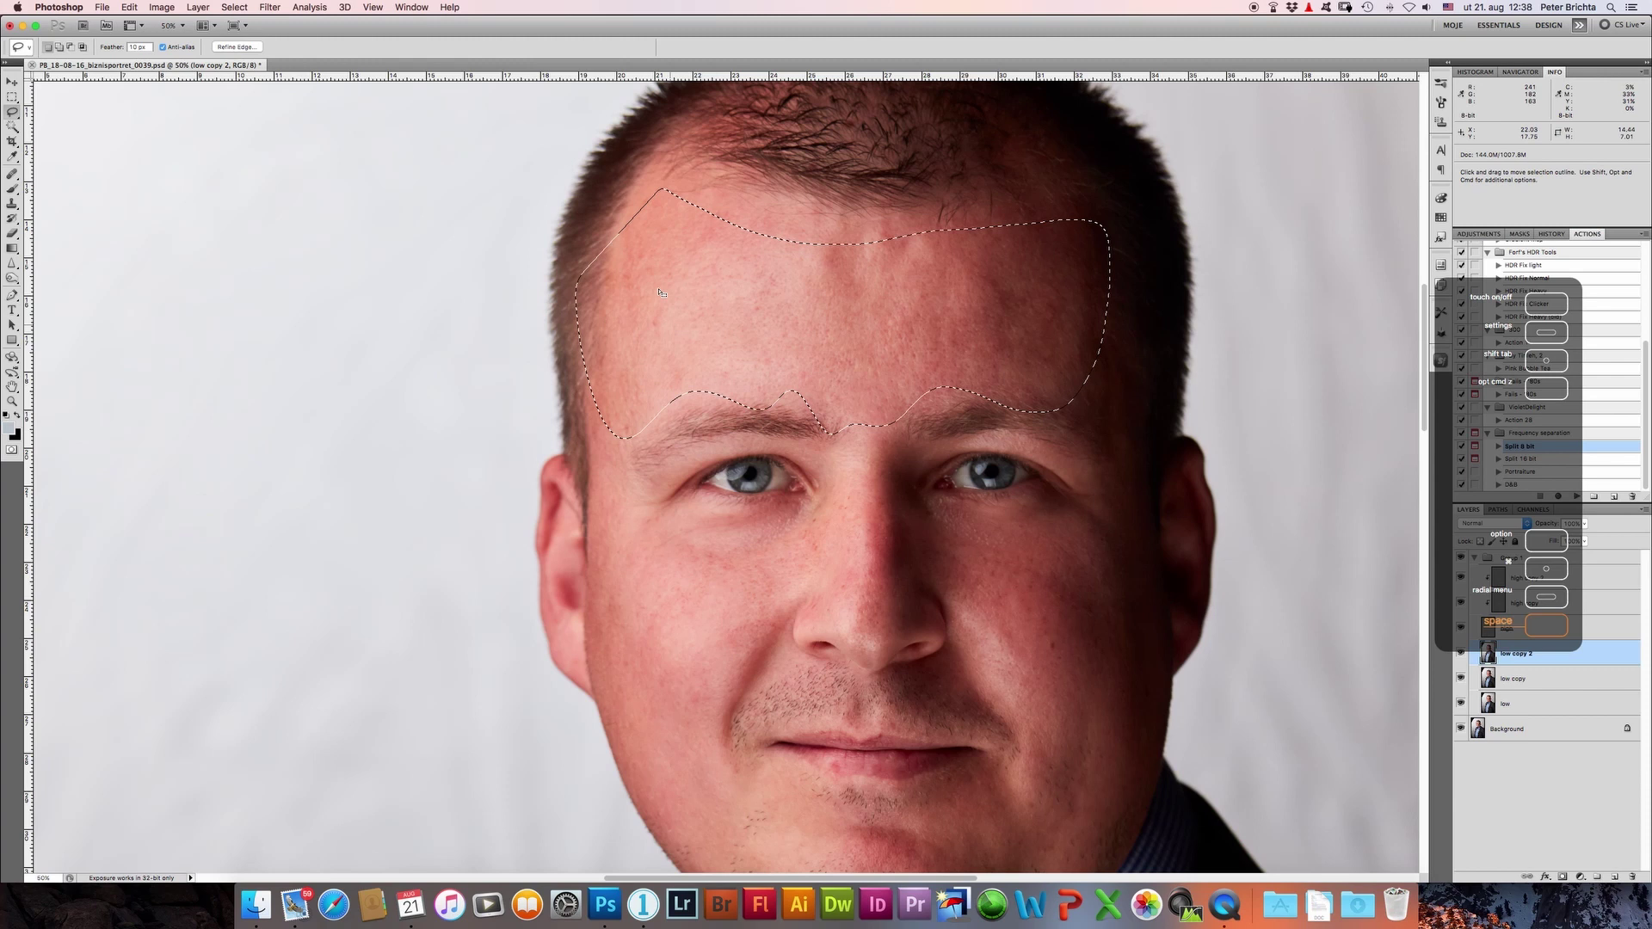
{"action": "left_click", "coordinate": [1024, 265]}
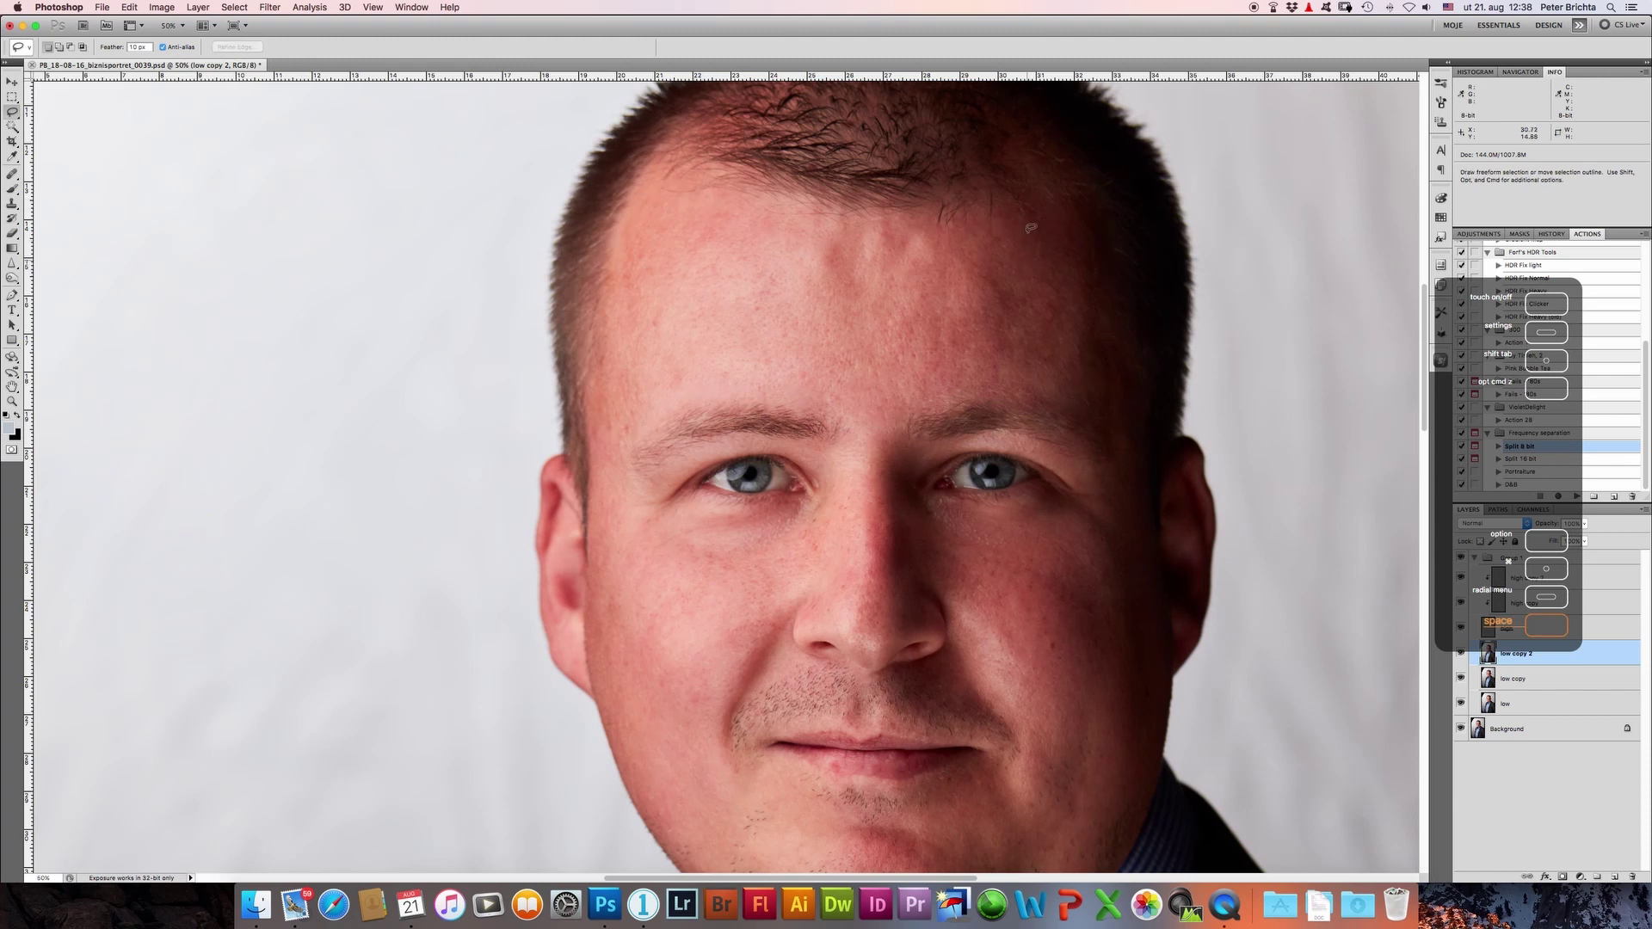
{"action": "left_click_drag", "start_coordinate": [1104, 194], "coordinate": [1137, 349]}
{"action": "left_click_drag", "start_coordinate": [1047, 387], "coordinate": [1044, 392]}
{"action": "key", "text": "ctrl+alt+f"}
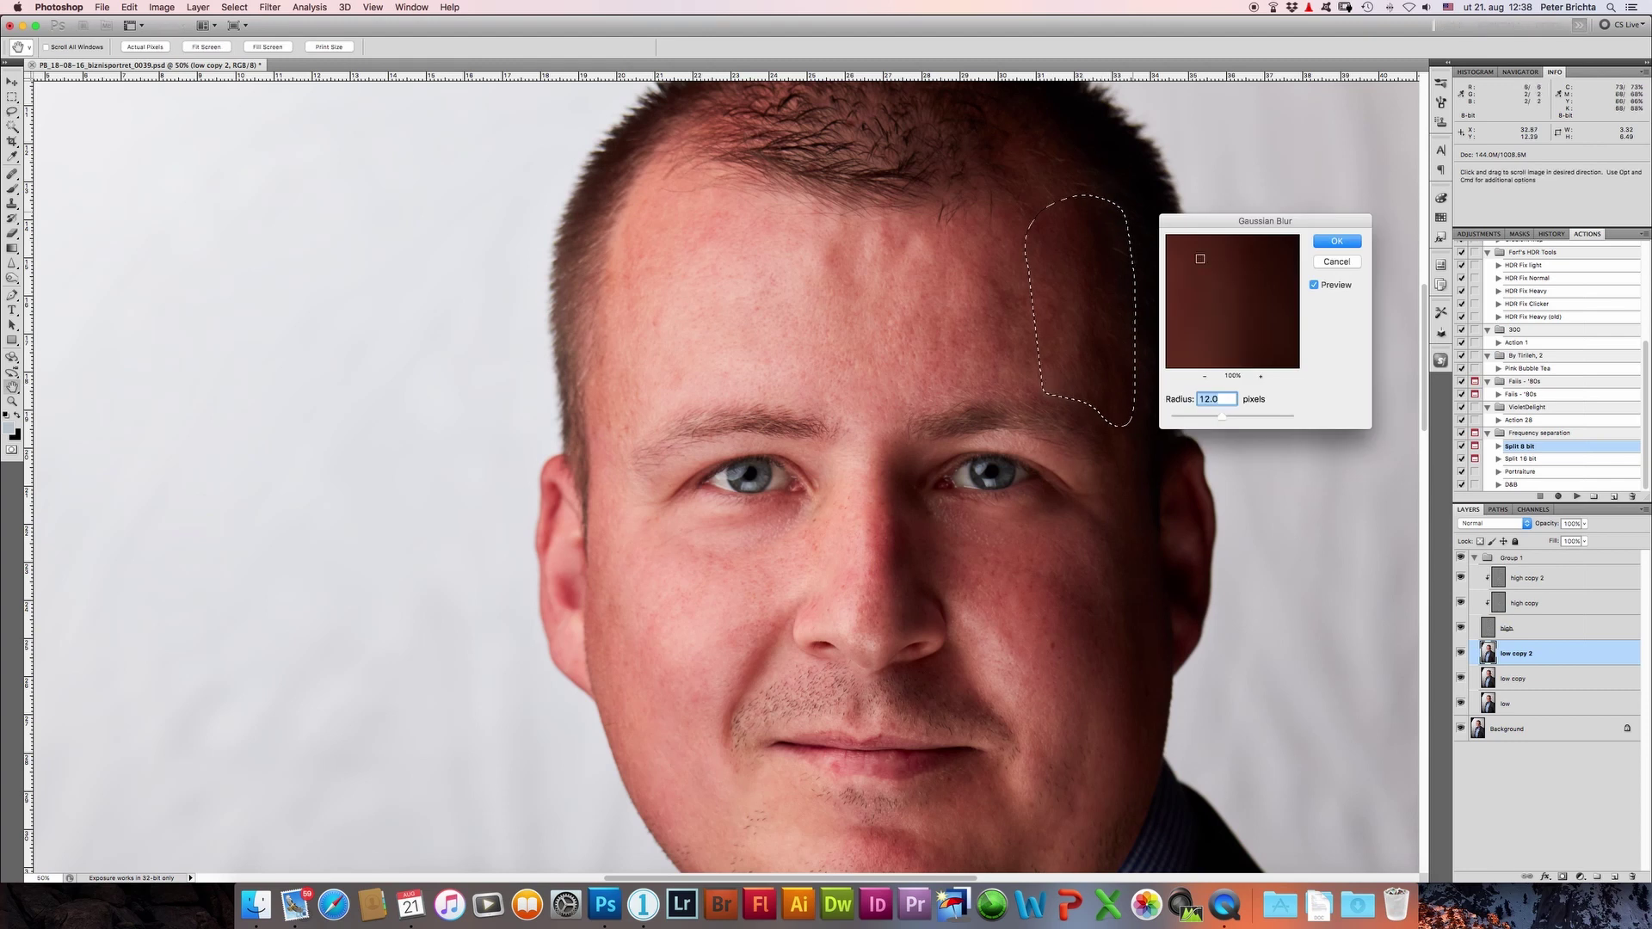
{"action": "left_click_drag", "start_coordinate": [1219, 417], "coordinate": [1229, 418]}
{"action": "left_click", "coordinate": [1338, 241]}
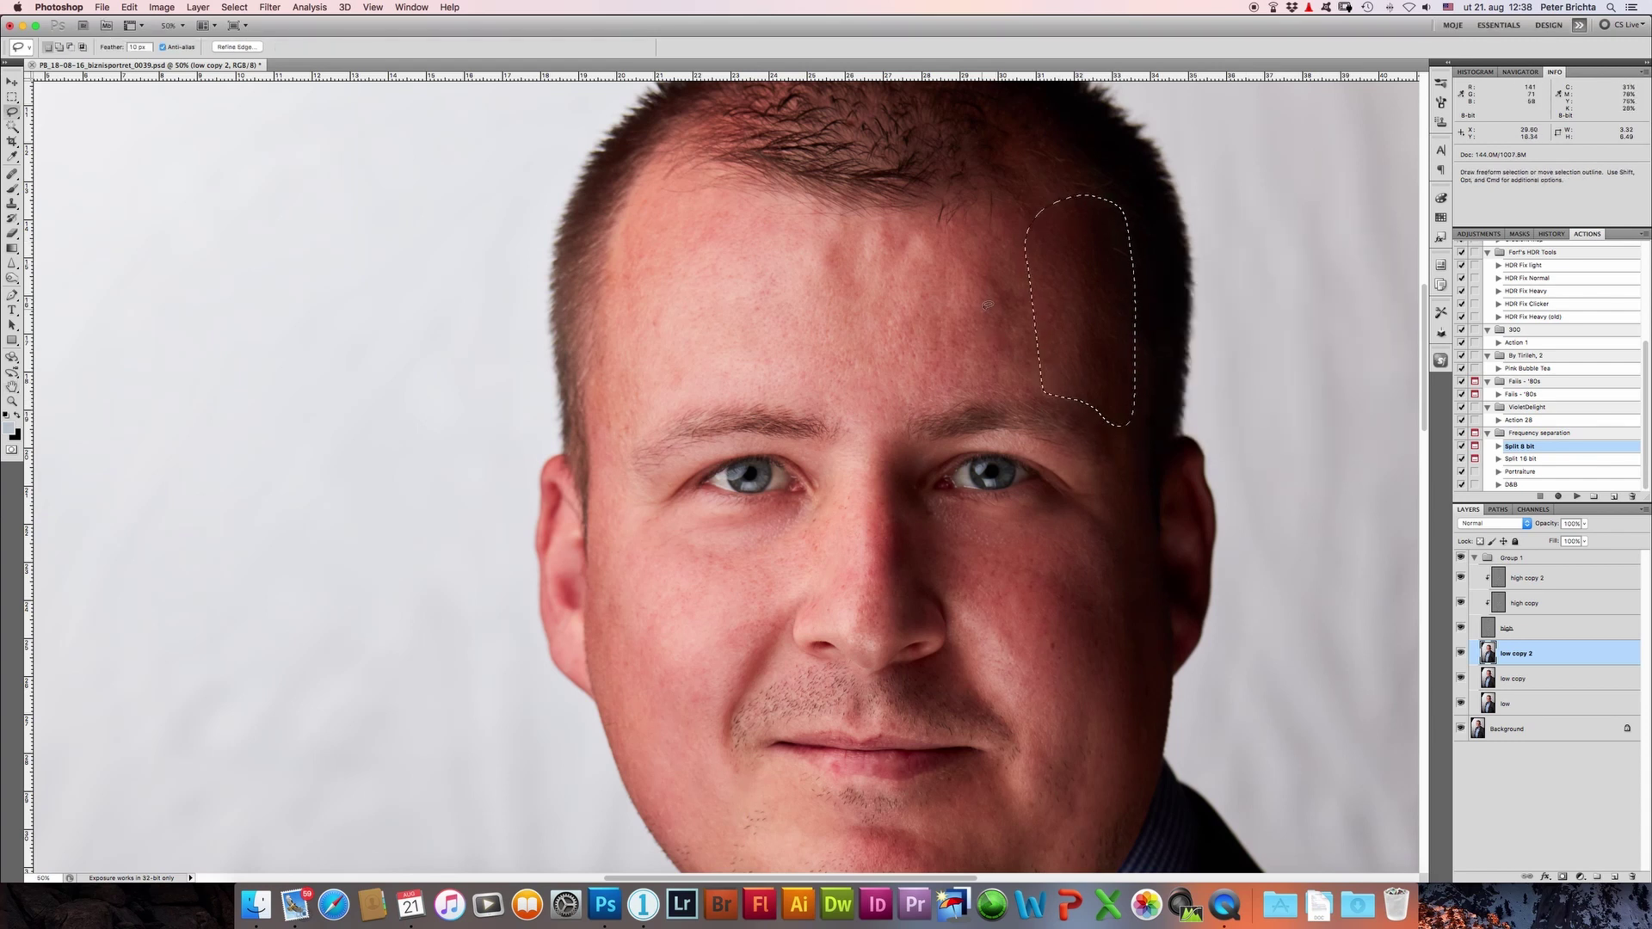
{"action": "key", "text": "super+d"}
Step: Blur a central forehead patch and the left forehead at the same 22.2-pixel radius
{"action": "left_click_drag", "start_coordinate": [952, 258], "coordinate": [1063, 375]}
{"action": "left_click_drag", "start_coordinate": [962, 377], "coordinate": [961, 412]}
{"action": "key", "text": "super+alt+f"}
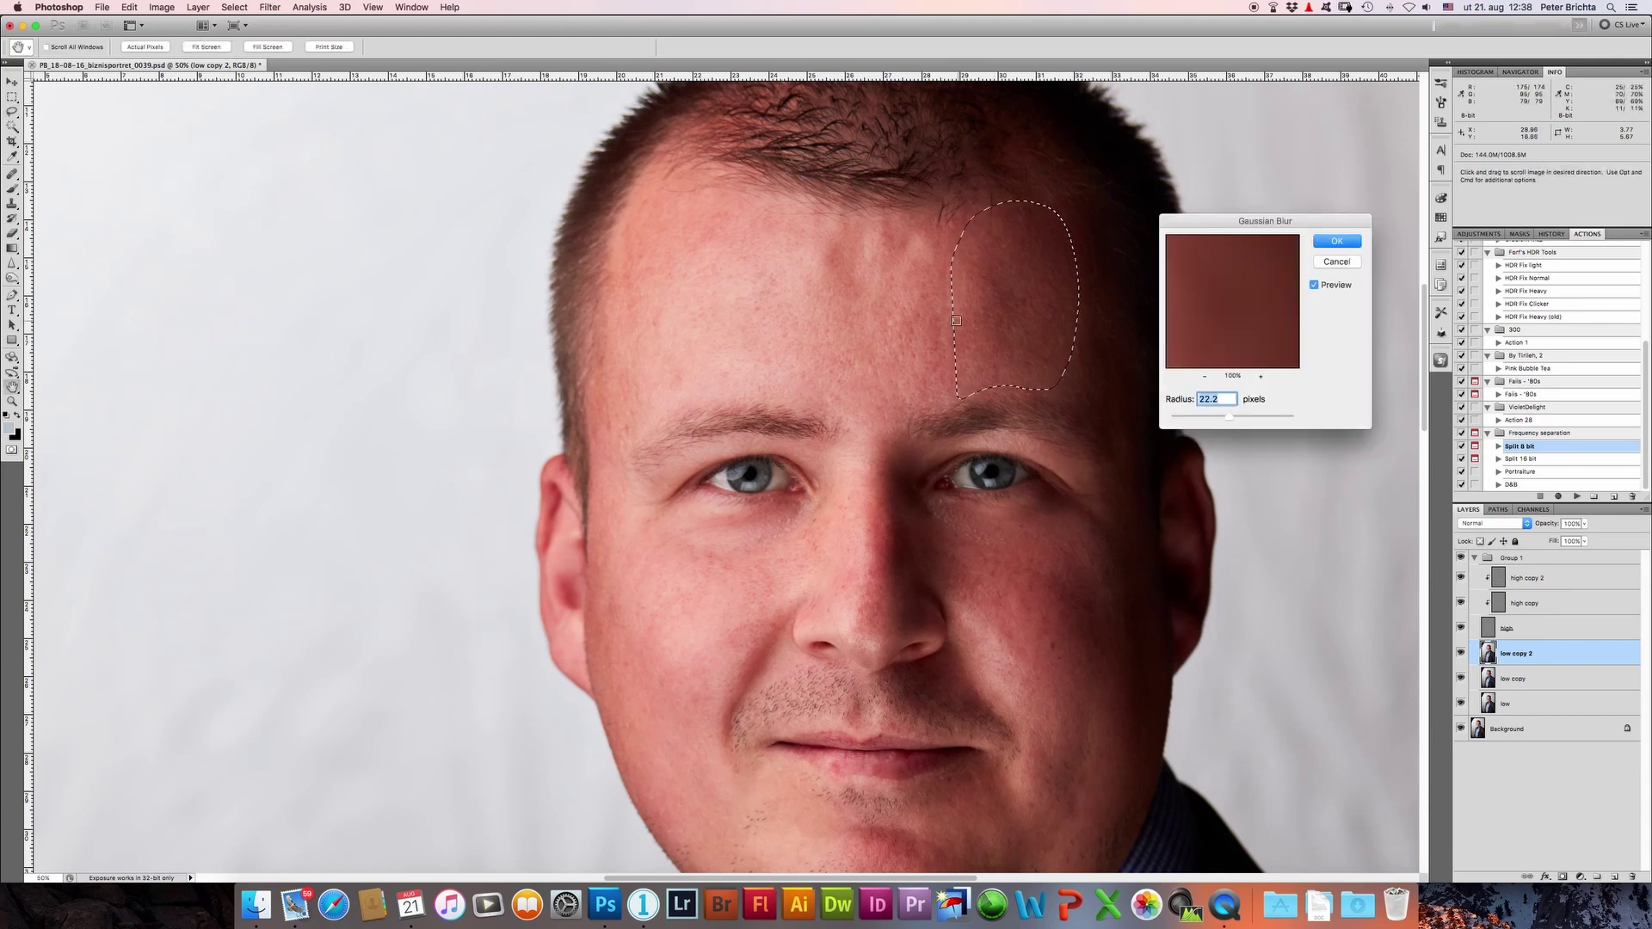
{"action": "key", "text": "Return"}
{"action": "key", "text": "super+d"}
{"action": "left_click_drag", "start_coordinate": [641, 201], "coordinate": [807, 214]}
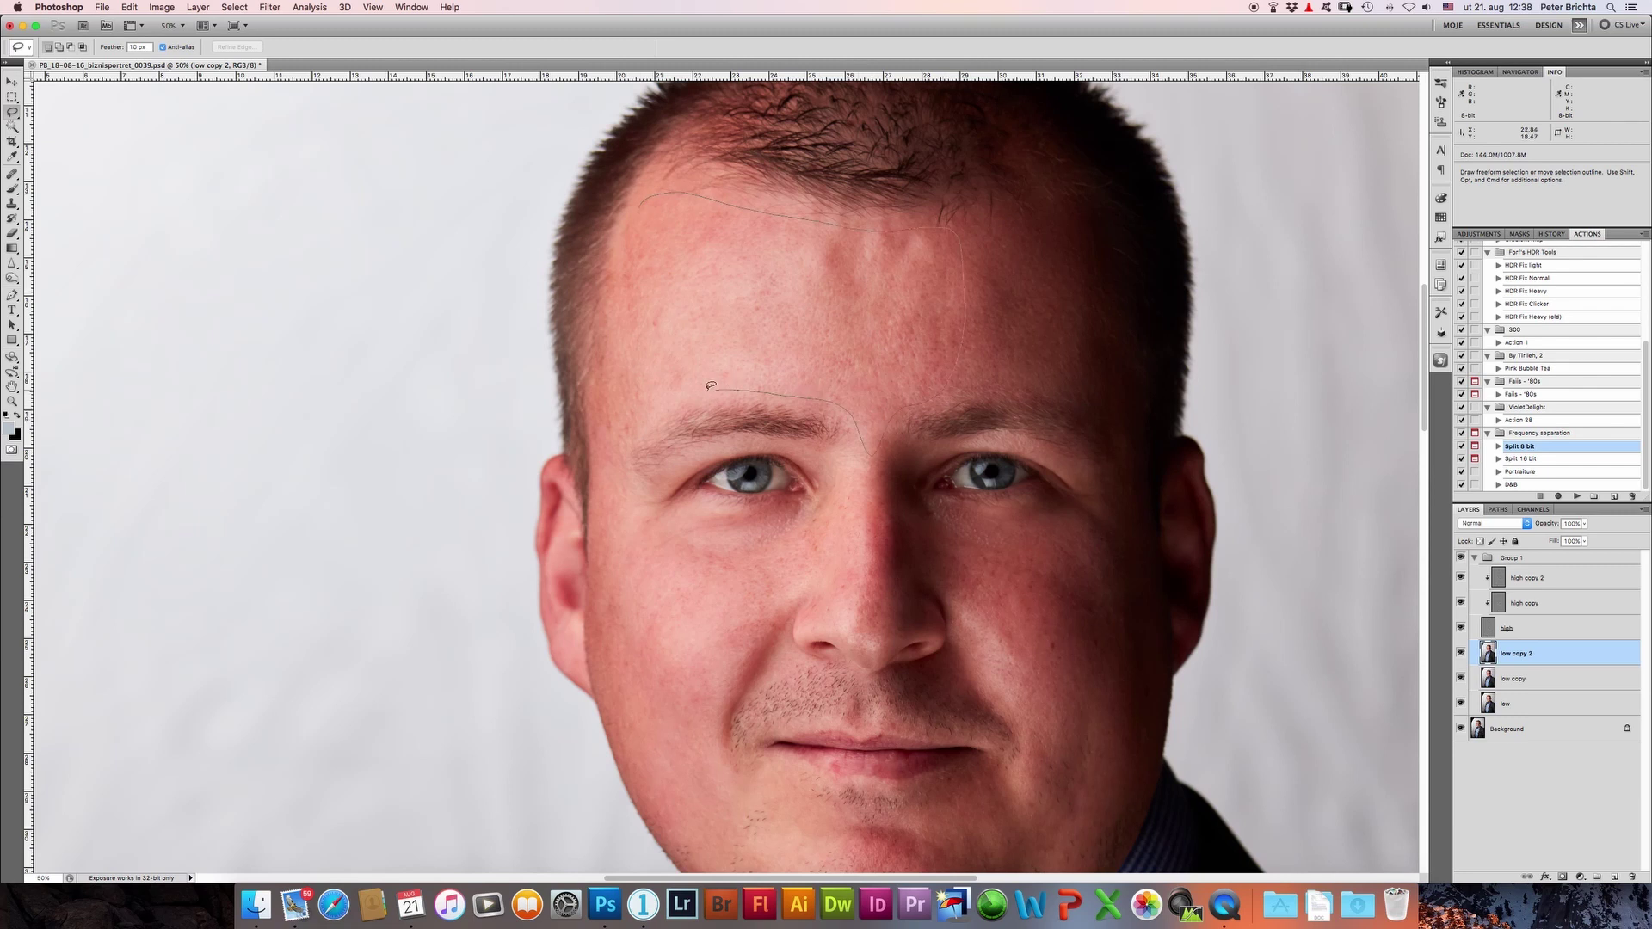
{"action": "left_click_drag", "start_coordinate": [626, 256], "coordinate": [624, 258]}
{"action": "key", "text": "super+alt+f"}
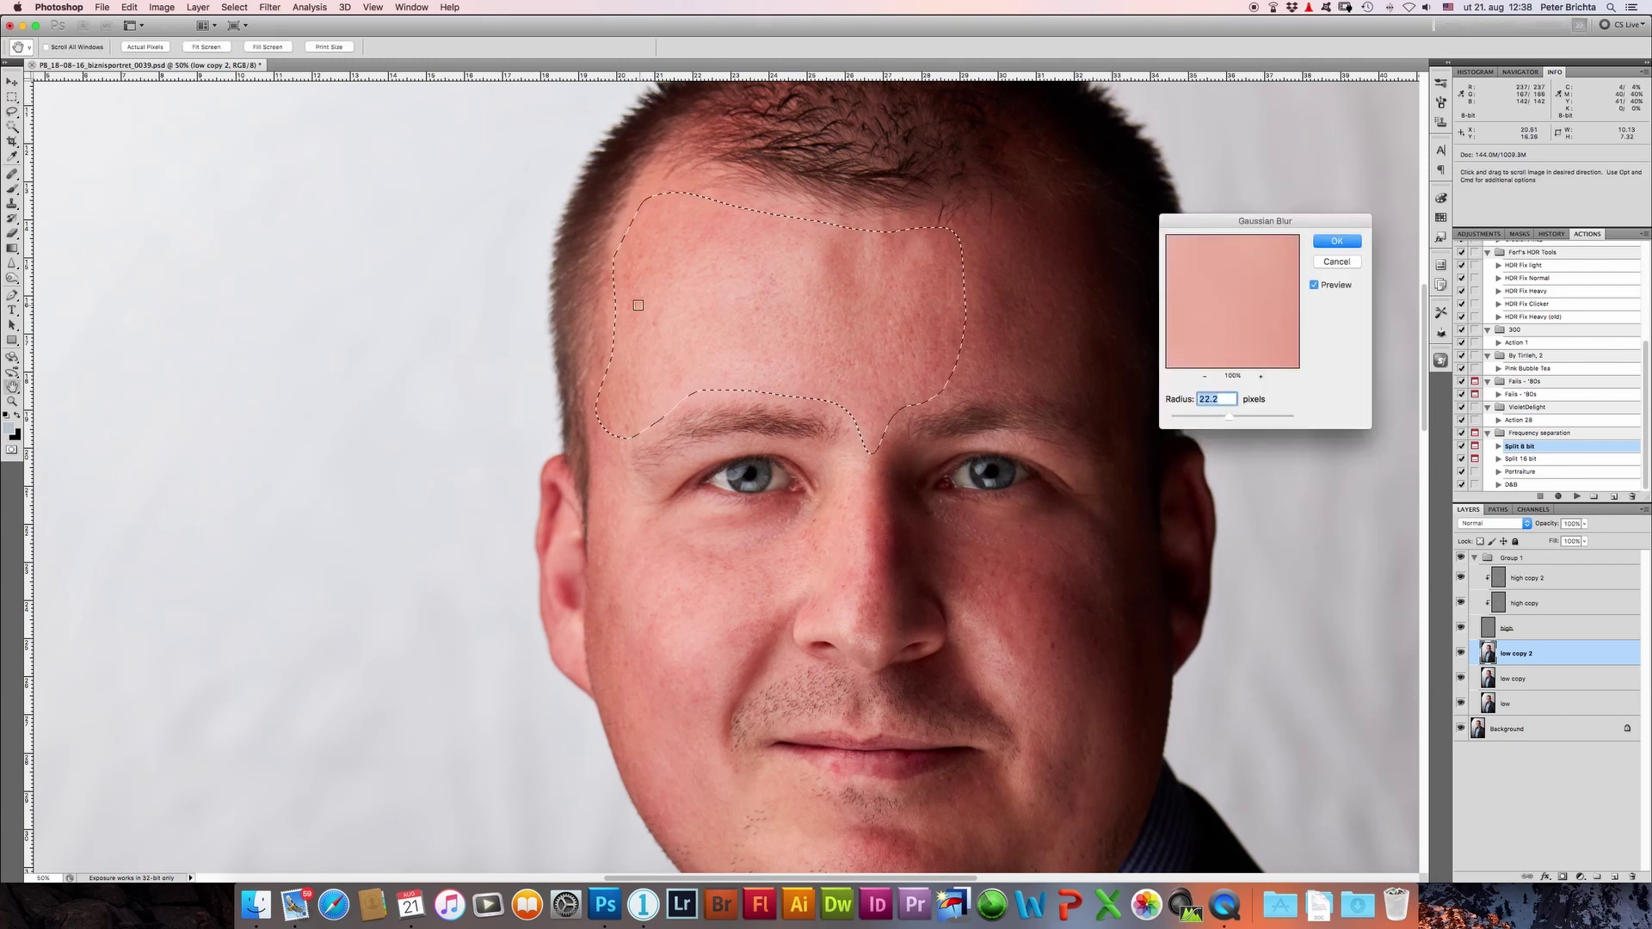
{"action": "left_click", "coordinate": [1336, 241]}
{"action": "key", "text": "super+d"}
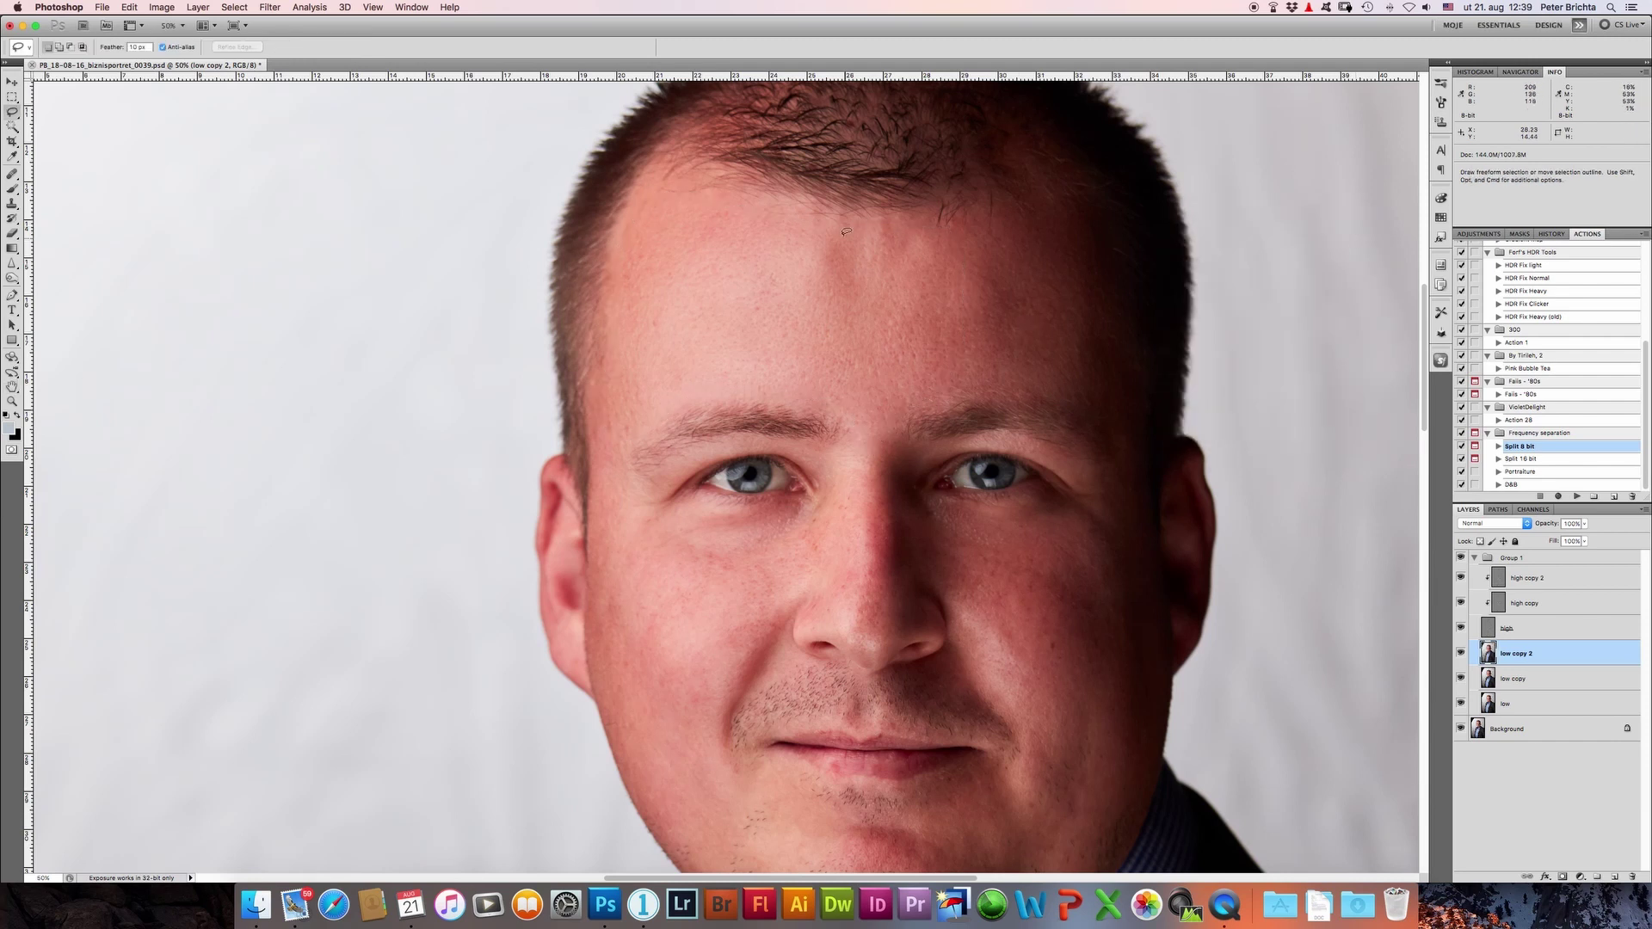
Step: Blur a patch at the top of the forehead with a 30-pixel Gaussian Blur
{"action": "left_click_drag", "start_coordinate": [837, 223], "coordinate": [881, 216]}
{"action": "left_click_drag", "start_coordinate": [799, 269], "coordinate": [808, 215]}
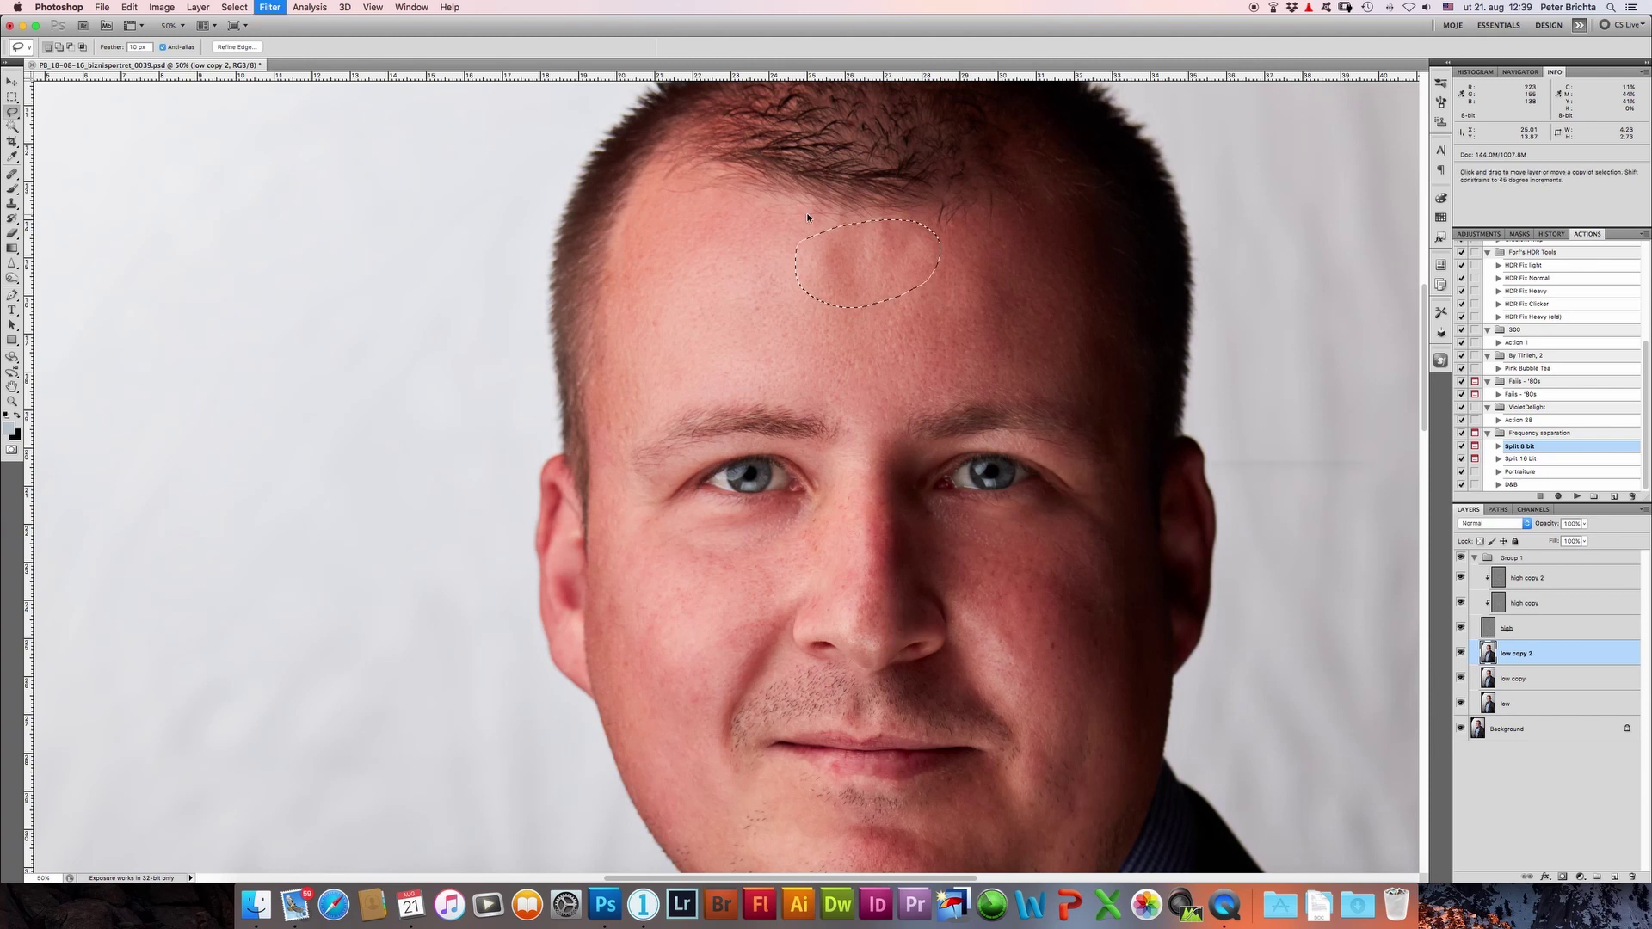
{"action": "key", "text": "super+alt+f"}
{"action": "type", "text": "30"}
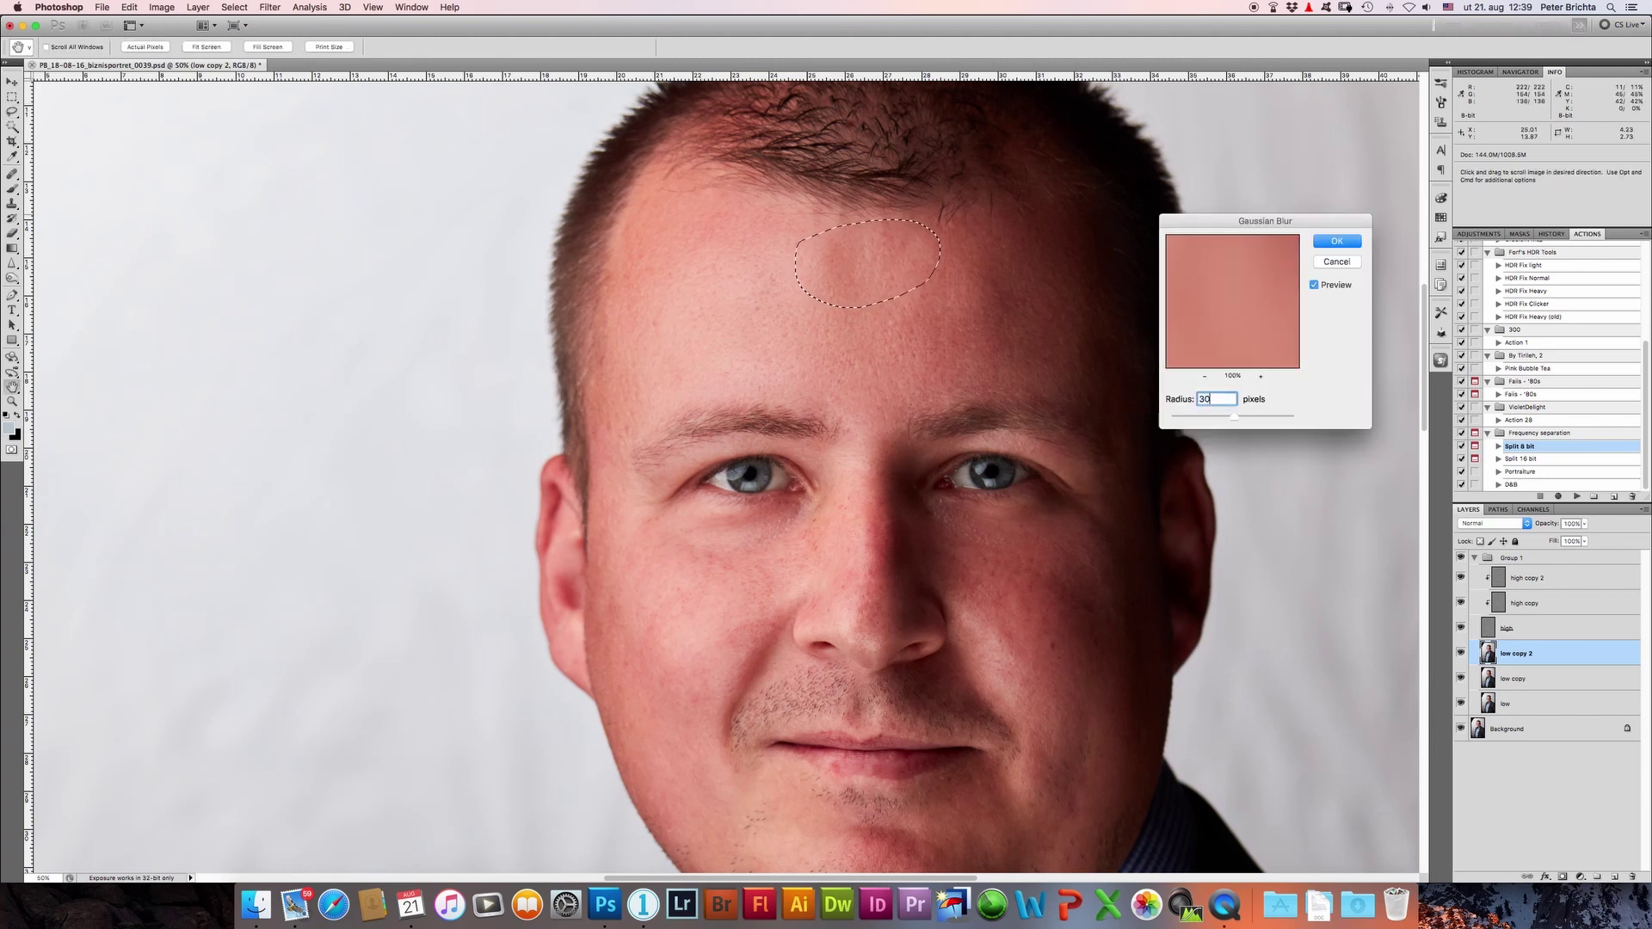
{"action": "key", "text": "Return"}
{"action": "key", "text": "super+d"}
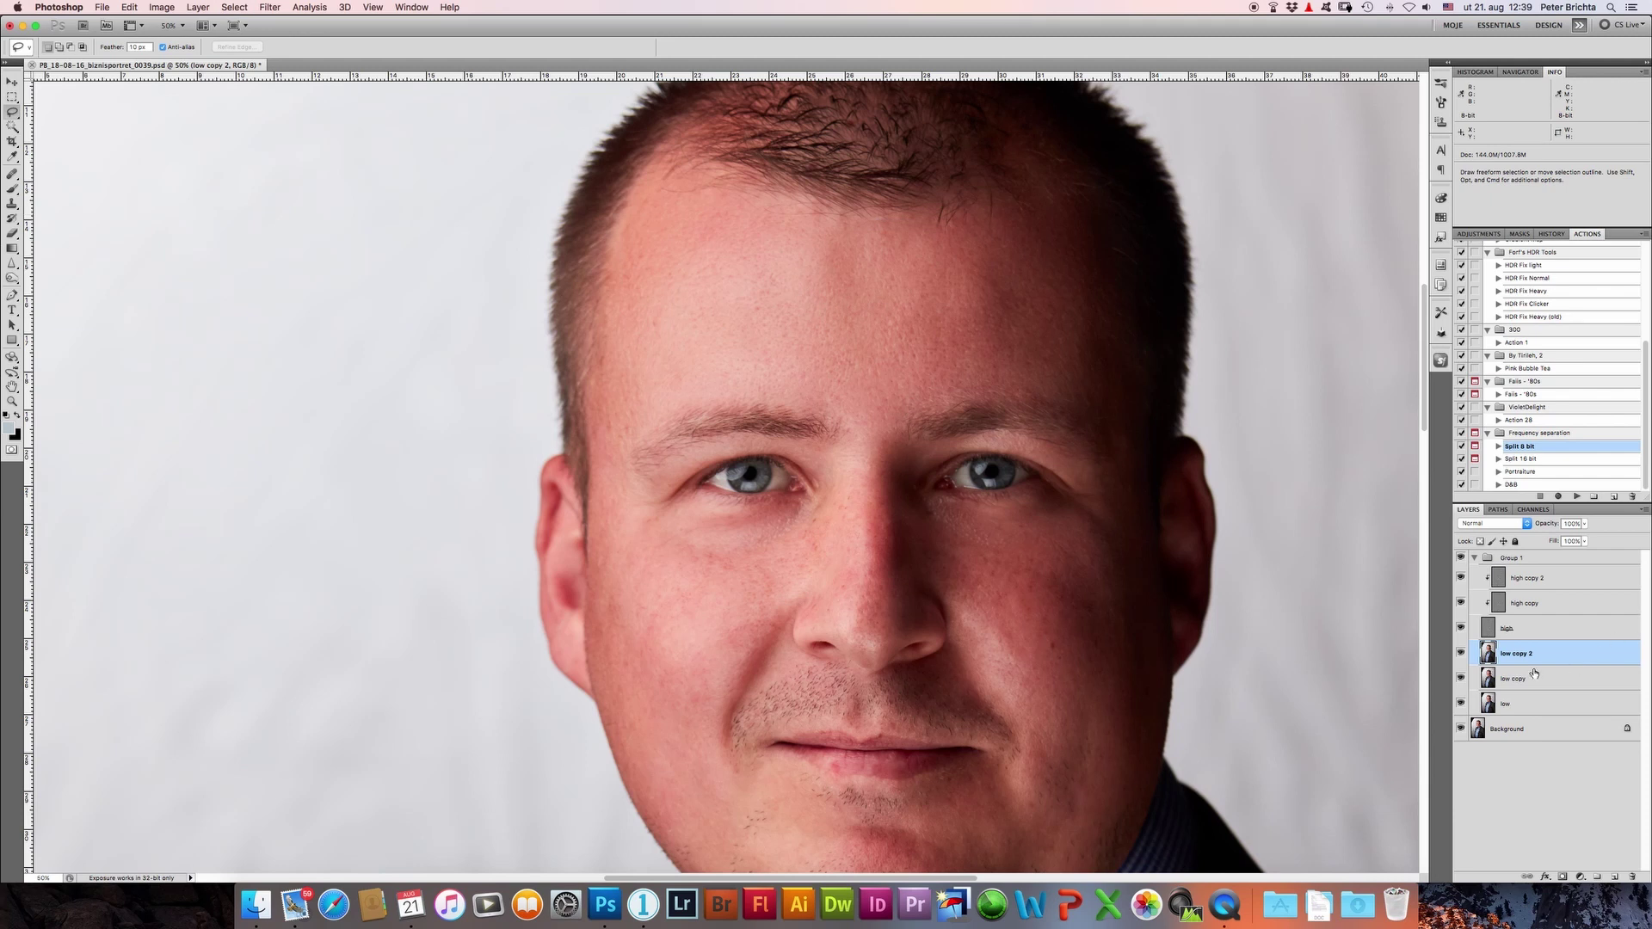
Step: Compare the face with low copy 2's smoothing hidden and shown, leaving it visible
{"action": "left_click", "coordinate": [1461, 654]}
{"action": "left_click", "coordinate": [1460, 655]}
{"action": "left_click", "coordinate": [1460, 654]}
{"action": "left_click", "coordinate": [1461, 654]}
{"action": "left_click", "coordinate": [1460, 654]}
Step: Merge duplicates of high copy 2 and high copy into a layer named 'high oprava'
{"action": "left_click", "coordinate": [1567, 592]}
{"action": "left_click", "coordinate": [1566, 603], "text": "shift"}
{"action": "left_click_drag", "start_coordinate": [1567, 607], "coordinate": [1595, 848]}
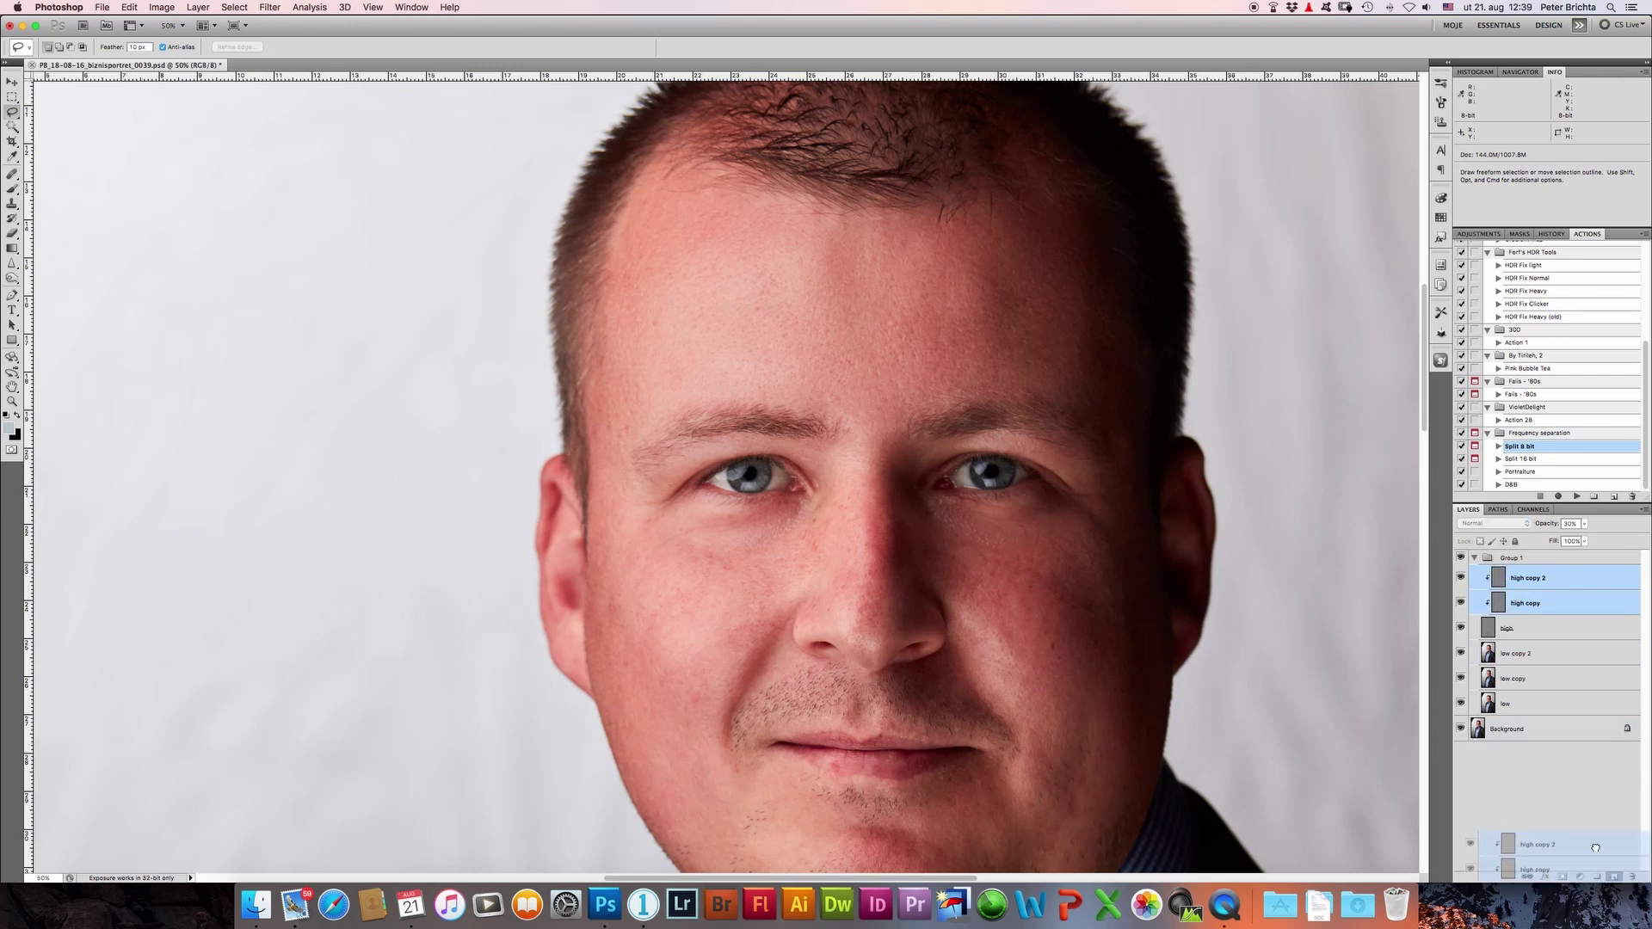
{"action": "right_click", "coordinate": [1549, 645]}
{"action": "key", "text": "Escape"}
{"action": "key", "text": "super+e"}
{"action": "double_click", "coordinate": [1523, 580]}
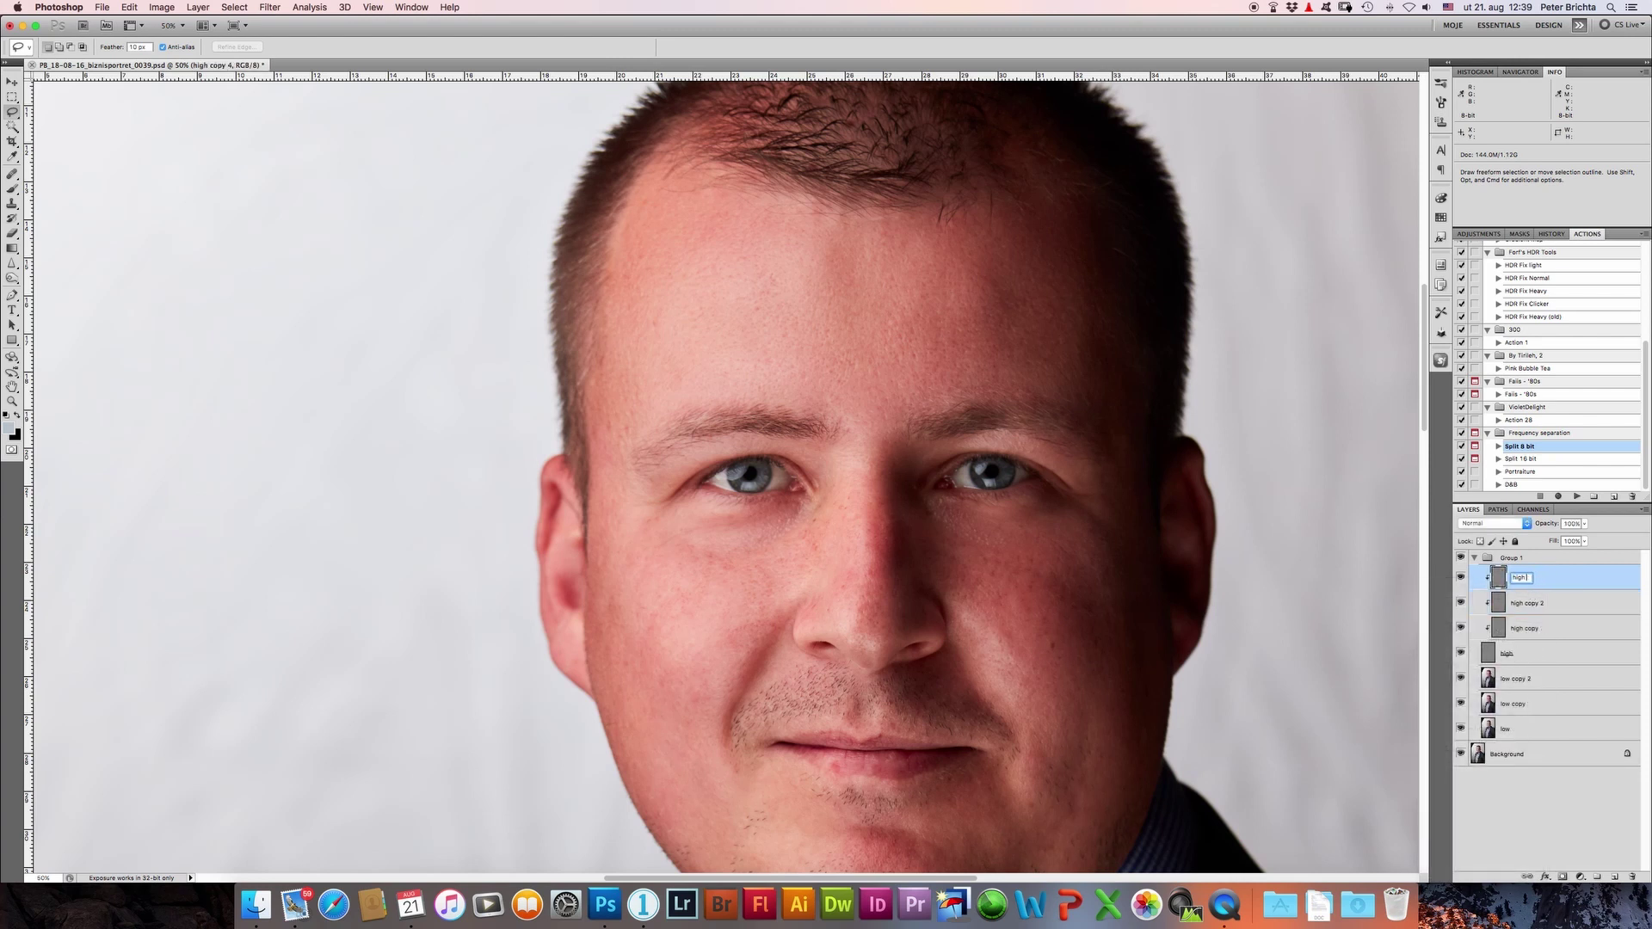
{"action": "type", "text": "oprava"}
{"action": "key", "text": "Return"}
Step: Heal a small forehead blemish with the Healing Brush, then reselect low copy 2
{"action": "key", "text": "j"}
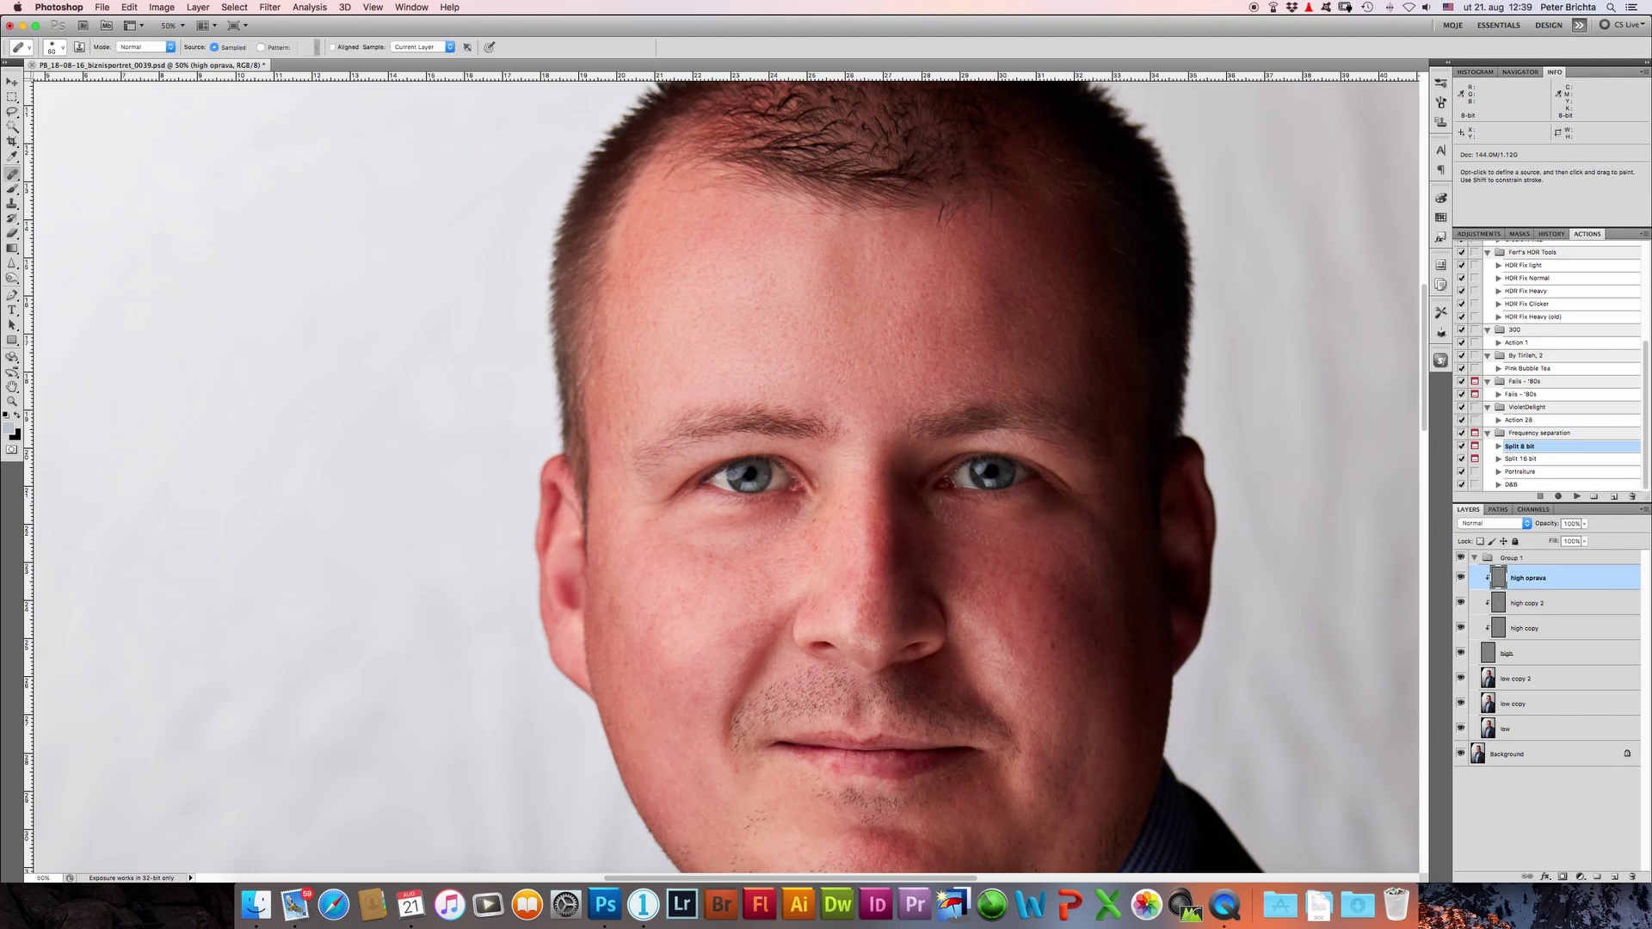
{"action": "key", "text": "super+plus"}
{"action": "mouse_move", "coordinate": [1021, 343]}
{"action": "left_mouse_down"}
{"action": "mouse_move", "coordinate": [902, 567]}
{"action": "mouse_move", "coordinate": [913, 555]}
{"action": "left_mouse_up"}
{"action": "left_click", "coordinate": [913, 555]}
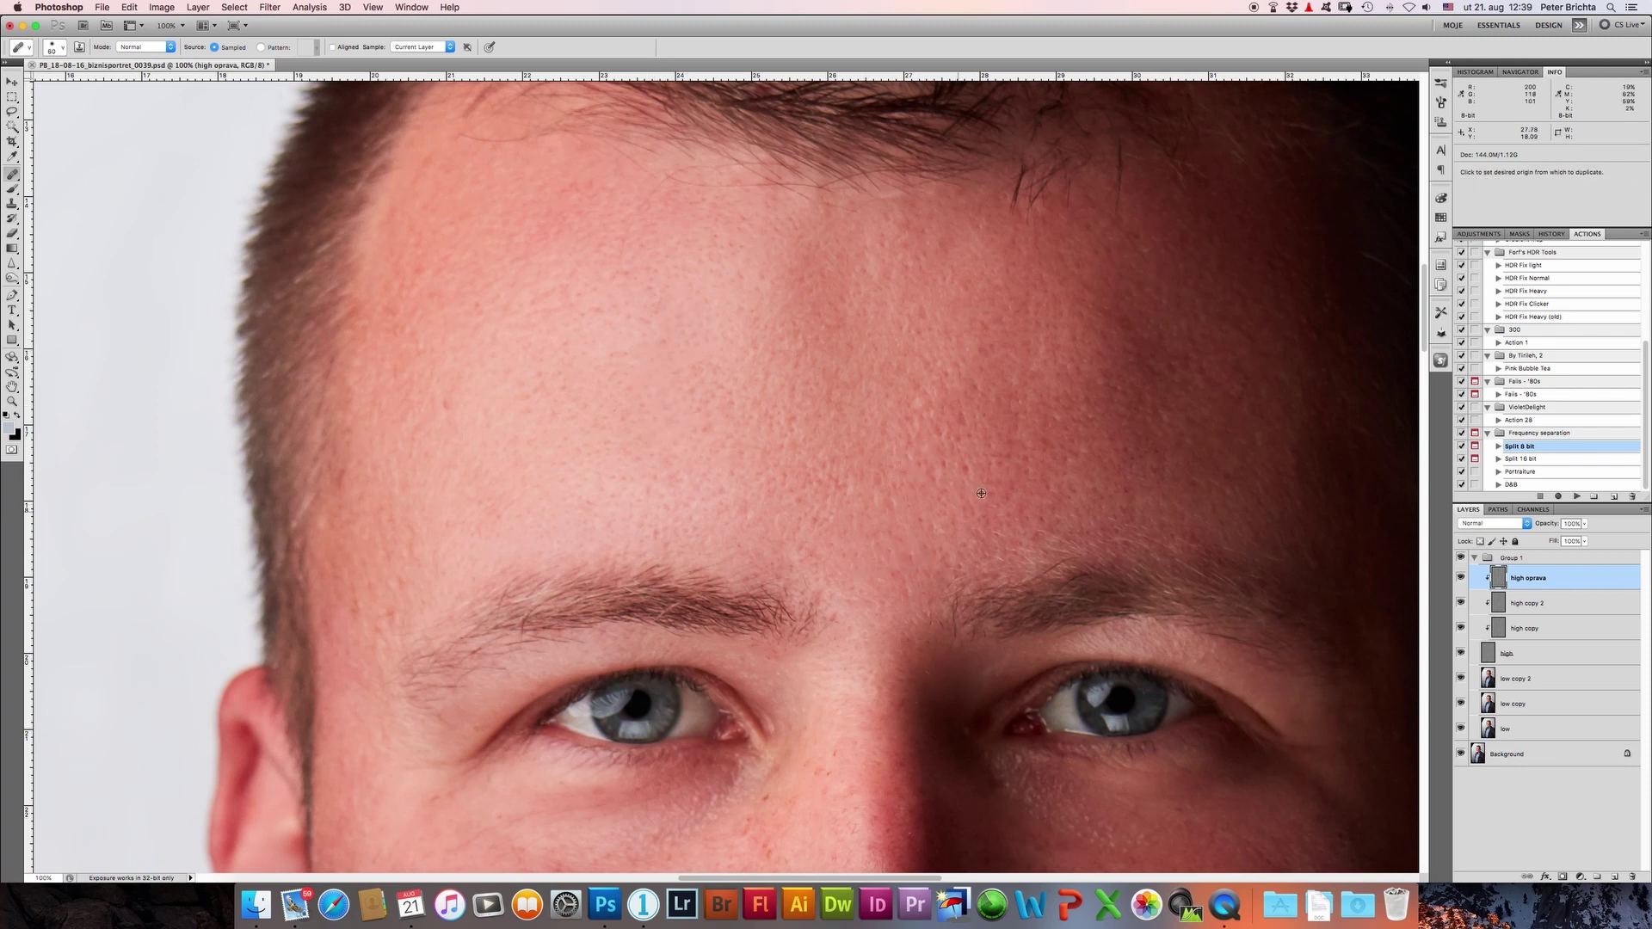
{"action": "key", "text": "alt"}
{"action": "key", "text": "ctrl+minus"}
{"action": "key", "text": "ctrl+minus"}
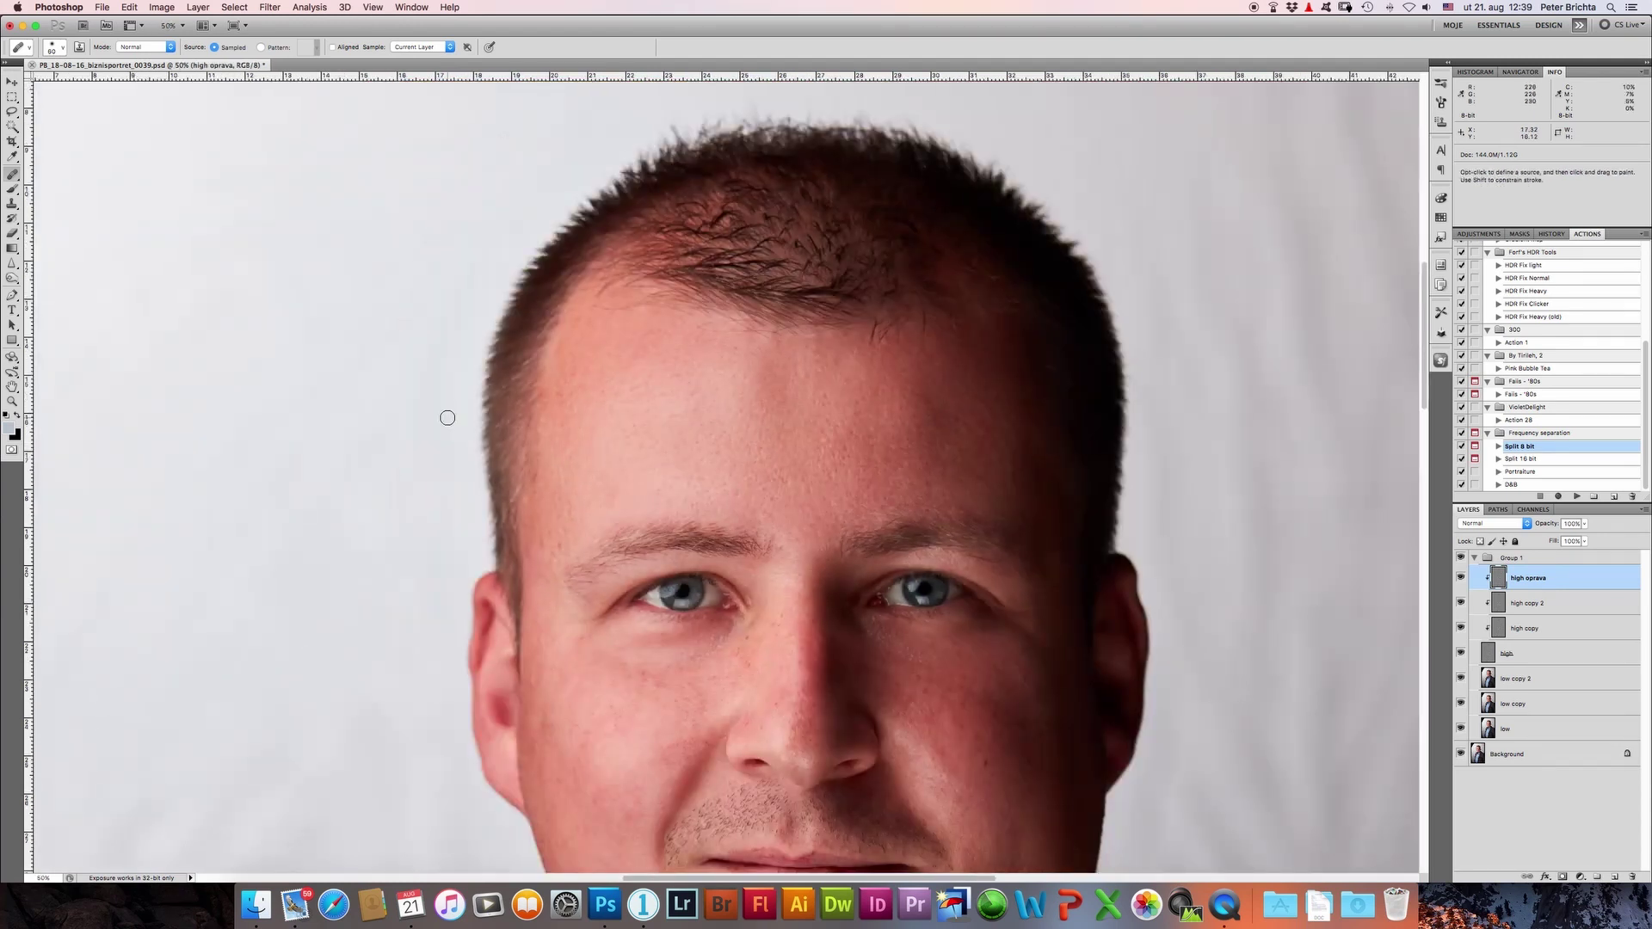
{"action": "left_click_drag", "start_coordinate": [930, 571], "coordinate": [952, 315]}
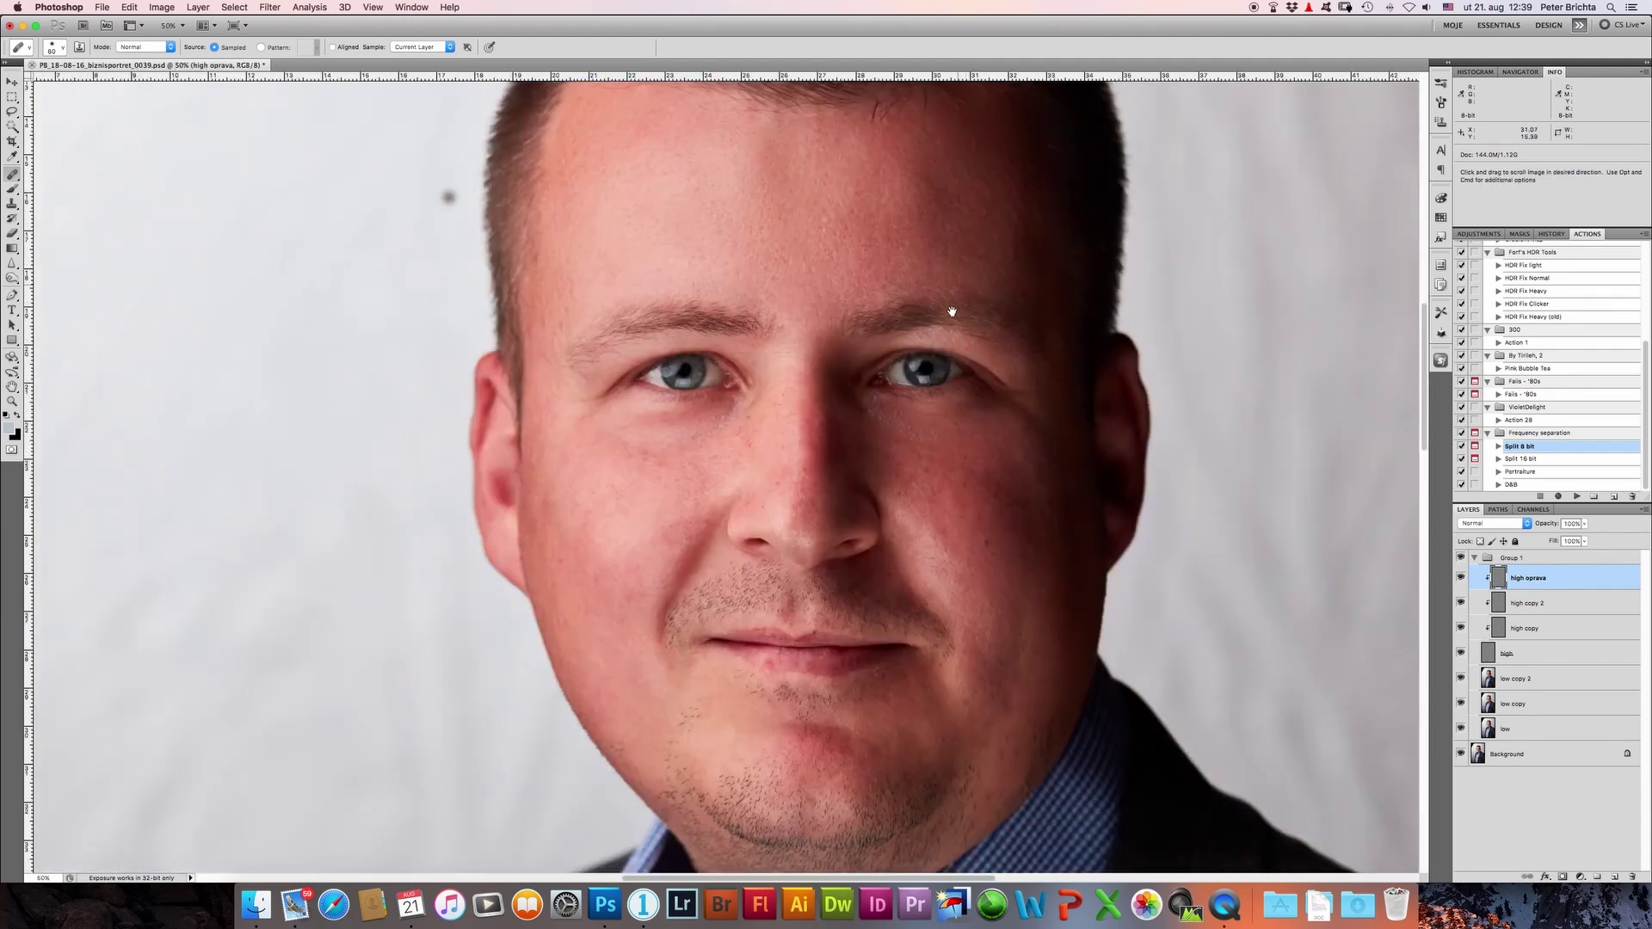
{"action": "left_click", "coordinate": [1553, 686]}
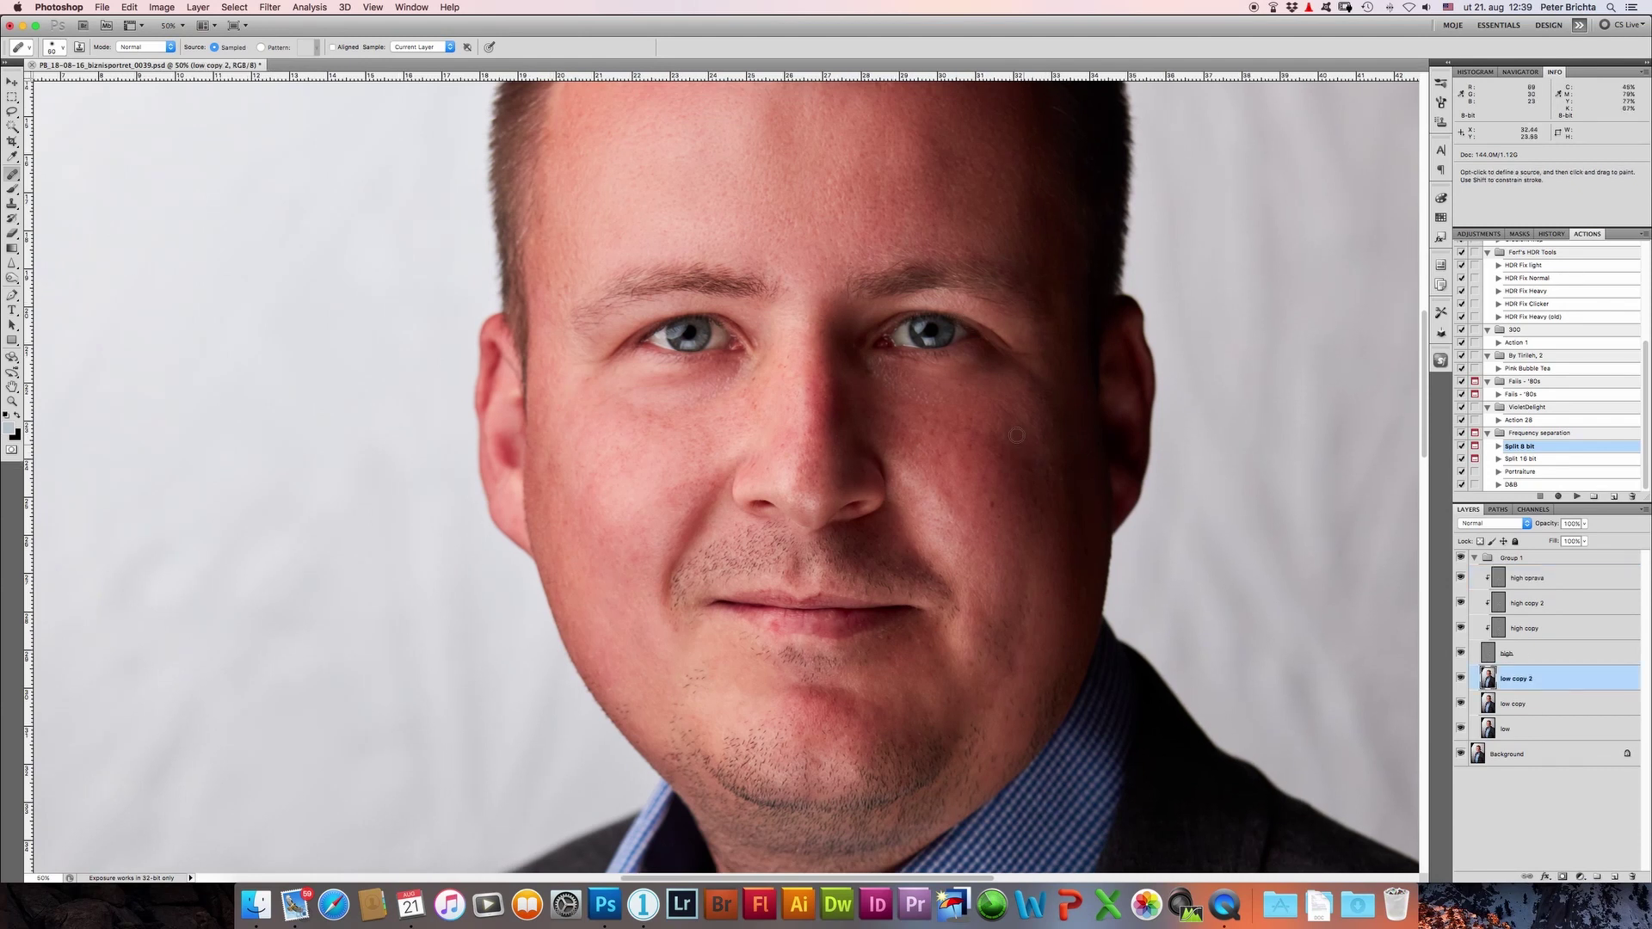
Step: Blur cheek patches on both sides of the nose with an 18-pixel Gaussian Blur
{"action": "key", "text": "l"}
{"action": "left_click_drag", "start_coordinate": [1030, 388], "coordinate": [995, 463]}
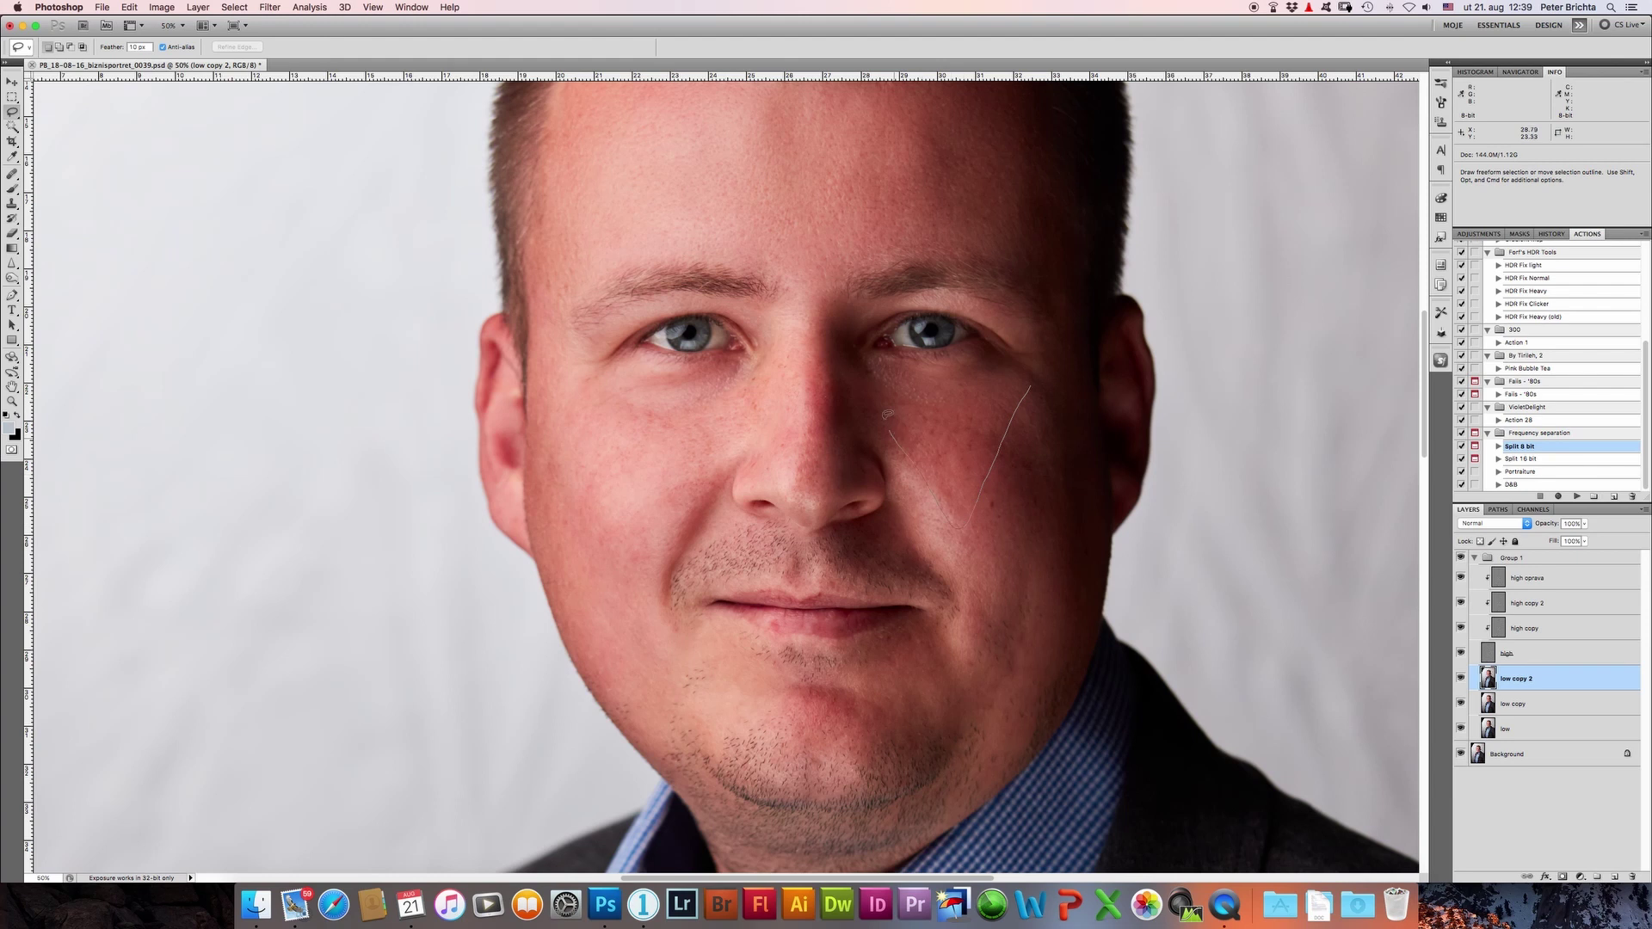
{"action": "left_click_drag", "start_coordinate": [1021, 376], "coordinate": [1019, 379]}
{"action": "key", "text": "ctrl+alt+f"}
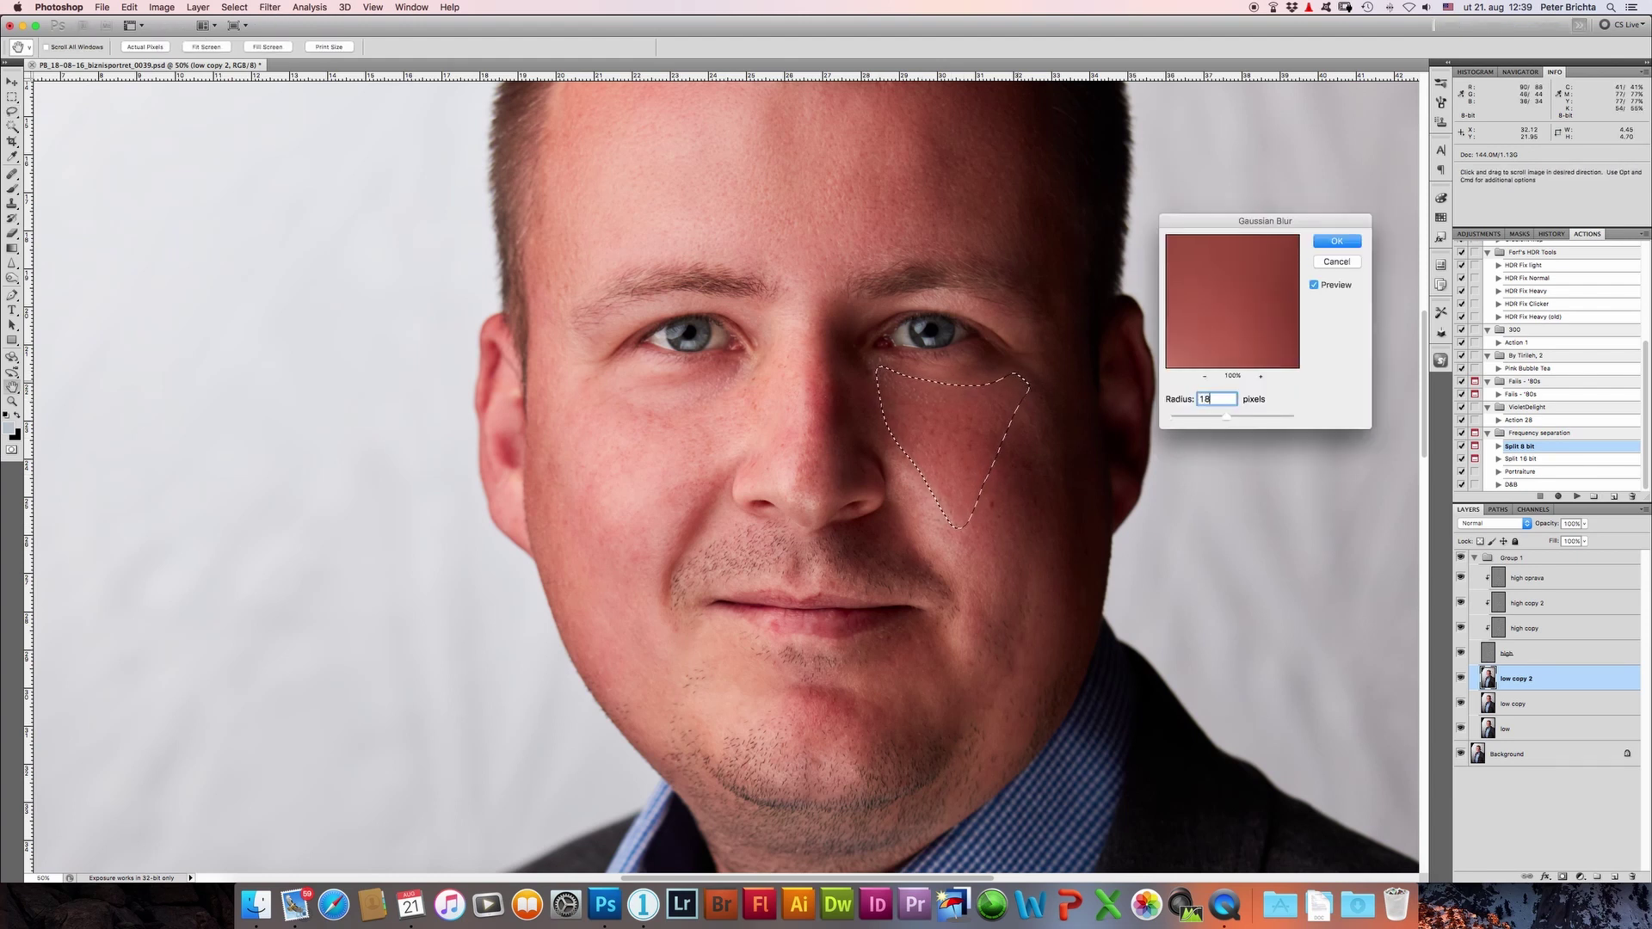
{"action": "key", "text": "Return"}
{"action": "key", "text": "ctrl+d"}
{"action": "left_click_drag", "start_coordinate": [759, 370], "coordinate": [685, 496]}
{"action": "left_click_drag", "start_coordinate": [746, 363], "coordinate": [754, 365]}
{"action": "key", "text": "ctrl+alt+f"}
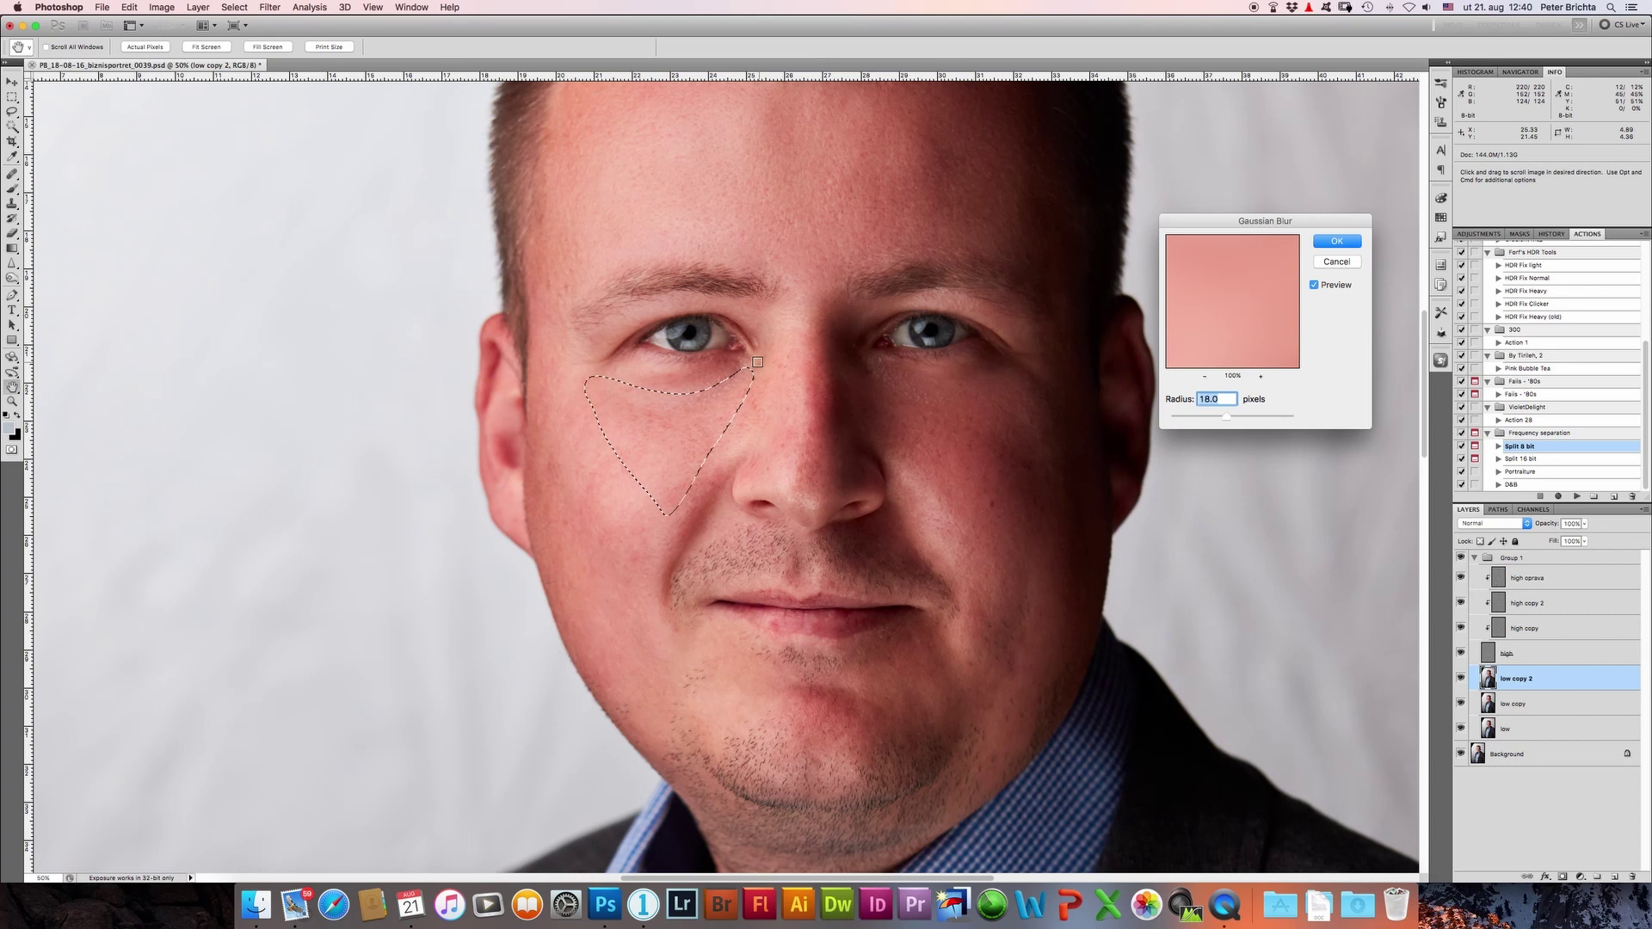
{"action": "key", "text": "Return"}
Step: Blur a larger right-cheek area and one more cheek patch at 18 pixels
{"action": "left_click_drag", "start_coordinate": [1034, 408], "coordinate": [1050, 354]}
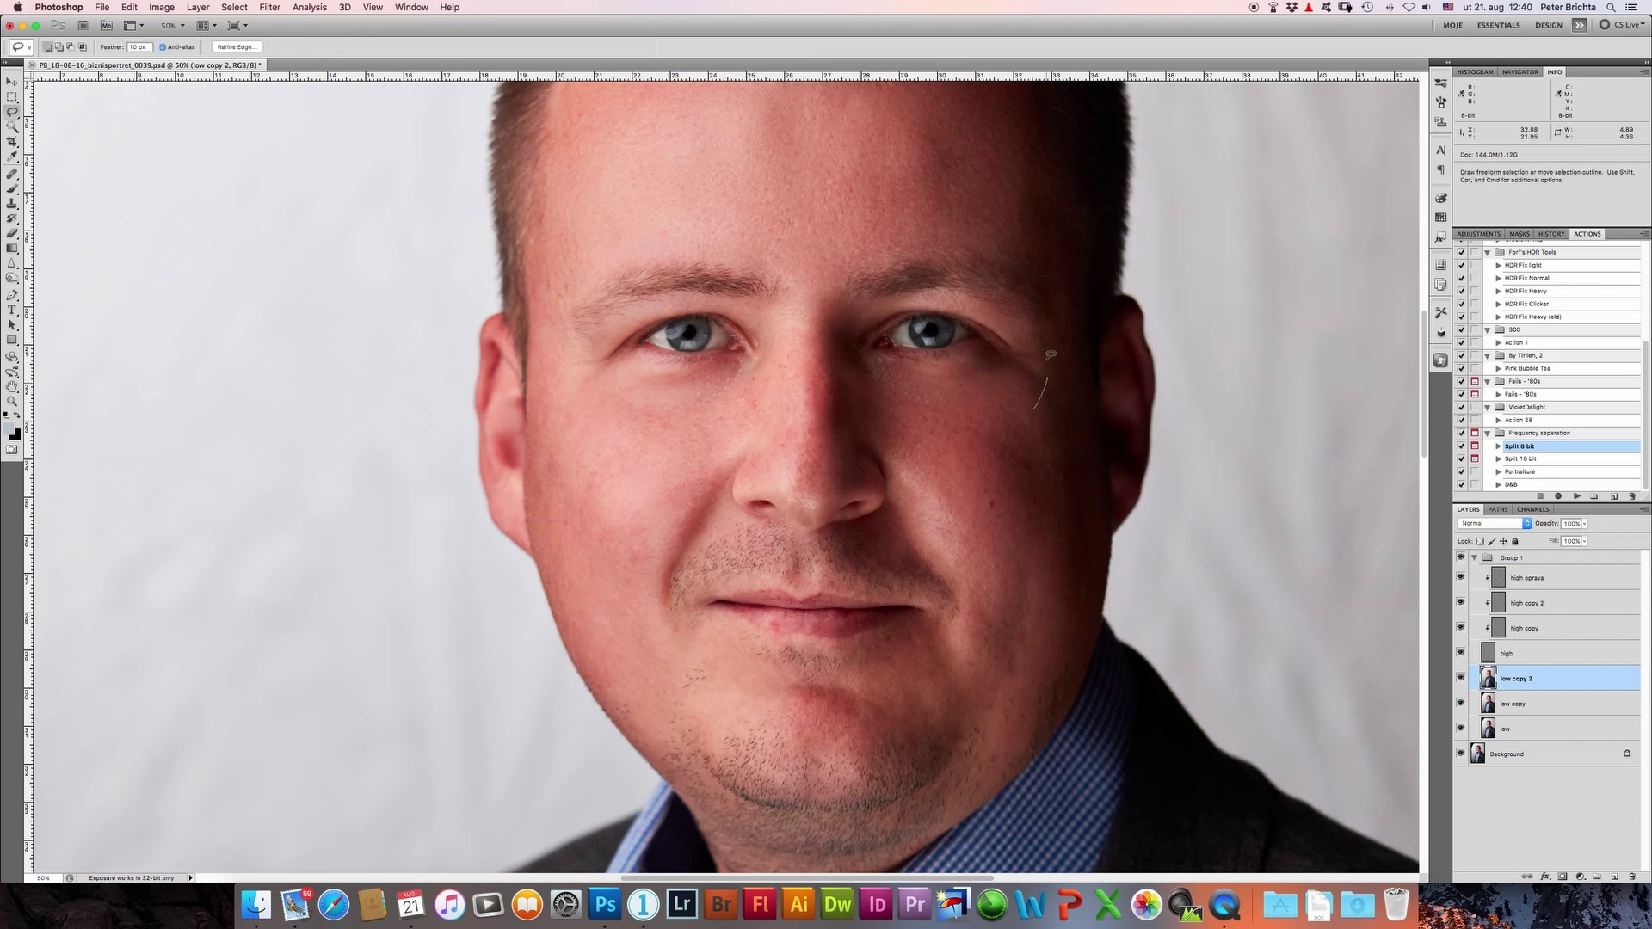
{"action": "left_click_drag", "start_coordinate": [1071, 269], "coordinate": [1107, 532]}
{"action": "left_click_drag", "start_coordinate": [962, 479], "coordinate": [1046, 376]}
{"action": "key", "text": "ctrl+alt+f"}
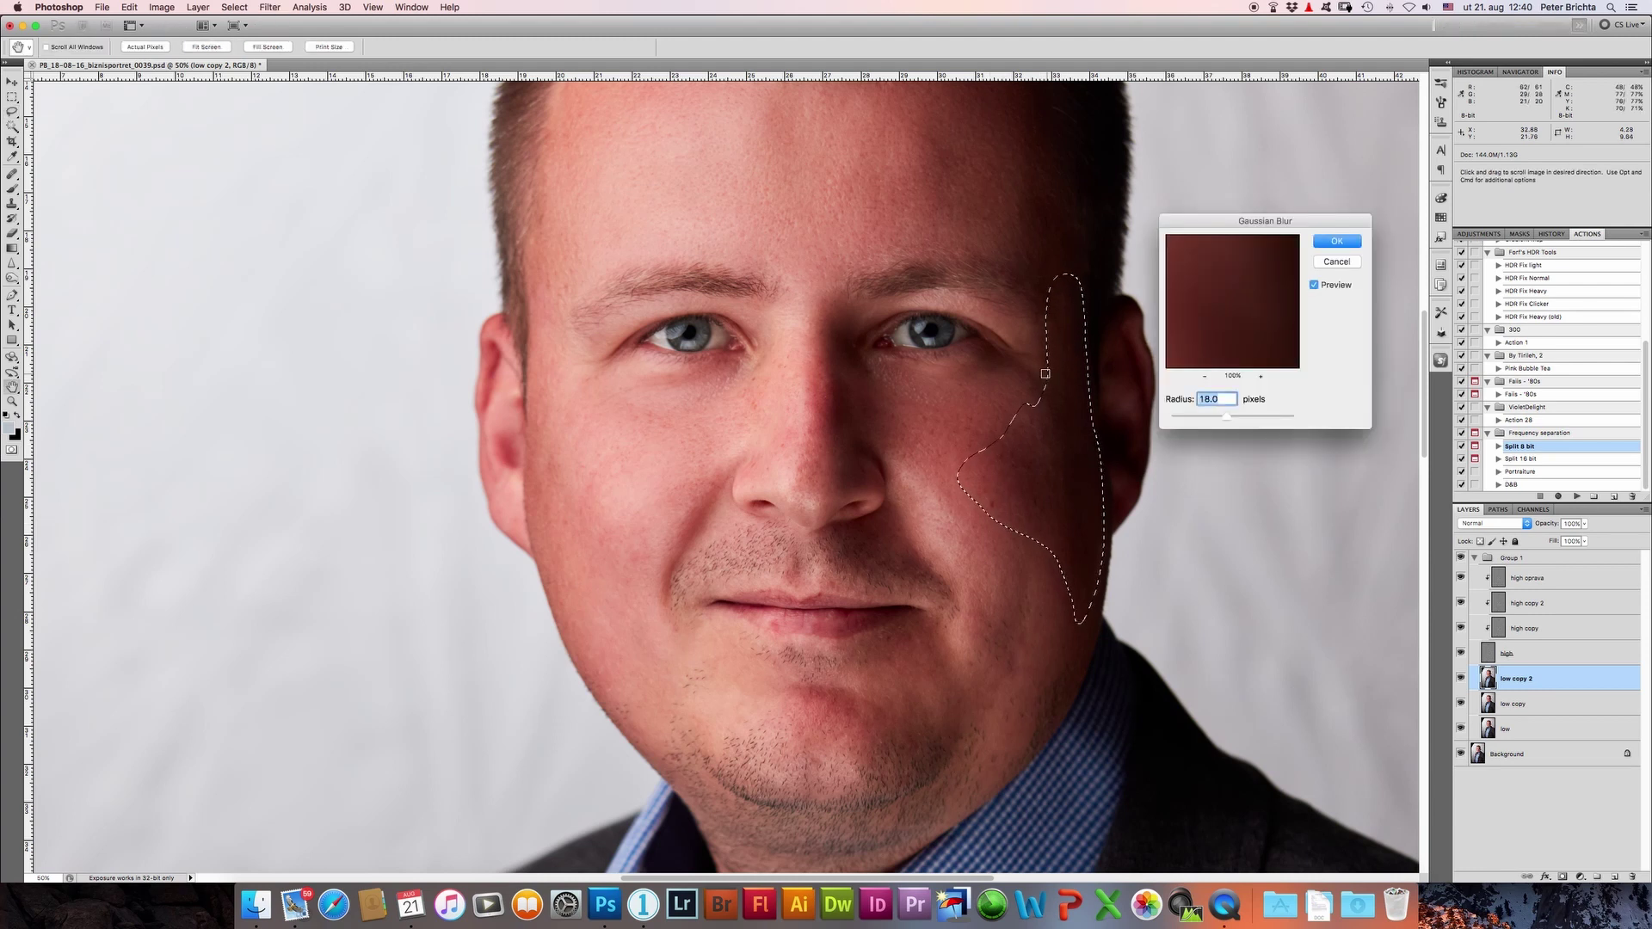
{"action": "key", "text": "Return"}
{"action": "key", "text": "ctrl+d"}
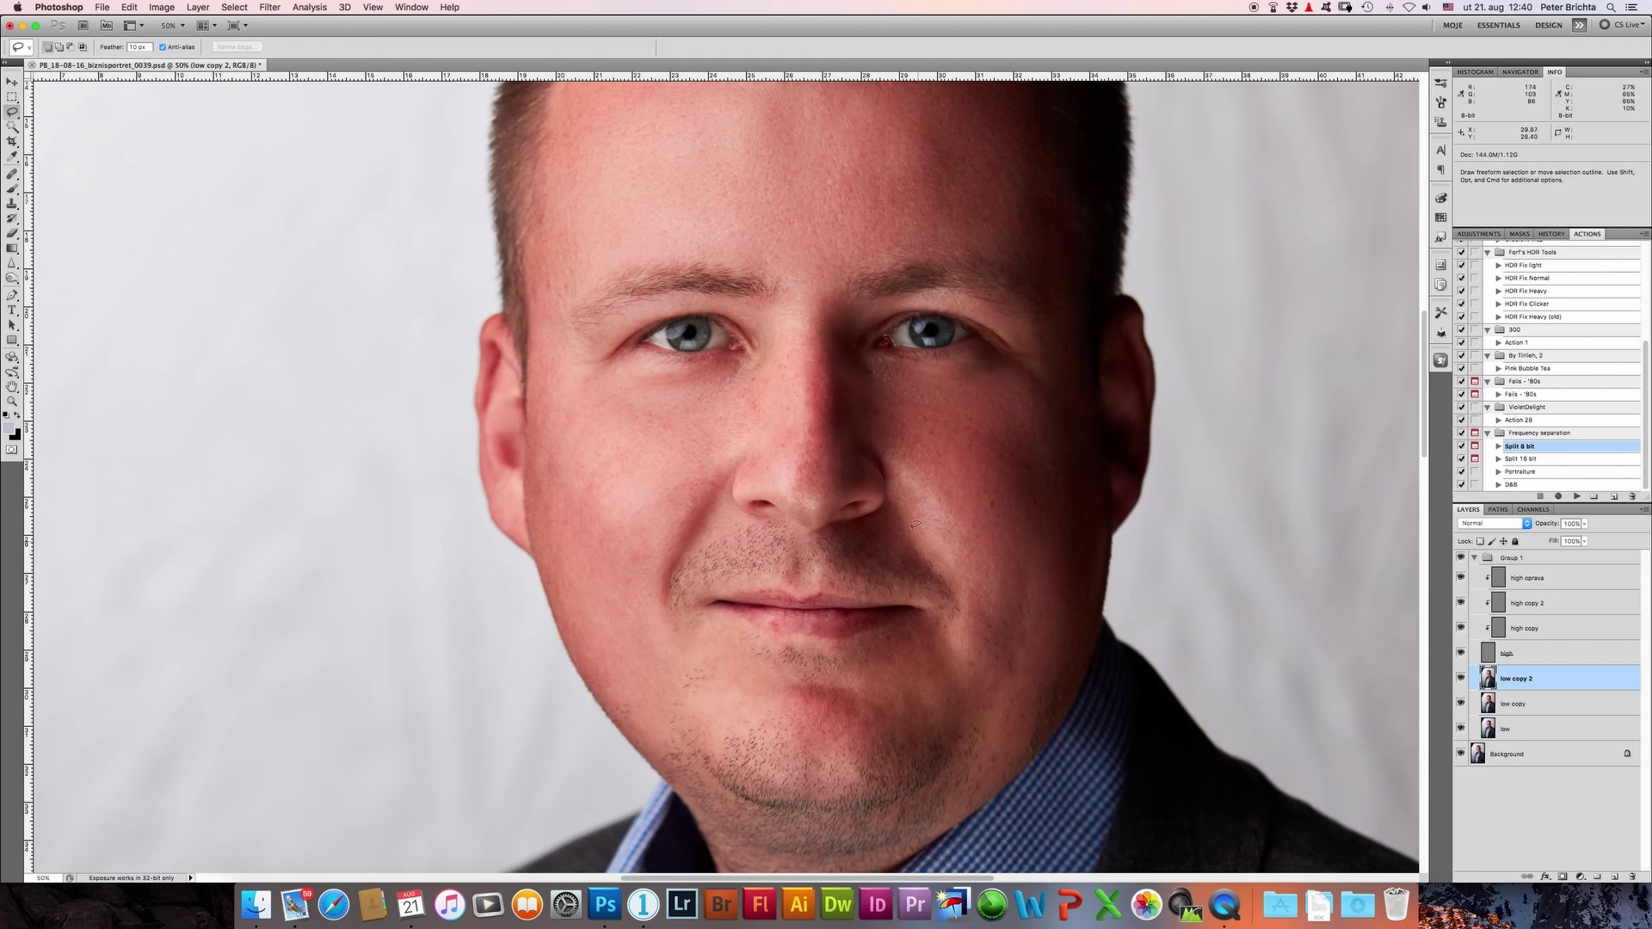
{"action": "left_click_drag", "start_coordinate": [987, 579], "coordinate": [981, 585]}
{"action": "key", "text": "ctrl+alt+f"}
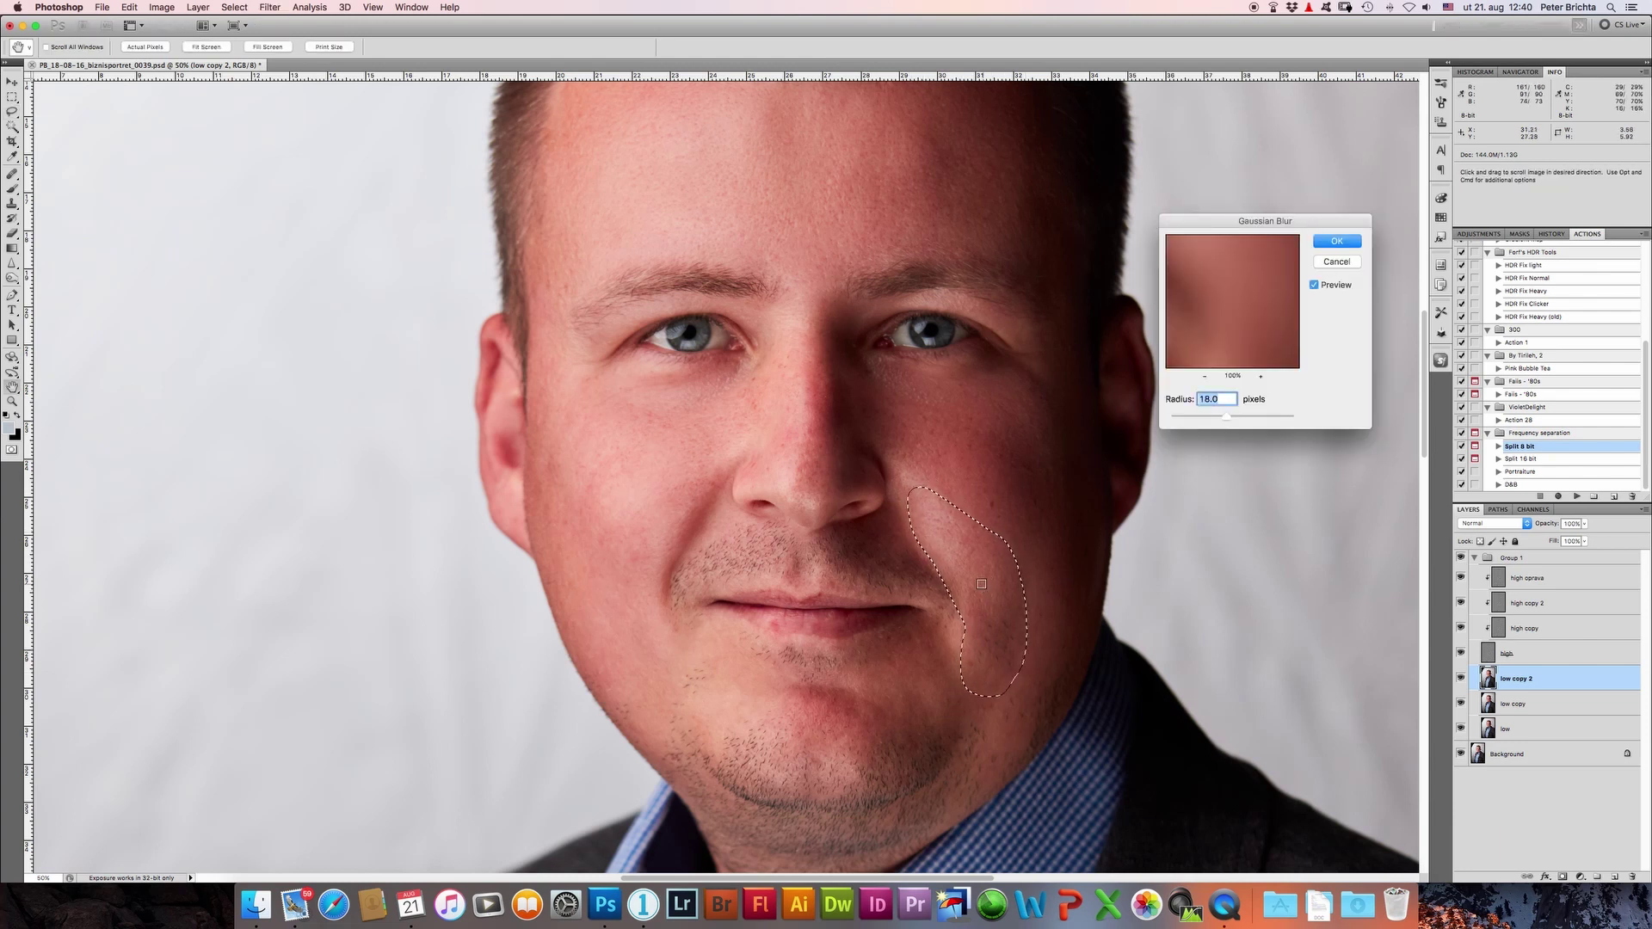
{"action": "key", "text": "Return"}
{"action": "key", "text": "ctrl+d"}
Step: Blur the left cheek along the jawline and a patch beside the nose at 18 pixels
{"action": "left_click_drag", "start_coordinate": [800, 593], "coordinate": [855, 590]}
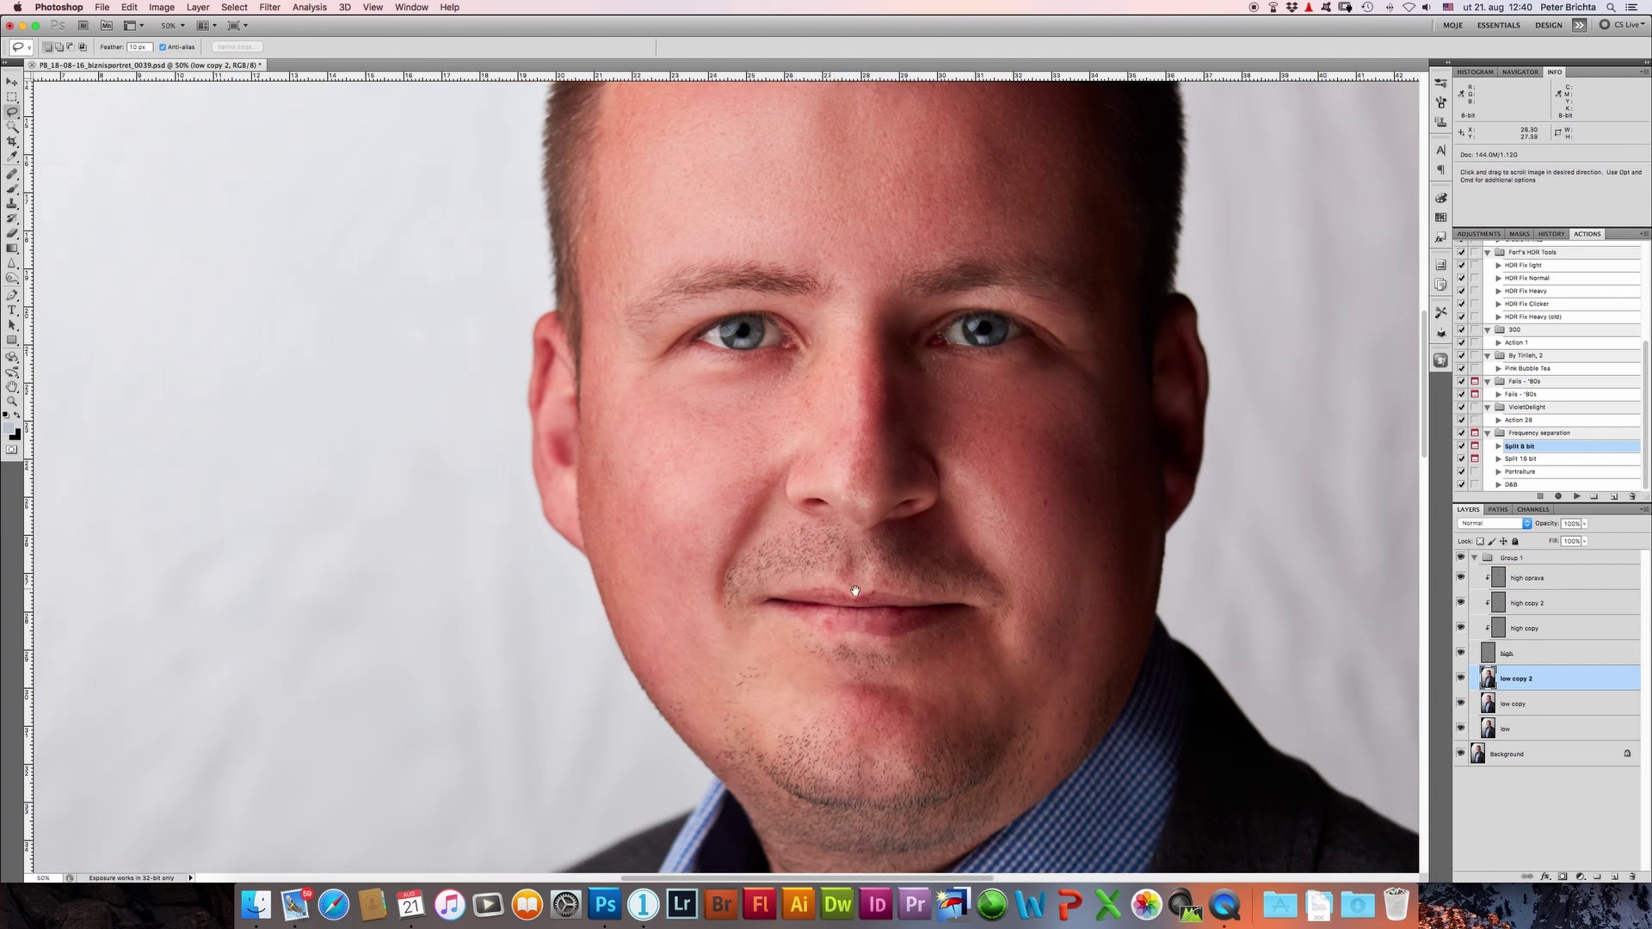
{"action": "scroll", "coordinate": [720, 517], "scroll_direction": "left", "scroll_amount": 5}
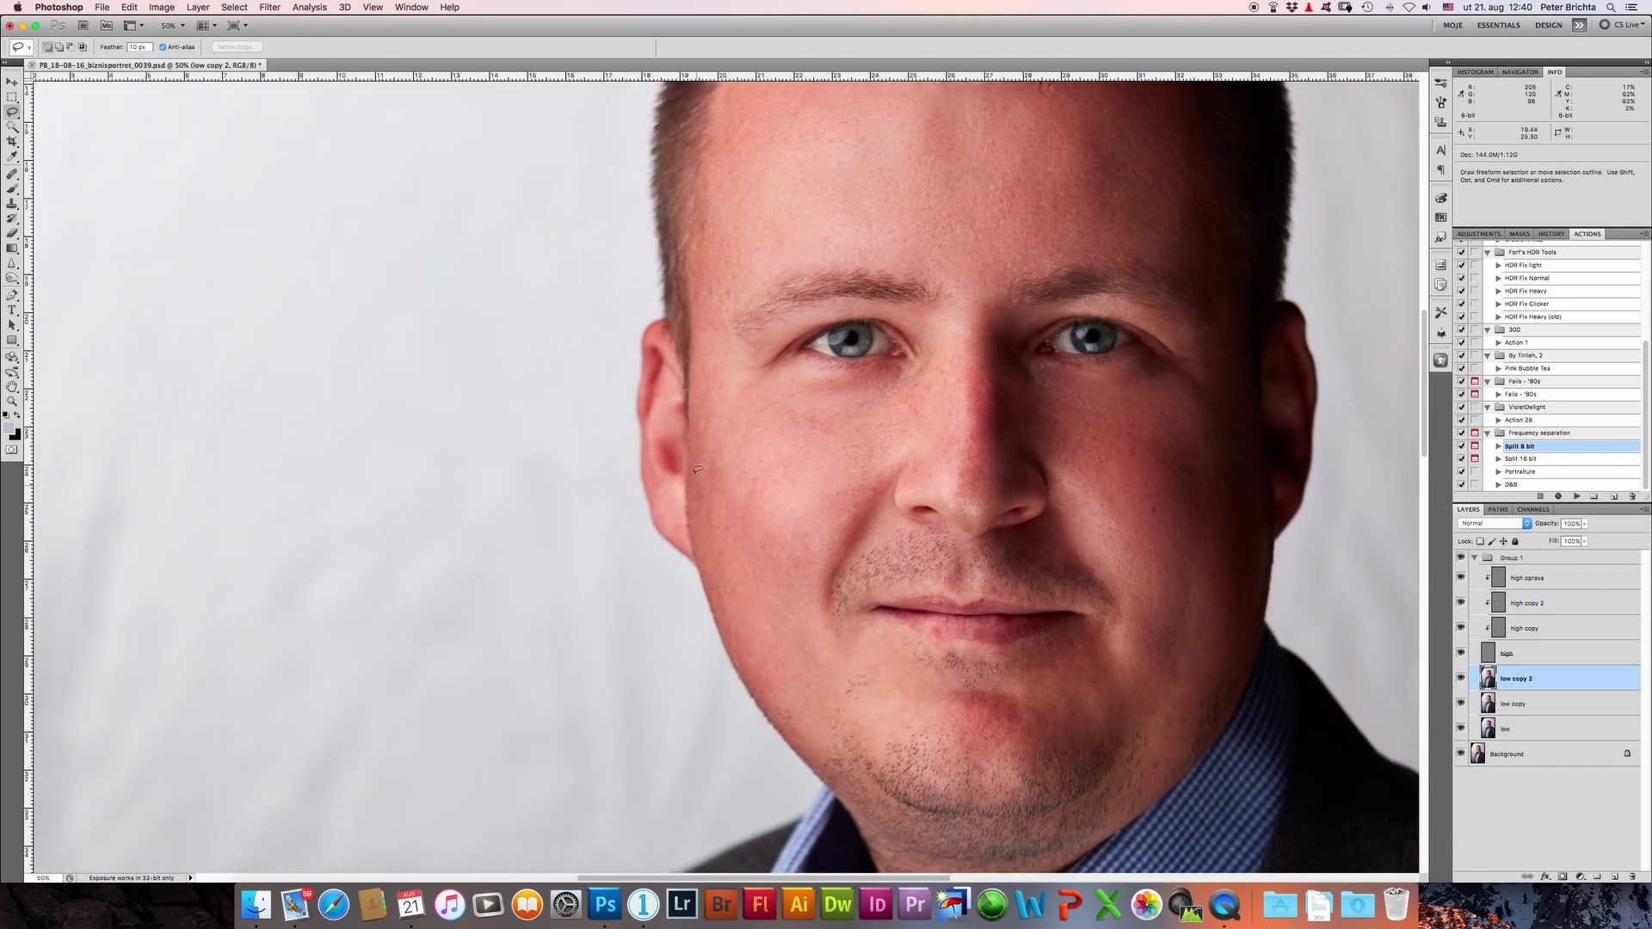
{"action": "left_click_drag", "start_coordinate": [696, 516], "coordinate": [779, 531]}
{"action": "left_click_drag", "start_coordinate": [759, 667], "coordinate": [716, 578]}
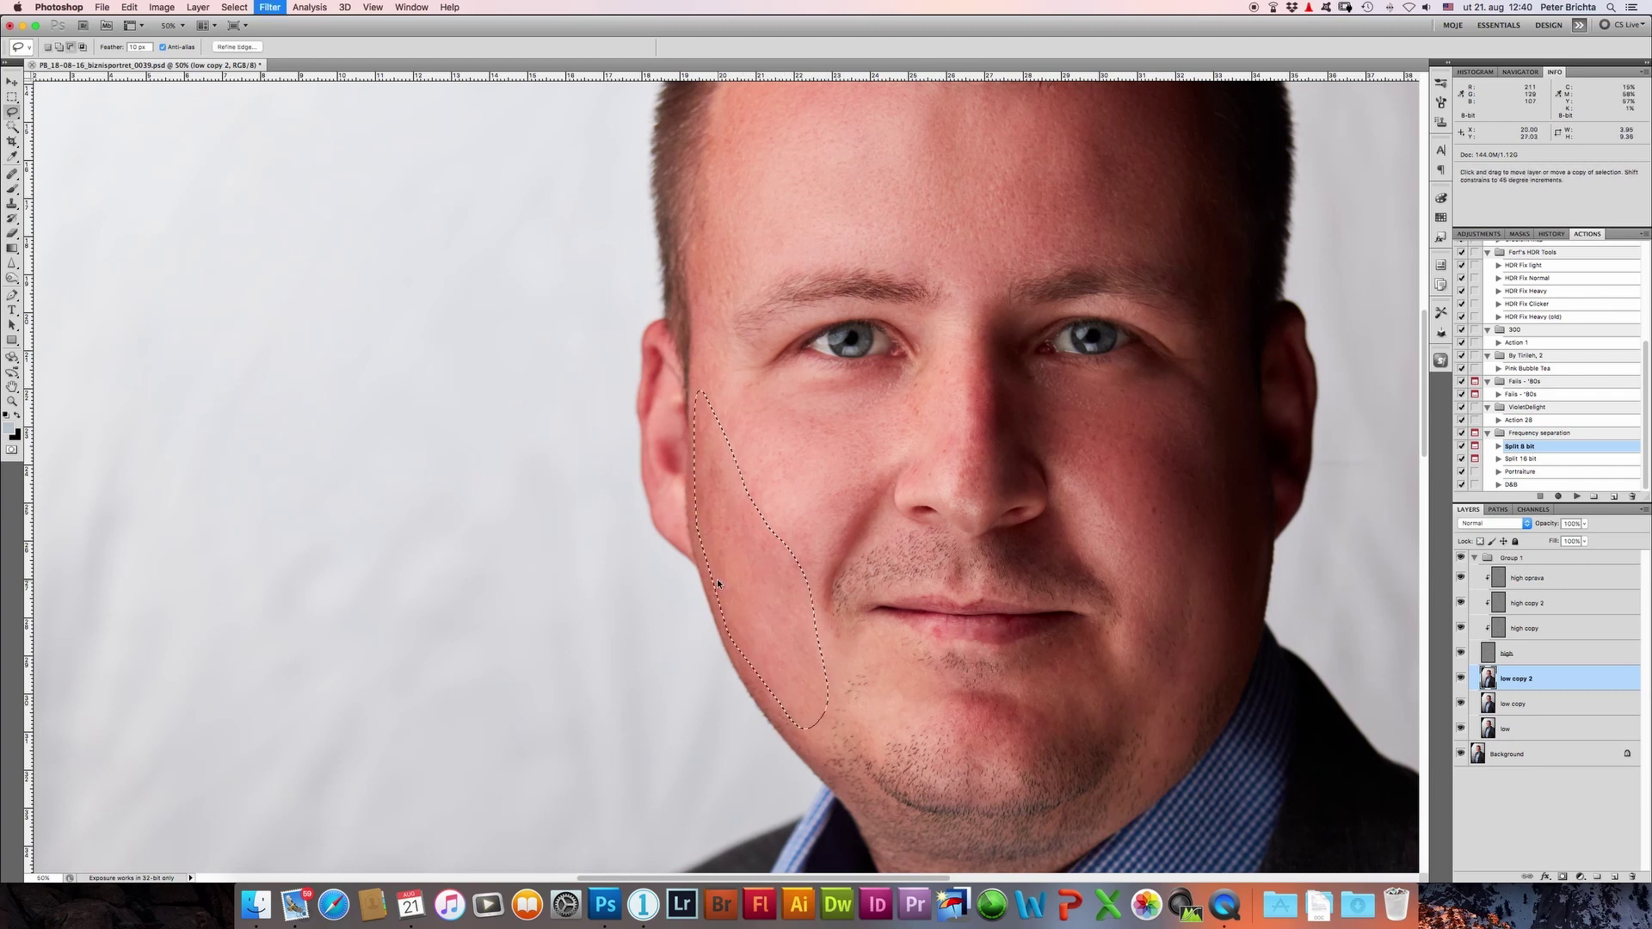
{"action": "key", "text": "ctrl+alt+f"}
{"action": "key", "text": "Return"}
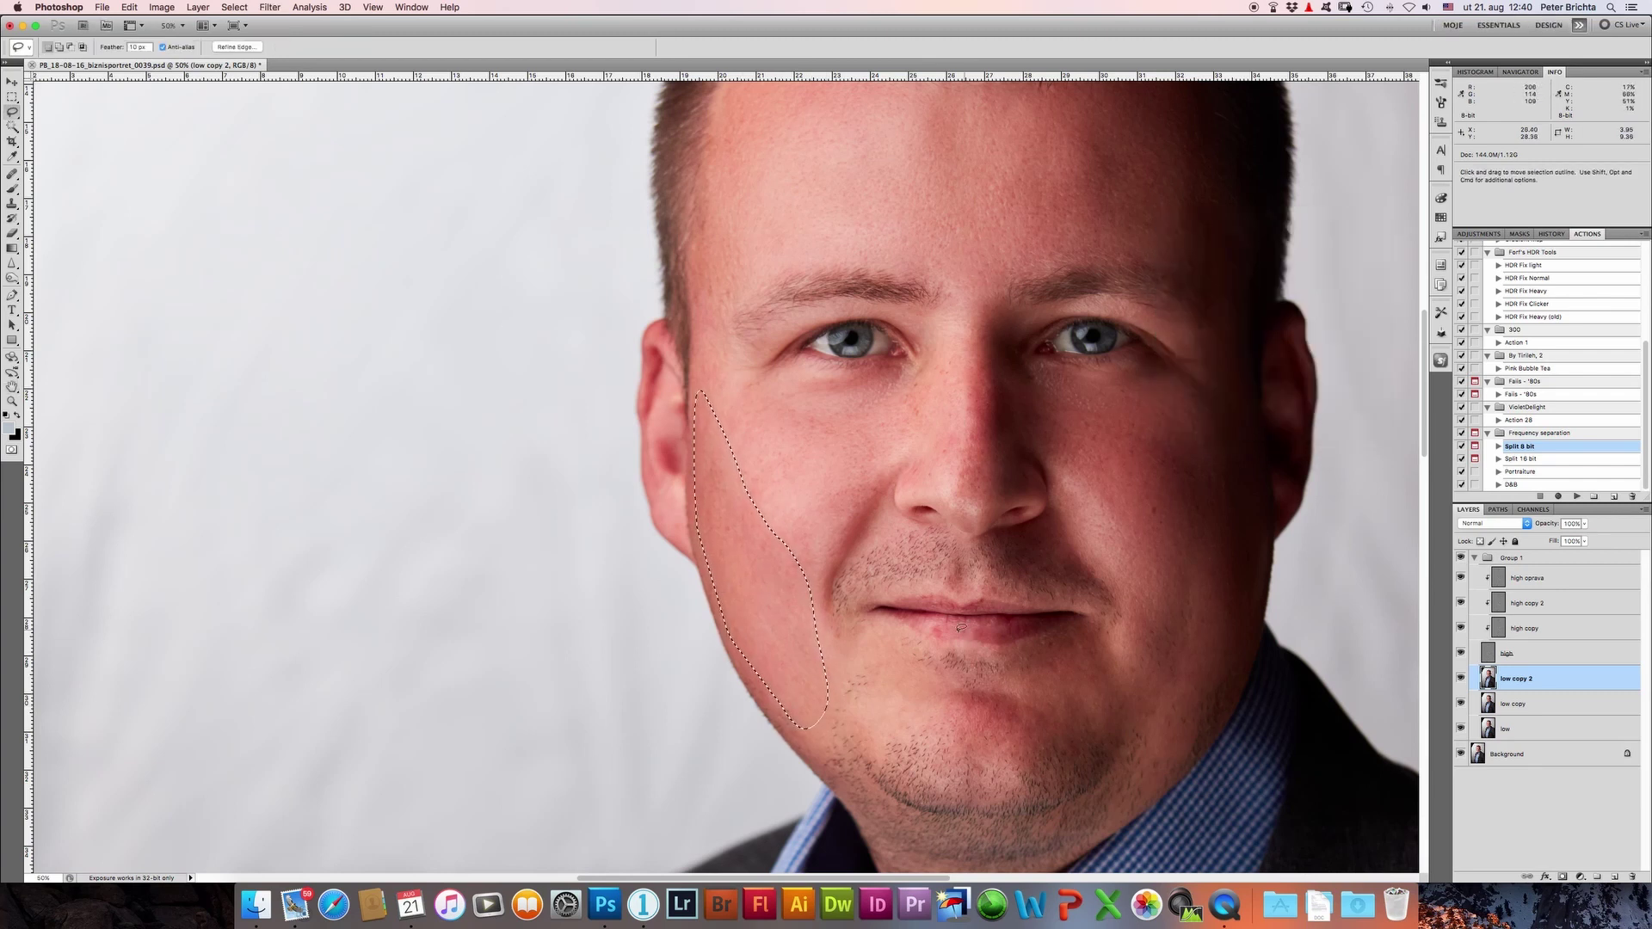
{"action": "key", "text": "ctrl+d"}
{"action": "mouse_move", "coordinate": [790, 525]}
{"action": "left_mouse_down"}
{"action": "mouse_move", "coordinate": [836, 479]}
{"action": "mouse_move", "coordinate": [740, 484]}
{"action": "left_mouse_up"}
{"action": "key", "text": "ctrl+alt+f"}
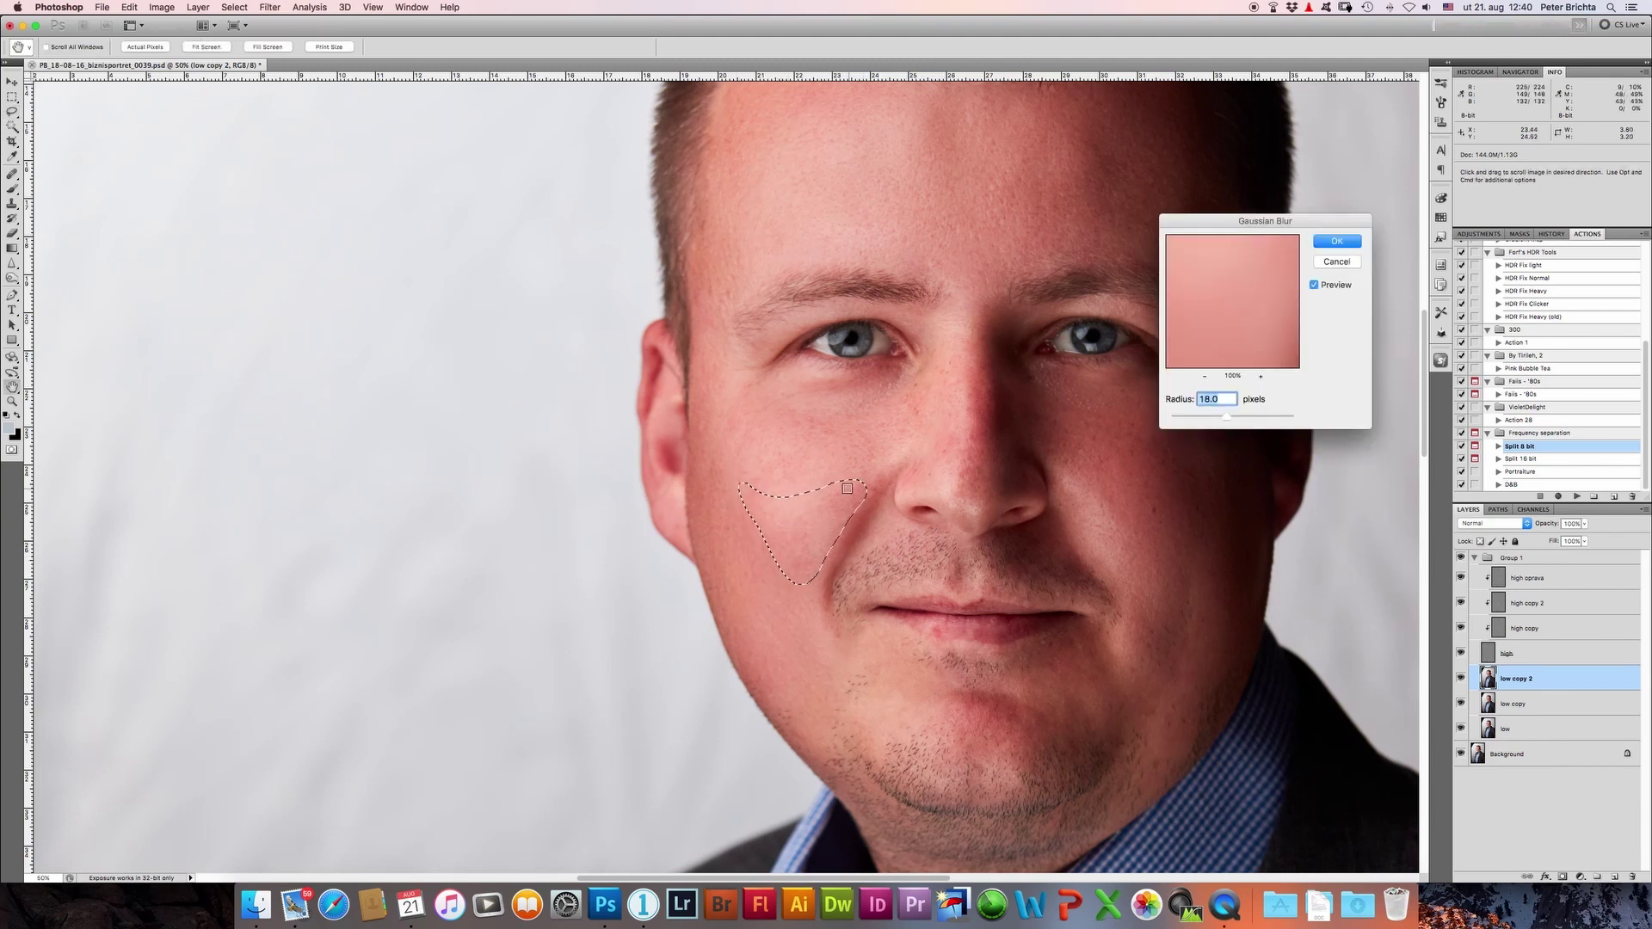
{"action": "key", "text": "Return"}
{"action": "key", "text": "ctrl+d"}
Step: Blur a patch on the chin with the 18-pixel Gaussian Blur
{"action": "left_click_drag", "start_coordinate": [874, 747], "coordinate": [934, 699]}
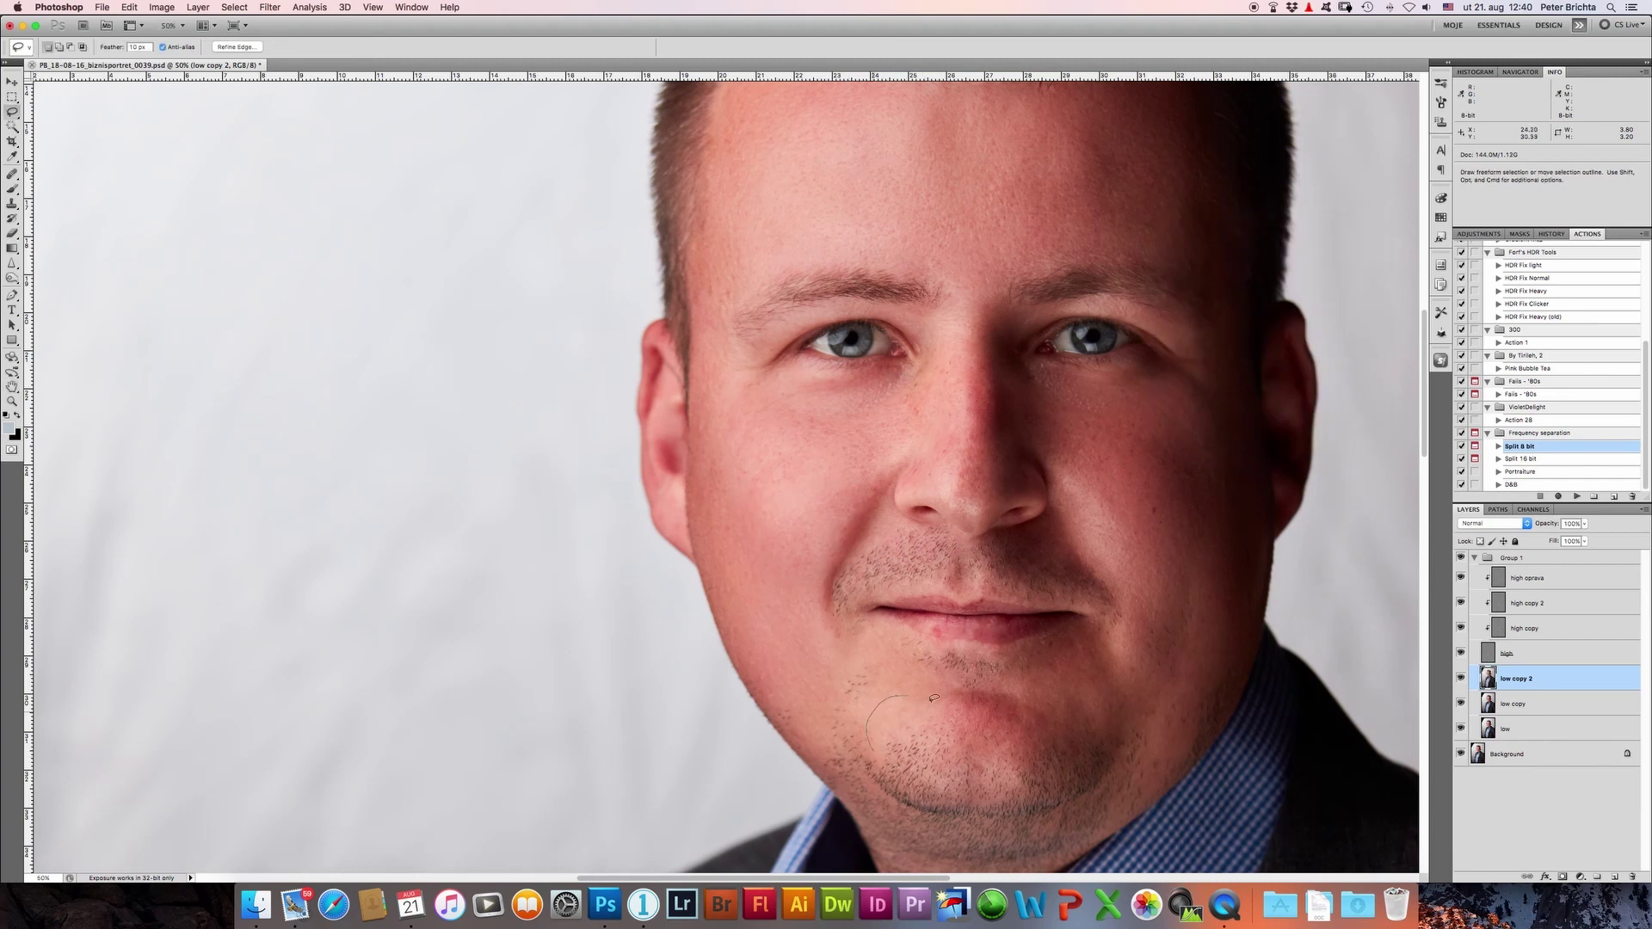
{"action": "left_click_drag", "start_coordinate": [1089, 703], "coordinate": [885, 769]}
{"action": "key", "text": "ctrl+d"}
{"action": "left_click_drag", "start_coordinate": [902, 725], "coordinate": [885, 749]}
{"action": "key", "text": "ctrl+alt+f"}
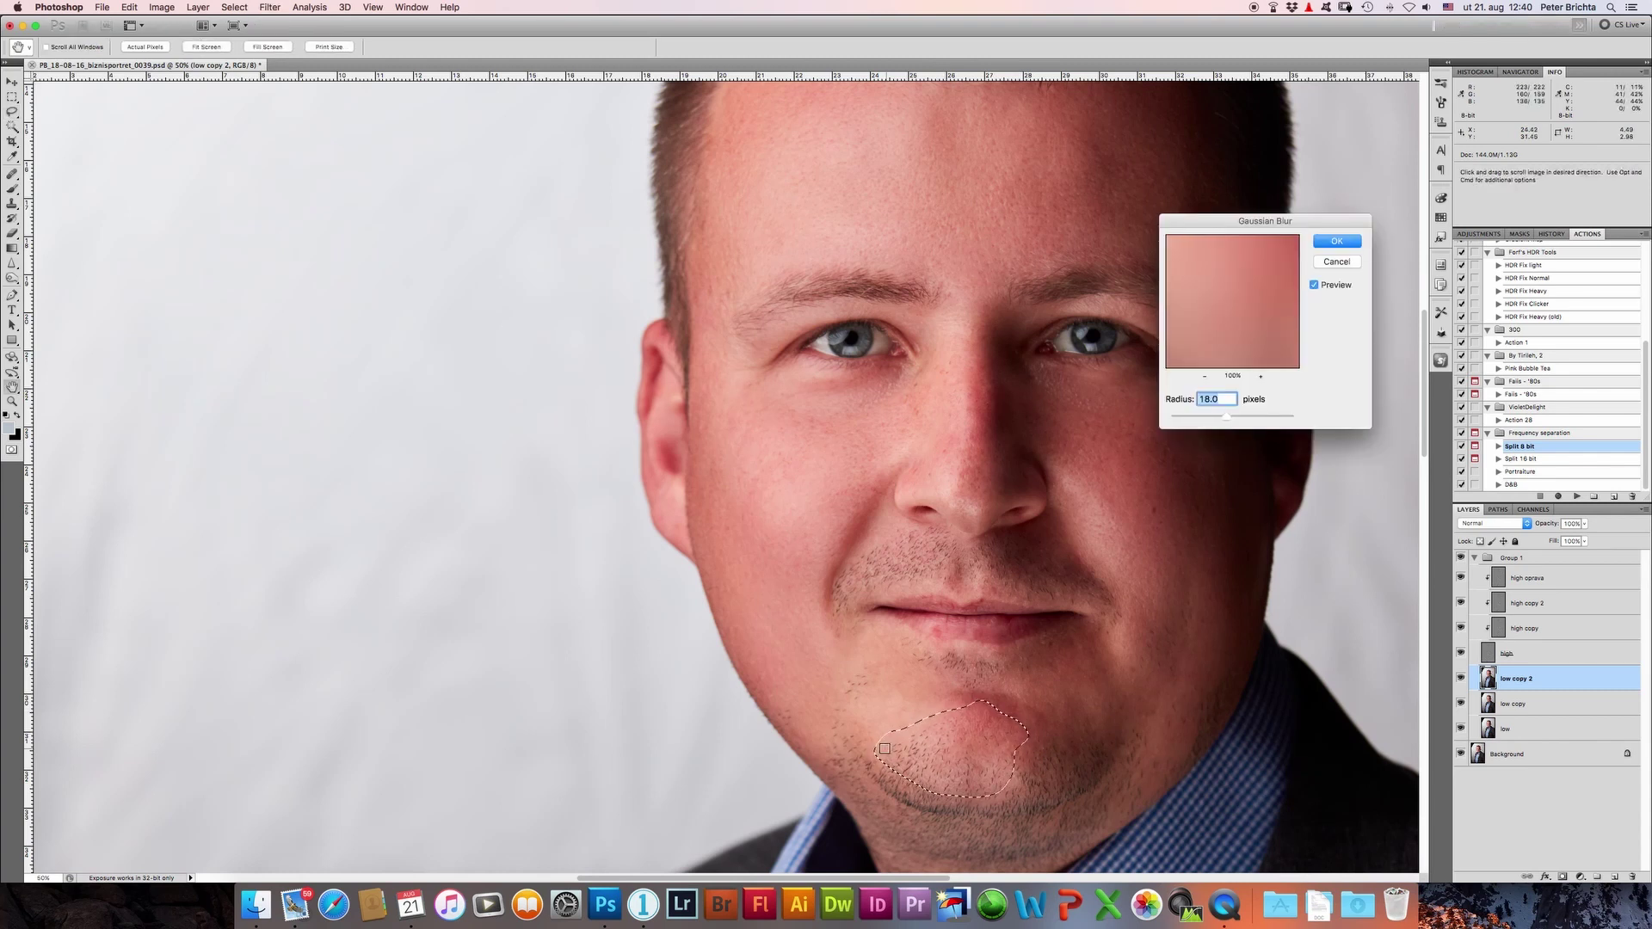
{"action": "key", "text": "Return"}
{"action": "key", "text": "ctrl+d"}
Step: Blur the areas beside the mouth and near its corner, then dismiss the selection warning
{"action": "left_click_drag", "start_coordinate": [831, 687], "coordinate": [870, 639]}
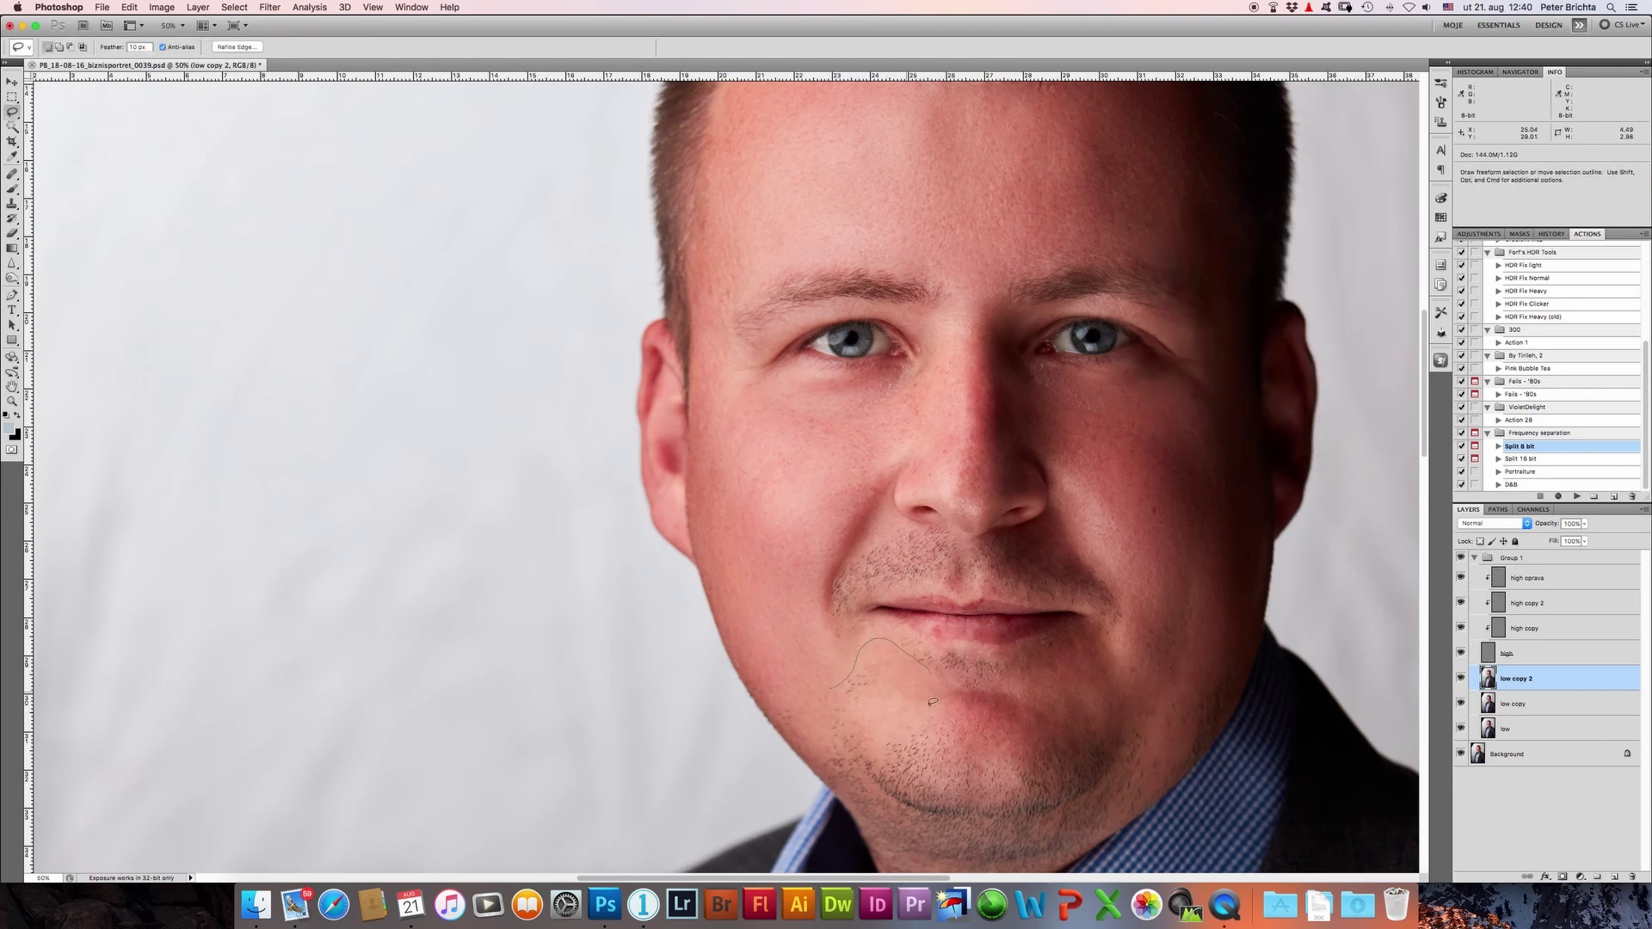
{"action": "left_click_drag", "start_coordinate": [933, 702], "coordinate": [861, 730]}
{"action": "key", "text": "ctrl+alt+f"}
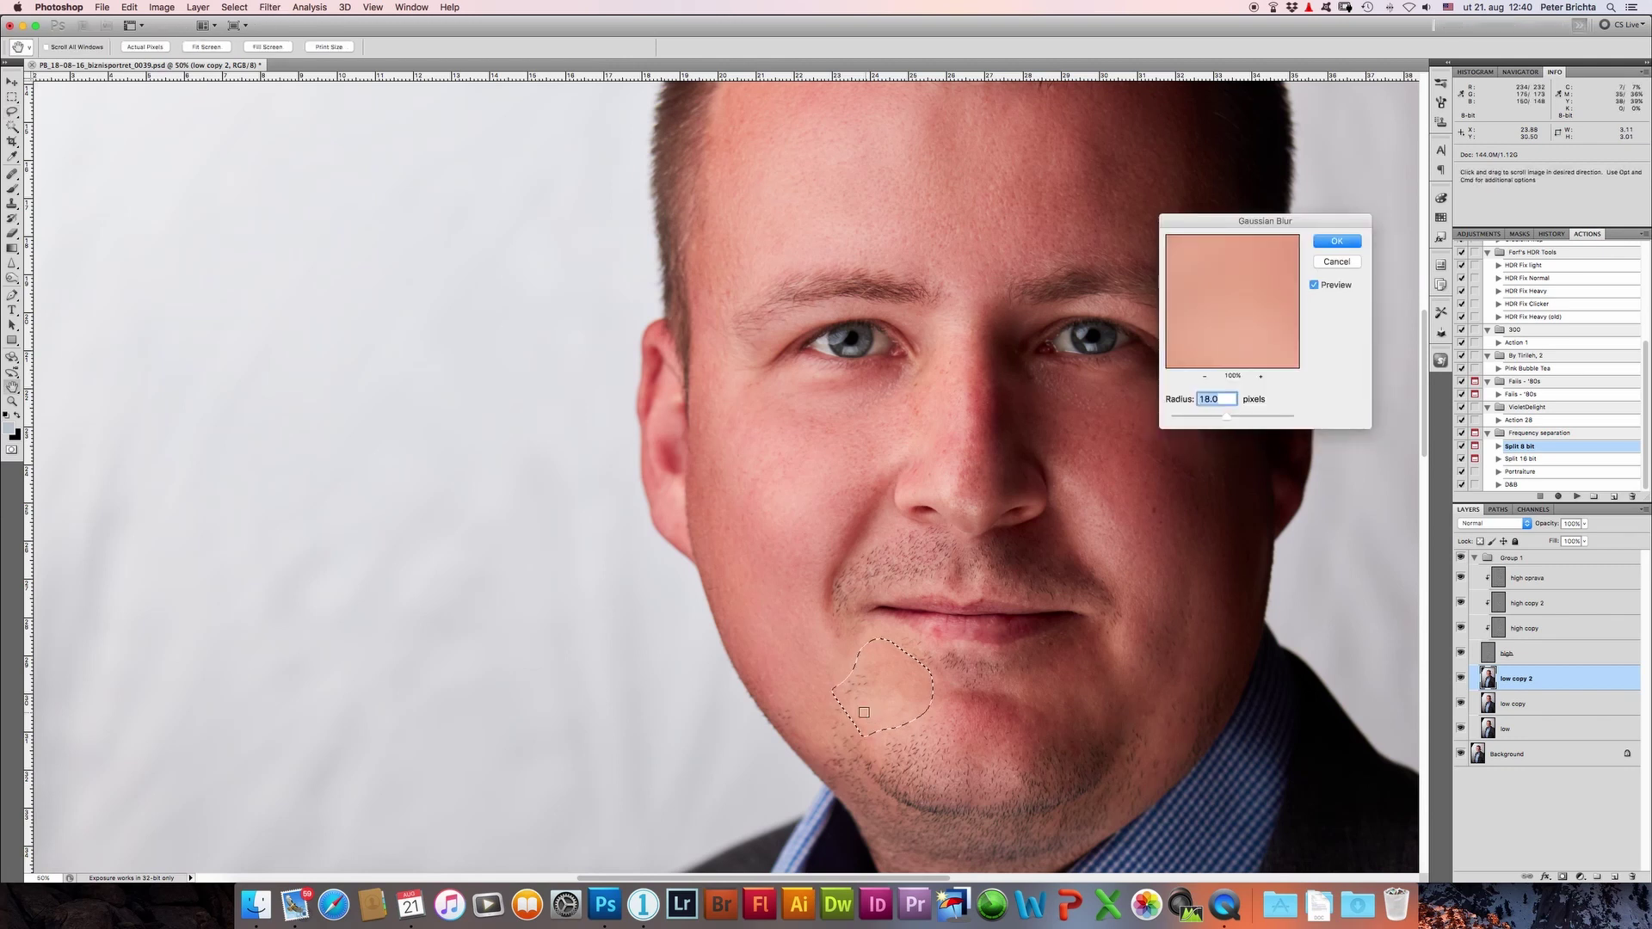
{"action": "key", "text": "Return"}
{"action": "key", "text": "ctrl+d"}
{"action": "mouse_move", "coordinate": [1039, 665]}
{"action": "left_mouse_down"}
{"action": "mouse_move", "coordinate": [1119, 733]}
{"action": "mouse_move", "coordinate": [1018, 699]}
{"action": "left_mouse_up"}
{"action": "key", "text": "ctrl+alt+f"}
{"action": "key", "text": "Return"}
{"action": "left_click_drag", "start_coordinate": [950, 540], "coordinate": [945, 533]}
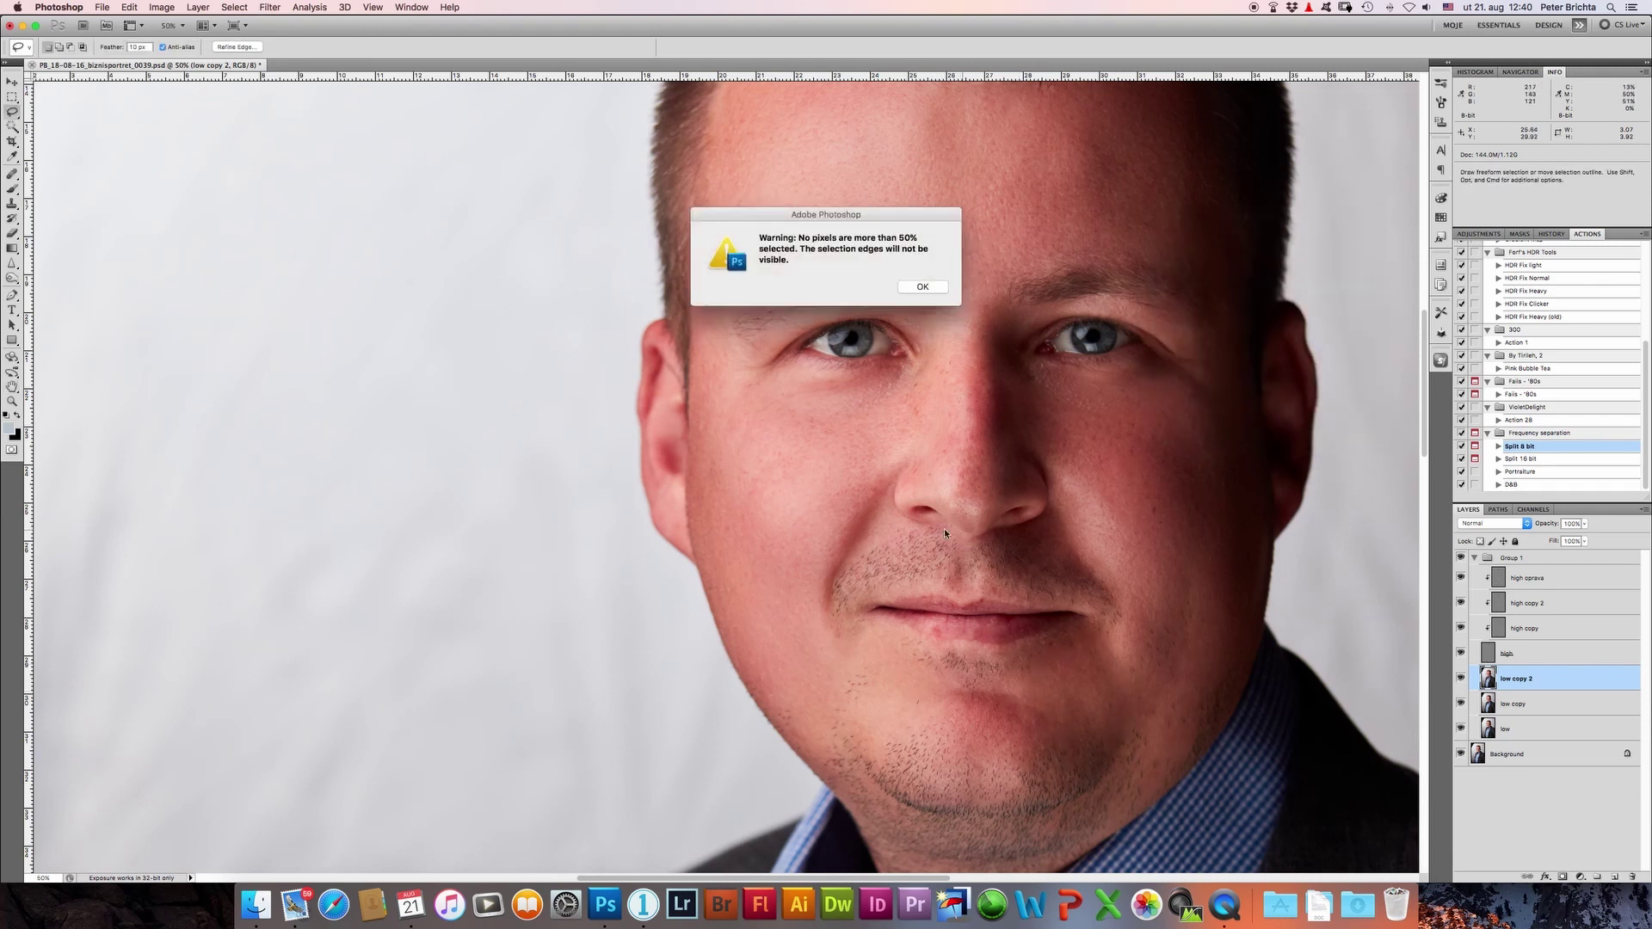
{"action": "left_click", "coordinate": [921, 287]}
Step: Give the skin under the chin a 25-pixel Gaussian Blur, then pan back up to the face
{"action": "left_click_drag", "start_coordinate": [954, 831], "coordinate": [920, 531]}
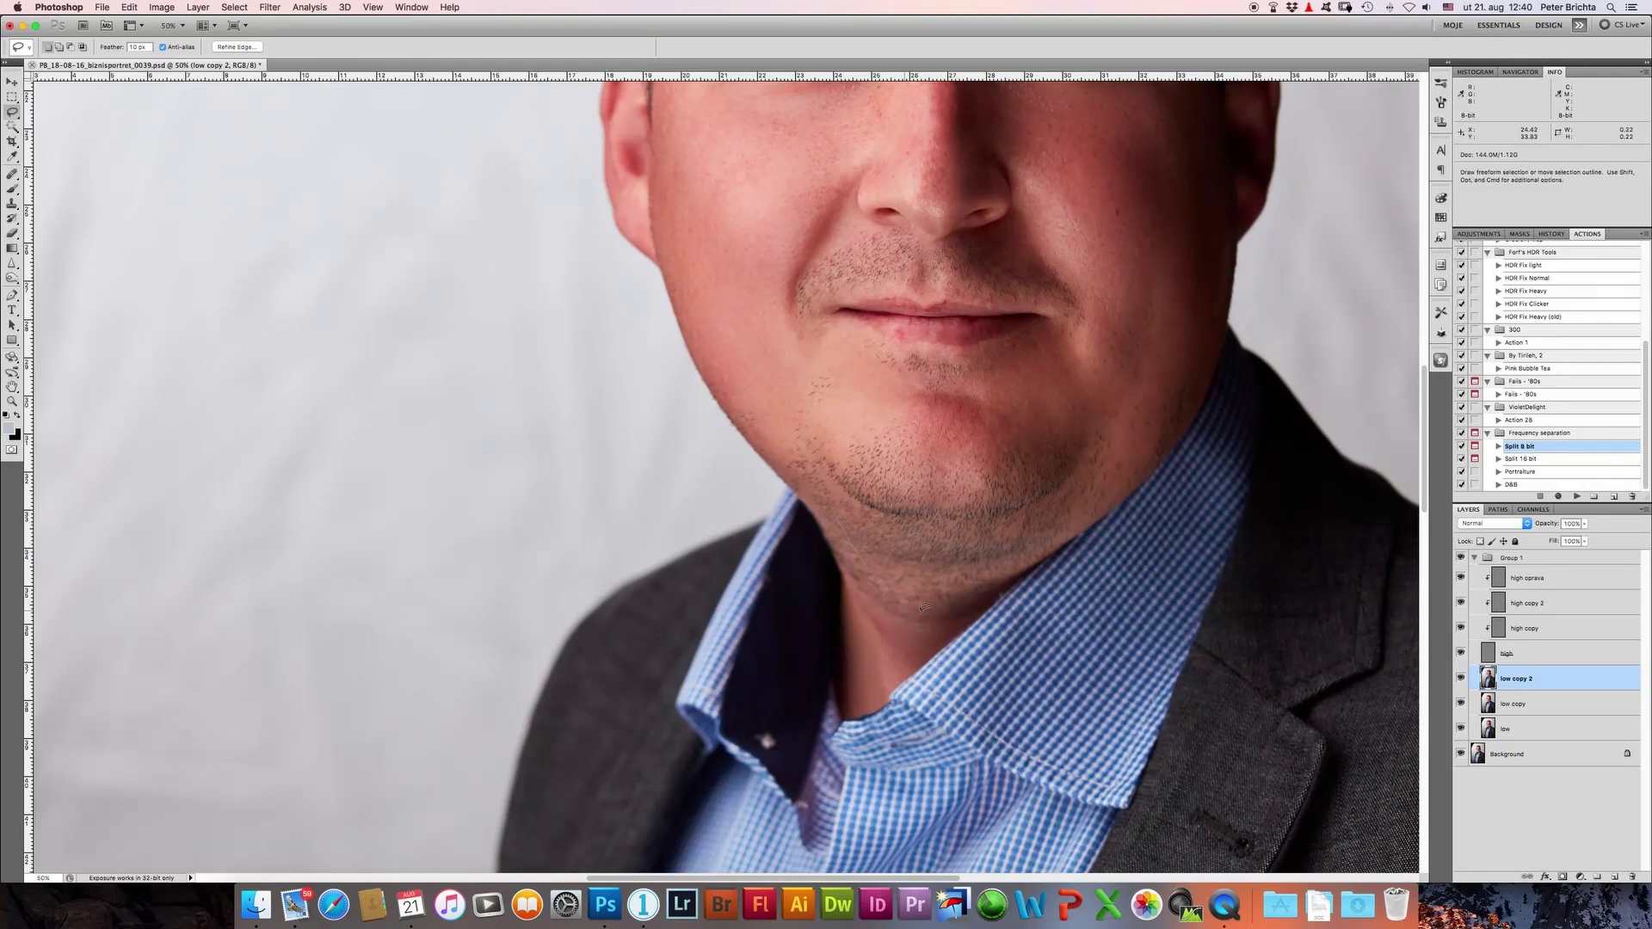
{"action": "left_click_drag", "start_coordinate": [1030, 527], "coordinate": [1033, 538]}
{"action": "key", "text": "super+alt+f"}
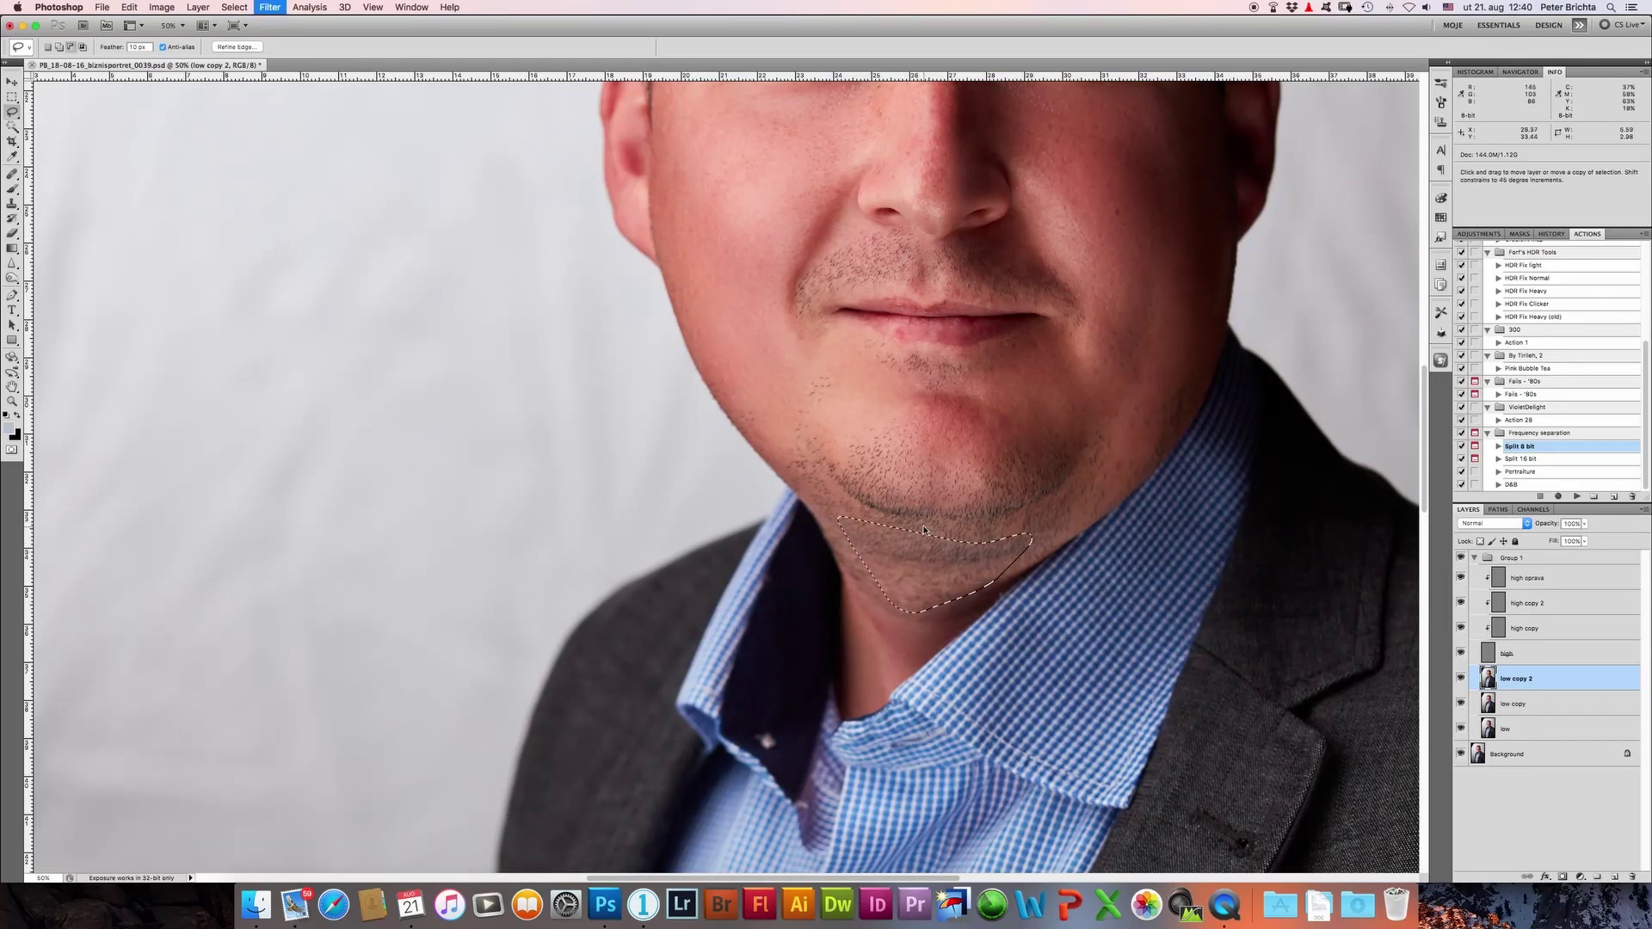
{"action": "key", "text": "Return"}
{"action": "key", "text": "super+d"}
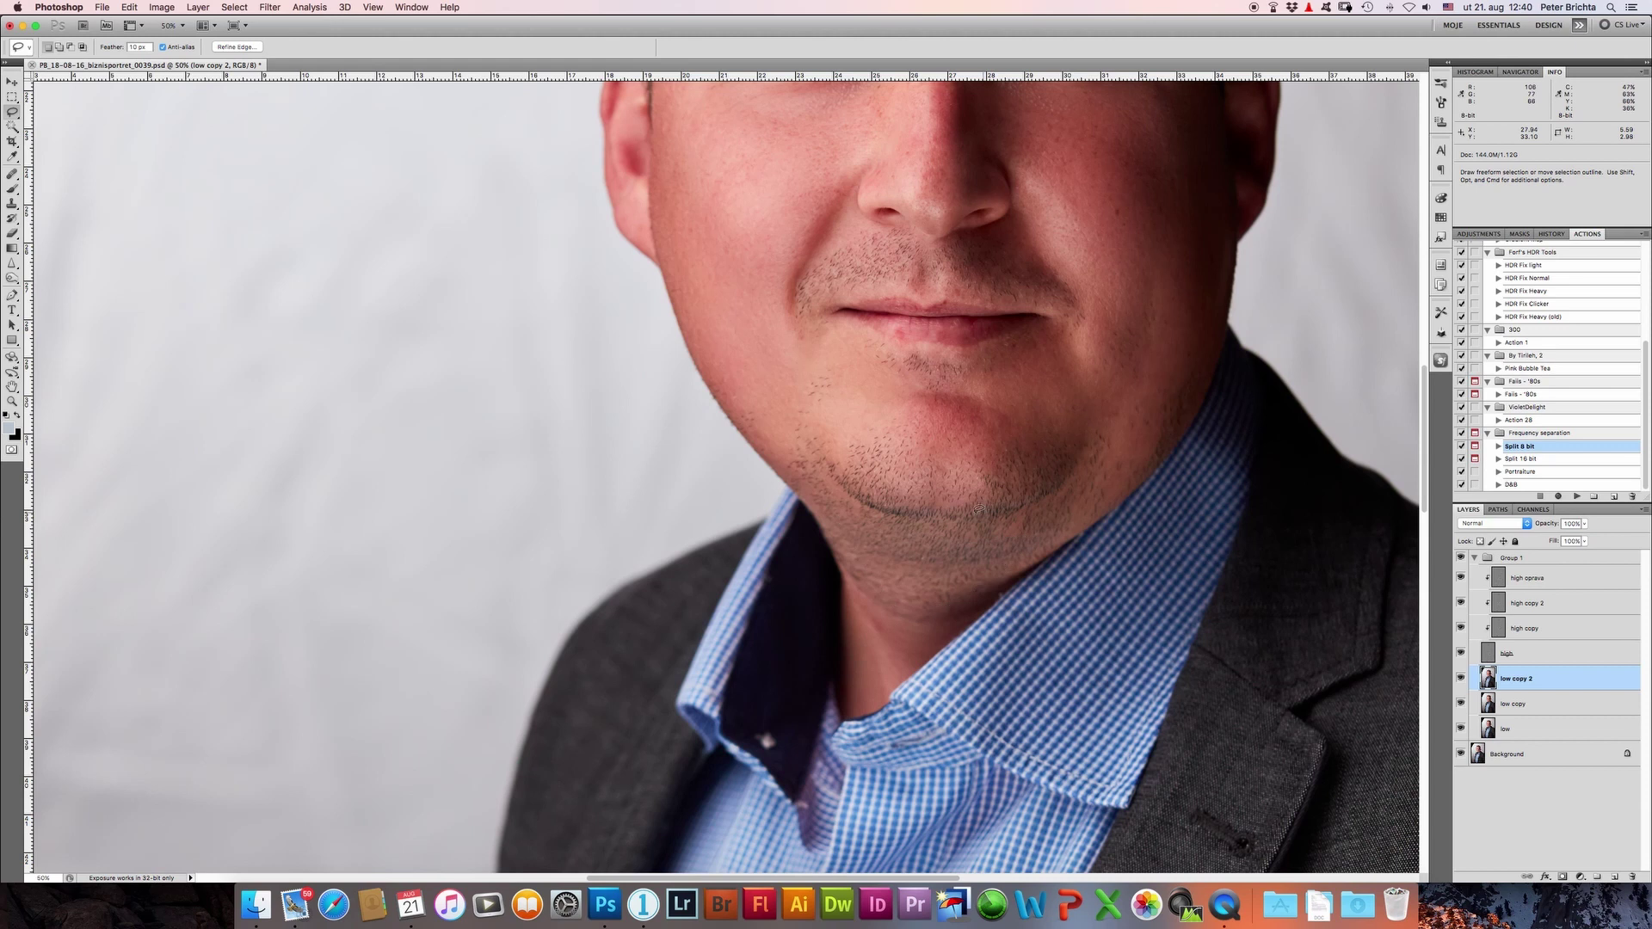
{"action": "left_click_drag", "start_coordinate": [944, 398], "coordinate": [1017, 470]}
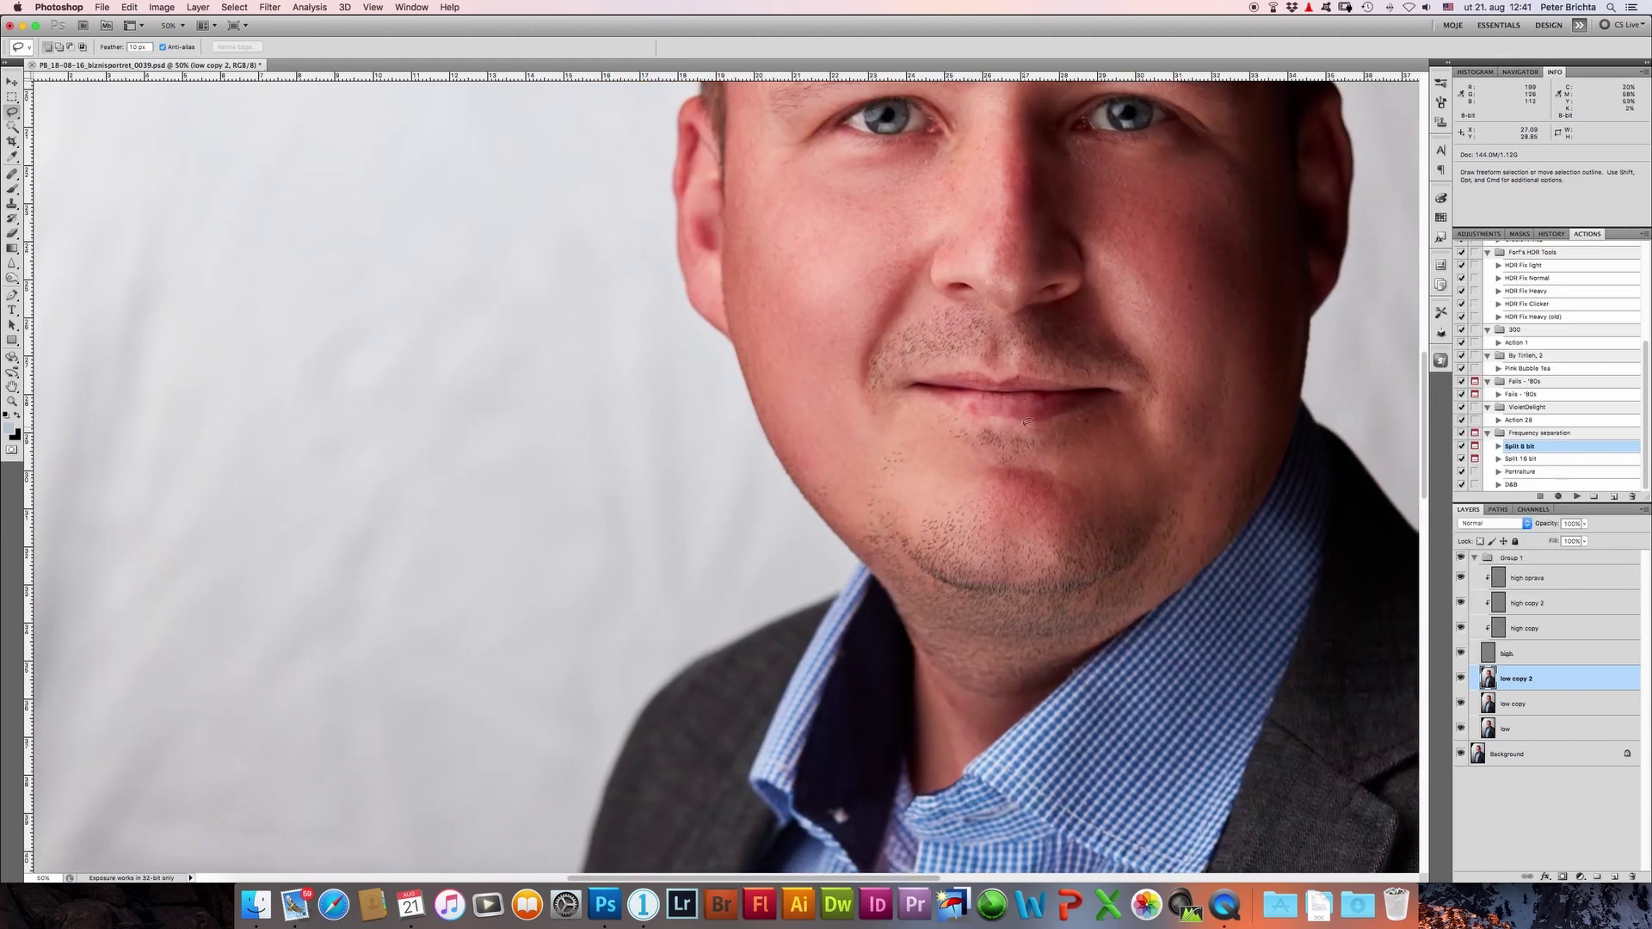
Step: Duplicate into a low copy 3 layer and blend a sampled skin tone across the chin with the Mixer Brush
{"action": "key", "text": "super+j"}
{"action": "key", "text": "b"}
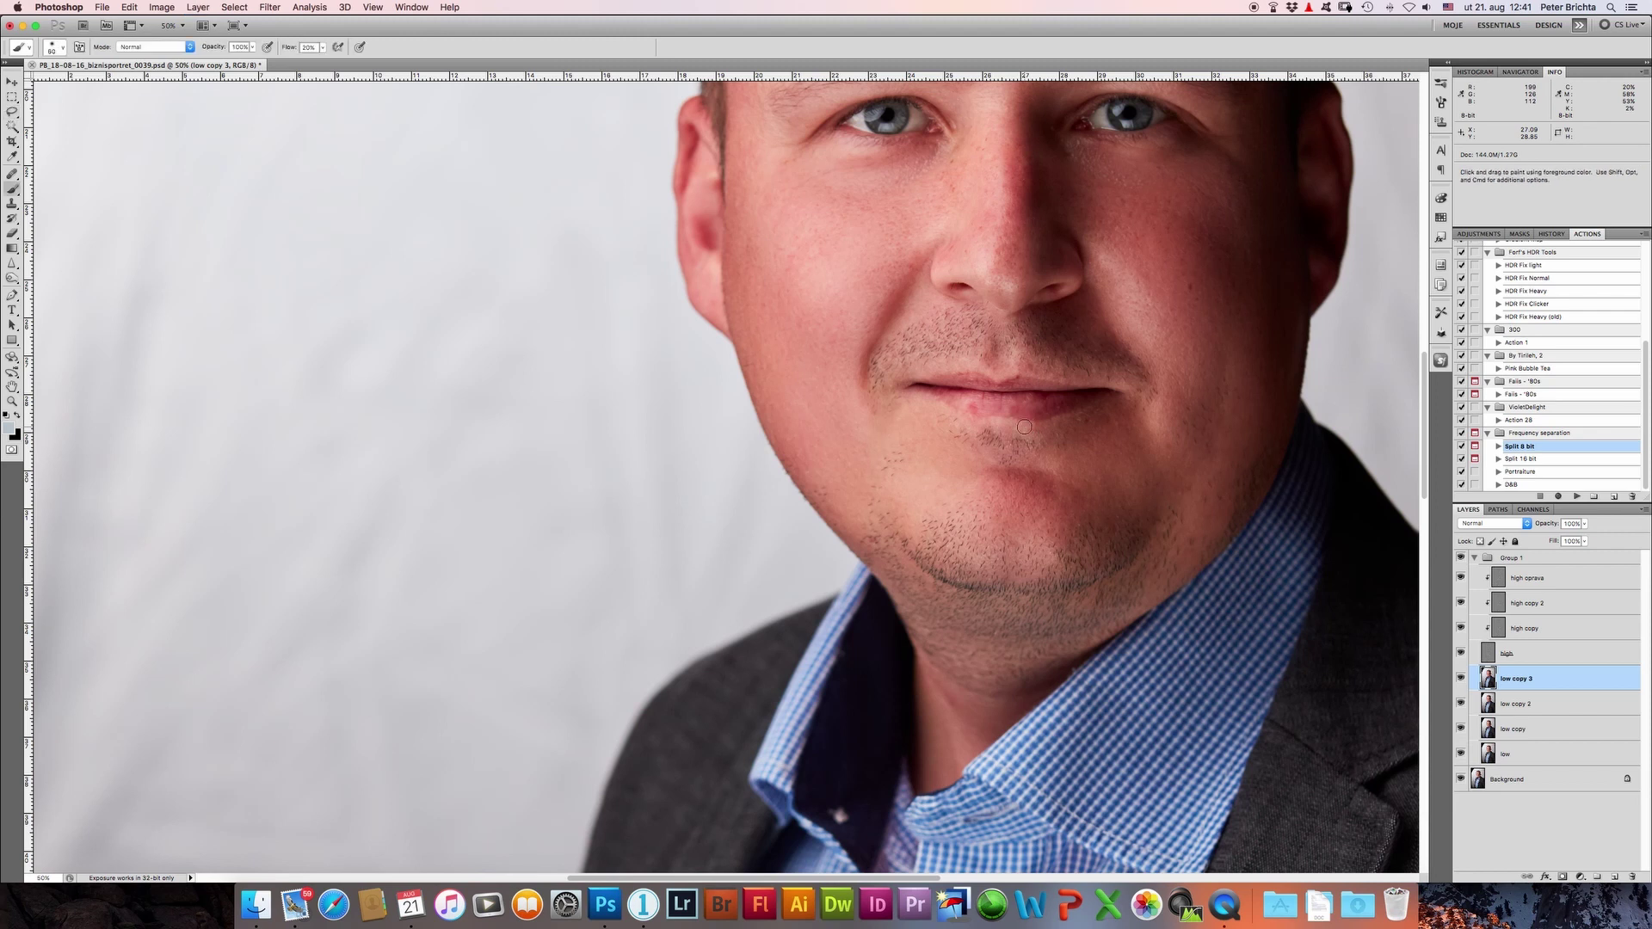
{"action": "left_click_drag", "start_coordinate": [12, 189], "coordinate": [51, 222]}
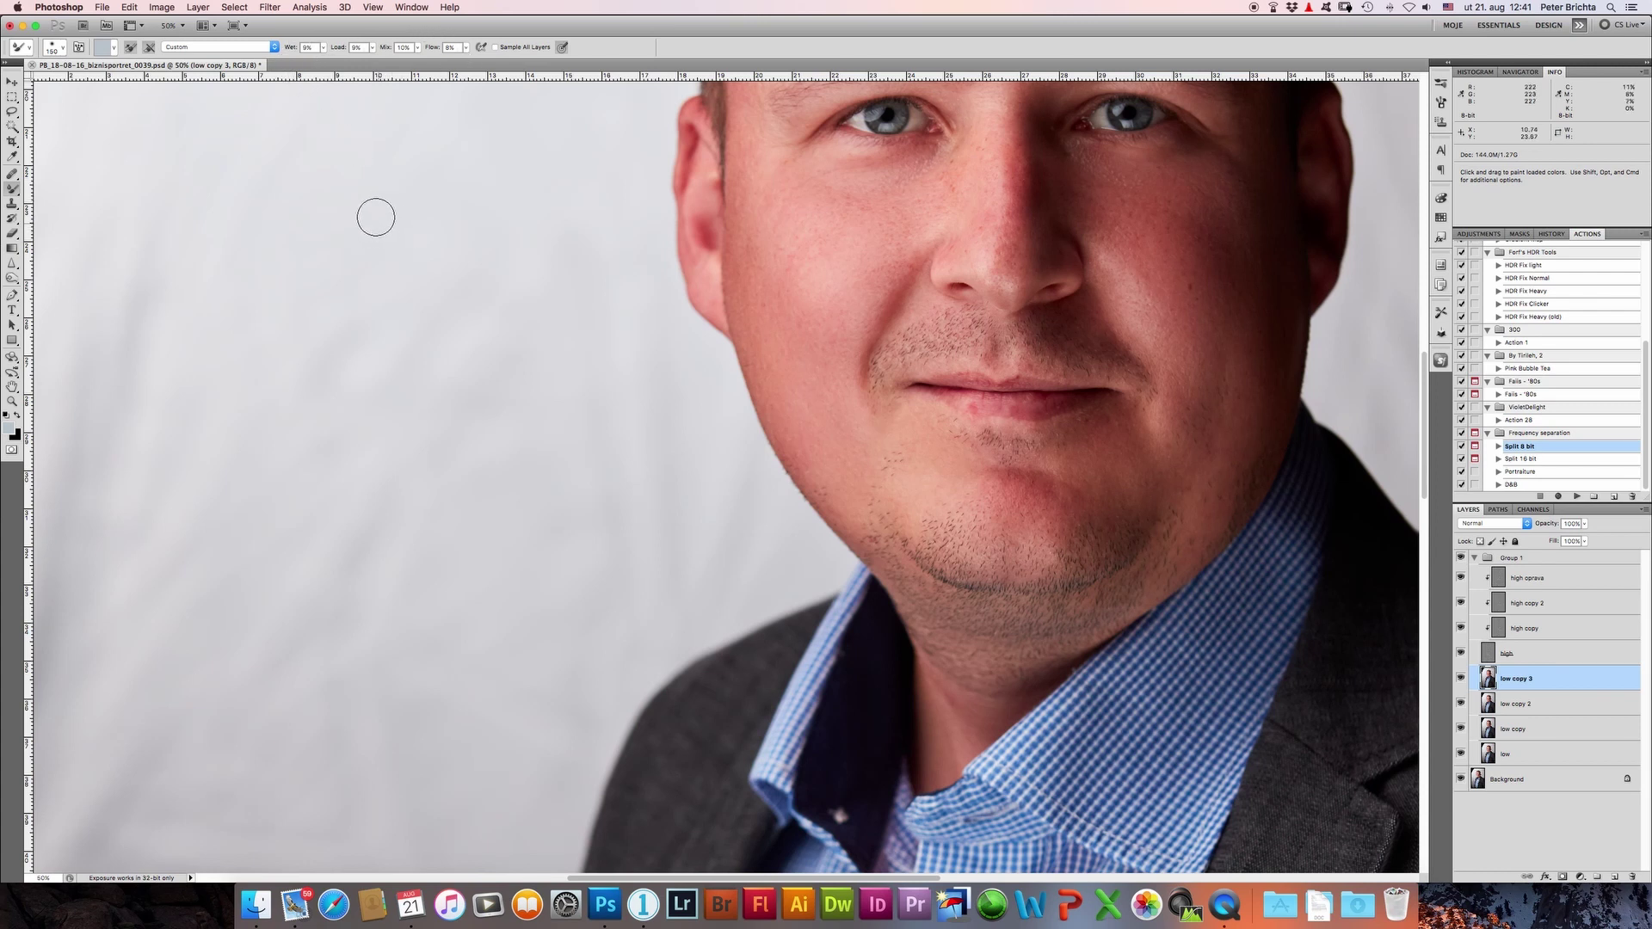
{"action": "left_click", "coordinate": [955, 474], "text": "alt"}
{"action": "left_click_drag", "start_coordinate": [999, 480], "coordinate": [1055, 493]}
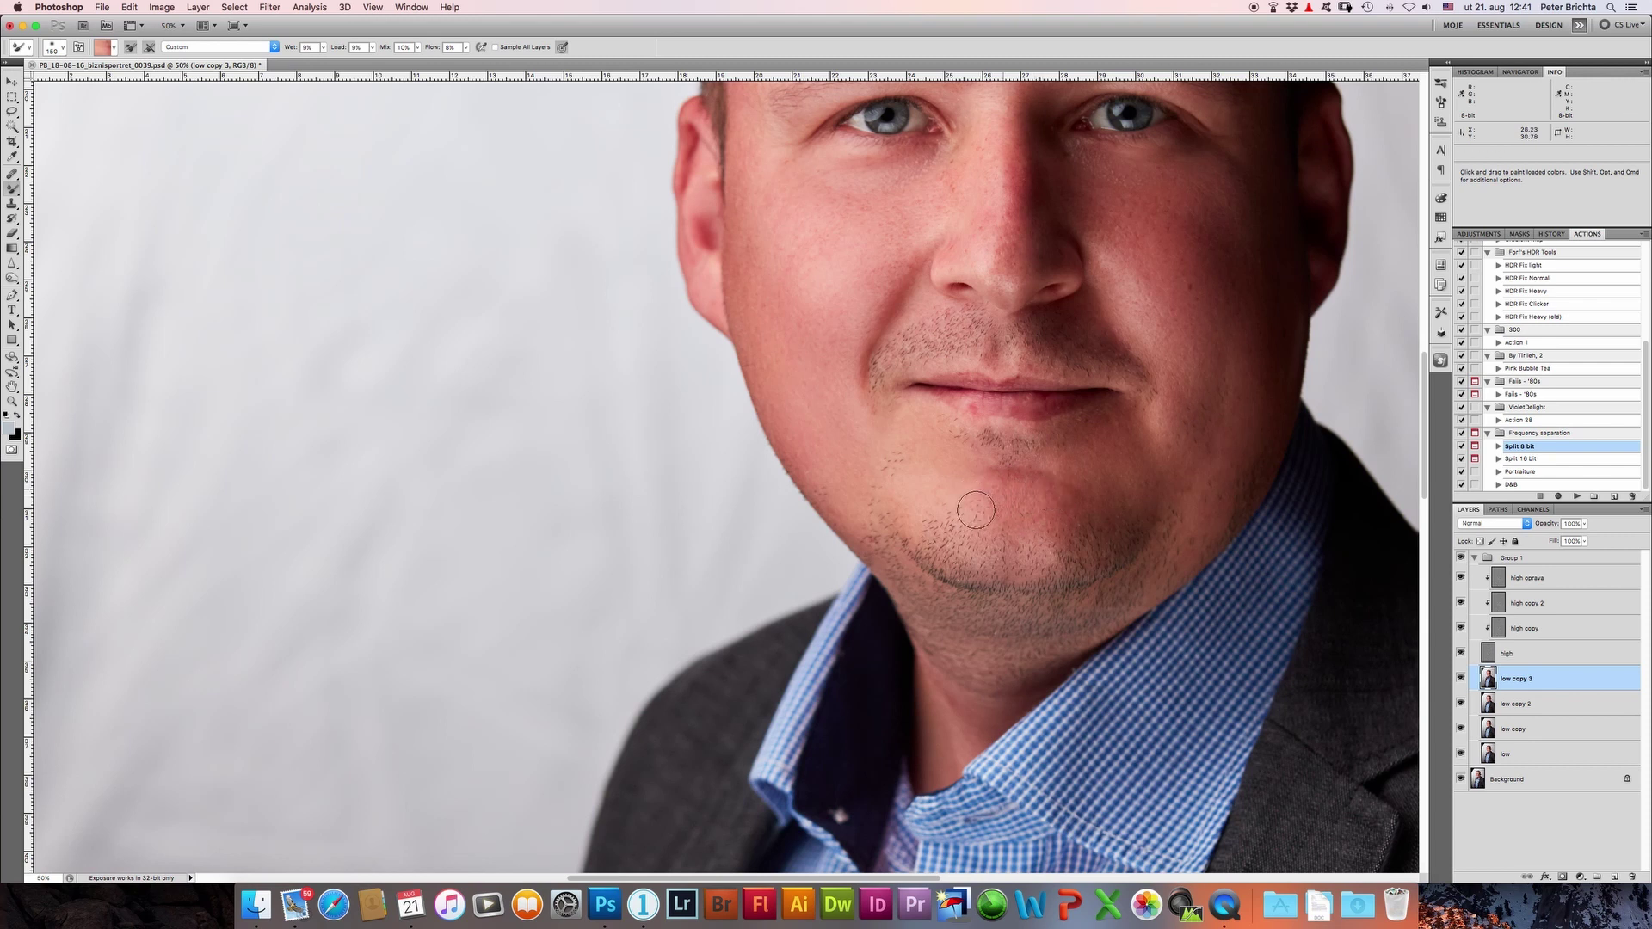
Step: Compare the chin with low copy 3 hidden and shown, leaving the layer visible
{"action": "left_click", "coordinate": [1460, 679]}
{"action": "left_click", "coordinate": [1460, 679]}
{"action": "left_click", "coordinate": [1460, 680]}
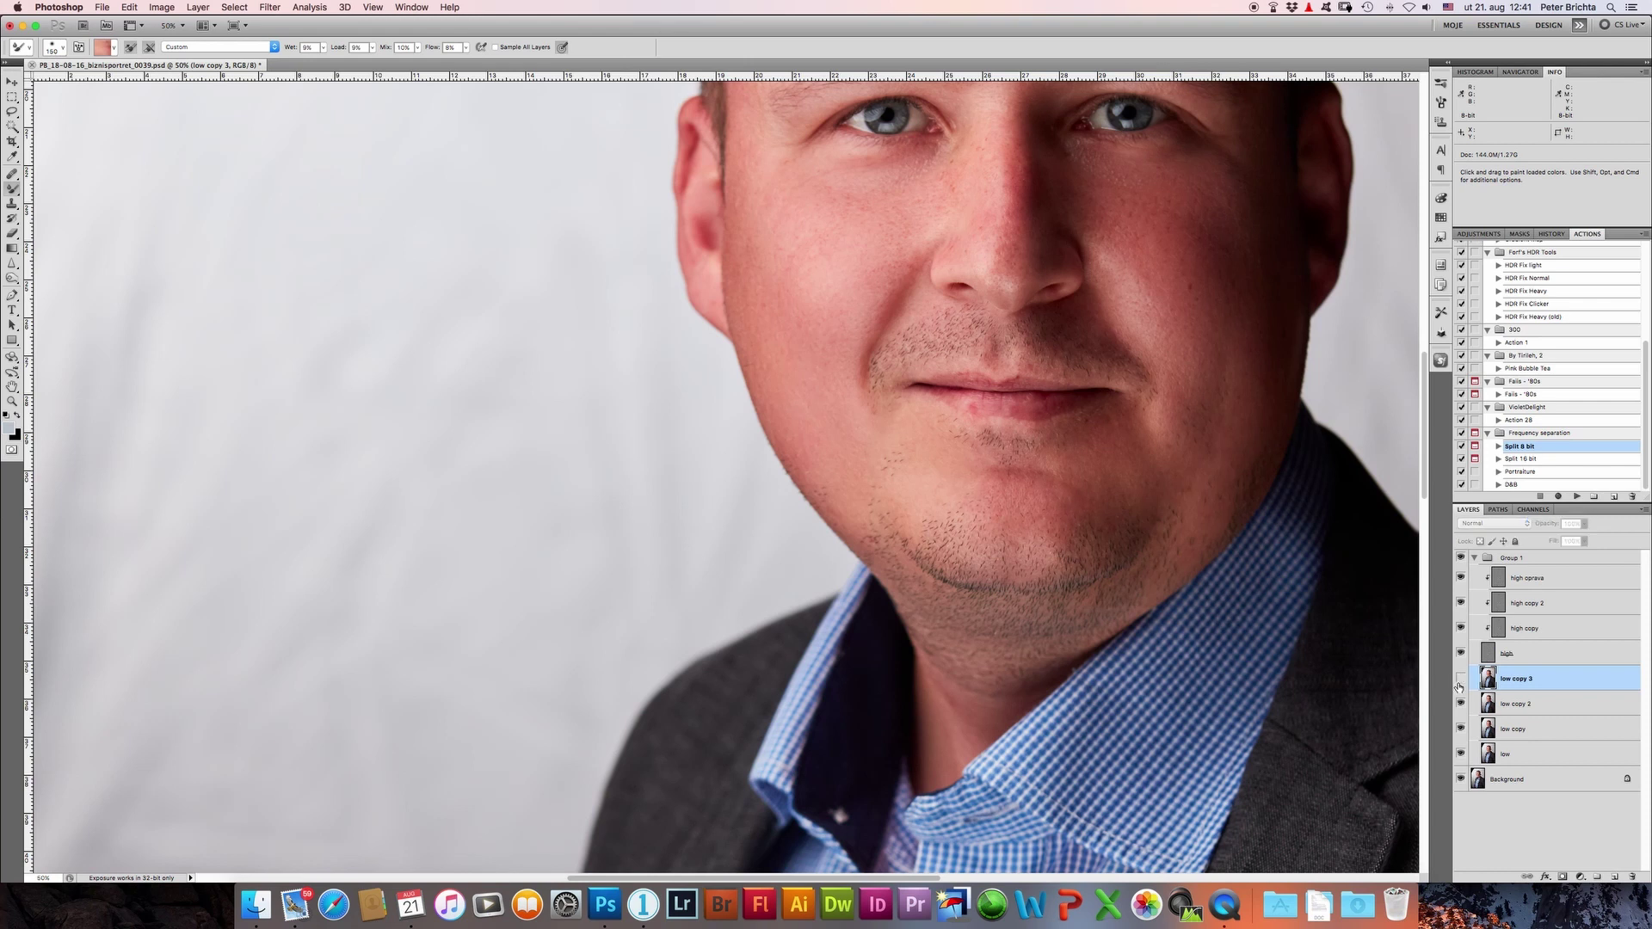
{"action": "left_click", "coordinate": [1460, 679]}
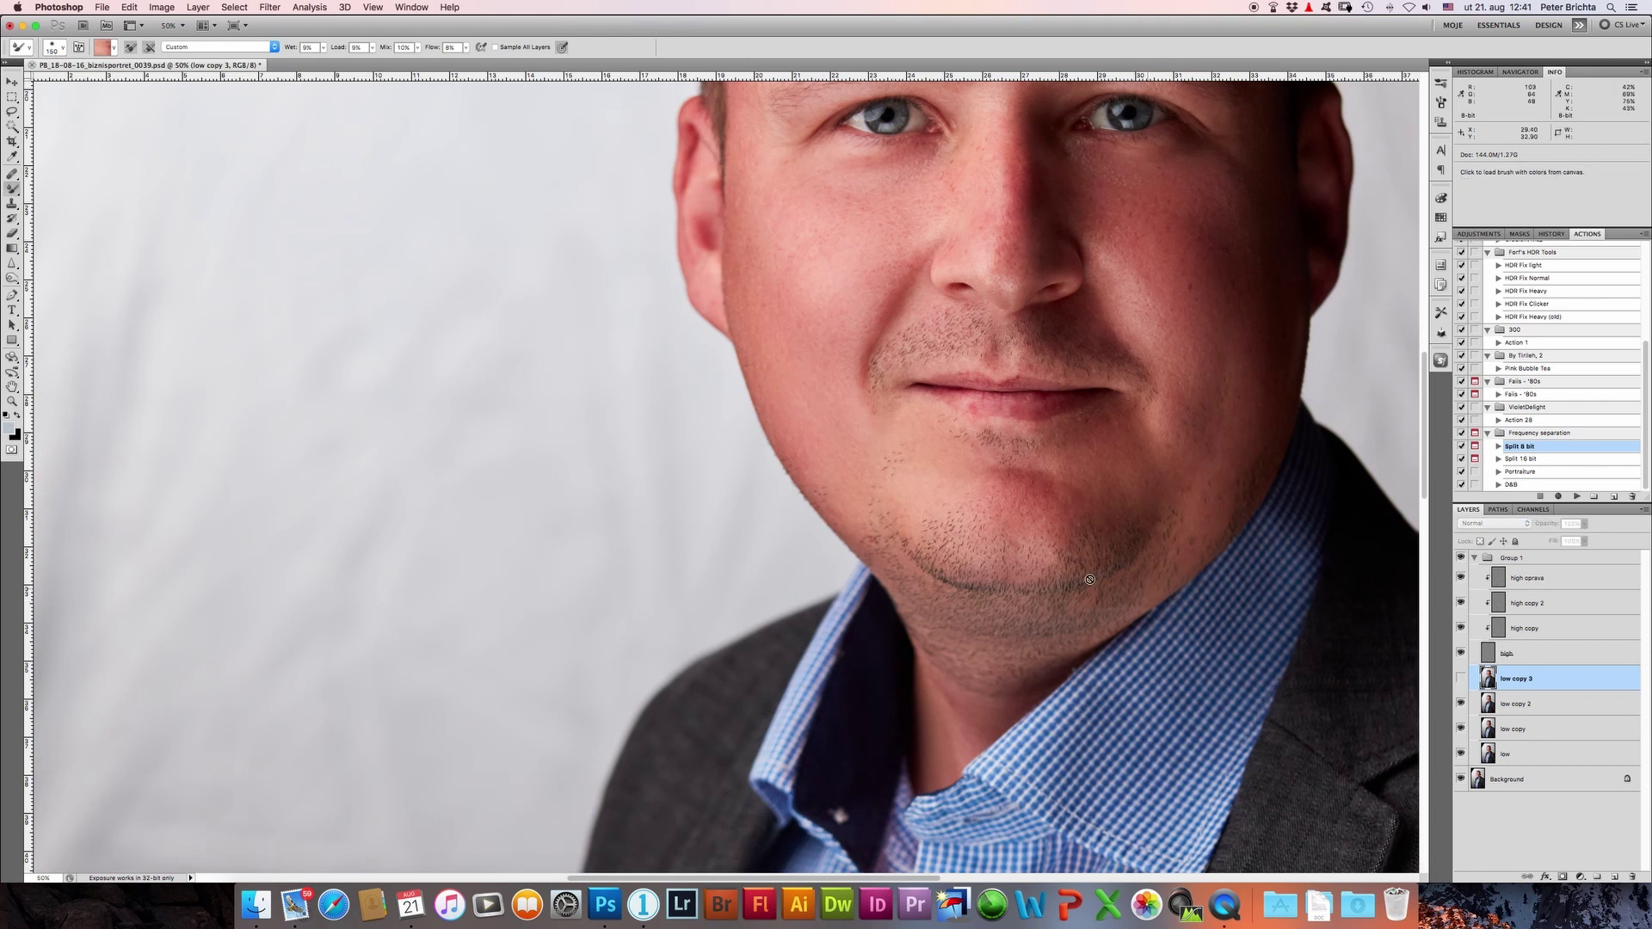
{"action": "left_click", "coordinate": [1070, 506]}
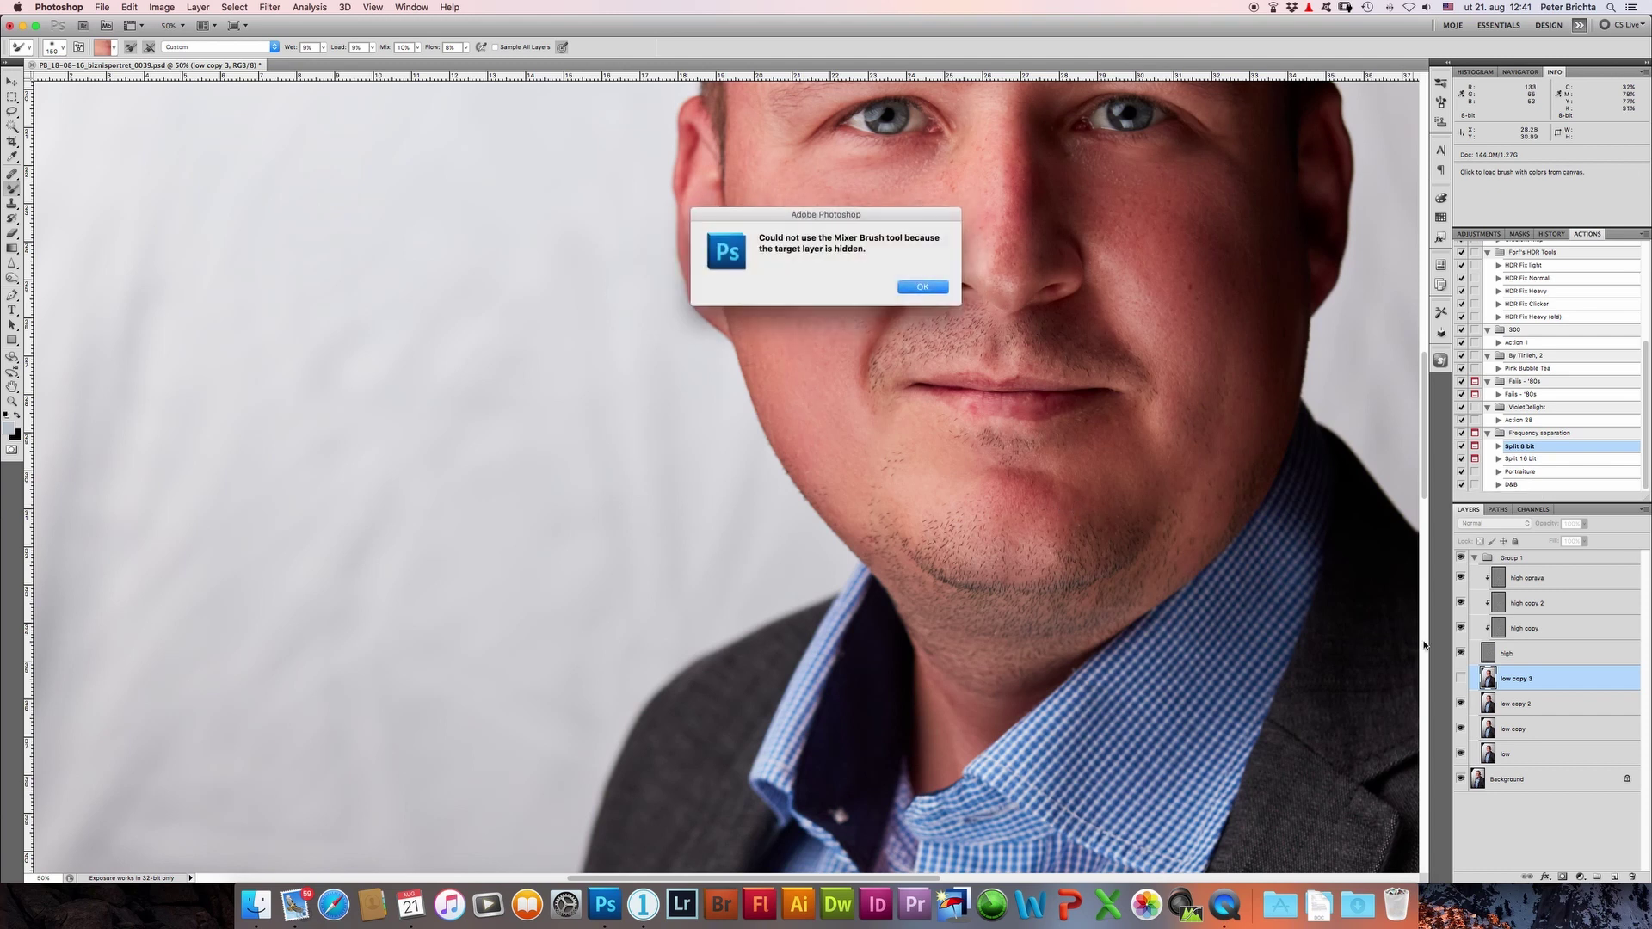
{"action": "left_click", "coordinate": [923, 286]}
{"action": "left_click", "coordinate": [1460, 679]}
Step: Blend a darker sampled tone into the chin with a smaller brush and set low copy 3 opacity to 83%
{"action": "left_click", "coordinate": [1076, 532], "text": "alt"}
{"action": "key", "text": "bracketleft"}
{"action": "key", "text": "bracketleft"}
{"action": "key", "text": "bracketleft"}
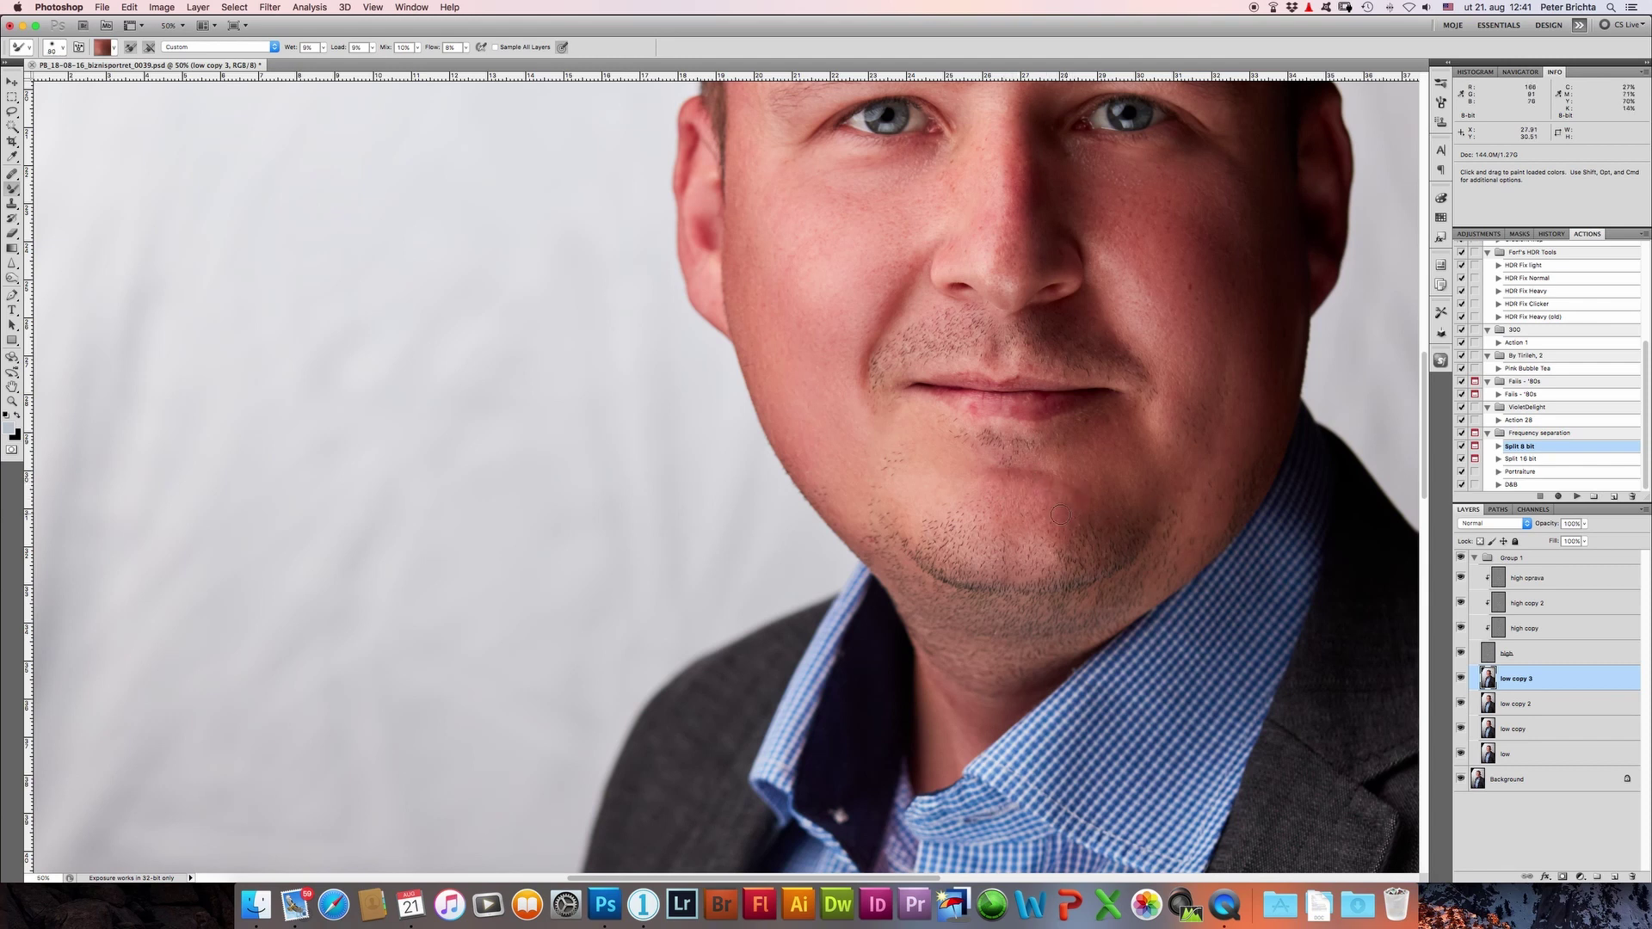
{"action": "left_click_drag", "start_coordinate": [1067, 498], "coordinate": [1075, 496]}
{"action": "left_click", "coordinate": [1461, 679]}
{"action": "left_click_drag", "start_coordinate": [1545, 529], "coordinate": [1523, 523]}
{"action": "key", "text": "super+0"}
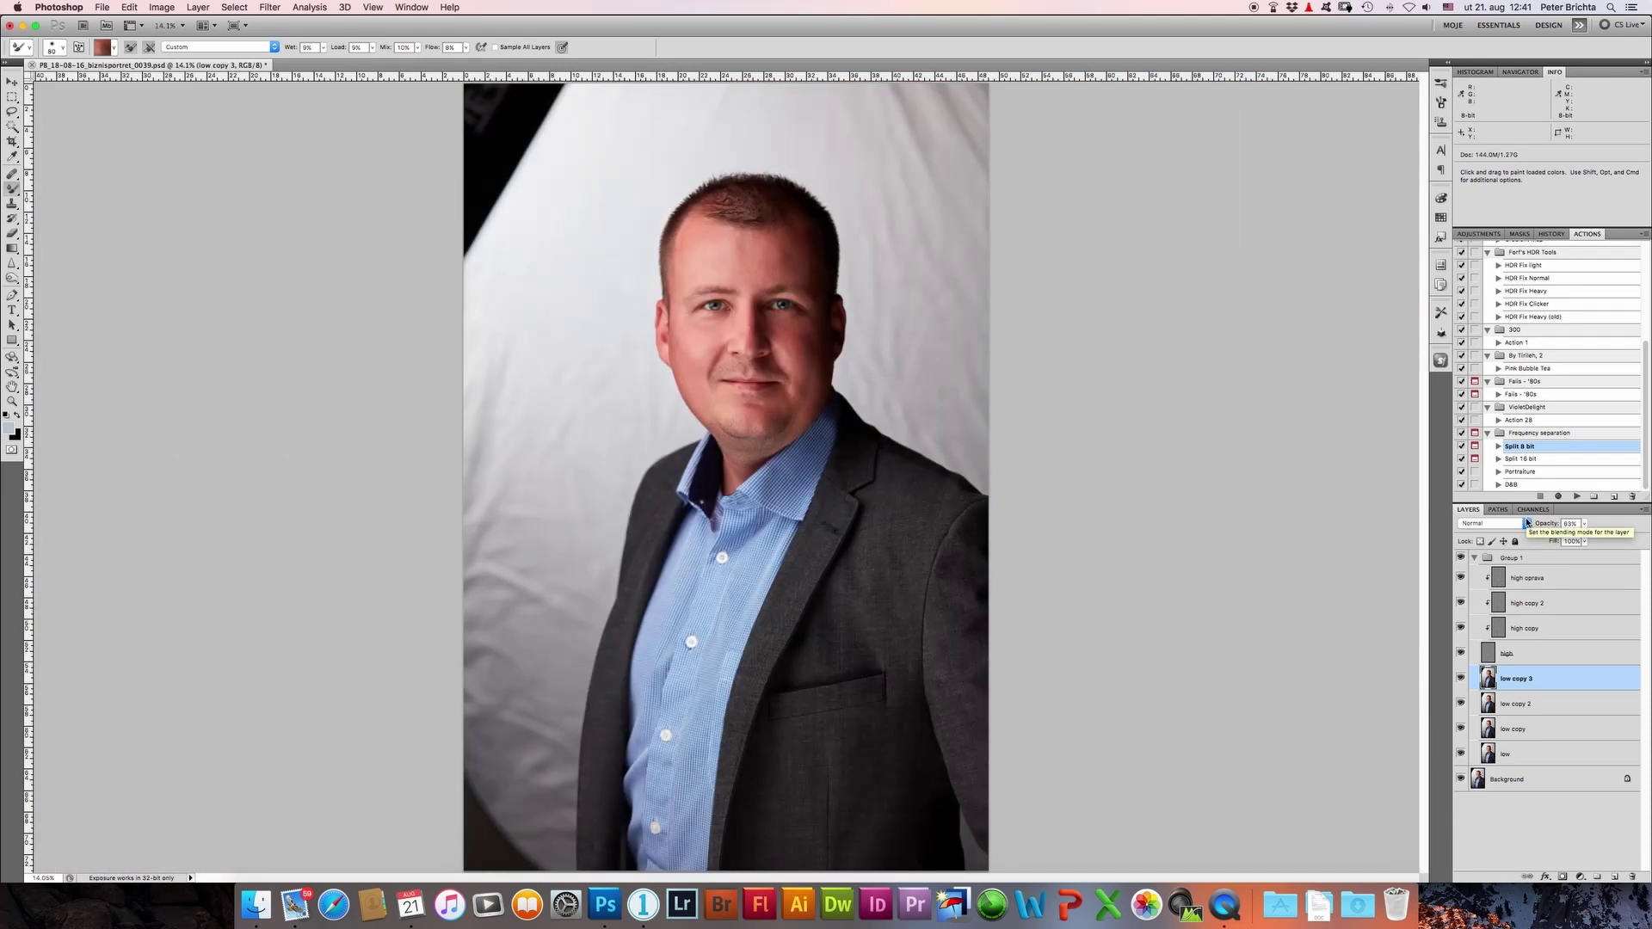
{"action": "left_click", "coordinate": [1474, 557]}
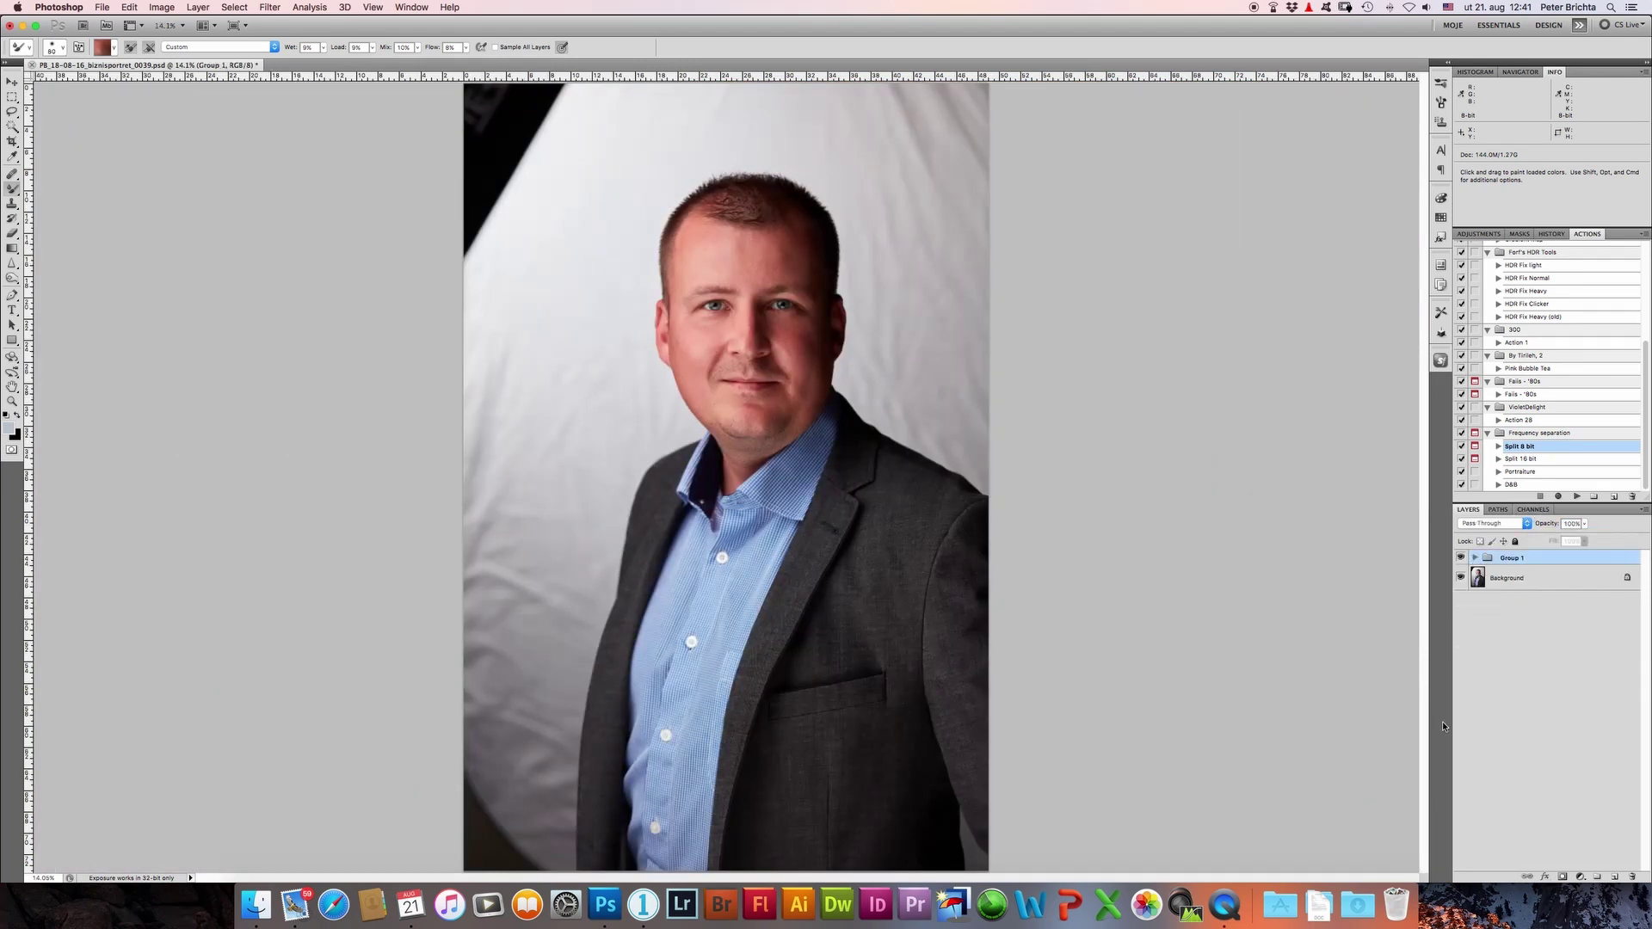
{"action": "left_click", "coordinate": [1461, 558]}
{"action": "left_click", "coordinate": [1477, 561]}
{"action": "left_click", "coordinate": [1515, 687]}
{"action": "key", "text": "super+plus"}
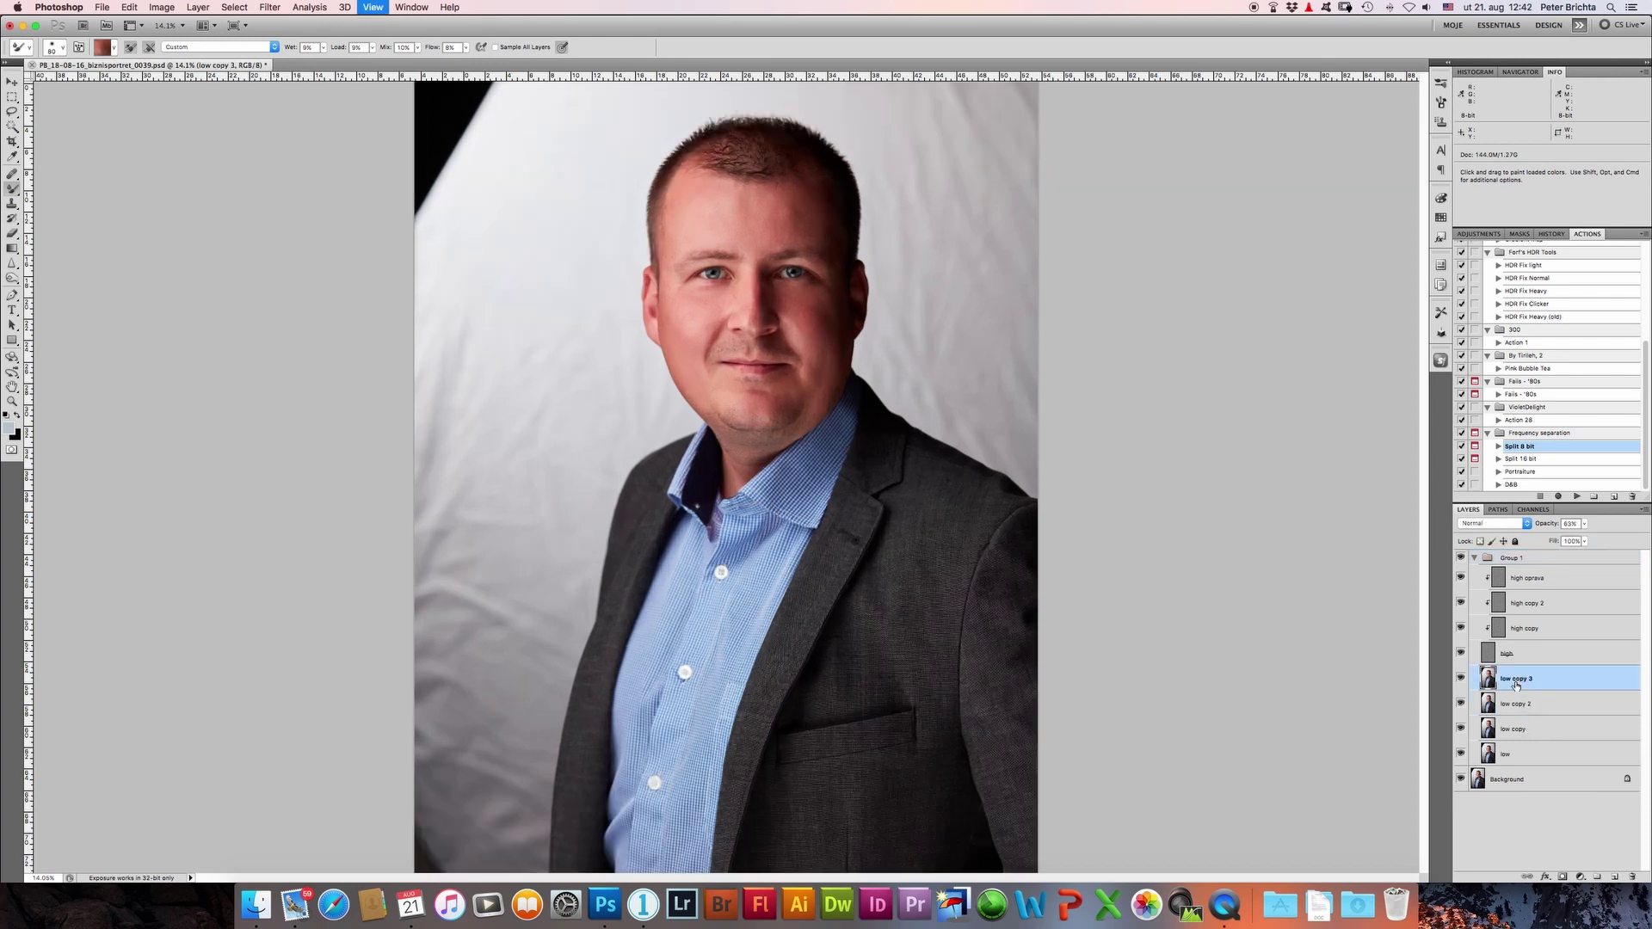
{"action": "key", "text": "super+plus"}
{"action": "key", "text": "super+plus"}
{"action": "key", "text": "super+plus"}
{"action": "key", "text": "super+plus"}
Step: Soften a forehead patch on low copy 3 with a 30-pixel Gaussian Blur, then fit the photo on screen
{"action": "key", "text": "l"}
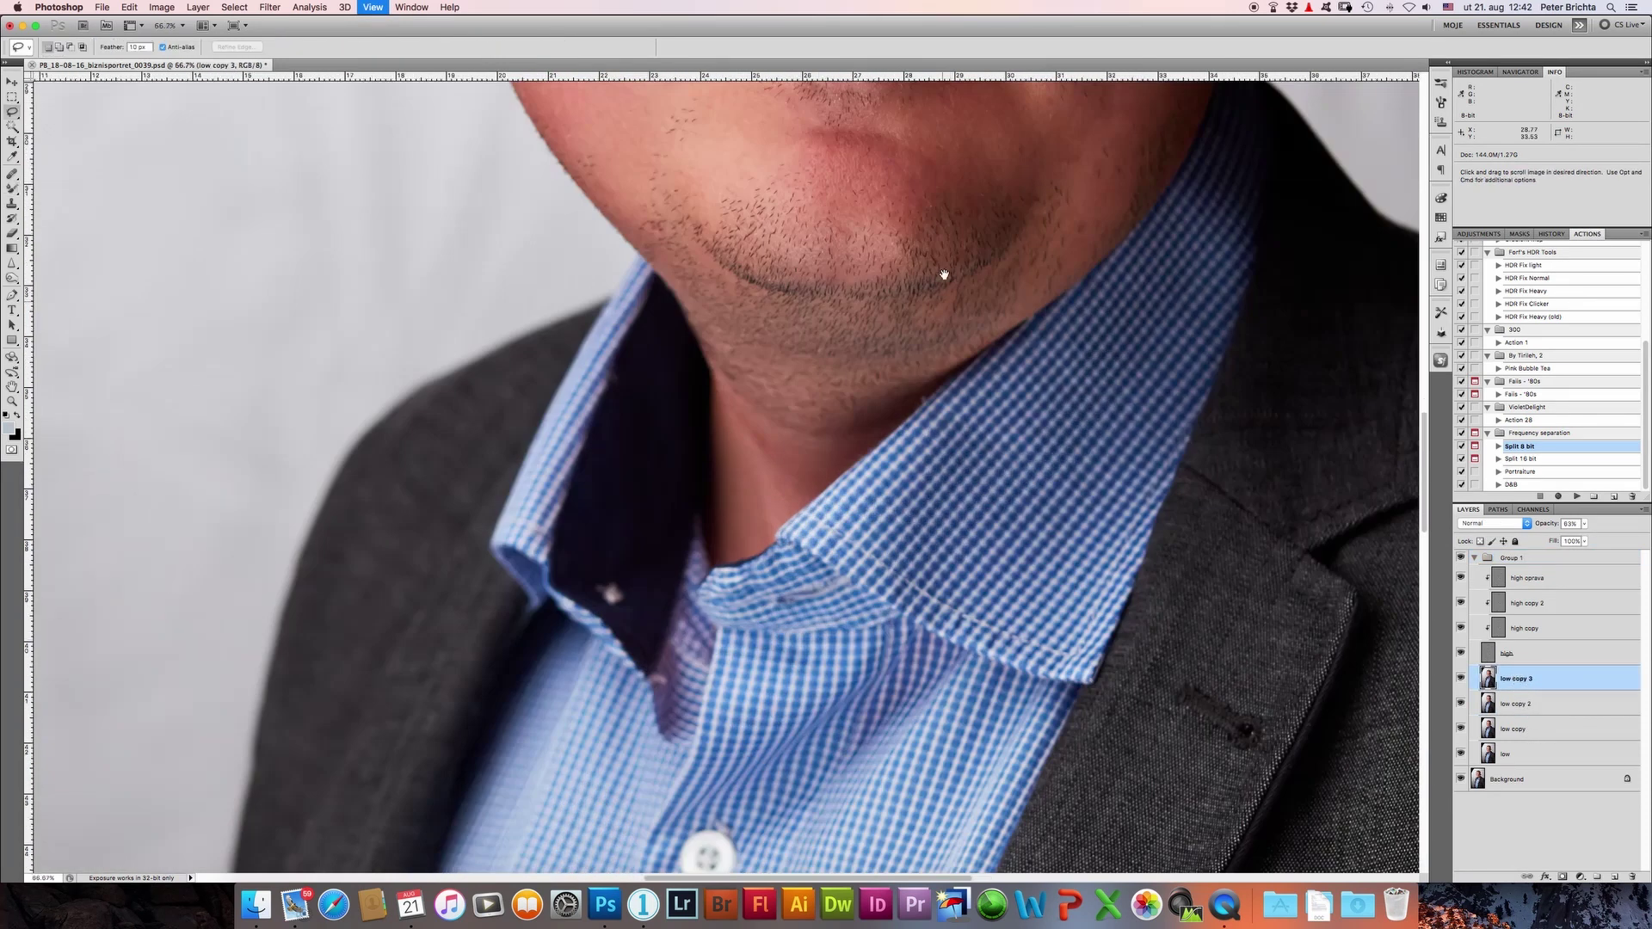
{"action": "scroll", "coordinate": [854, 295], "scroll_direction": "up", "scroll_amount": 10}
{"action": "mouse_move", "coordinate": [854, 294]}
{"action": "left_mouse_down"}
{"action": "mouse_move", "coordinate": [895, 591]}
{"action": "mouse_move", "coordinate": [878, 543]}
{"action": "left_mouse_up"}
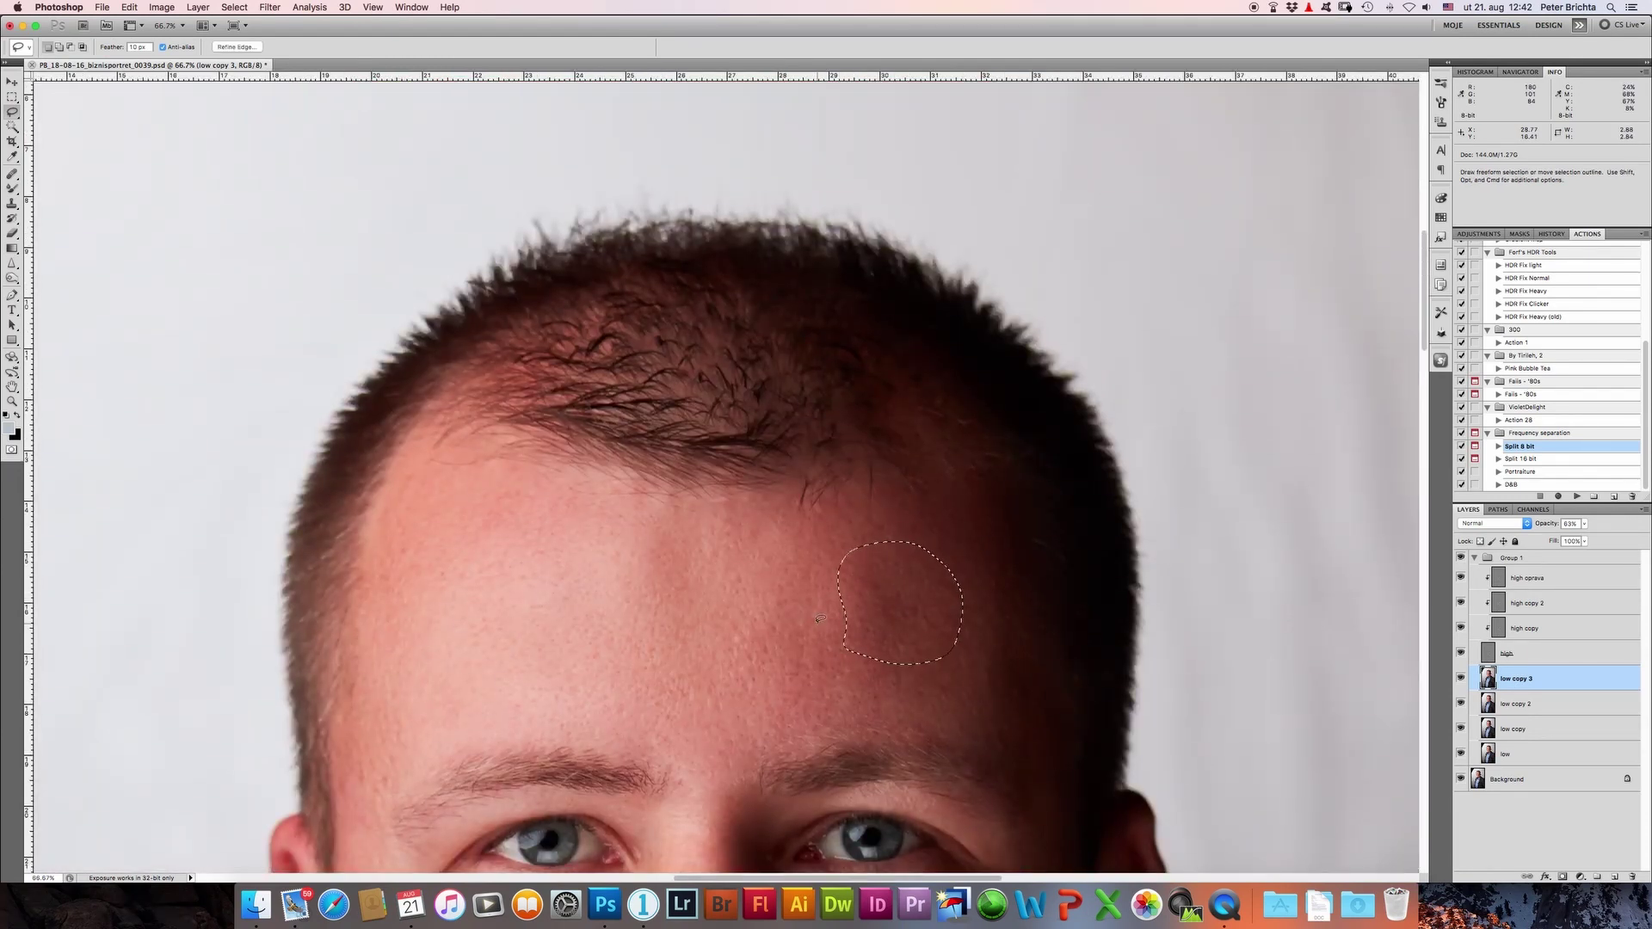
{"action": "key", "text": "super+alt+f"}
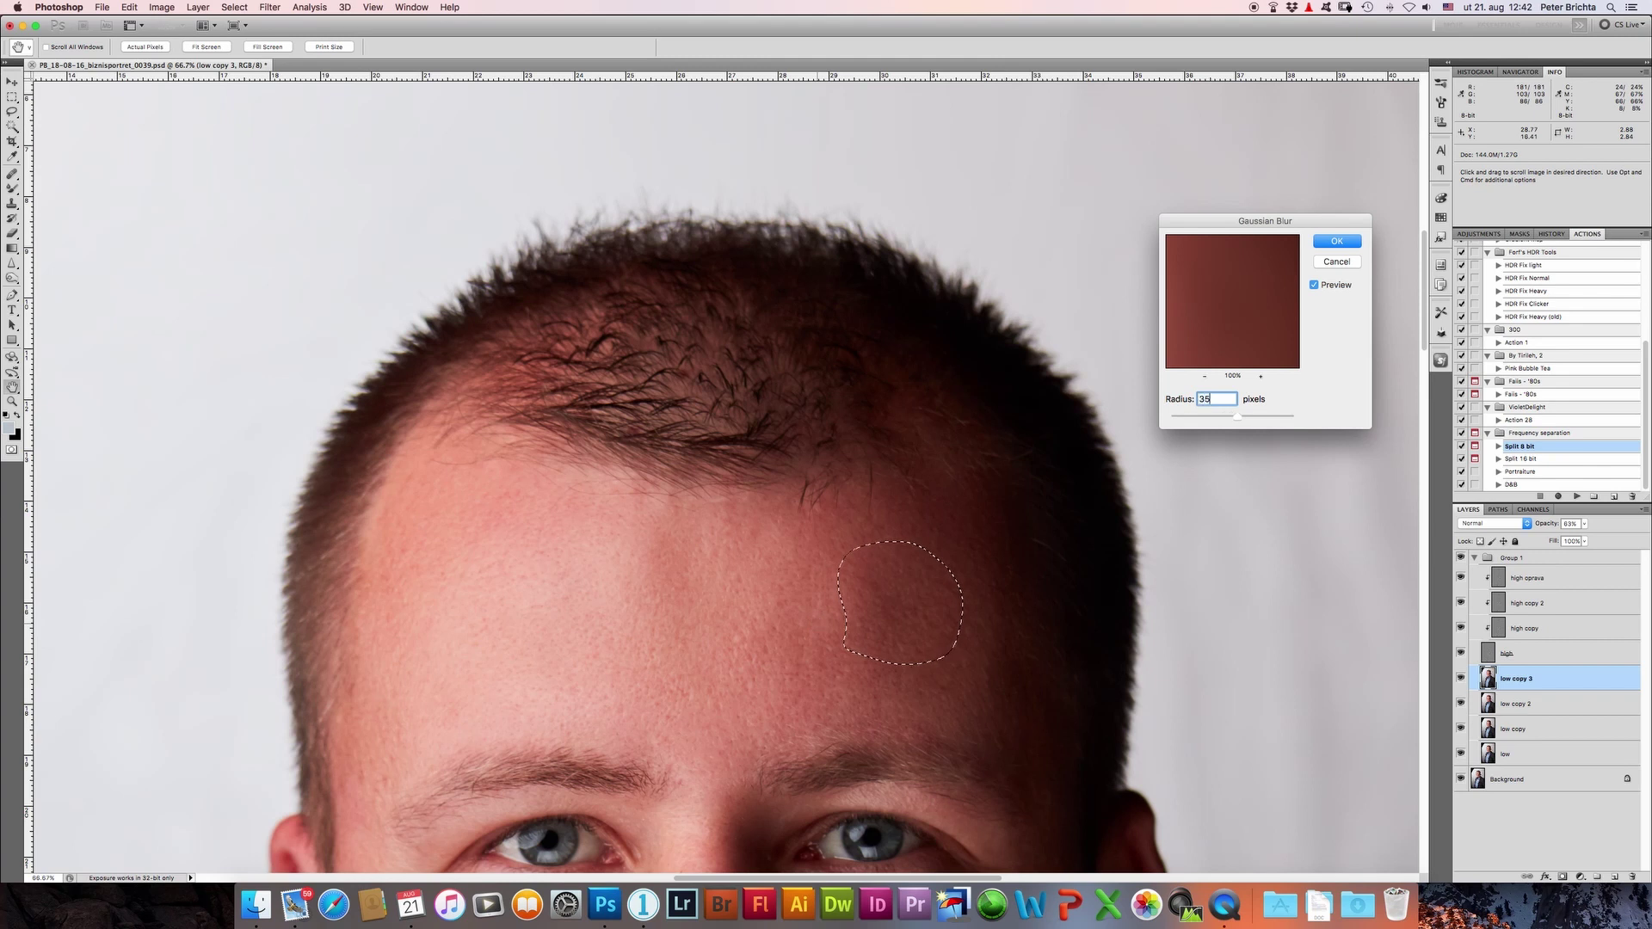
{"action": "key", "text": "Return"}
{"action": "key", "text": "super+d"}
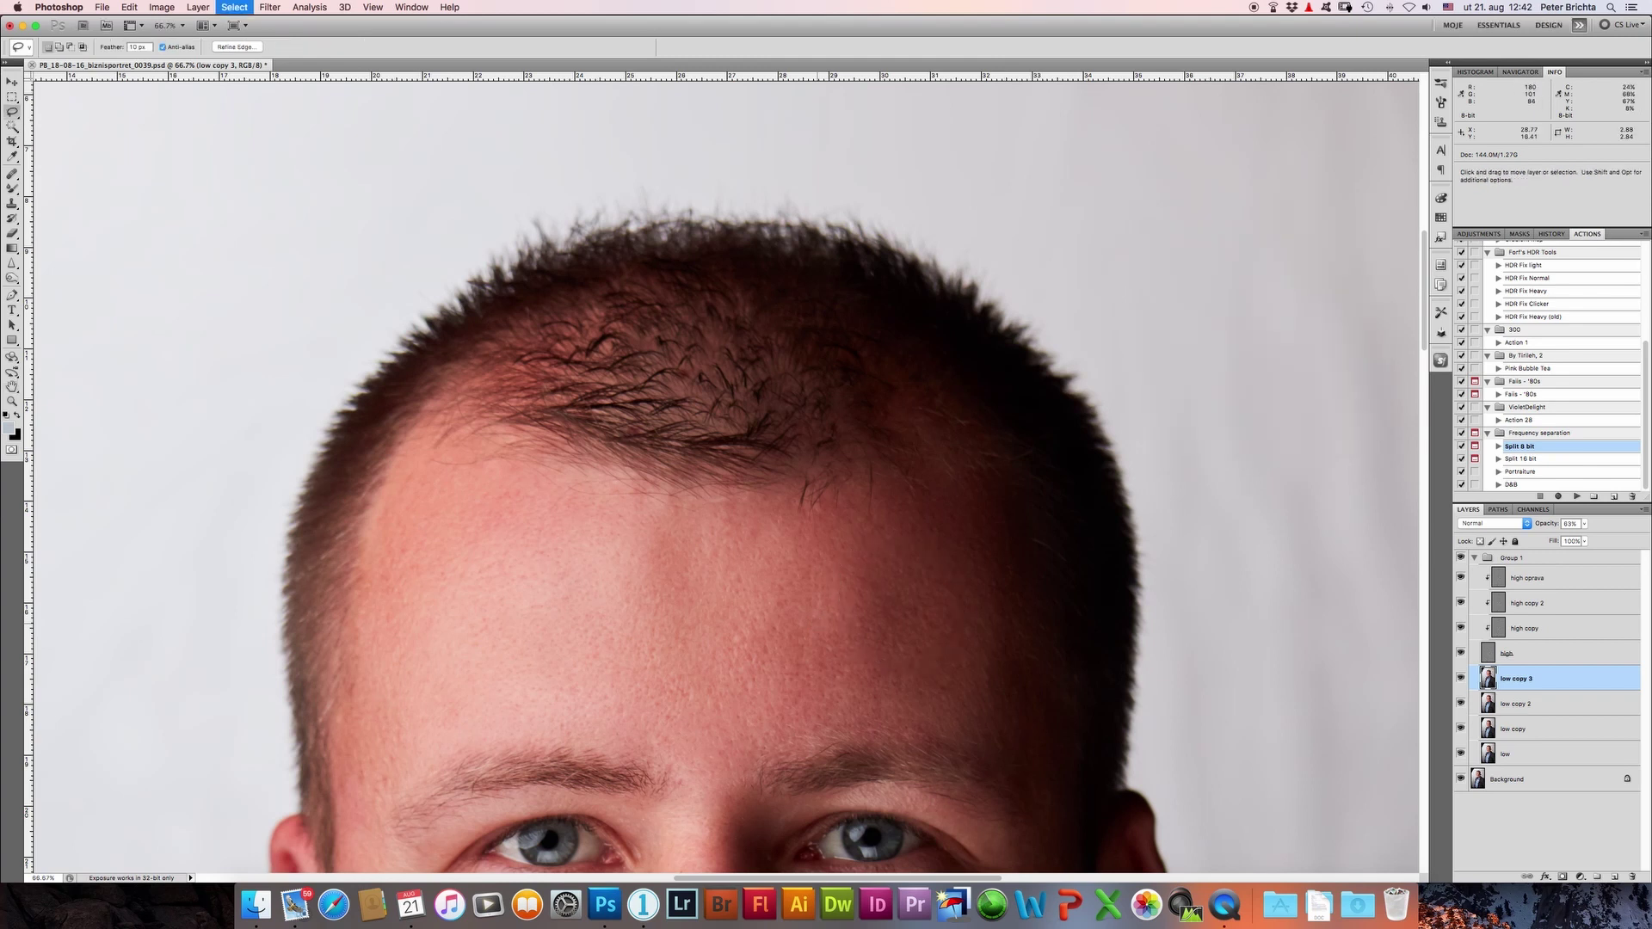
{"action": "key", "text": "super+0"}
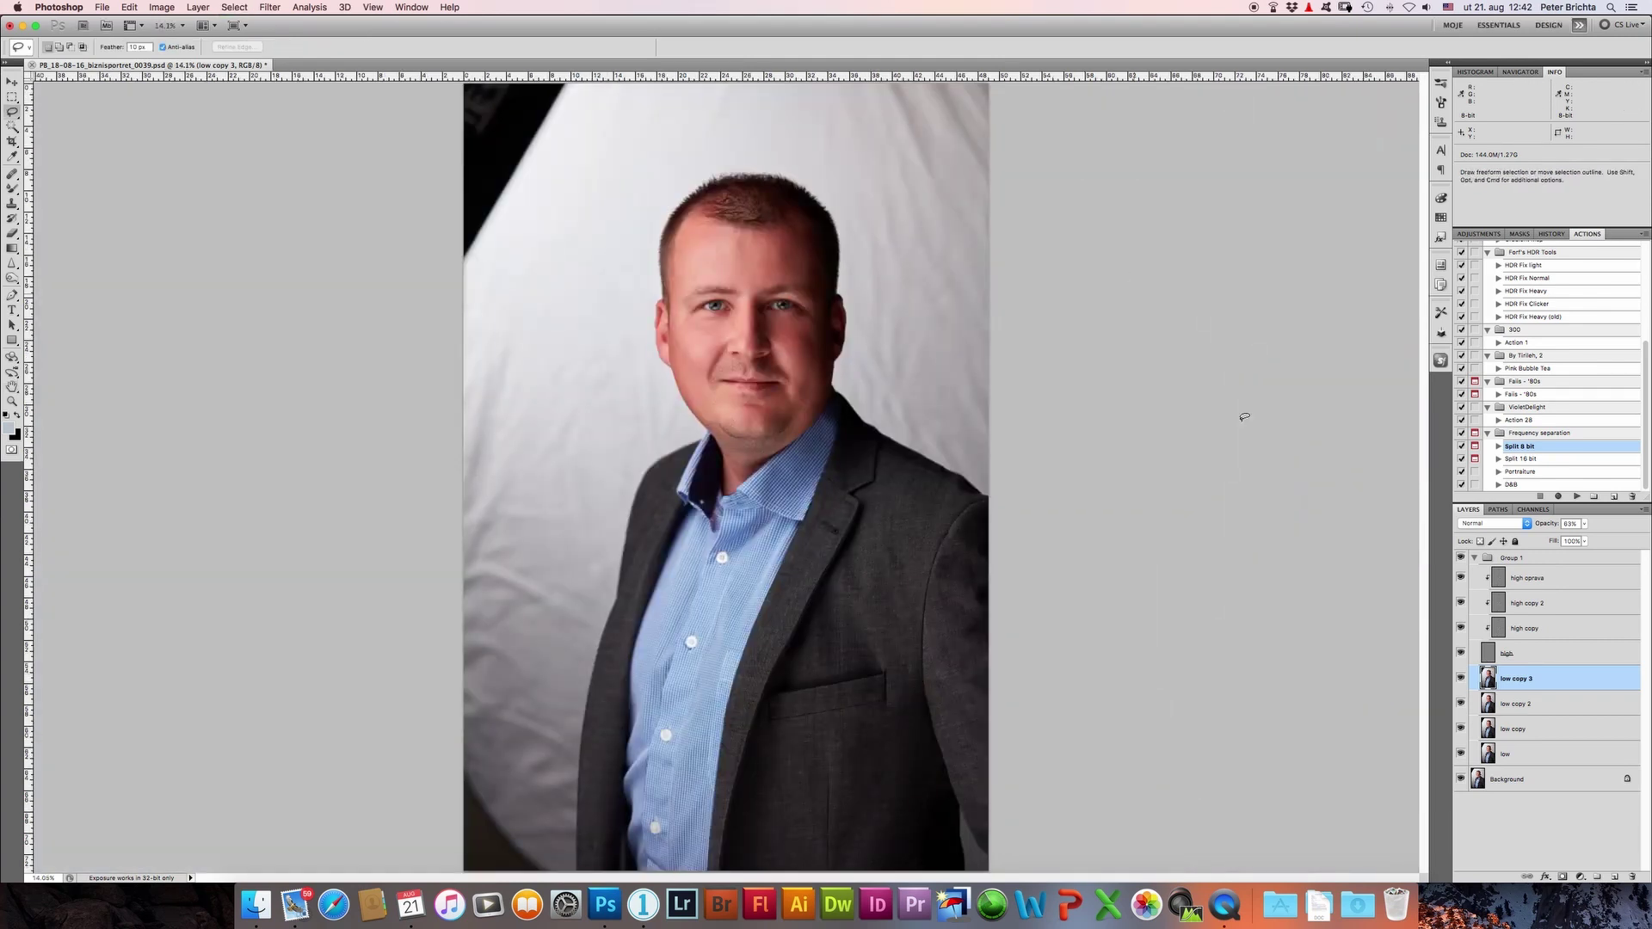
Step: Collapse Group 1, compare it on and off, and run the D&B action
{"action": "left_click", "coordinate": [1474, 557]}
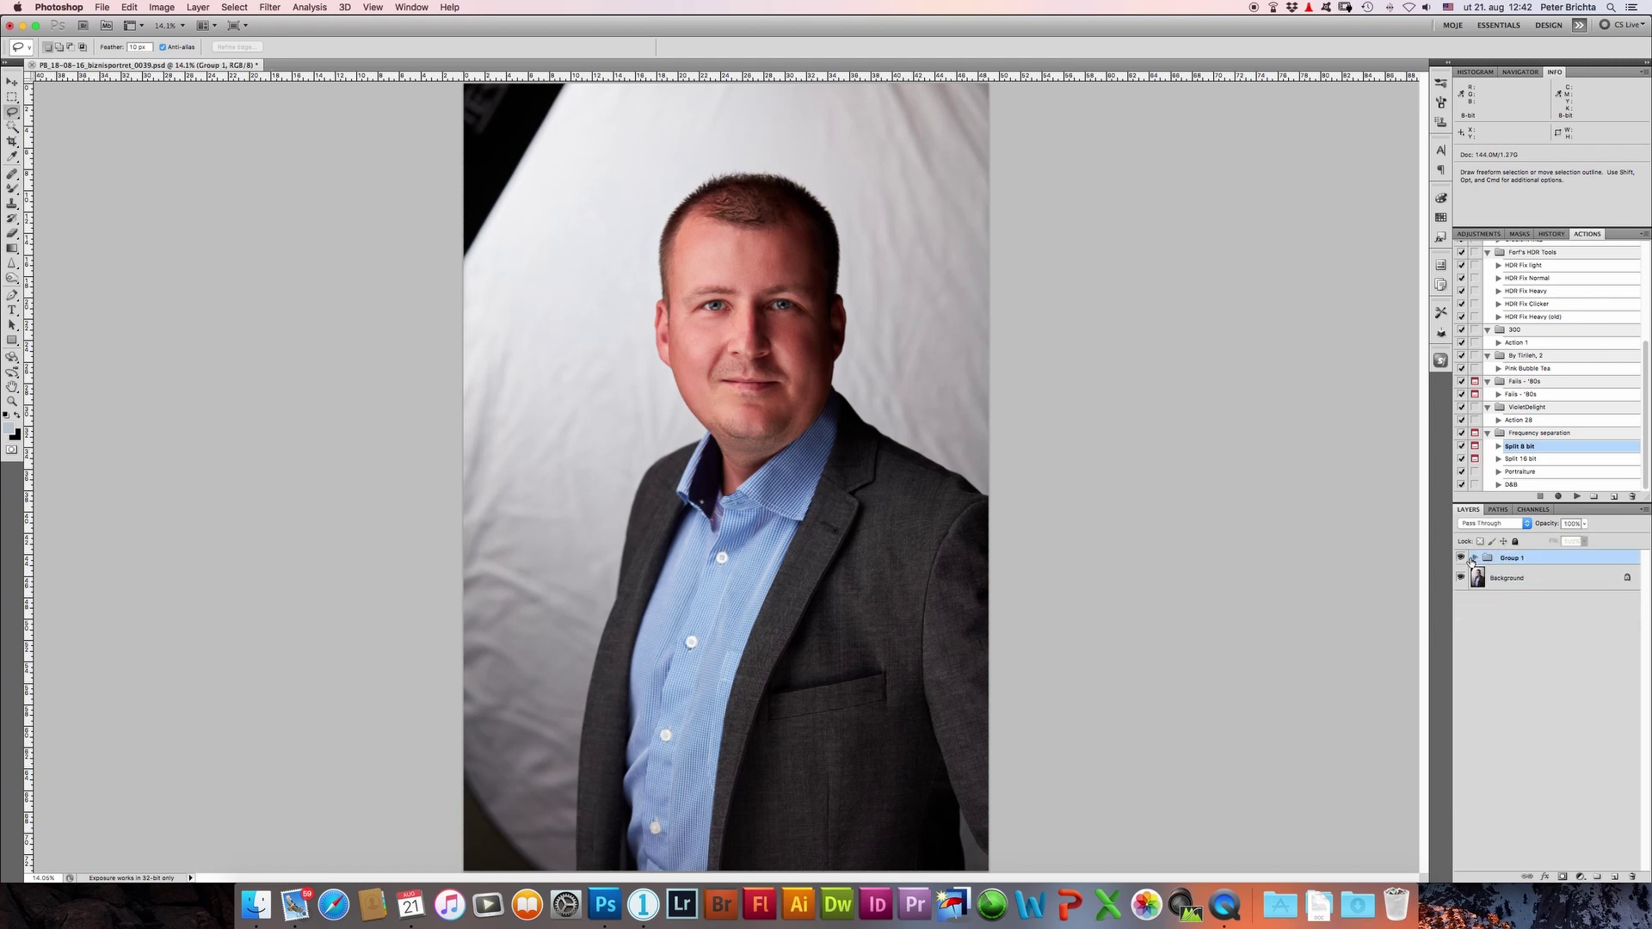
{"action": "left_click", "coordinate": [1461, 558]}
{"action": "left_click", "coordinate": [1461, 558]}
{"action": "left_click", "coordinate": [1461, 558]}
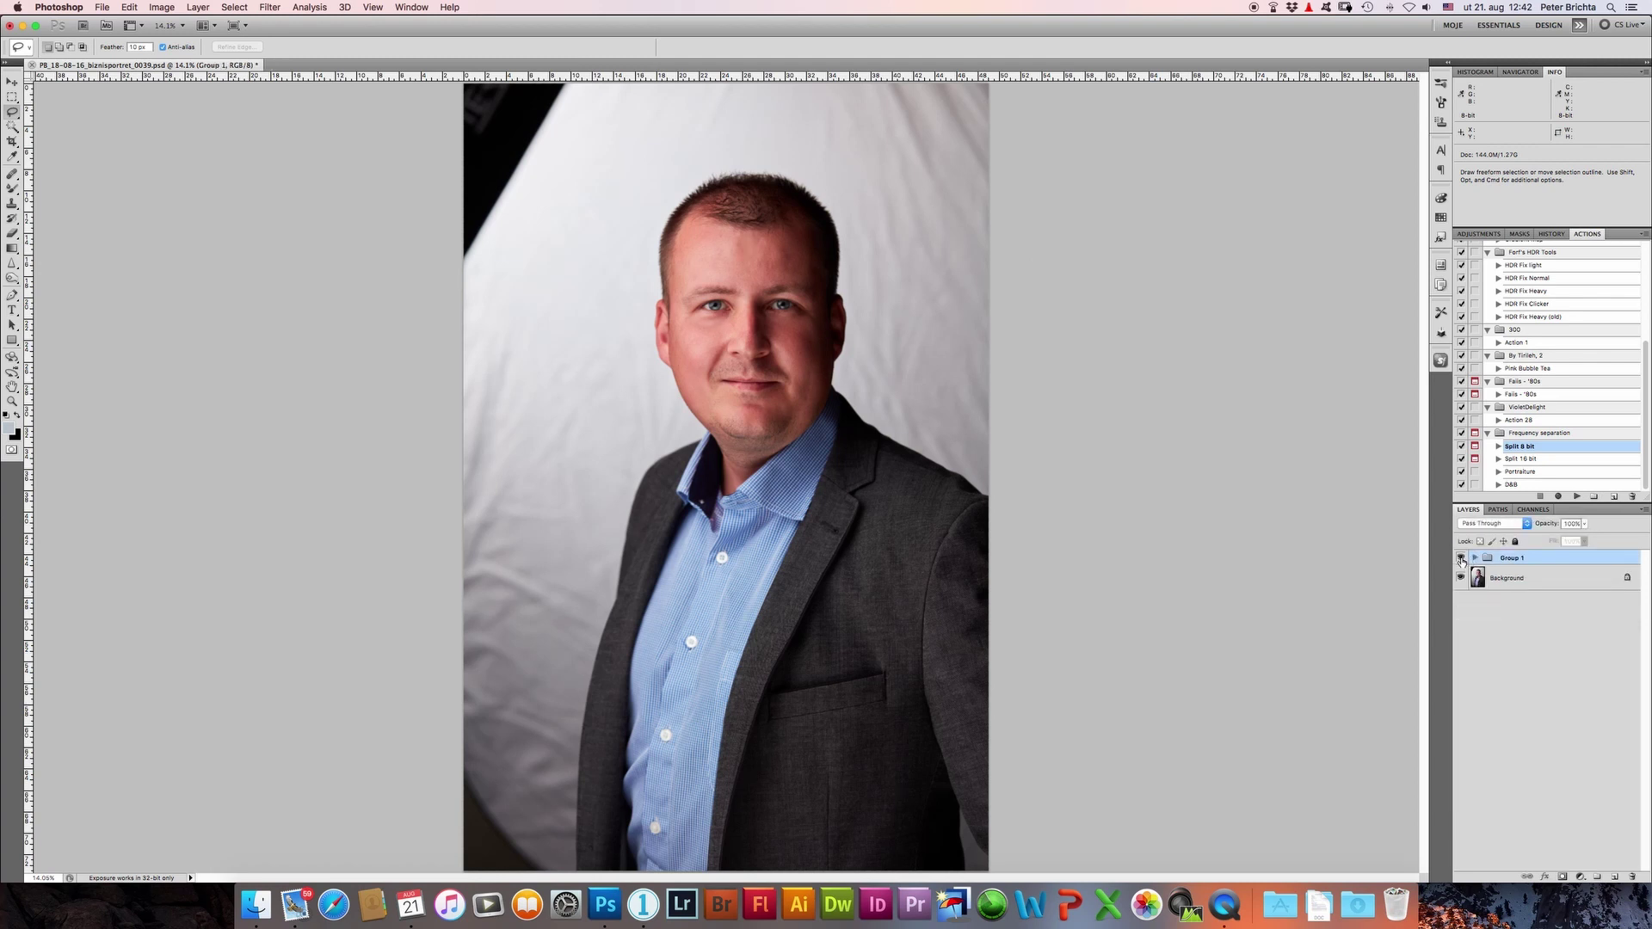
{"action": "left_click", "coordinate": [1510, 485]}
{"action": "left_click", "coordinate": [1577, 496]}
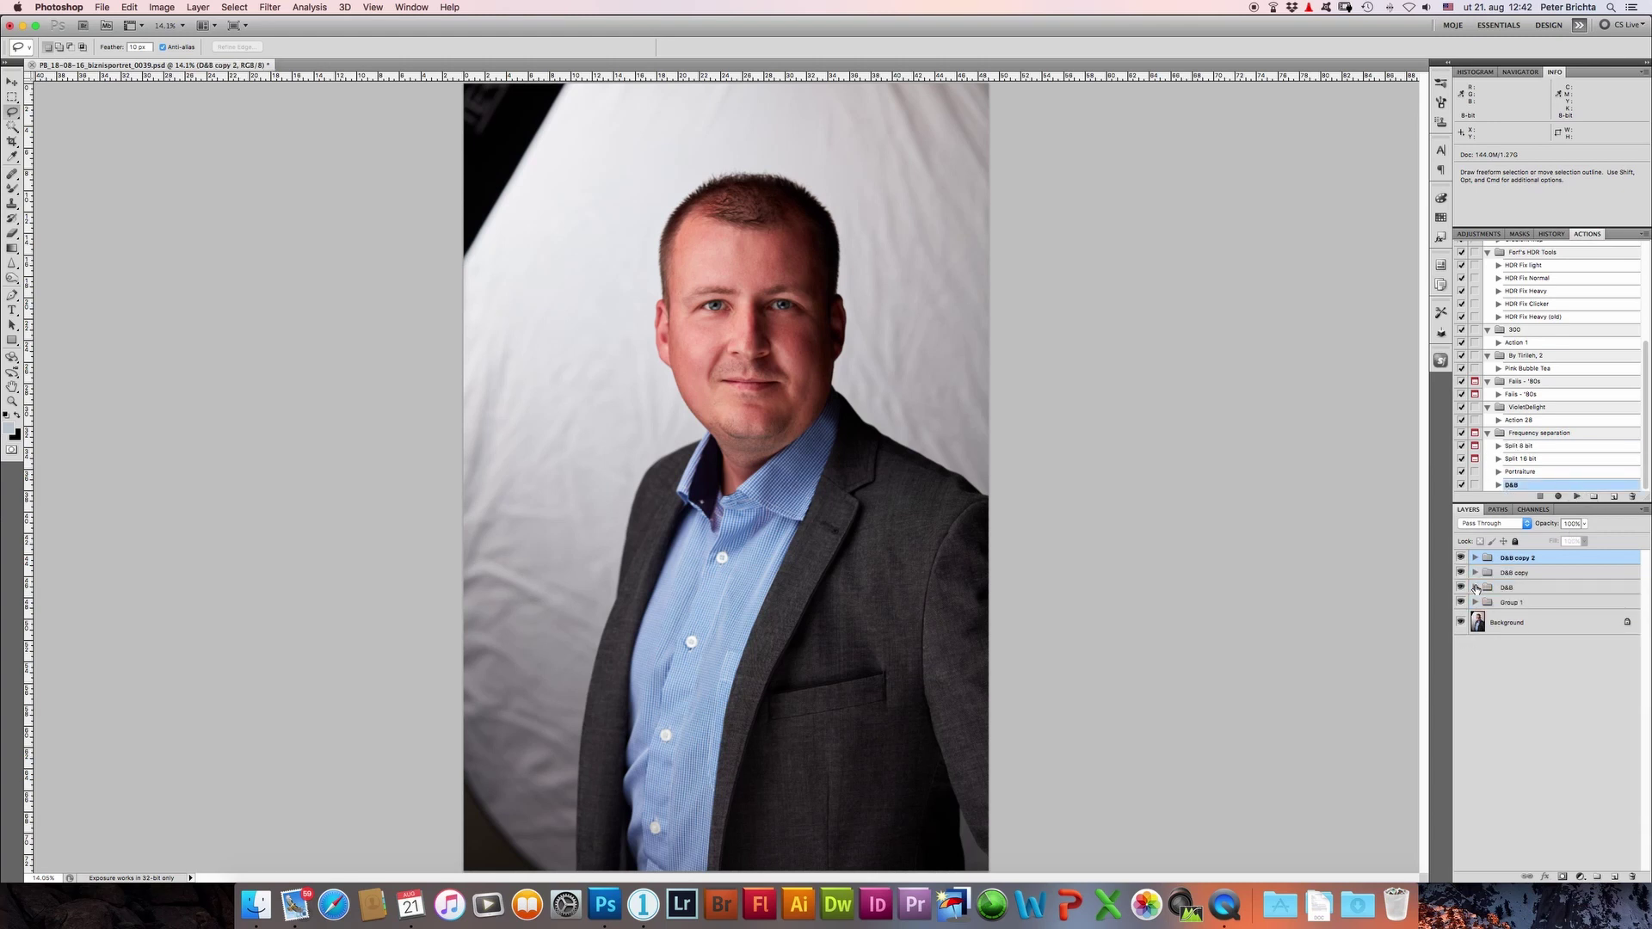
Step: Expand the D&B group and lift the Dodge layer's curve to brighten it
{"action": "left_click", "coordinate": [1476, 588]}
{"action": "left_click", "coordinate": [1494, 635]}
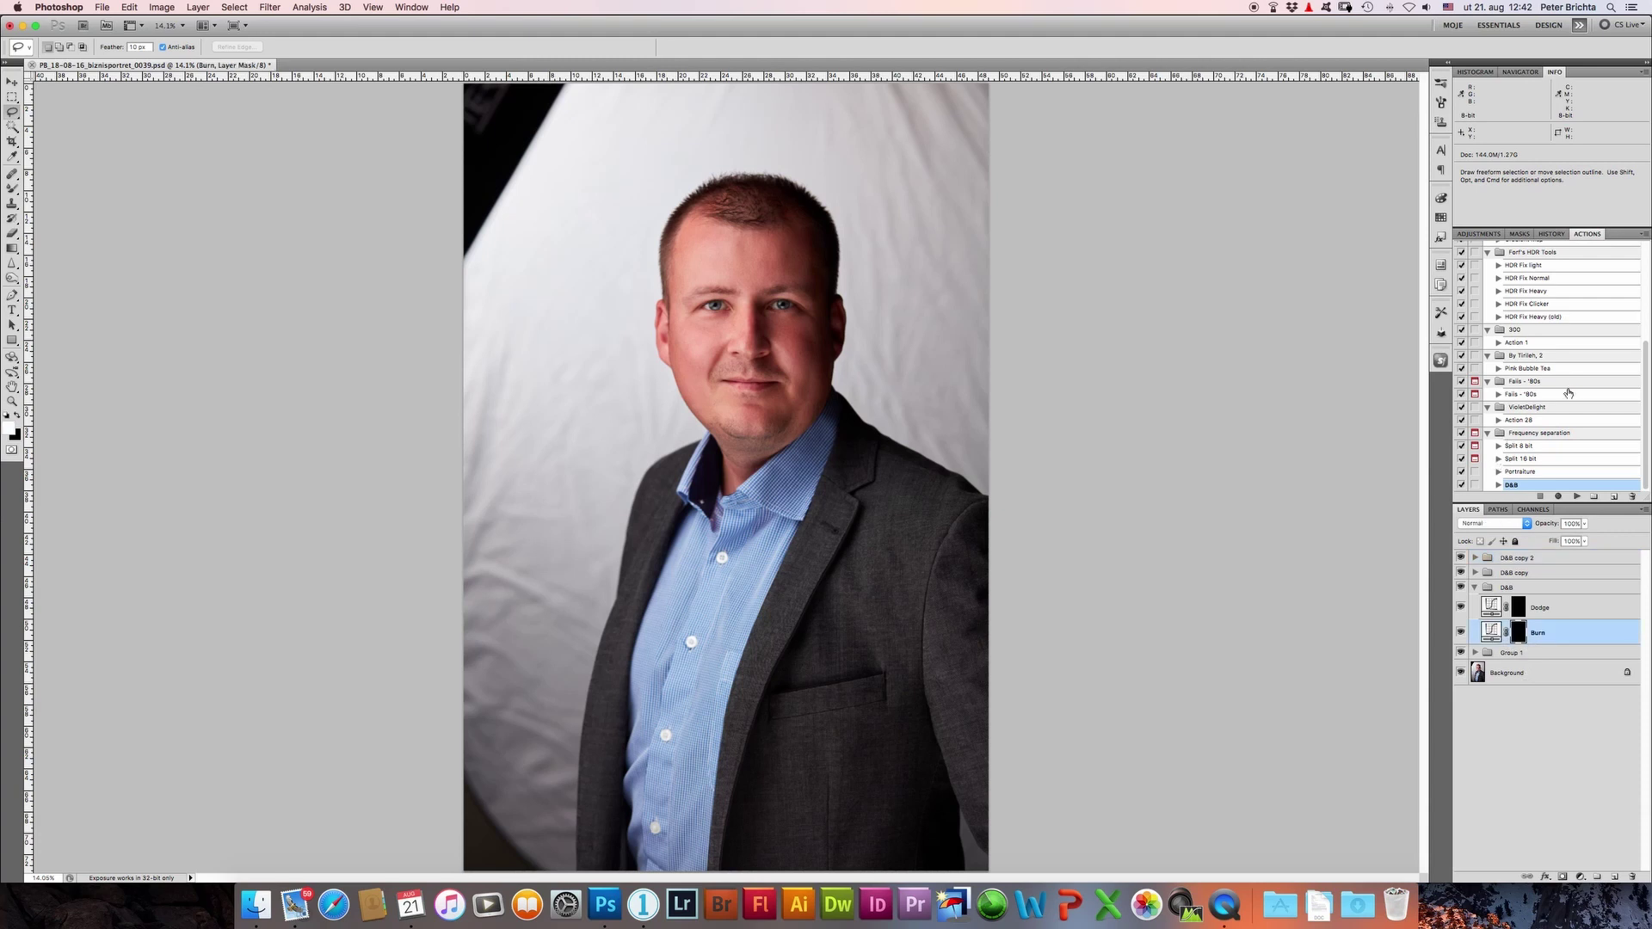
{"action": "left_click", "coordinate": [1490, 634]}
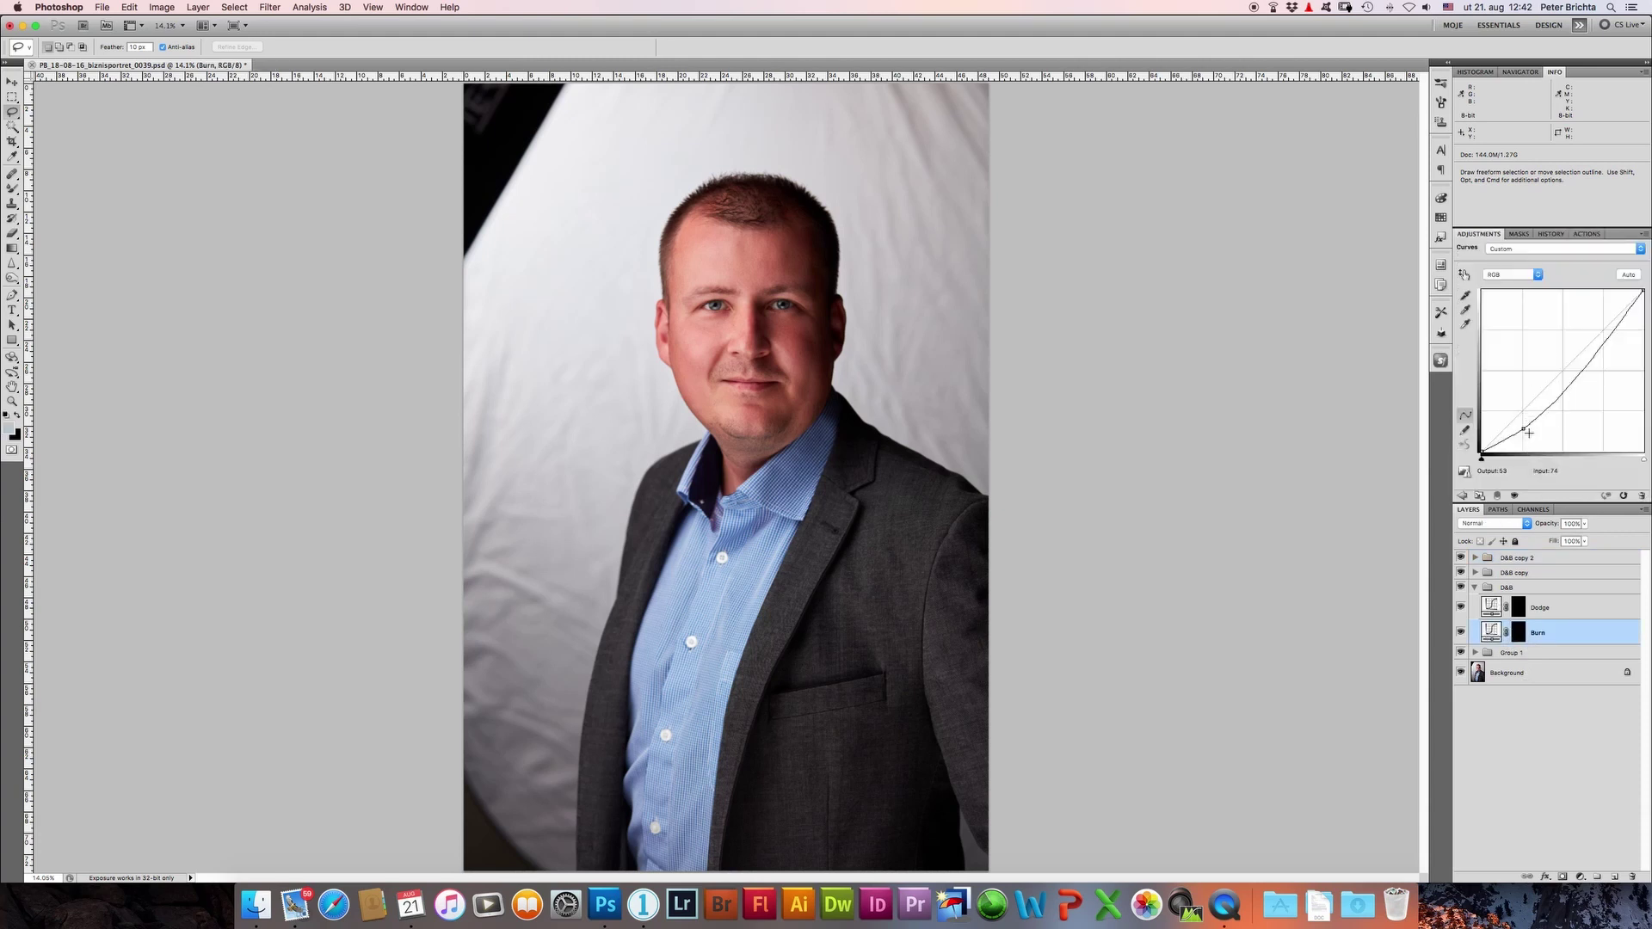
{"action": "left_click", "coordinate": [1496, 607]}
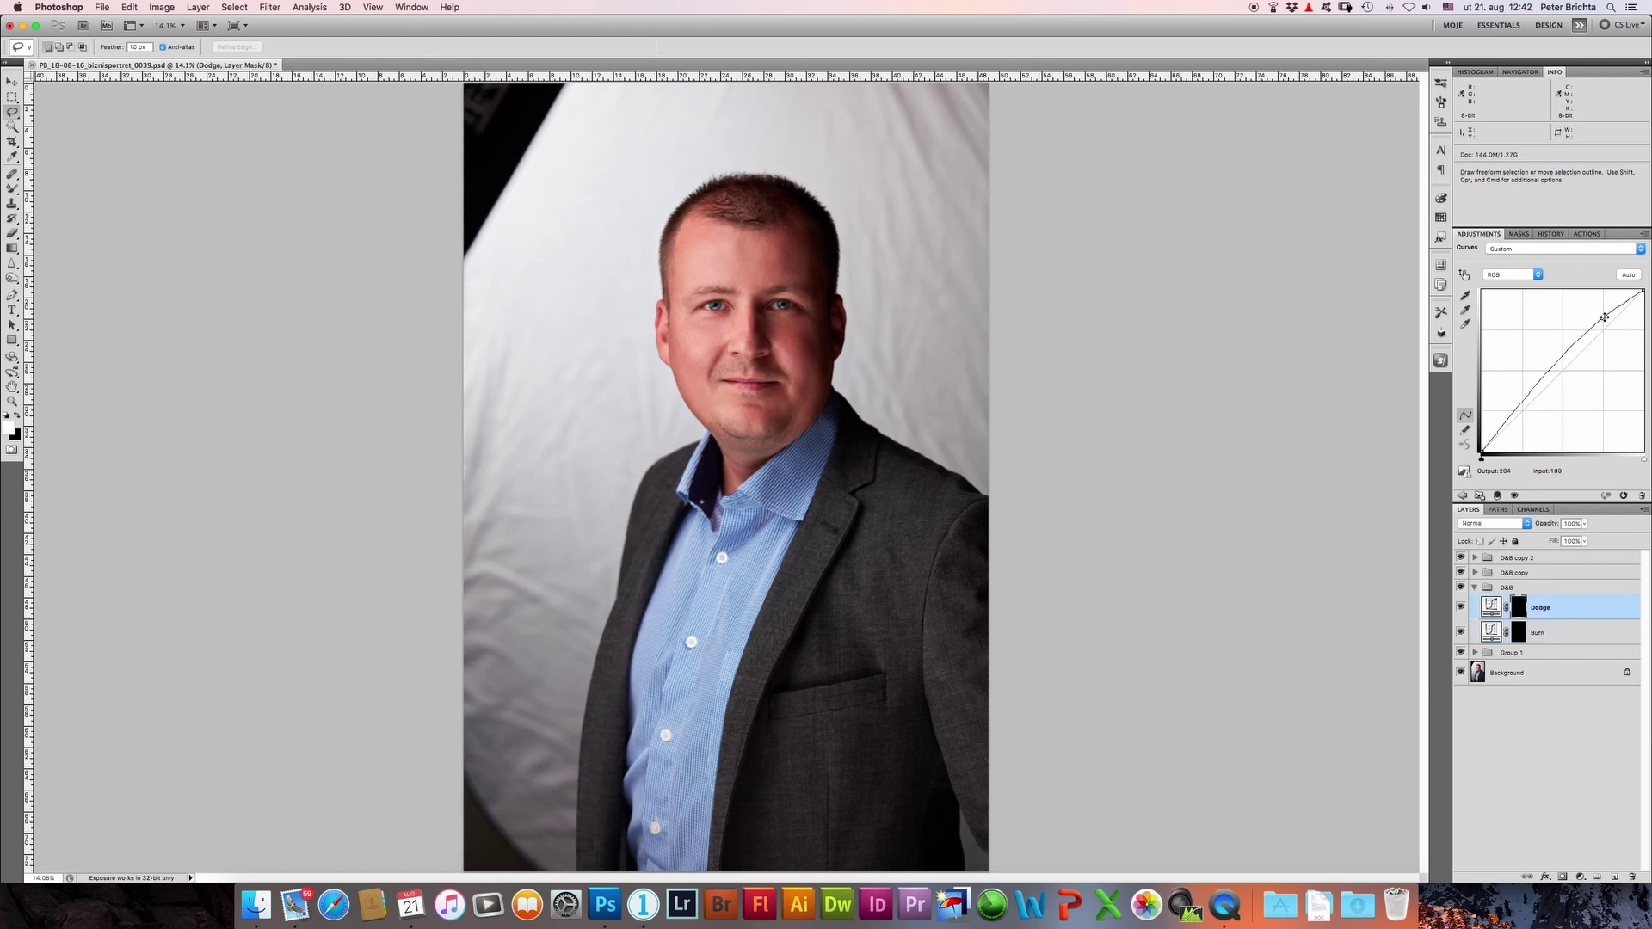
{"action": "left_click_drag", "start_coordinate": [1605, 318], "coordinate": [1596, 317]}
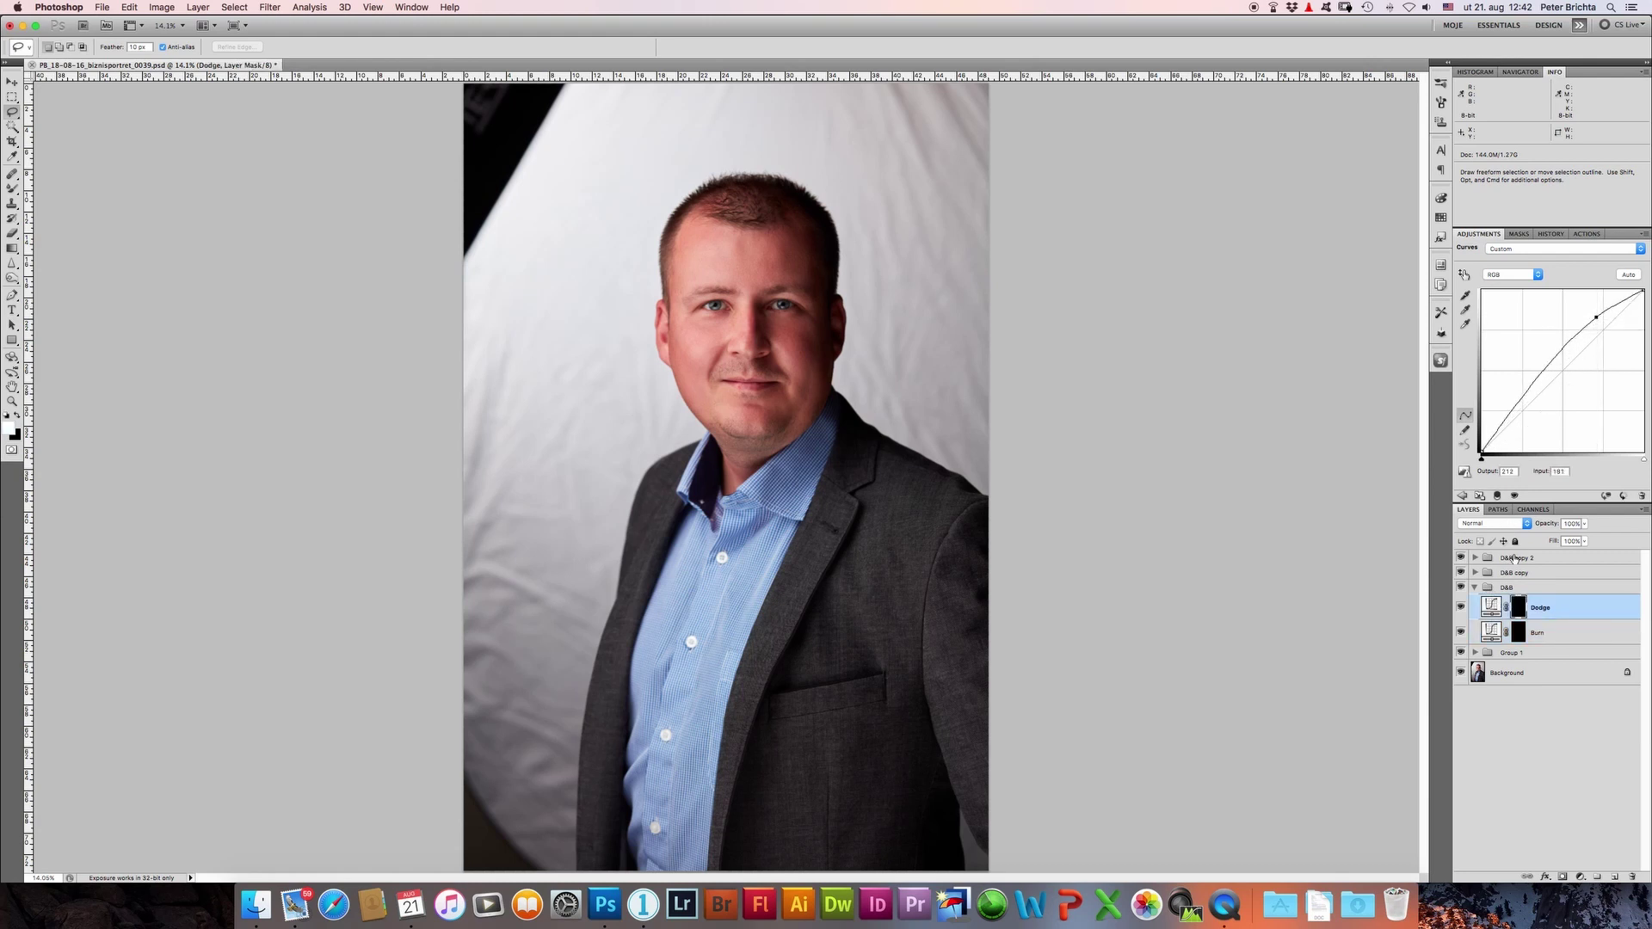
Step: Target the Burn mask with a standard brush at 20% opacity, zoomed onto the head
{"action": "left_click", "coordinate": [1514, 634]}
{"action": "key", "text": "b"}
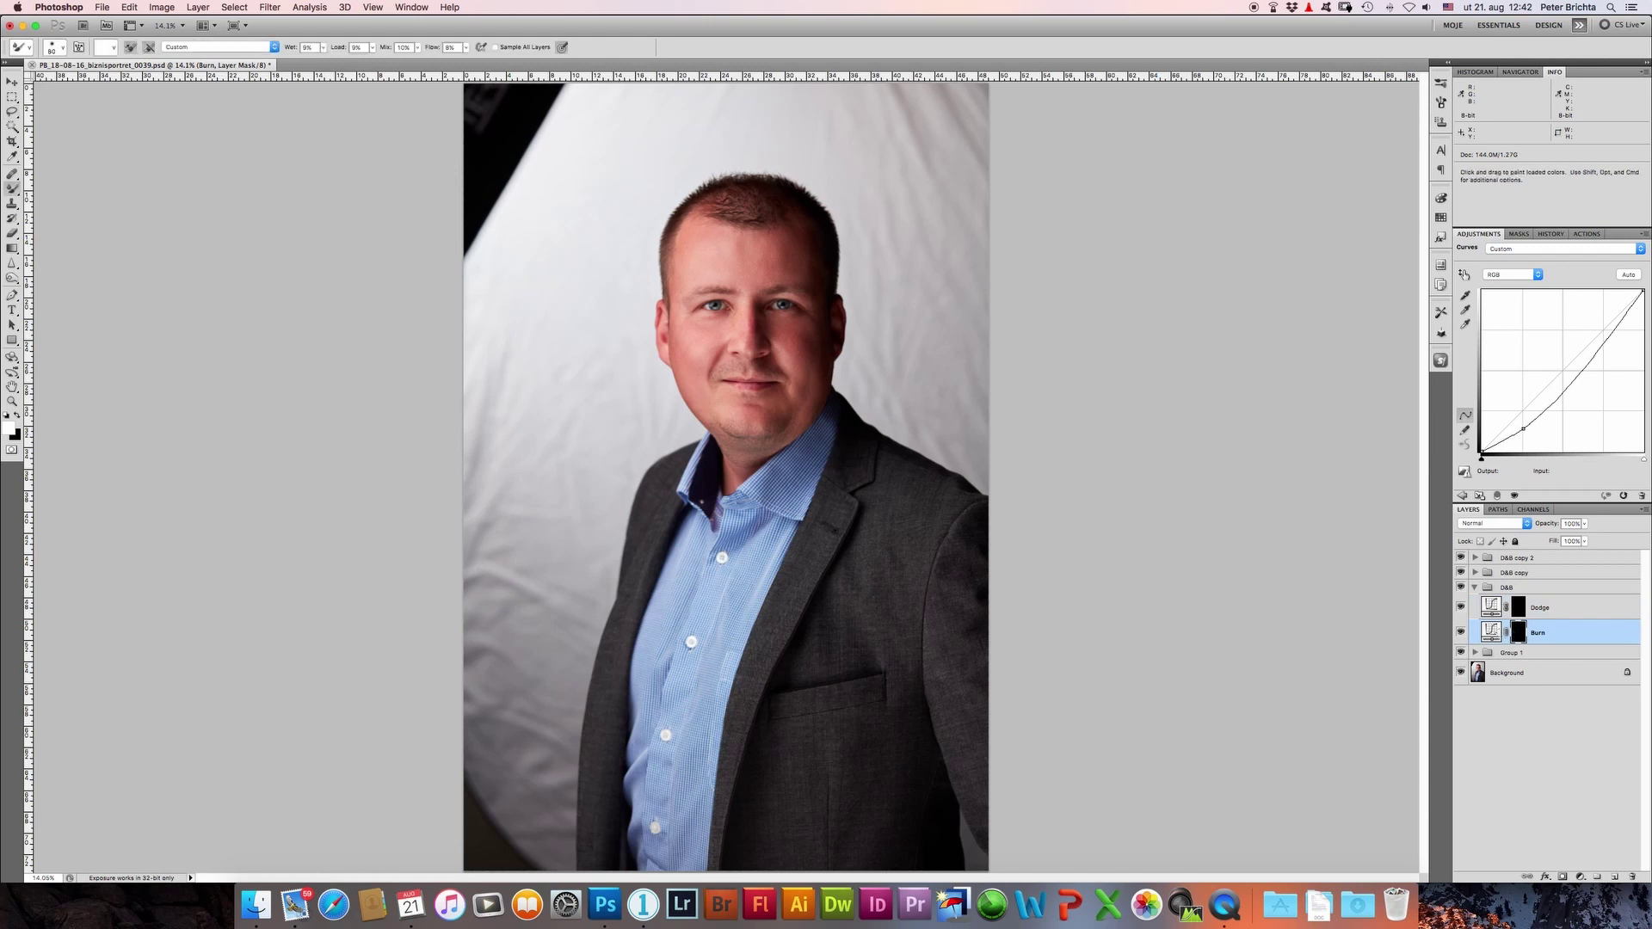
{"action": "left_click", "coordinate": [26, 197]}
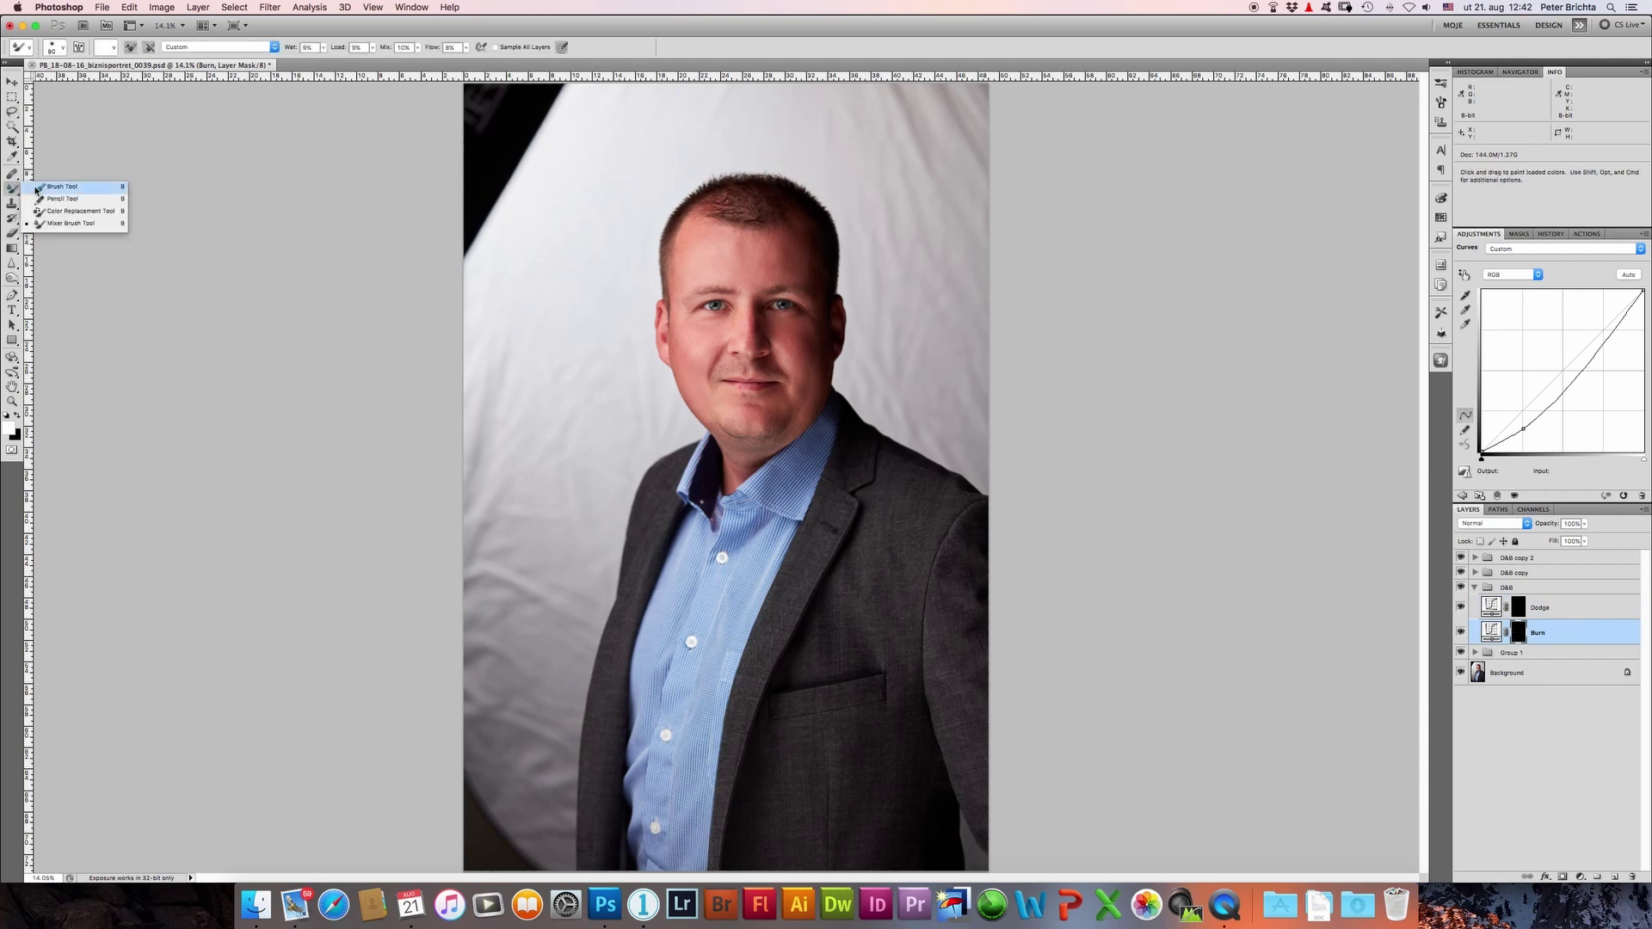
{"action": "left_click", "coordinate": [33, 190]}
{"action": "left_click", "coordinate": [234, 47]}
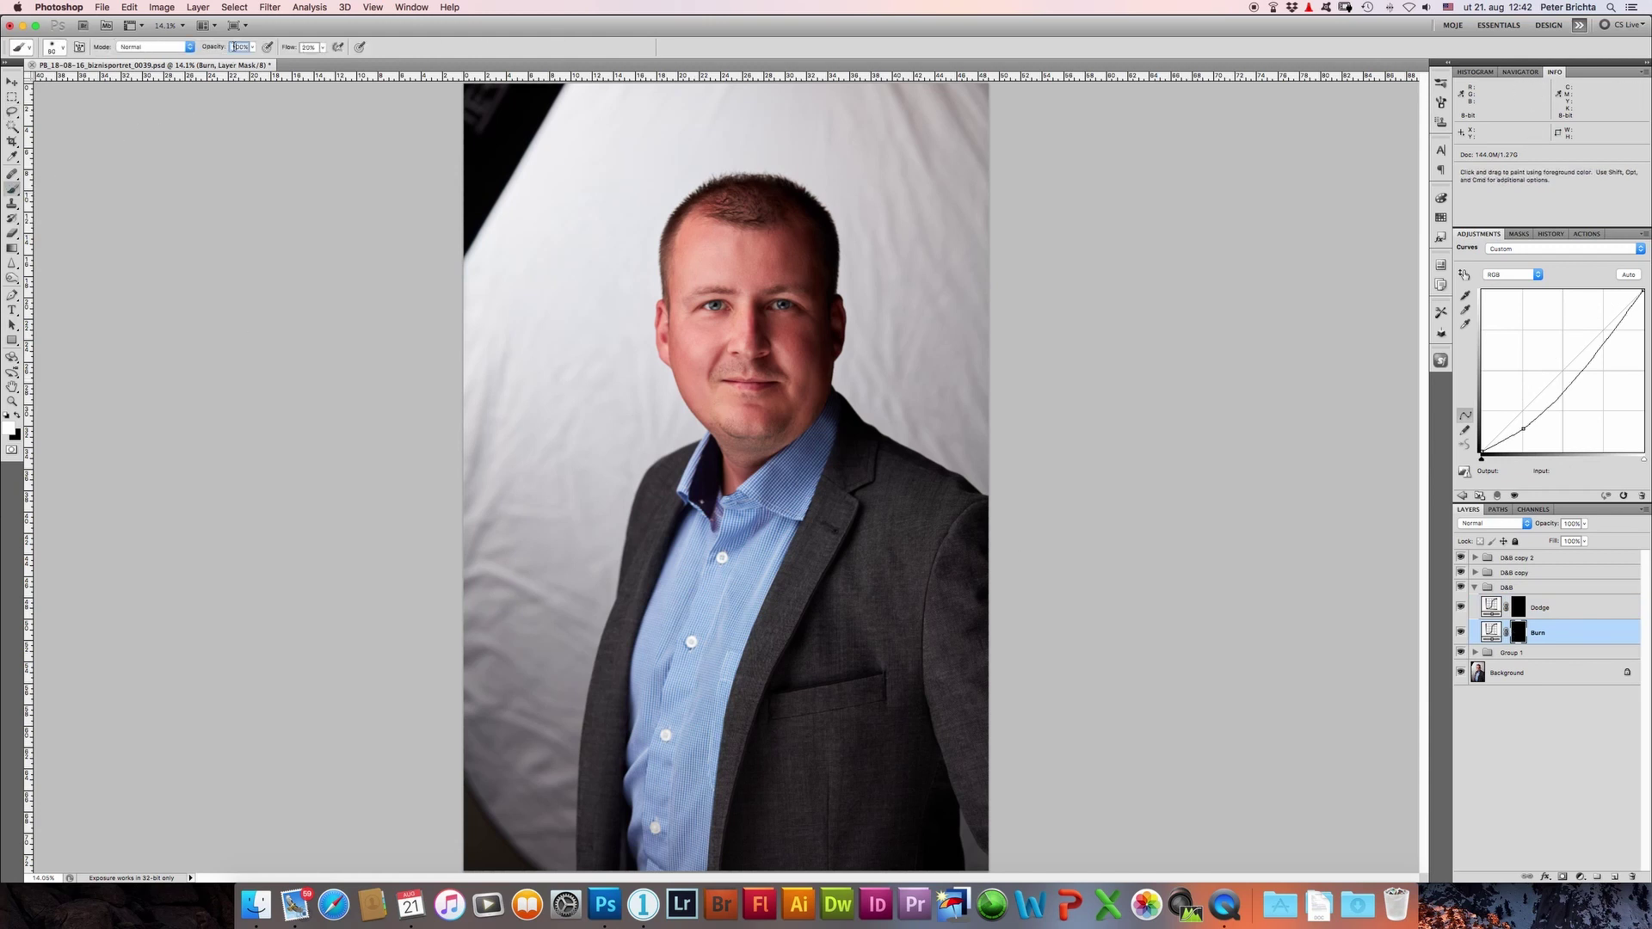
{"action": "key", "text": "Return"}
{"action": "key", "text": "super+equal"}
{"action": "key", "text": "super+equal"}
{"action": "key", "text": "super+equal"}
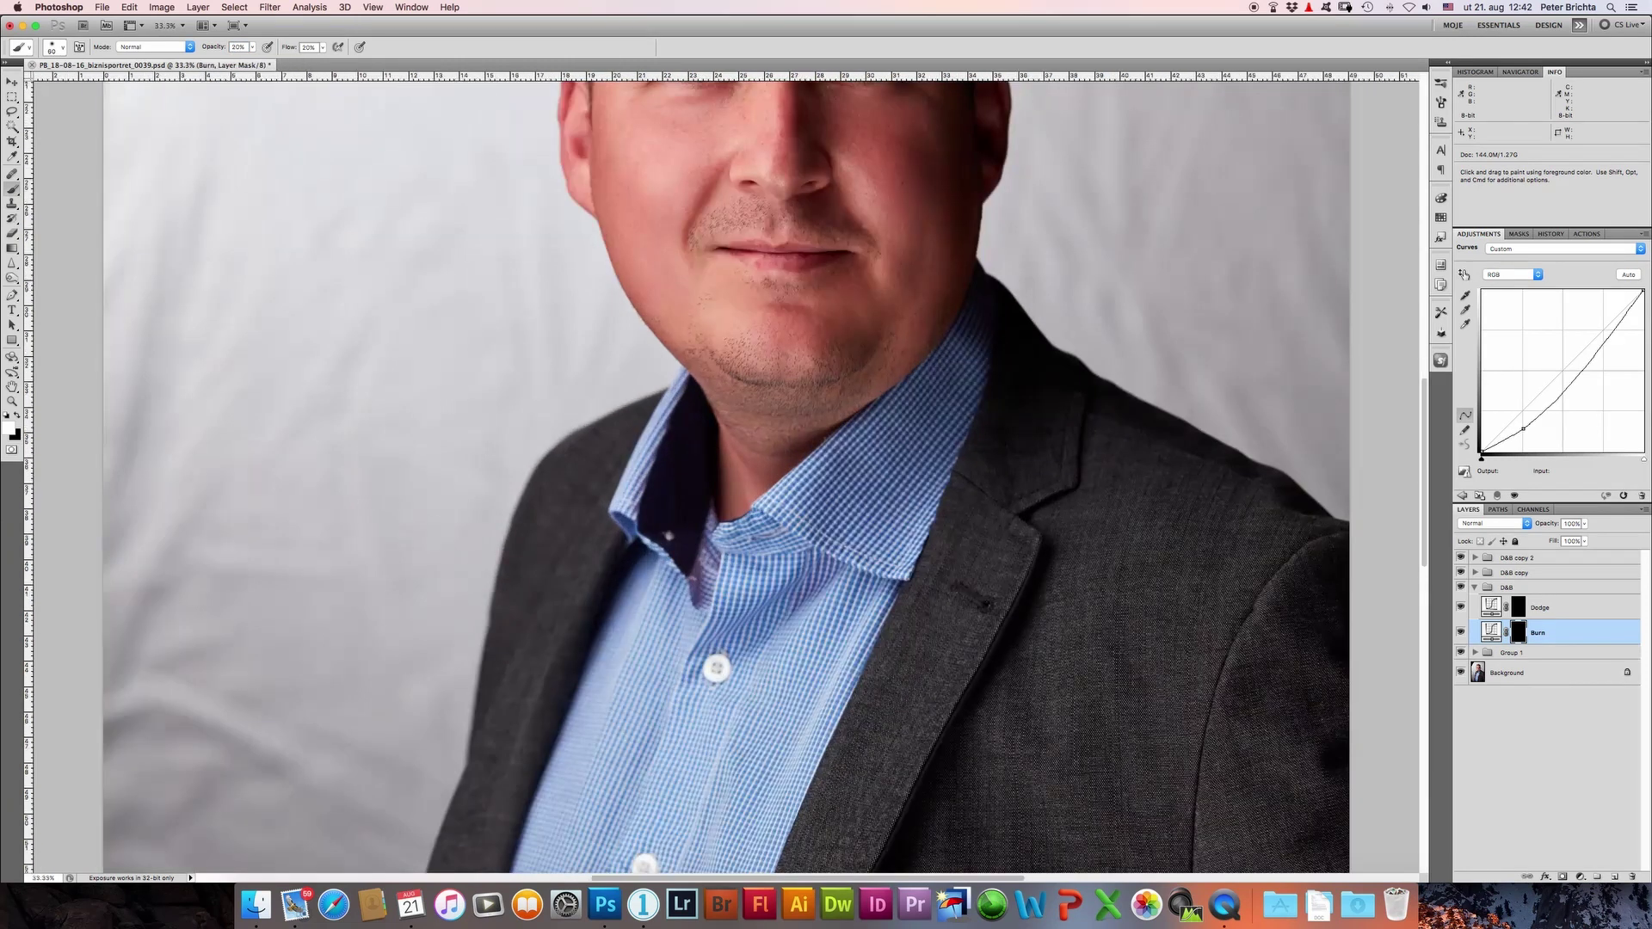
{"action": "left_click_drag", "start_coordinate": [955, 266], "coordinate": [896, 579]}
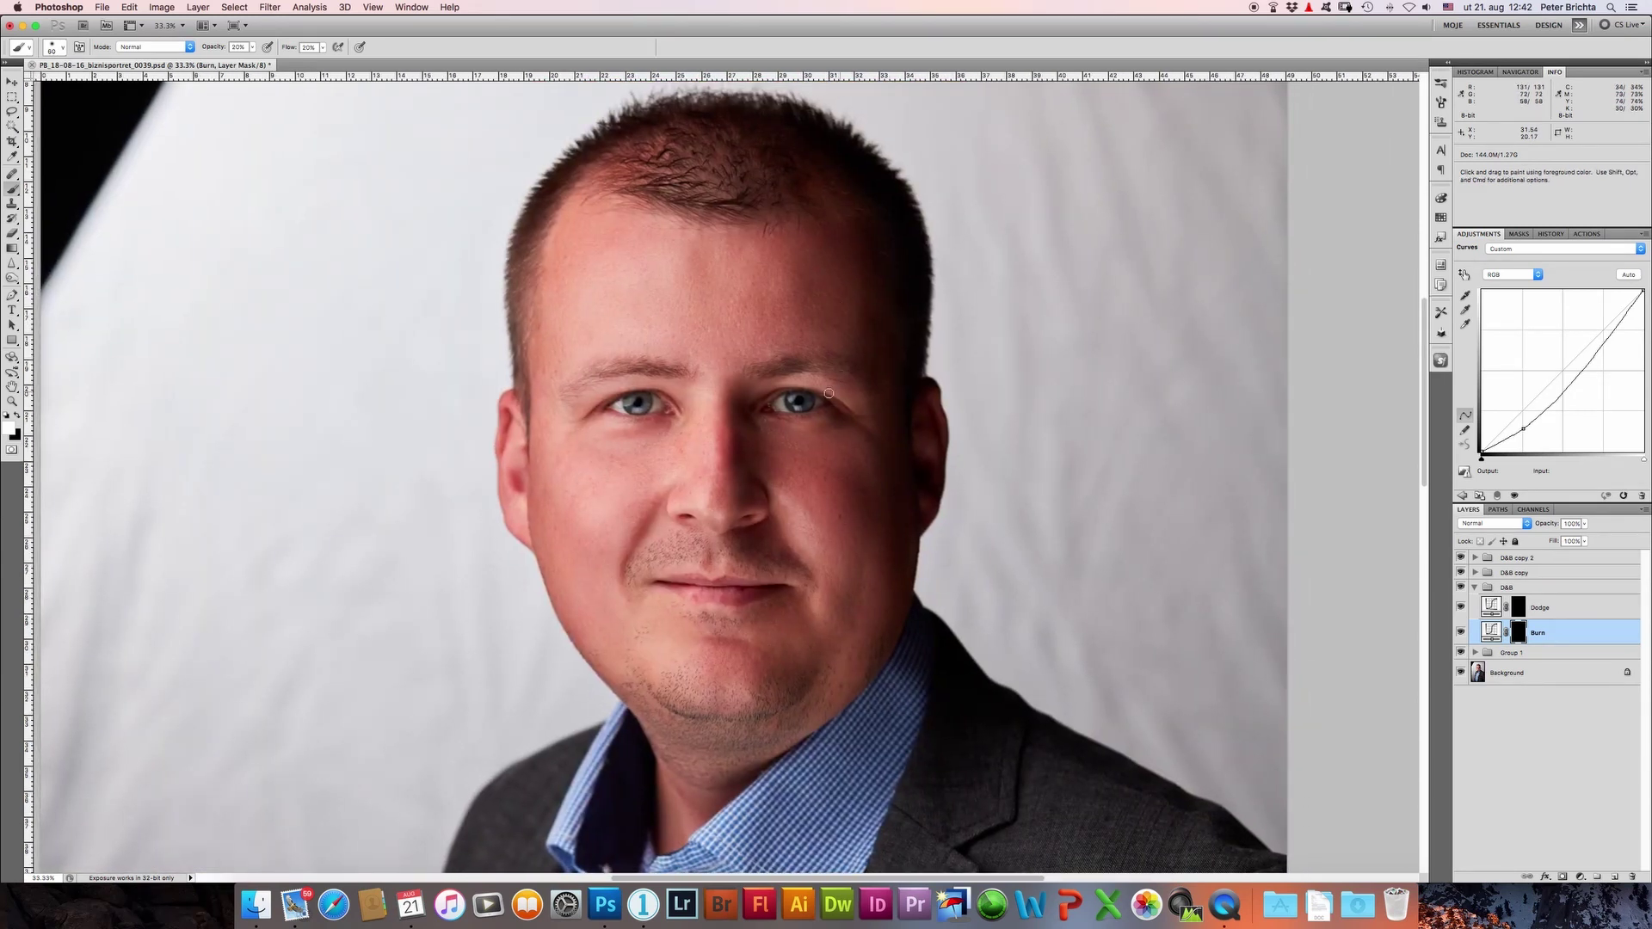
Step: Darken the cheek and jawline on the Burn mask using 150 and 100 px brushes
{"action": "key", "text": "bracketright"}
{"action": "key", "text": "bracketright"}
{"action": "key", "text": "bracketright"}
{"action": "key", "text": "bracketright"}
{"action": "key", "text": "bracketright"}
{"action": "left_click_drag", "start_coordinate": [885, 501], "coordinate": [842, 521]}
{"action": "mouse_move", "coordinate": [843, 522]}
{"action": "left_mouse_down"}
{"action": "mouse_move", "coordinate": [869, 648]}
{"action": "mouse_move", "coordinate": [745, 721]}
{"action": "mouse_move", "coordinate": [762, 736]}
{"action": "mouse_move", "coordinate": [794, 720]}
{"action": "left_mouse_up"}
{"action": "key", "text": "bracketleft"}
{"action": "key", "text": "bracketleft"}
{"action": "key", "text": "bracketleft"}
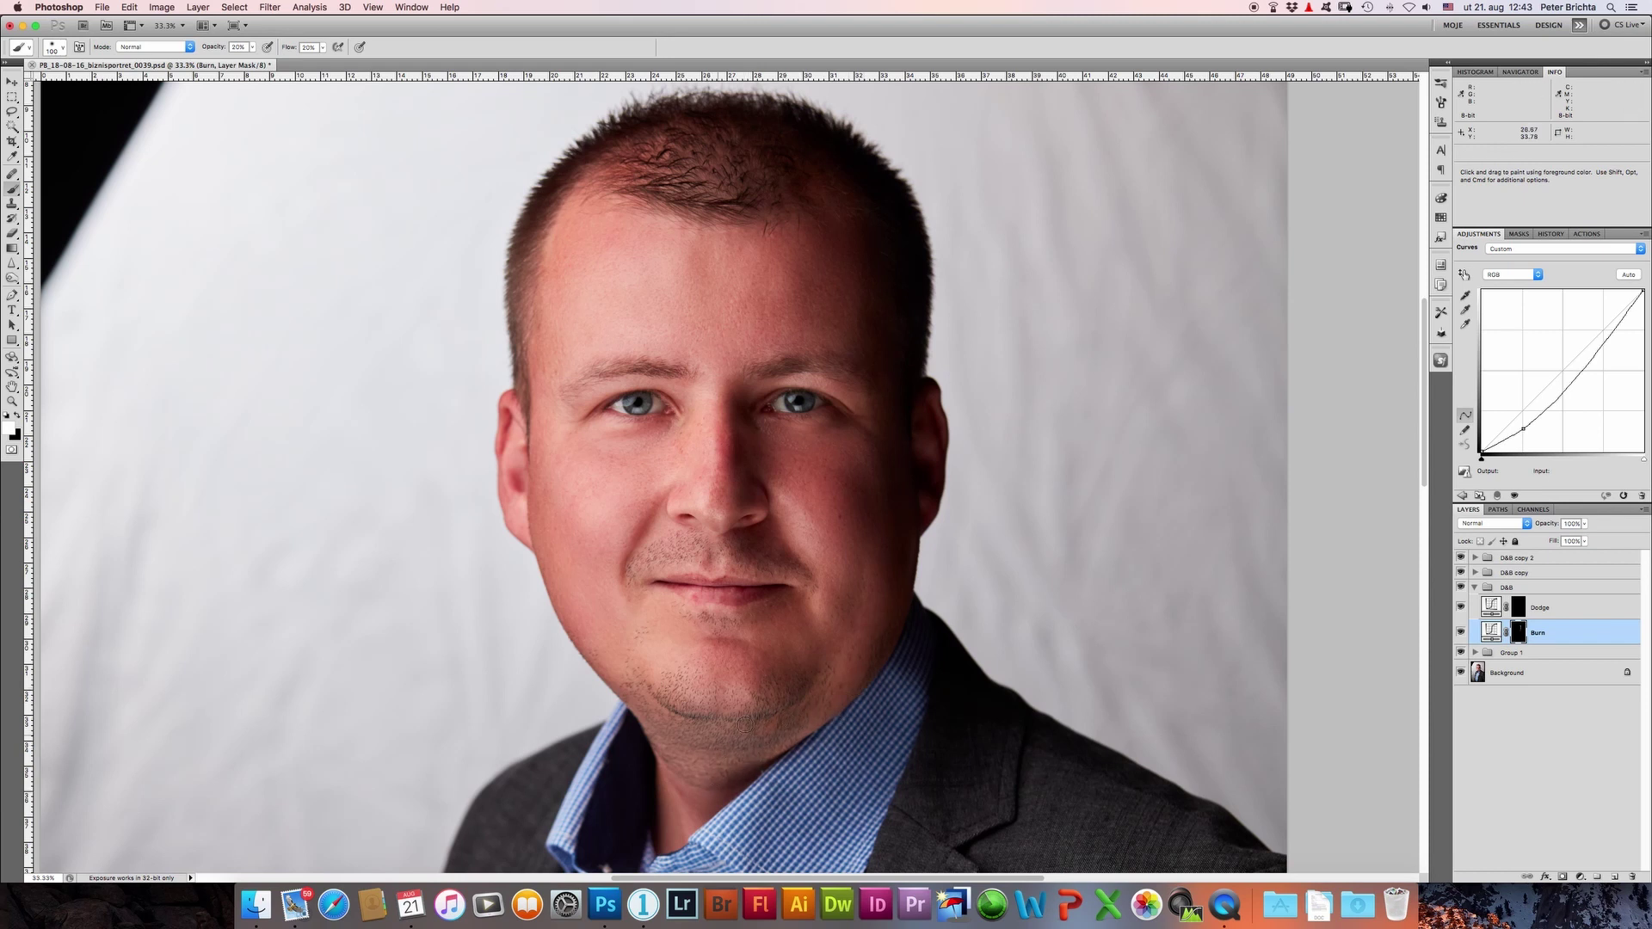
{"action": "left_click_drag", "start_coordinate": [706, 755], "coordinate": [654, 719]}
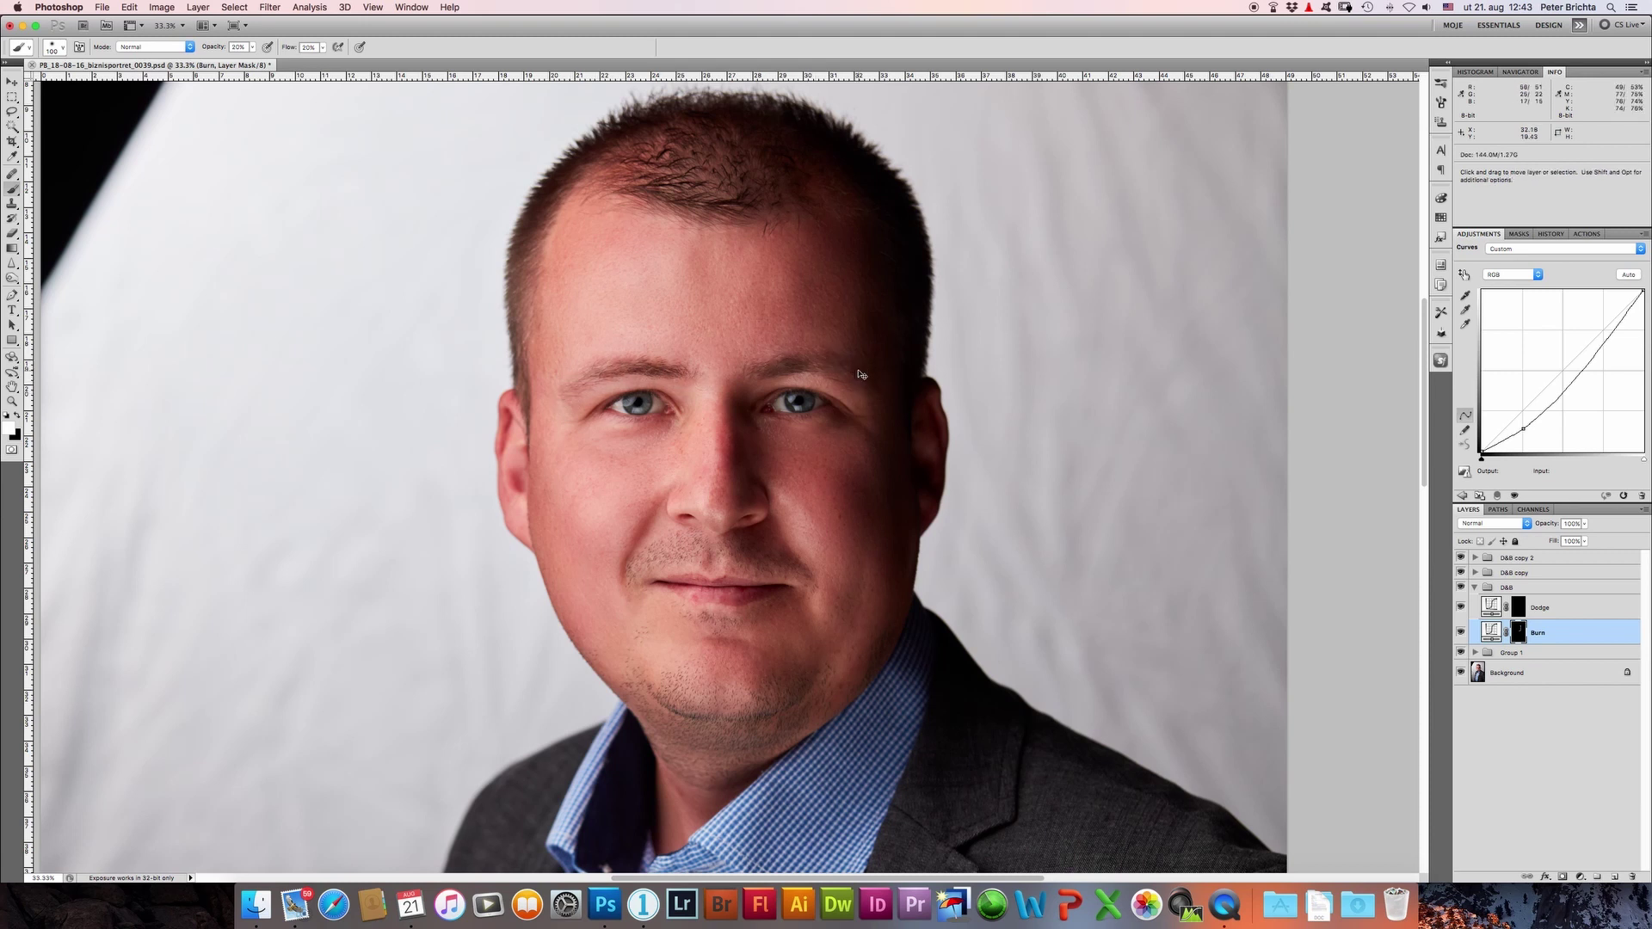
{"action": "key", "text": "super+0"}
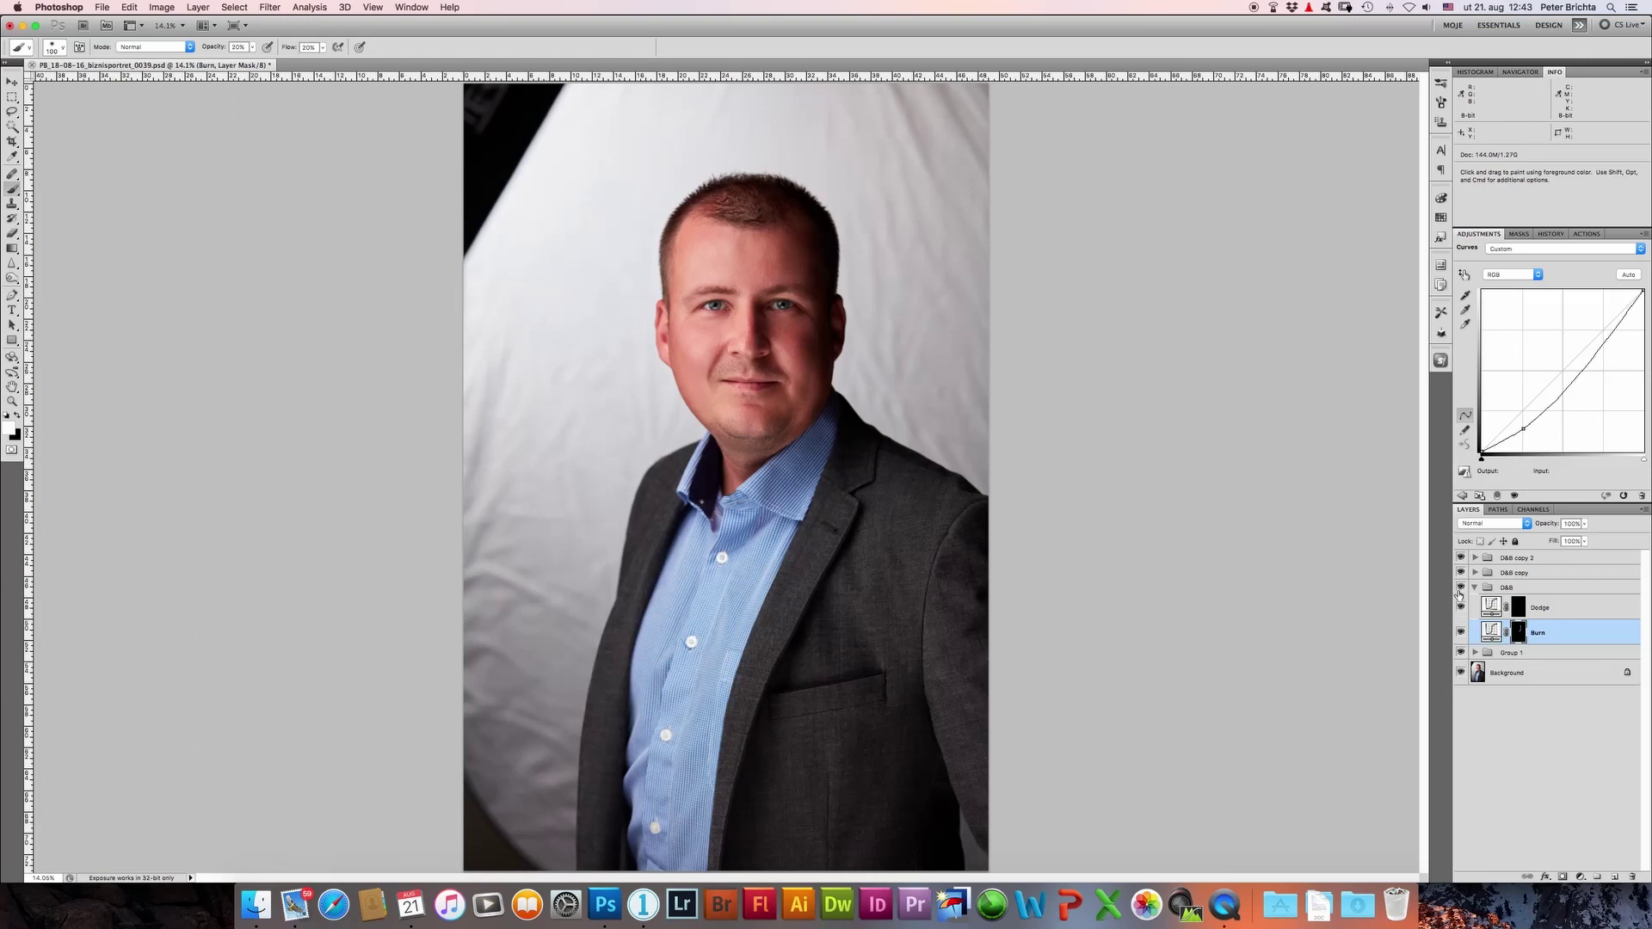
Step: Compare the D&B group toggled, then burn more of the face with a 175 px brush
{"action": "left_click", "coordinate": [1460, 589]}
{"action": "left_click", "coordinate": [1461, 589]}
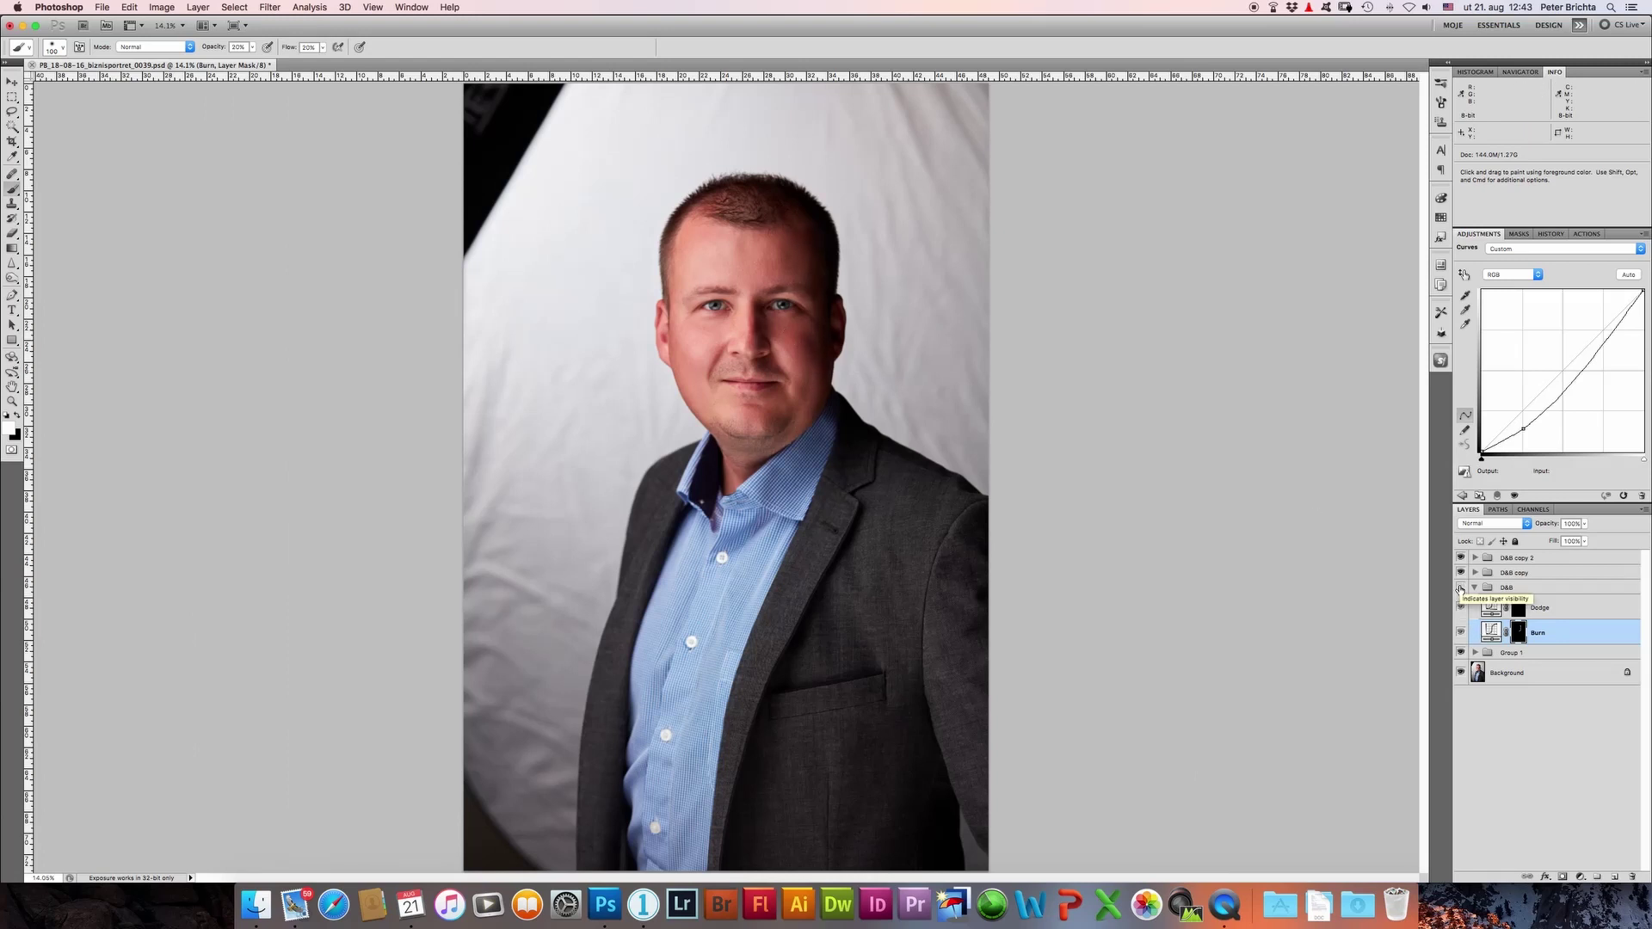
{"action": "key", "text": "bracketright"}
{"action": "key", "text": "bracketright"}
{"action": "key", "text": "bracketright"}
{"action": "left_click_drag", "start_coordinate": [800, 428], "coordinate": [820, 387]}
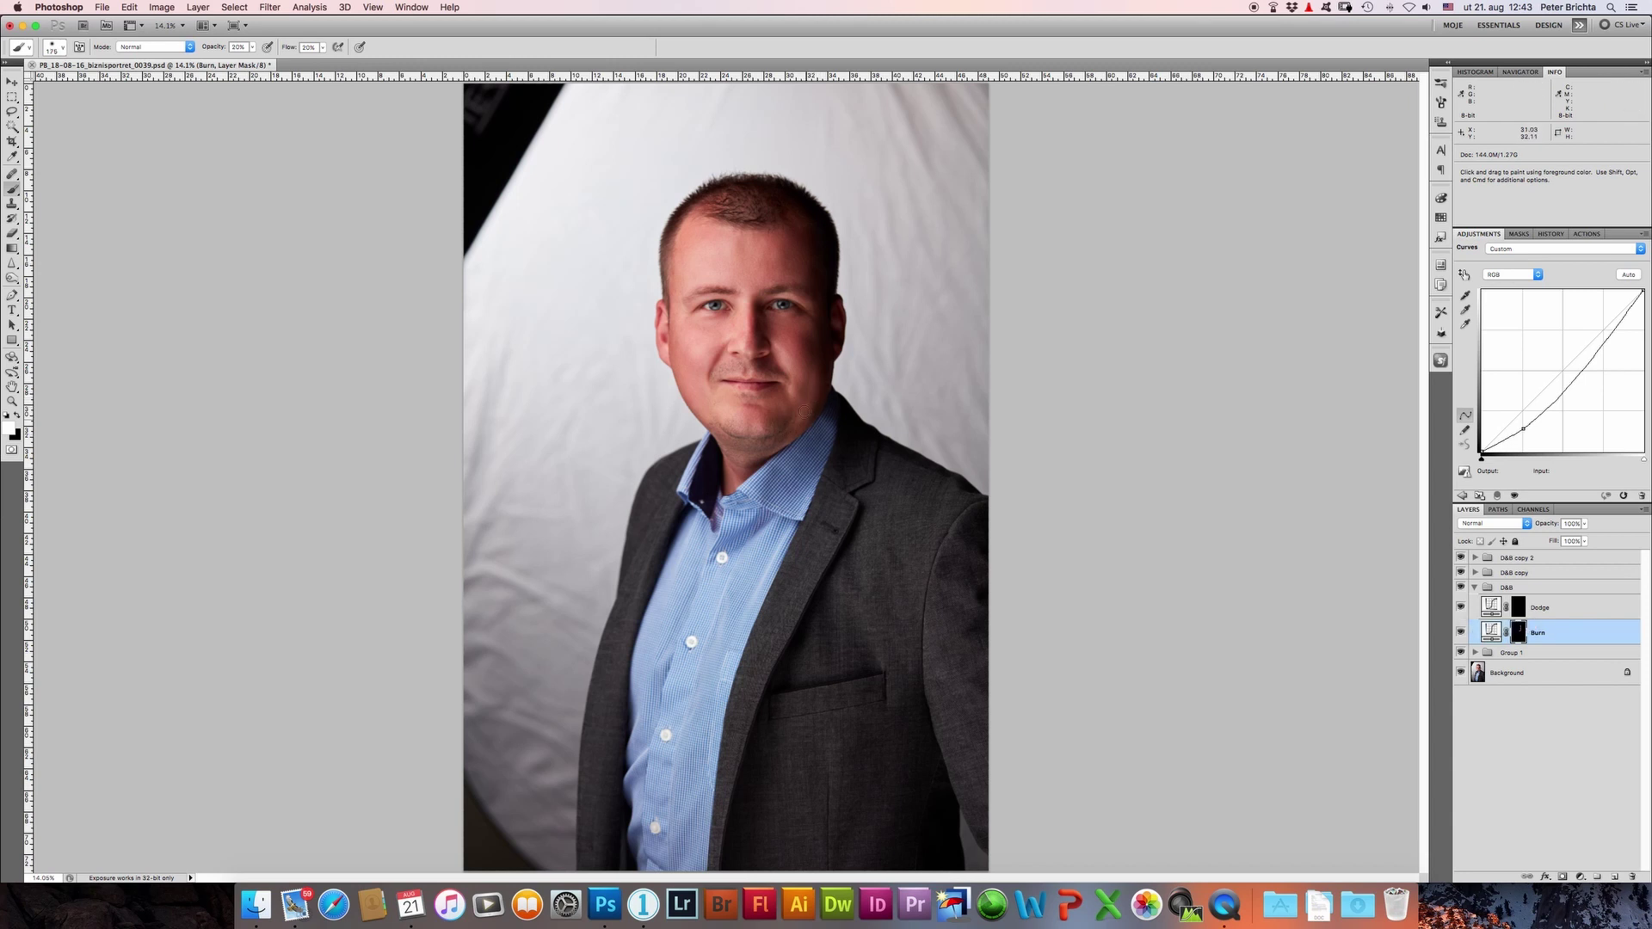
Step: Brighten the forehead and both cheeks on the Dodge mask with 250 and 150 px brushes
{"action": "left_click", "coordinate": [1519, 609]}
{"action": "key", "text": "bracketright"}
{"action": "key", "text": "bracketright"}
{"action": "left_click_drag", "start_coordinate": [760, 253], "coordinate": [715, 253]}
{"action": "key", "text": "bracketleft"}
{"action": "key", "text": "bracketleft"}
{"action": "key", "text": "bracketleft"}
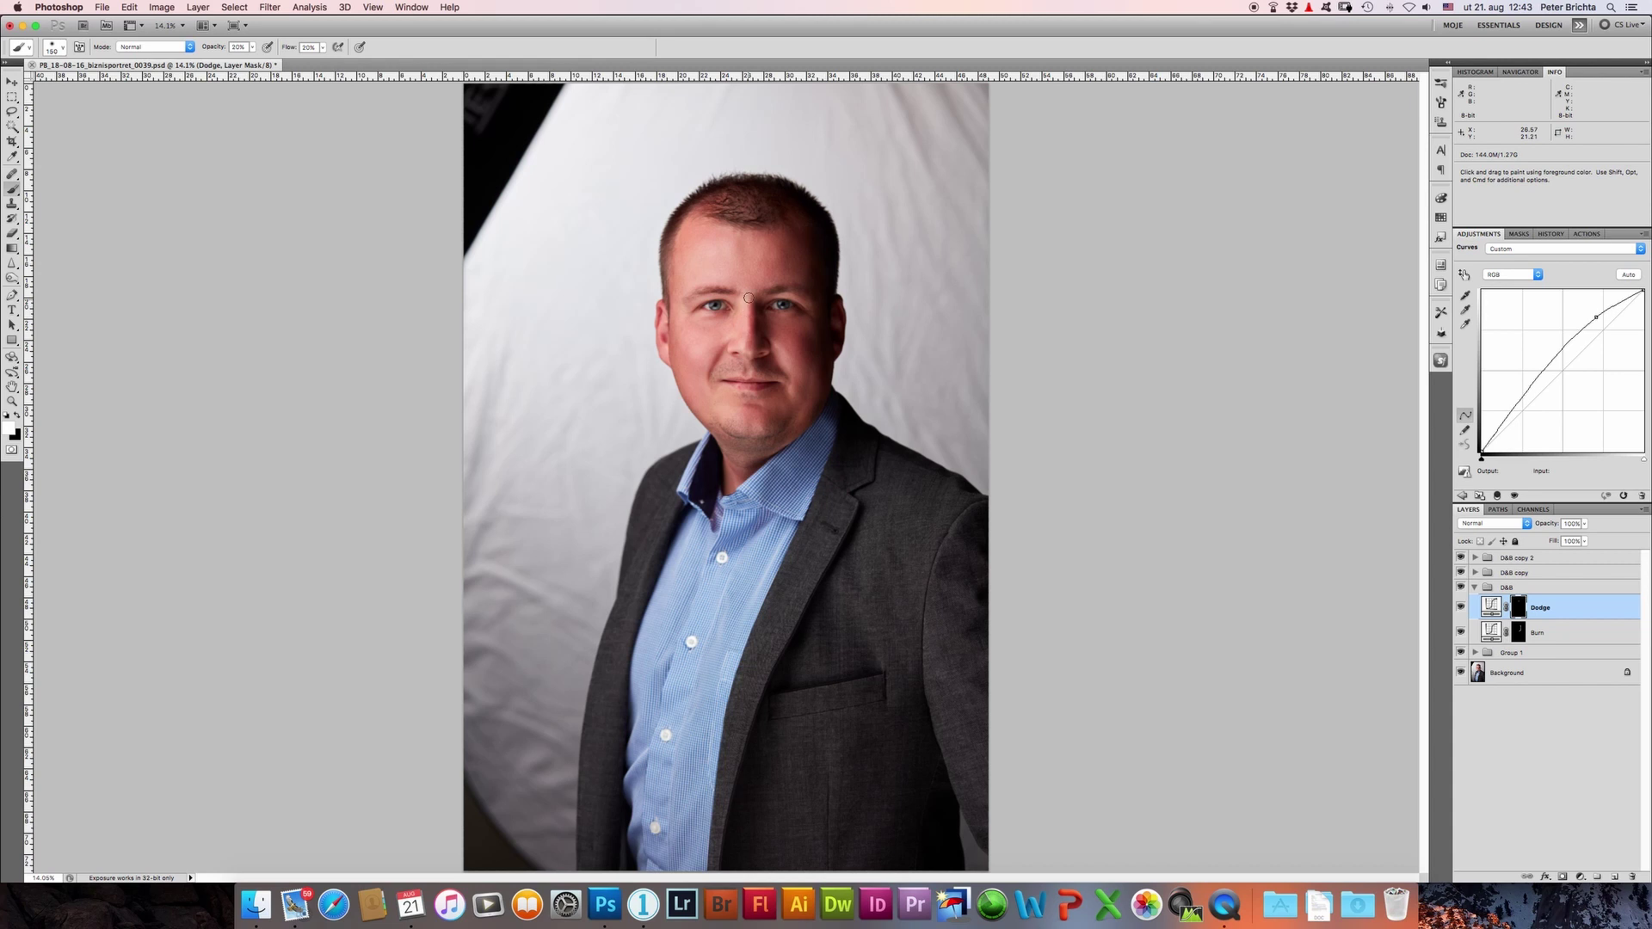
{"action": "left_click_drag", "start_coordinate": [747, 350], "coordinate": [789, 345]}
{"action": "left_click_drag", "start_coordinate": [780, 323], "coordinate": [699, 334]}
{"action": "left_click_drag", "start_coordinate": [684, 364], "coordinate": [675, 343]}
Step: Compare the retouching toggled, collapse the D&B group and lower its opacity
{"action": "left_click", "coordinate": [1460, 588]}
{"action": "left_click", "coordinate": [1460, 588]}
{"action": "left_click", "coordinate": [1461, 591]}
{"action": "left_click", "coordinate": [1474, 589]}
{"action": "left_click", "coordinate": [1461, 588]}
{"action": "left_click", "coordinate": [1460, 588]}
{"action": "left_click_drag", "start_coordinate": [1556, 526], "coordinate": [1537, 529]}
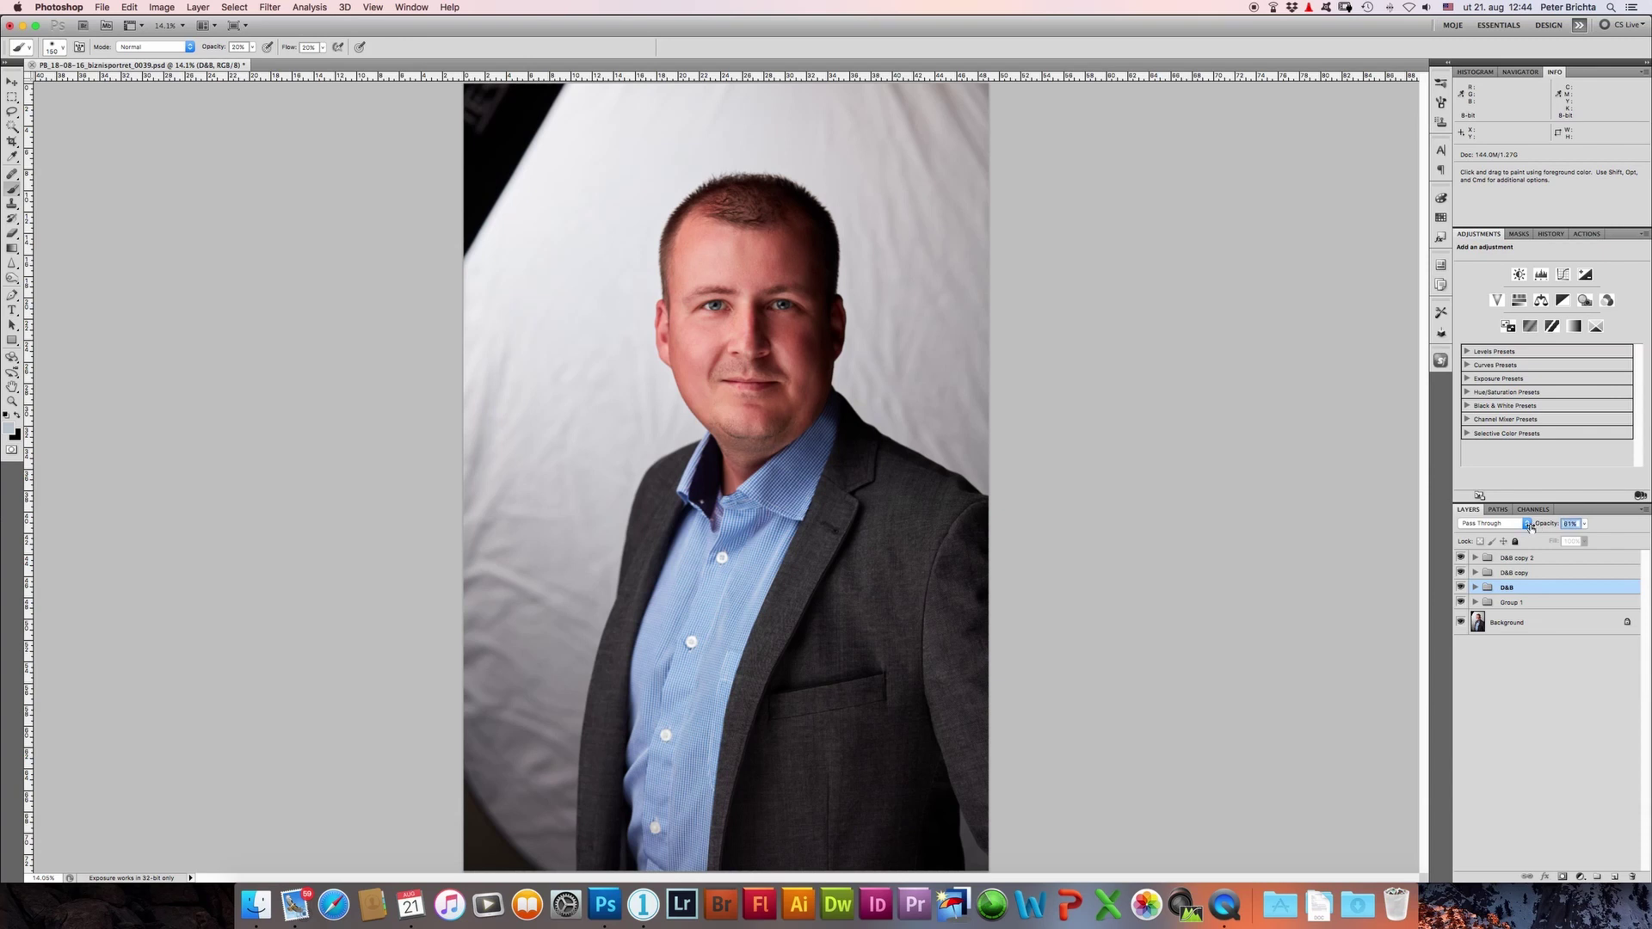
Step: Set the D&B group's opacity to 50%
{"action": "left_click", "coordinate": [1564, 524]}
{"action": "key", "text": "Return"}
{"action": "left_click", "coordinate": [1462, 588]}
Step: Inspect the D&B copy group's Burn mask and compare the group toggled
{"action": "left_click", "coordinate": [1474, 573]}
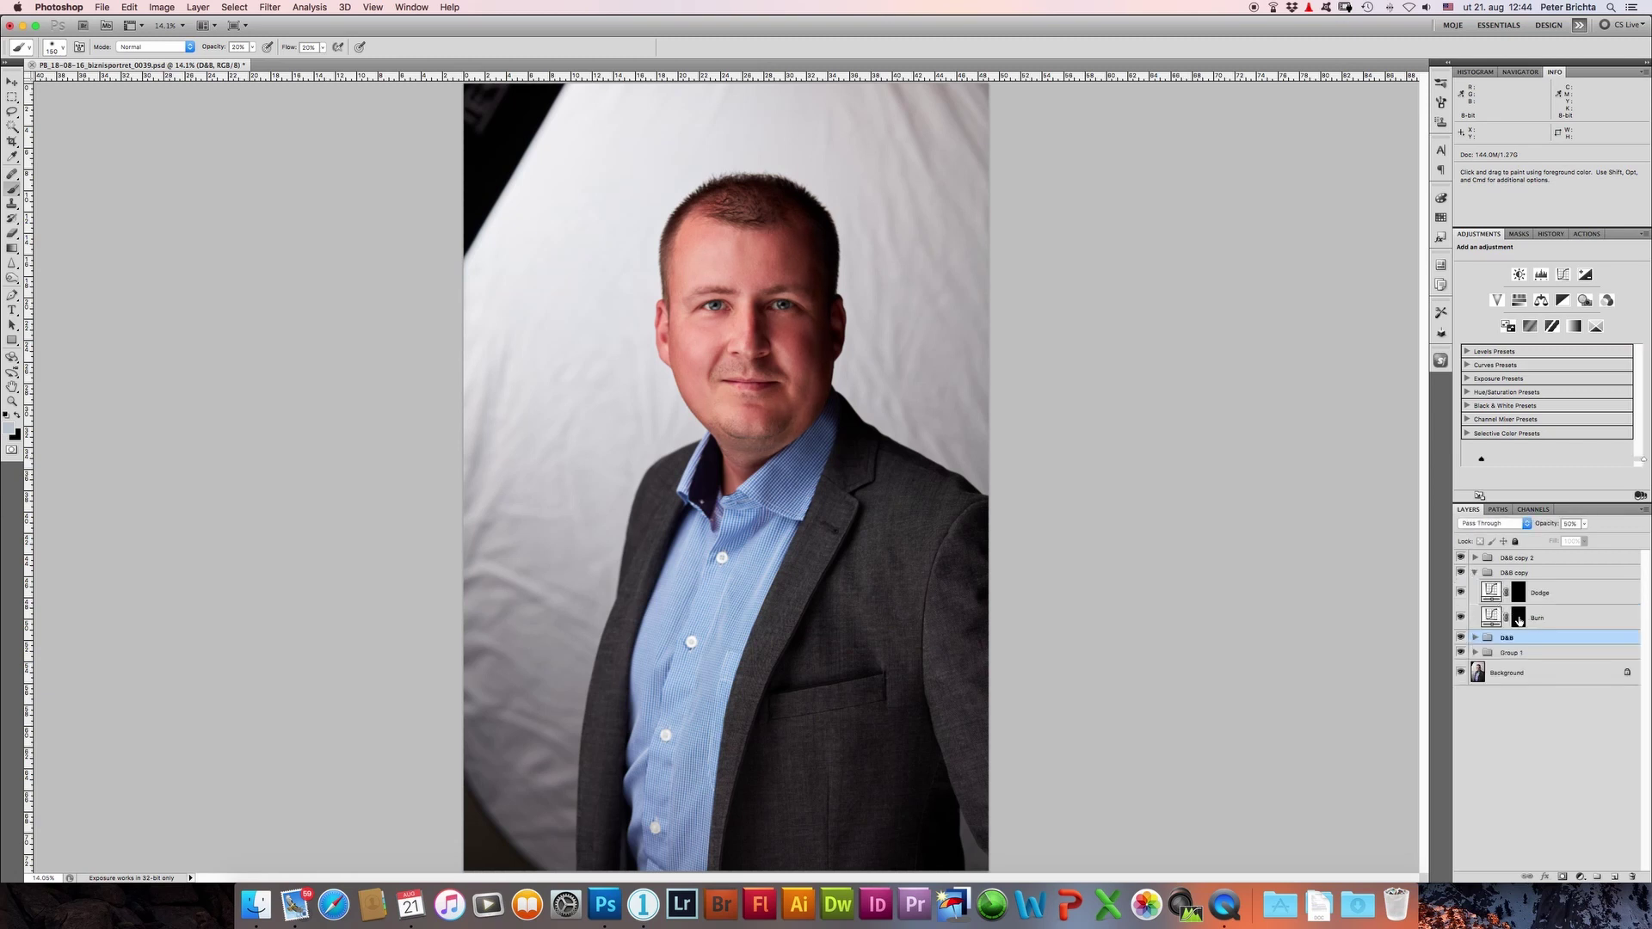
{"action": "left_click", "coordinate": [1519, 620]}
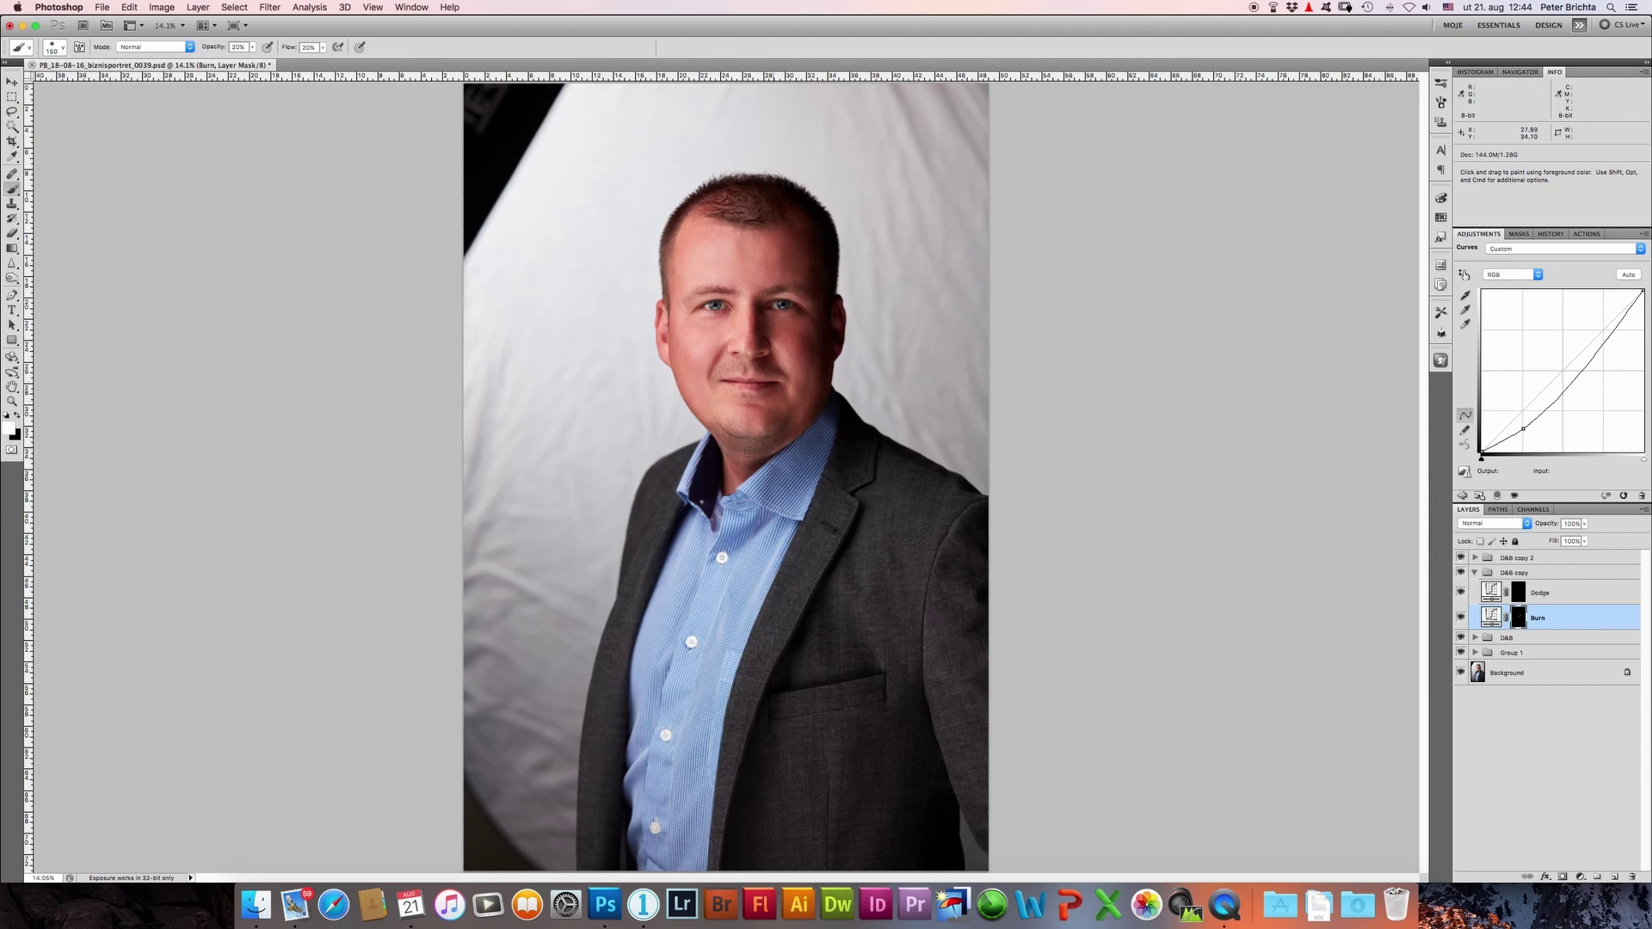
{"action": "left_click", "coordinate": [1461, 573]}
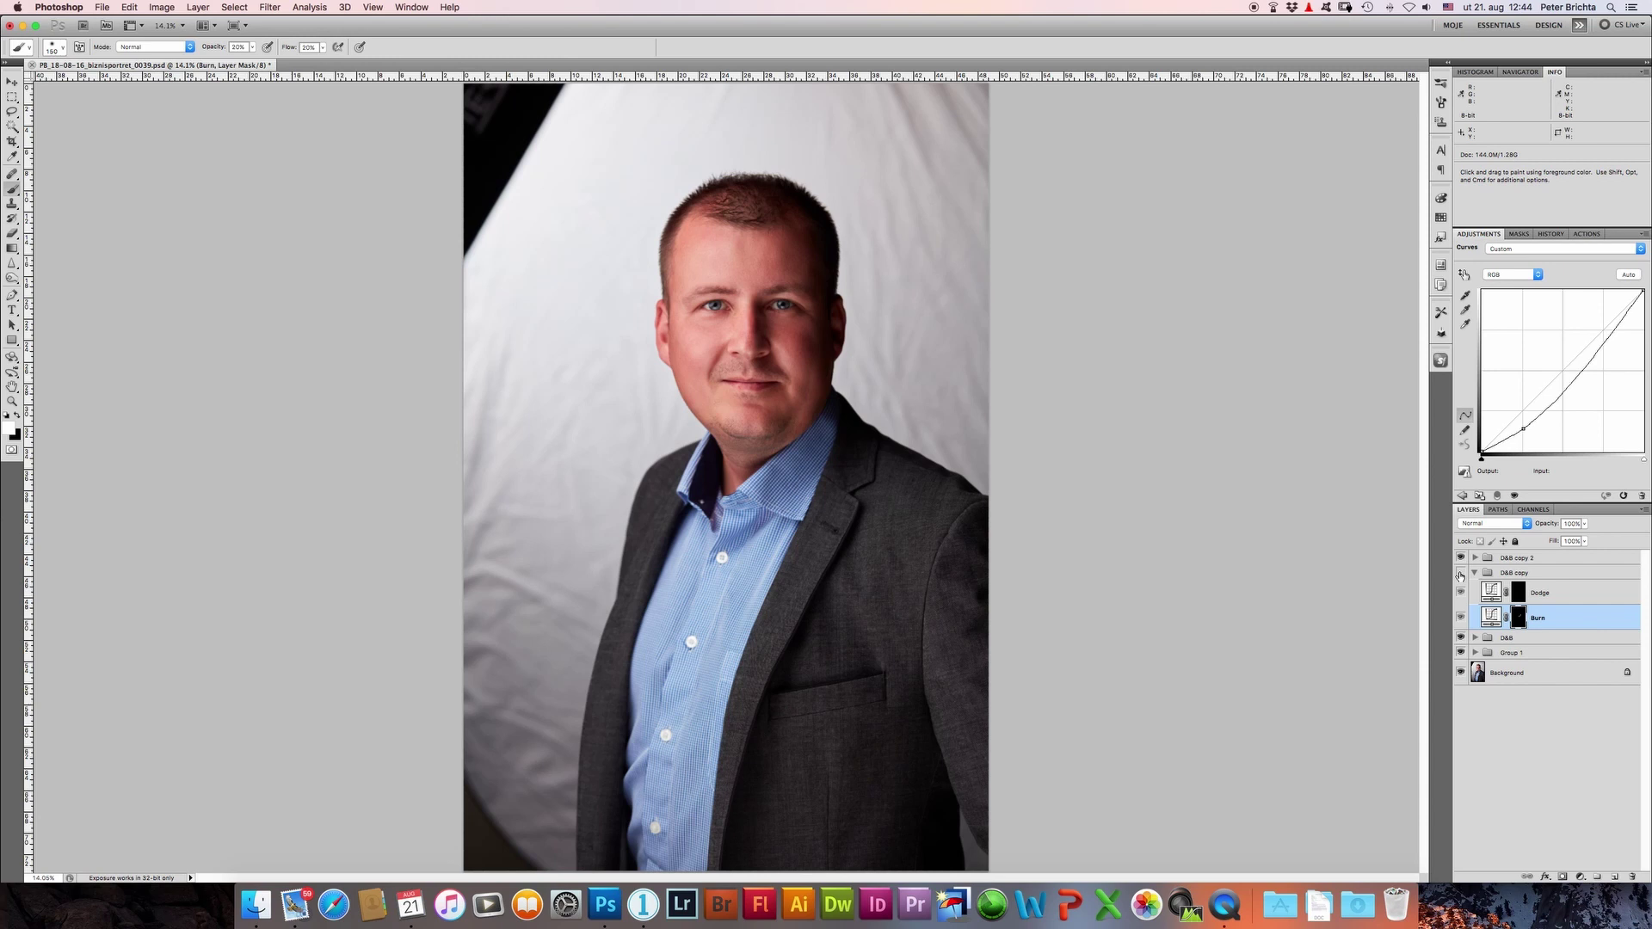
{"action": "left_click", "coordinate": [1474, 574]}
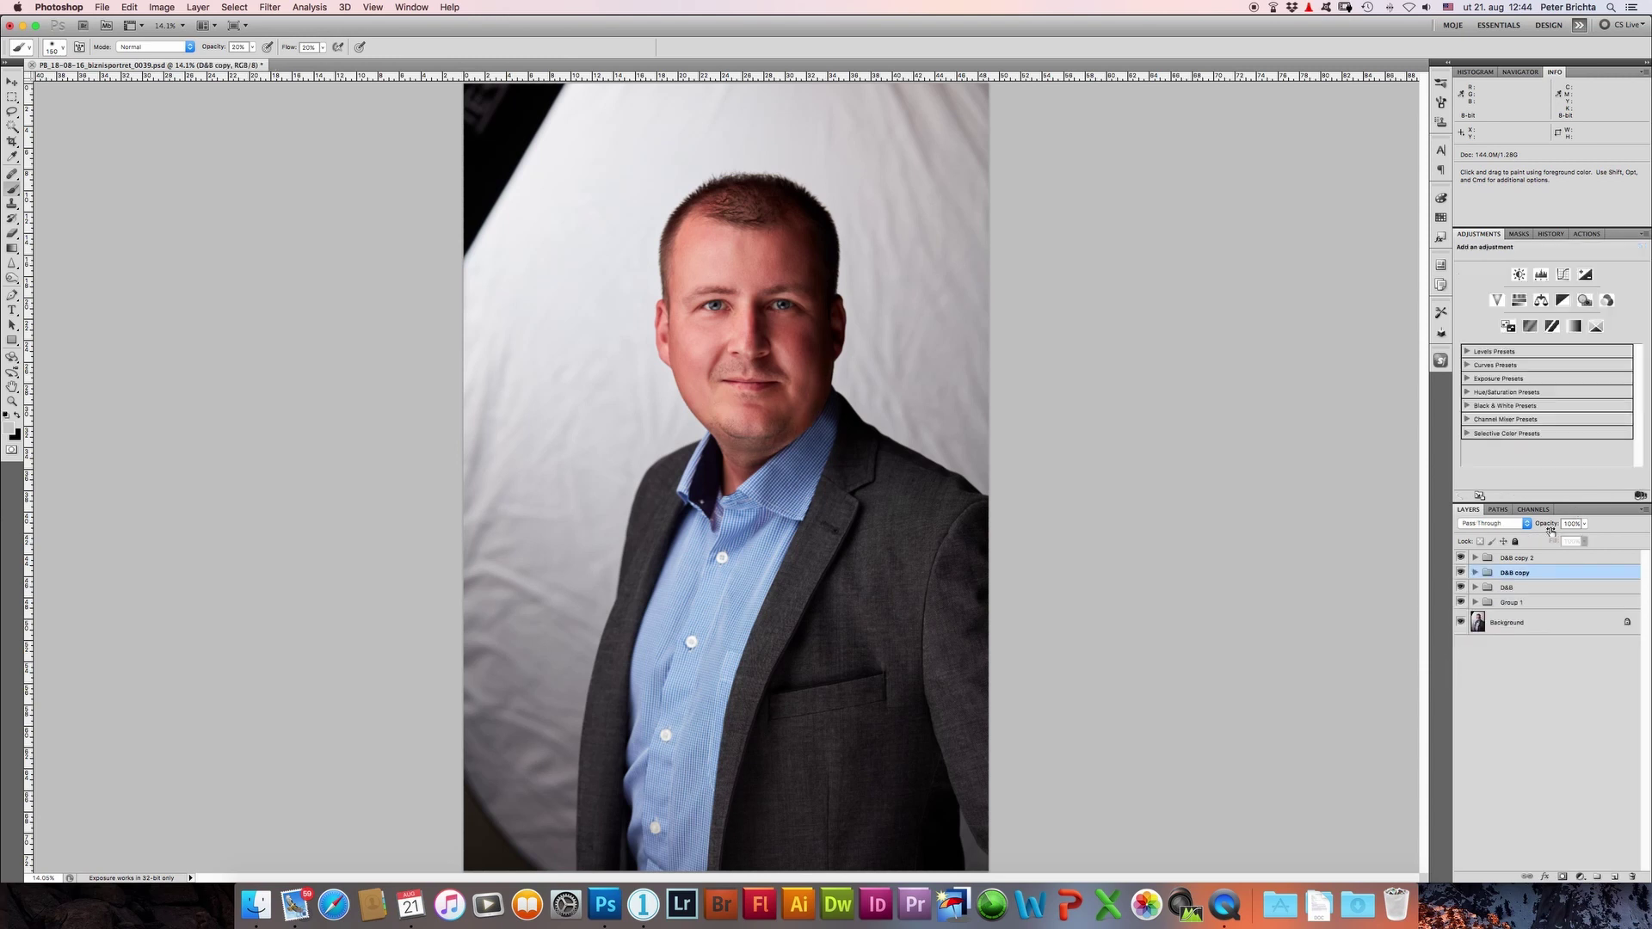
Step: Select the Burn mask in D&B copy 2 and enlarge the brush to 500
{"action": "left_click", "coordinate": [1460, 559]}
{"action": "left_click", "coordinate": [1460, 558]}
{"action": "left_click", "coordinate": [1473, 558]}
{"action": "left_click", "coordinate": [1521, 604]}
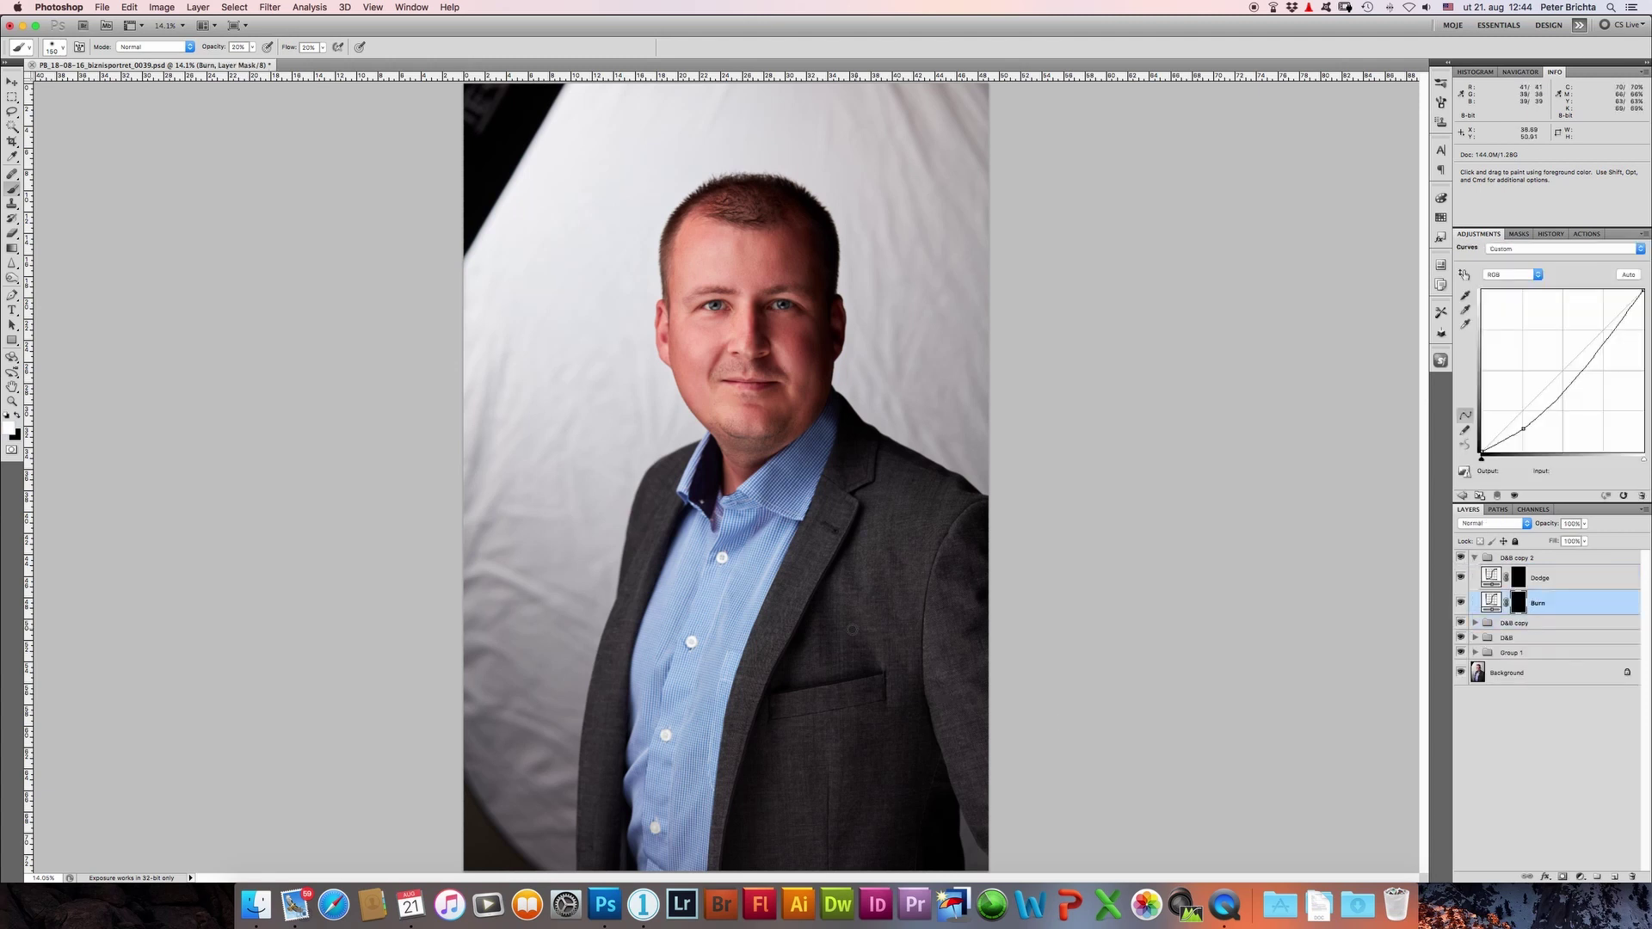
{"action": "key", "text": "bracketright"}
{"action": "key", "text": "bracketright"}
Step: Duplicate the low layers in Group 1, merge the copies, and name the result 'sako'
{"action": "left_click", "coordinate": [1475, 653]}
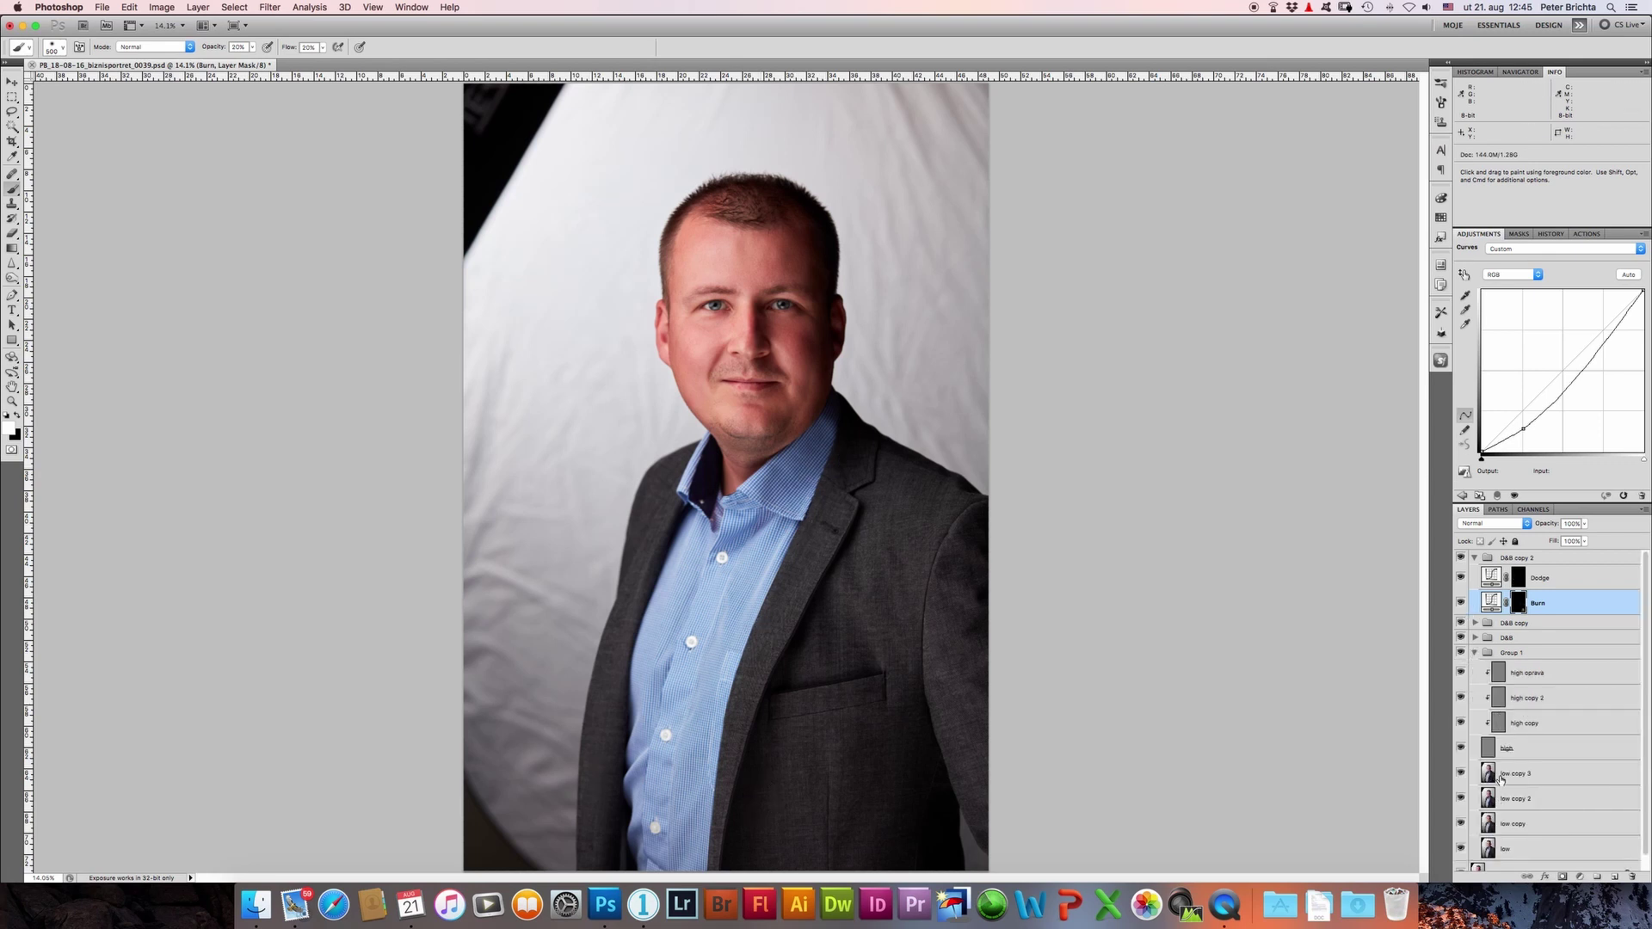
{"action": "left_click", "coordinate": [1514, 774]}
{"action": "left_click", "coordinate": [1551, 802], "text": "shift"}
{"action": "key", "text": "ctrl+j"}
{"action": "right_click", "coordinate": [1551, 776]}
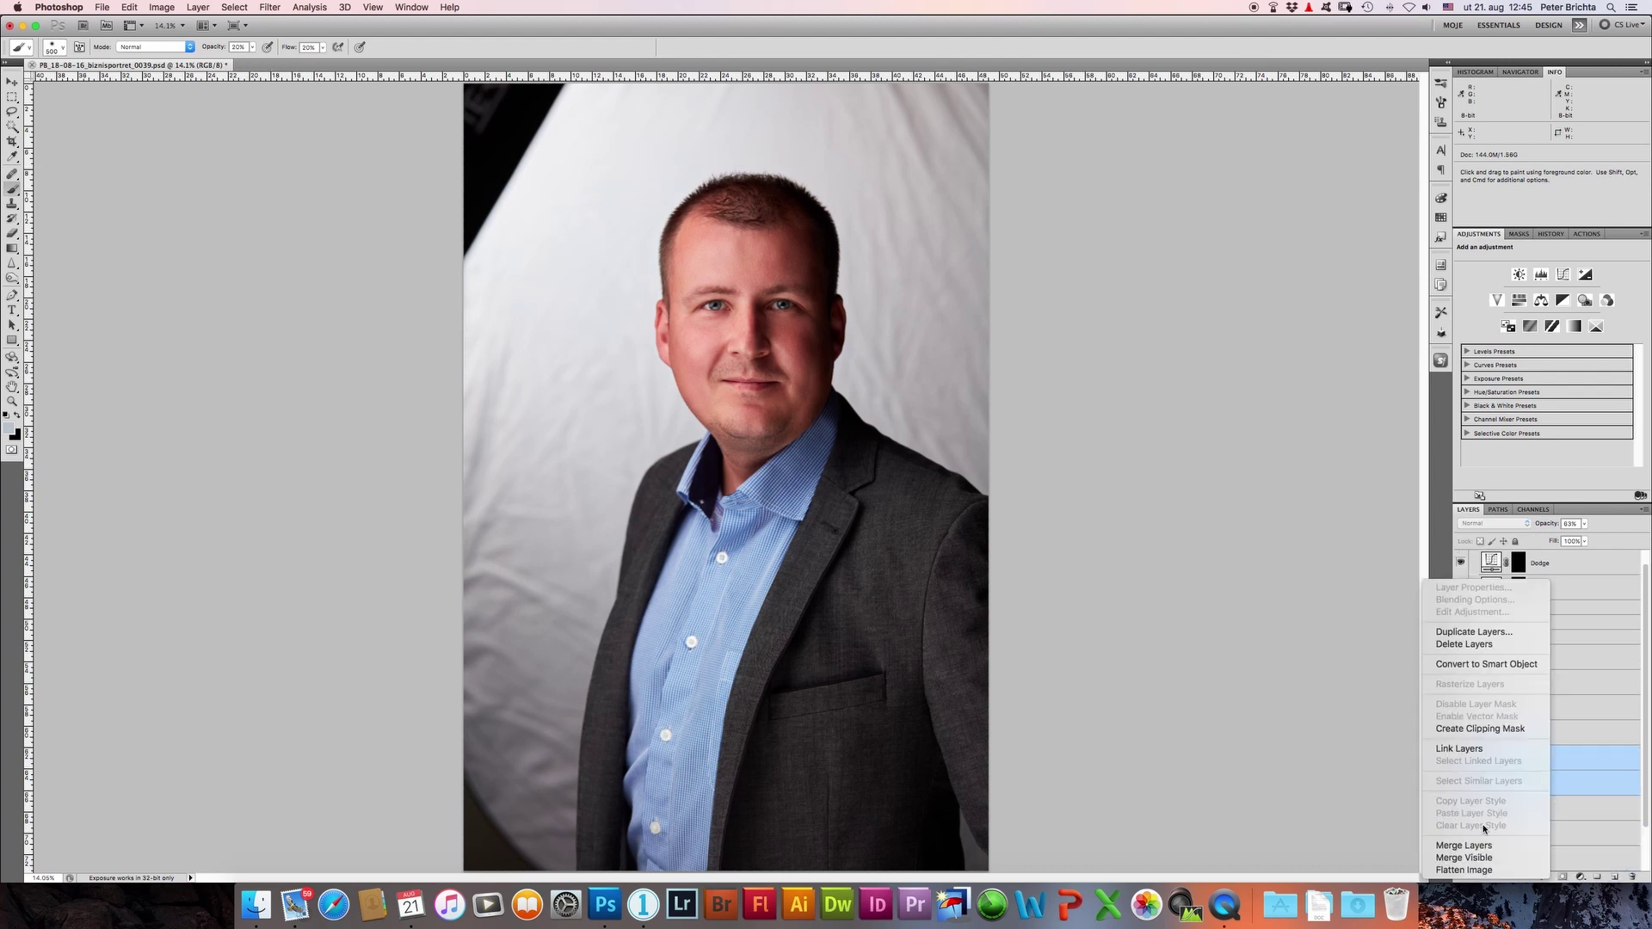
{"action": "left_click", "coordinate": [1489, 845]}
{"action": "double_click", "coordinate": [1516, 759]}
{"action": "type", "text": "sako"}
{"action": "key", "text": "Return"}
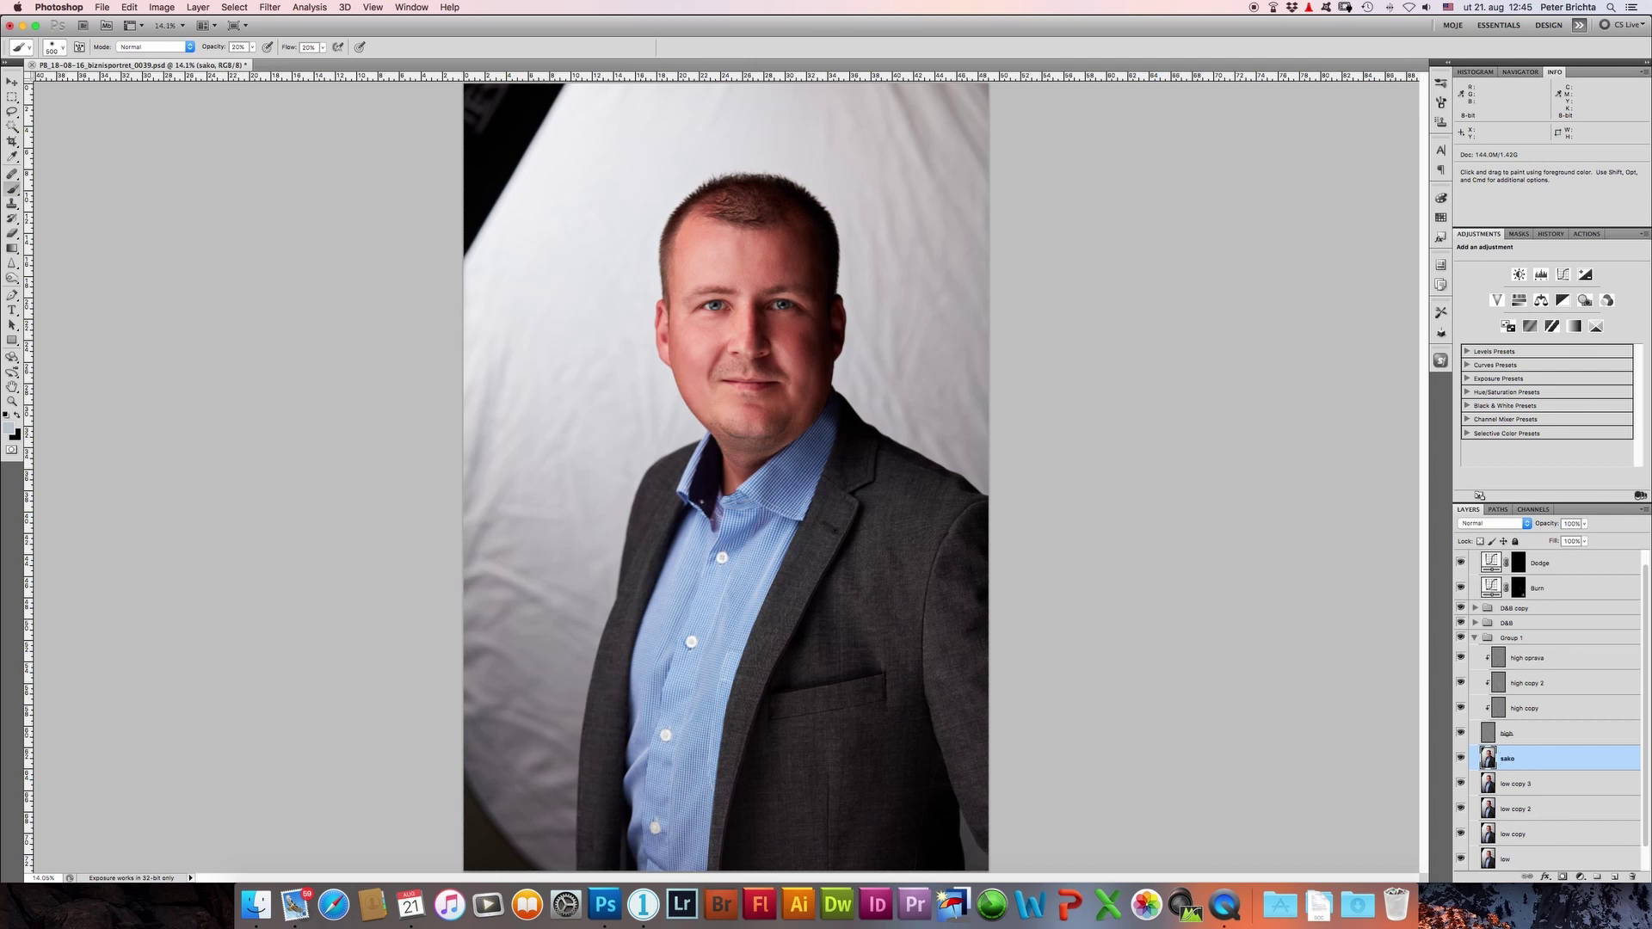
Step: Blur two lassoed jacket patches with 35 px Gaussian Blur and set sako to 50% opacity
{"action": "key", "text": "l"}
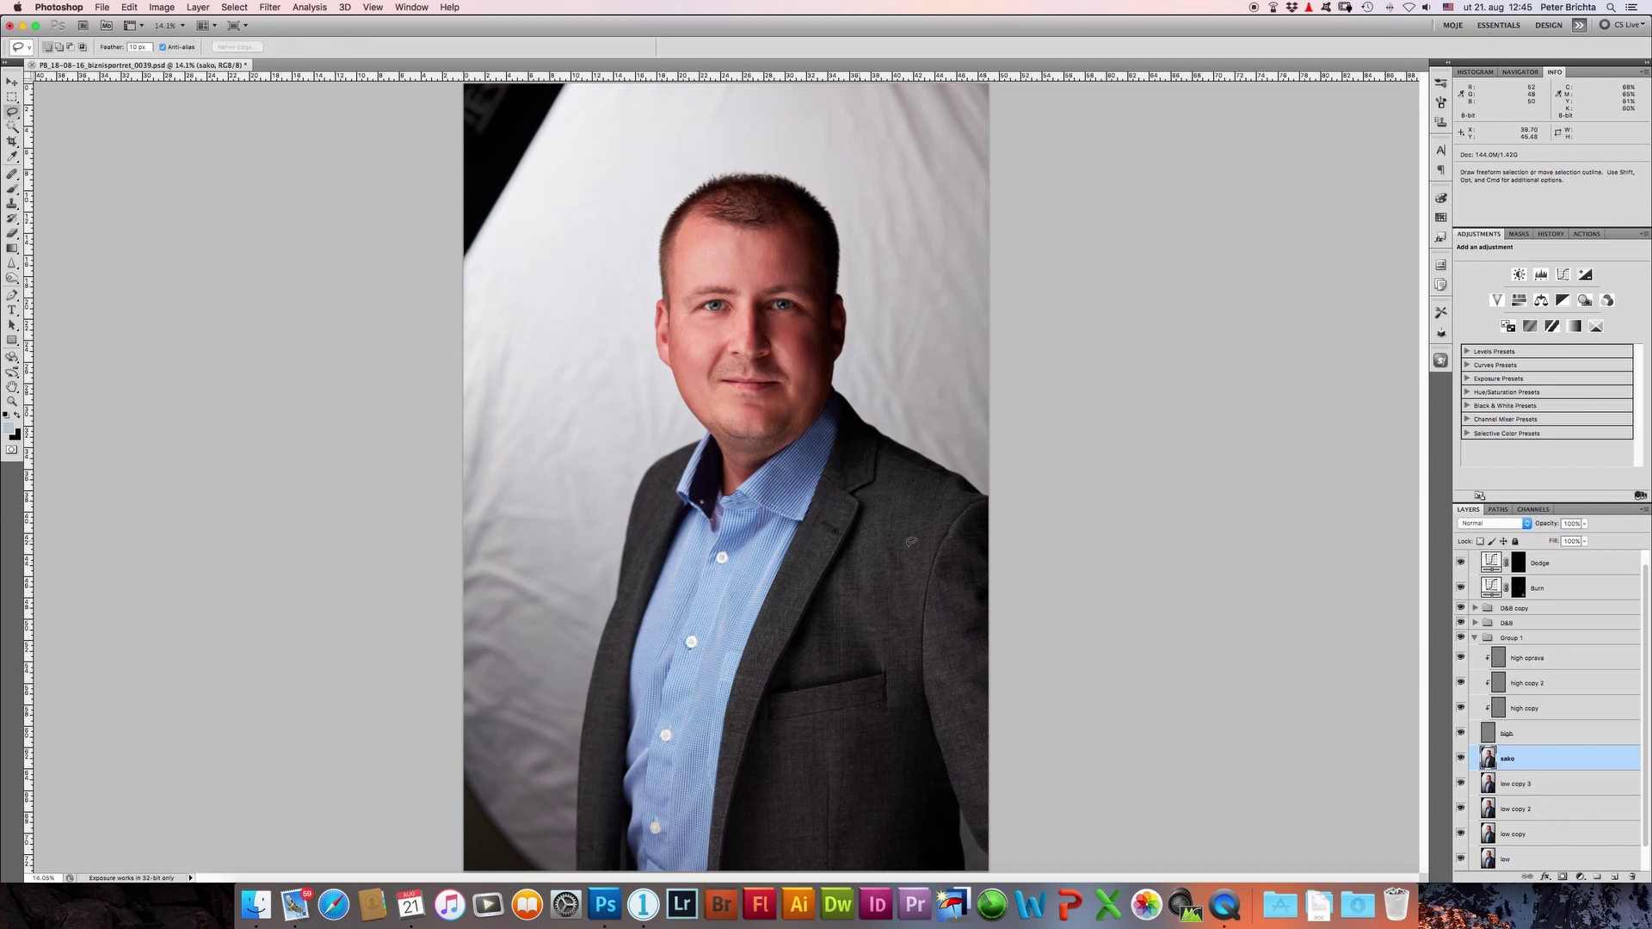
{"action": "mouse_move", "coordinate": [835, 599]}
{"action": "left_mouse_down"}
{"action": "mouse_move", "coordinate": [876, 656]}
{"action": "mouse_move", "coordinate": [828, 669]}
{"action": "left_mouse_up"}
{"action": "key", "text": "ctrl+alt+f"}
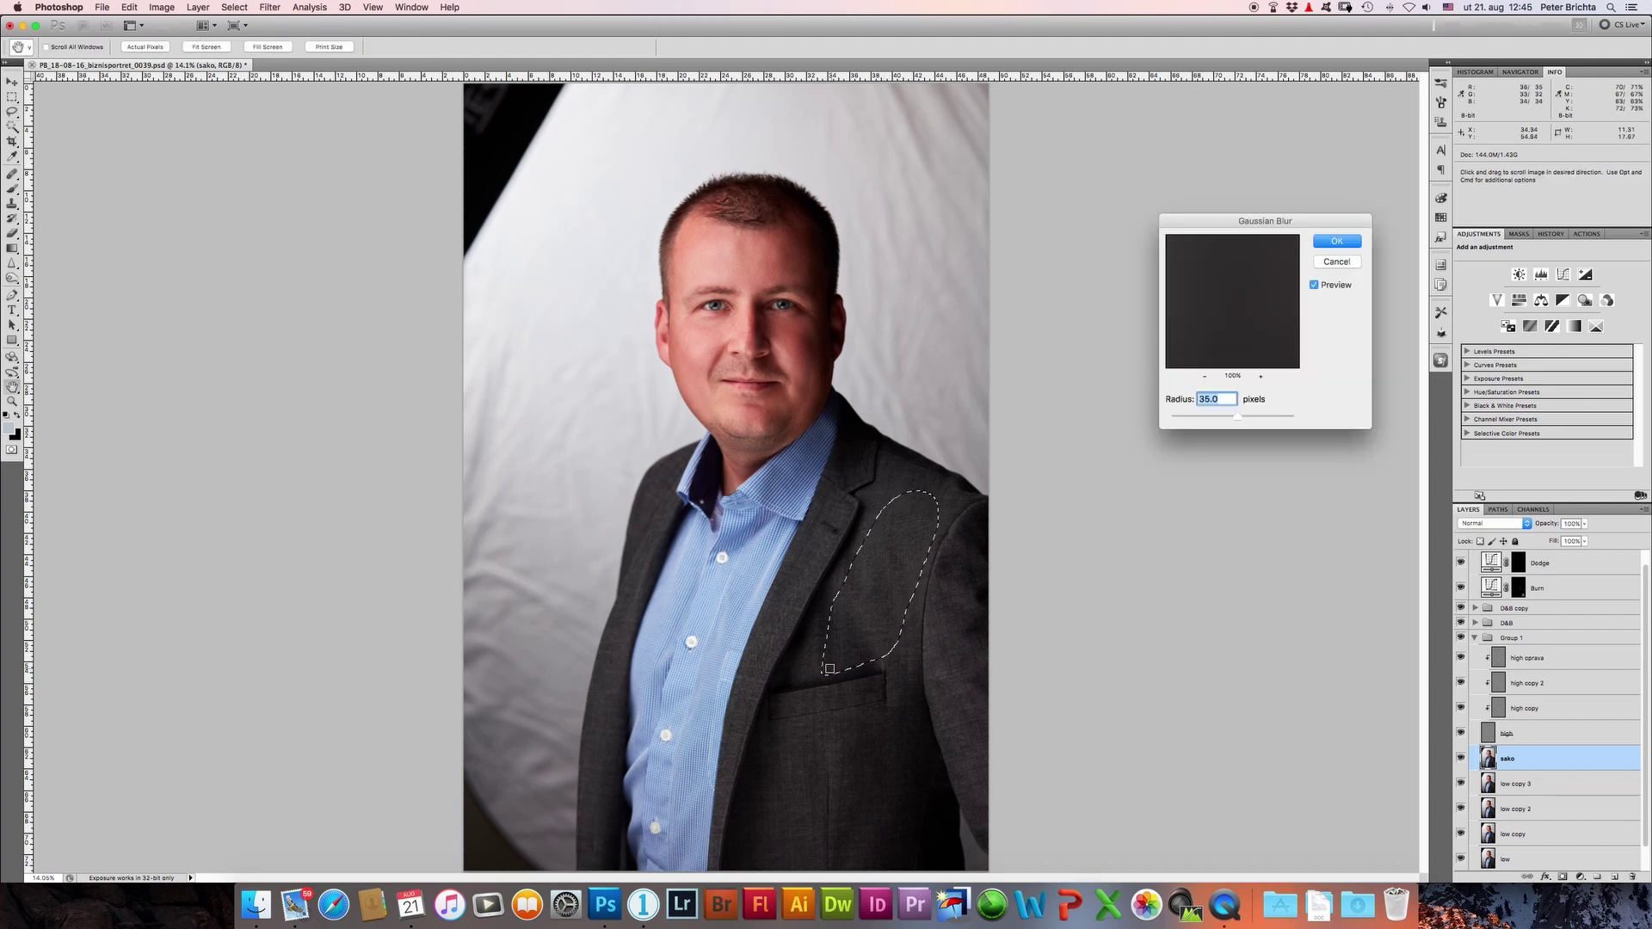
{"action": "key", "text": "Return"}
{"action": "key", "text": "ctrl+d"}
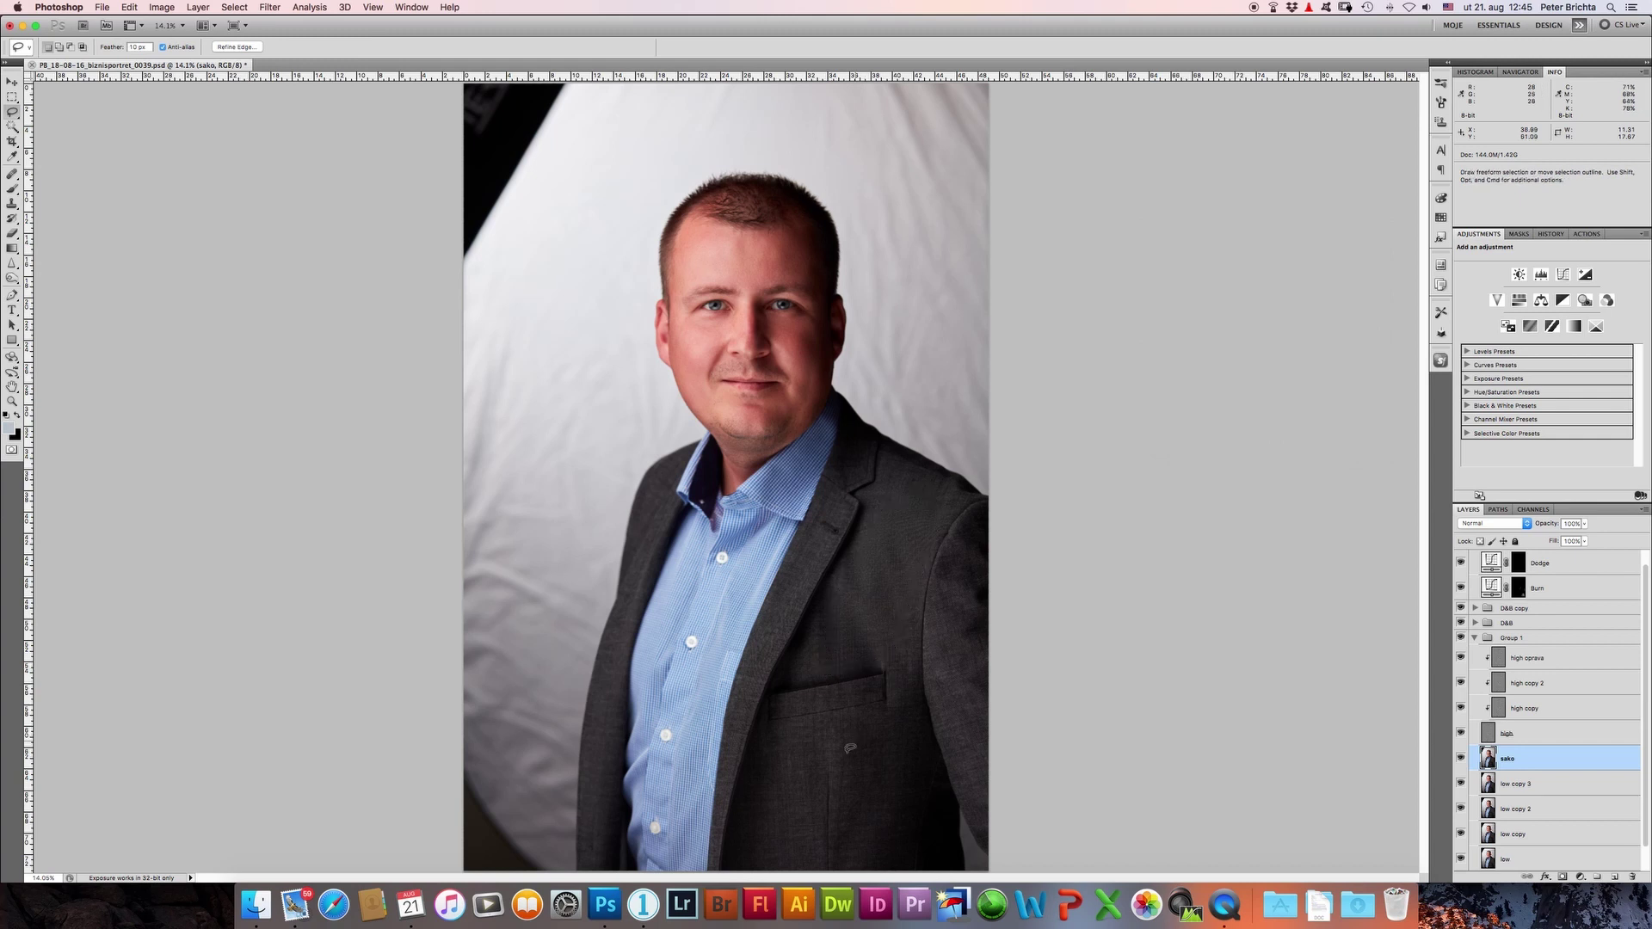
{"action": "left_click_drag", "start_coordinate": [798, 728], "coordinate": [778, 842]}
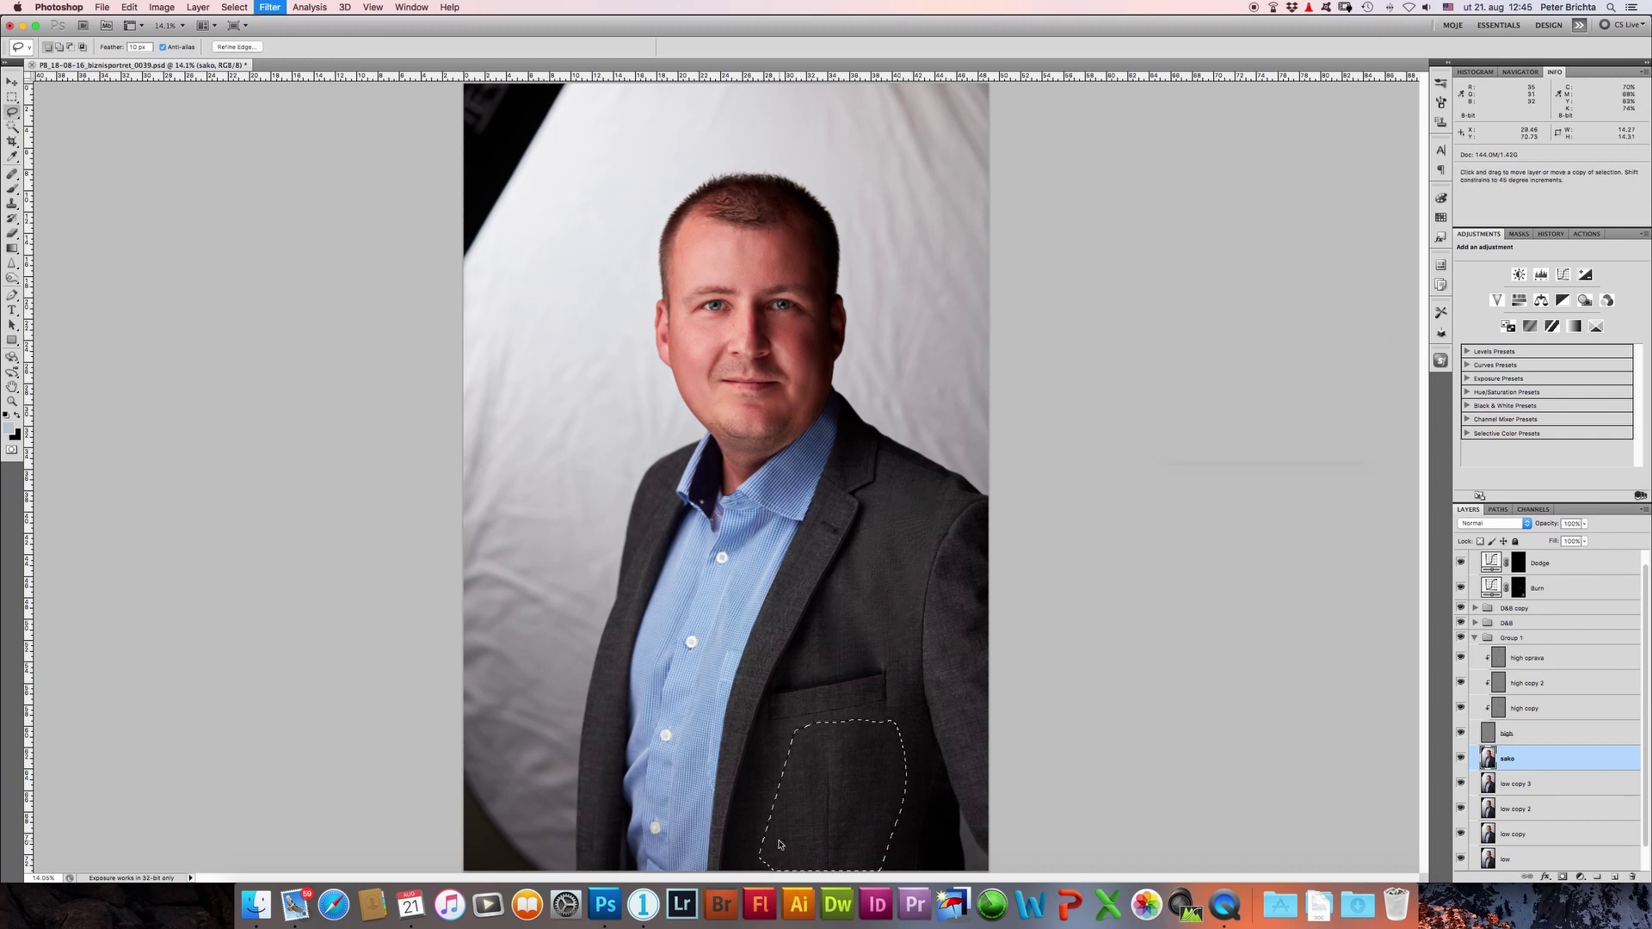
{"action": "key", "text": "ctrl+alt+f"}
{"action": "key", "text": "Return"}
{"action": "key", "text": "ctrl+d"}
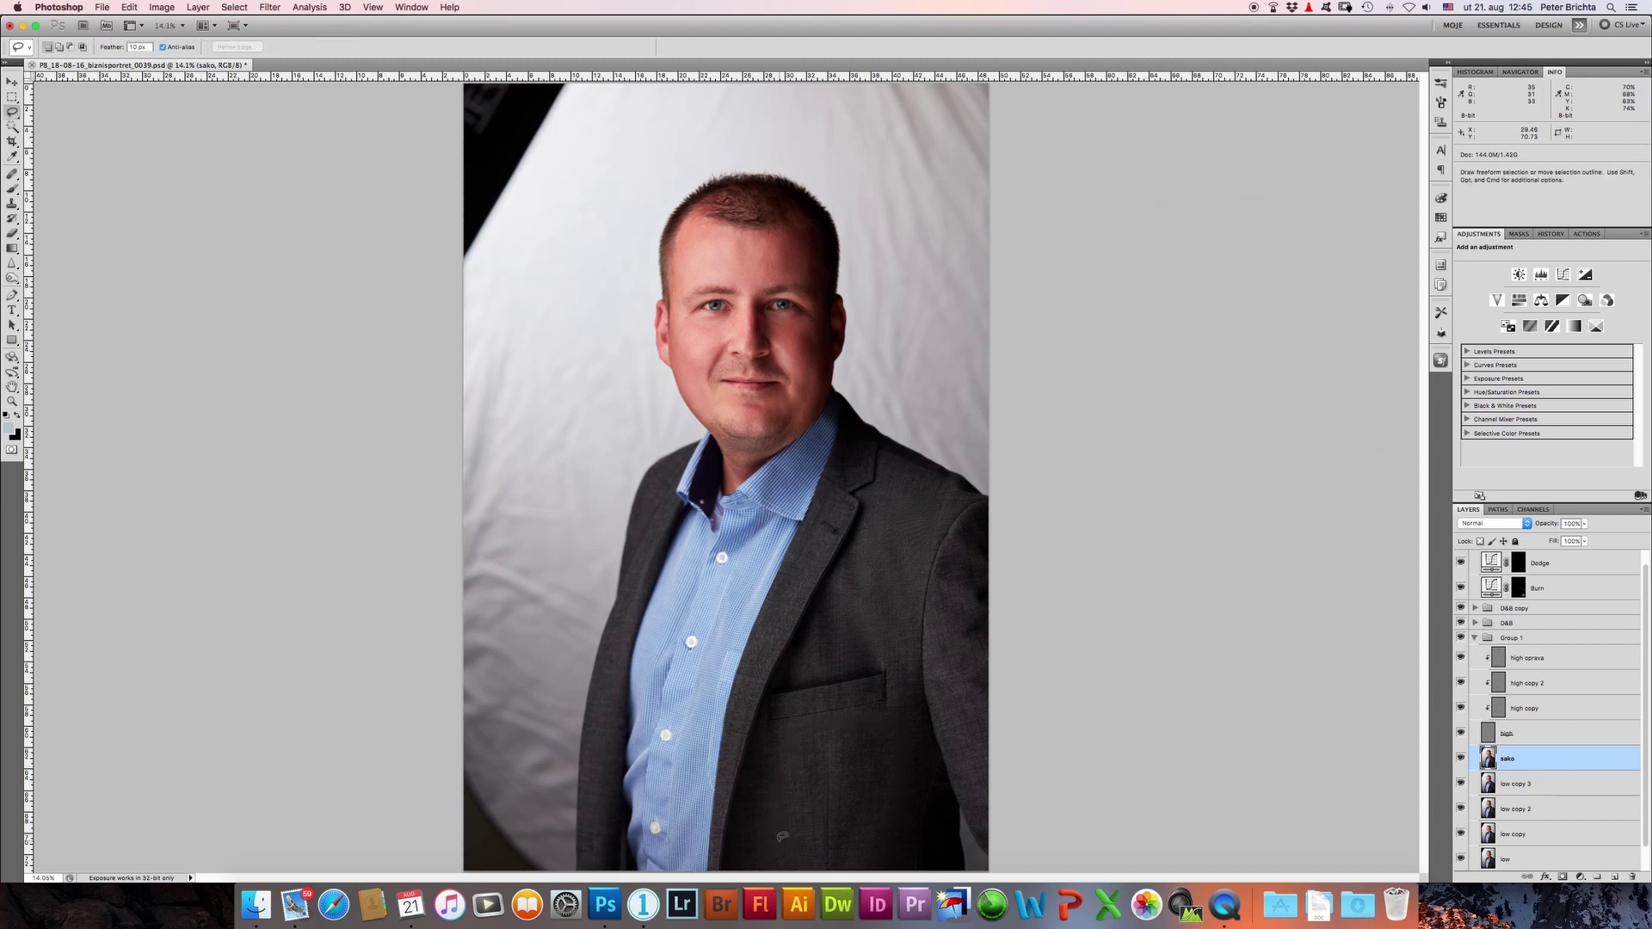
{"action": "left_click_drag", "start_coordinate": [1548, 525], "coordinate": [1521, 523]}
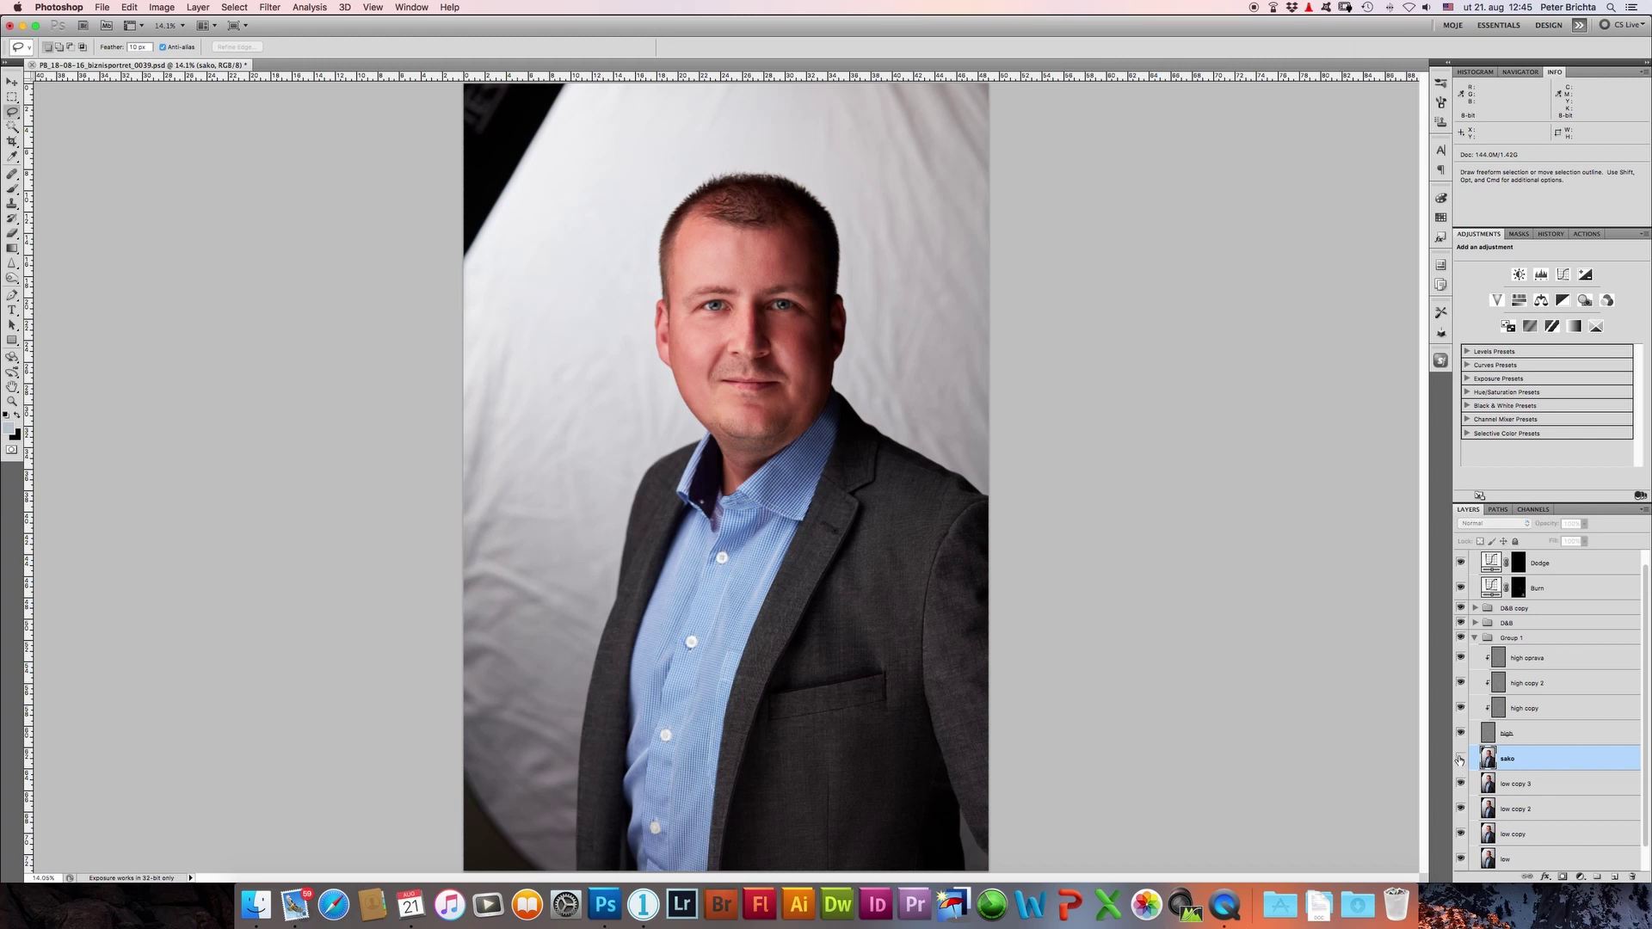
Step: Collapse the groups, select D&B copy 2, and stamp a merged copy as Layer 1
{"action": "left_click", "coordinate": [1476, 638]}
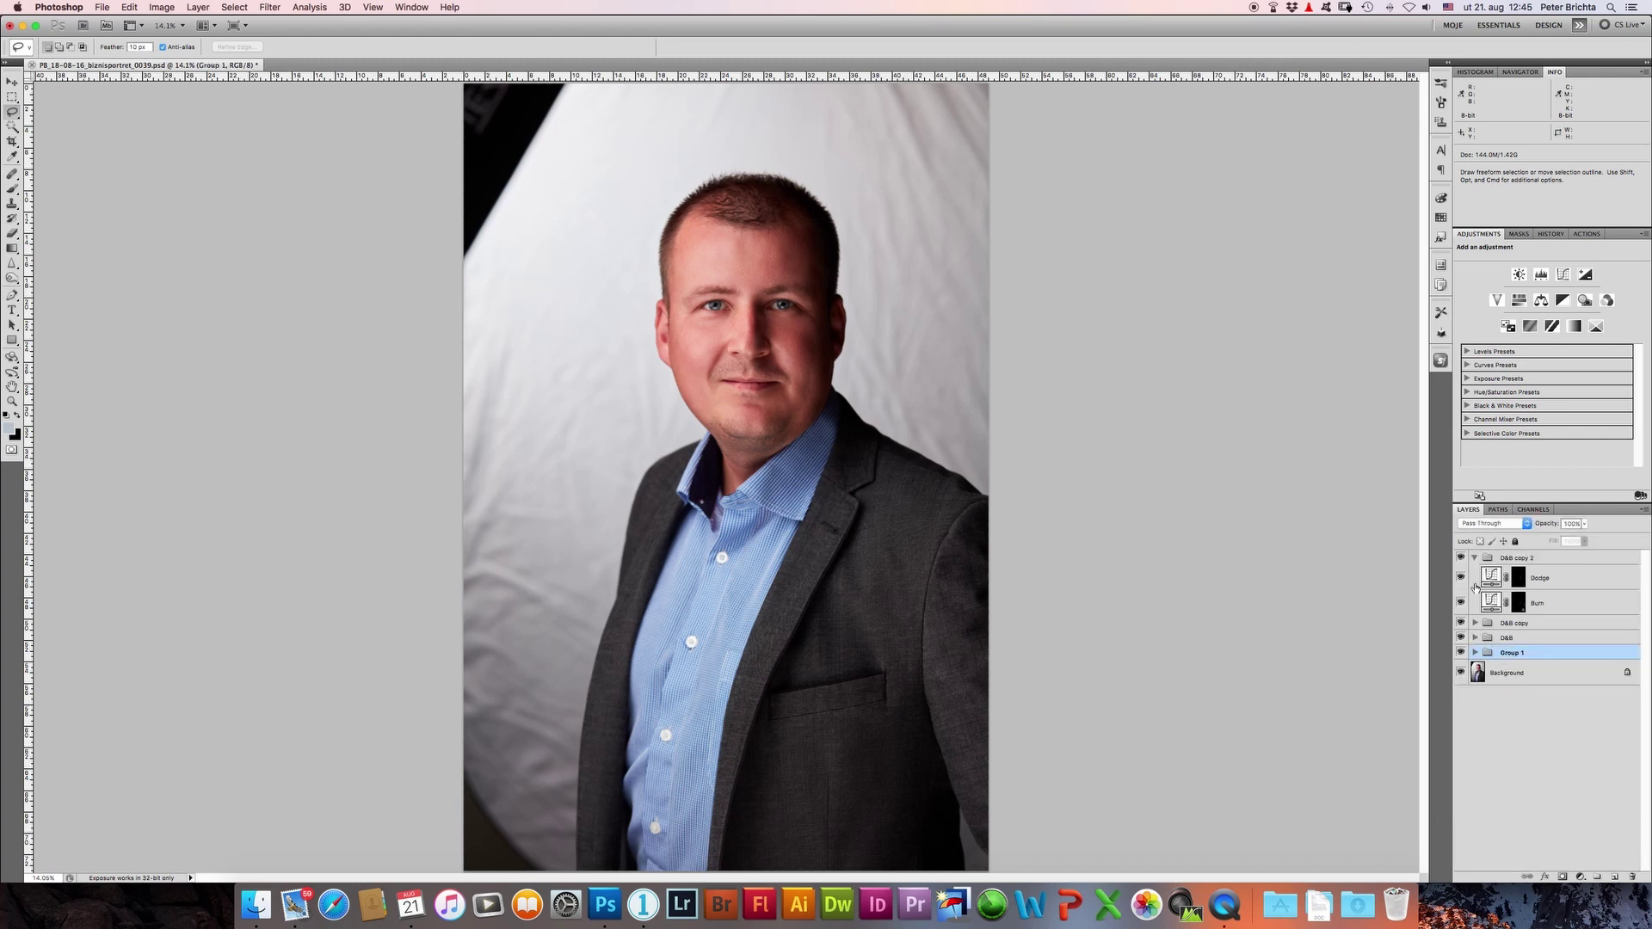
{"action": "left_click", "coordinate": [1476, 559]}
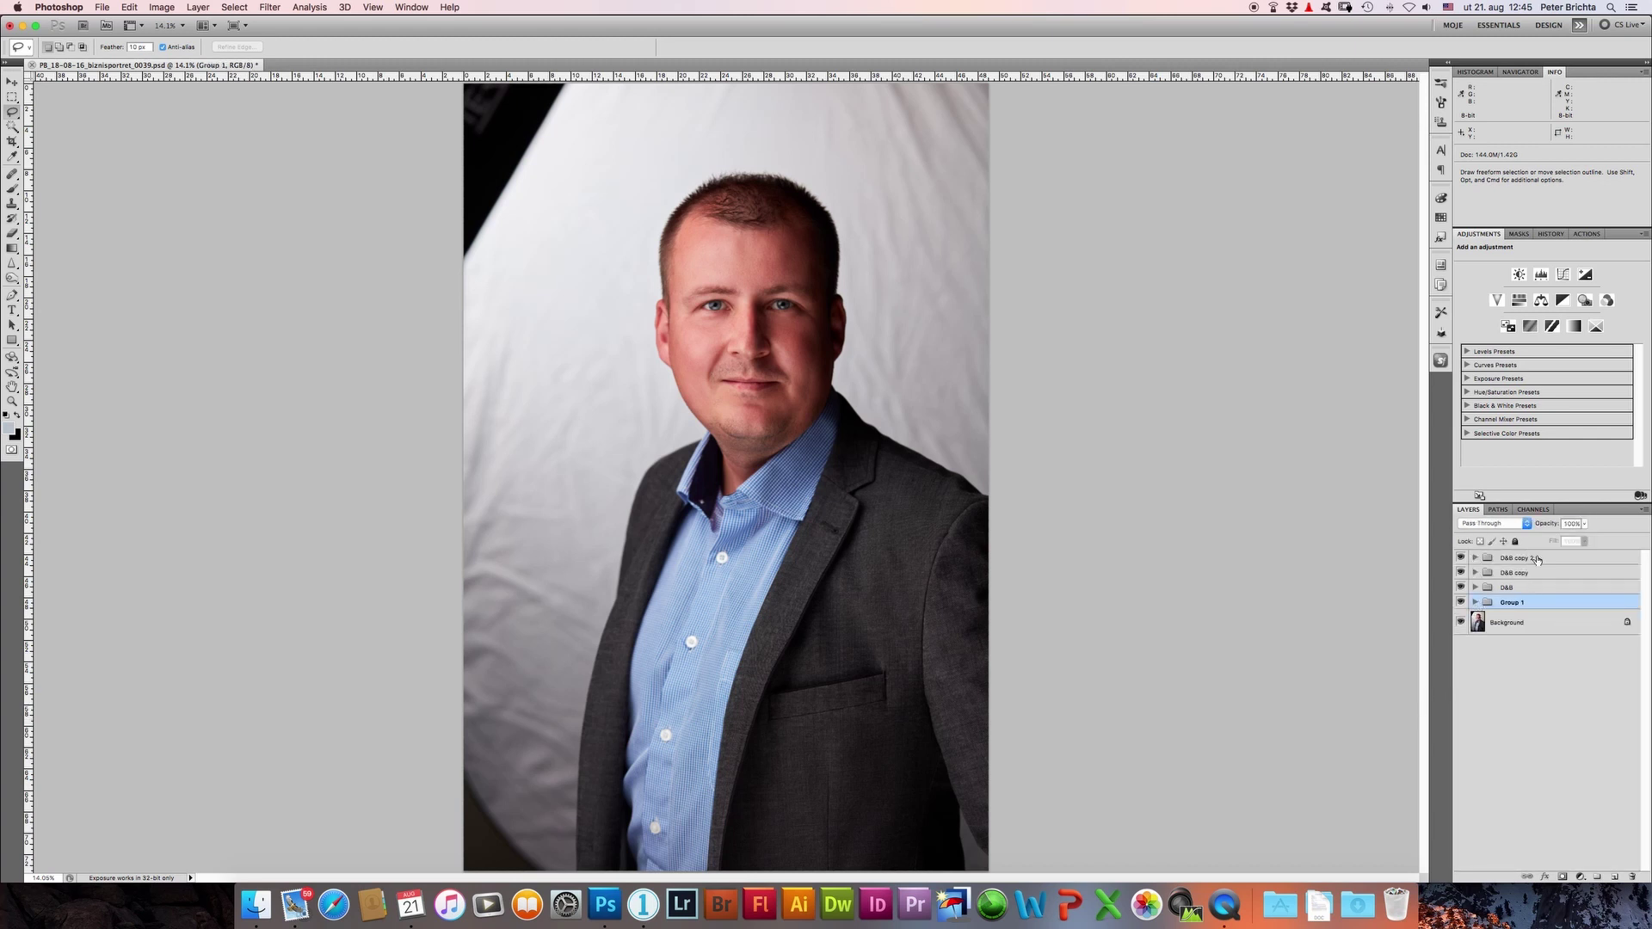
{"action": "key", "text": "ctrl+z"}
{"action": "key", "text": "ctrl+z"}
{"action": "key", "text": "ctrl+z"}
{"action": "key", "text": "ctrl+z"}
{"action": "left_click", "coordinate": [1499, 559]}
{"action": "key", "text": "ctrl+a"}
{"action": "key", "text": "ctrl+c"}
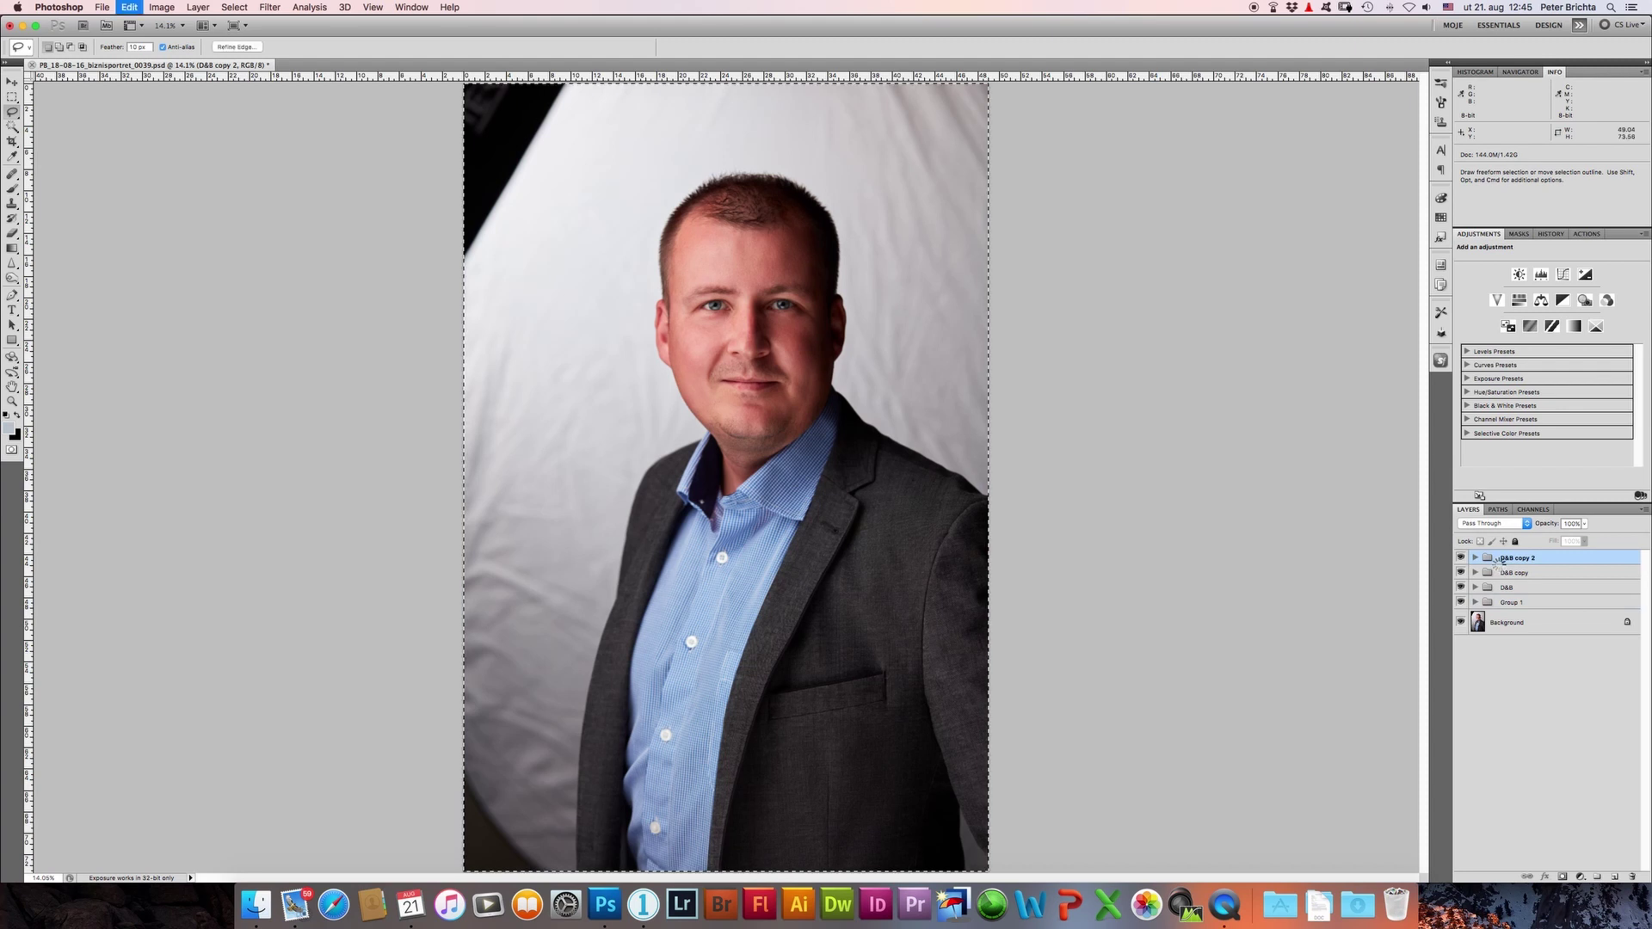
{"action": "key", "text": "ctrl+v"}
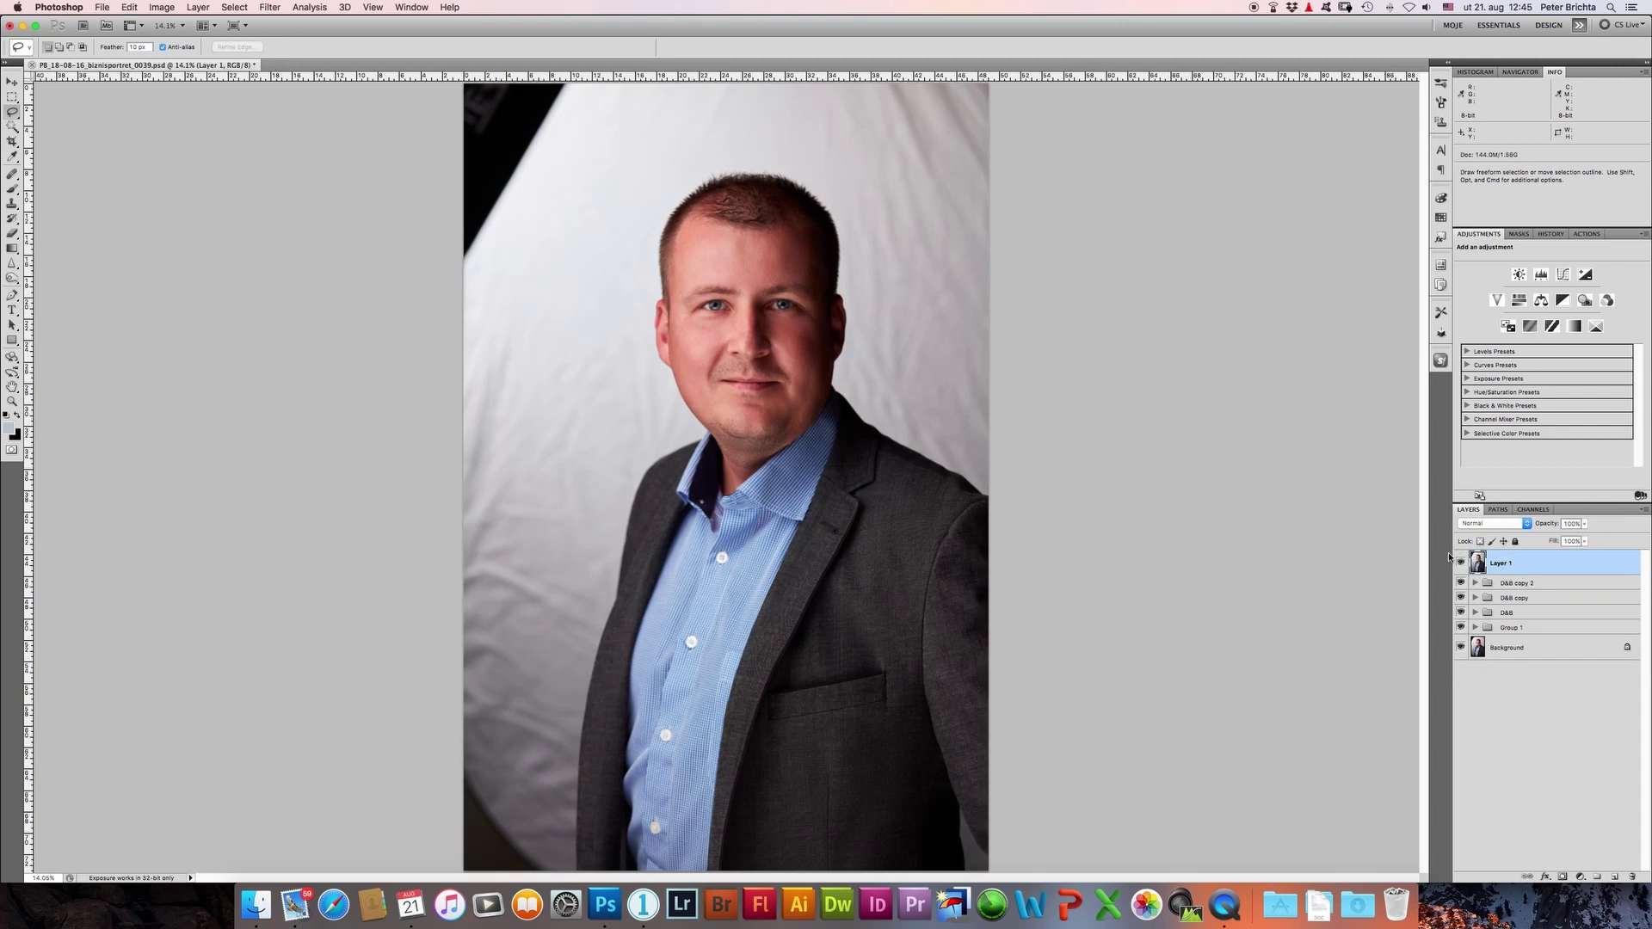
Step: Set Layer 1 to Screen blend mode and hide it with a black mask
{"action": "left_click", "coordinate": [1496, 525]}
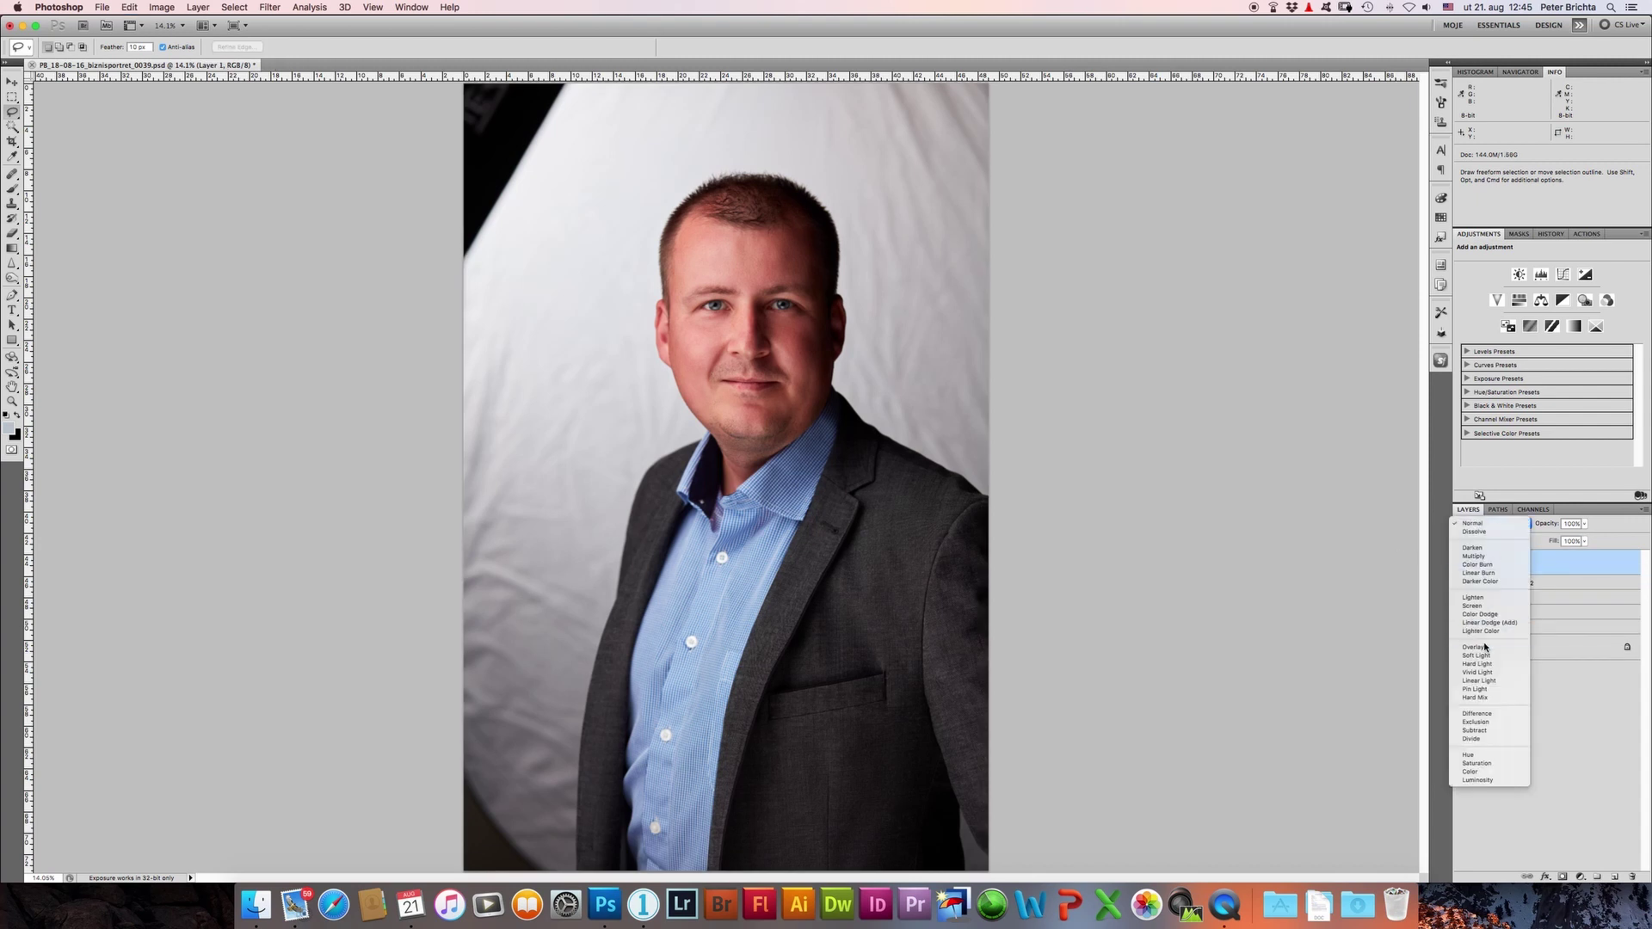
{"action": "left_click", "coordinate": [1483, 606]}
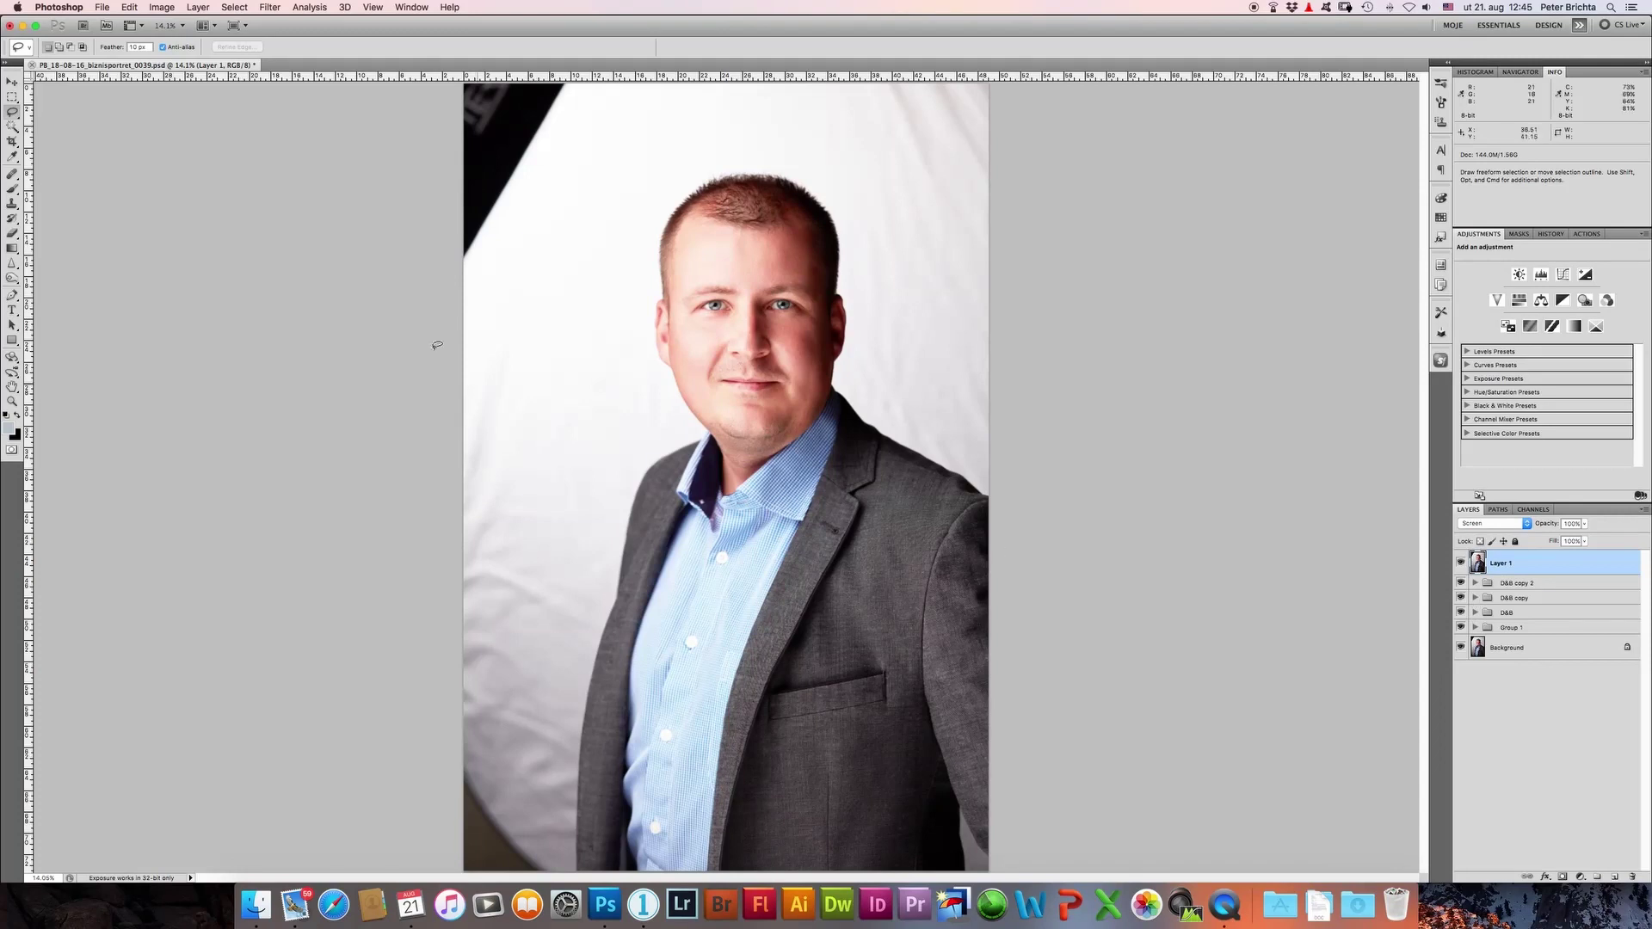
{"action": "left_click", "coordinate": [1561, 878], "text": "alt"}
Step: Paint Layer 1's mask over both irises with a 250 px brush at 100% opacity
{"action": "key", "text": "b"}
{"action": "key", "text": "super+plus"}
{"action": "key", "text": "super+plus"}
{"action": "key", "text": "super+plus"}
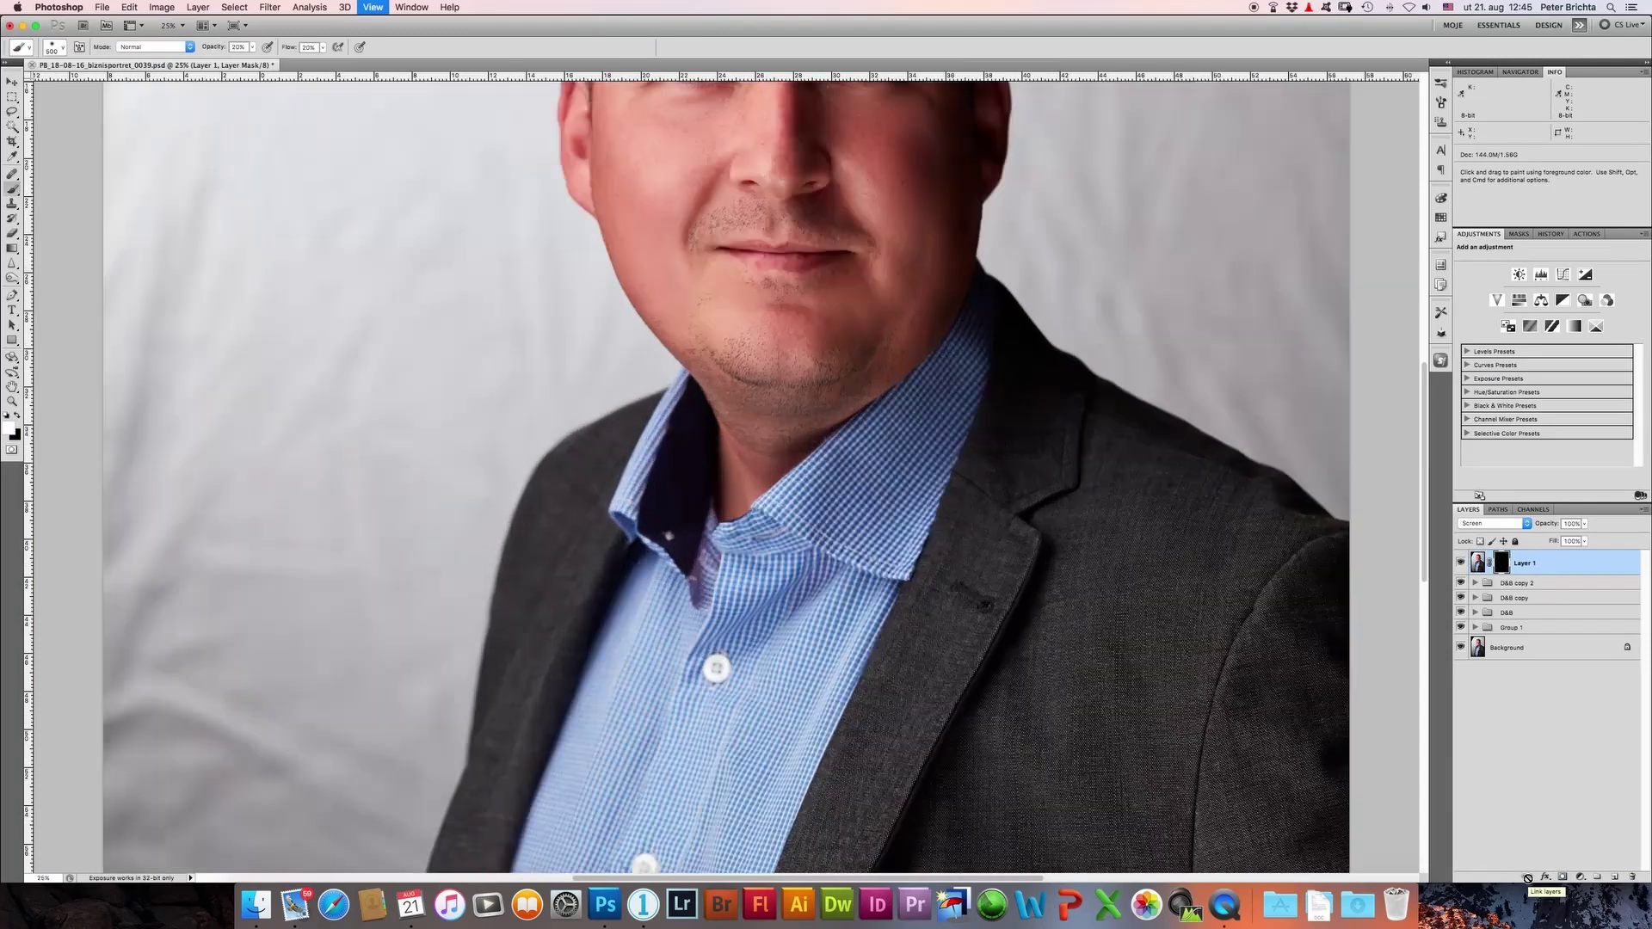
{"action": "key", "text": "super+plus"}
{"action": "key", "text": "super+plus"}
{"action": "key", "text": "super+plus"}
{"action": "key", "text": "super+plus"}
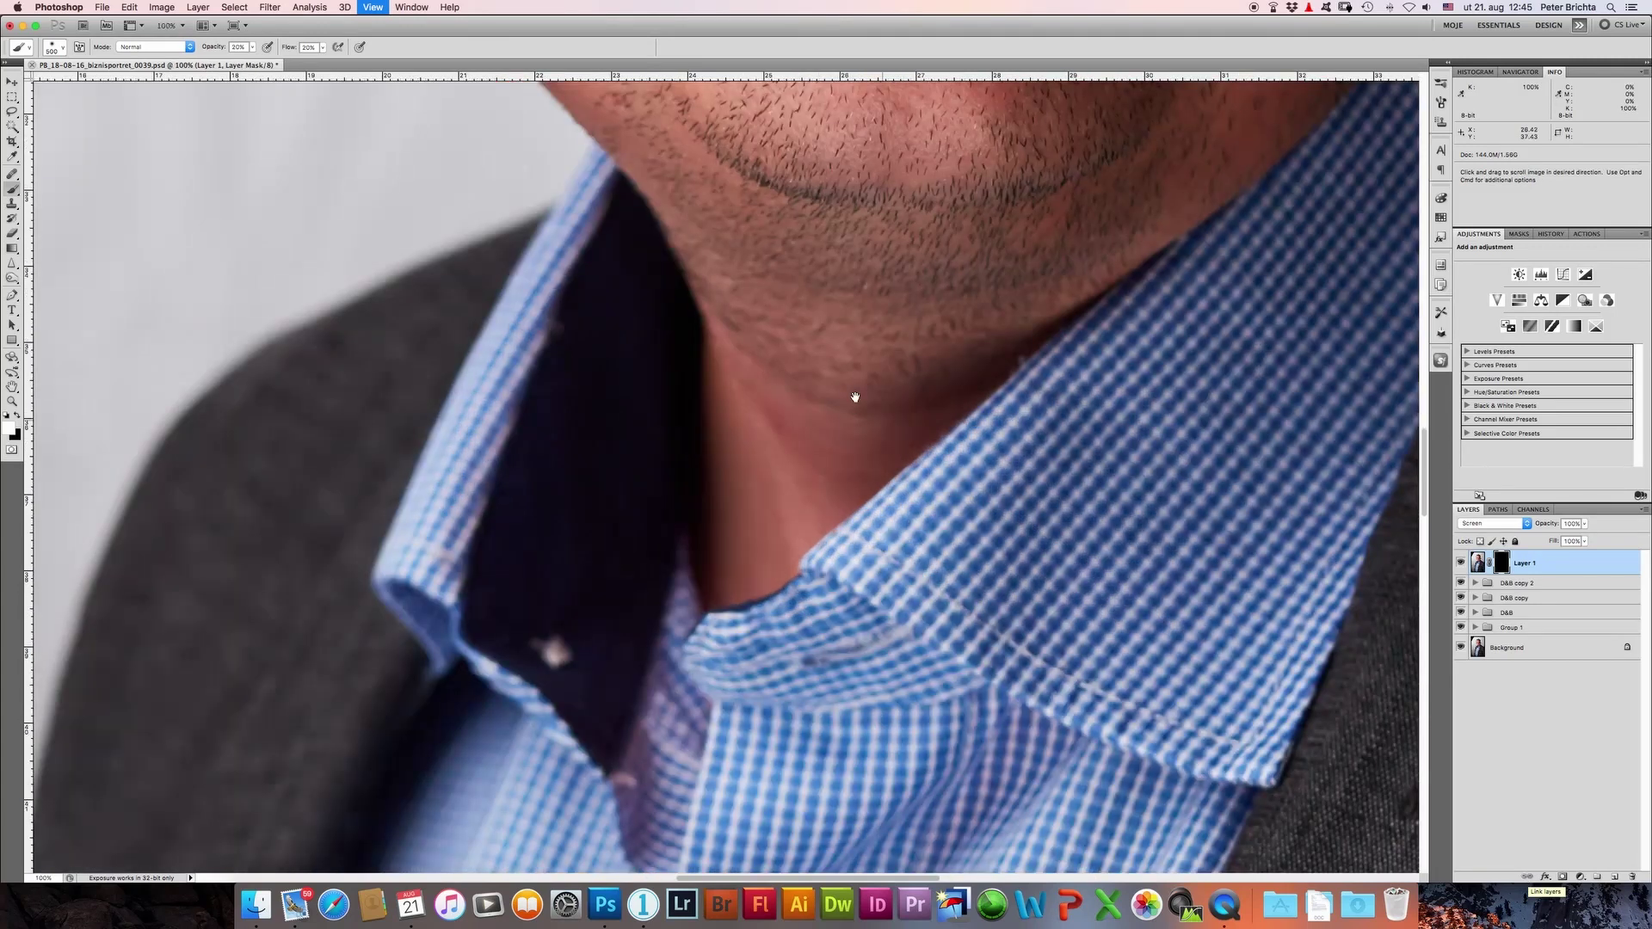
{"action": "left_click_drag", "start_coordinate": [854, 397], "coordinate": [895, 826]}
{"action": "mouse_move", "coordinate": [903, 258]}
{"action": "left_mouse_down"}
{"action": "mouse_move", "coordinate": [804, 594]}
{"action": "mouse_move", "coordinate": [978, 532]}
{"action": "left_mouse_up"}
{"action": "key", "text": "bracketleft"}
{"action": "key", "text": "bracketleft"}
{"action": "key", "text": "bracketleft"}
{"action": "key", "text": "bracketleft"}
{"action": "key", "text": "bracketleft"}
{"action": "key", "text": "bracketleft"}
{"action": "key", "text": "bracketleft"}
{"action": "key", "text": "bracketleft"}
{"action": "key", "text": "bracketleft"}
{"action": "key", "text": "bracketleft"}
{"action": "key", "text": "bracketleft"}
{"action": "key", "text": "bracketleft"}
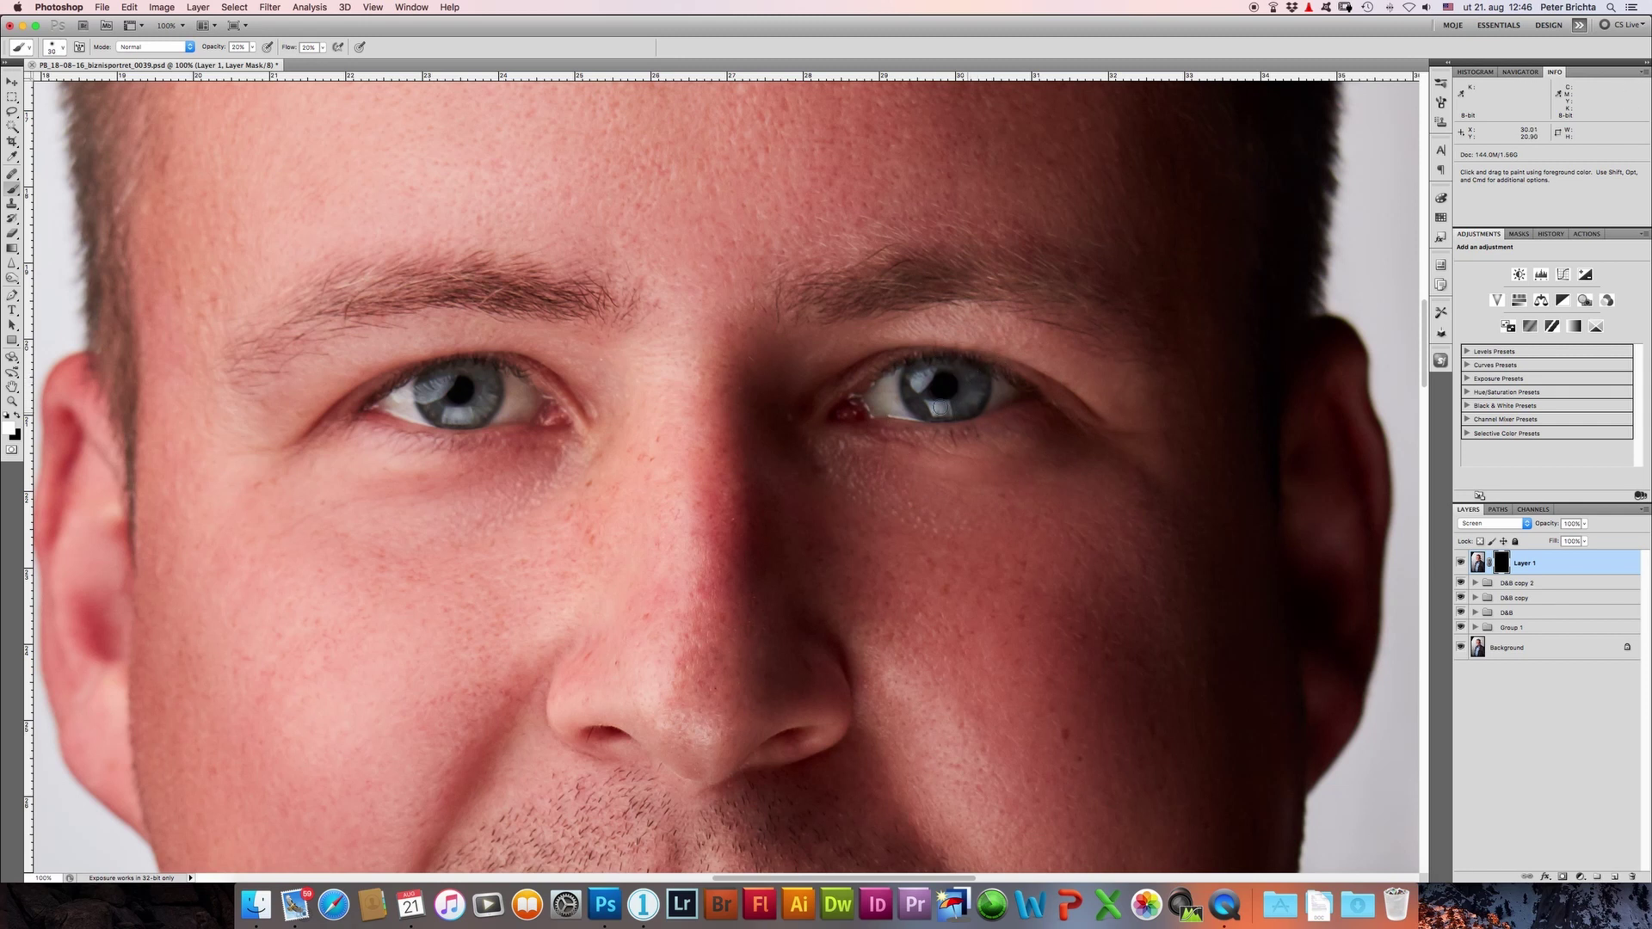
{"action": "left_click_drag", "start_coordinate": [216, 46], "coordinate": [827, 267]}
{"action": "mouse_move", "coordinate": [992, 388]}
{"action": "left_mouse_down"}
{"action": "mouse_move", "coordinate": [922, 368]}
{"action": "mouse_move", "coordinate": [965, 369]}
{"action": "mouse_move", "coordinate": [911, 405]}
{"action": "left_mouse_up"}
{"action": "mouse_move", "coordinate": [469, 376]}
{"action": "left_mouse_down"}
{"action": "mouse_move", "coordinate": [478, 404]}
{"action": "mouse_move", "coordinate": [448, 418]}
{"action": "mouse_move", "coordinate": [425, 386]}
{"action": "mouse_move", "coordinate": [460, 368]}
{"action": "mouse_move", "coordinate": [480, 410]}
{"action": "left_mouse_up"}
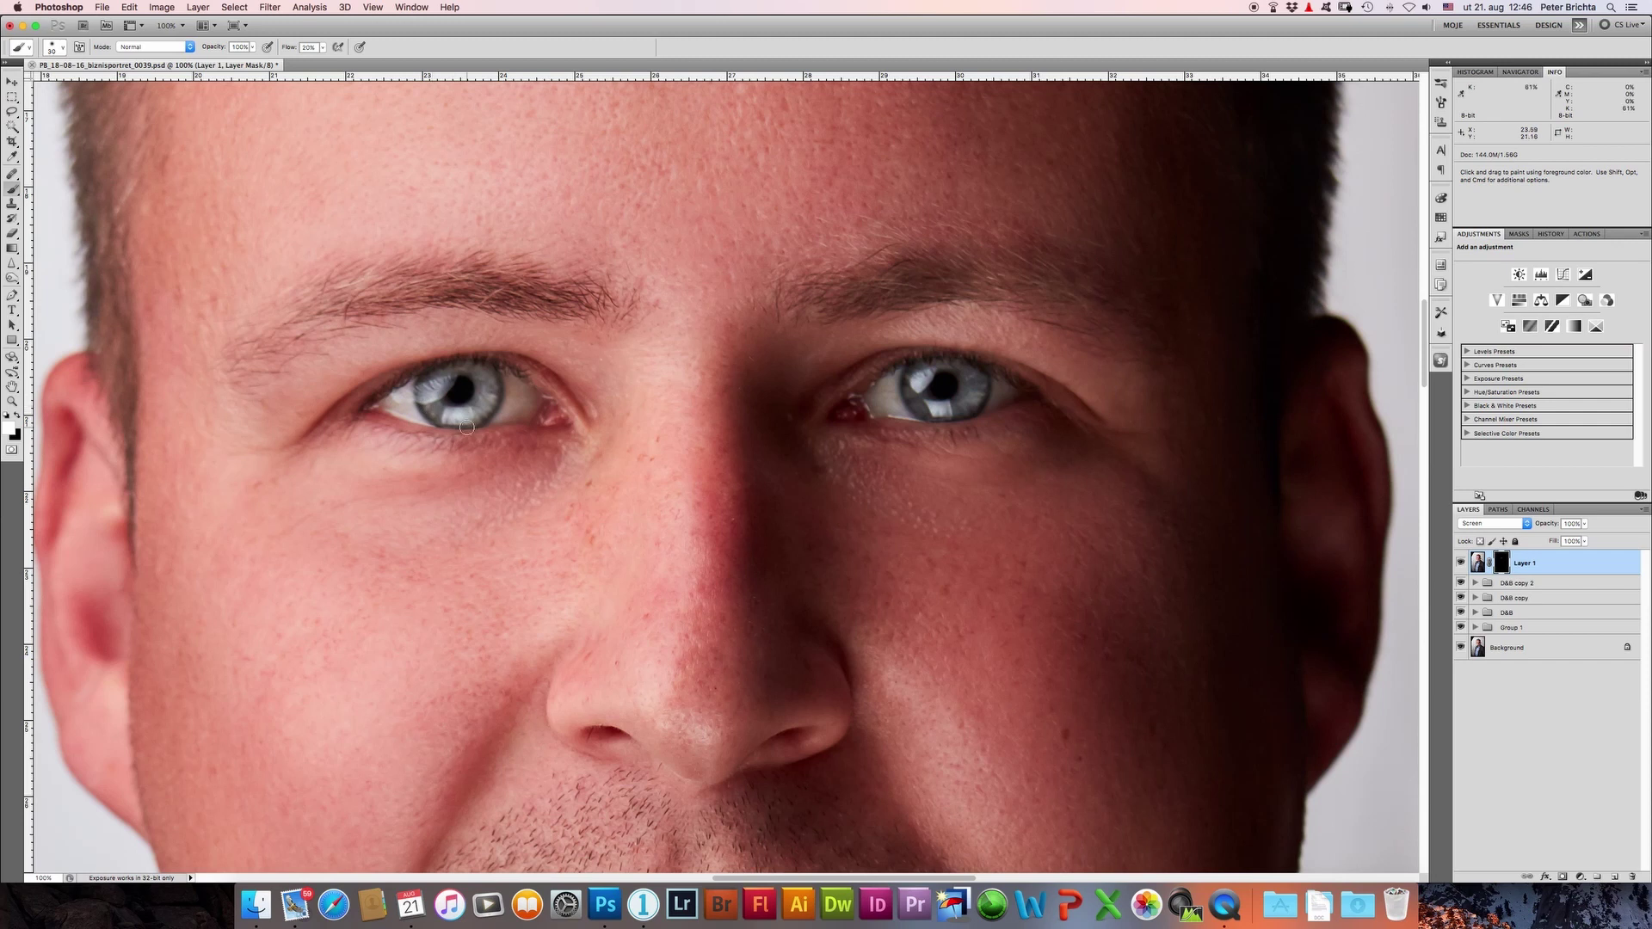
{"action": "key", "text": "super+0"}
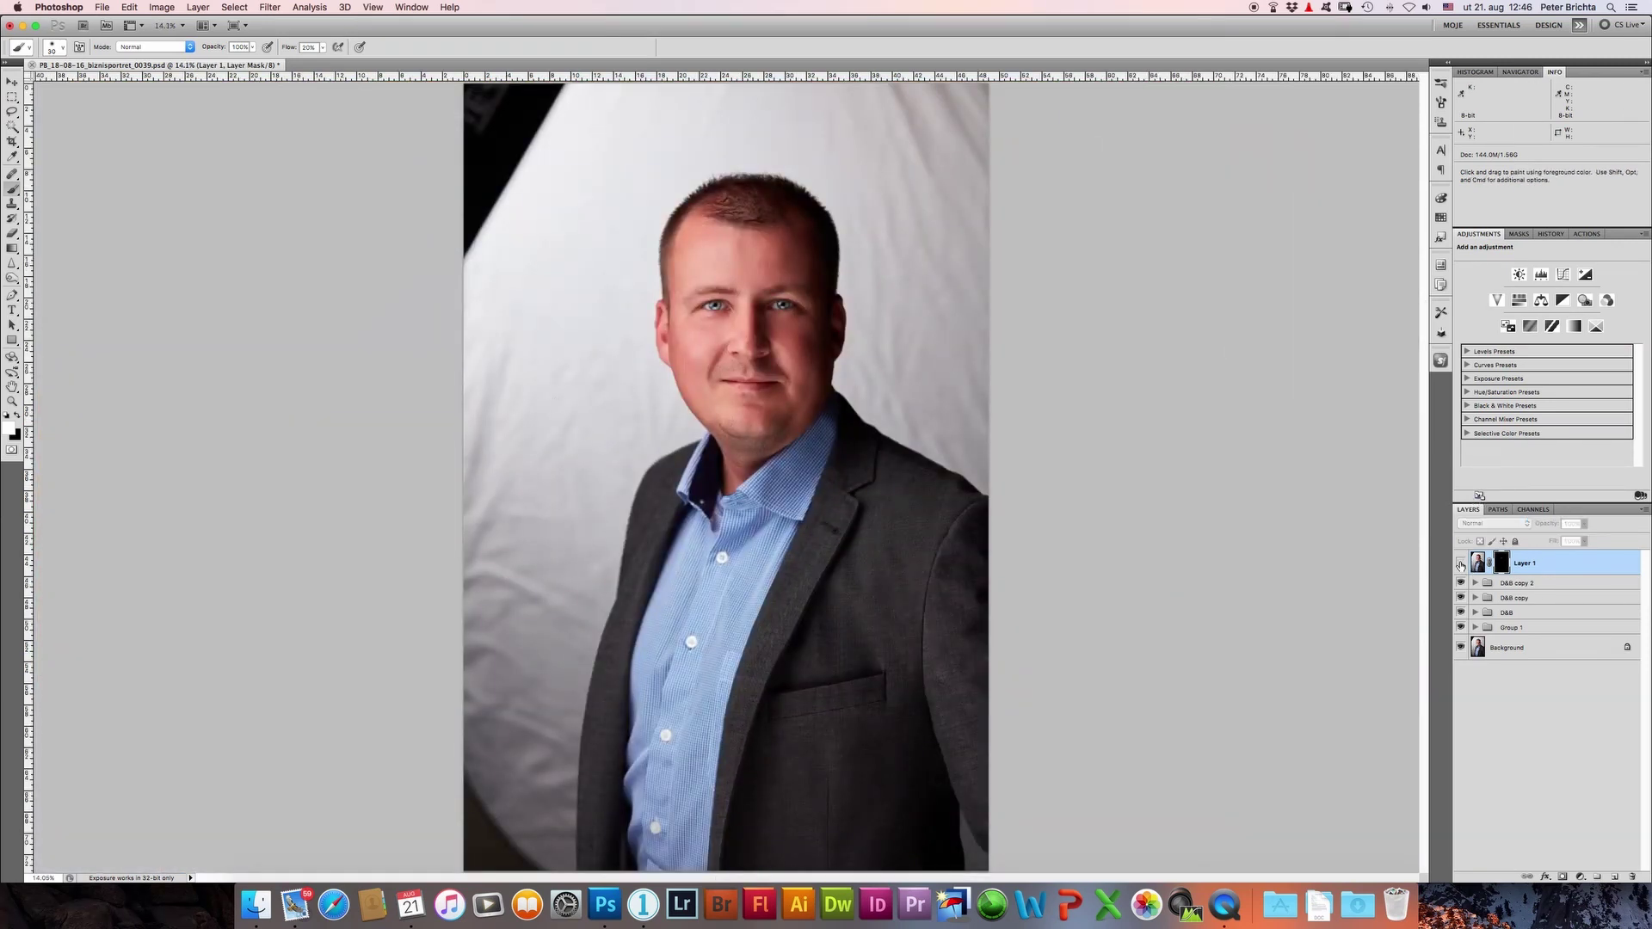
Step: Set Layer 1's opacity to 30%, then lower it to about 25%
{"action": "left_click", "coordinate": [1563, 524]}
{"action": "type", "text": "30"}
{"action": "key", "text": "Return"}
{"action": "left_click_drag", "start_coordinate": [1552, 527], "coordinate": [1548, 527]}
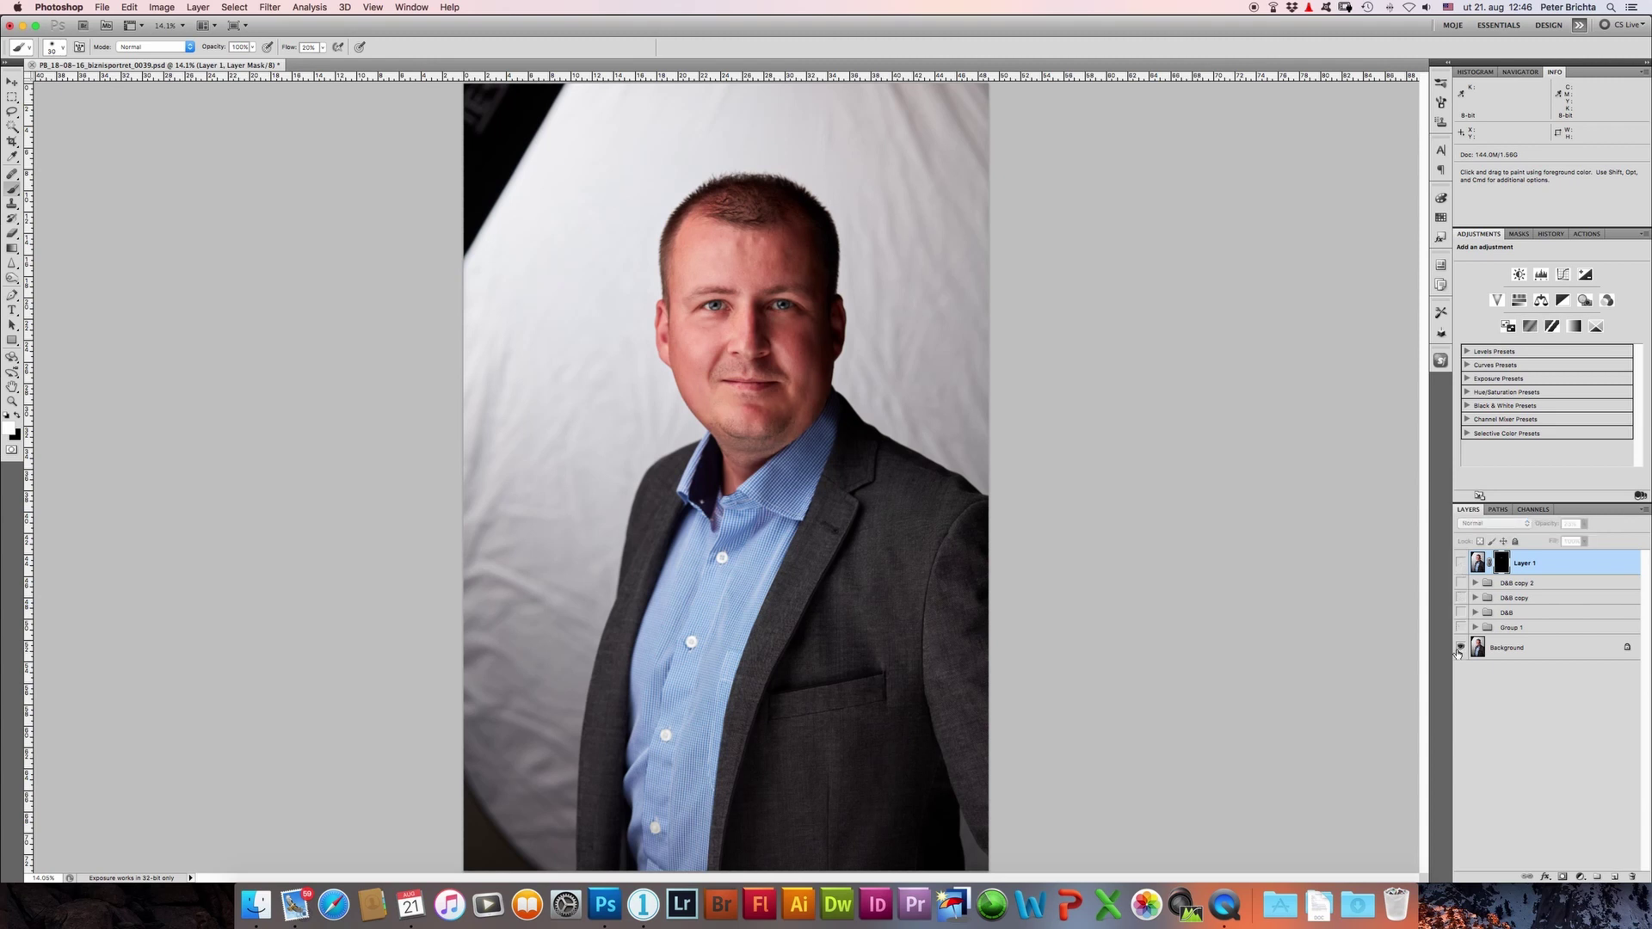
Step: Stamp a merged Layer 2 on top and rename Layer 1 to 'oci'
{"action": "key", "text": "ctrl+a"}
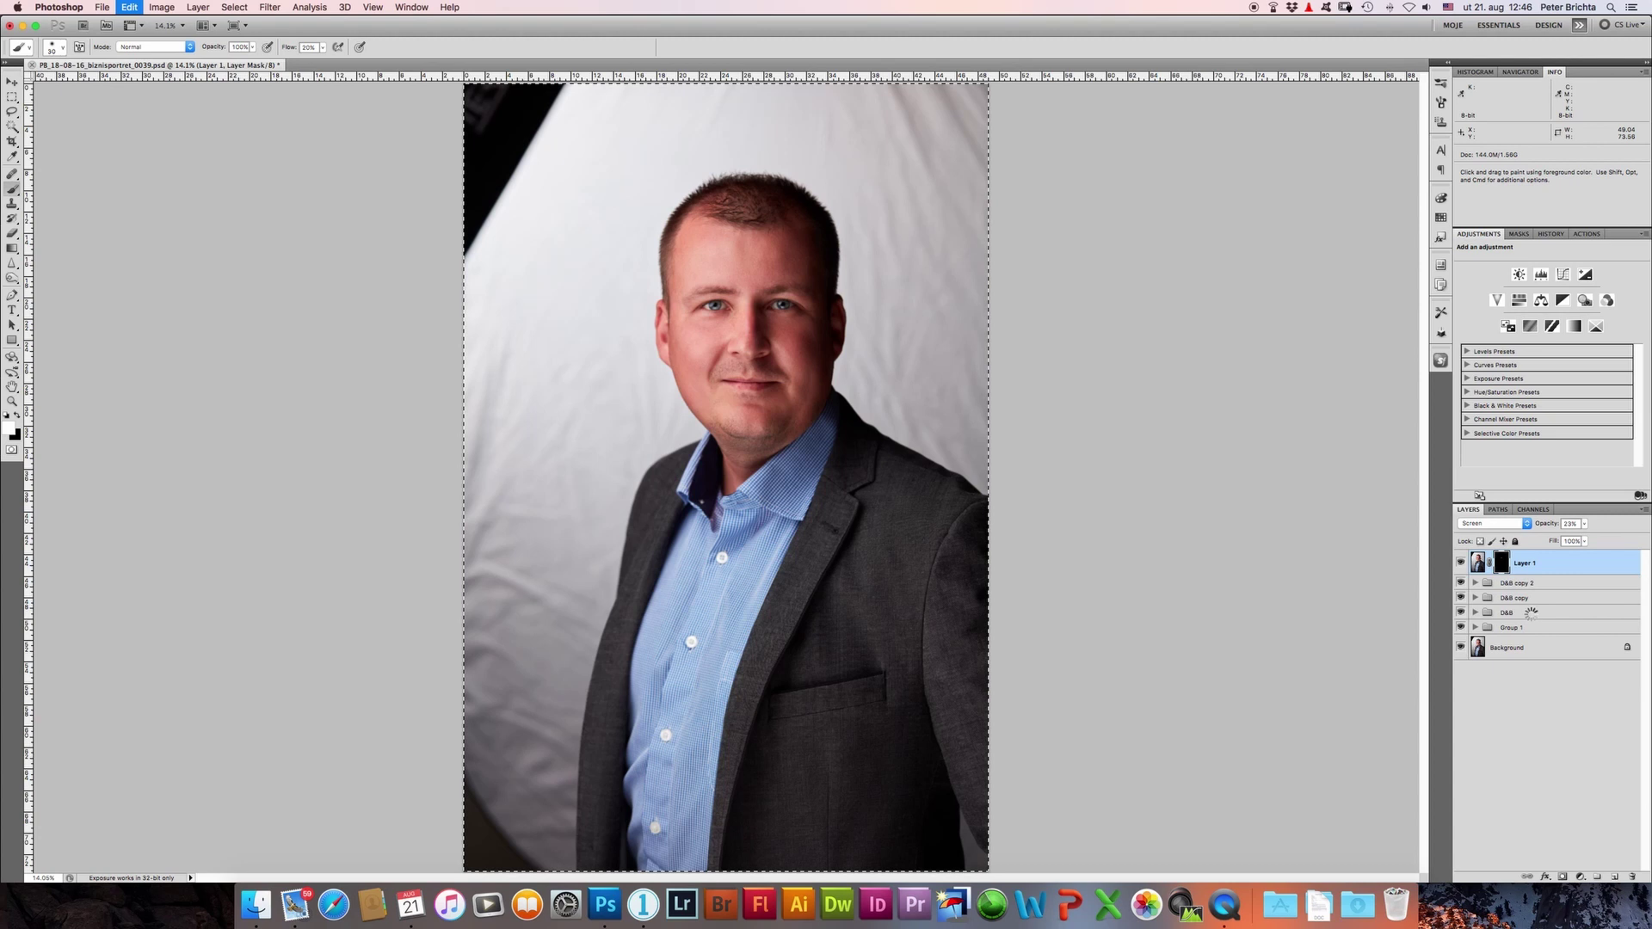
{"action": "key", "text": "ctrl+v"}
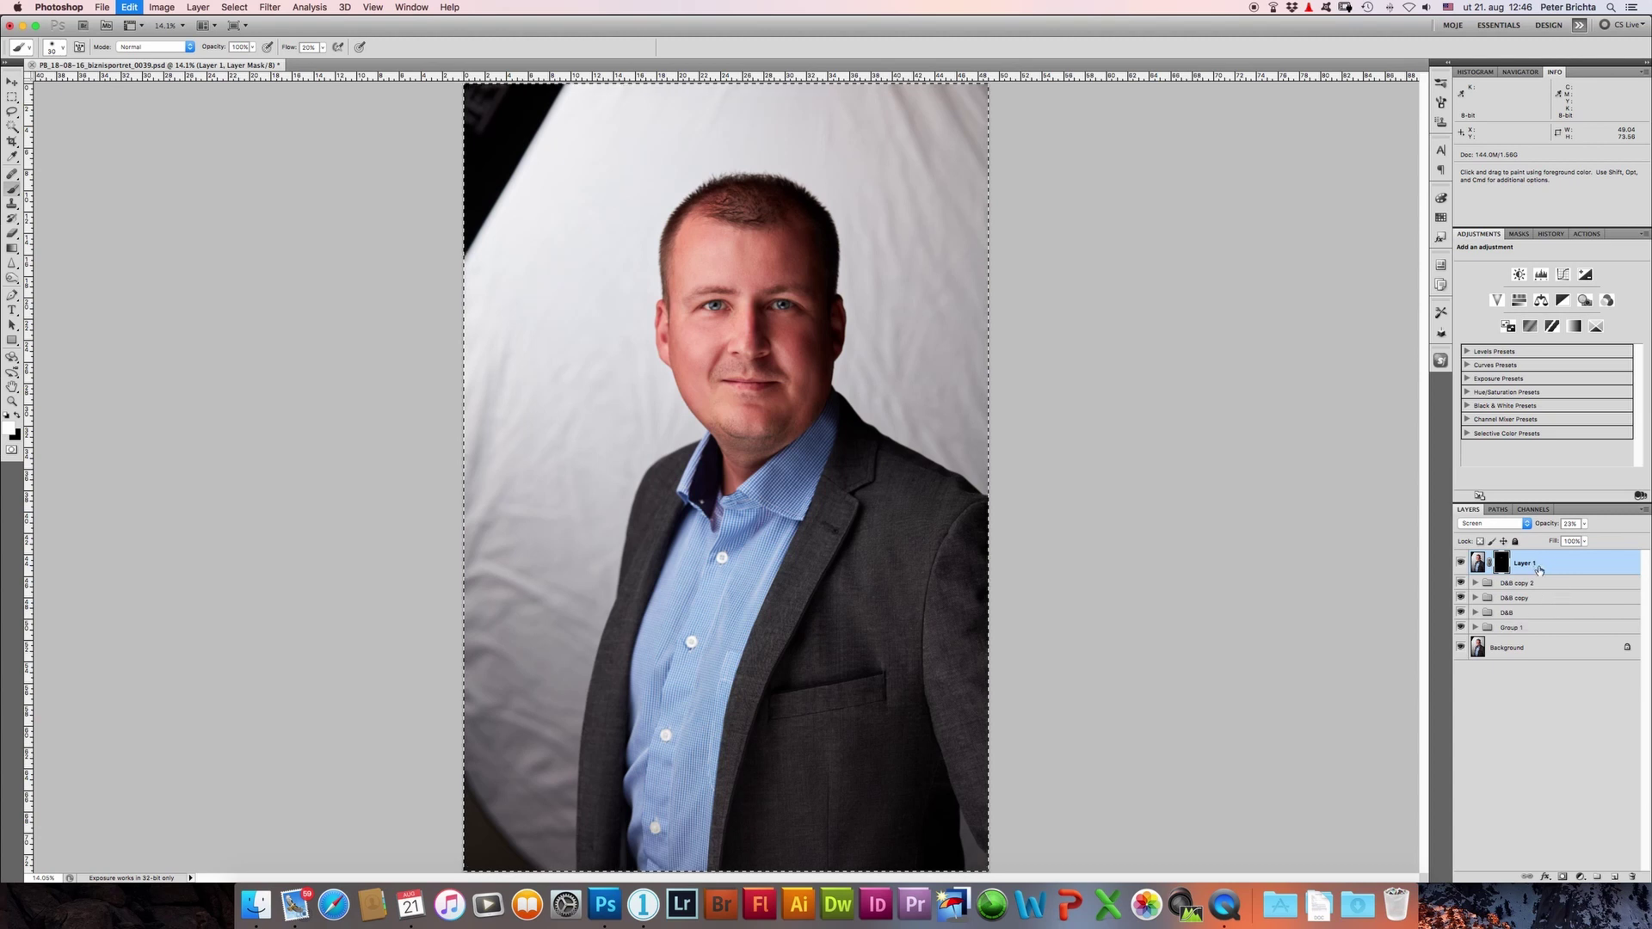
{"action": "double_click", "coordinate": [1519, 590]}
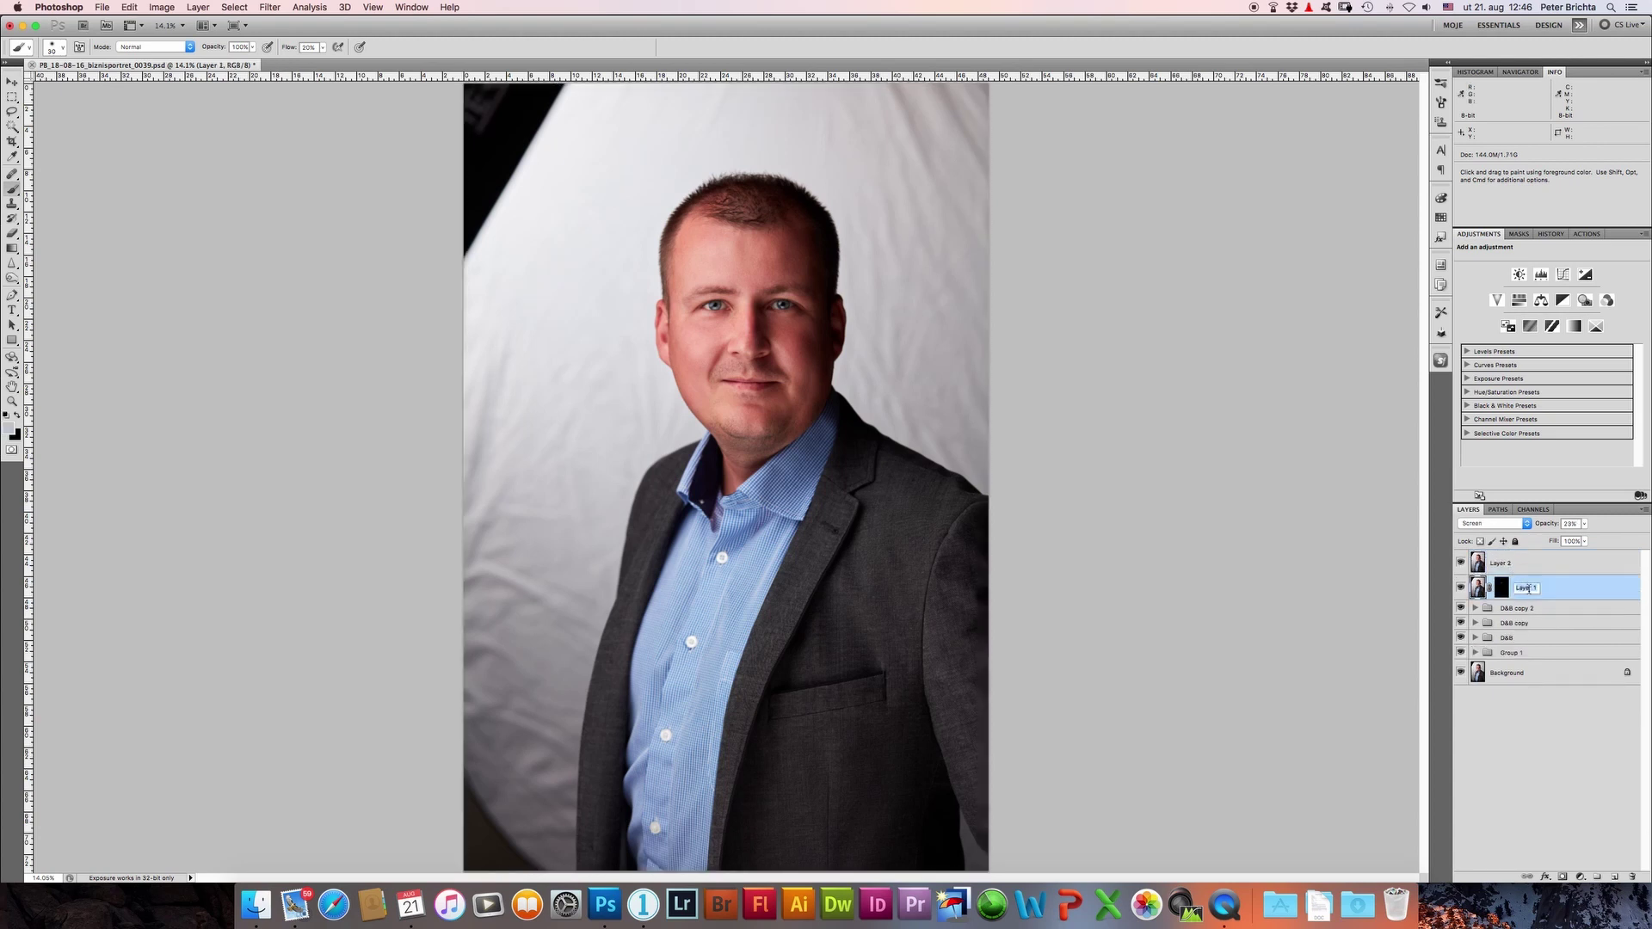
{"action": "key", "text": "Return"}
Step: Stretch Layer 2 slightly taller by dragging its top transform handle upward
{"action": "left_click", "coordinate": [1524, 562]}
{"action": "key", "text": "ctrl+t"}
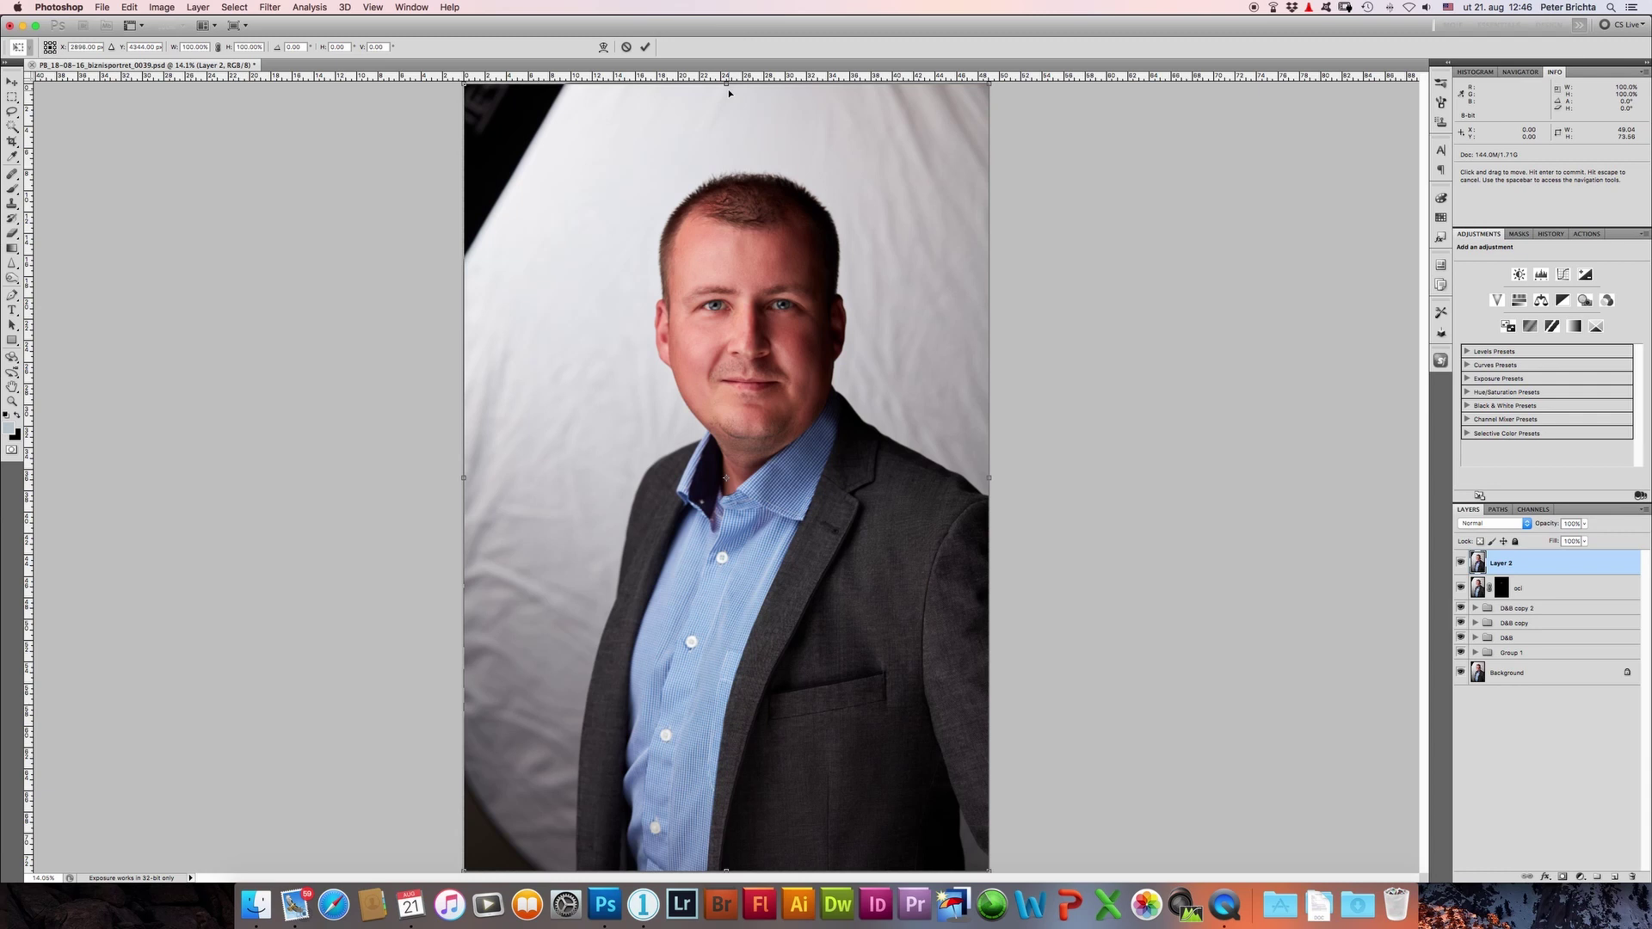
{"action": "key", "text": "ctrl+minus"}
{"action": "left_click_drag", "start_coordinate": [726, 126], "coordinate": [725, 115]}
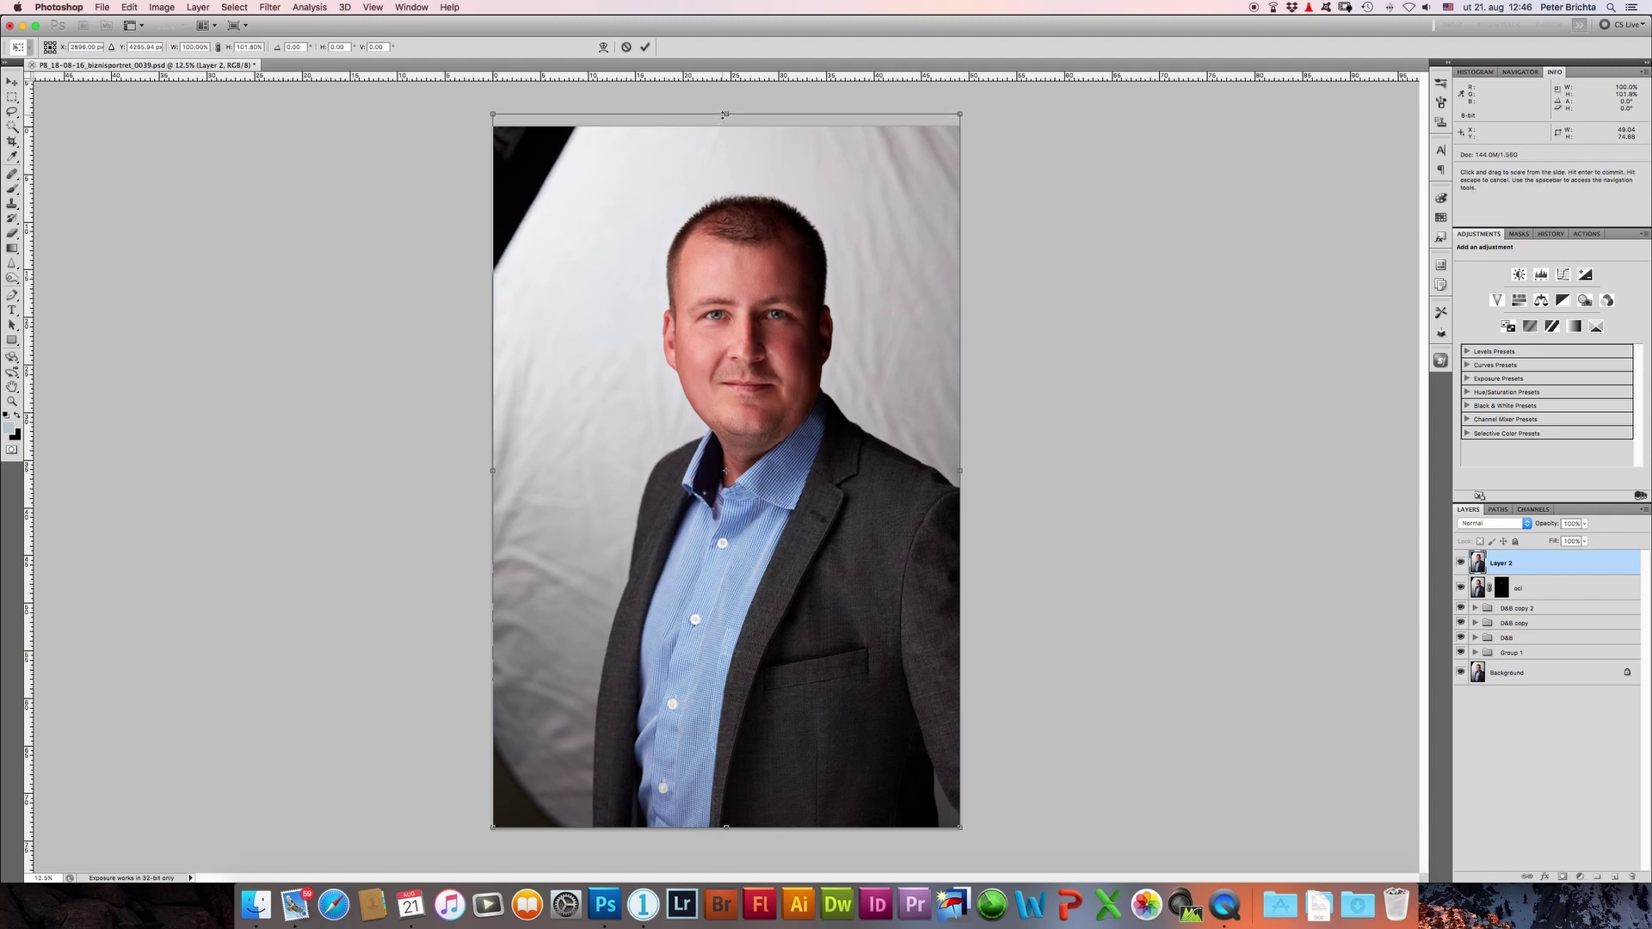
{"action": "left_click_drag", "start_coordinate": [723, 113], "coordinate": [725, 111]}
{"action": "key", "text": "b"}
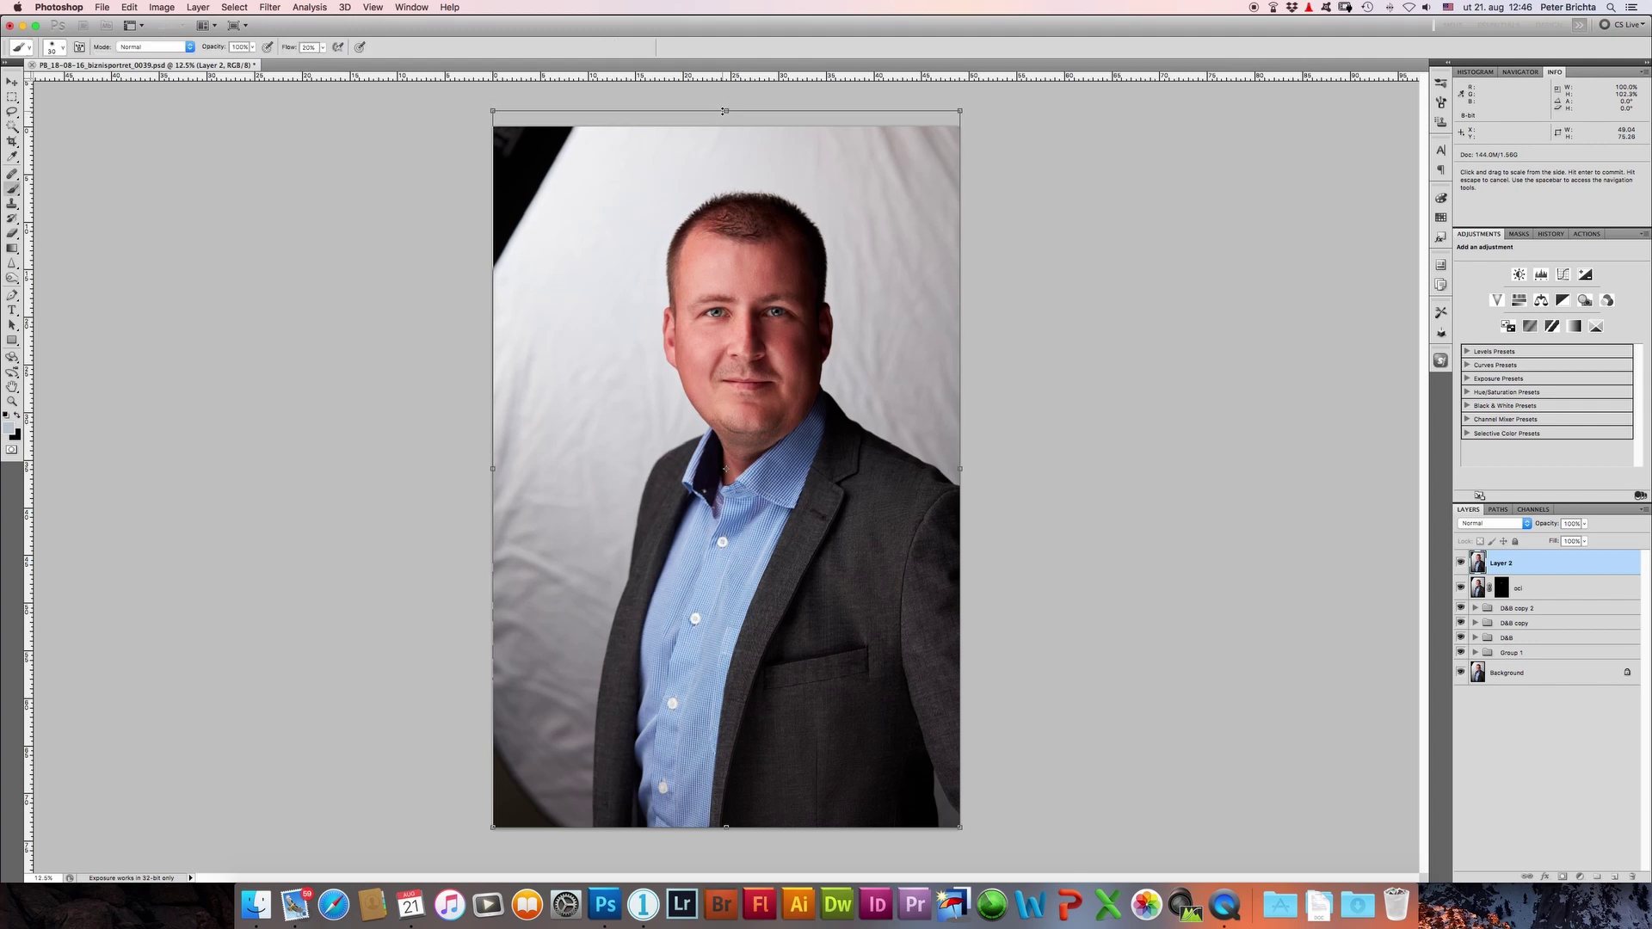
{"action": "key", "text": "Return"}
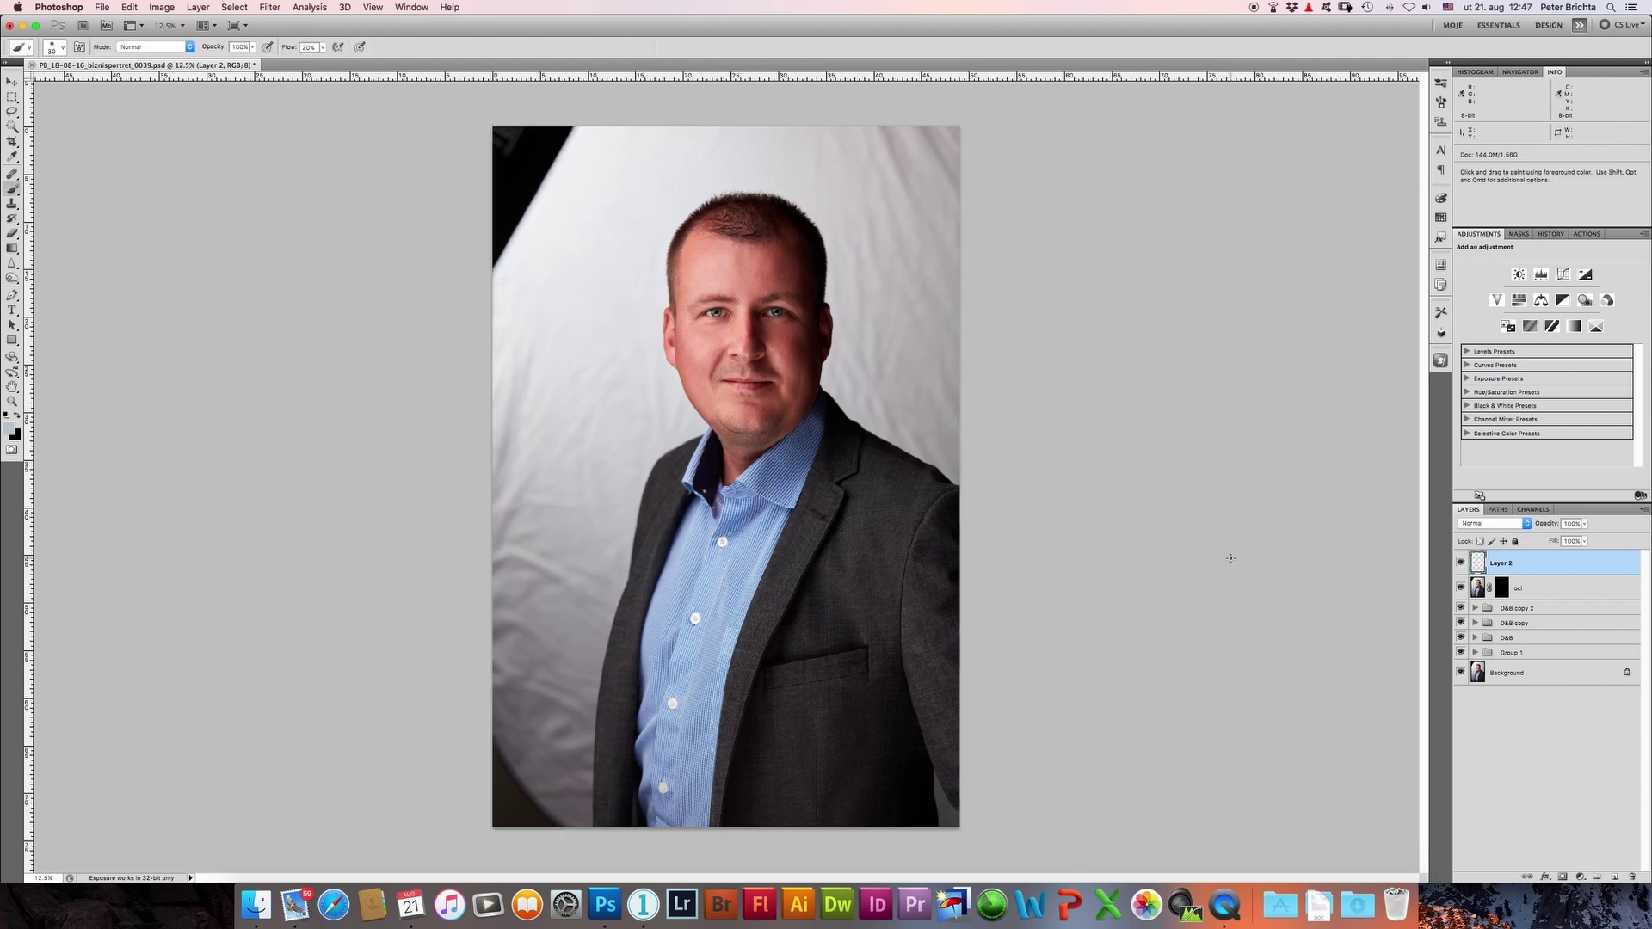
Step: Compare Layer 2 toggled, then reduce the vertical stretch slightly
{"action": "left_click", "coordinate": [1460, 564]}
{"action": "left_click", "coordinate": [1459, 564]}
{"action": "key", "text": "ctrl+t"}
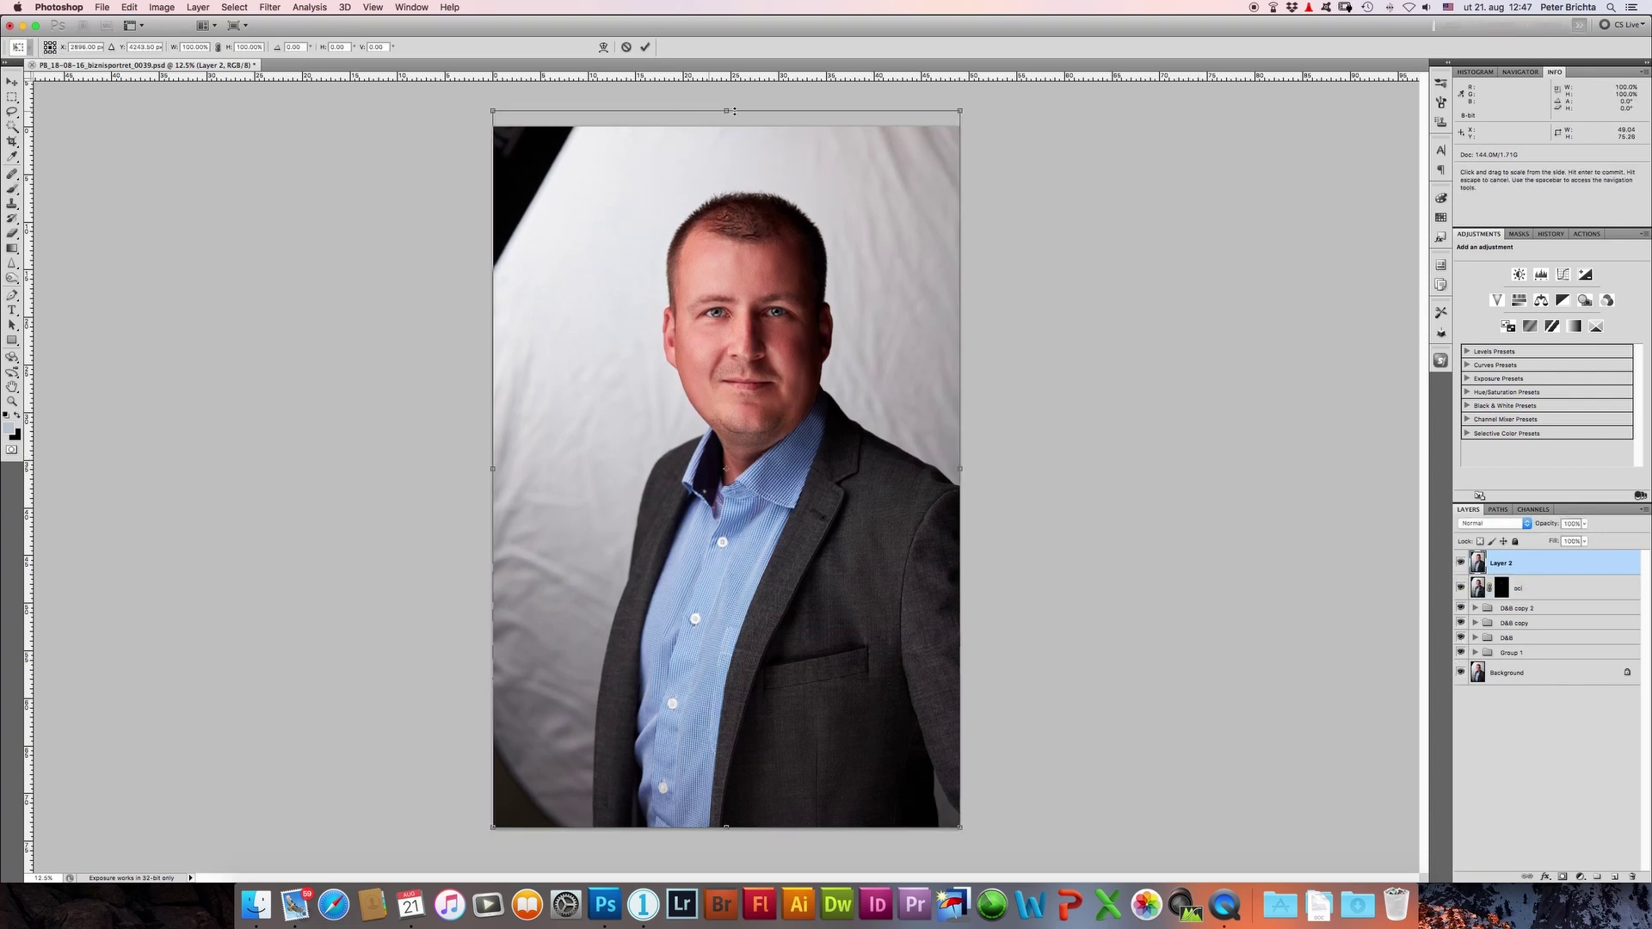
{"action": "left_click_drag", "start_coordinate": [727, 110], "coordinate": [727, 118]}
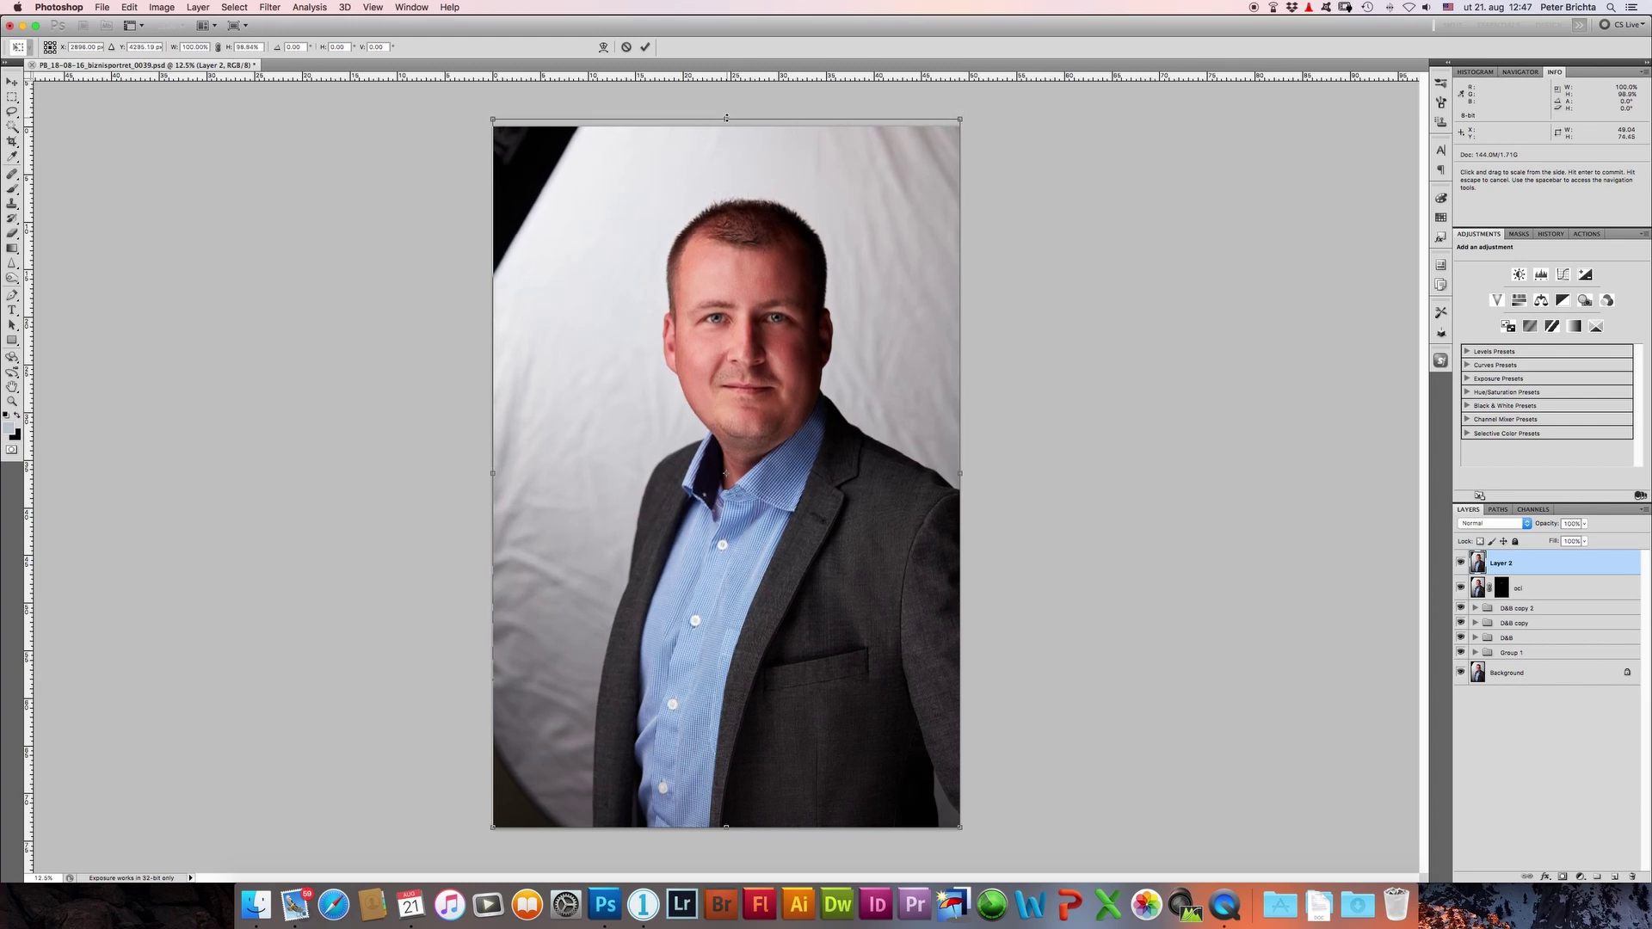
{"action": "key", "text": "b"}
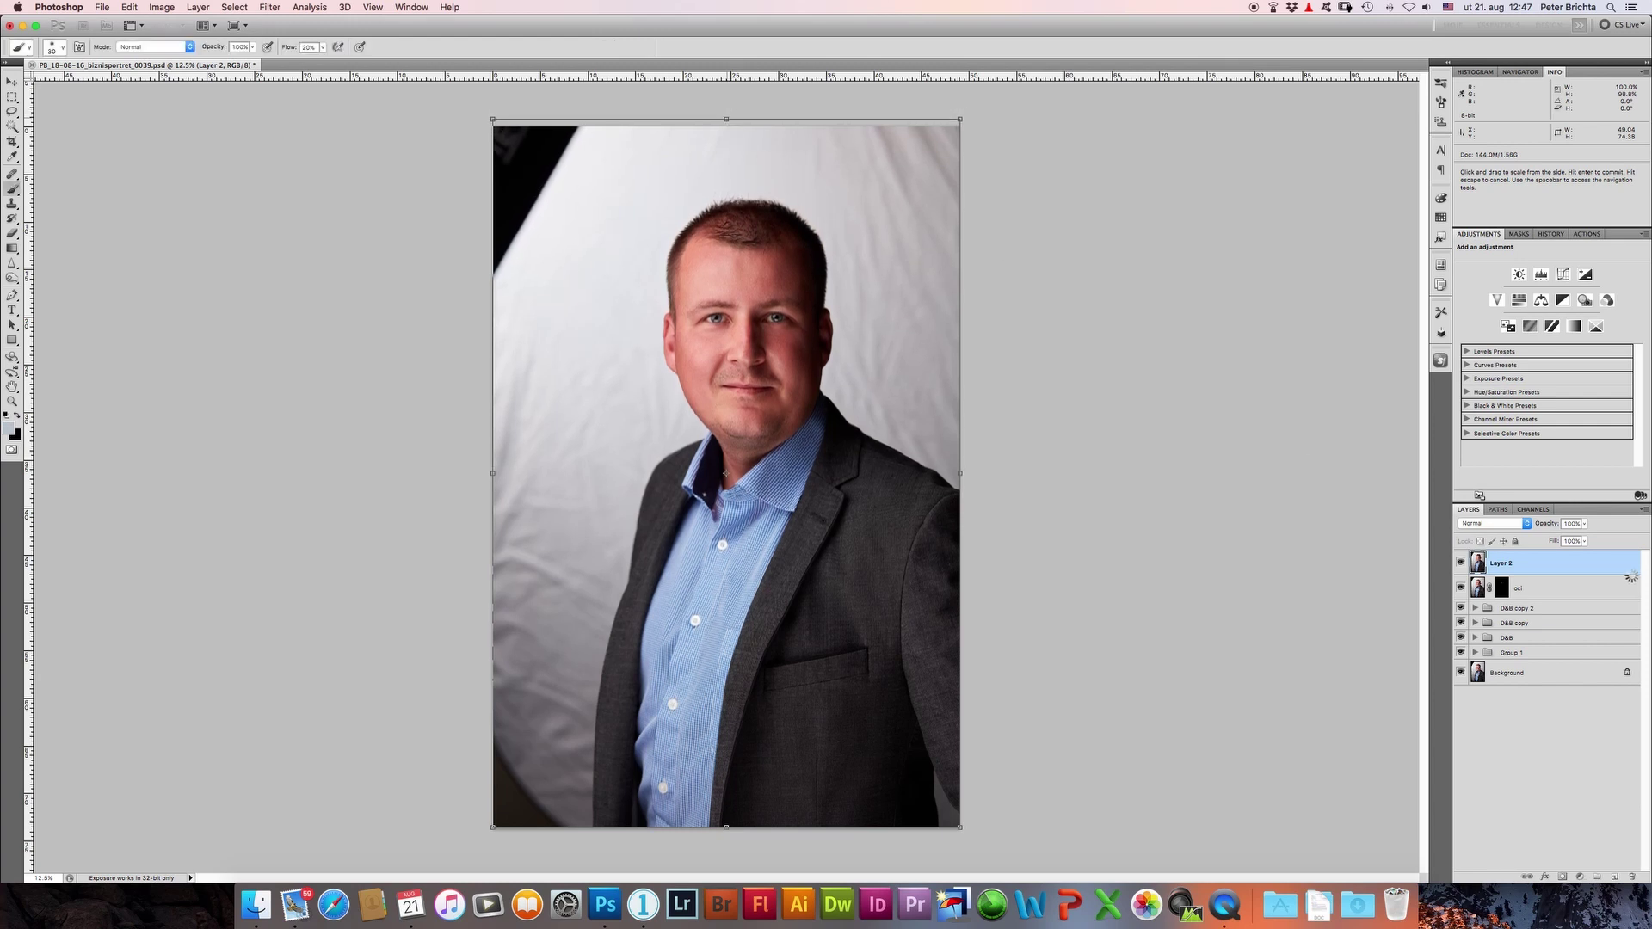
{"action": "left_click", "coordinate": [1460, 567]}
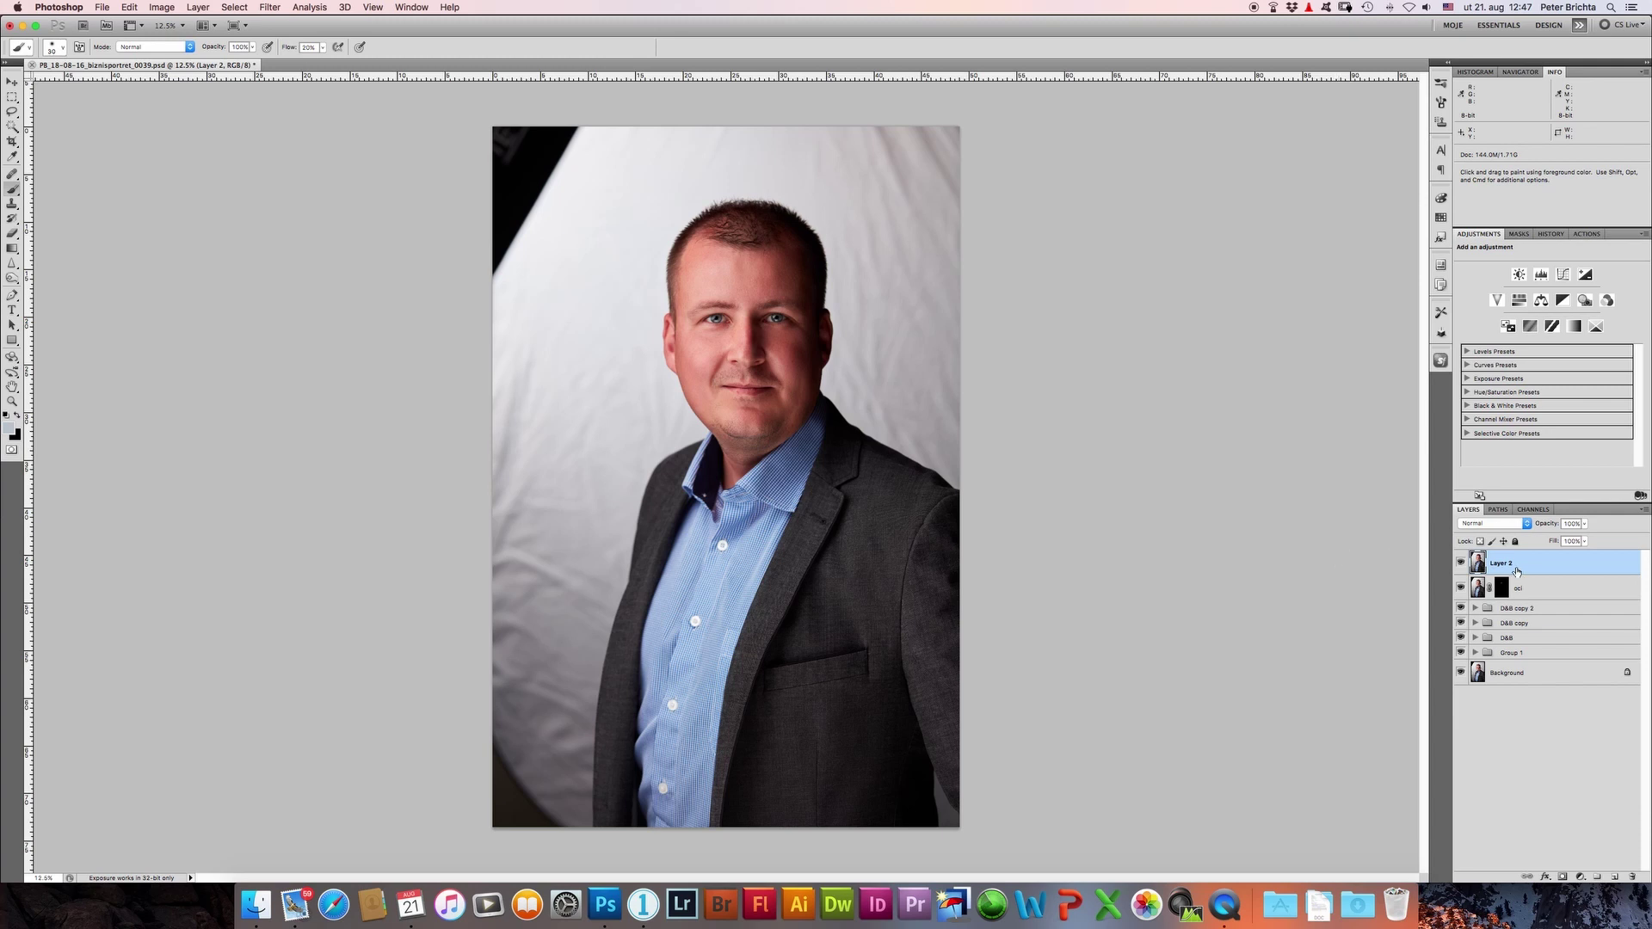
Step: Duplicate Layer 2 and start a Color Range selection by sampling the white background
{"action": "key", "text": "ctrl+j"}
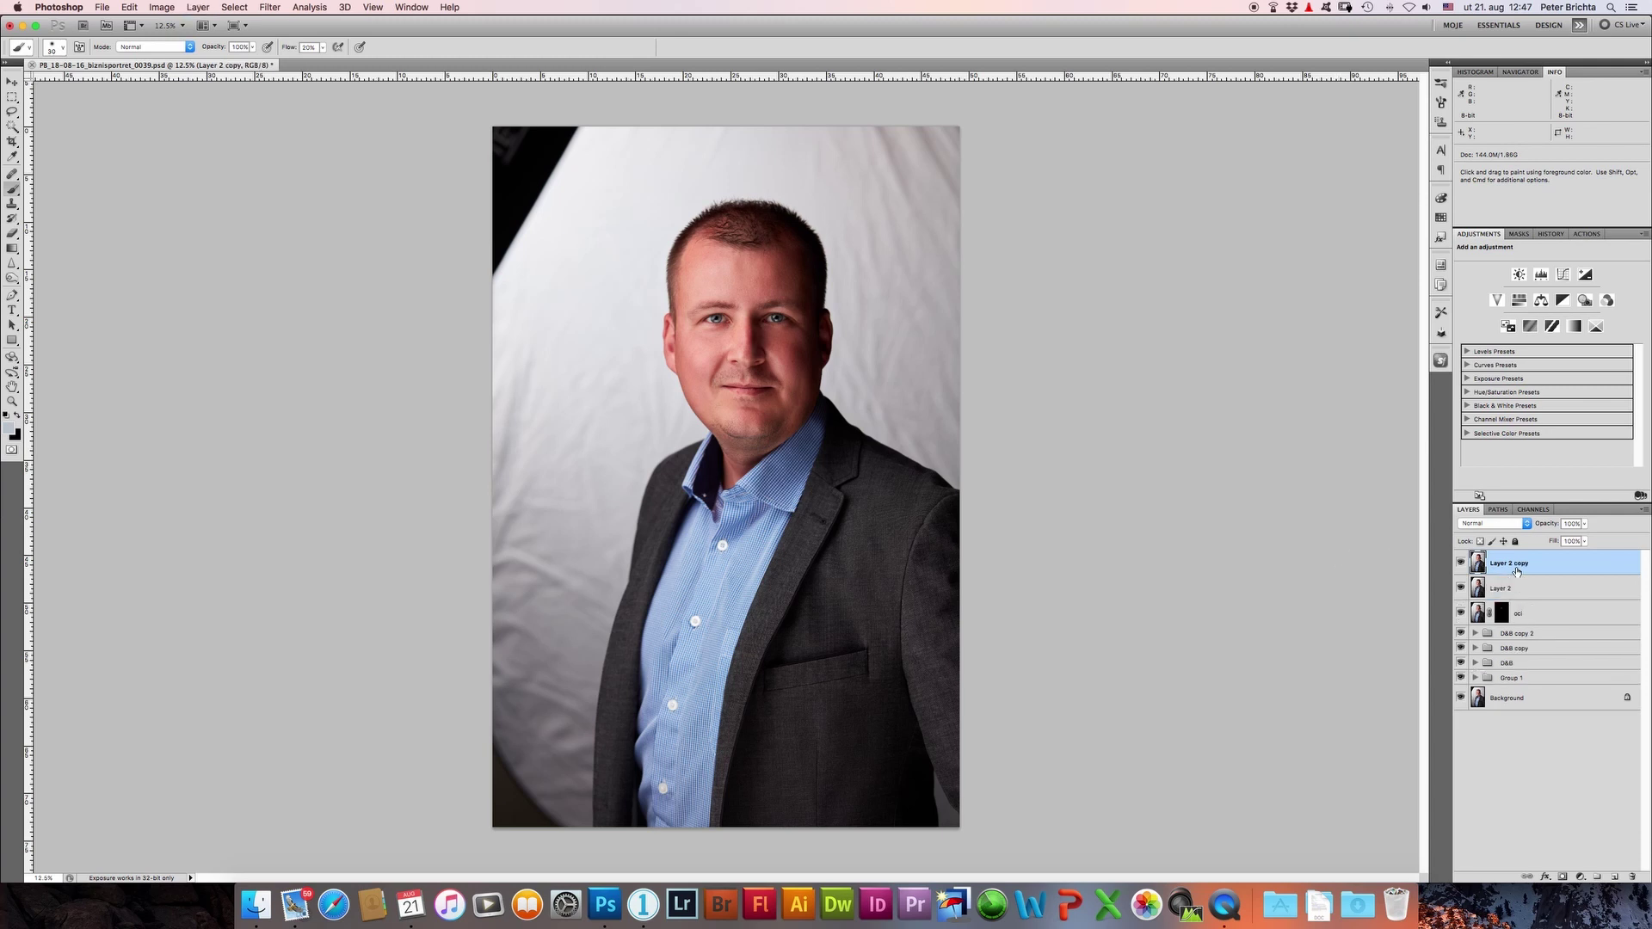
{"action": "left_click", "coordinate": [261, 8]}
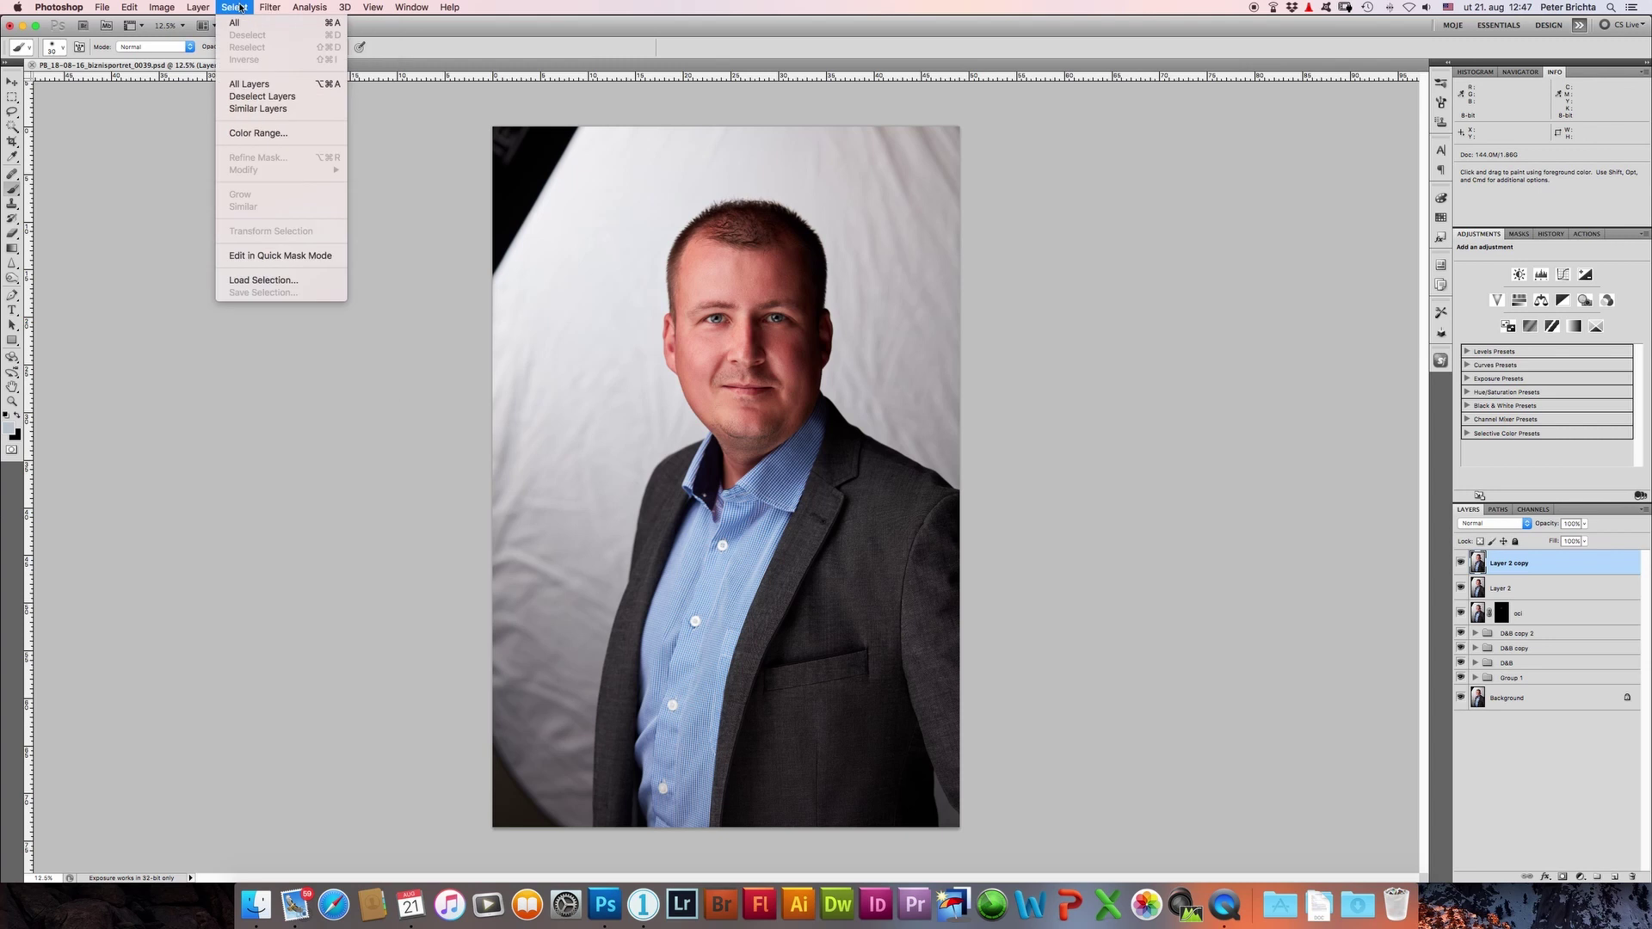
{"action": "left_click", "coordinate": [258, 133]}
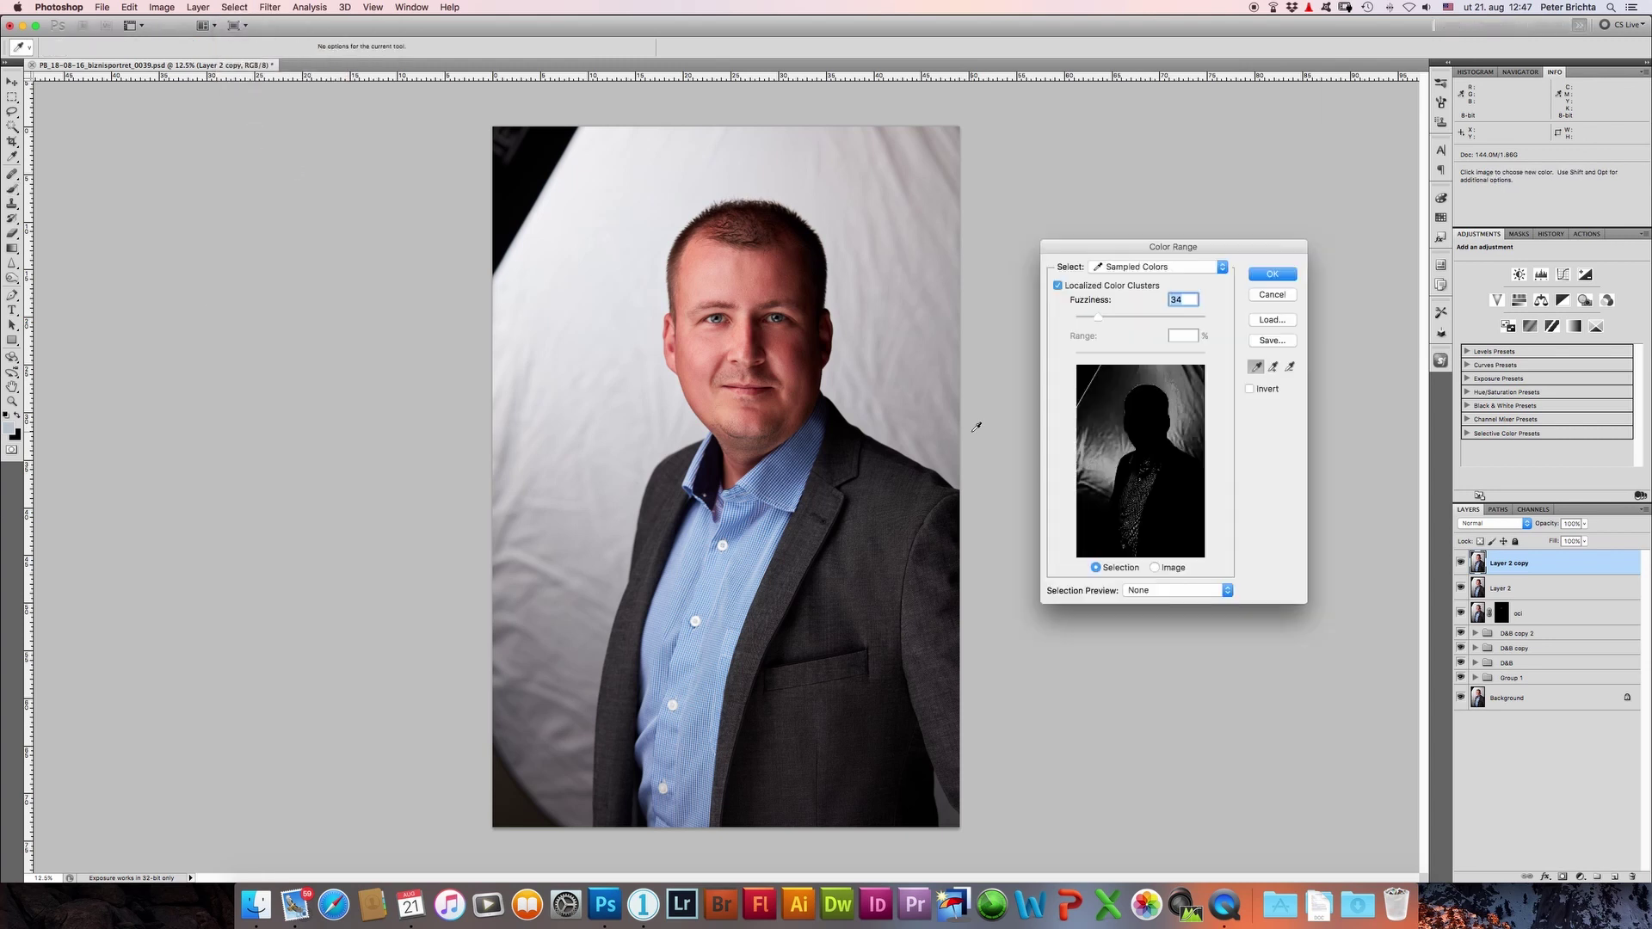
{"action": "left_click", "coordinate": [919, 360]}
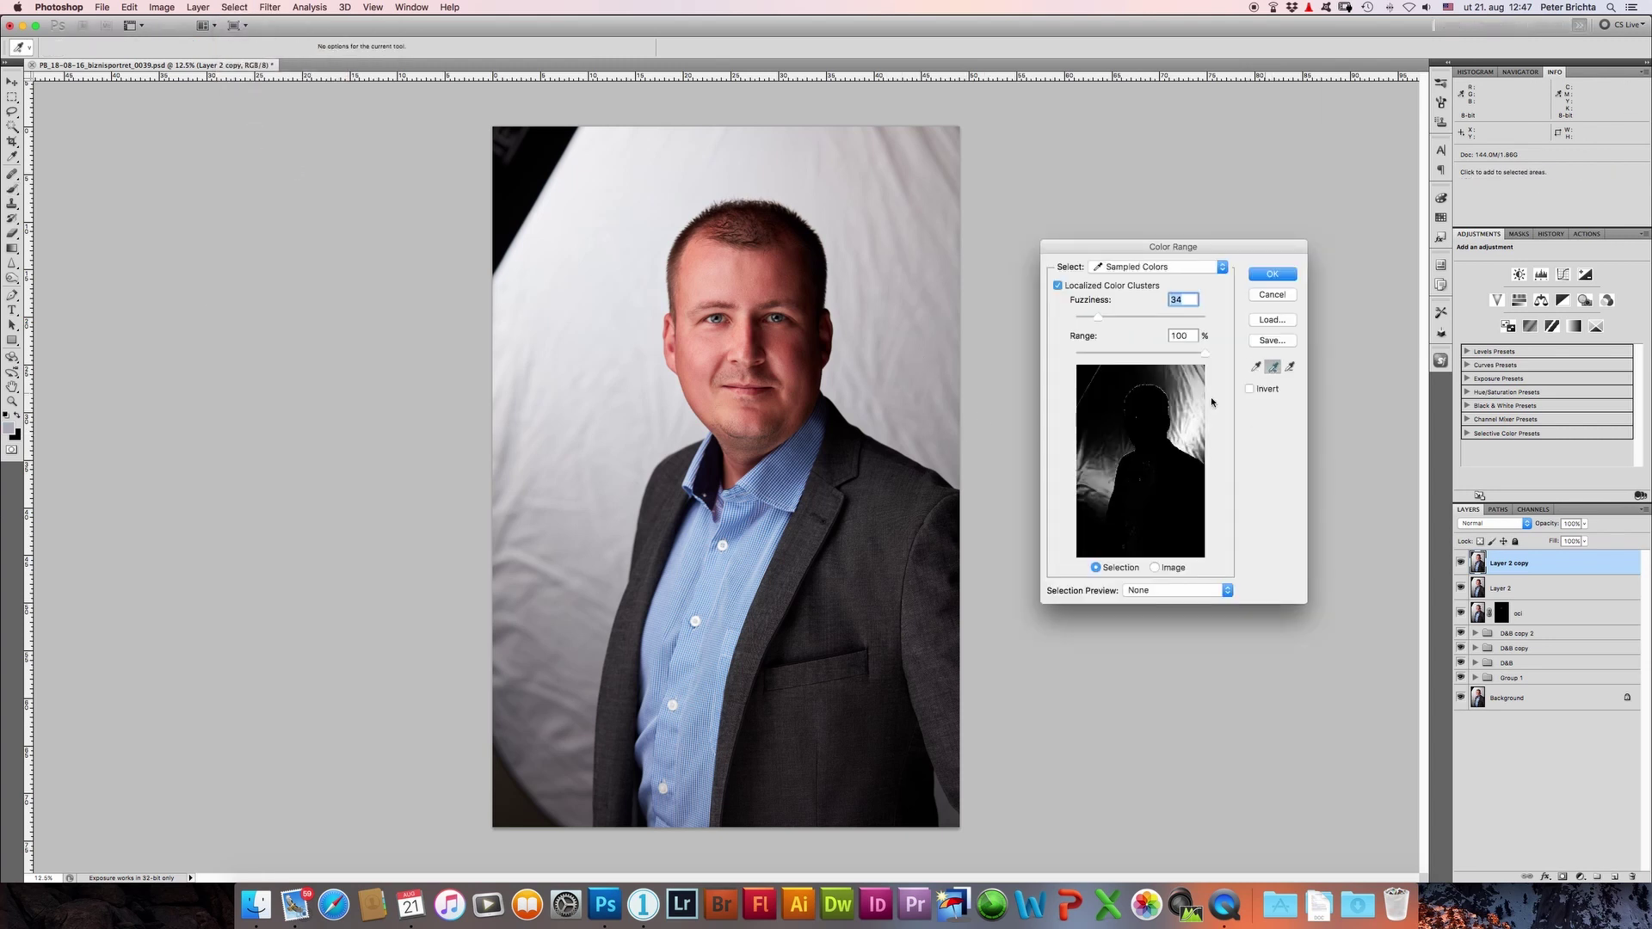
Step: Add the upper, right, left and lower backdrop areas to the sample and confirm
{"action": "left_click", "coordinate": [619, 436]}
{"action": "left_click", "coordinate": [647, 206]}
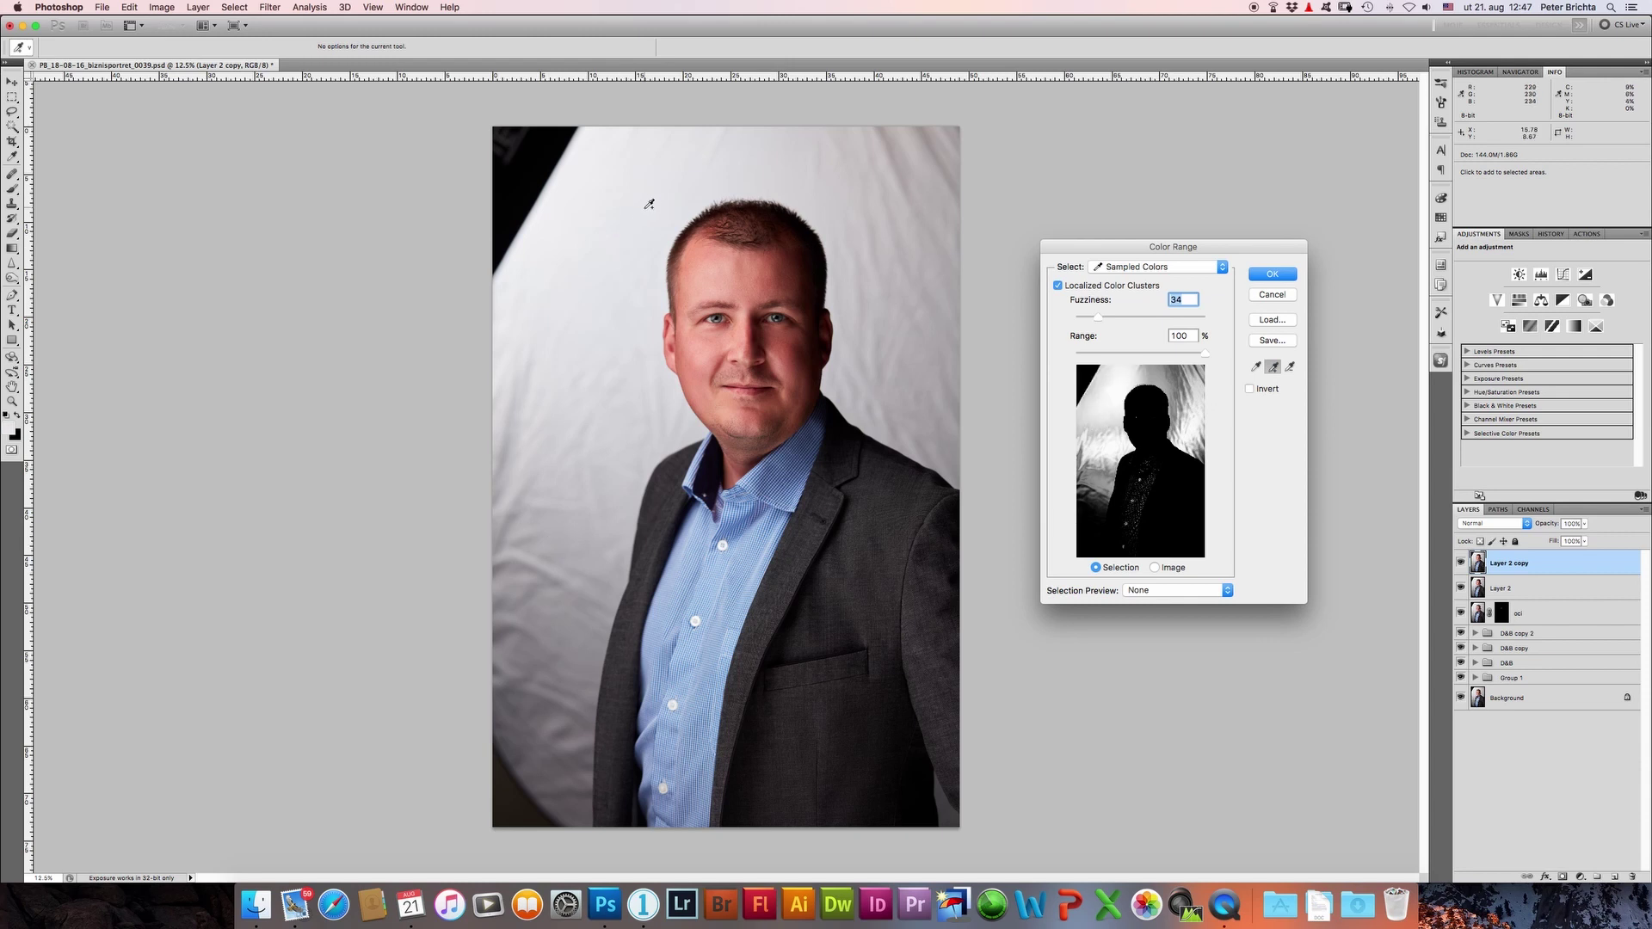
{"action": "left_click", "coordinate": [925, 405]}
{"action": "left_click", "coordinate": [933, 309]}
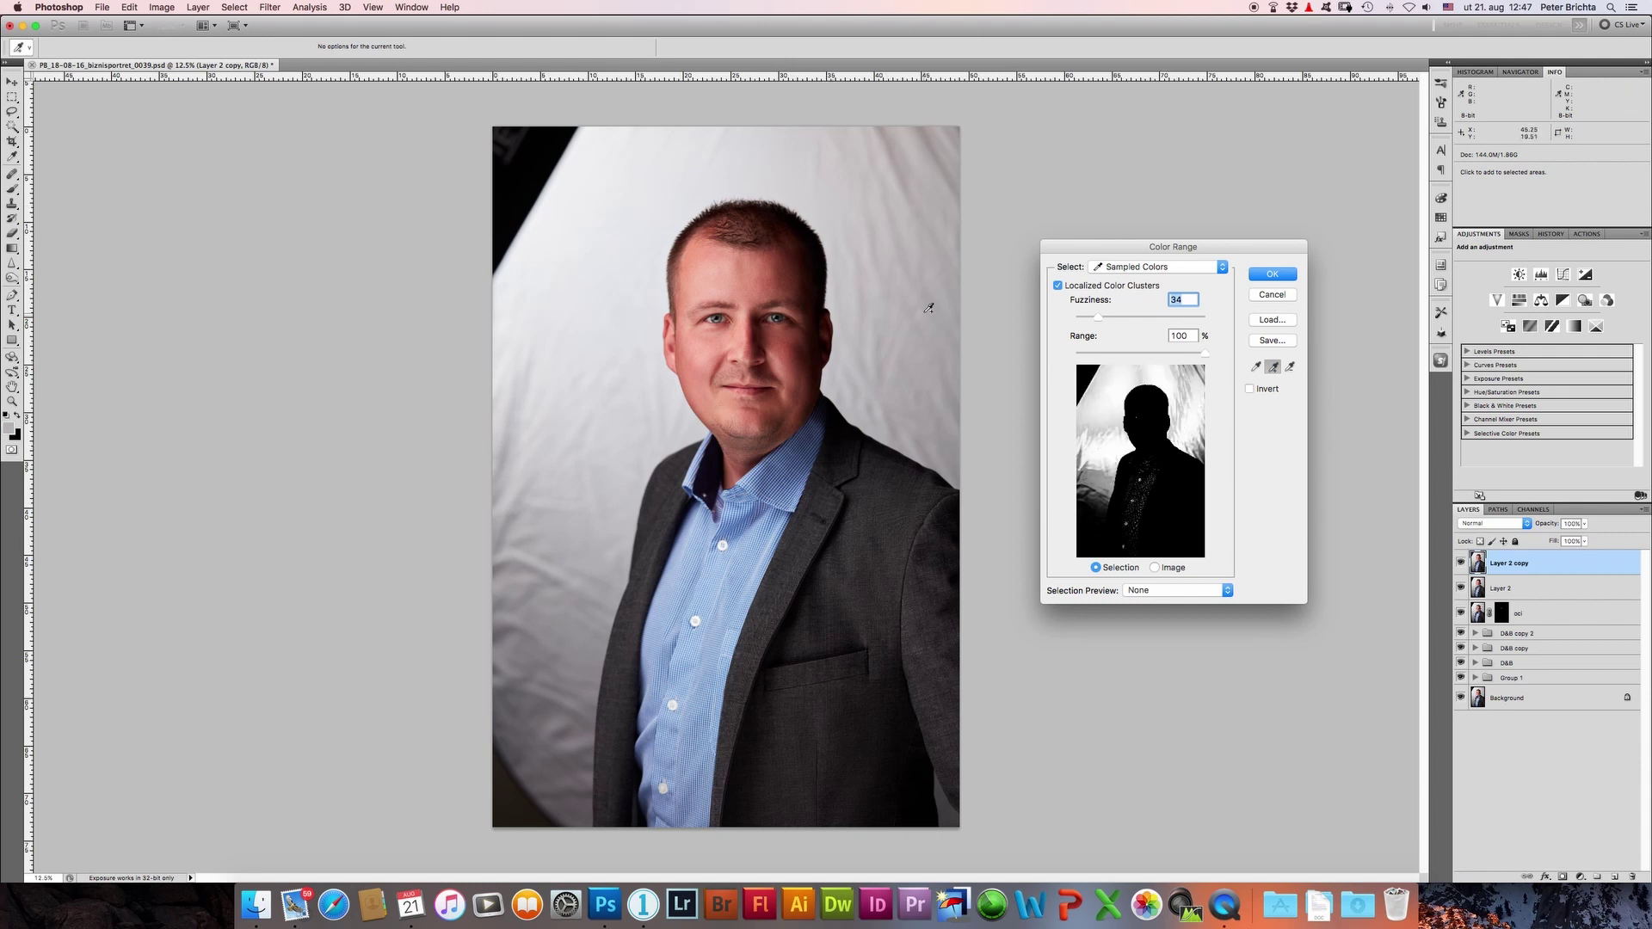
{"action": "left_click", "coordinate": [568, 691]}
{"action": "left_click", "coordinate": [571, 602]}
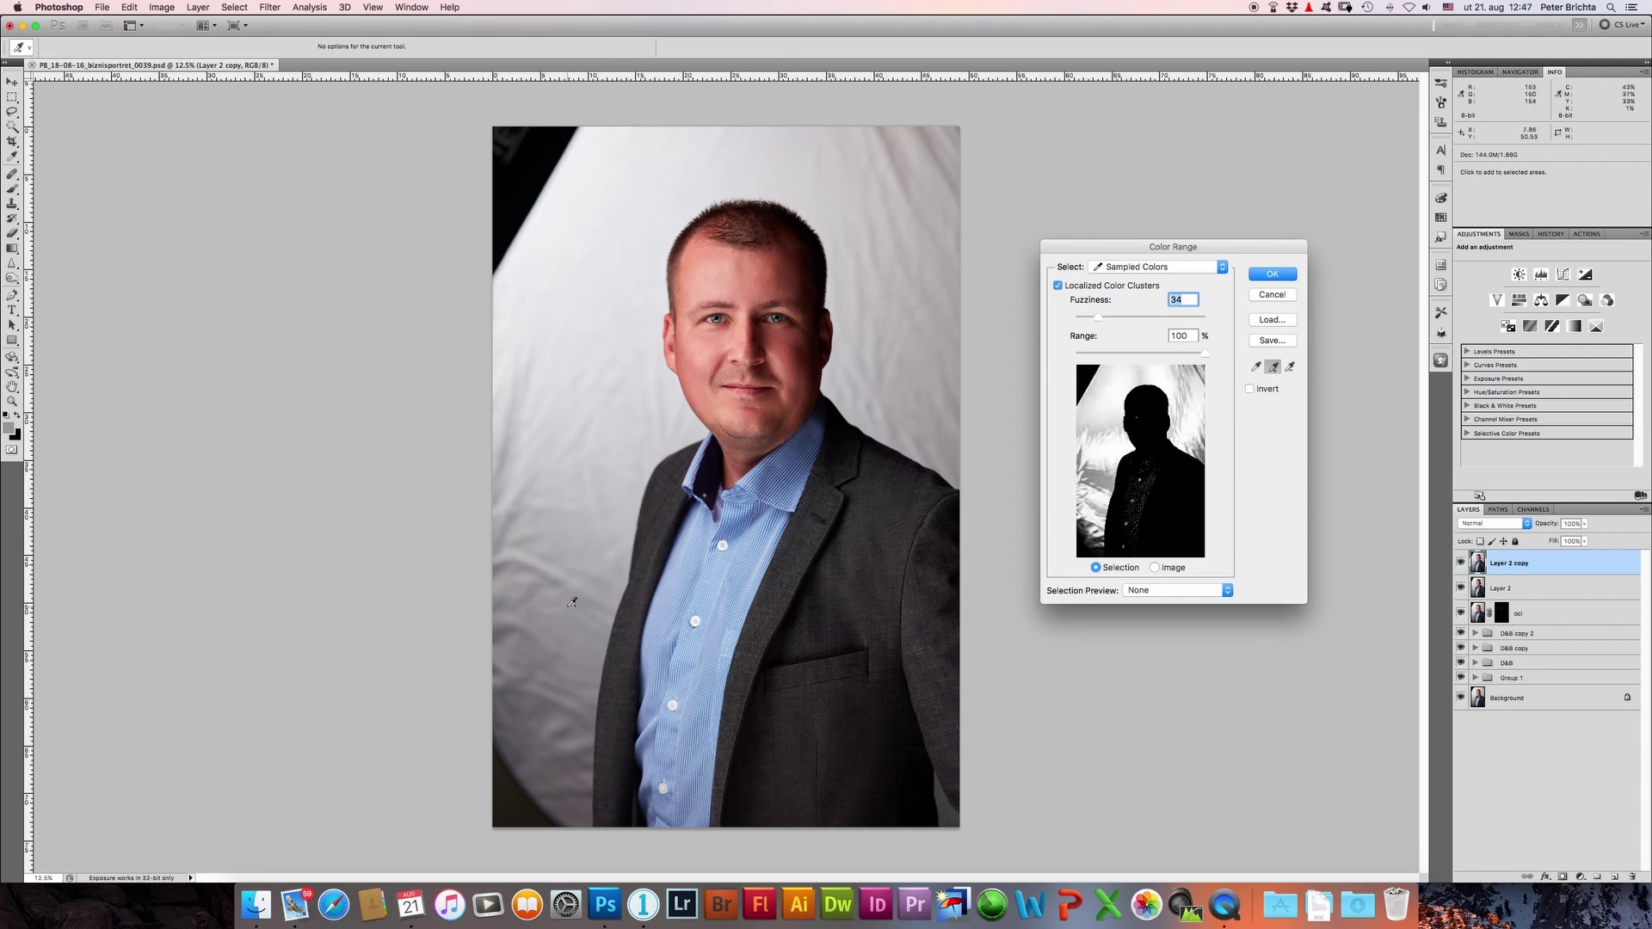
{"action": "left_click", "coordinate": [564, 561]}
{"action": "left_click", "coordinate": [550, 782]}
{"action": "left_click", "coordinate": [948, 440]}
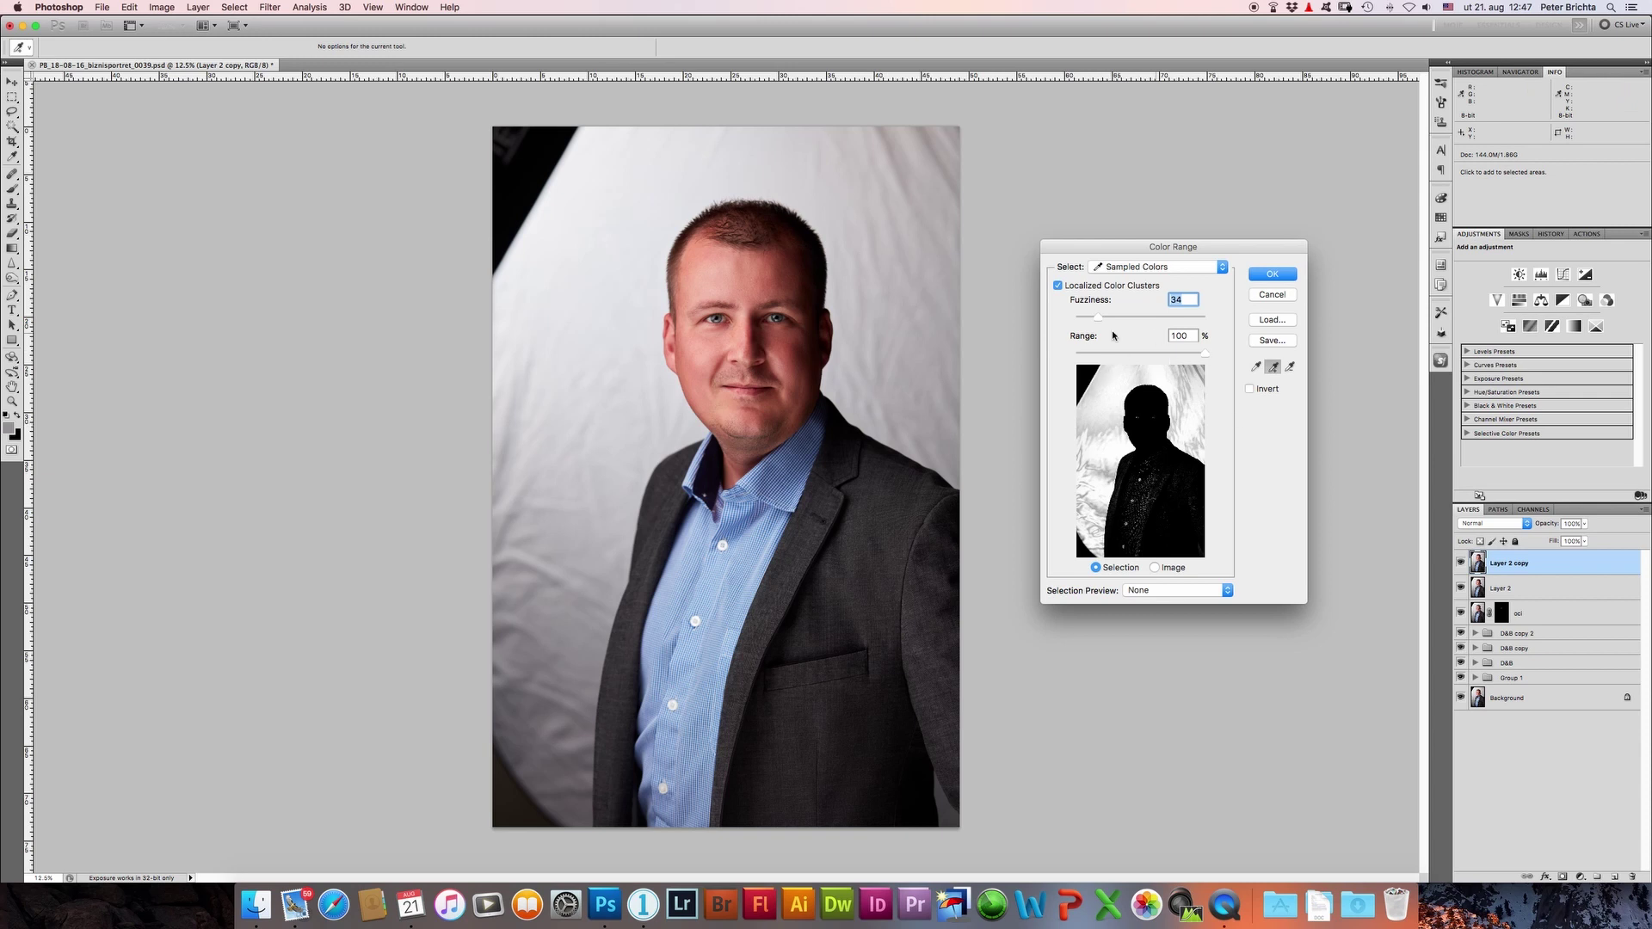
{"action": "left_click", "coordinate": [1268, 275]}
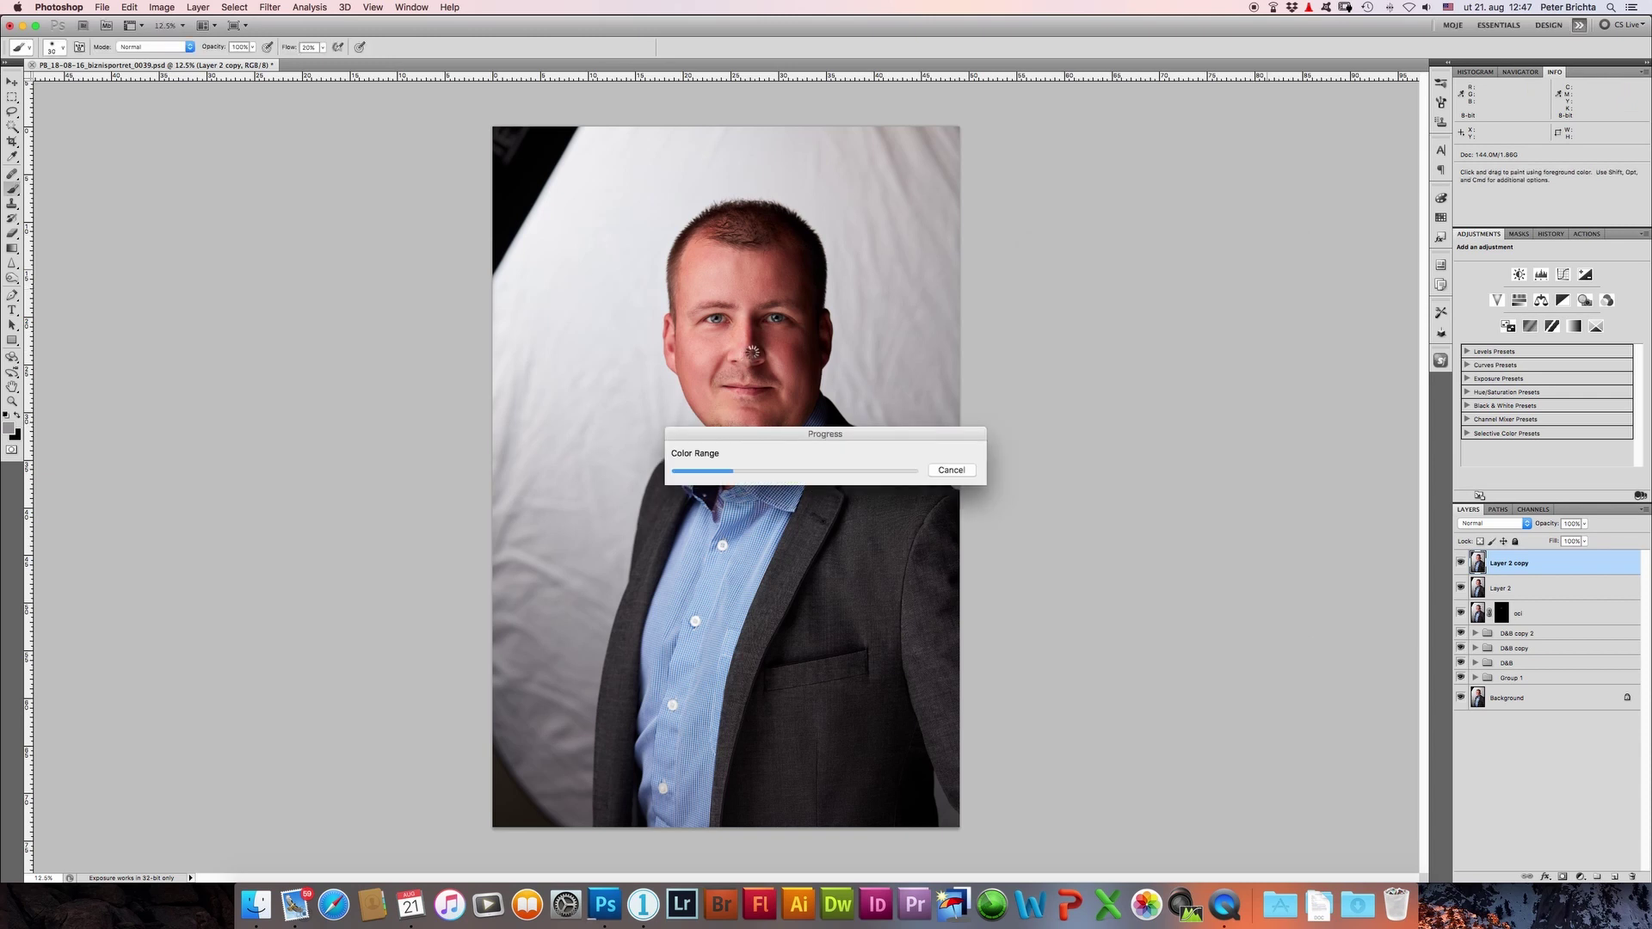
Step: With the Lasso tool, trace around the collar to remove the shirt from the selection
{"action": "key", "text": "l"}
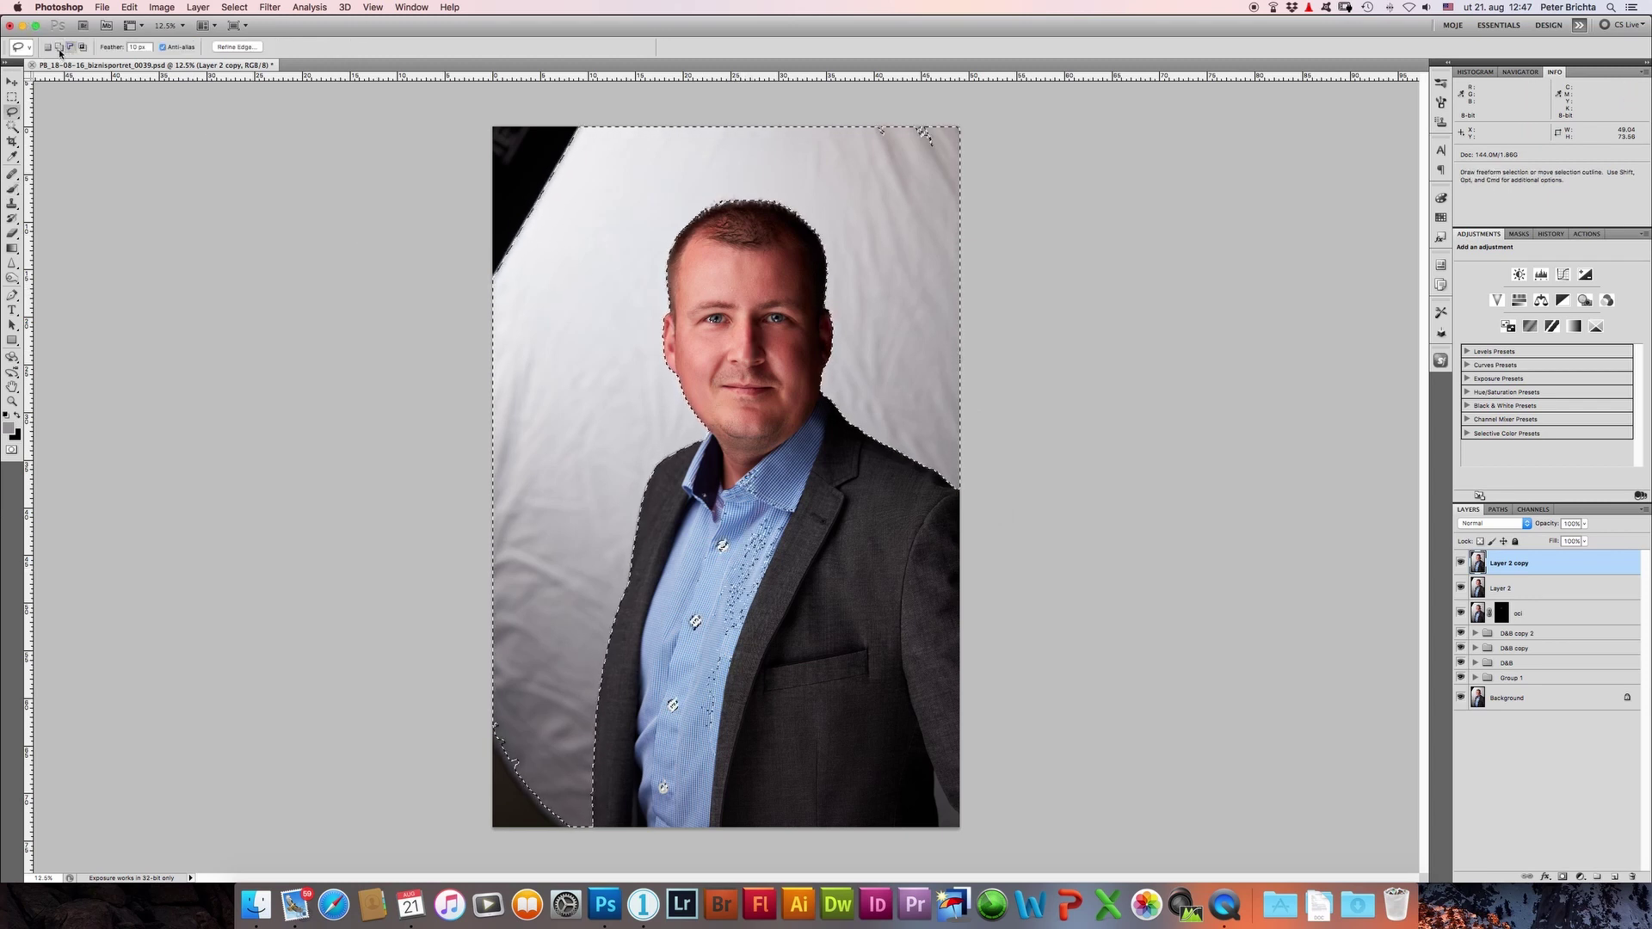
{"action": "key", "text": "ctrl+plus"}
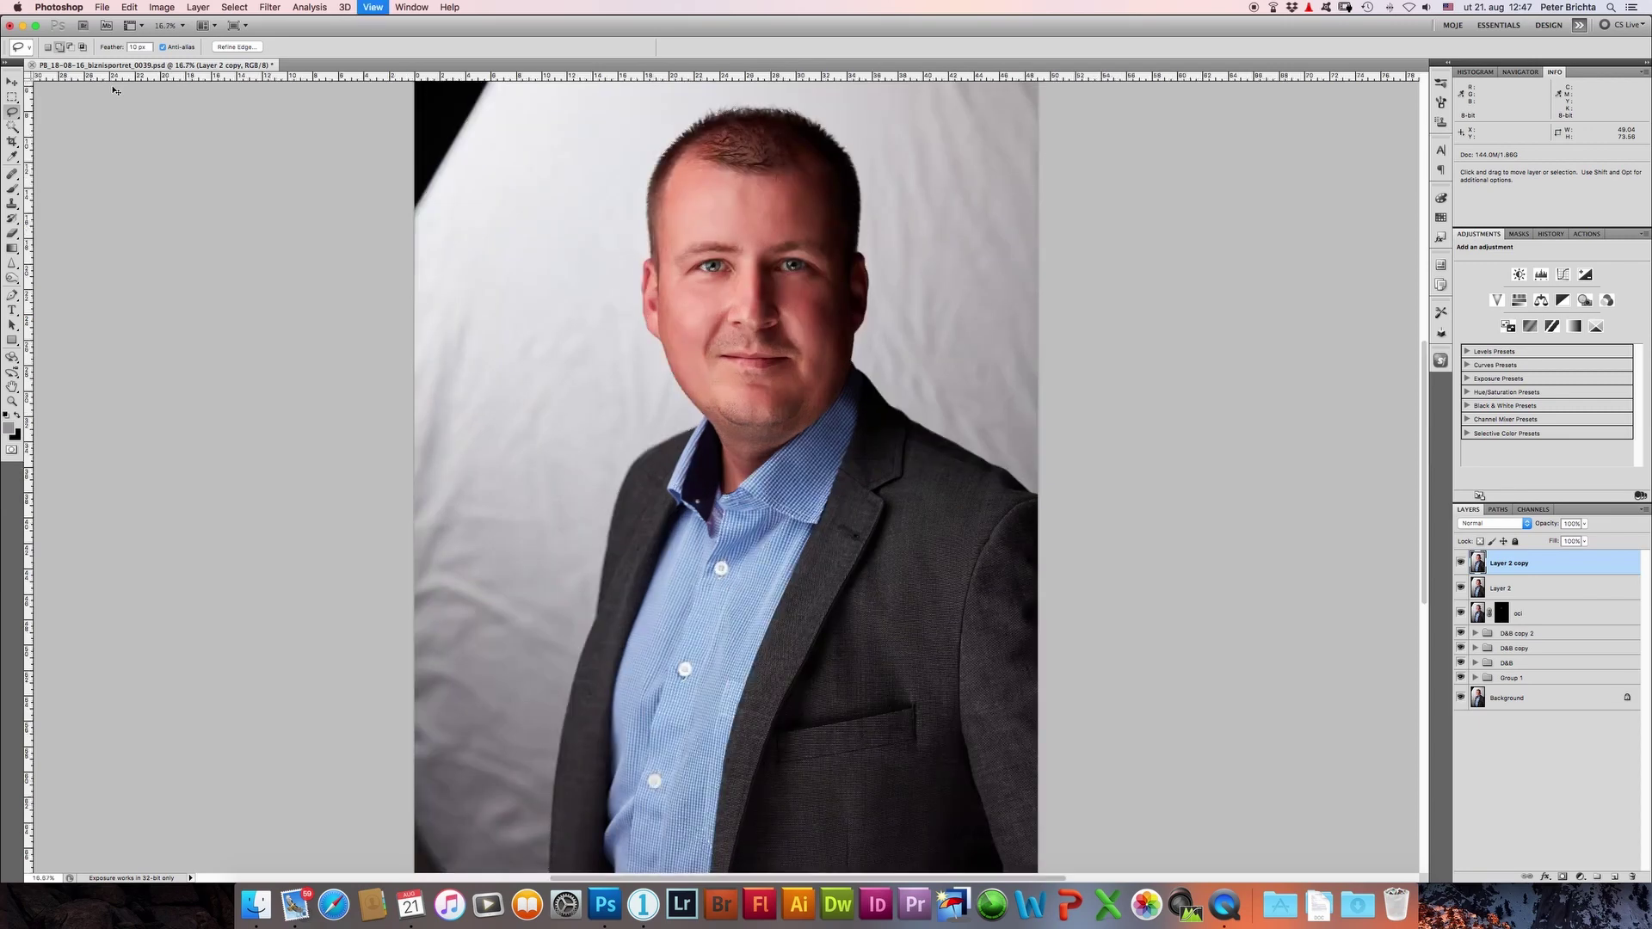
{"action": "key", "text": "ctrl+plus"}
{"action": "key", "text": "ctrl+plus"}
{"action": "key", "text": "ctrl+plus"}
{"action": "key", "text": "ctrl+plus"}
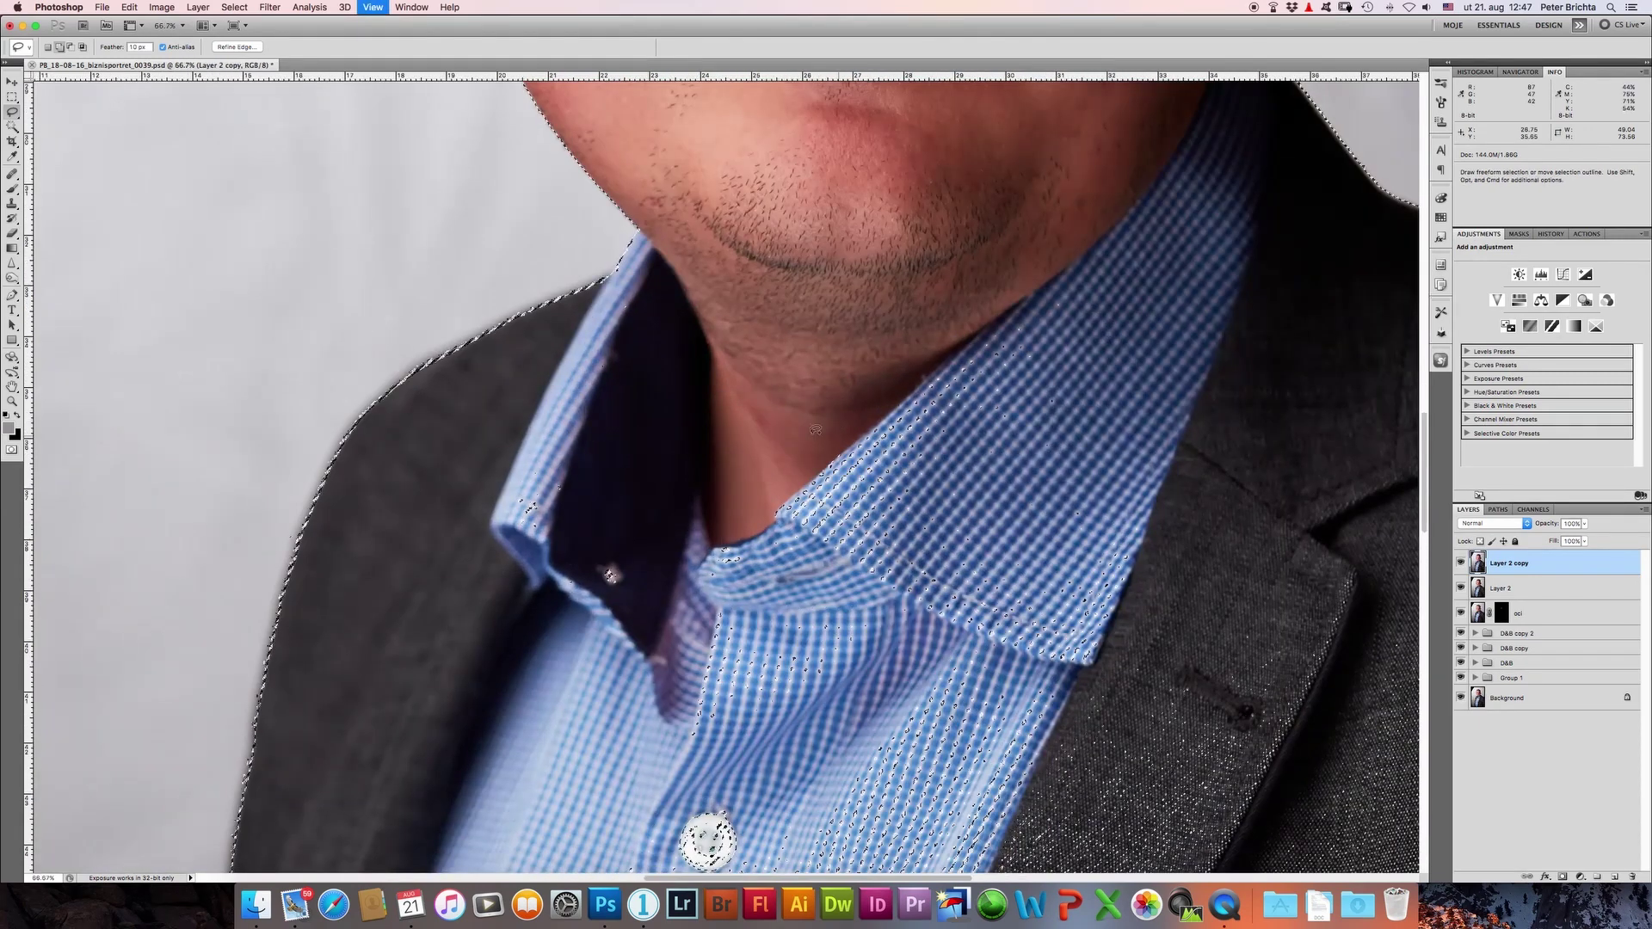
{"action": "mouse_move", "coordinate": [508, 434]}
{"action": "left_mouse_down"}
{"action": "mouse_move", "coordinate": [717, 332]}
{"action": "mouse_move", "coordinate": [441, 463]}
{"action": "left_mouse_up"}
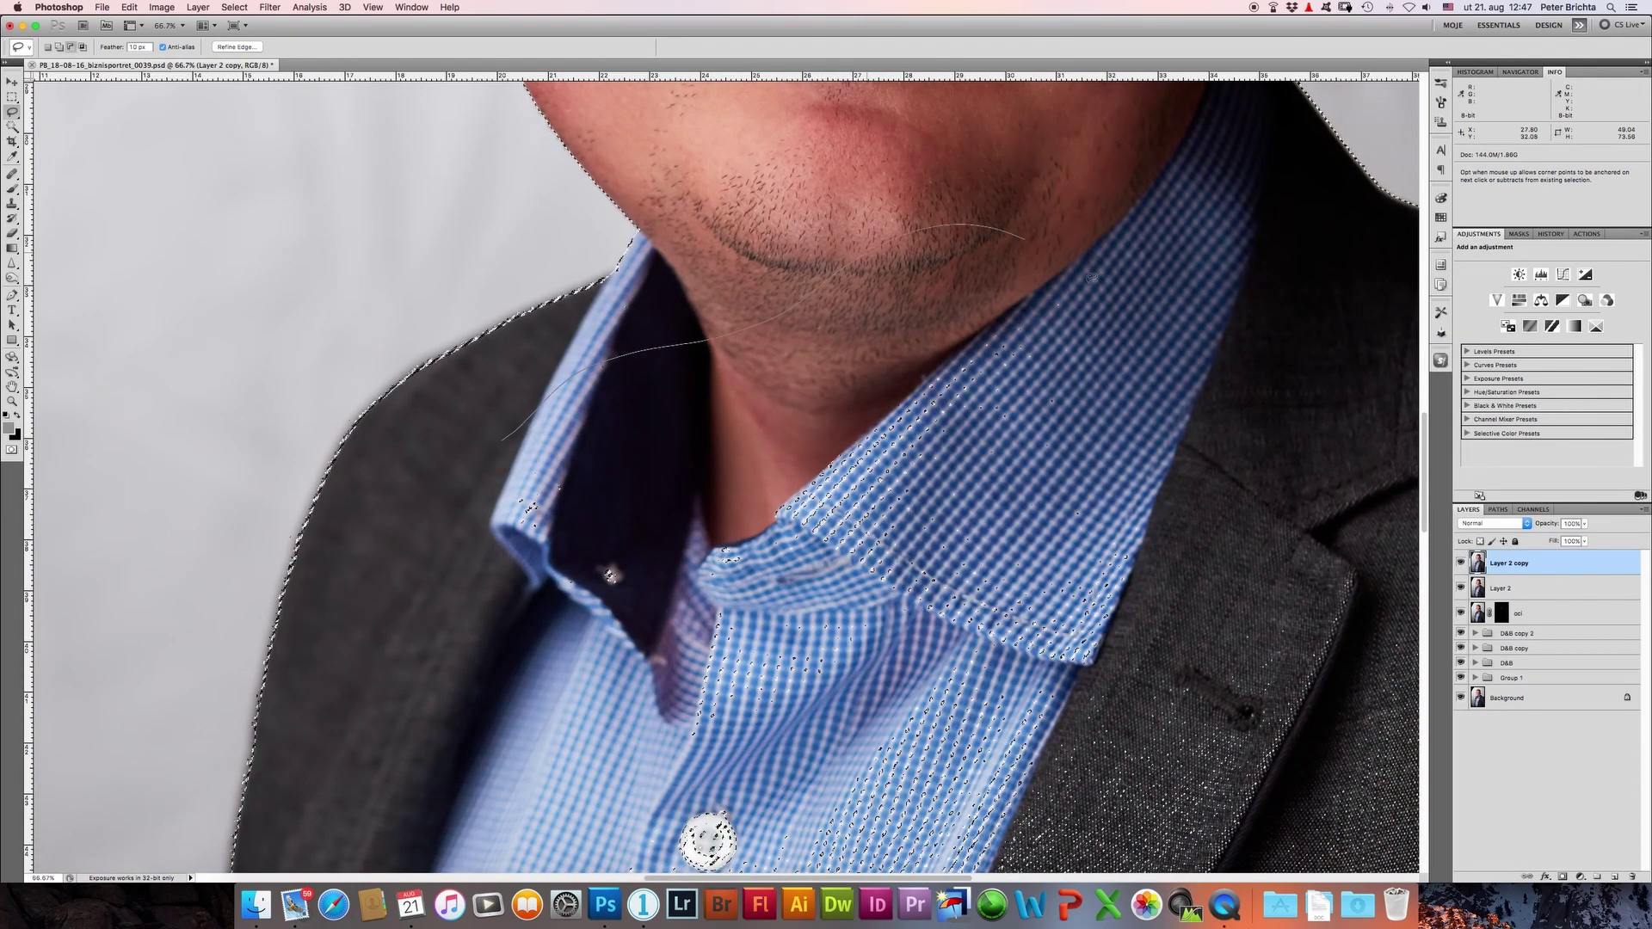
{"action": "key", "text": "ctrl+minus"}
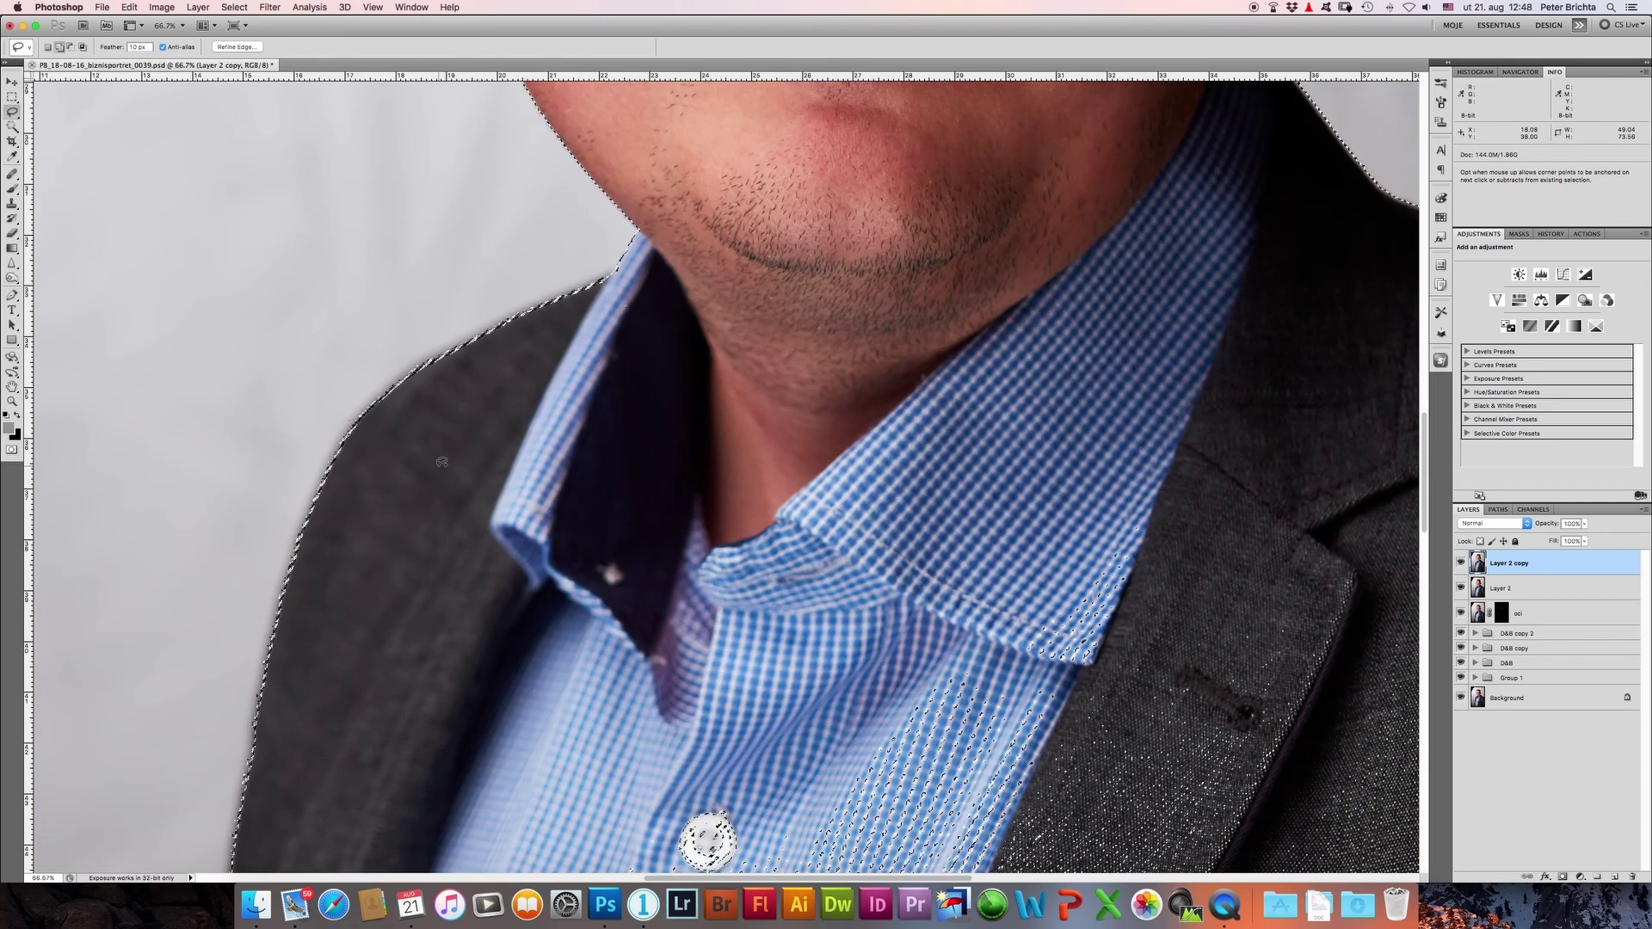
{"action": "key", "text": "ctrl+minus"}
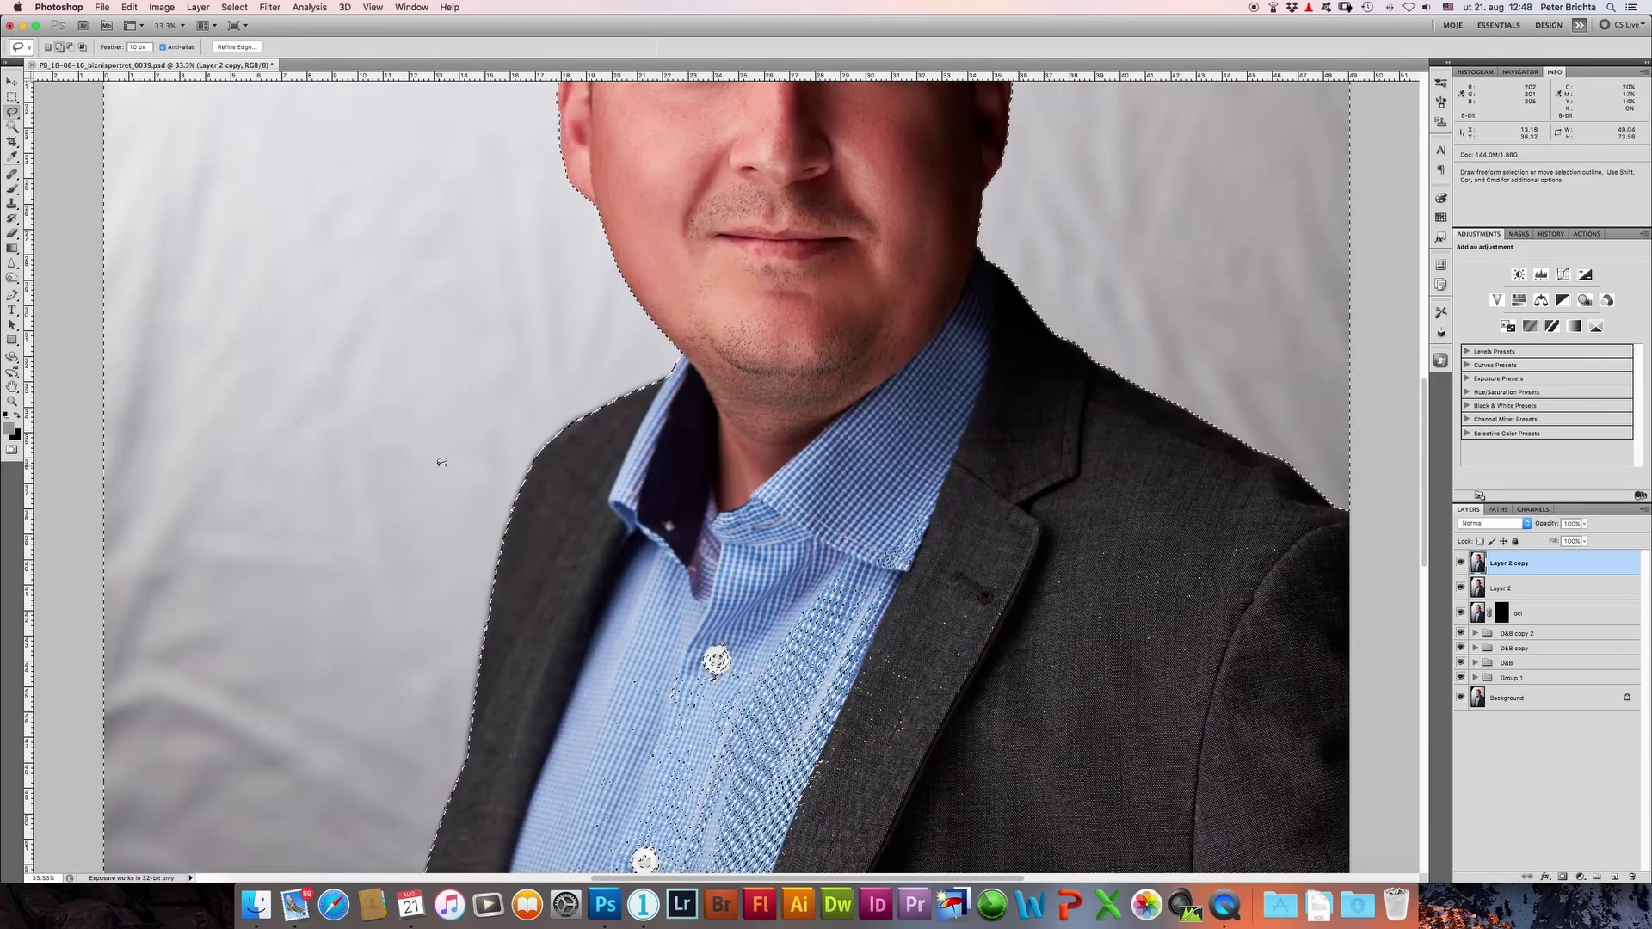
{"action": "key", "text": "ctrl+minus"}
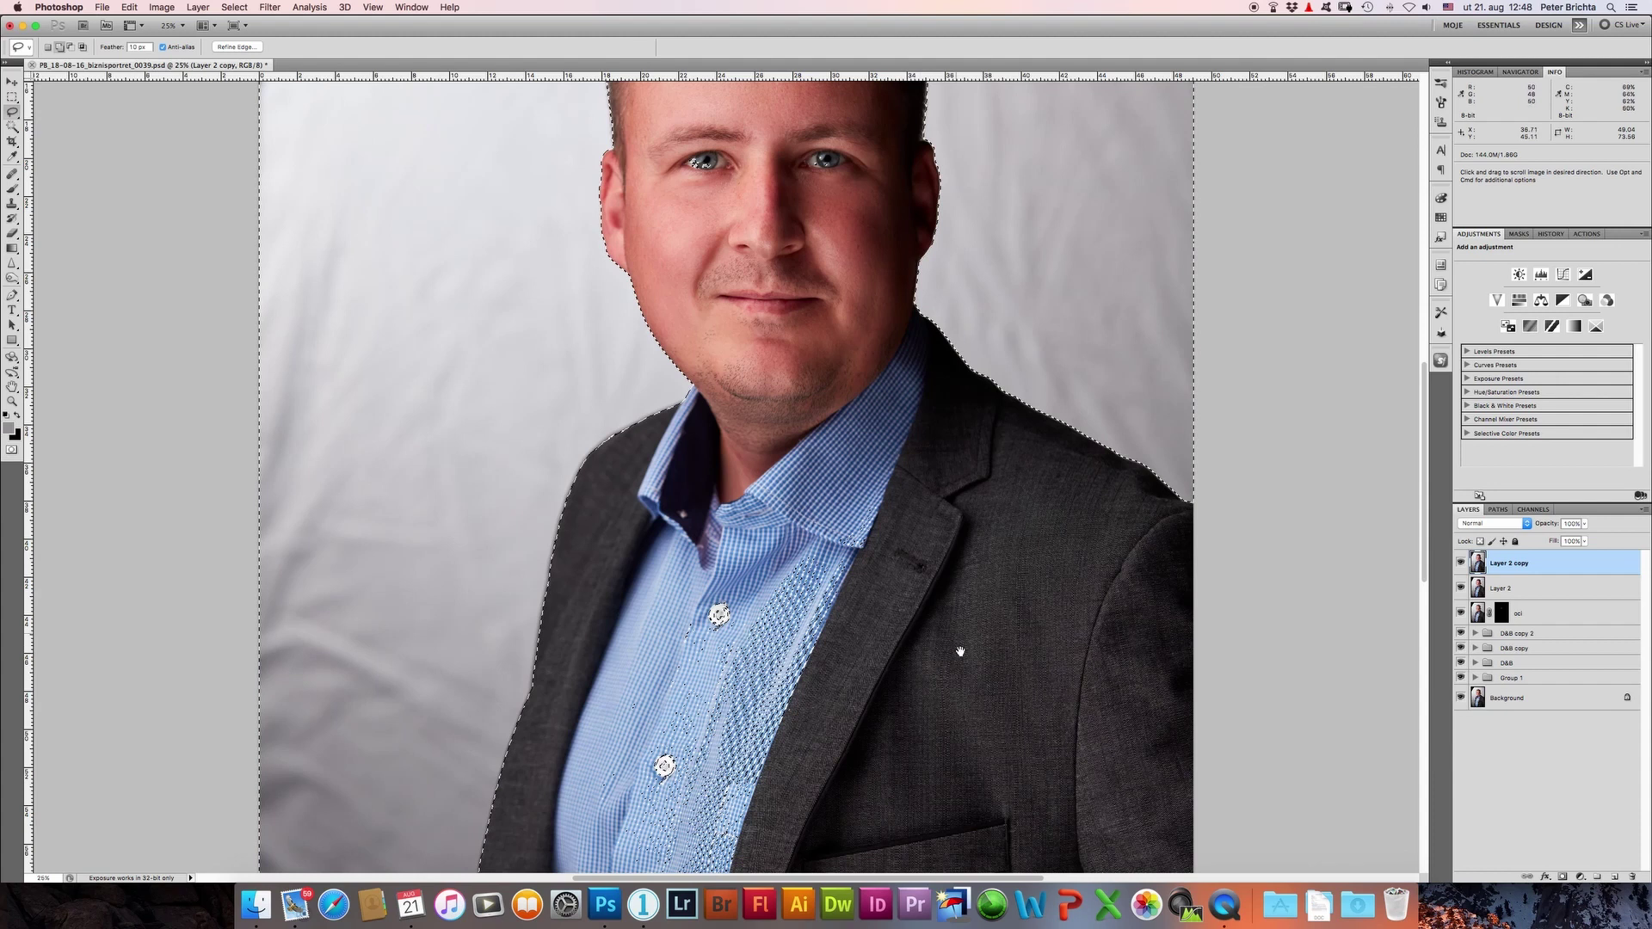
Step: Deselect the shirt front and the lower shirt and jacket with lasso traces
{"action": "left_click_drag", "start_coordinate": [959, 656], "coordinate": [986, 434]}
{"action": "mouse_move", "coordinate": [676, 412]}
{"action": "left_mouse_down"}
{"action": "mouse_move", "coordinate": [1053, 614]}
{"action": "mouse_move", "coordinate": [604, 605]}
{"action": "left_mouse_up"}
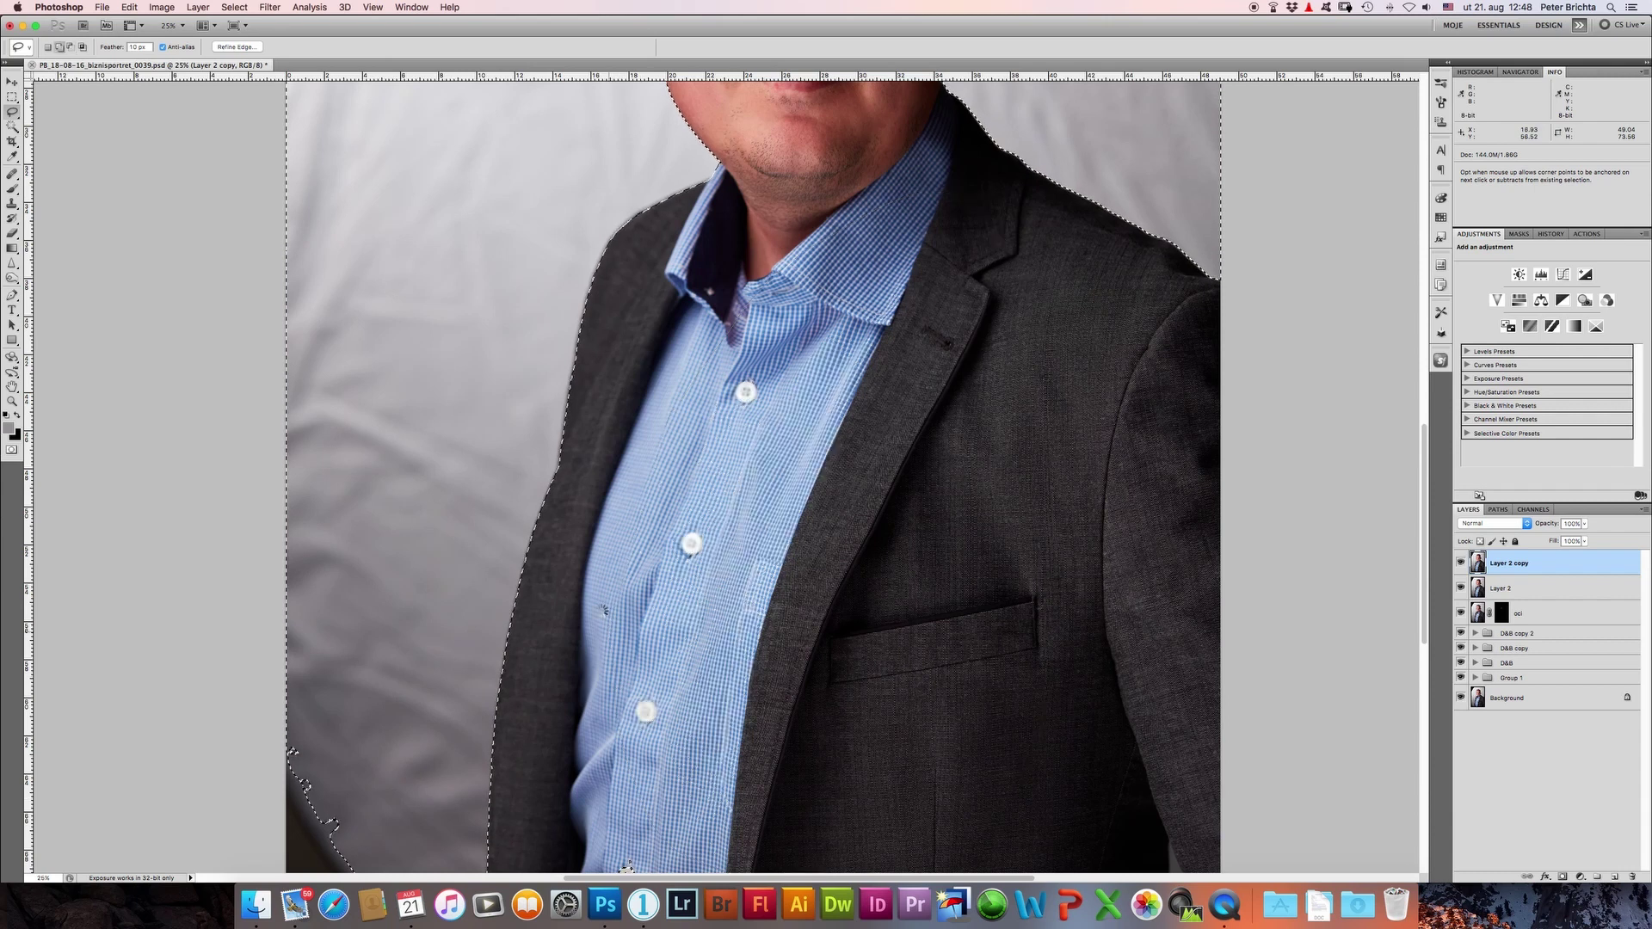
{"action": "key", "text": "ctrl+minus"}
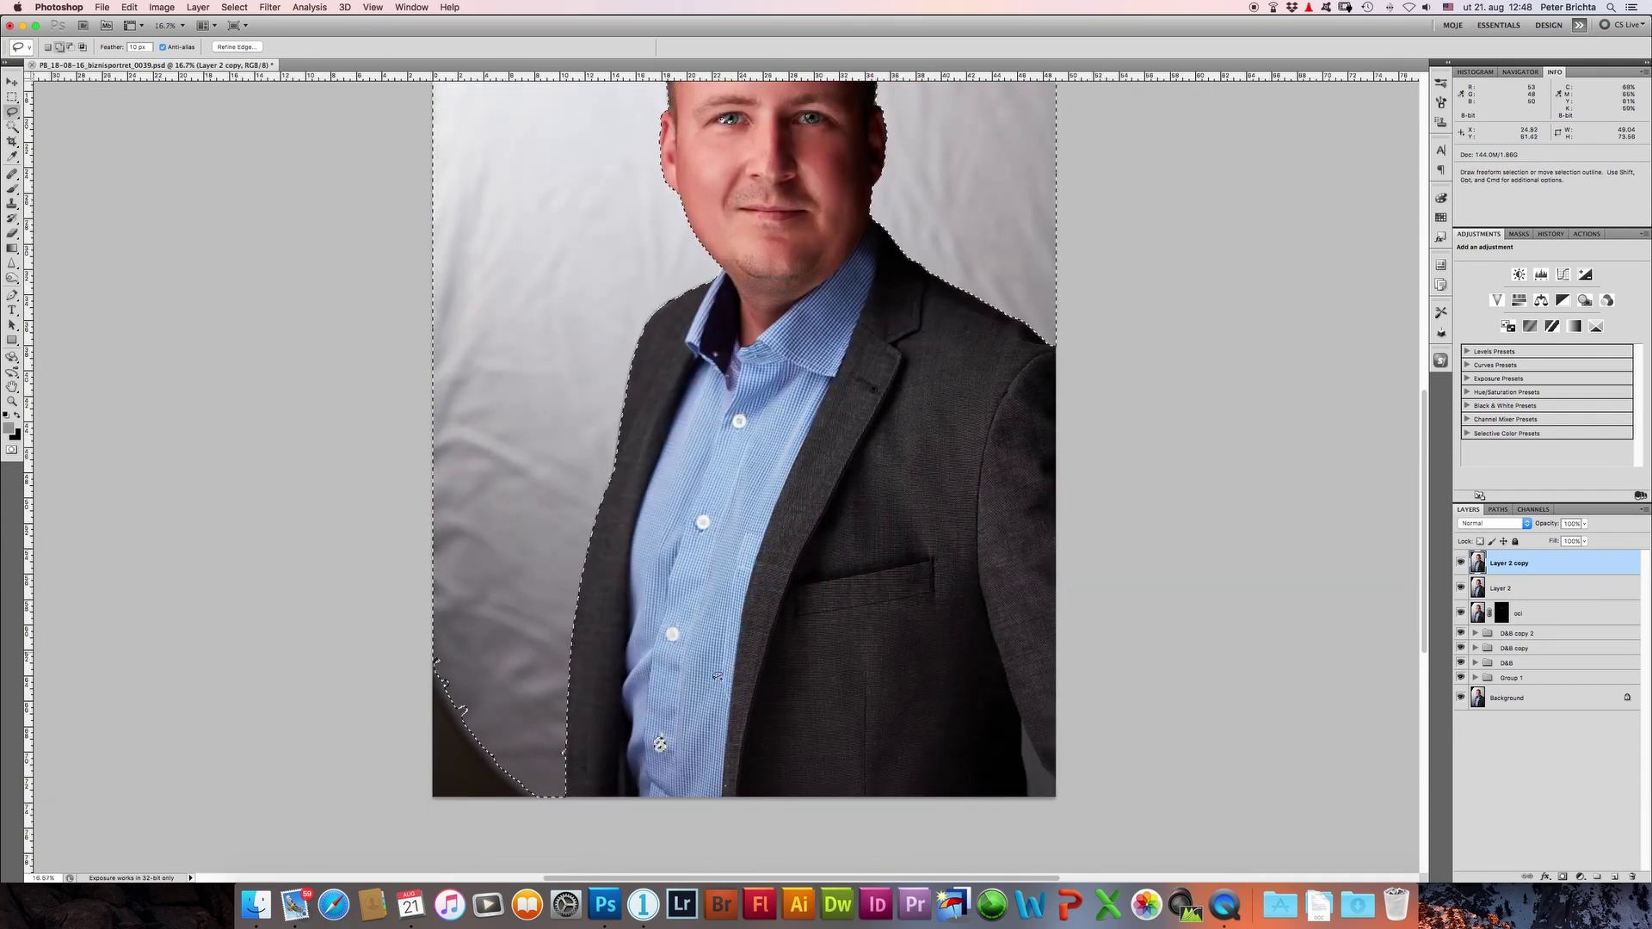
{"action": "left_click_drag", "start_coordinate": [613, 749], "coordinate": [825, 810]}
Step: Trace lasso paths along the photo's lower-left and top edges to refine the backdrop selection
{"action": "mouse_move", "coordinate": [785, 366]}
{"action": "left_mouse_down"}
{"action": "mouse_move", "coordinate": [843, 517]}
{"action": "mouse_move", "coordinate": [852, 722]}
{"action": "left_mouse_up"}
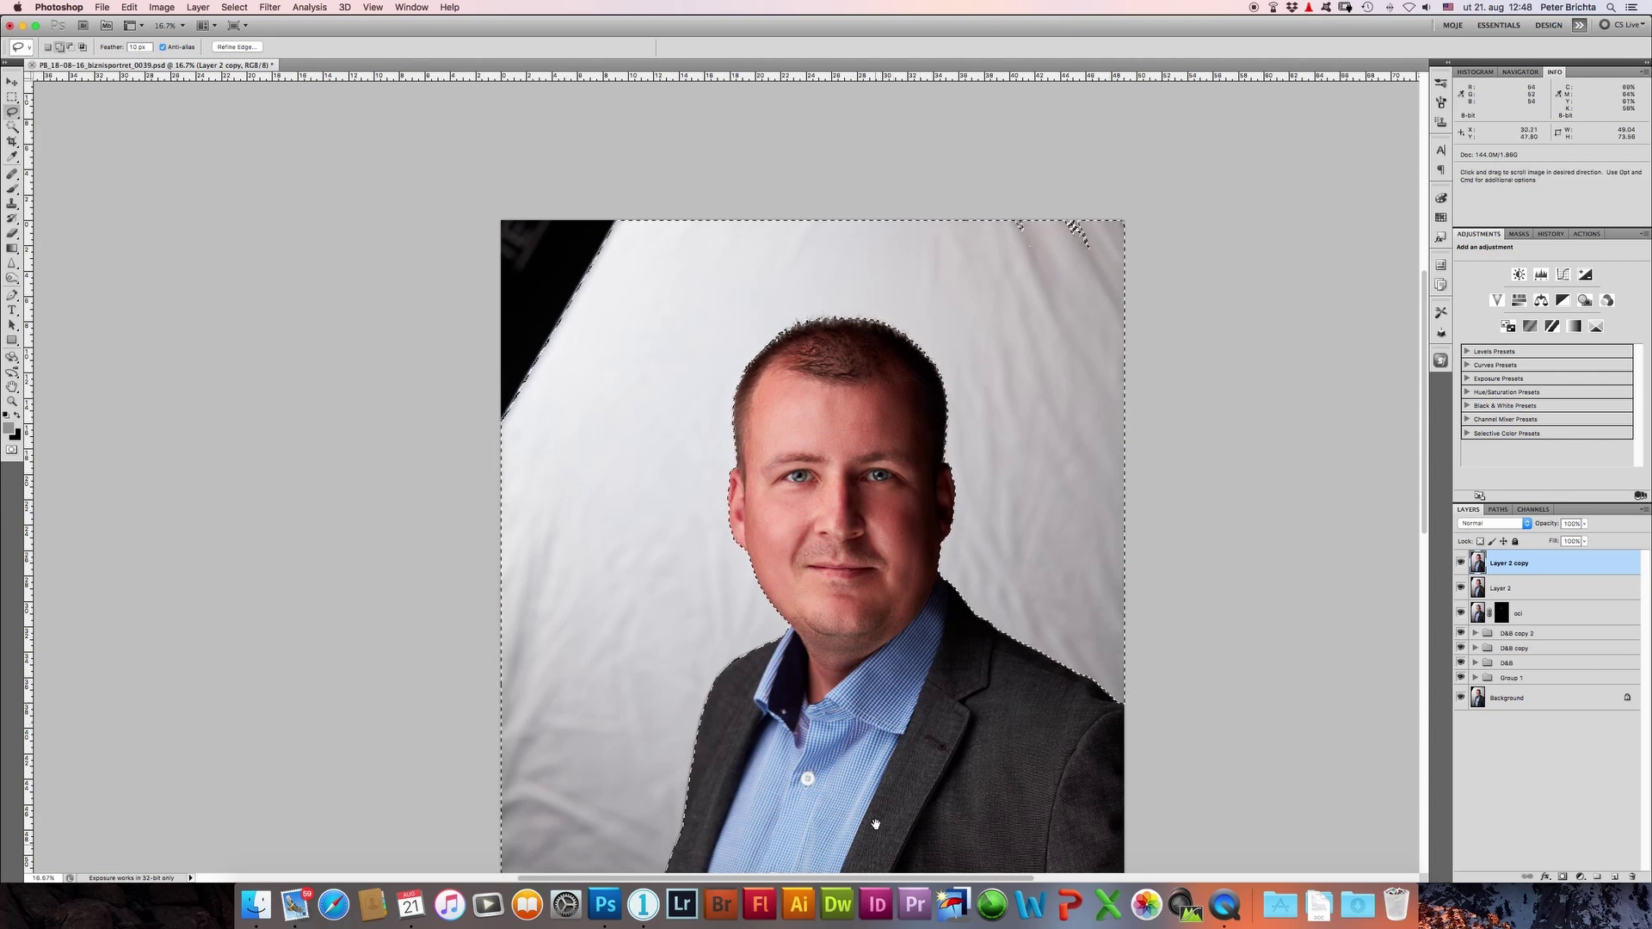
{"action": "scroll", "coordinate": [851, 671], "scroll_direction": "down", "scroll_amount": 5}
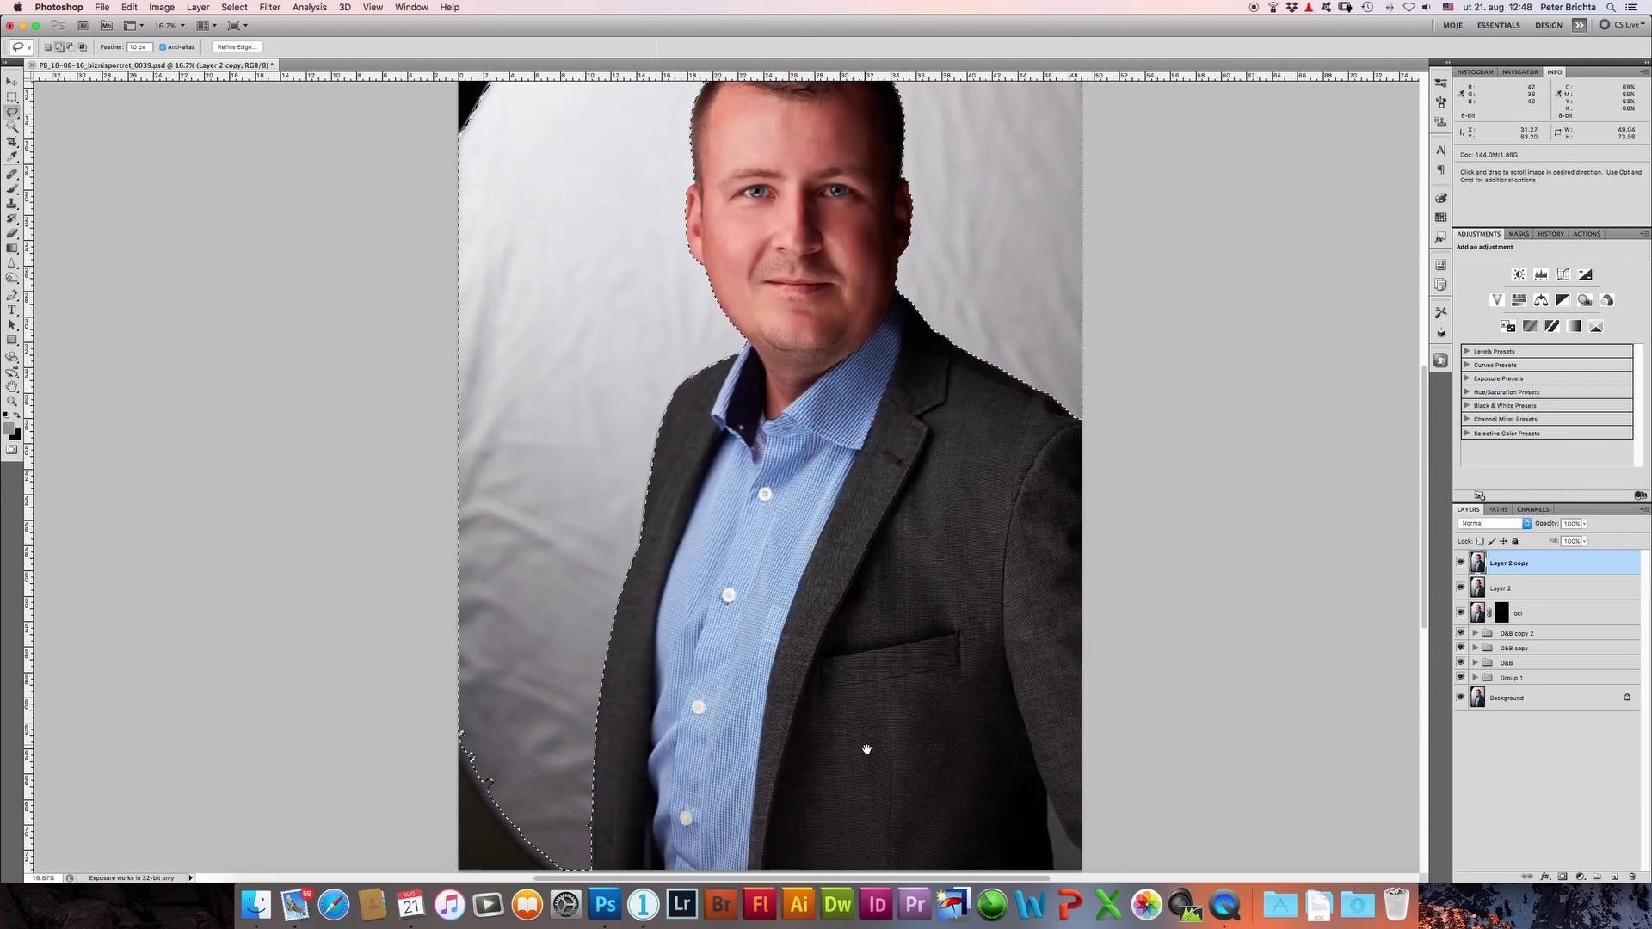
{"action": "scroll", "coordinate": [861, 757], "scroll_direction": "down", "scroll_amount": 2}
{"action": "scroll", "coordinate": [841, 635], "scroll_direction": "down", "scroll_amount": 2}
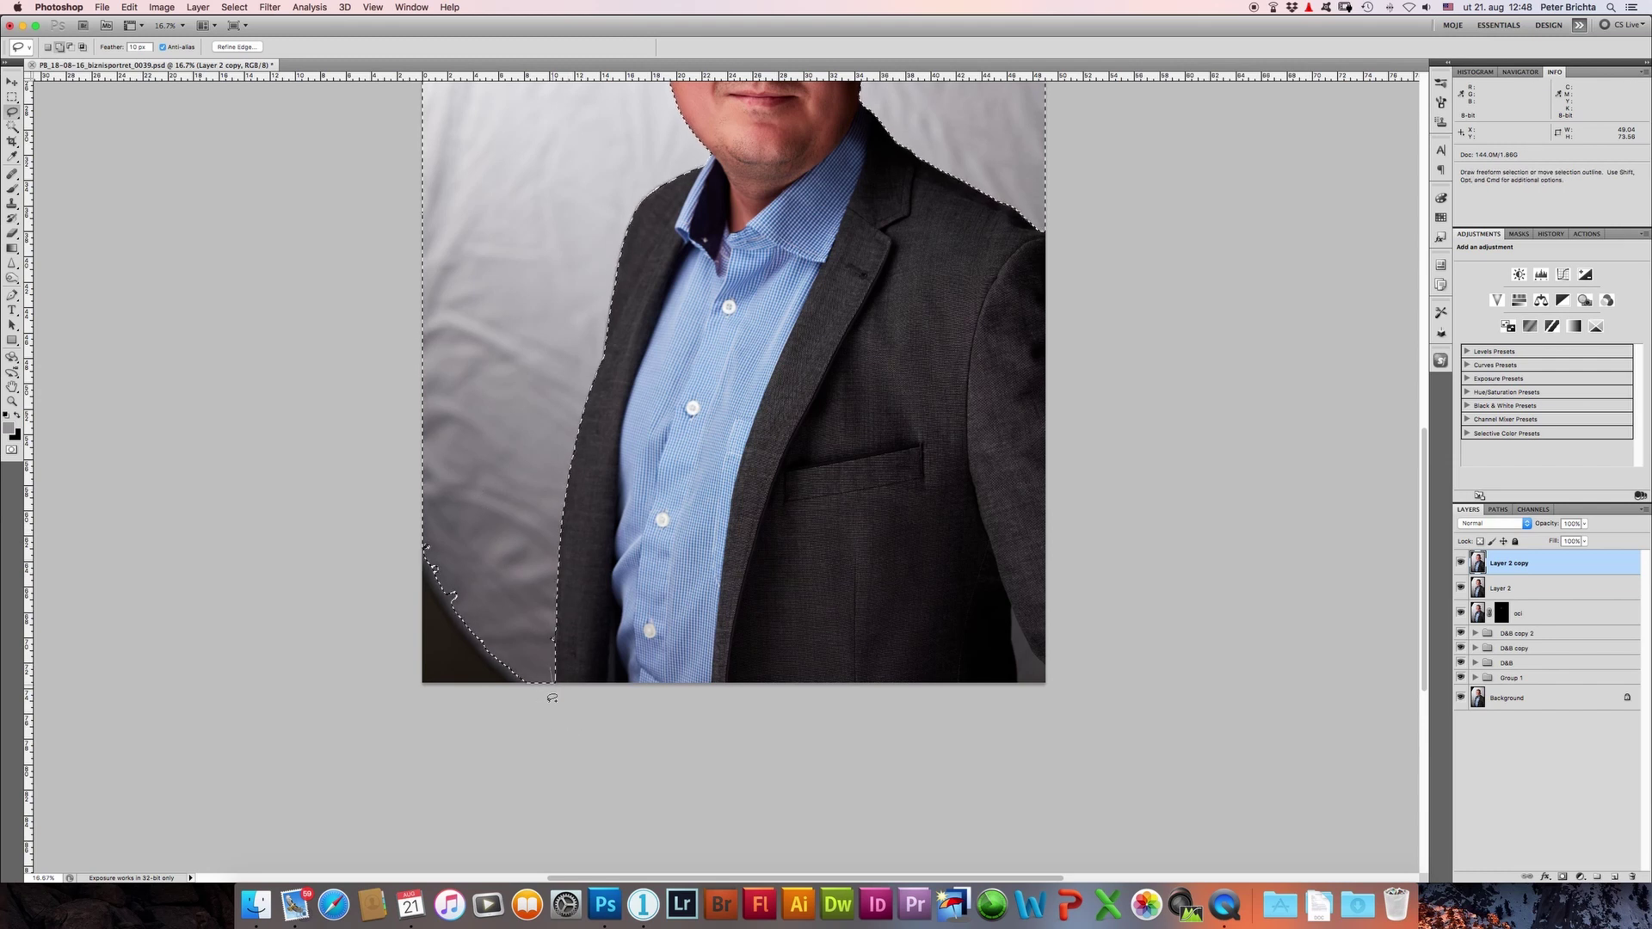
{"action": "left_click_drag", "start_coordinate": [553, 663], "coordinate": [672, 768]}
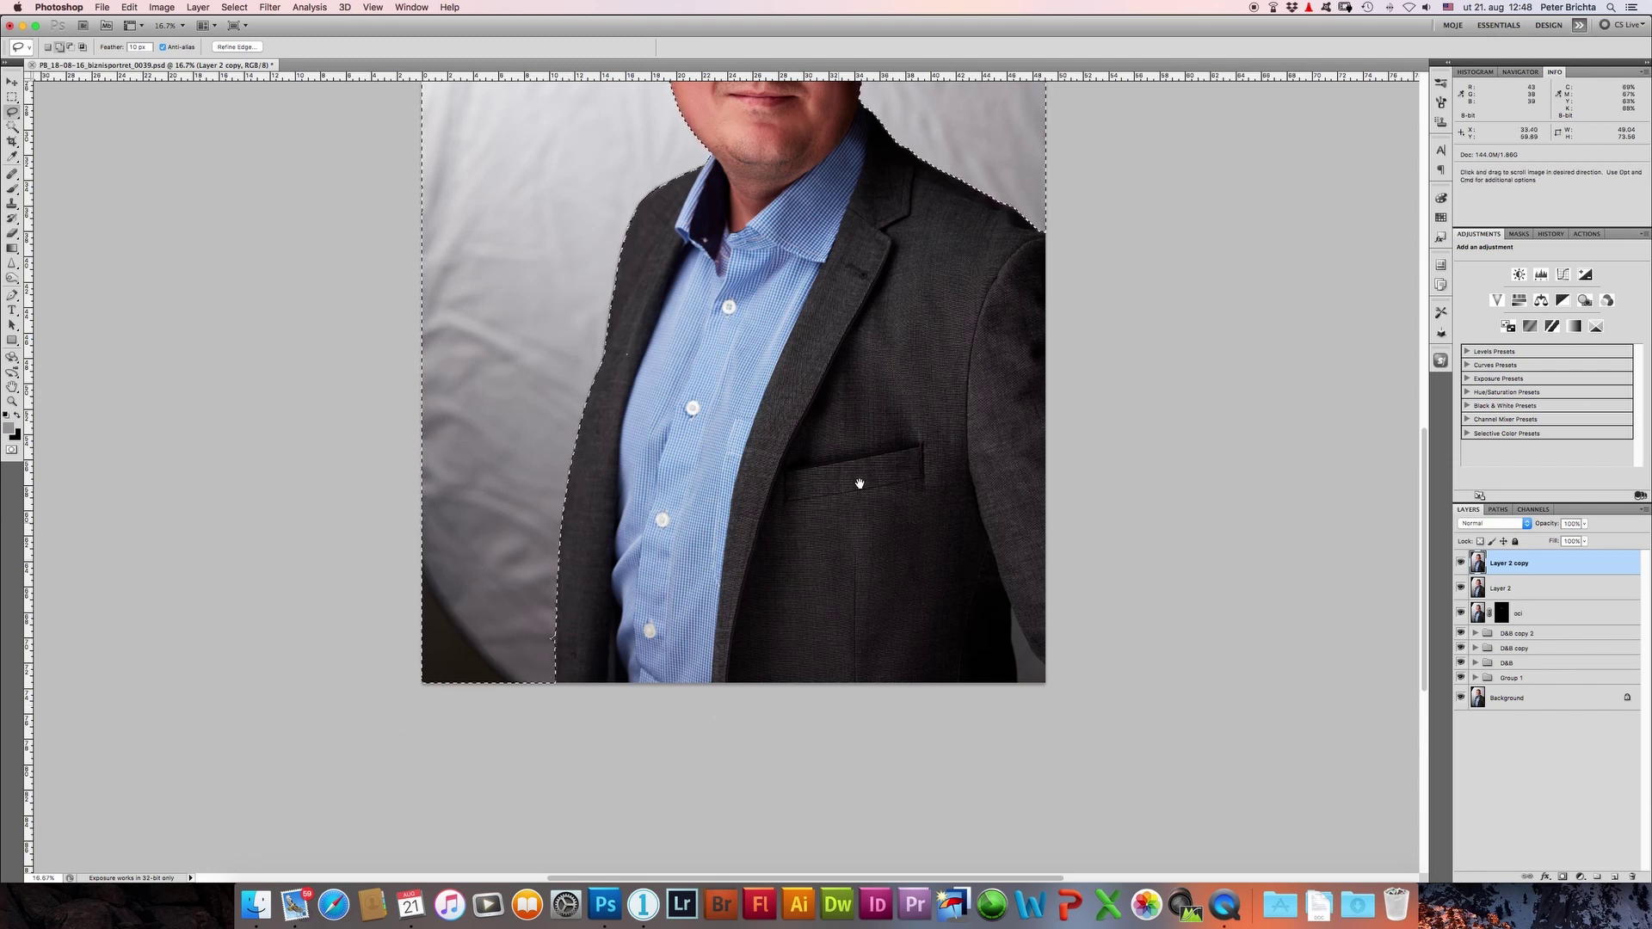
{"action": "left_click_drag", "start_coordinate": [897, 354], "coordinate": [813, 809]}
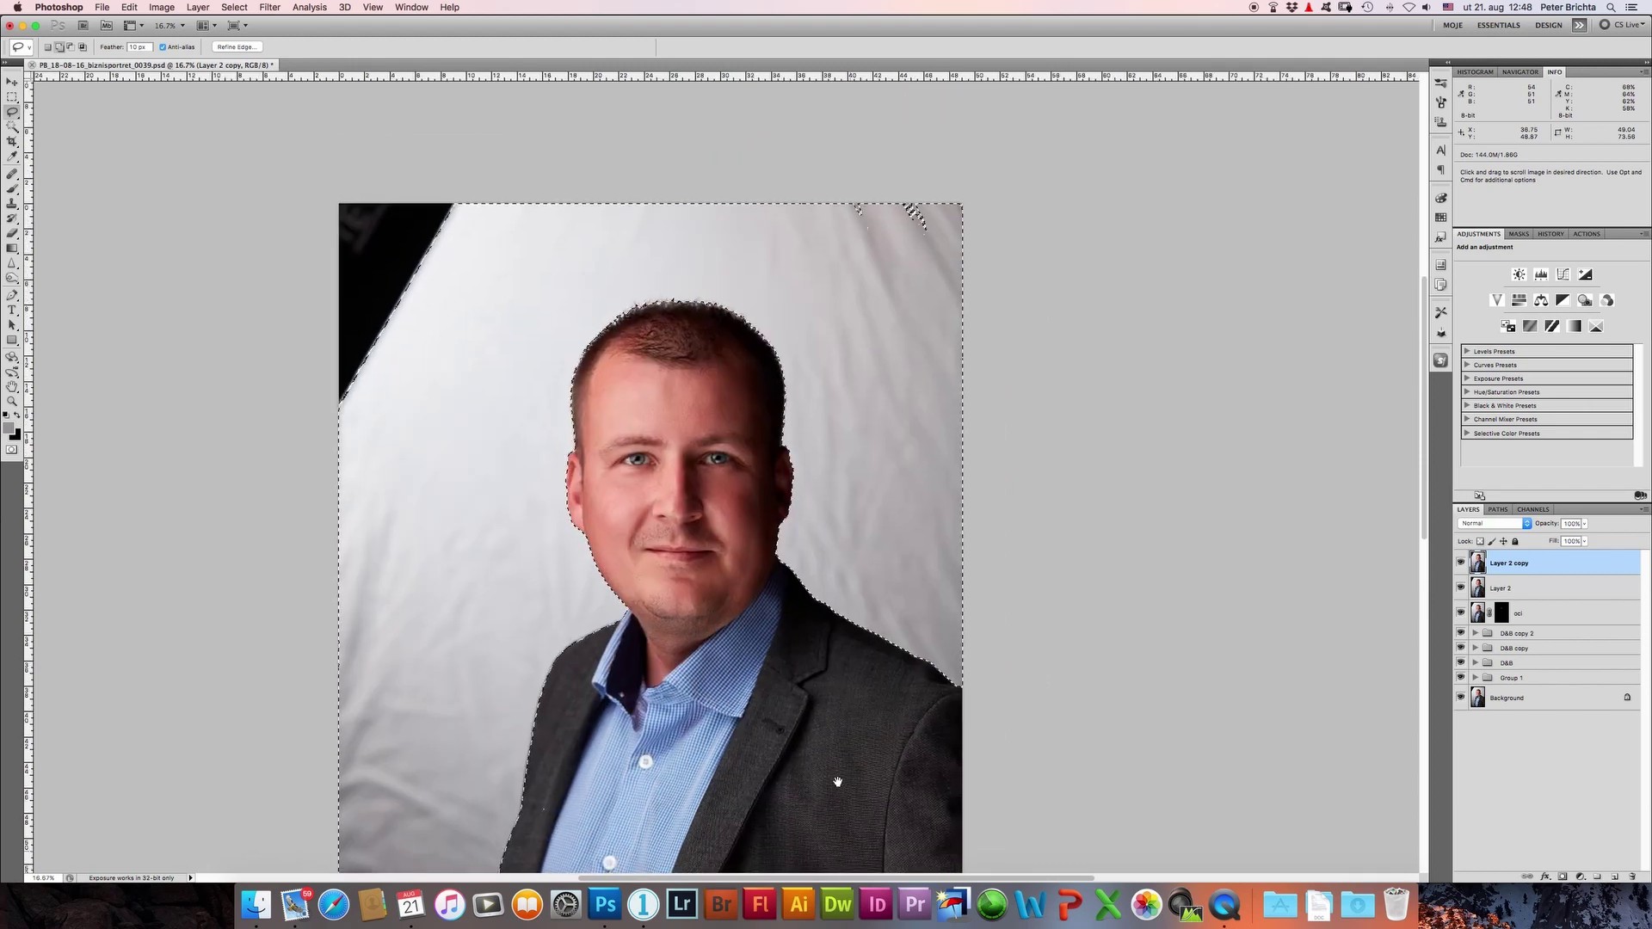
{"action": "mouse_move", "coordinate": [527, 204]}
{"action": "left_mouse_down"}
{"action": "mouse_move", "coordinate": [381, 488]}
{"action": "mouse_move", "coordinate": [349, 504]}
{"action": "left_mouse_up"}
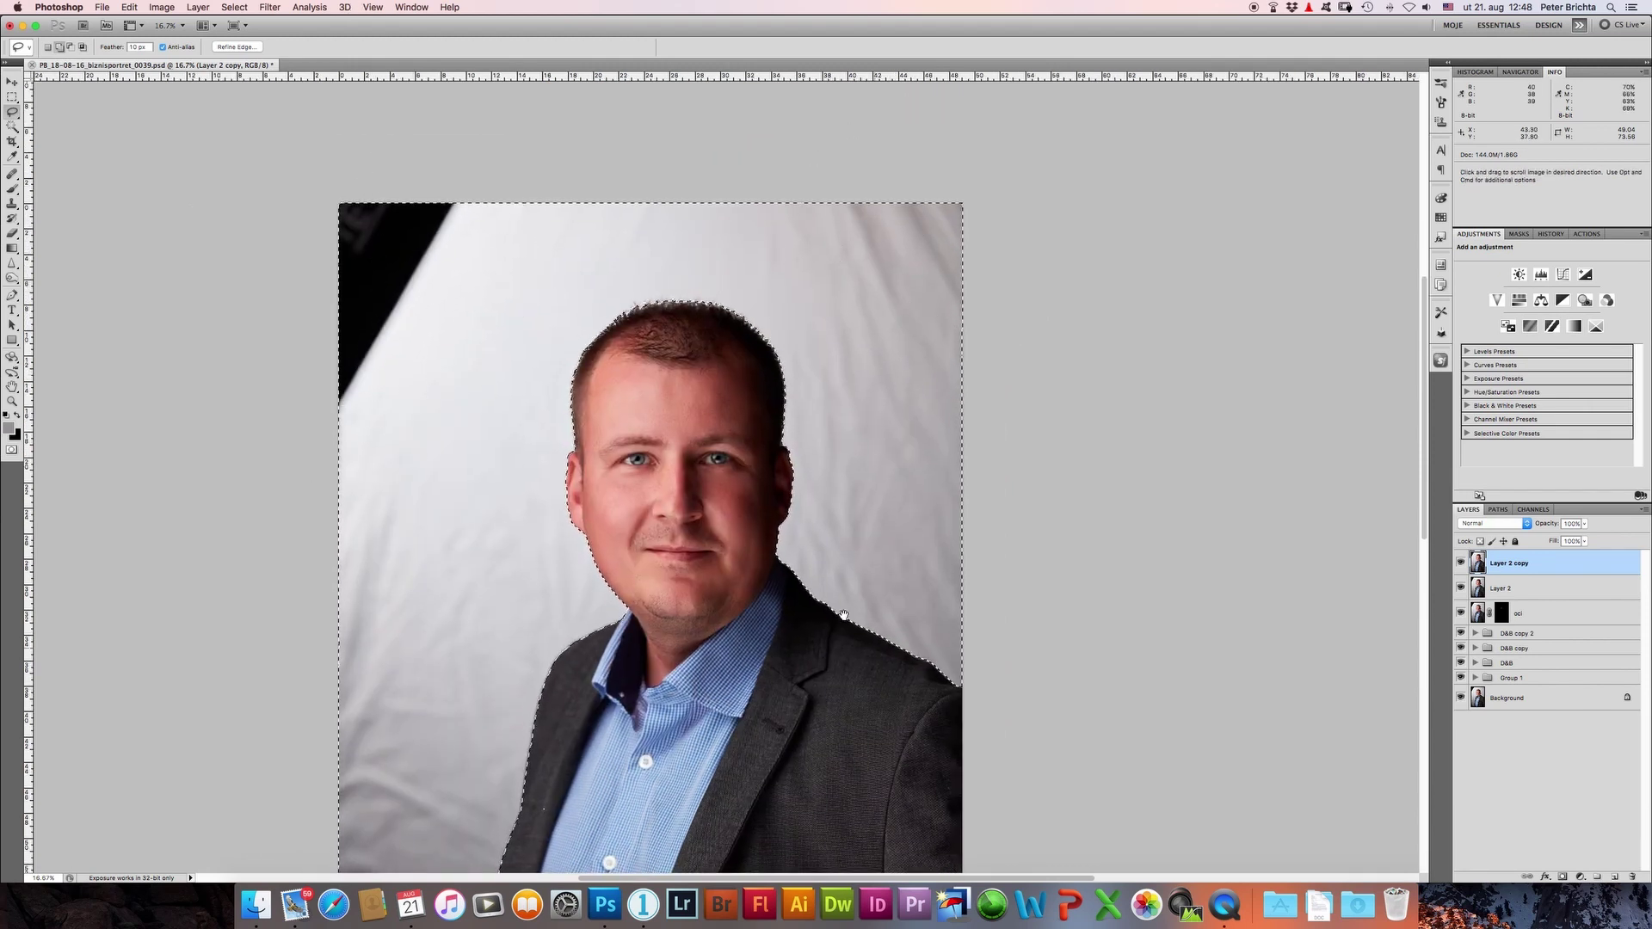
{"action": "left_click_drag", "start_coordinate": [887, 686], "coordinate": [731, 286]}
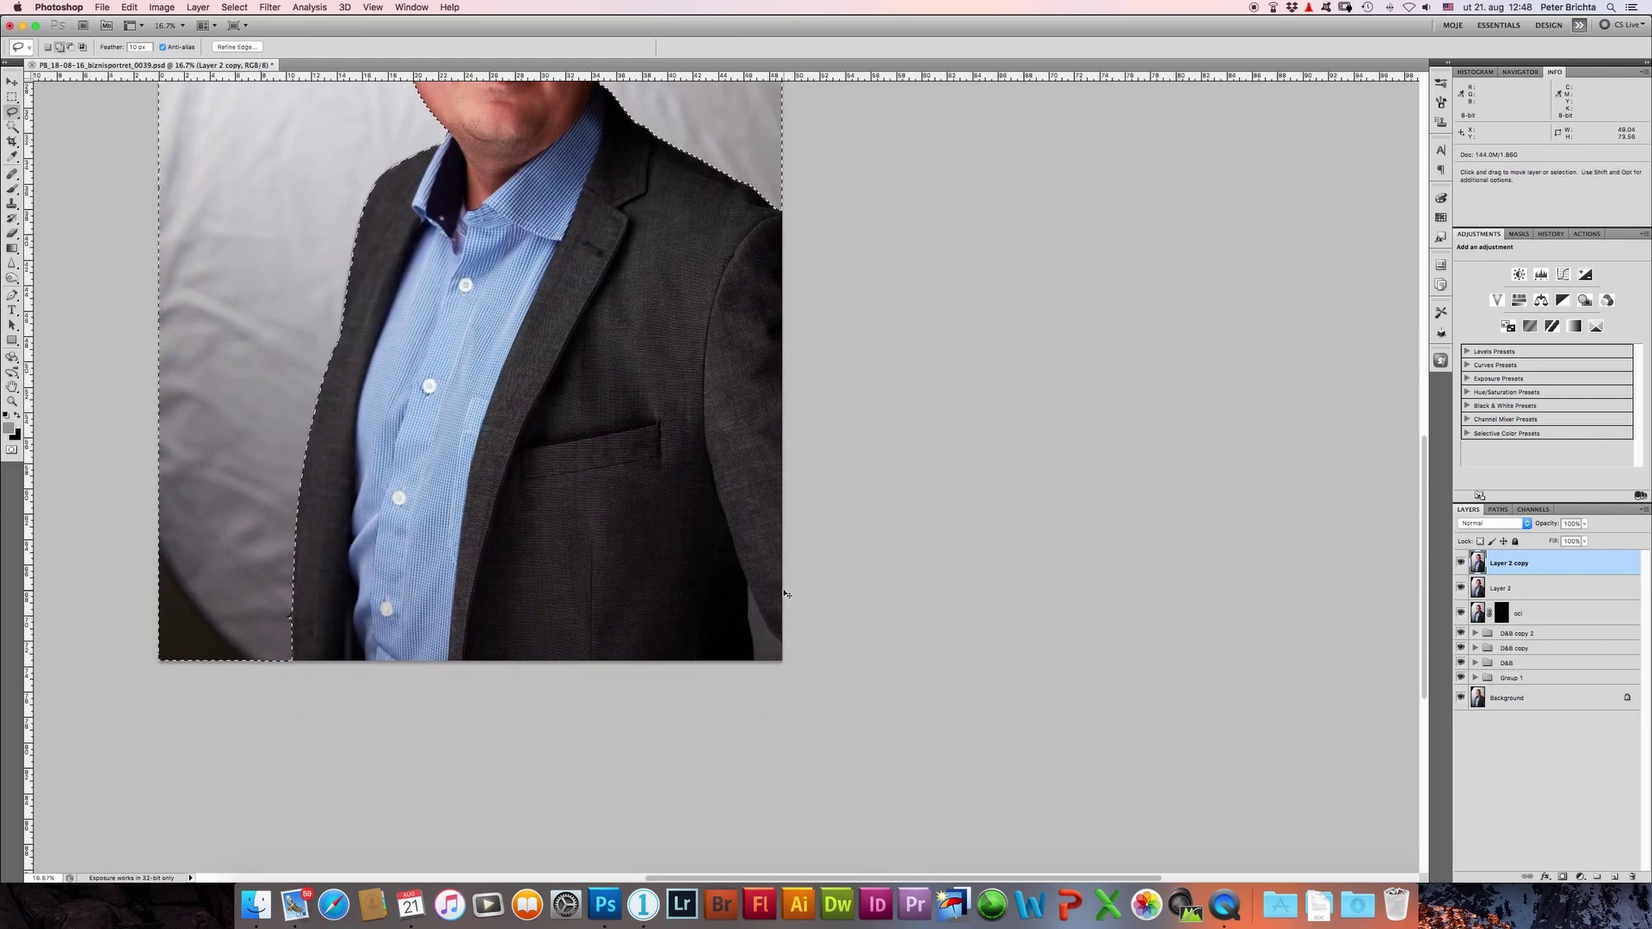
Step: Trace down the jacket's dark right edge so the backdrop strip beside it stays selected
{"action": "key", "text": "super+plus"}
{"action": "key", "text": "super+plus"}
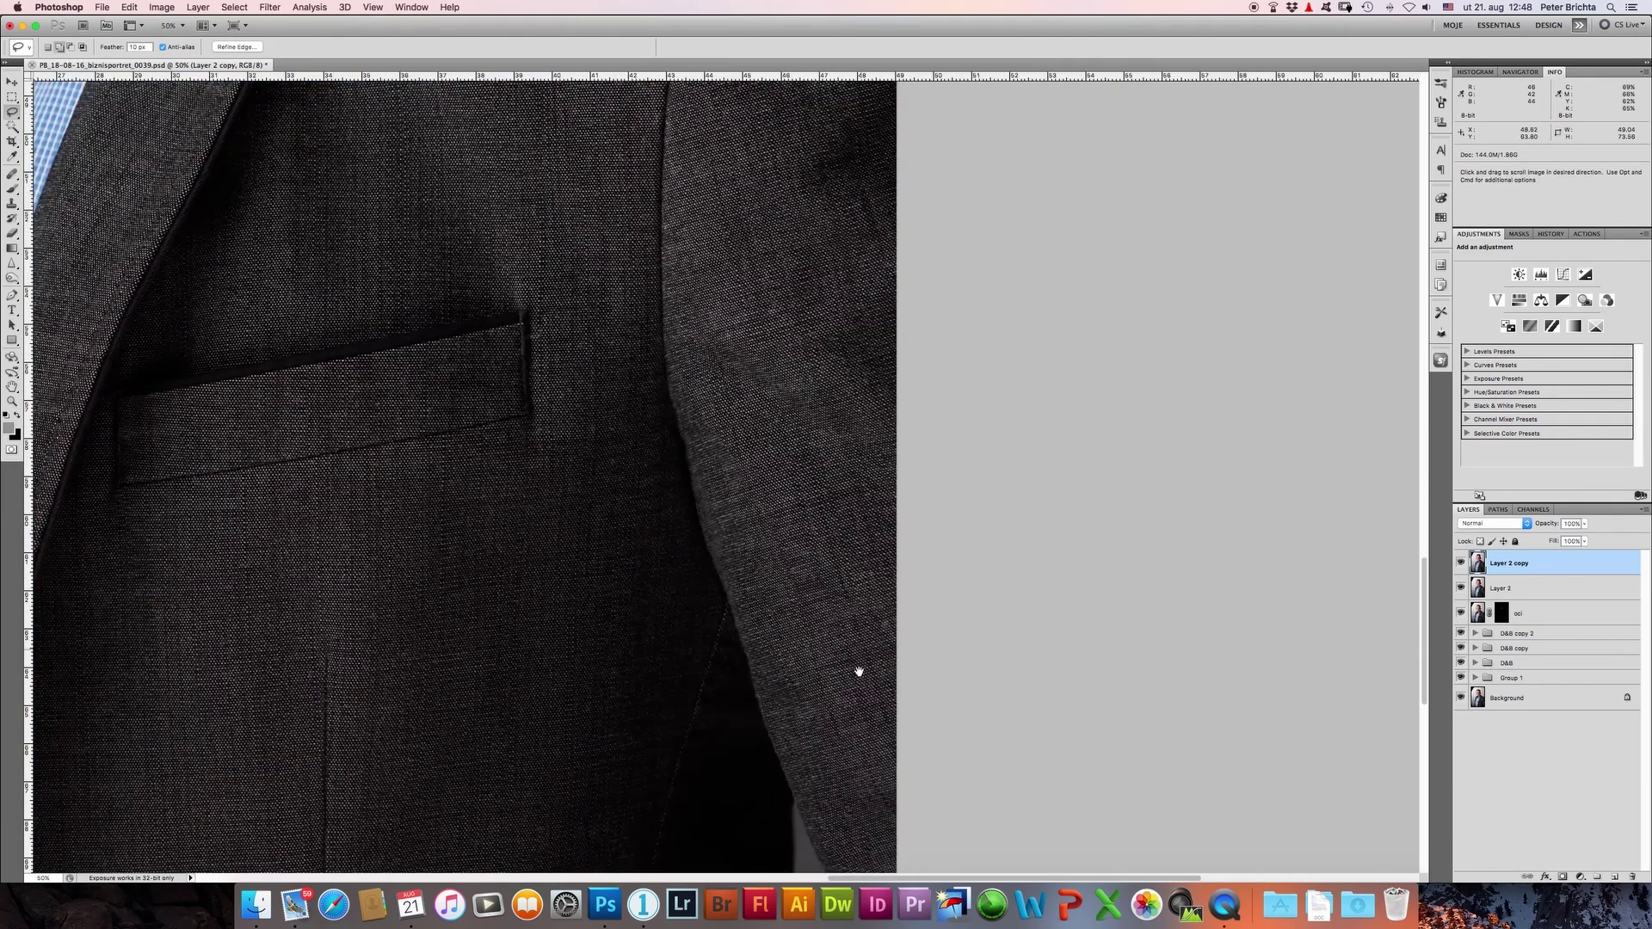
{"action": "left_click_drag", "start_coordinate": [860, 675], "coordinate": [819, 378]}
{"action": "scroll", "coordinate": [823, 517], "scroll_direction": "down", "scroll_amount": 5}
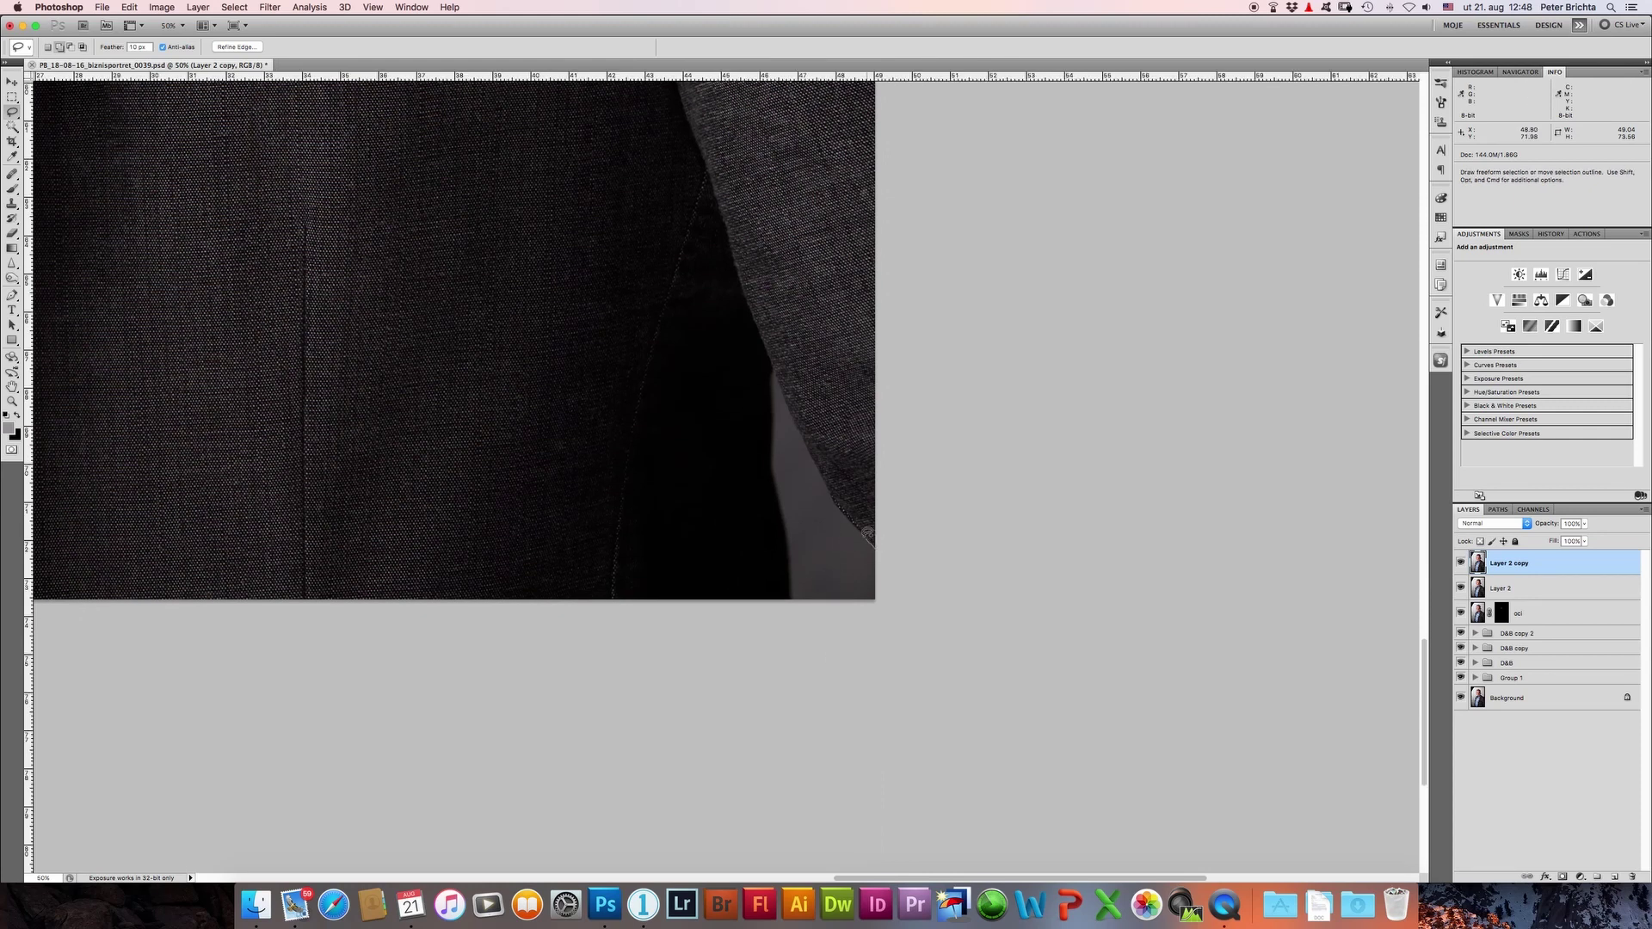
{"action": "left_click_drag", "start_coordinate": [841, 510], "coordinate": [779, 382]}
{"action": "mouse_move", "coordinate": [775, 449]}
{"action": "left_mouse_down"}
{"action": "mouse_move", "coordinate": [797, 560]}
{"action": "mouse_move", "coordinate": [910, 664]}
{"action": "left_mouse_up"}
{"action": "key", "text": "super+0"}
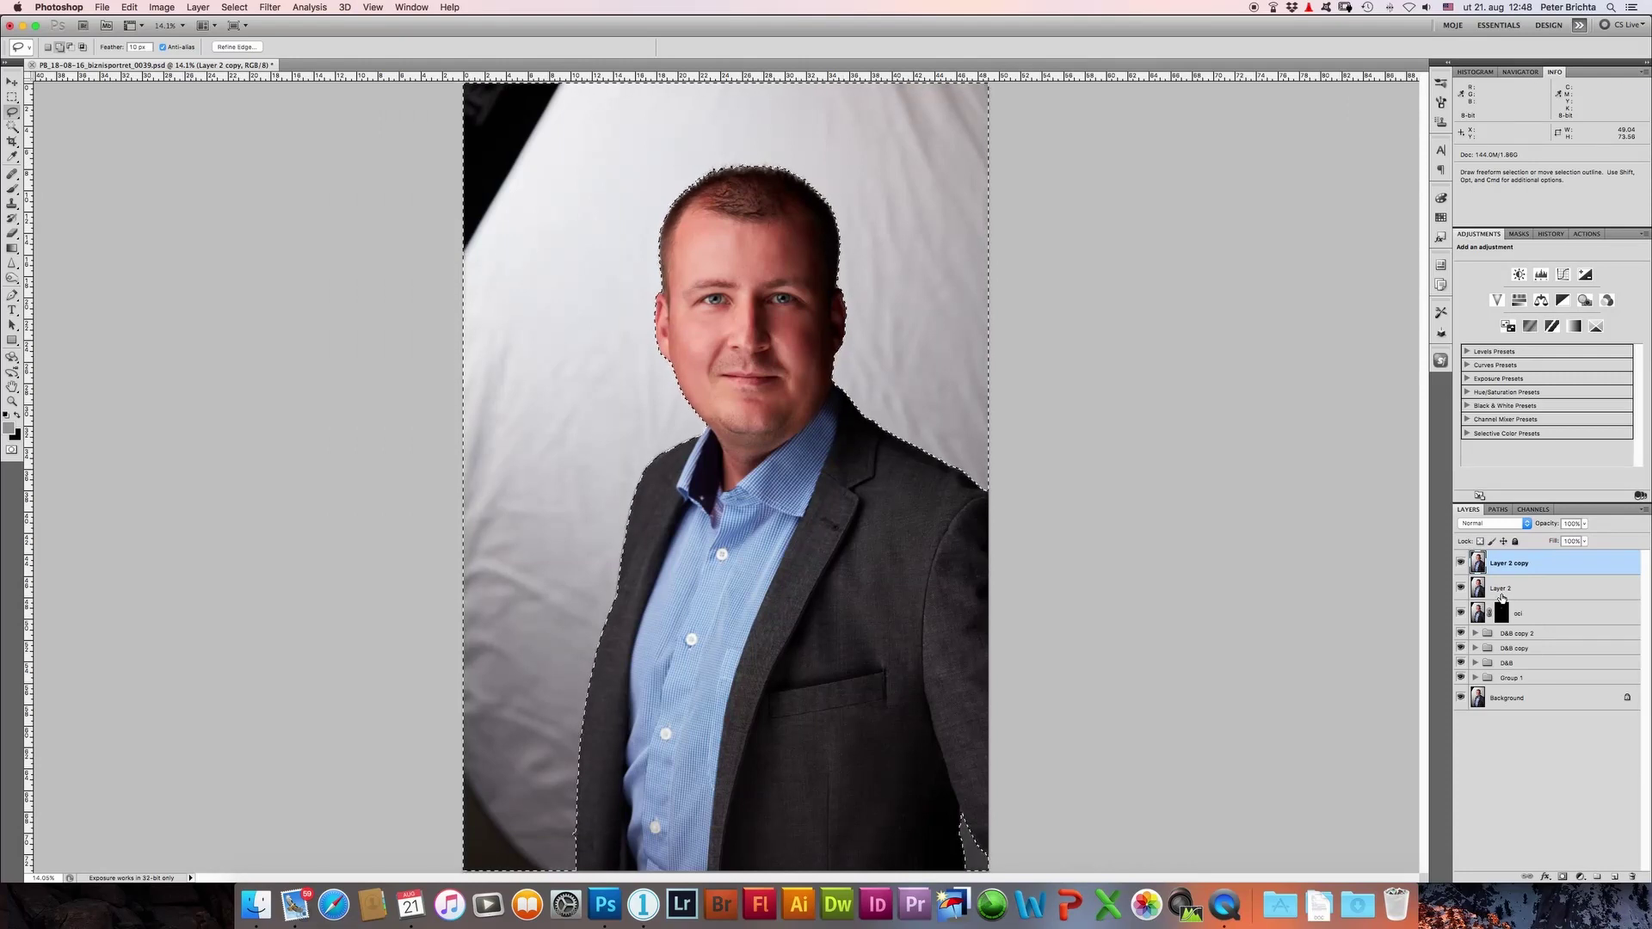
Step: Create a Gradient Fill 1 layer from Layer > New Fill Layer > Gradient, masked to the backdrop
{"action": "left_click", "coordinate": [197, 8]}
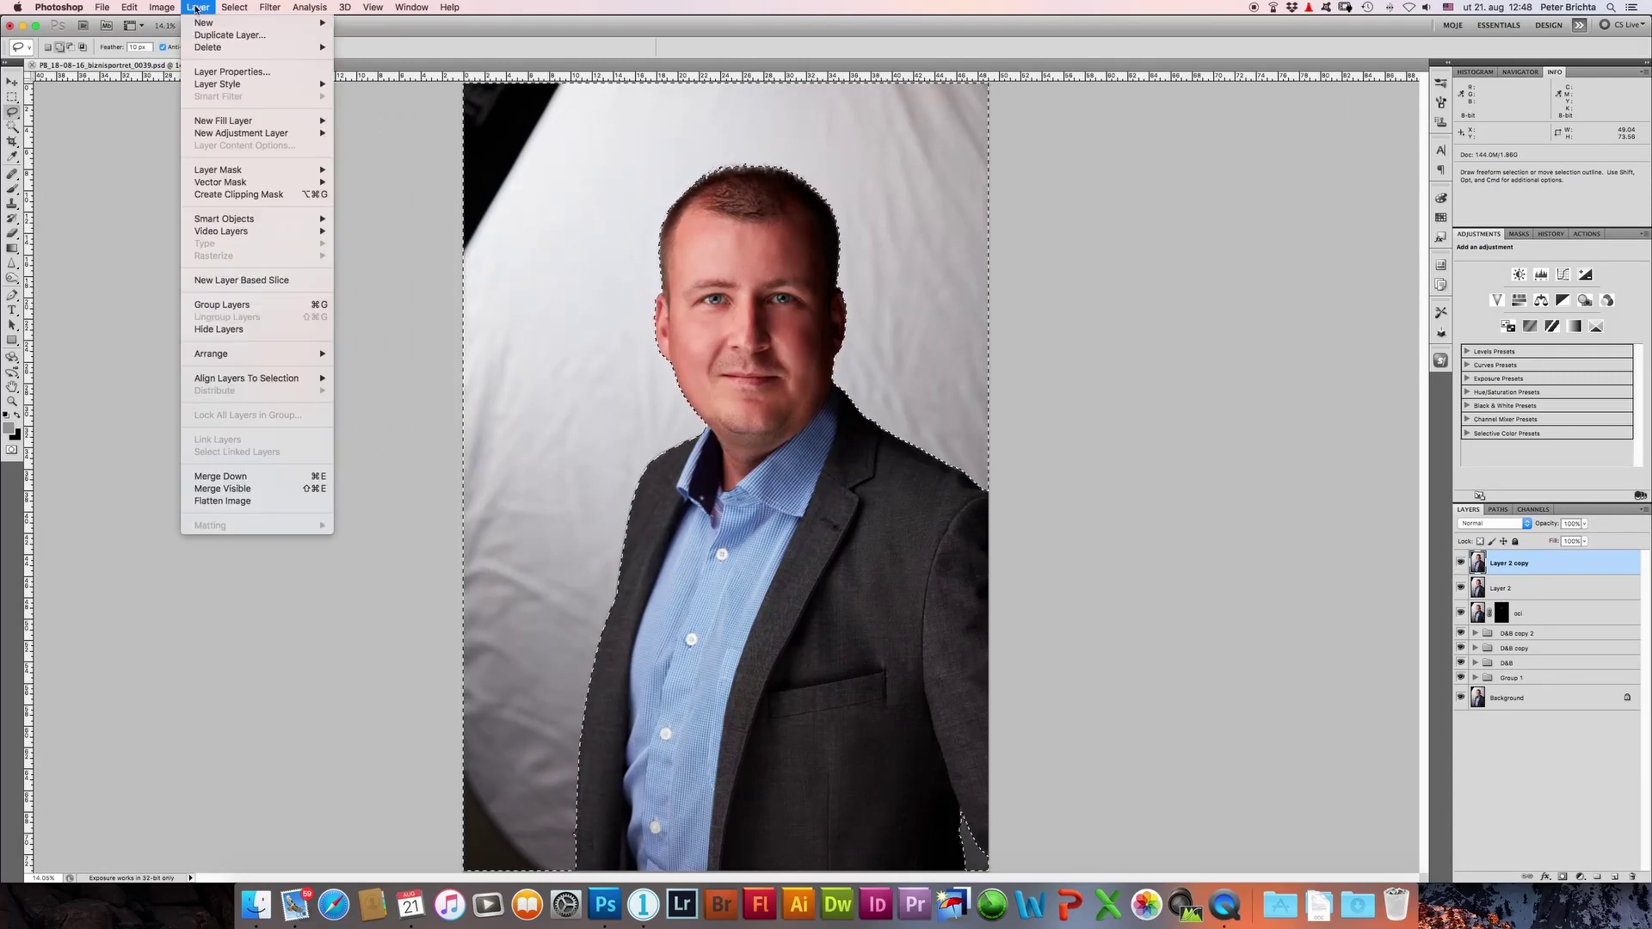
{"action": "mouse_move", "coordinate": [223, 121]}
{"action": "left_click", "coordinate": [383, 135]}
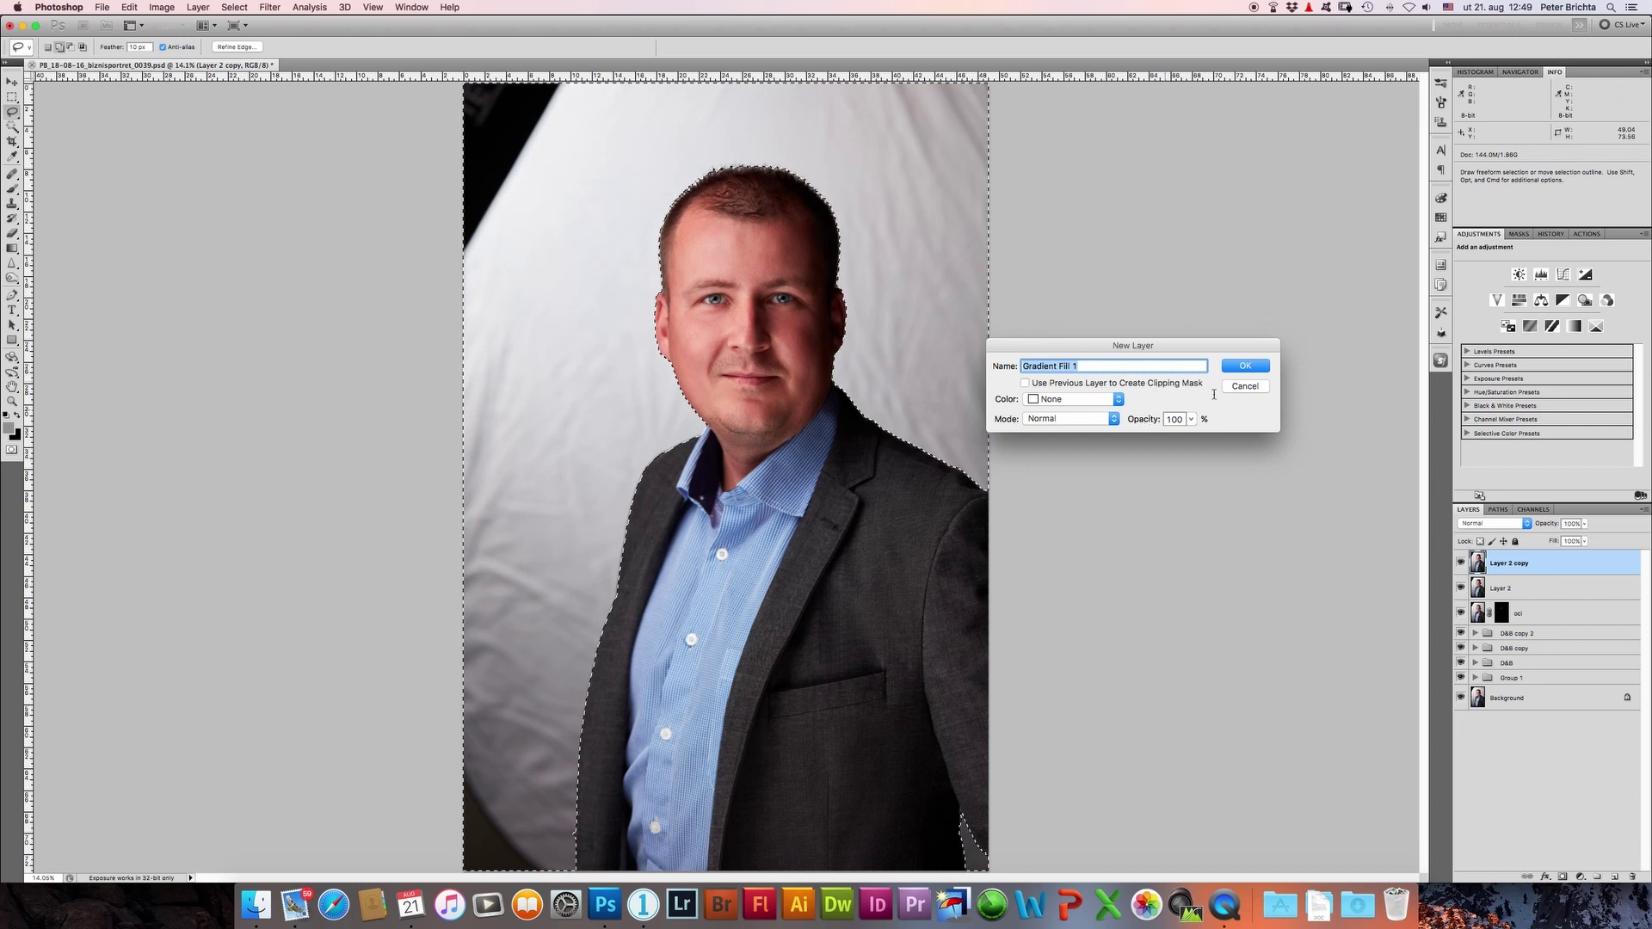
{"action": "left_click", "coordinate": [1242, 368]}
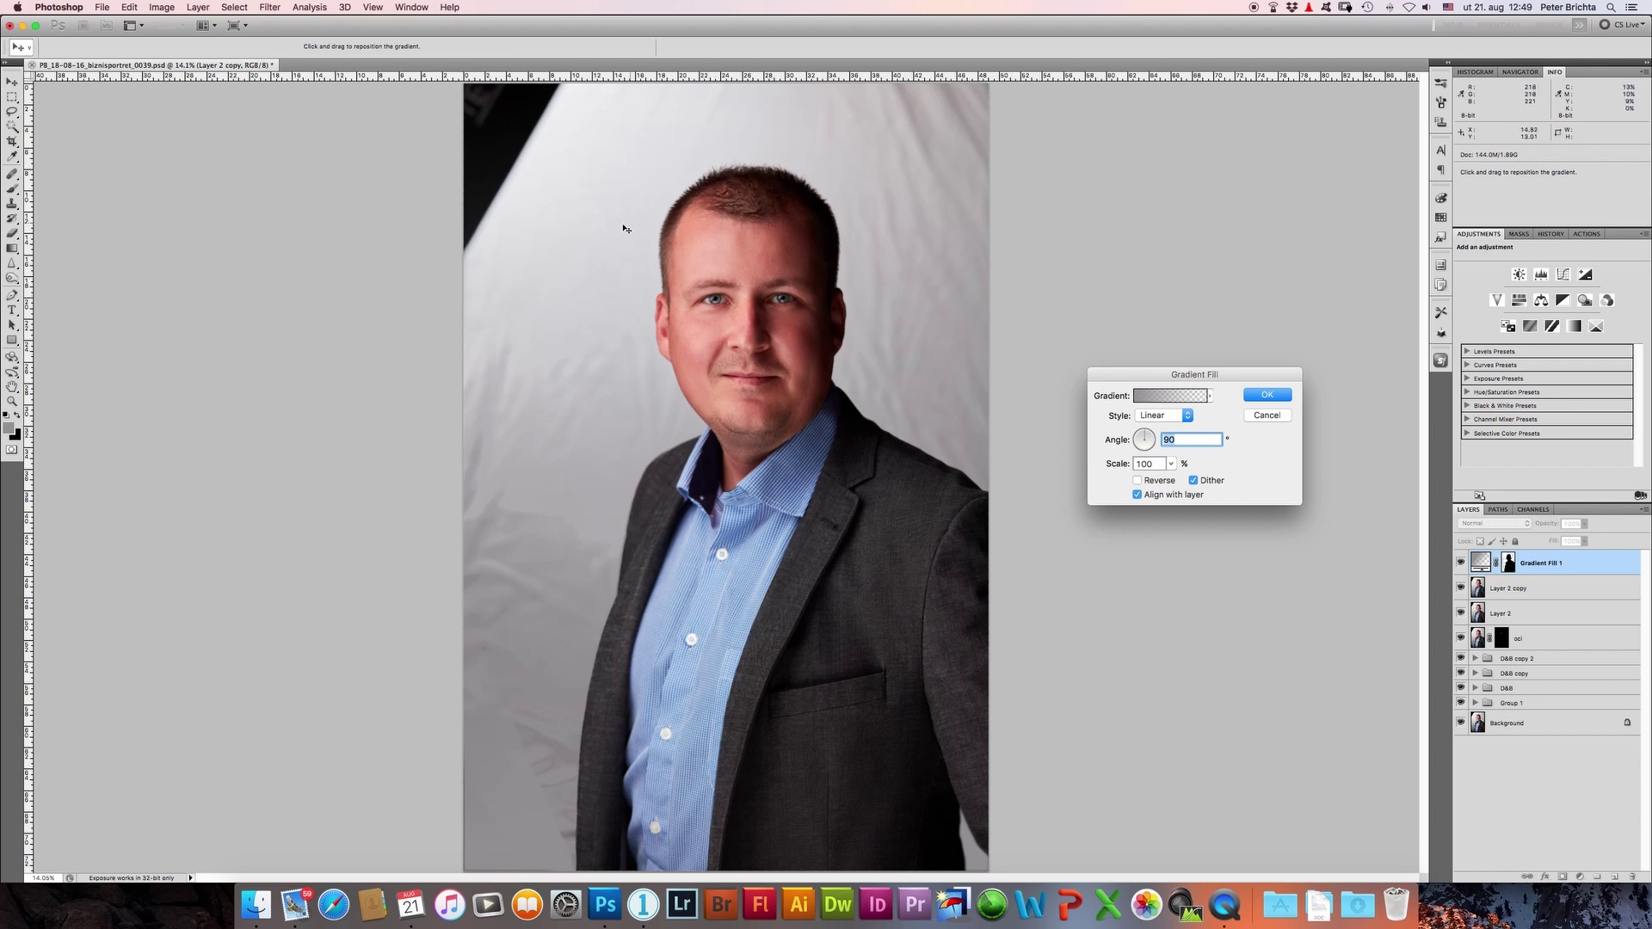
Step: Try backdrop-sampled greys for the gradient's left stop, then set the right stop to pure white
{"action": "left_click", "coordinate": [1173, 397]}
{"action": "left_click", "coordinate": [1147, 369]}
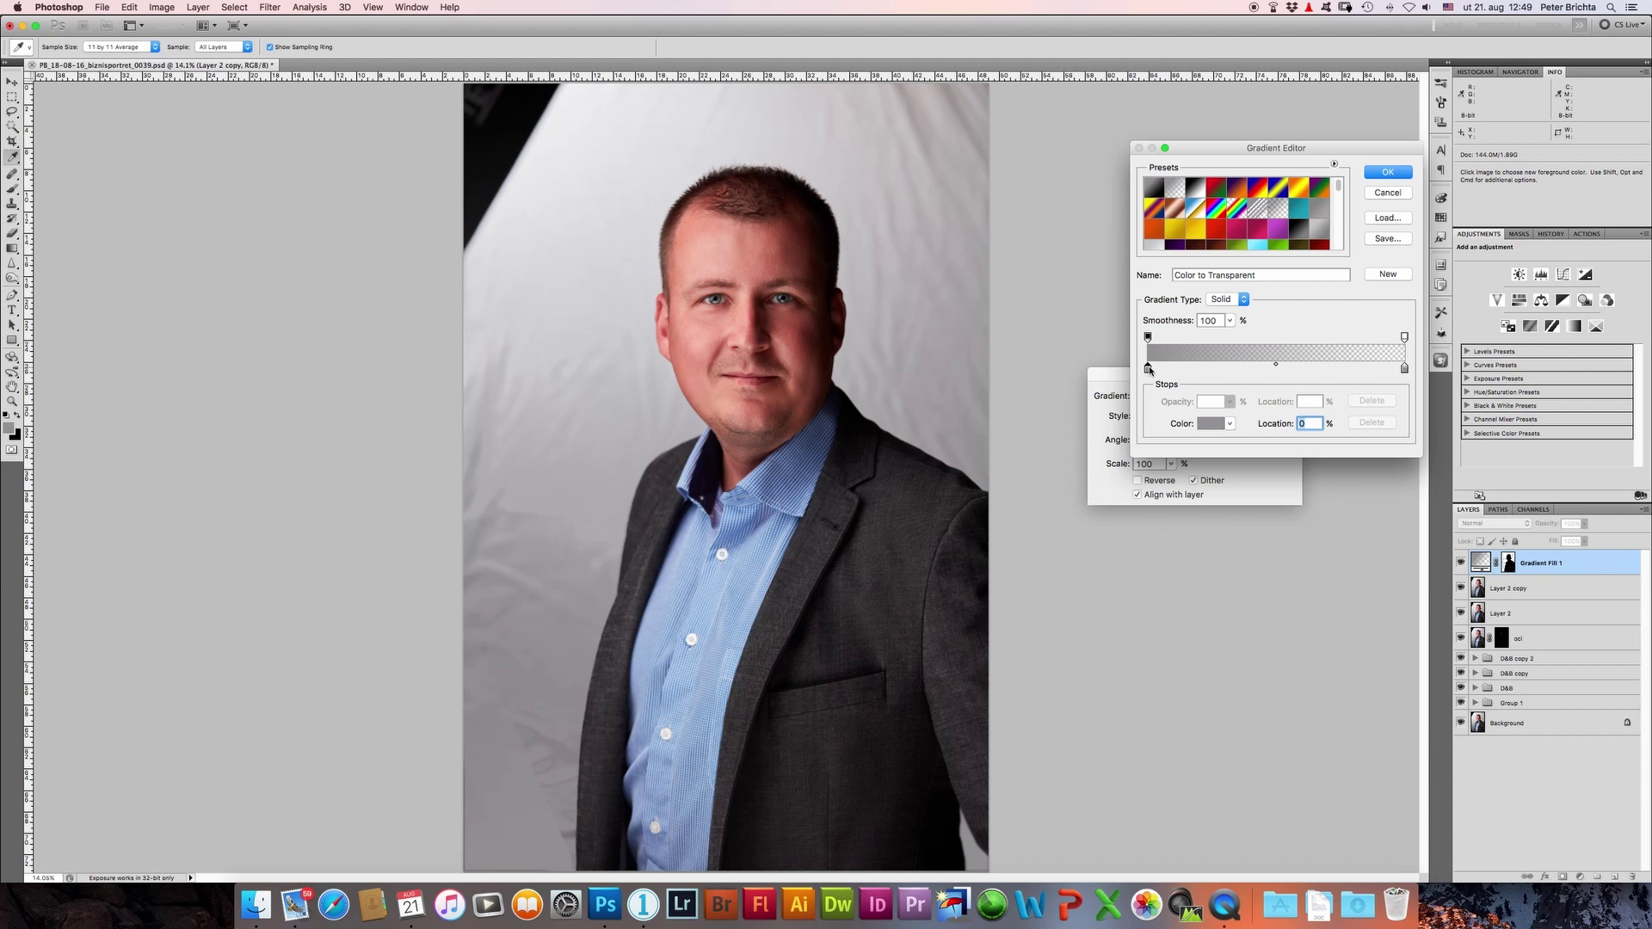
{"action": "double_click", "coordinate": [1148, 369]}
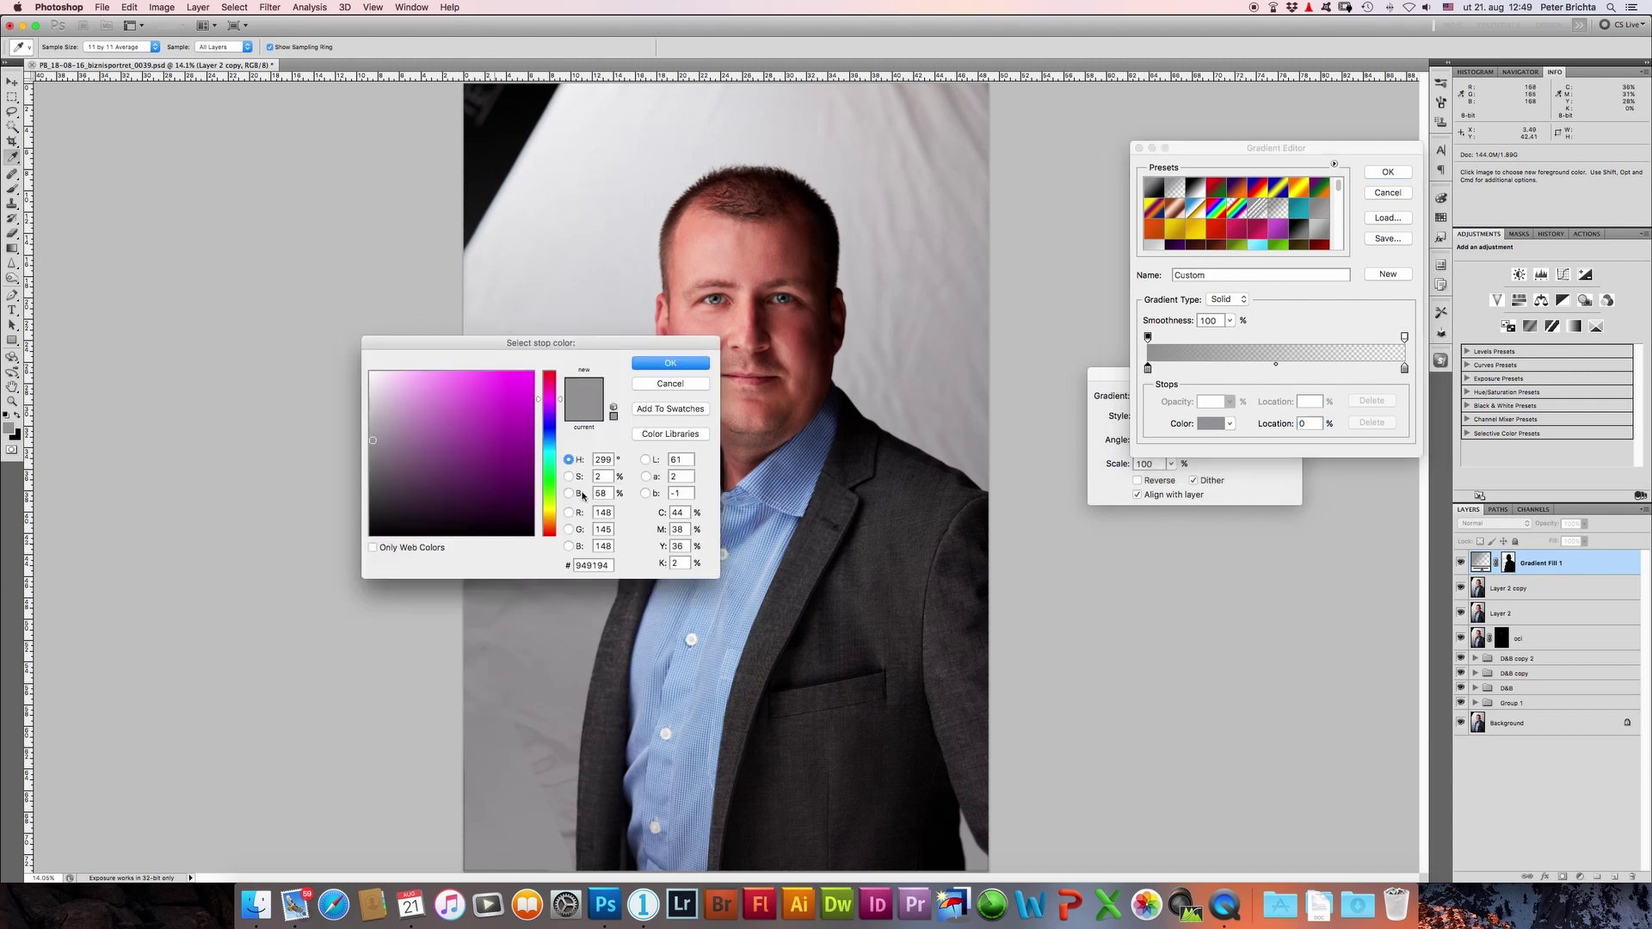
{"action": "left_click", "coordinate": [982, 861]}
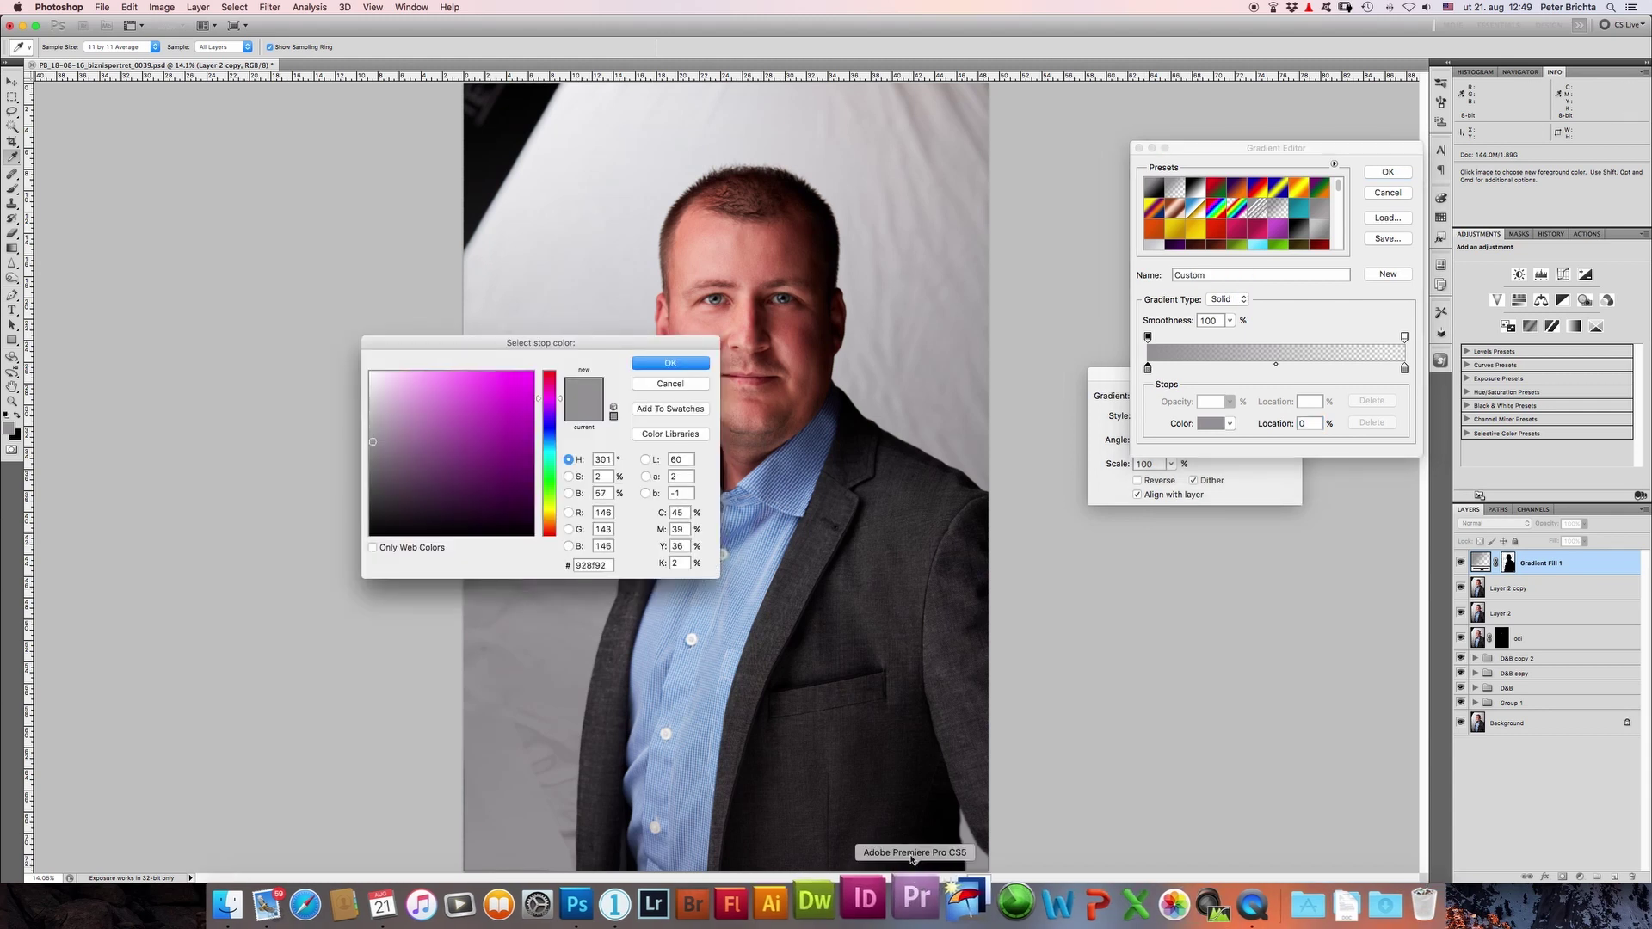
{"action": "left_click", "coordinate": [665, 365]}
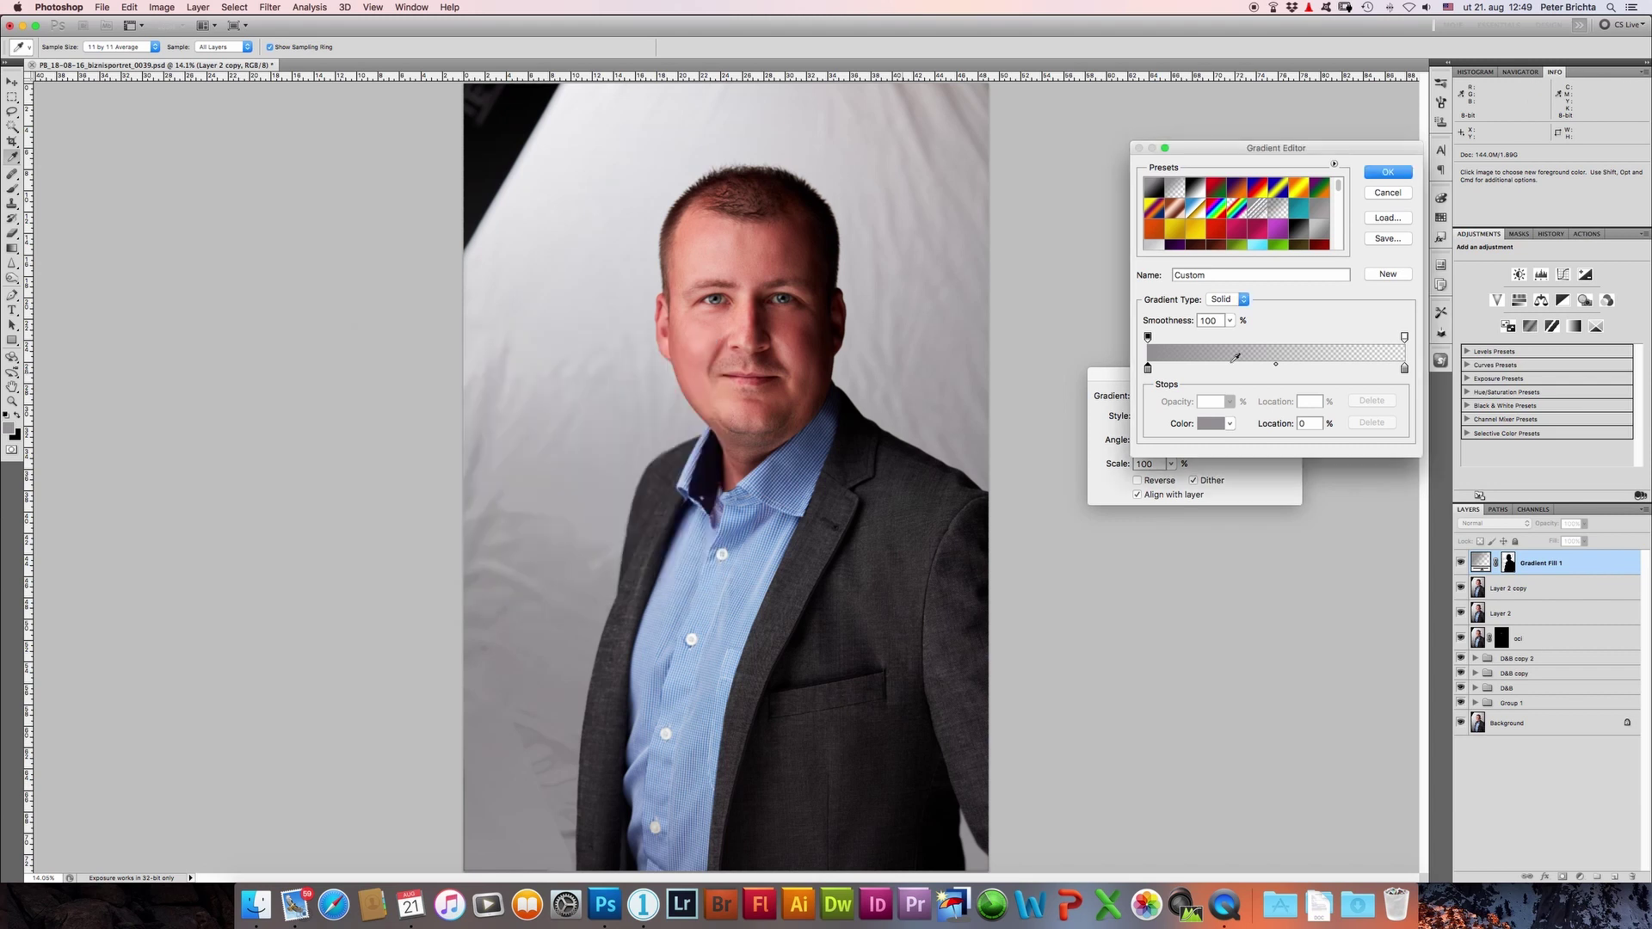
{"action": "double_click", "coordinate": [1404, 368]}
{"action": "left_click", "coordinate": [563, 121]}
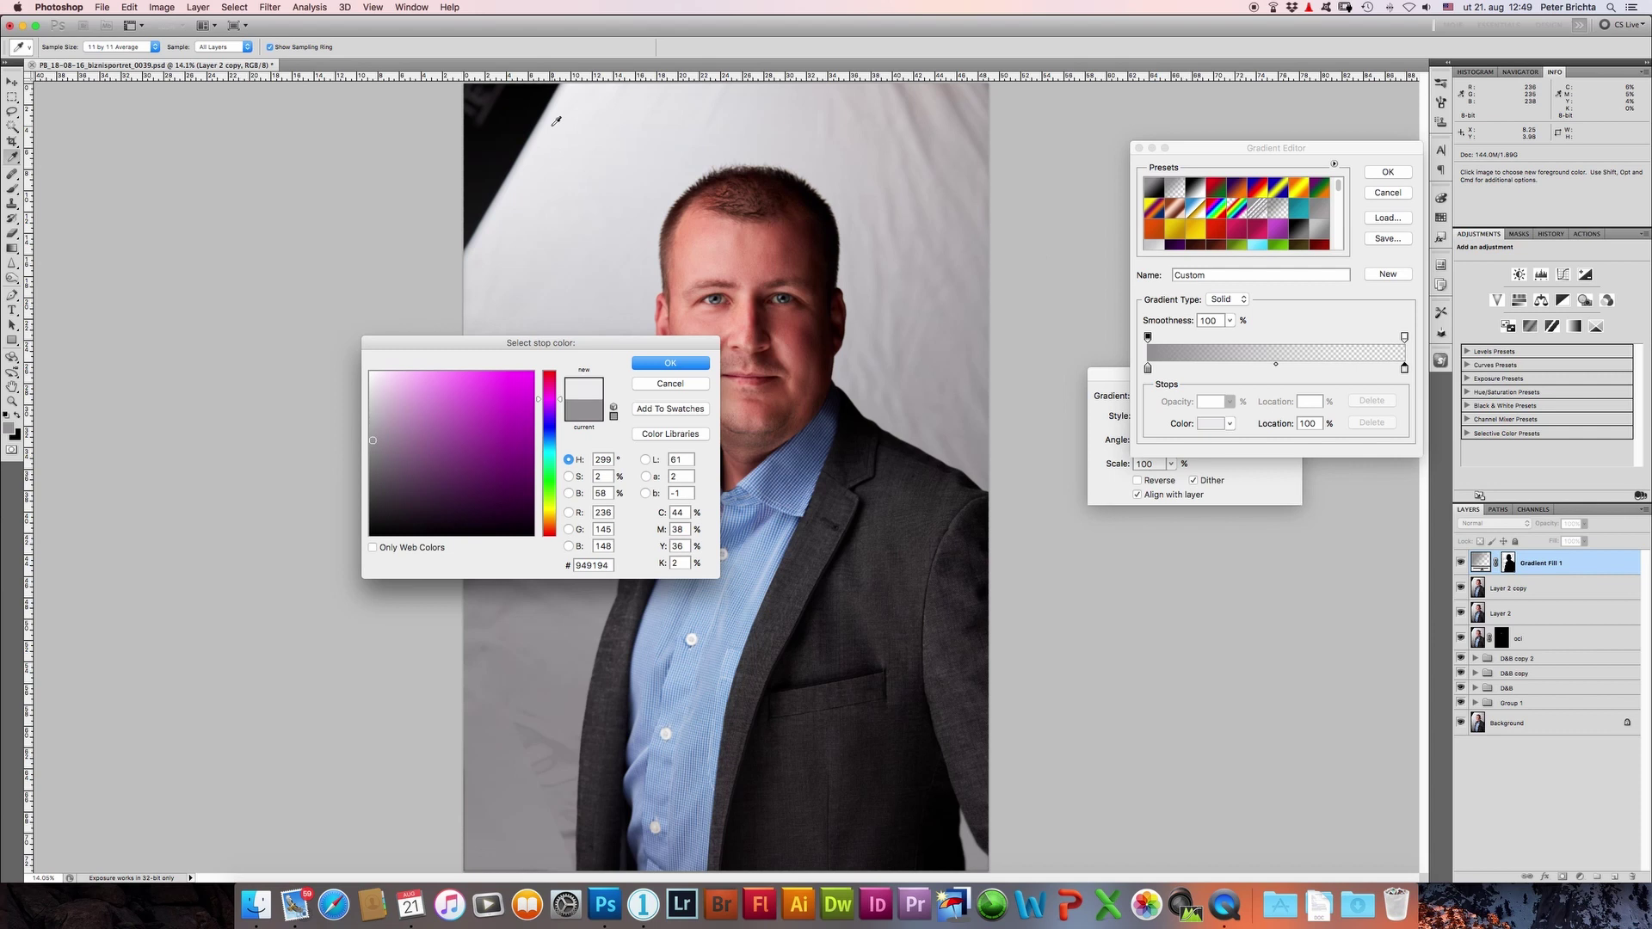
{"action": "left_click_drag", "start_coordinate": [371, 413], "coordinate": [357, 362]}
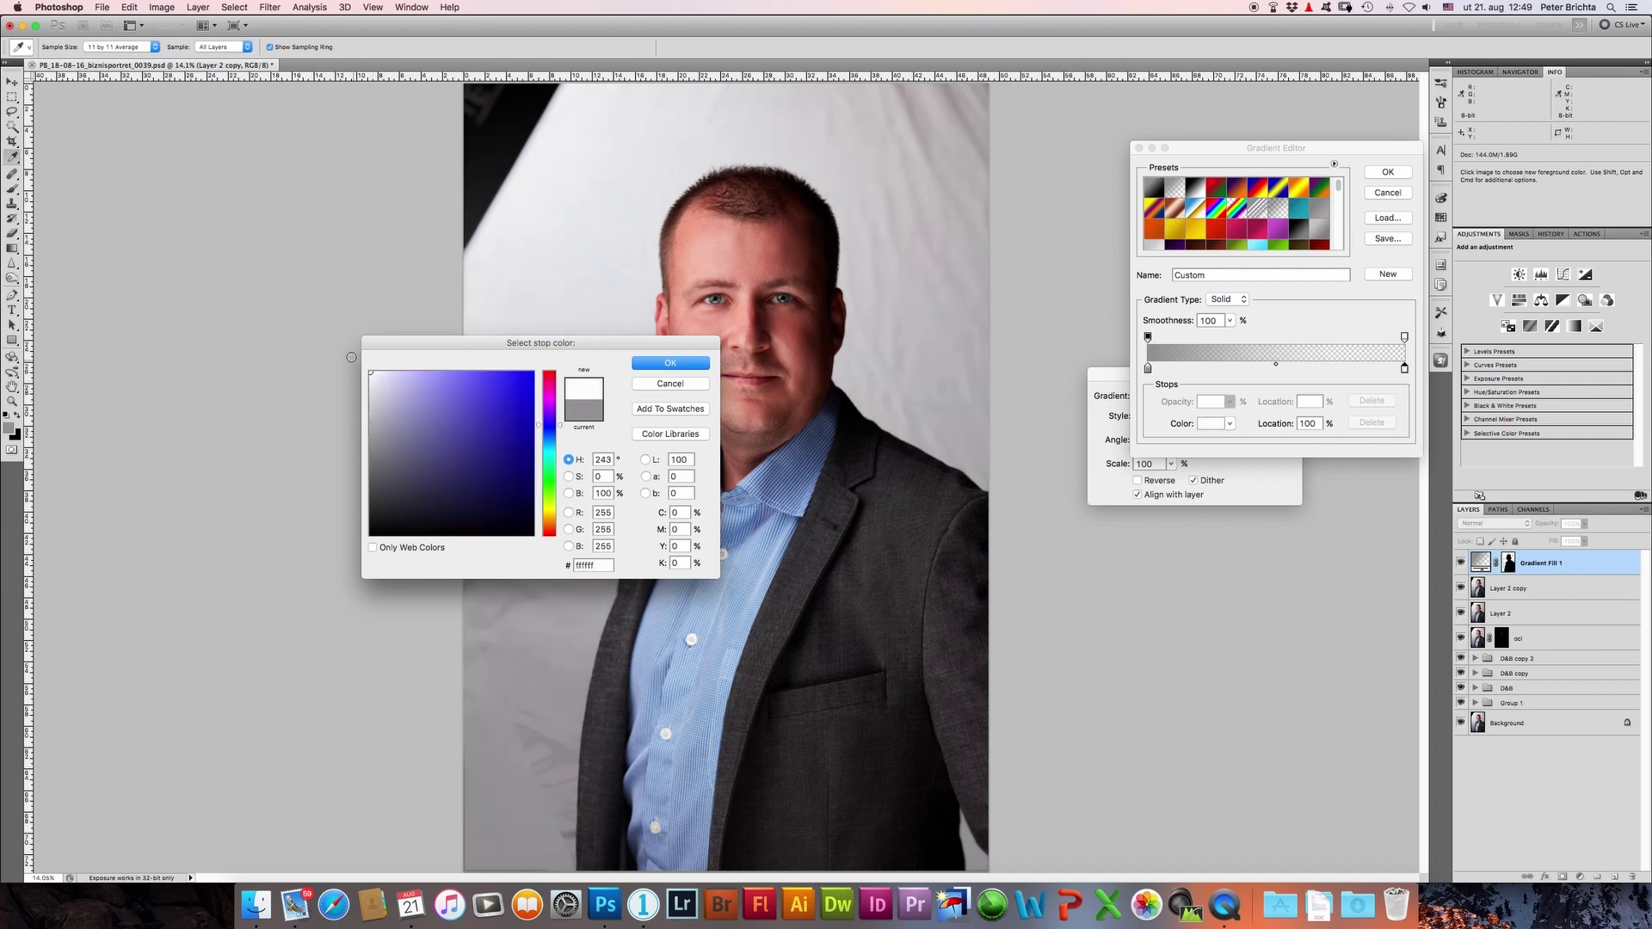
{"action": "left_click", "coordinate": [666, 366]}
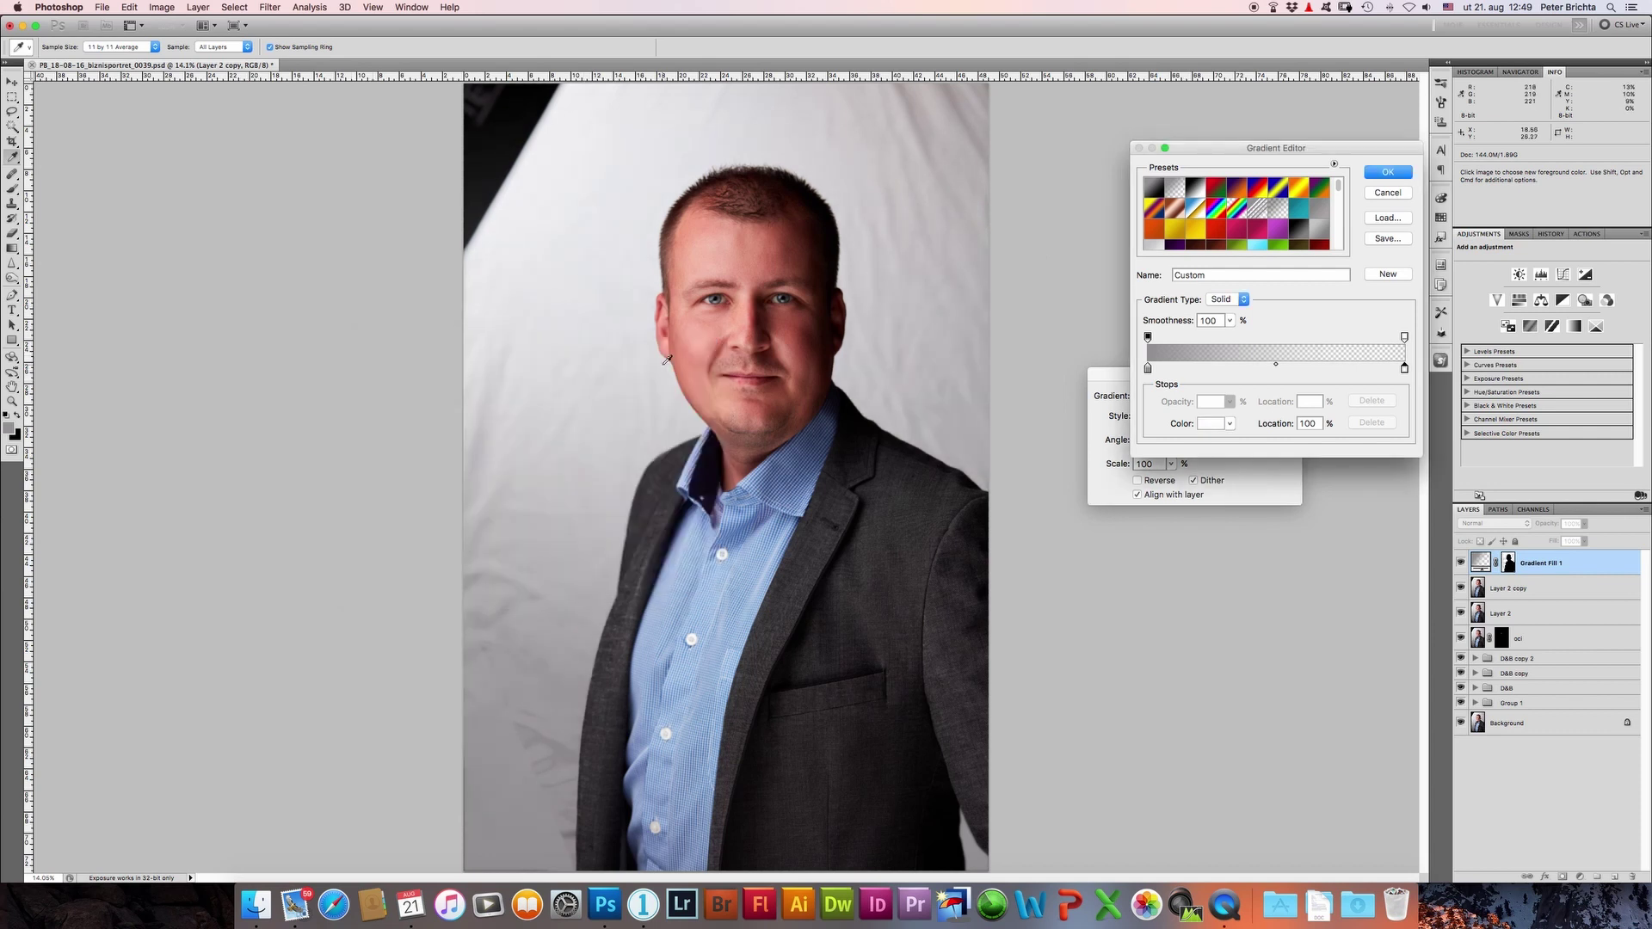
Step: Switch to the Black, White preset with a light grey left stop and white right stop
{"action": "left_click", "coordinate": [1158, 191]}
{"action": "left_click", "coordinate": [1196, 189]}
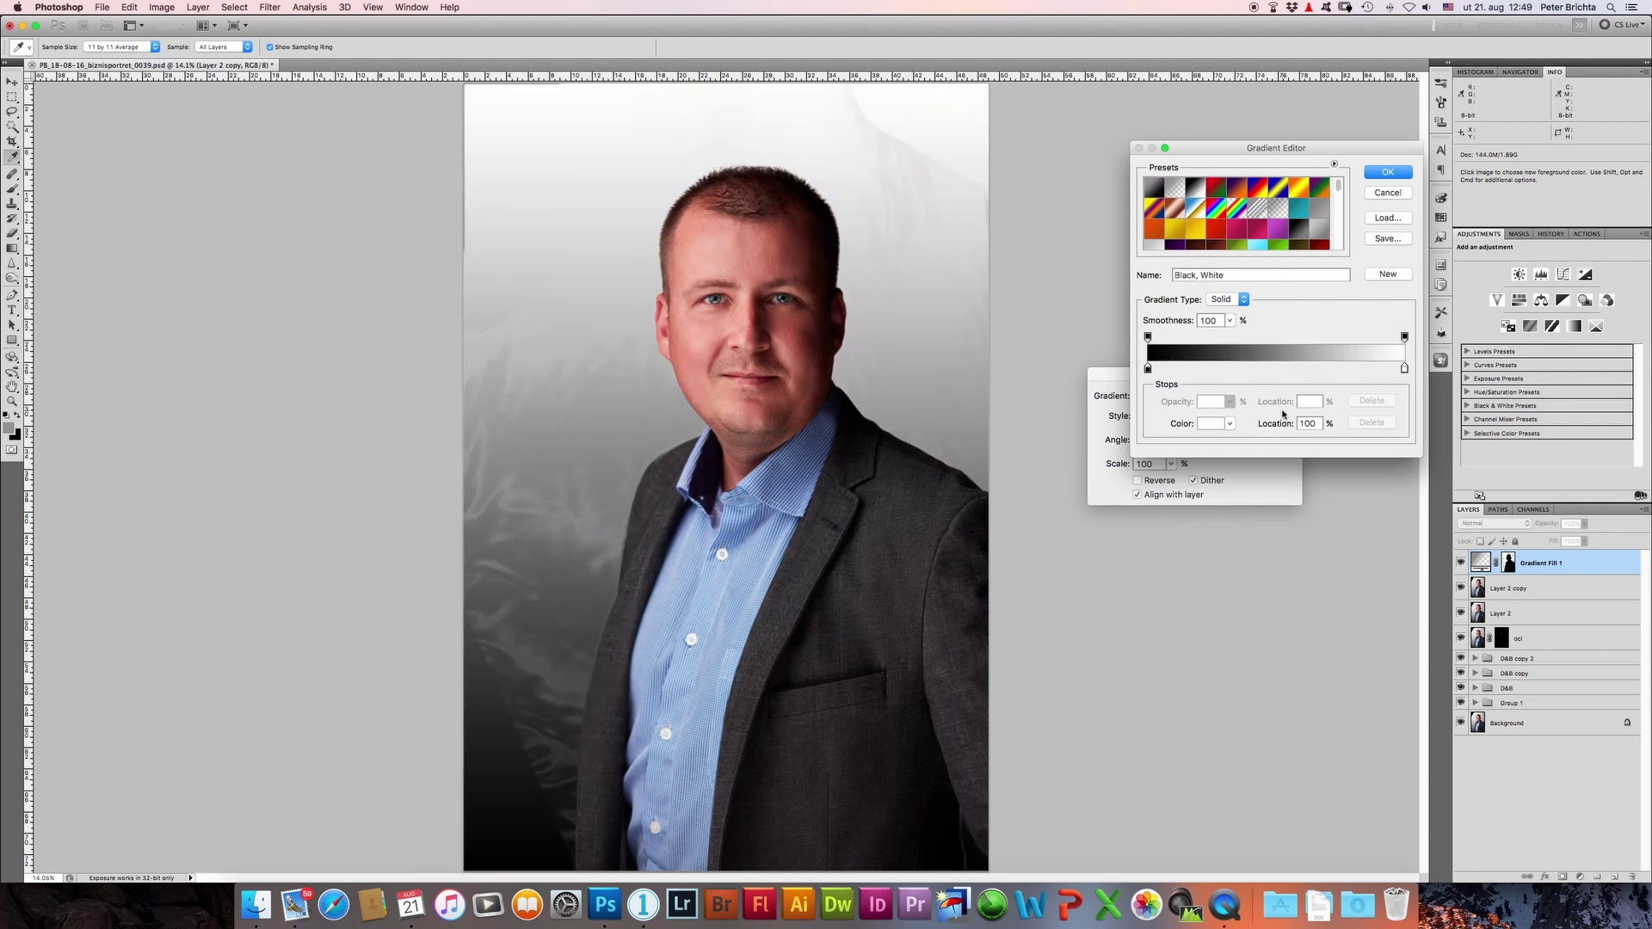
{"action": "double_click", "coordinate": [1148, 369]}
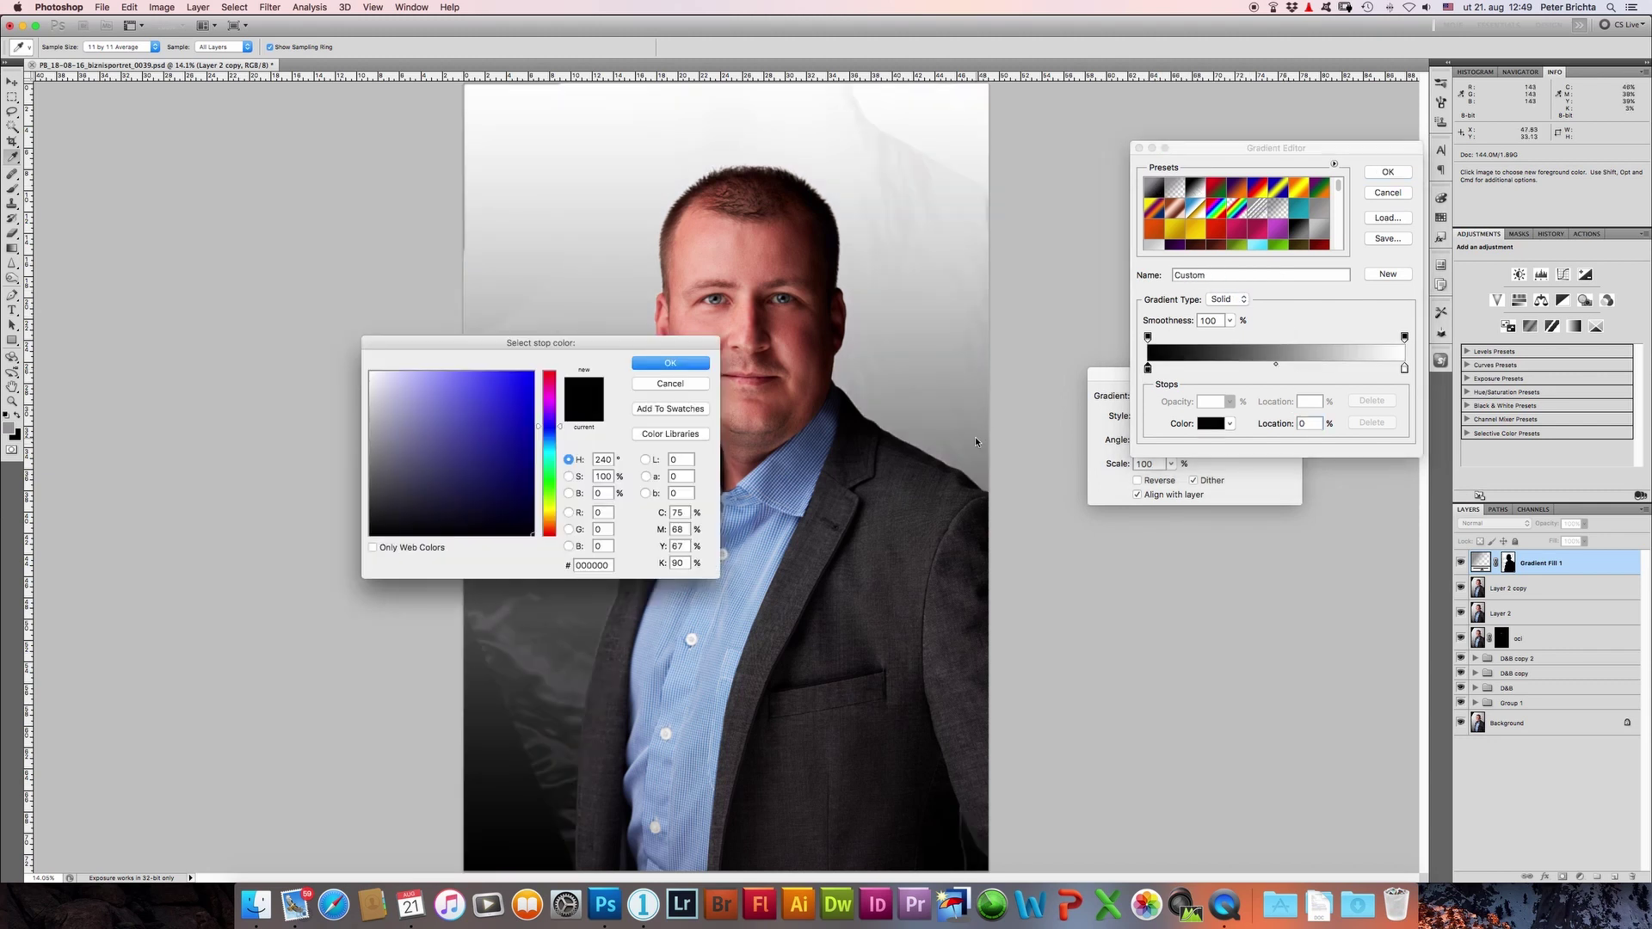
{"action": "left_click", "coordinate": [675, 368]}
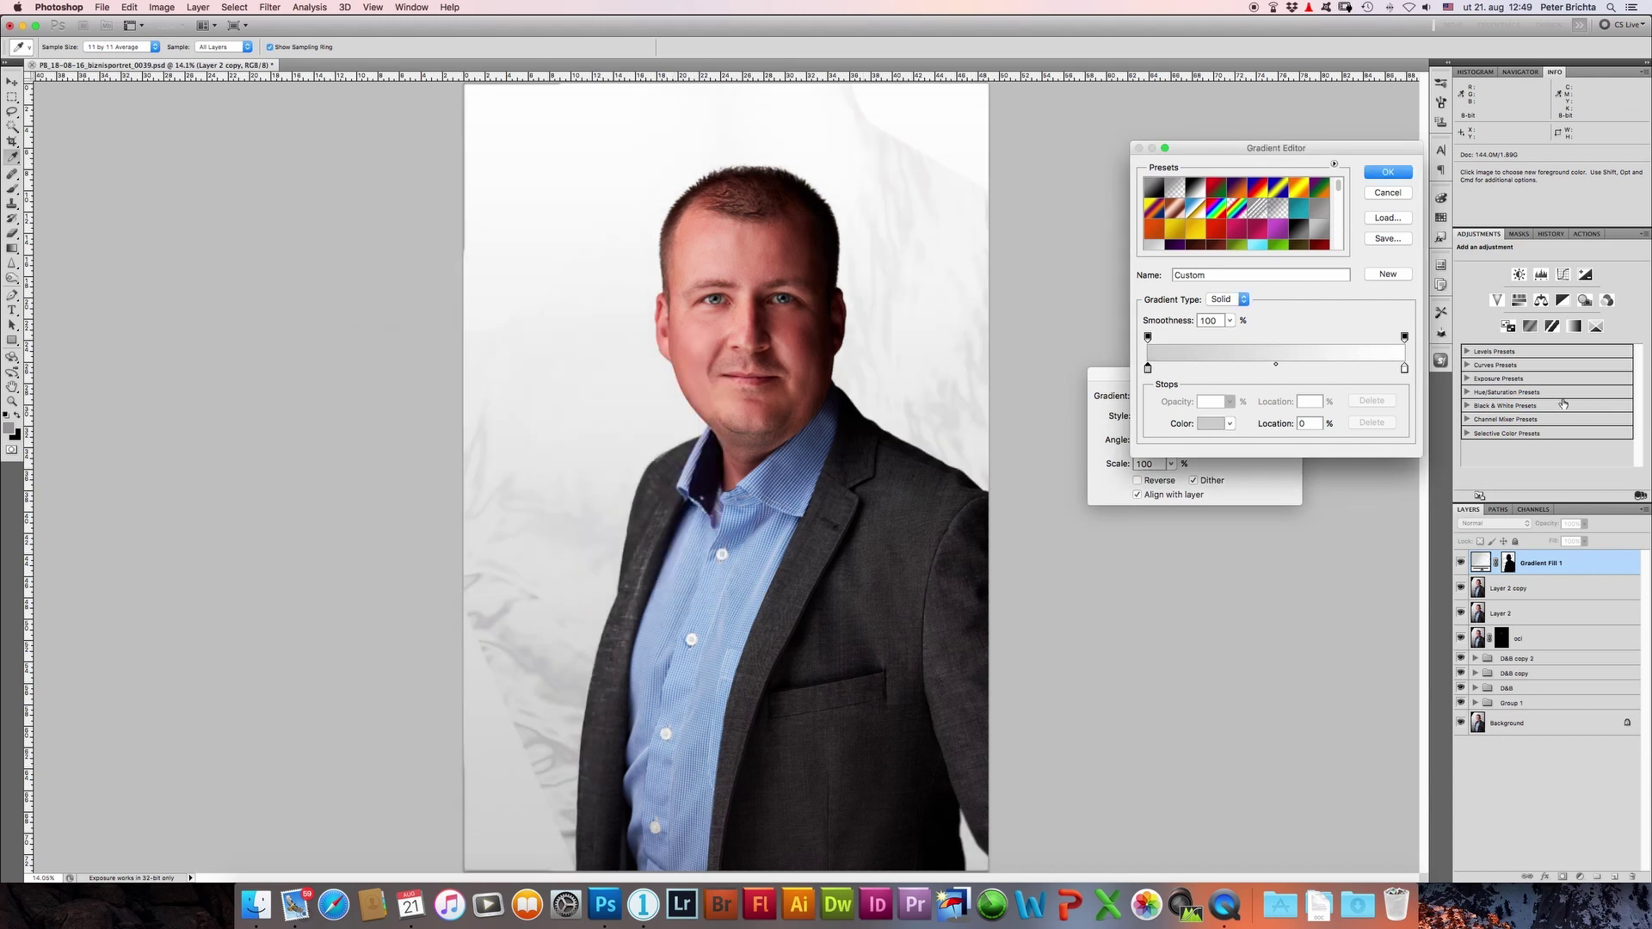
{"action": "left_click", "coordinate": [1403, 368]}
{"action": "double_click", "coordinate": [1403, 369]}
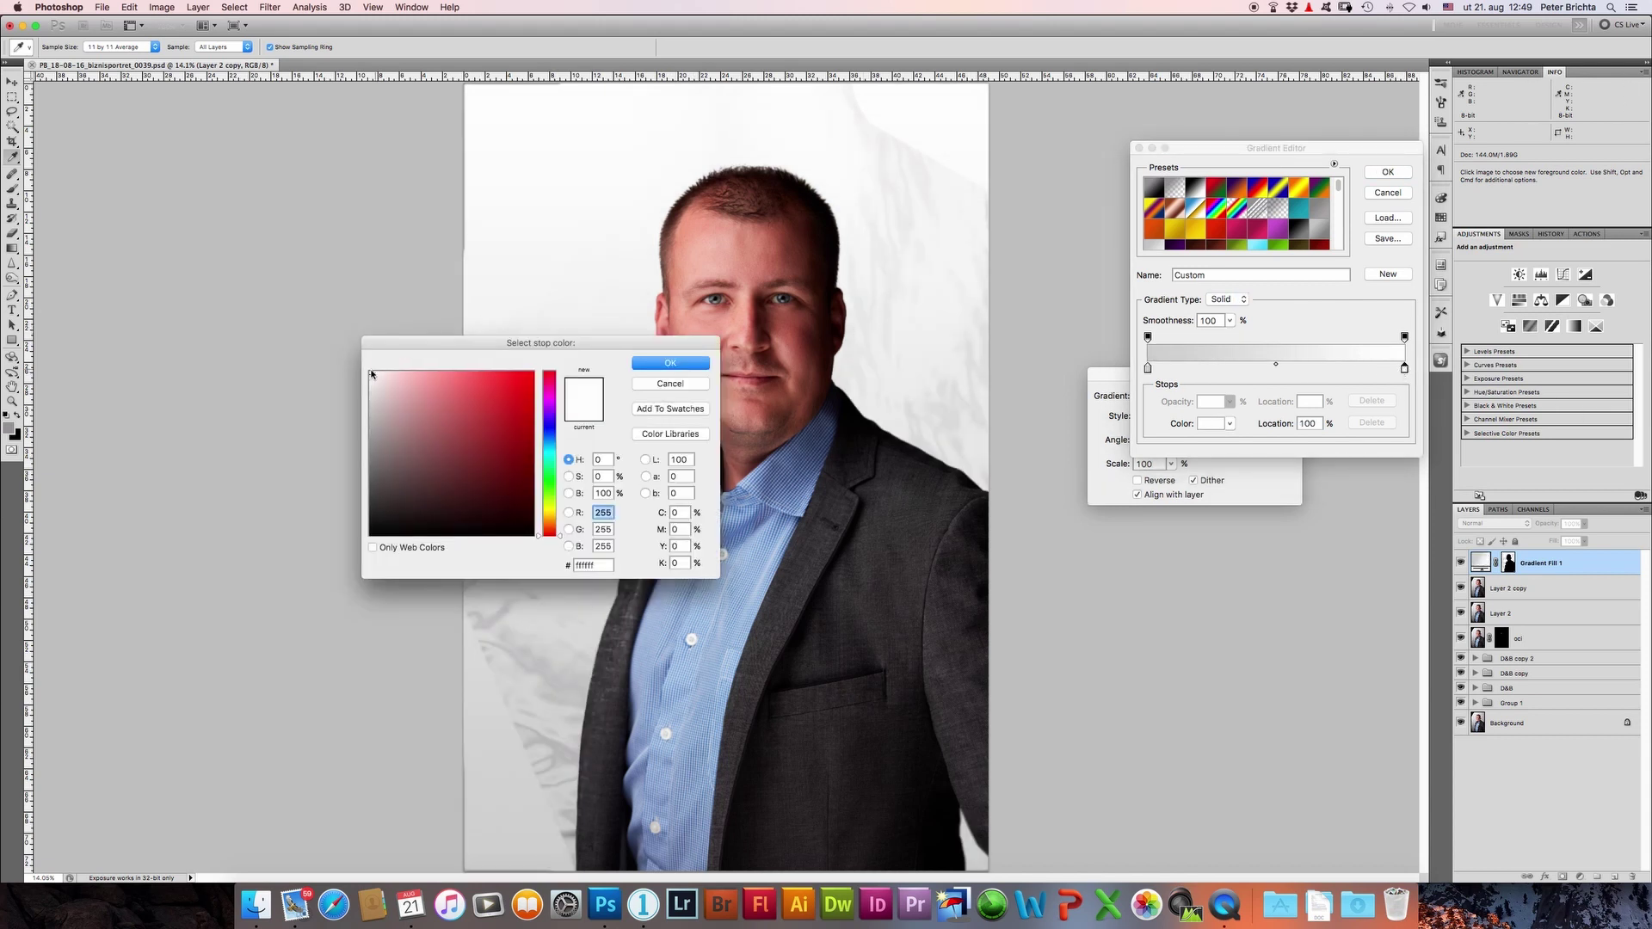
{"action": "left_click", "coordinate": [676, 384]}
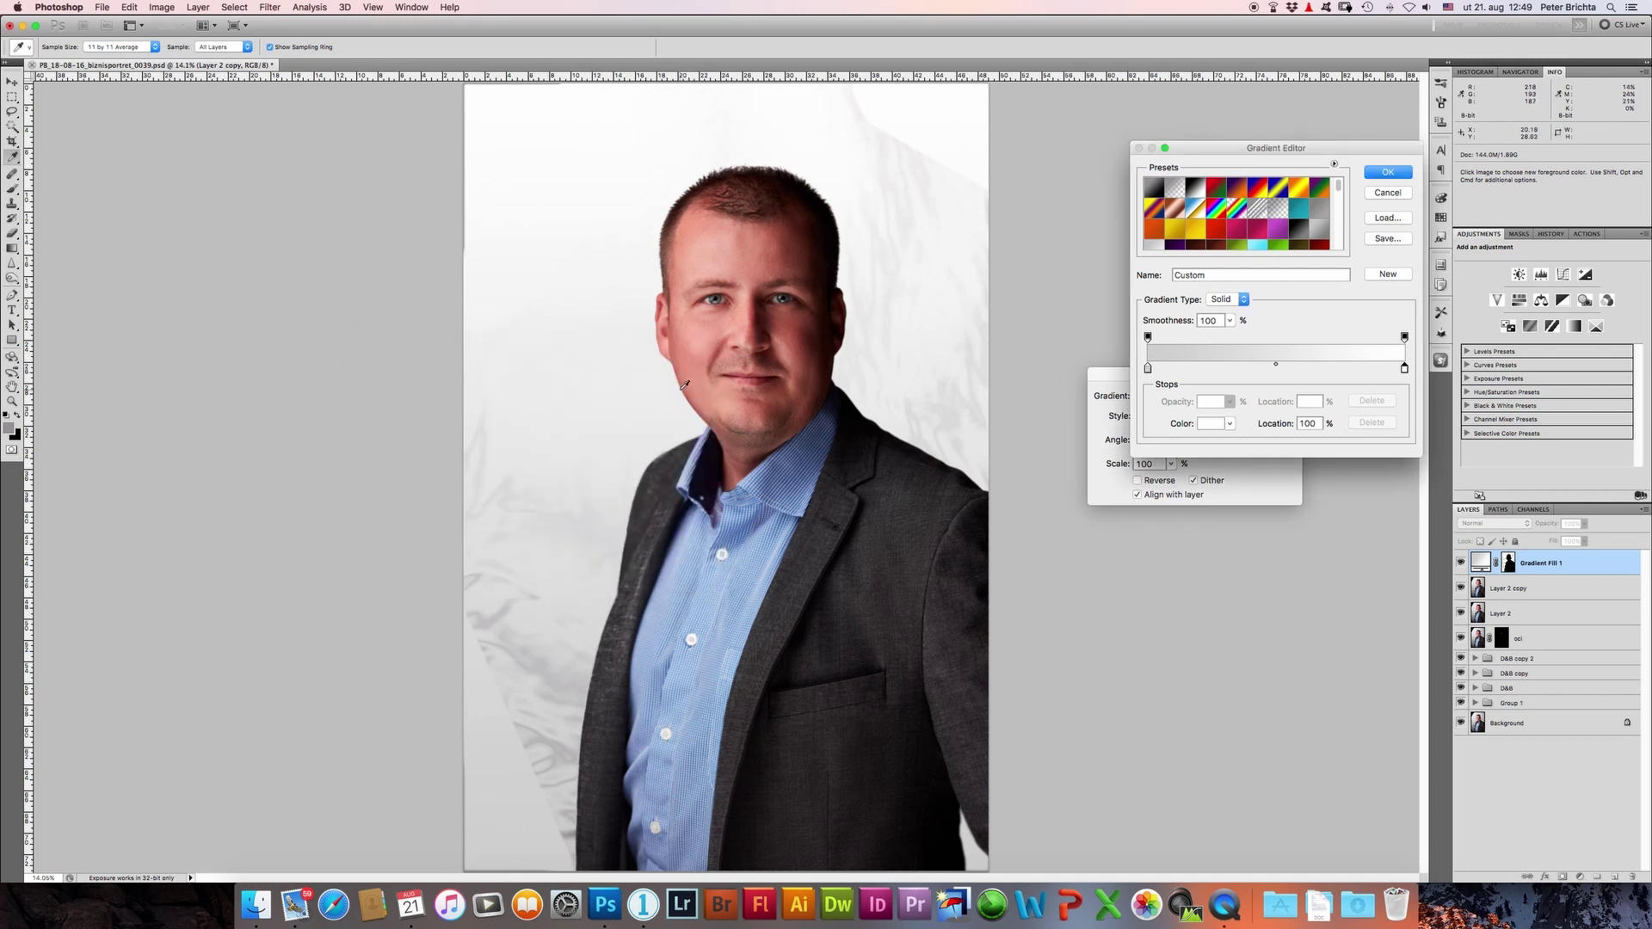
Step: Darken the left stop to mid grey #a0a0a0 and apply the gradient fill
{"action": "double_click", "coordinate": [1147, 369]}
{"action": "left_click_drag", "start_coordinate": [370, 404], "coordinate": [371, 432]}
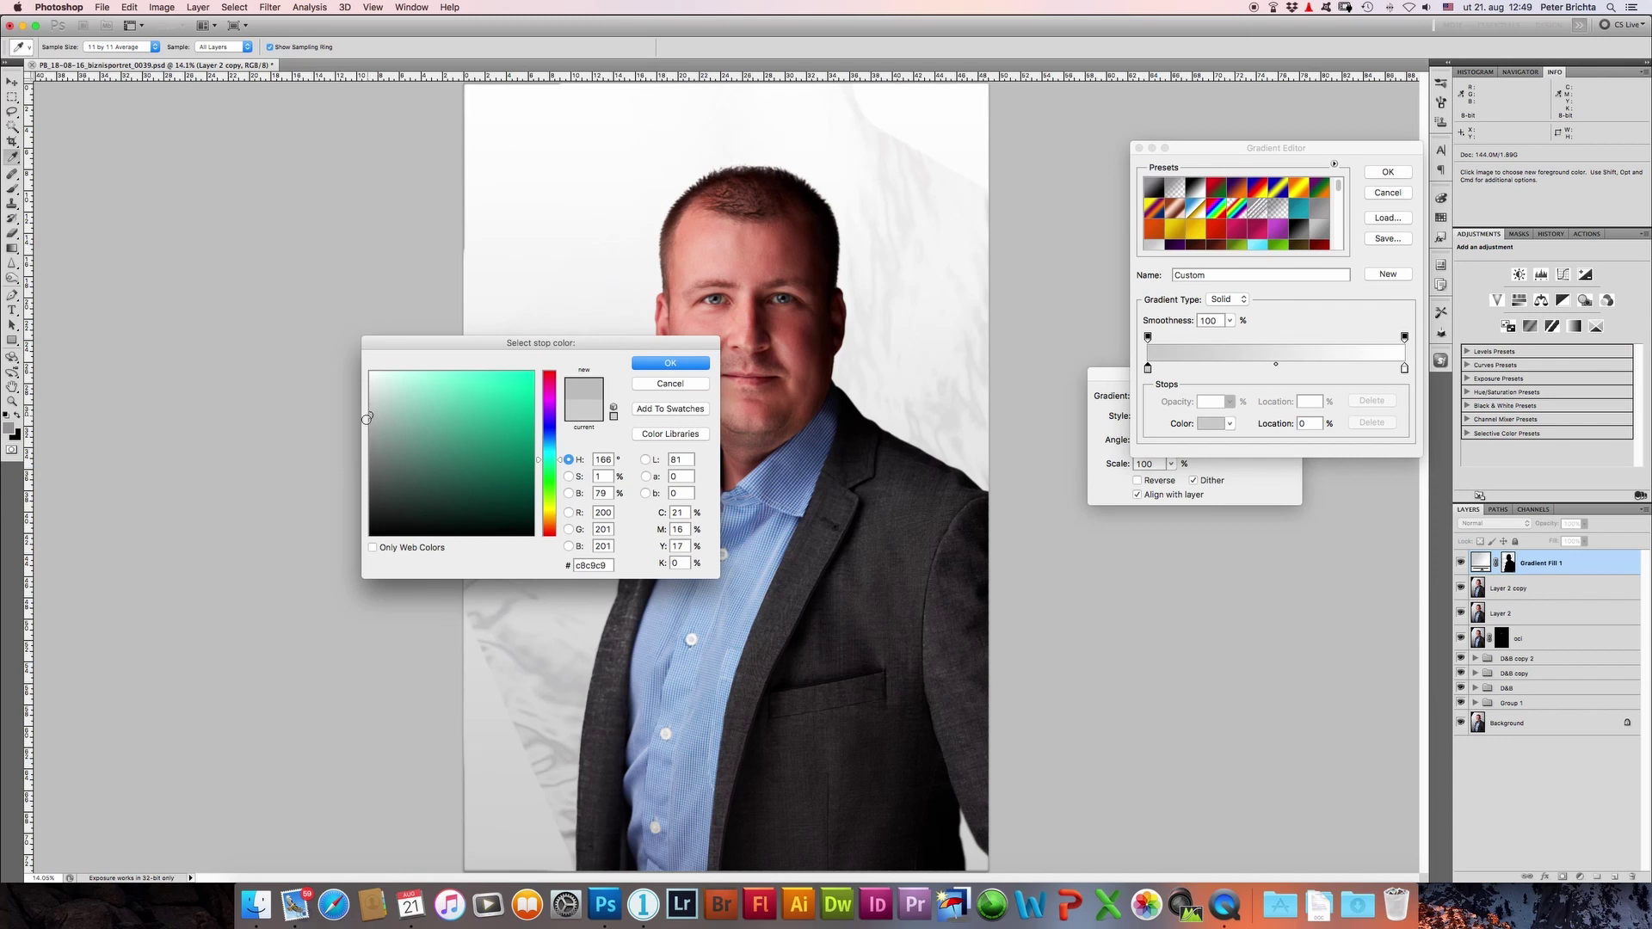
{"action": "left_click", "coordinate": [669, 363]}
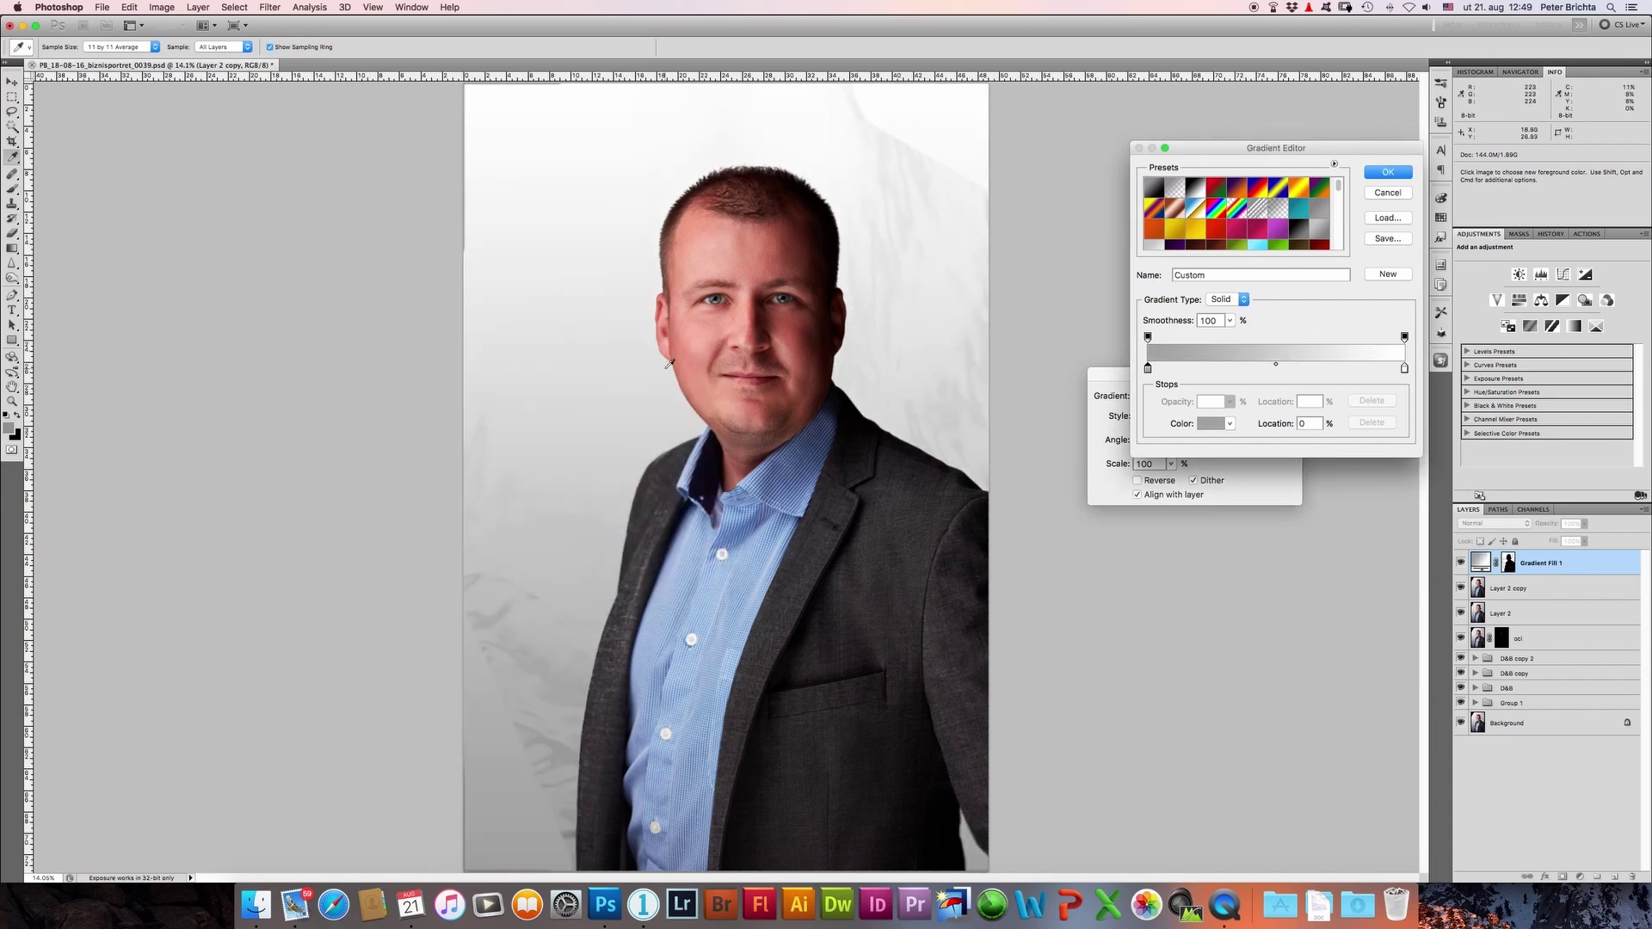
{"action": "left_click", "coordinate": [1388, 173]}
{"action": "left_click", "coordinate": [1259, 396]}
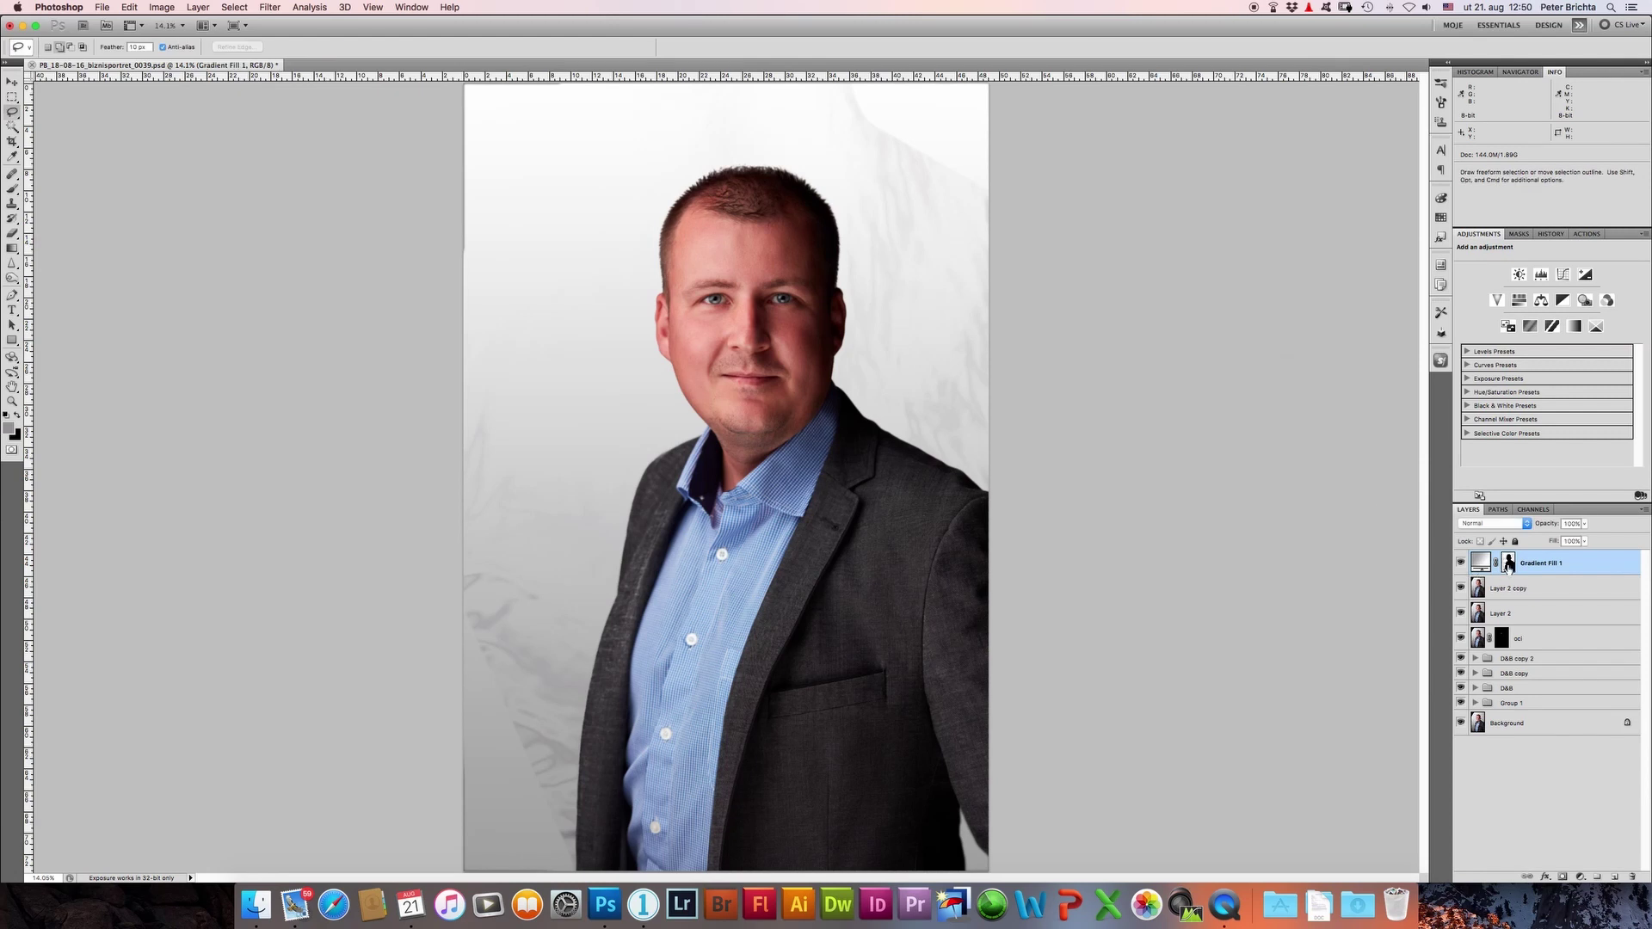
Step: View the Gradient Fill 1 mask alone and set its Levels input values to 106 and 158
{"action": "left_click", "coordinate": [1508, 565], "text": "alt"}
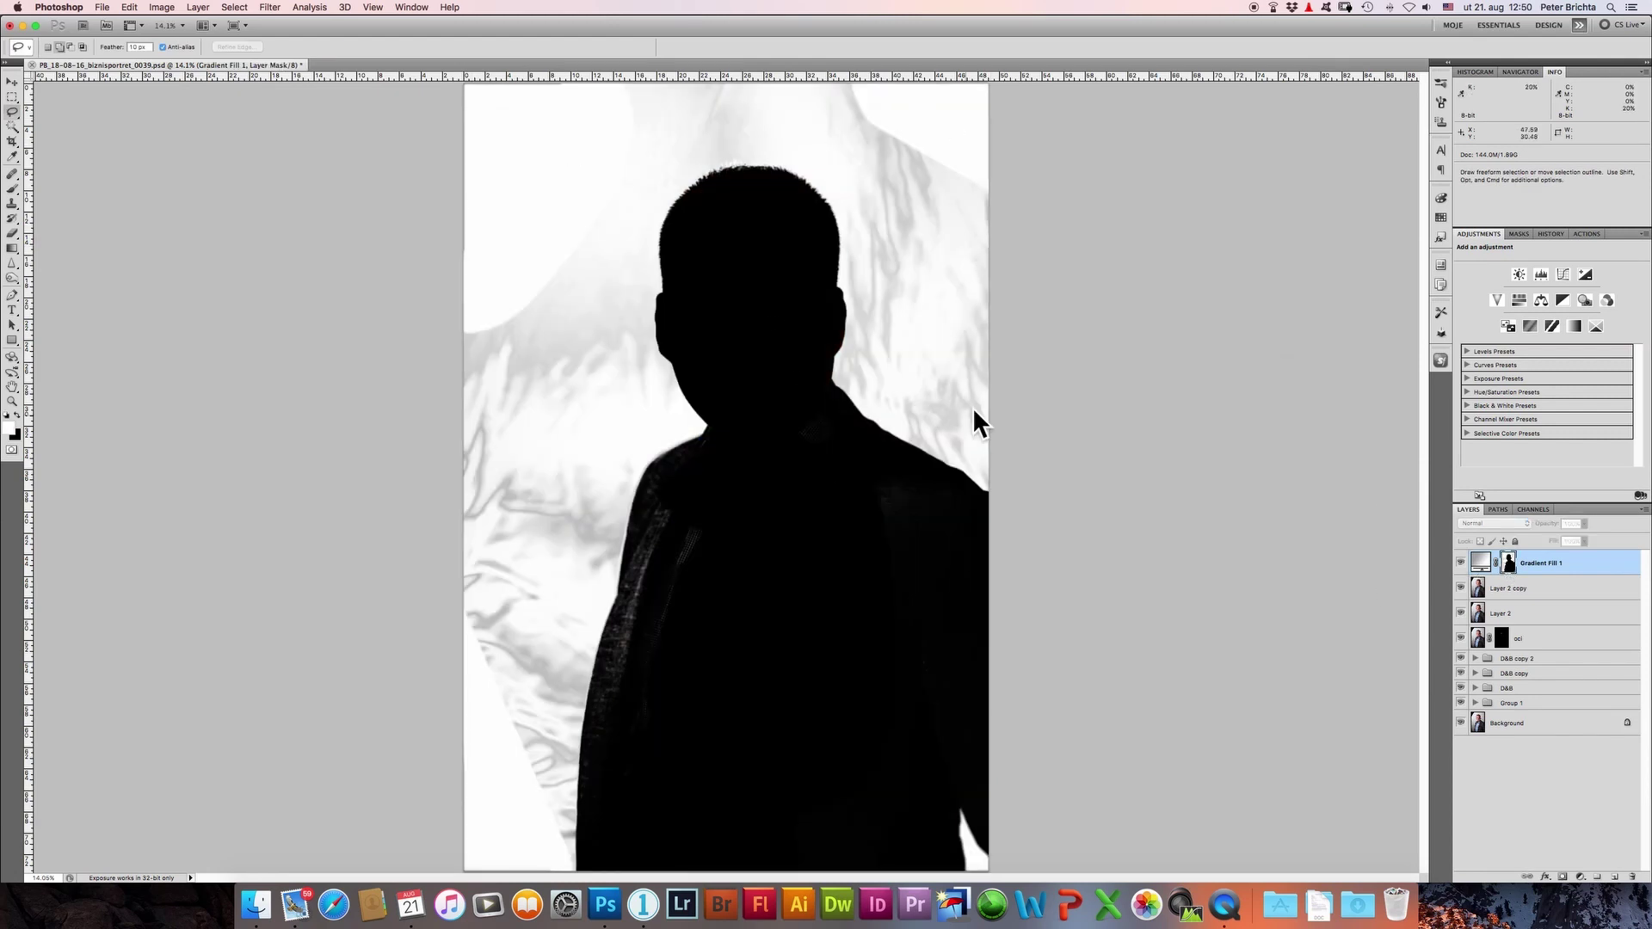
{"action": "key", "text": "ctrl+l"}
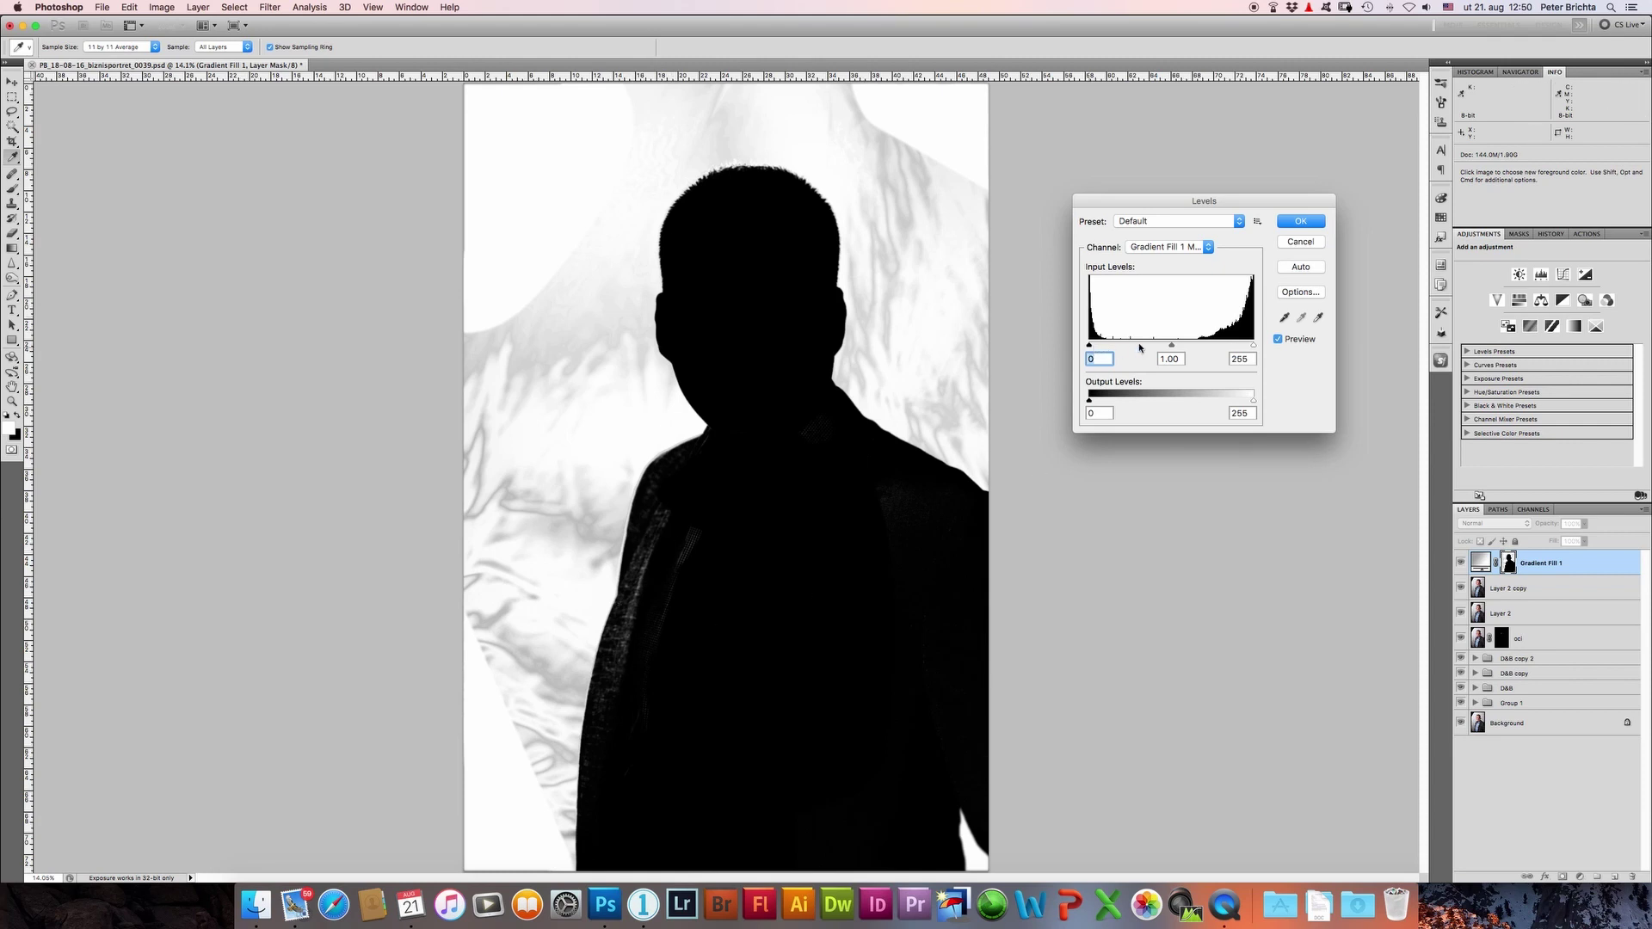
{"action": "left_click_drag", "start_coordinate": [1088, 346], "coordinate": [1196, 346]}
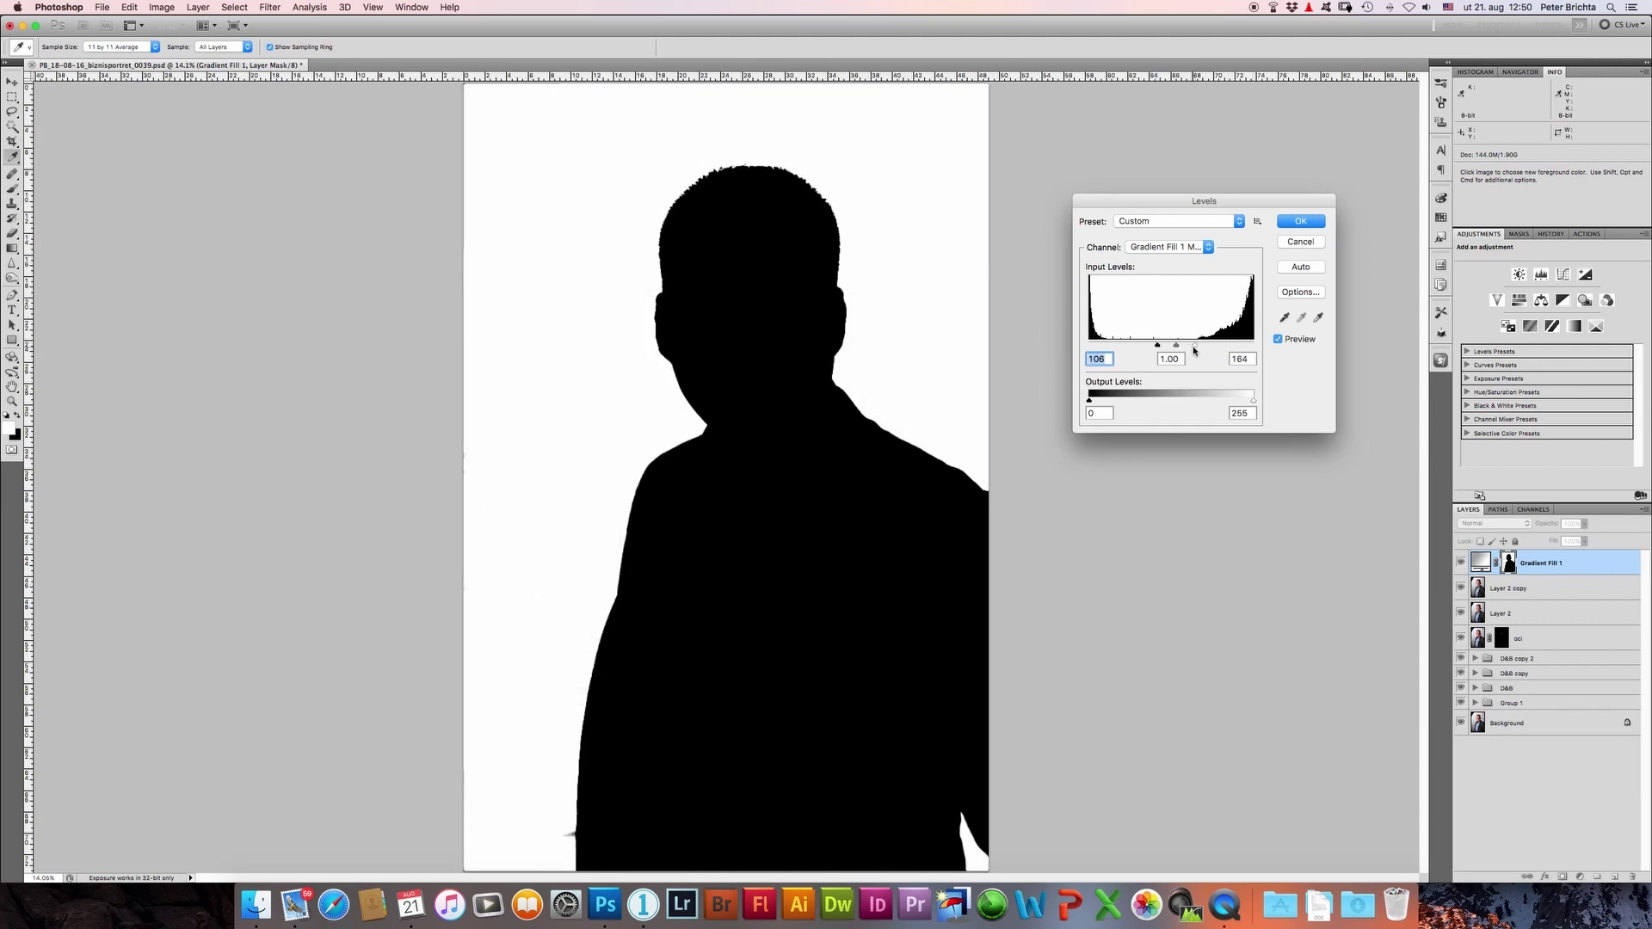
{"action": "left_click", "coordinate": [1191, 346]}
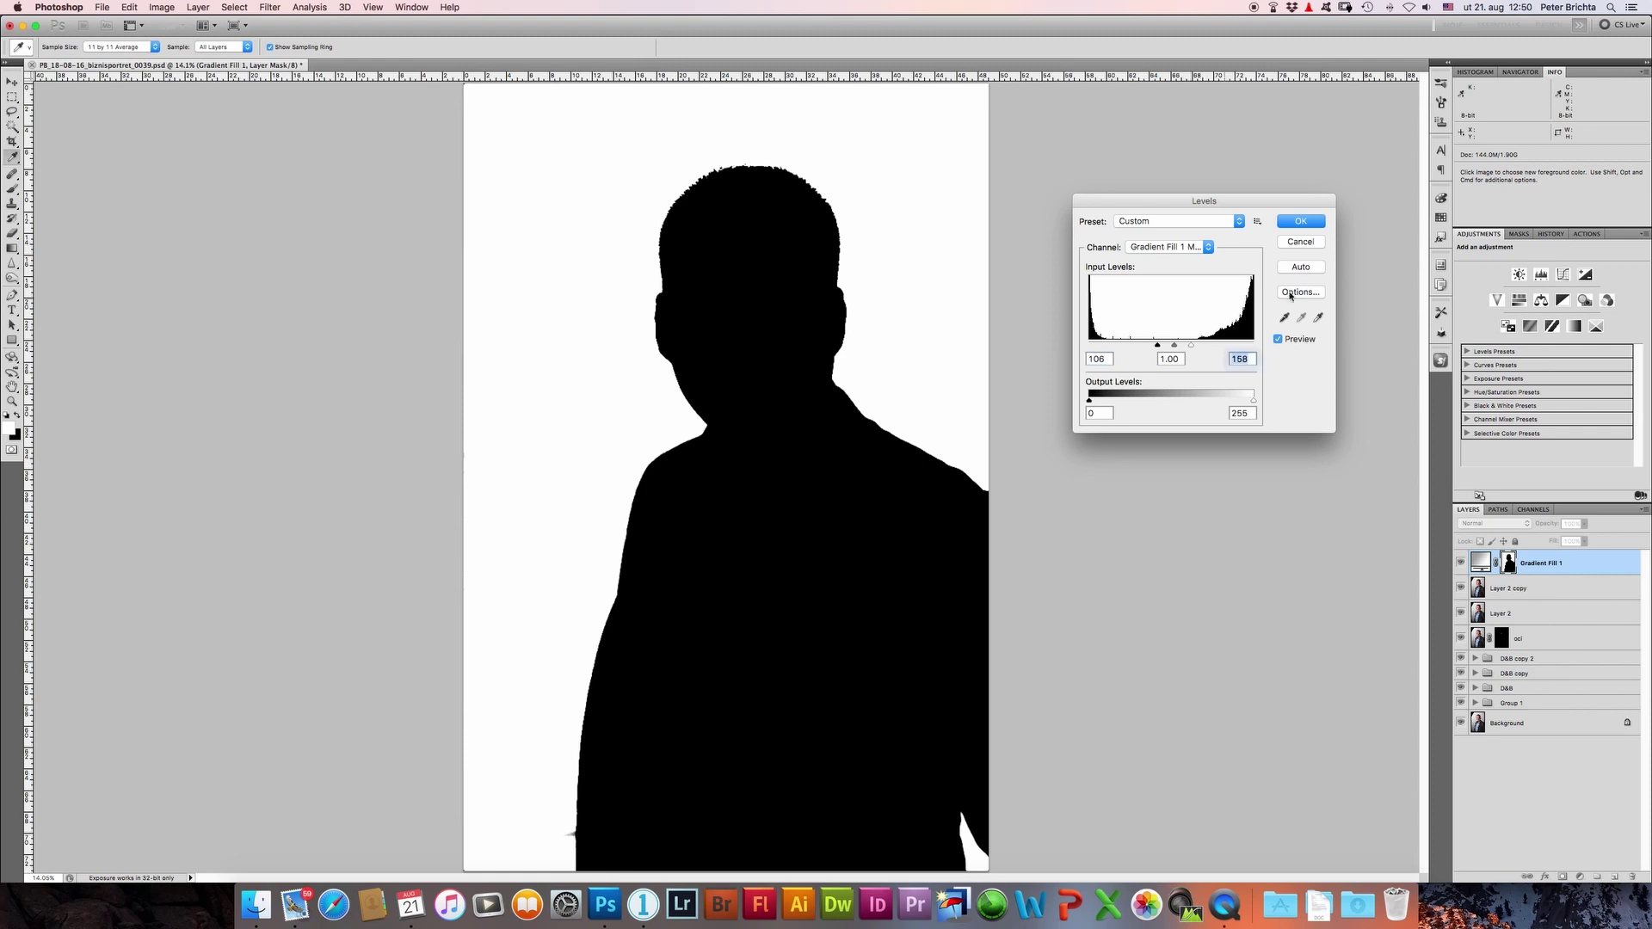
{"action": "left_click", "coordinate": [1299, 222]}
{"action": "key", "text": "l"}
{"action": "key", "text": "b"}
{"action": "key", "text": "super+plus"}
{"action": "key", "text": "super+plus"}
{"action": "key", "text": "super+plus"}
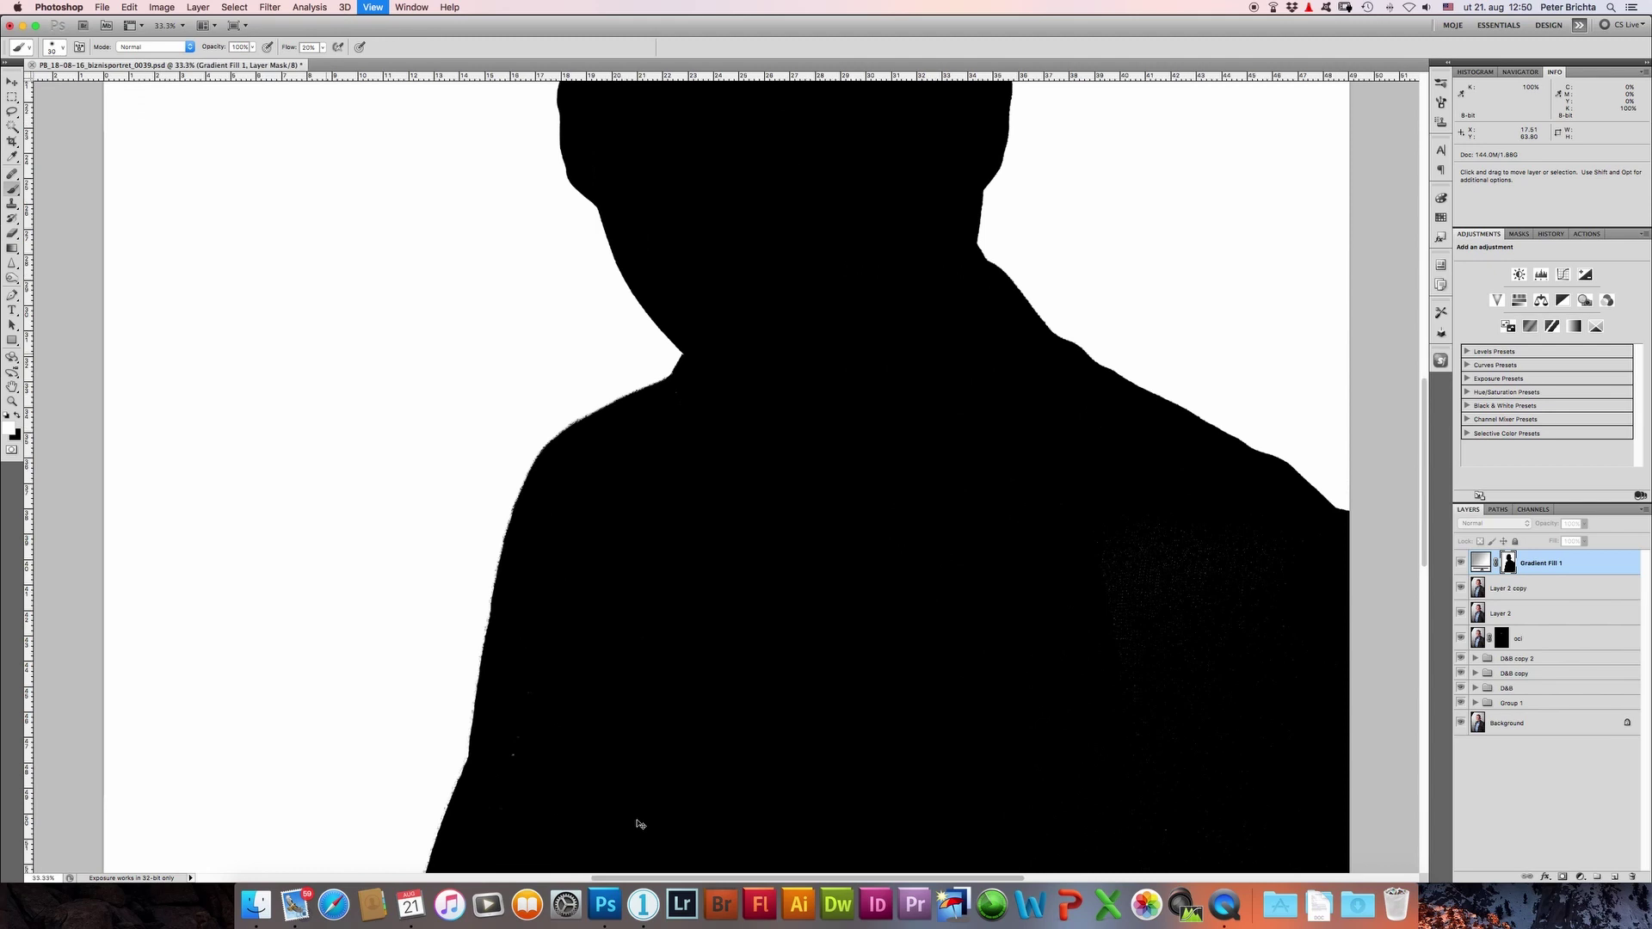
{"action": "key", "text": "super+plus"}
{"action": "mouse_move", "coordinate": [811, 443]}
{"action": "left_mouse_down"}
{"action": "mouse_move", "coordinate": [616, 671]}
{"action": "mouse_move", "coordinate": [738, 497]}
{"action": "left_mouse_up"}
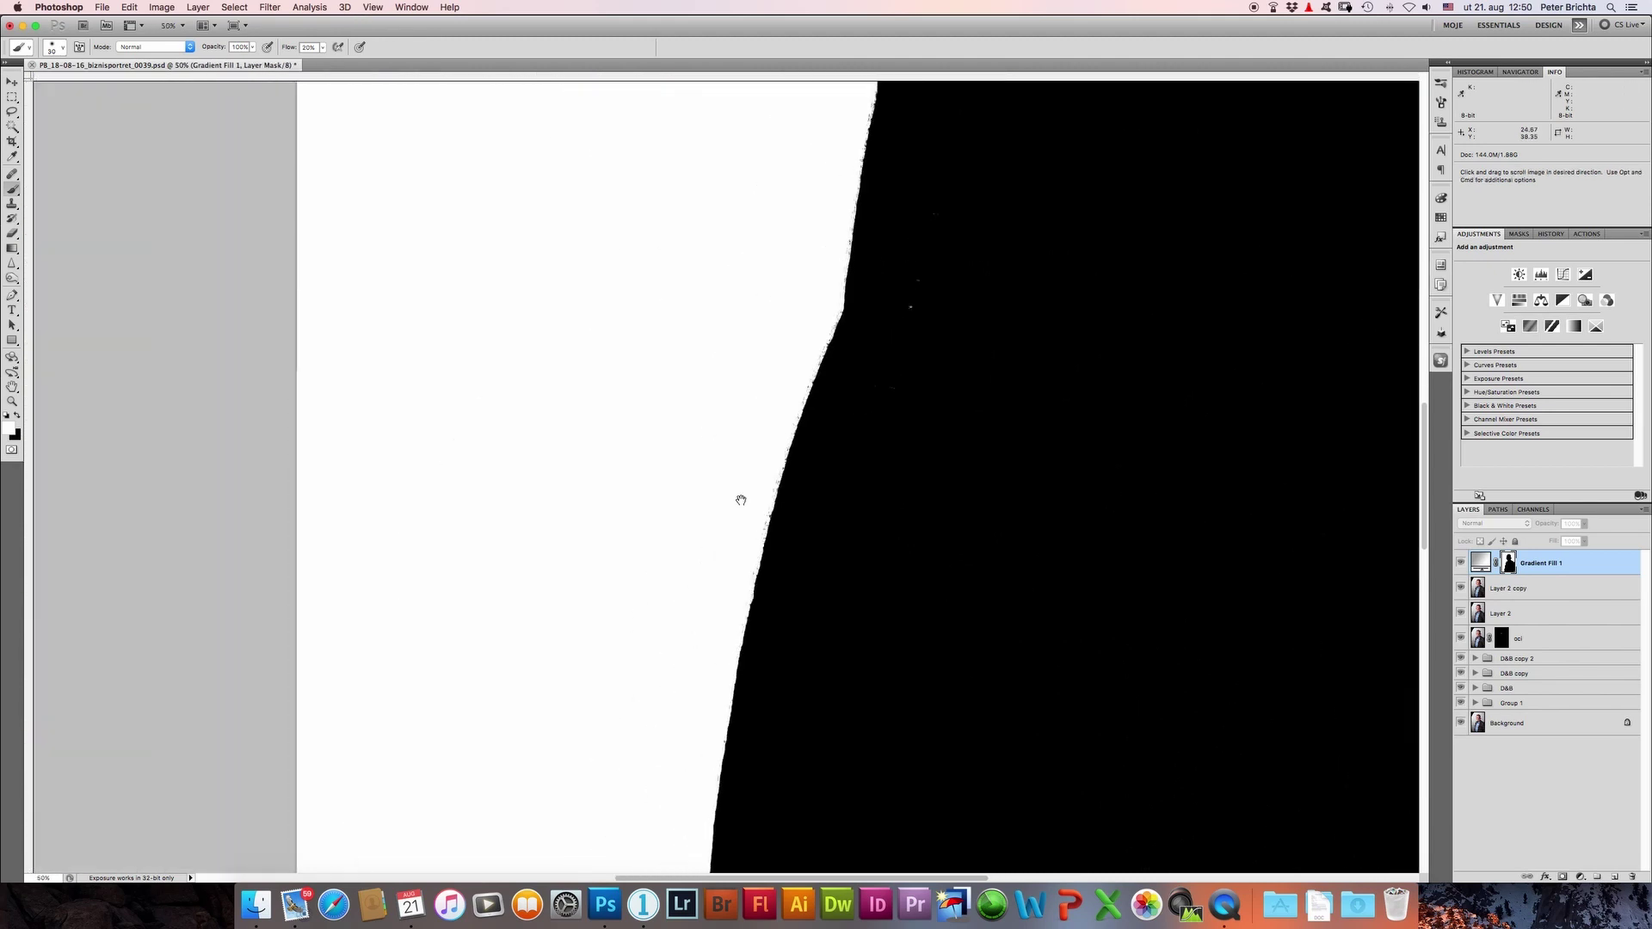
{"action": "left_click_drag", "start_coordinate": [856, 737], "coordinate": [808, 740]}
{"action": "scroll", "coordinate": [800, 399], "scroll_direction": "down", "scroll_amount": 3}
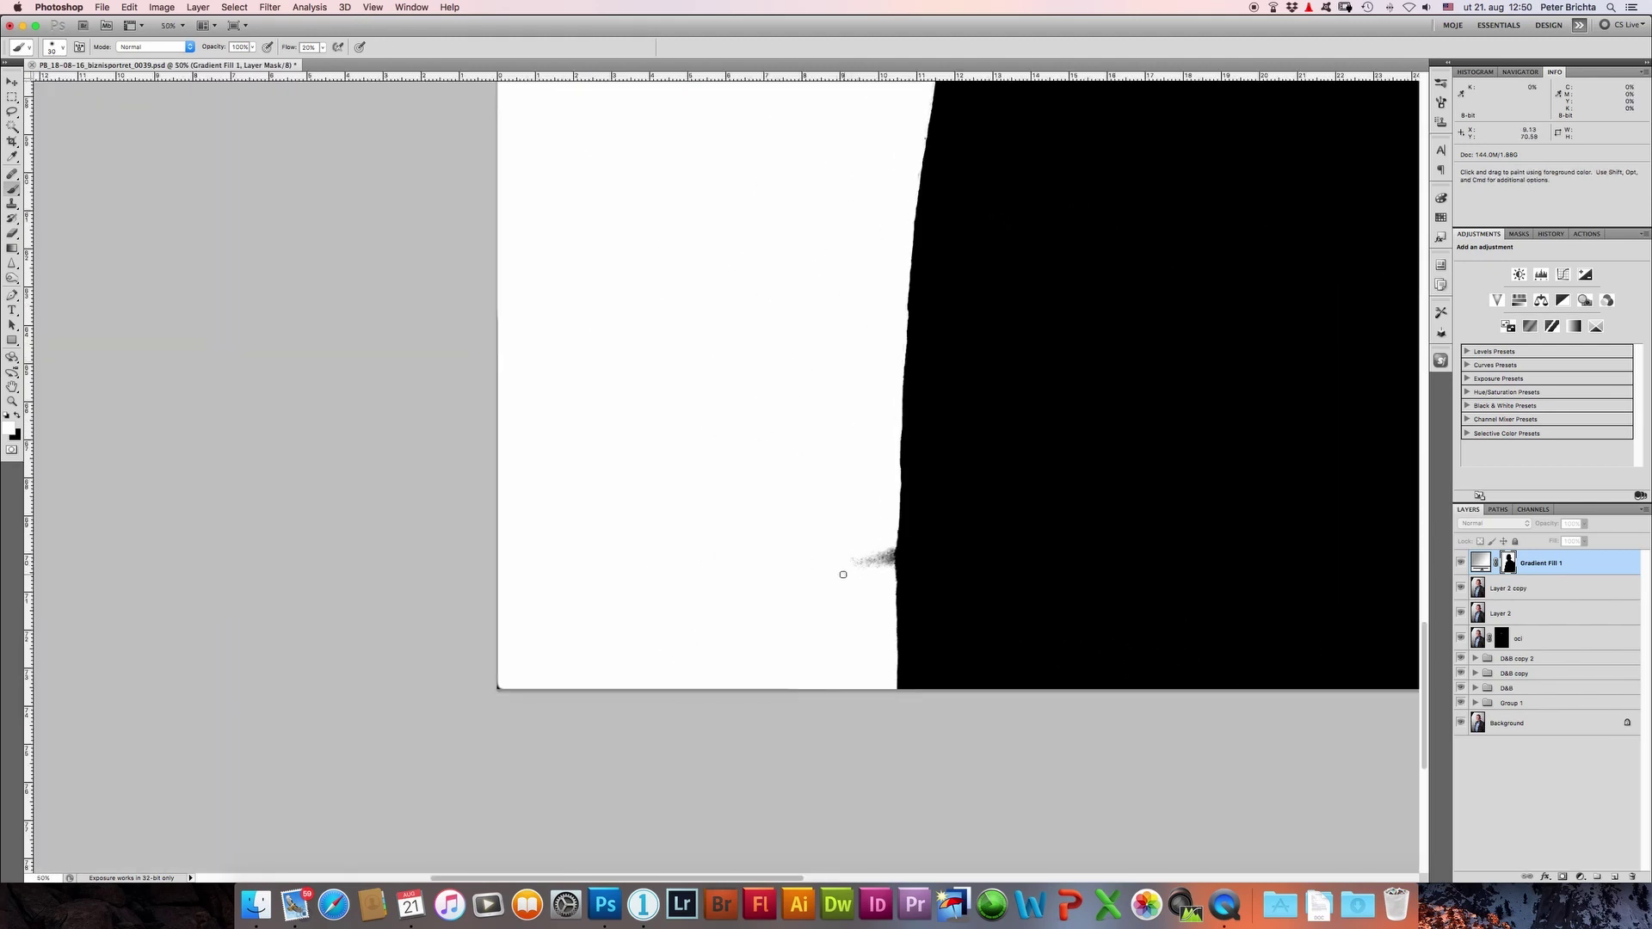
{"action": "left_click_drag", "start_coordinate": [880, 548], "coordinate": [884, 546]}
{"action": "key", "text": "bracketright"}
{"action": "key", "text": "bracketright"}
{"action": "left_click_drag", "start_coordinate": [946, 113], "coordinate": [723, 543]}
{"action": "scroll", "coordinate": [944, 284], "scroll_direction": "down", "scroll_amount": 10}
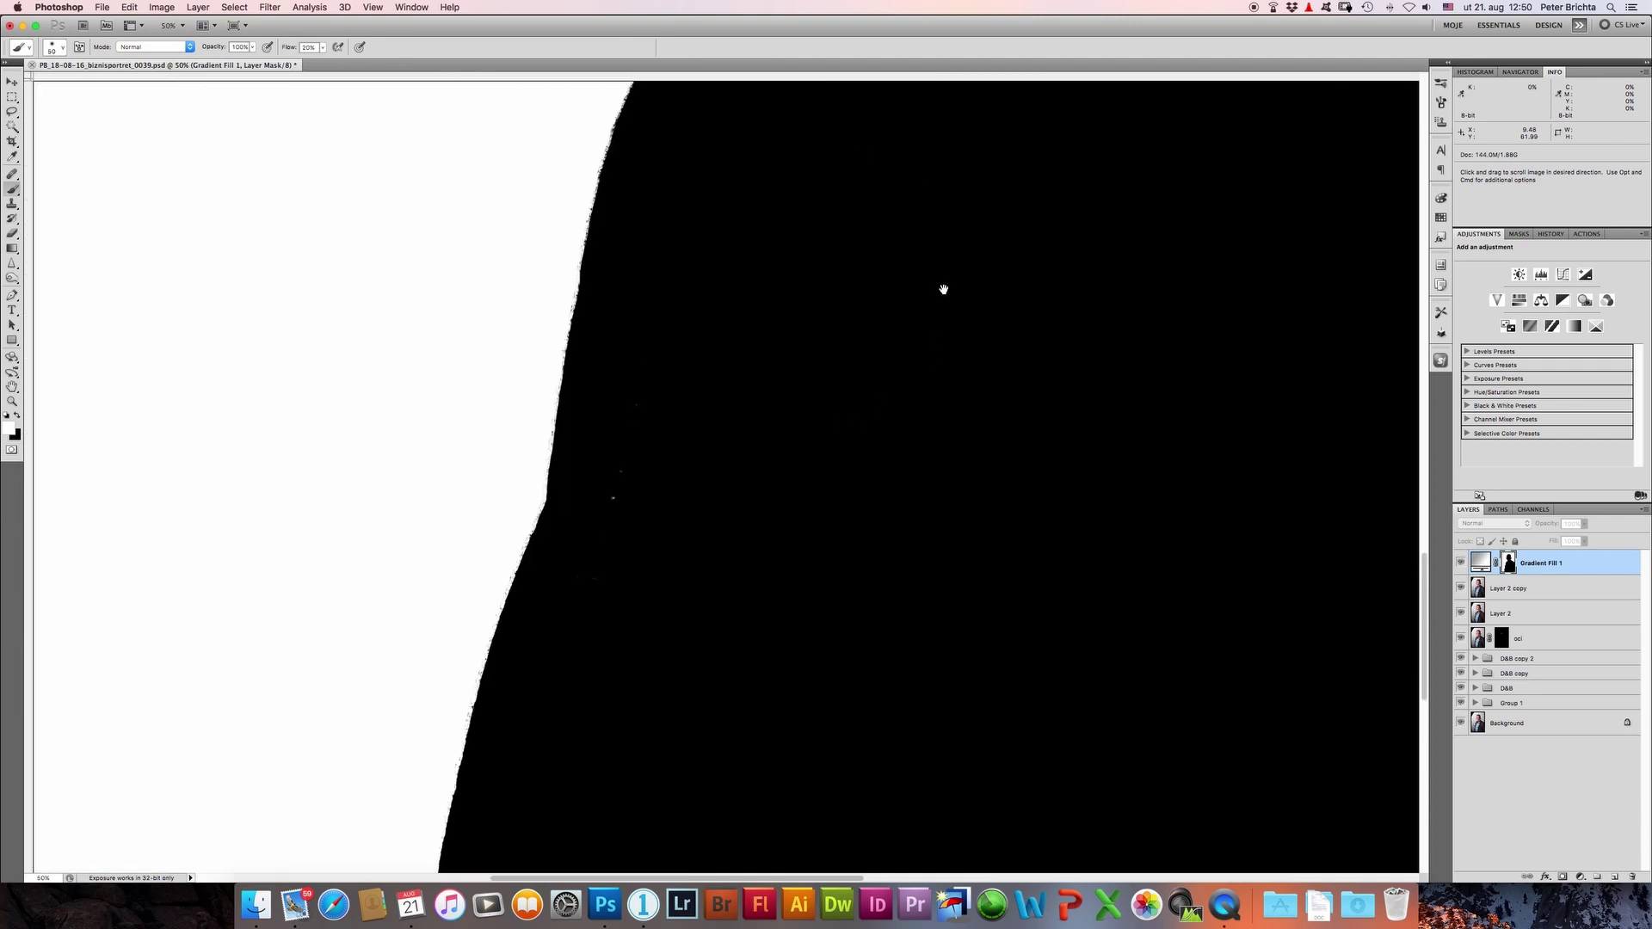
{"action": "scroll", "coordinate": [848, 405], "scroll_direction": "down", "scroll_amount": 5}
{"action": "key", "text": "x"}
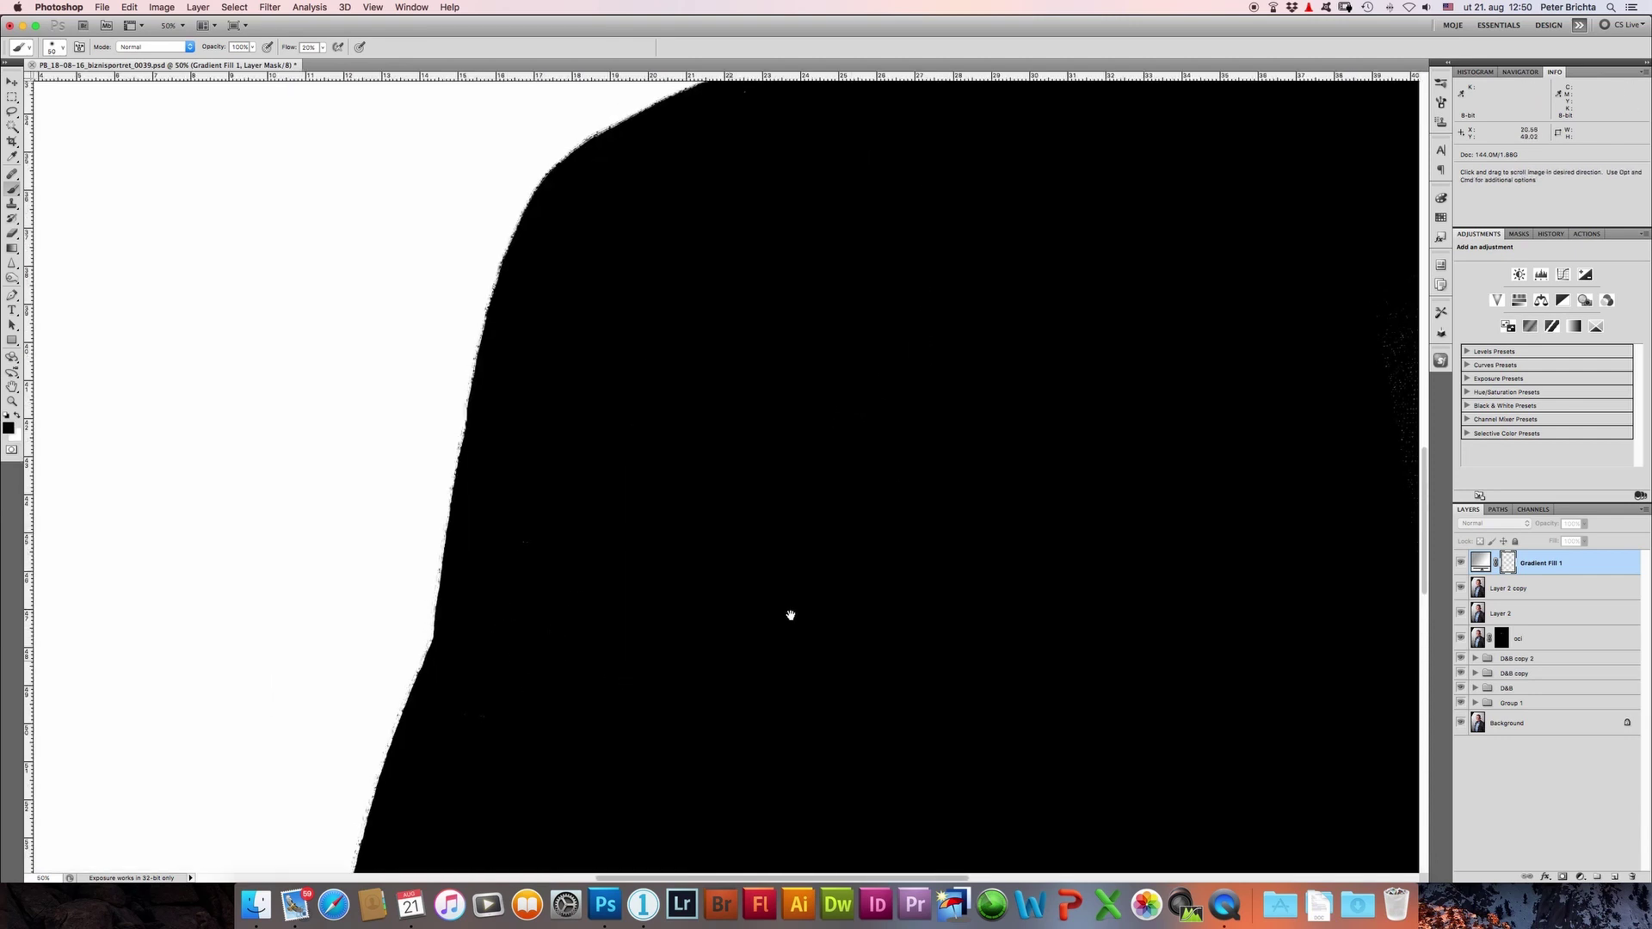
{"action": "left_click_drag", "start_coordinate": [878, 405], "coordinate": [620, 557]}
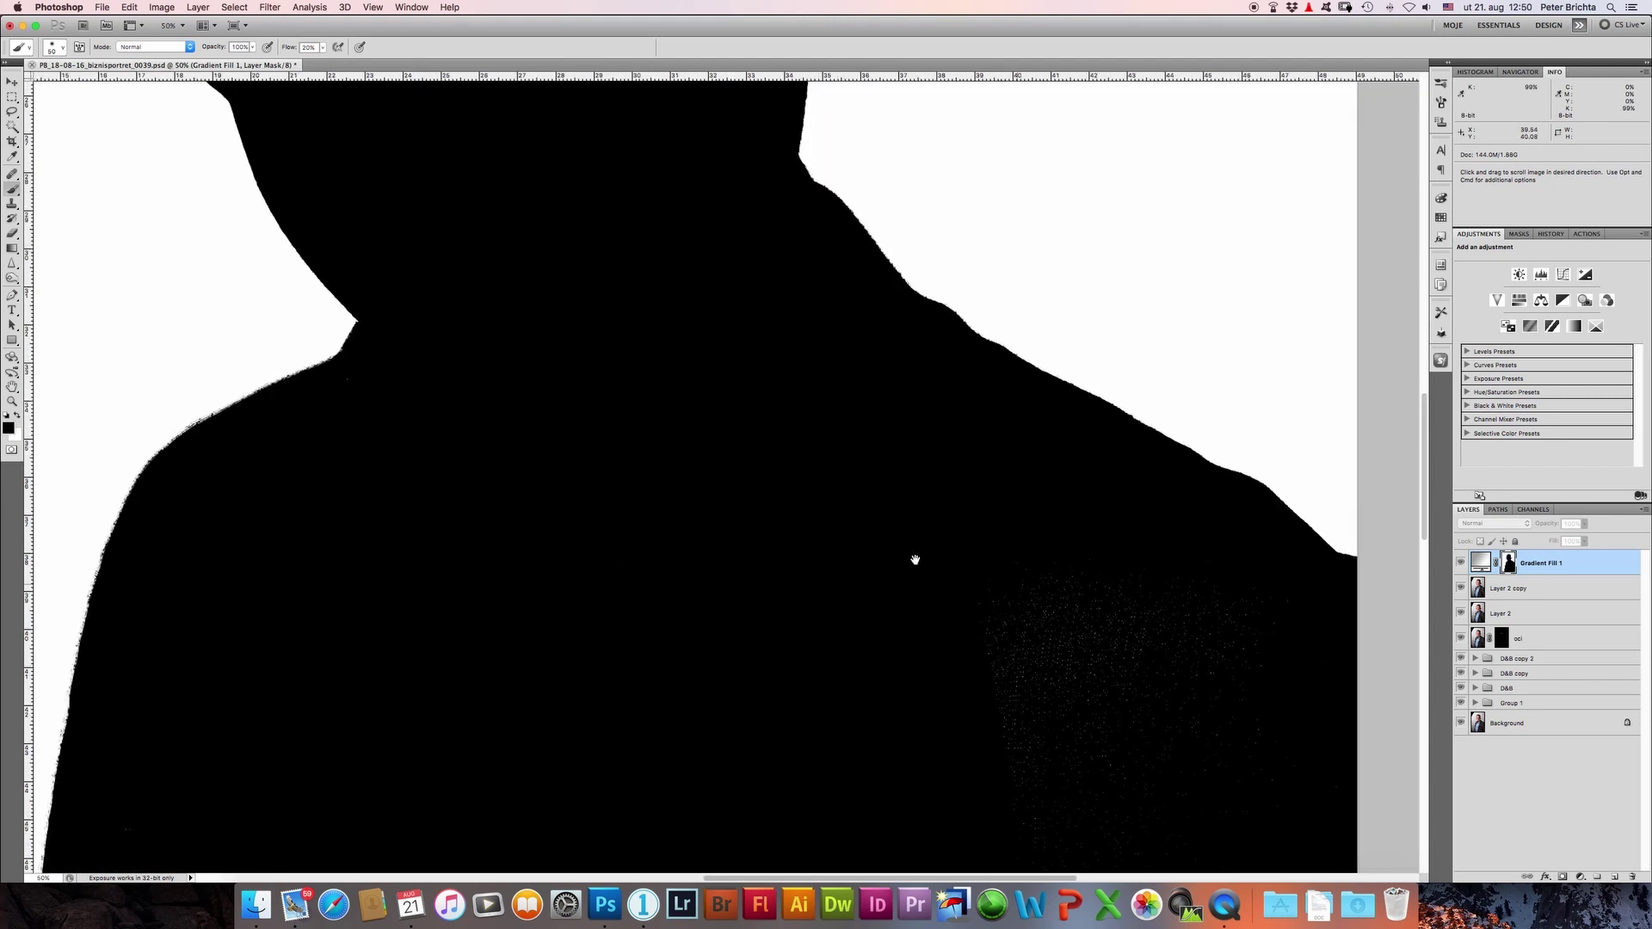
{"action": "left_click_drag", "start_coordinate": [911, 557], "coordinate": [778, 424]}
{"action": "key", "text": "bracketright"}
{"action": "key", "text": "bracketright"}
{"action": "key", "text": "bracketright"}
{"action": "key", "text": "bracketright"}
{"action": "key", "text": "bracketright"}
{"action": "key", "text": "bracketright"}
{"action": "key", "text": "bracketright"}
{"action": "key", "text": "bracketright"}
{"action": "key", "text": "bracketright"}
{"action": "mouse_move", "coordinate": [931, 584]}
{"action": "left_mouse_down"}
{"action": "mouse_move", "coordinate": [922, 416]}
{"action": "mouse_move", "coordinate": [812, 276]}
{"action": "mouse_move", "coordinate": [992, 579]}
{"action": "mouse_move", "coordinate": [722, 382]}
{"action": "mouse_move", "coordinate": [849, 682]}
{"action": "mouse_move", "coordinate": [608, 210]}
{"action": "mouse_move", "coordinate": [542, 184]}
{"action": "mouse_move", "coordinate": [782, 502]}
{"action": "left_mouse_up"}
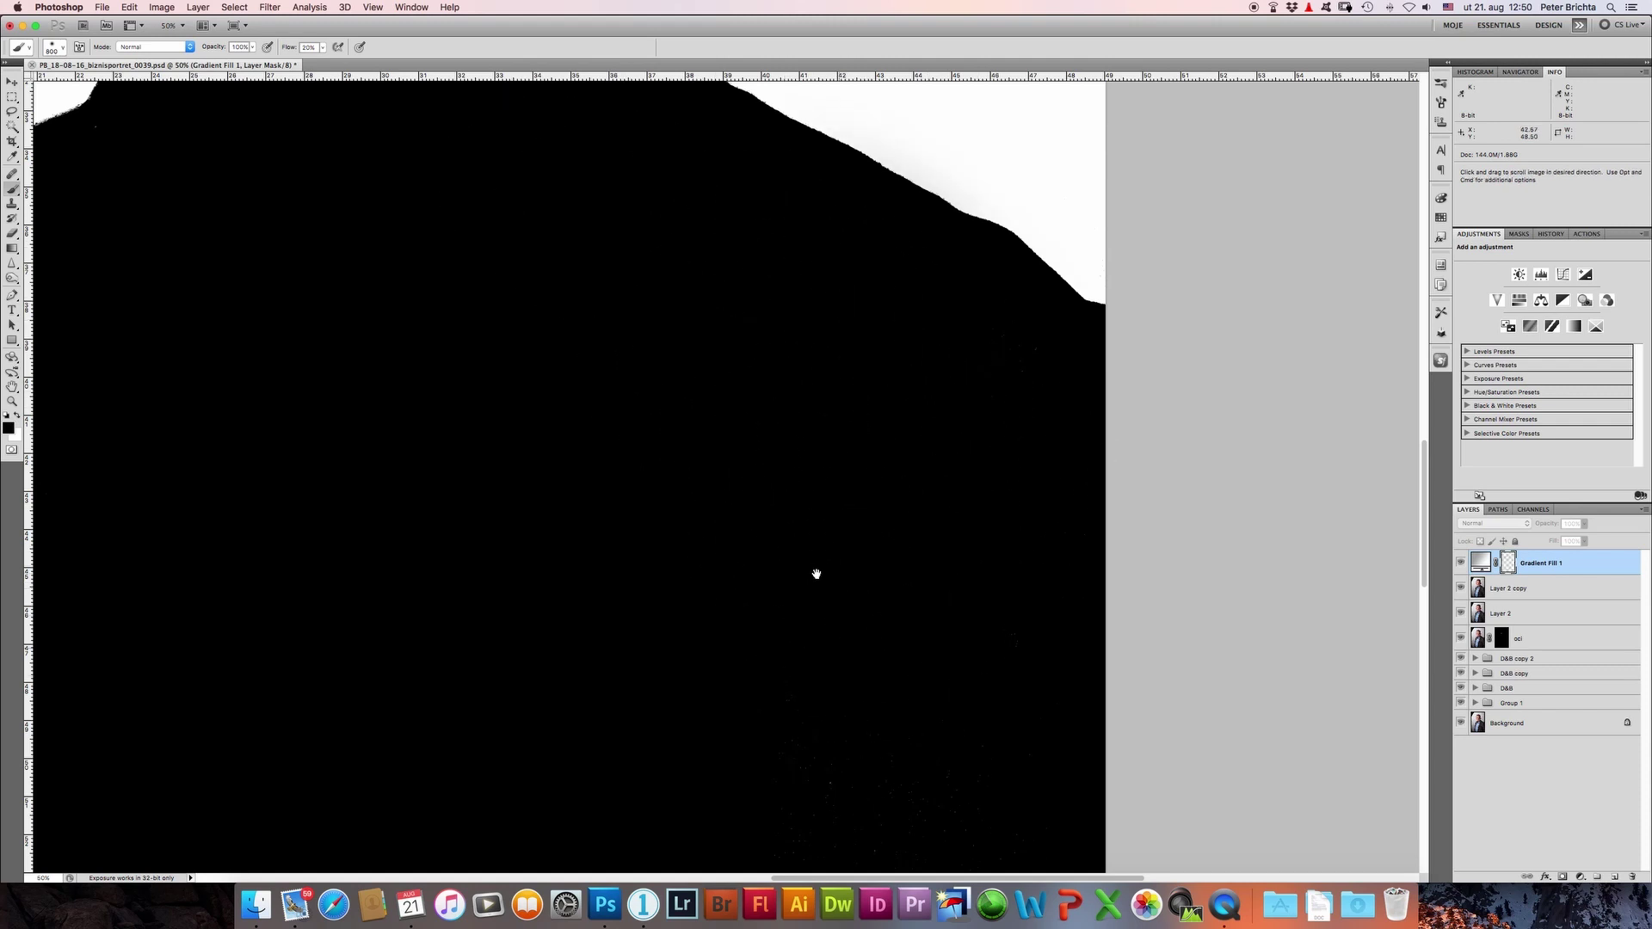
{"action": "scroll", "coordinate": [760, 329], "scroll_direction": "down", "scroll_amount": 5}
{"action": "scroll", "coordinate": [761, 329], "scroll_direction": "right", "scroll_amount": 2}
{"action": "key", "text": "super+minus"}
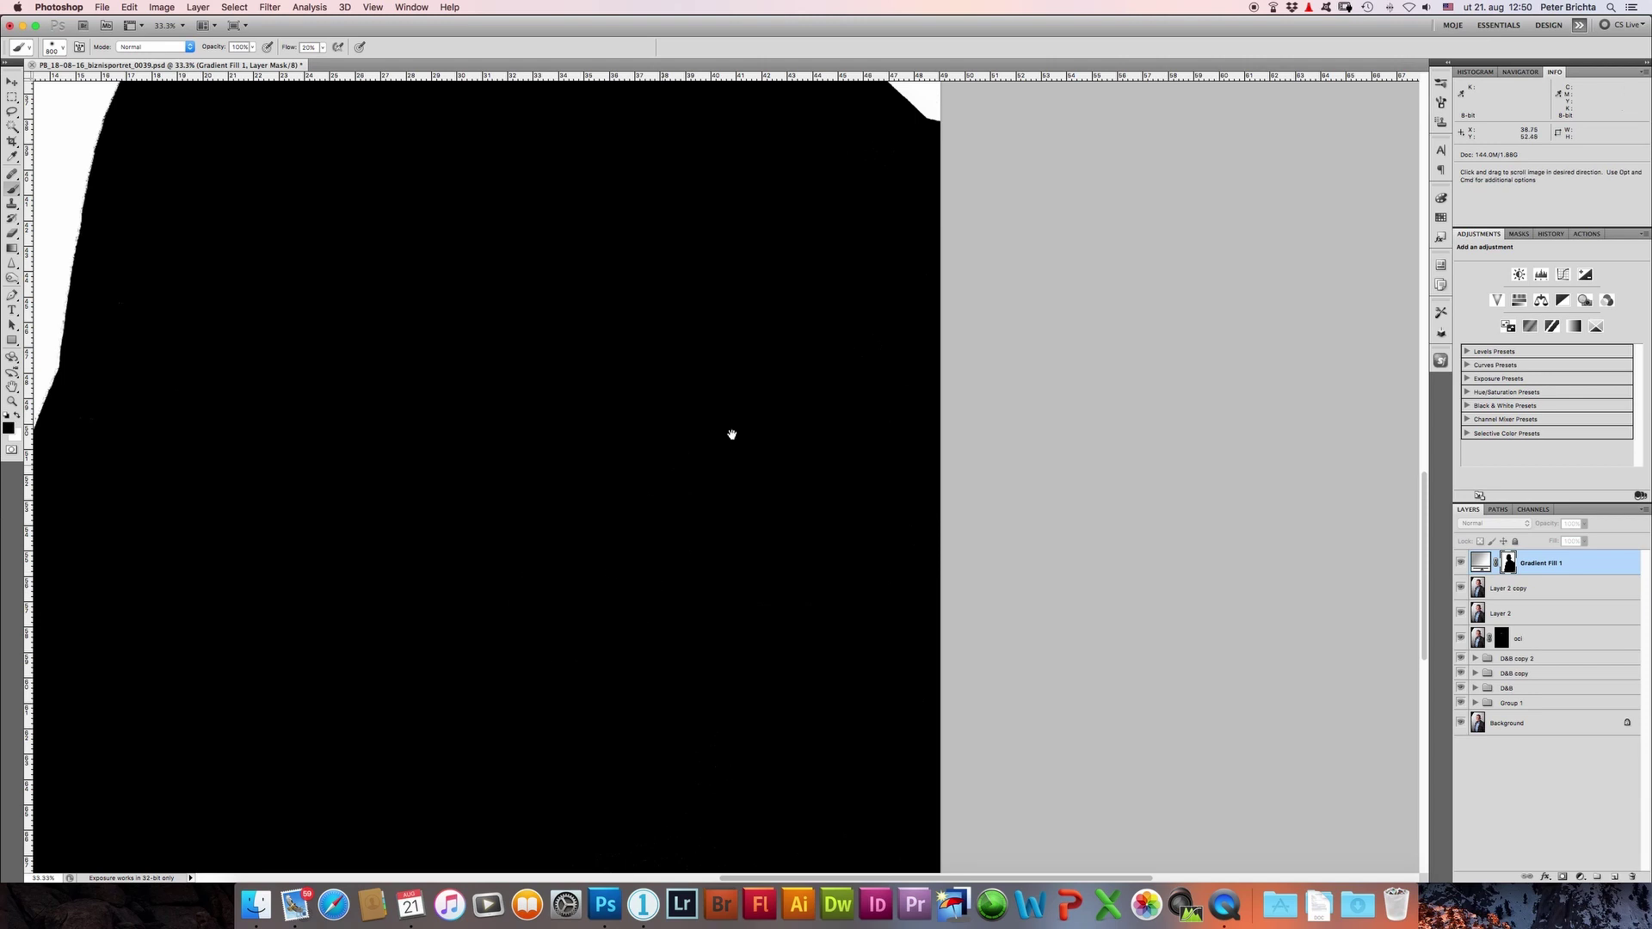
{"action": "scroll", "coordinate": [748, 422], "scroll_direction": "down", "scroll_amount": 4}
{"action": "scroll", "coordinate": [749, 422], "scroll_direction": "left", "scroll_amount": 4}
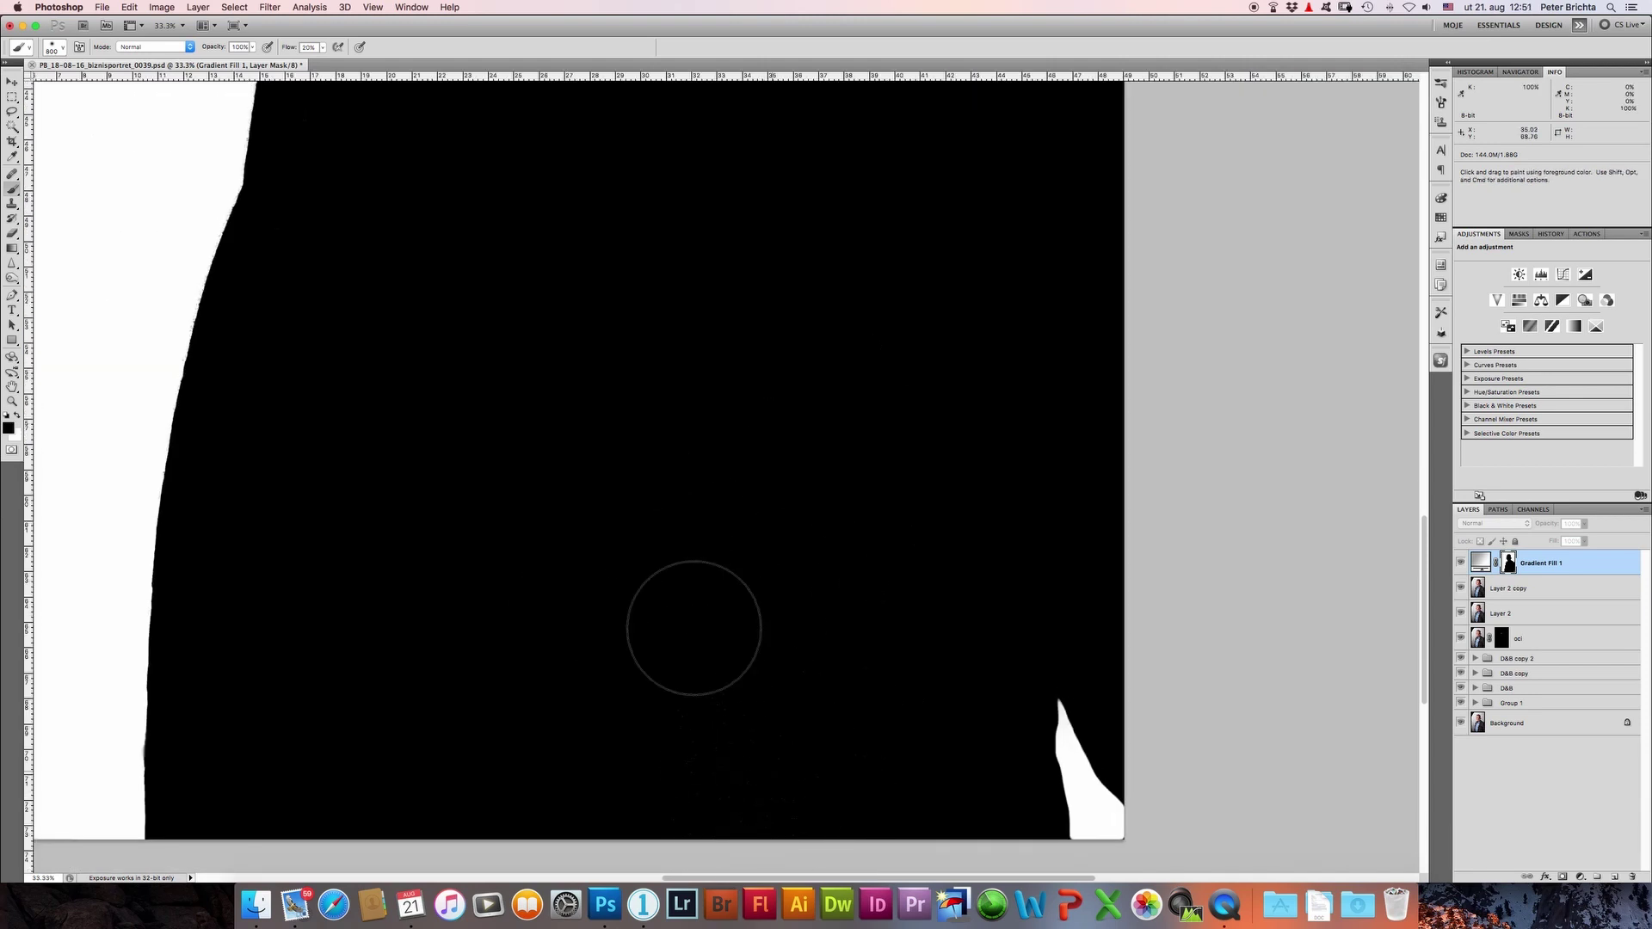
{"action": "scroll", "coordinate": [714, 393], "scroll_direction": "up", "scroll_amount": 6}
{"action": "scroll", "coordinate": [714, 394], "scroll_direction": "left", "scroll_amount": 1}
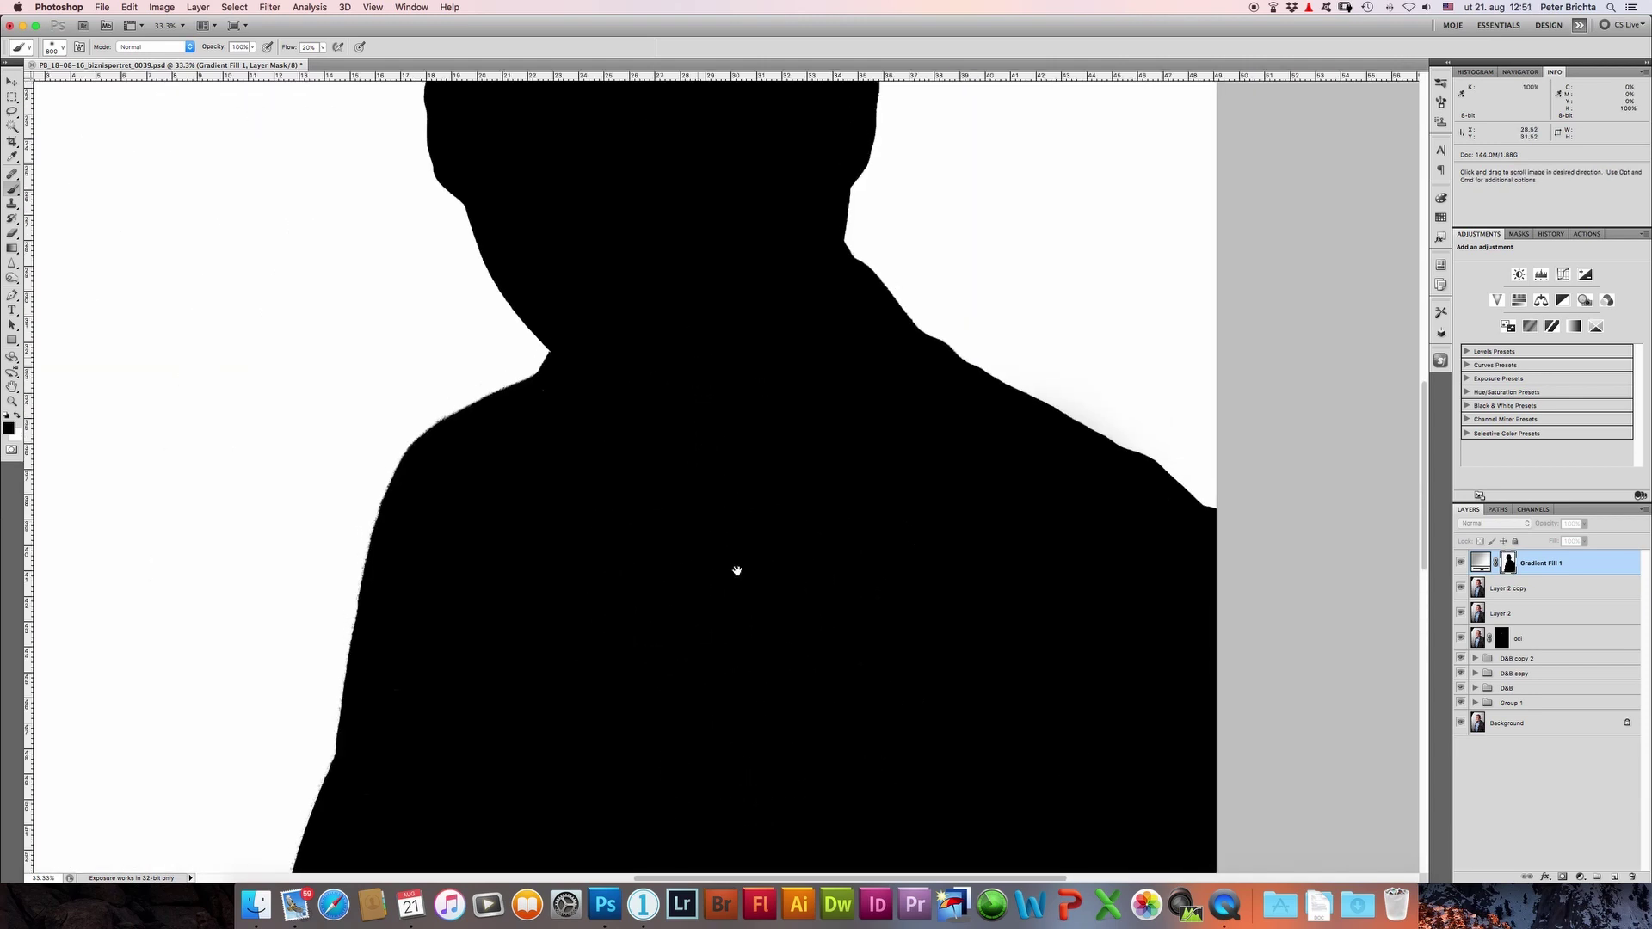
{"action": "scroll", "coordinate": [738, 571], "scroll_direction": "up", "scroll_amount": 5}
{"action": "scroll", "coordinate": [739, 571], "scroll_direction": "left", "scroll_amount": 1}
{"action": "scroll", "coordinate": [763, 741], "scroll_direction": "up", "scroll_amount": 2}
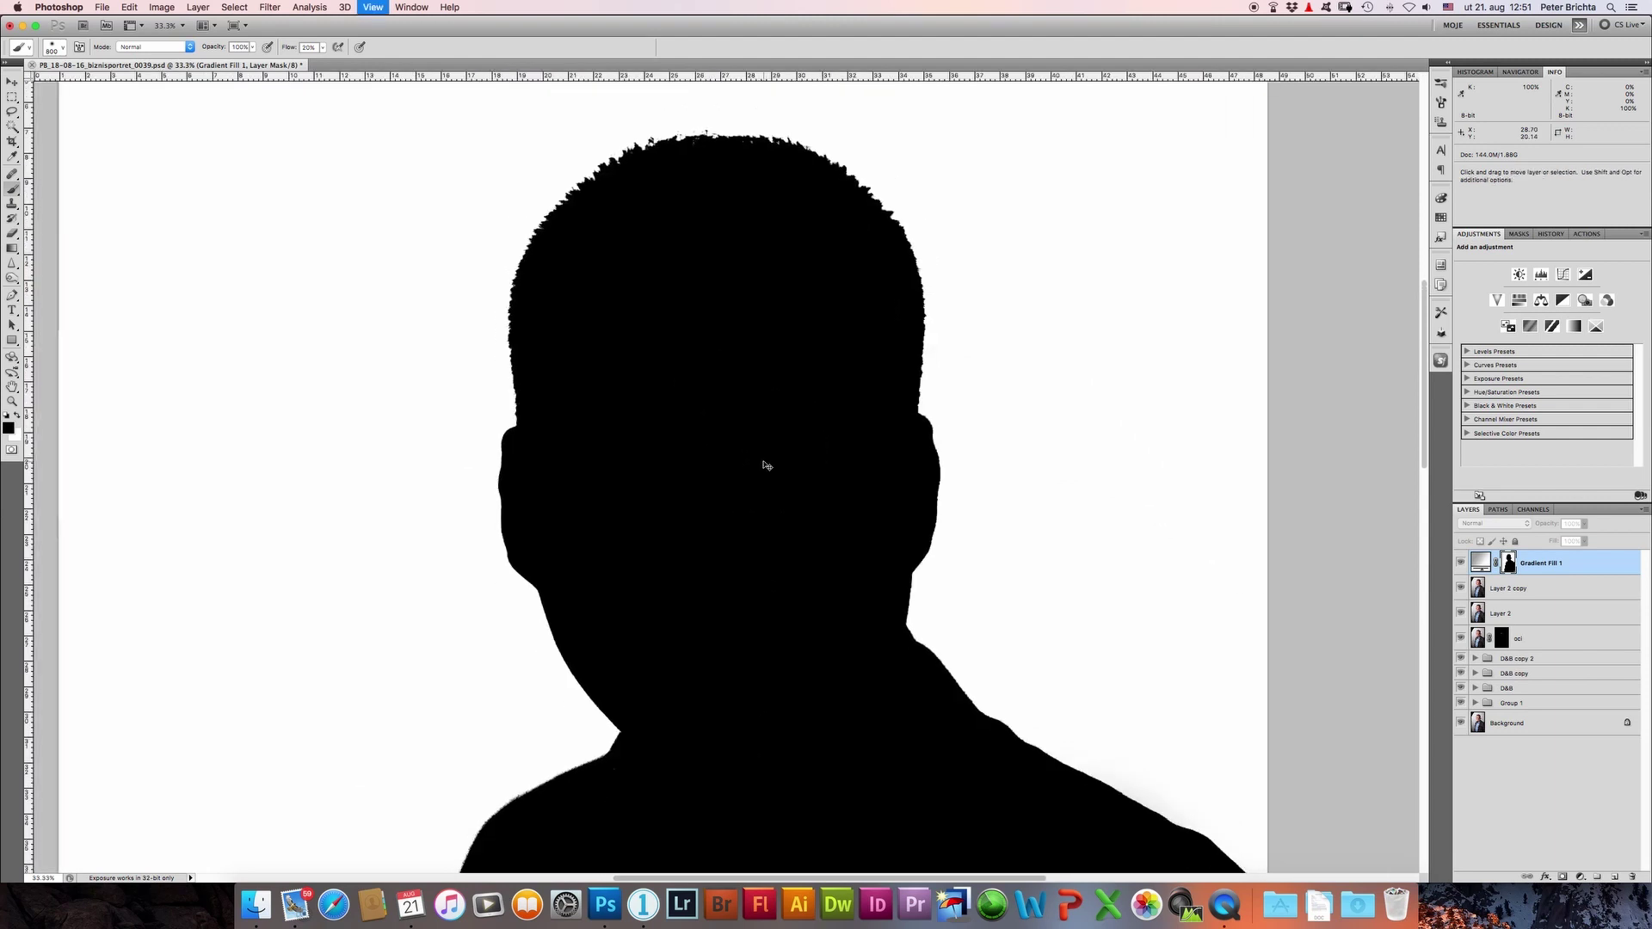
{"action": "key", "text": "super+0"}
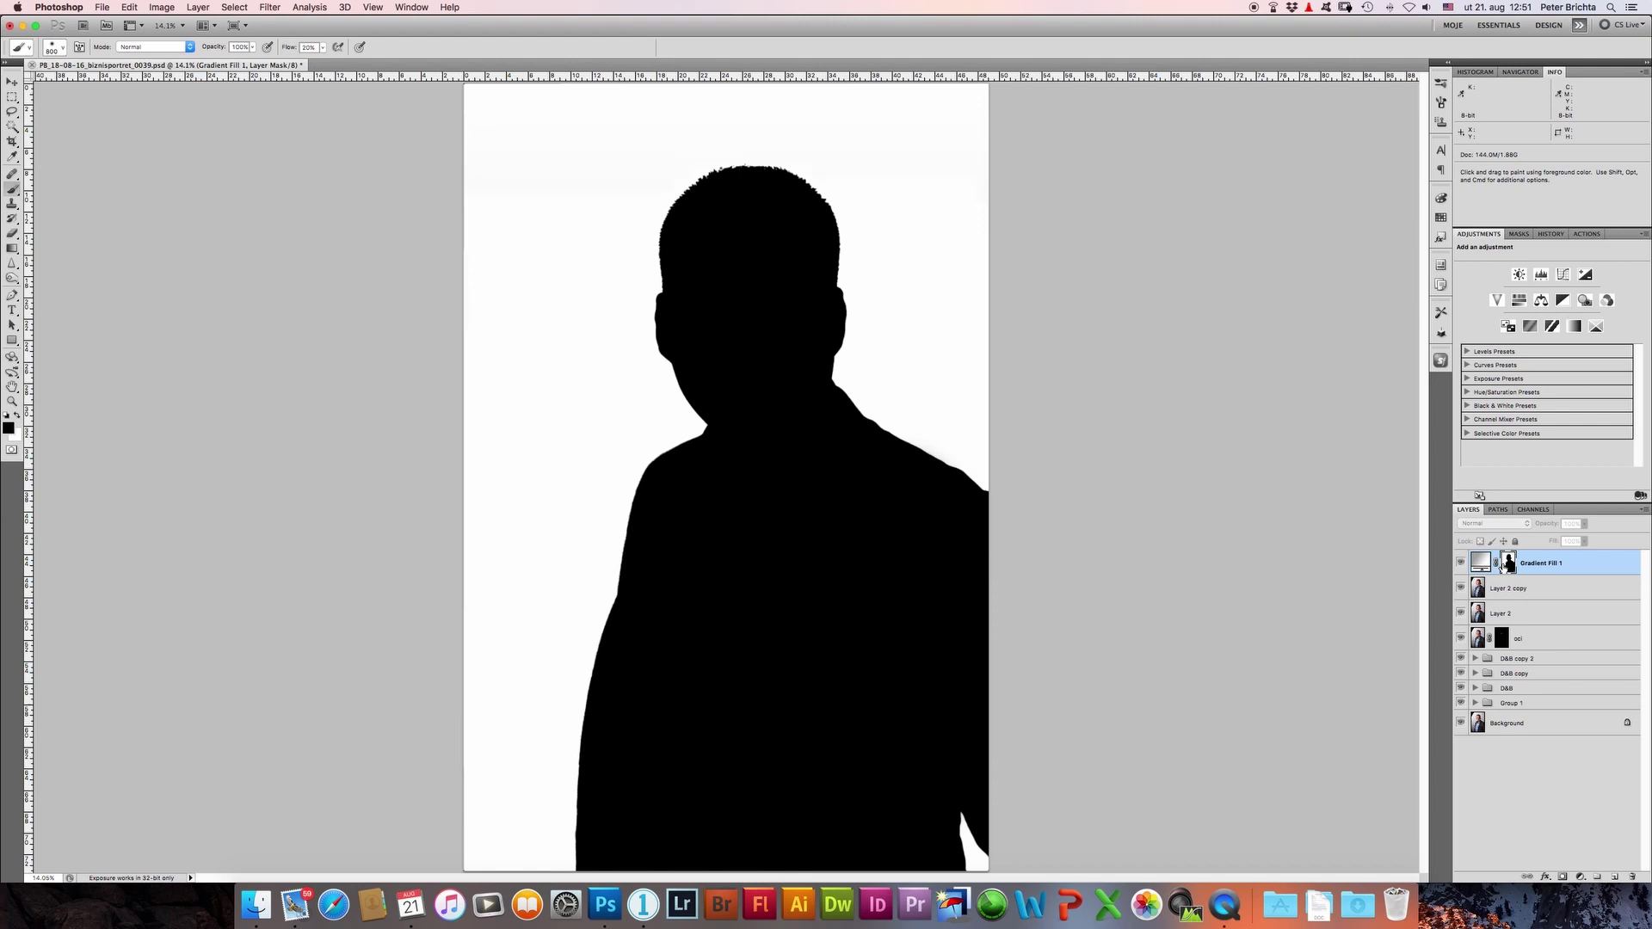
{"action": "left_click", "coordinate": [1502, 567], "text": "alt"}
{"action": "left_click", "coordinate": [1461, 562]}
{"action": "left_click", "coordinate": [1460, 564]}
{"action": "left_click", "coordinate": [1461, 564]}
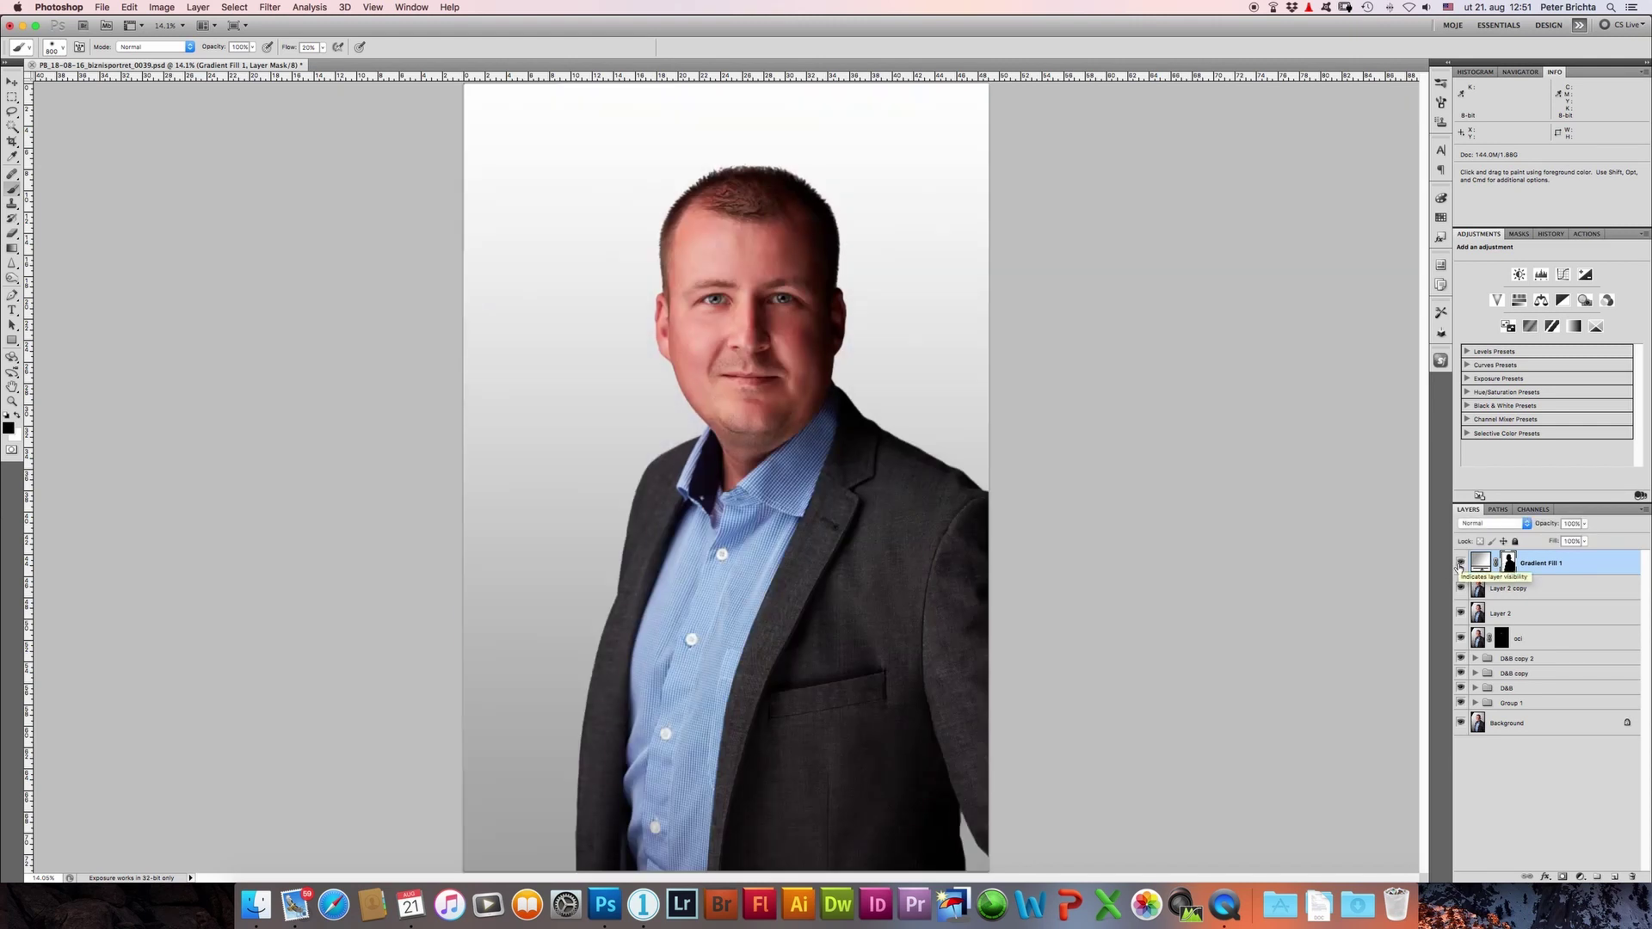
{"action": "left_click", "coordinate": [1460, 563]}
{"action": "left_click", "coordinate": [1460, 563]}
{"action": "left_click", "coordinate": [1460, 564]}
Step: Open the backdrop gradient editor and set the left stop to black
{"action": "double_click", "coordinate": [1480, 563]}
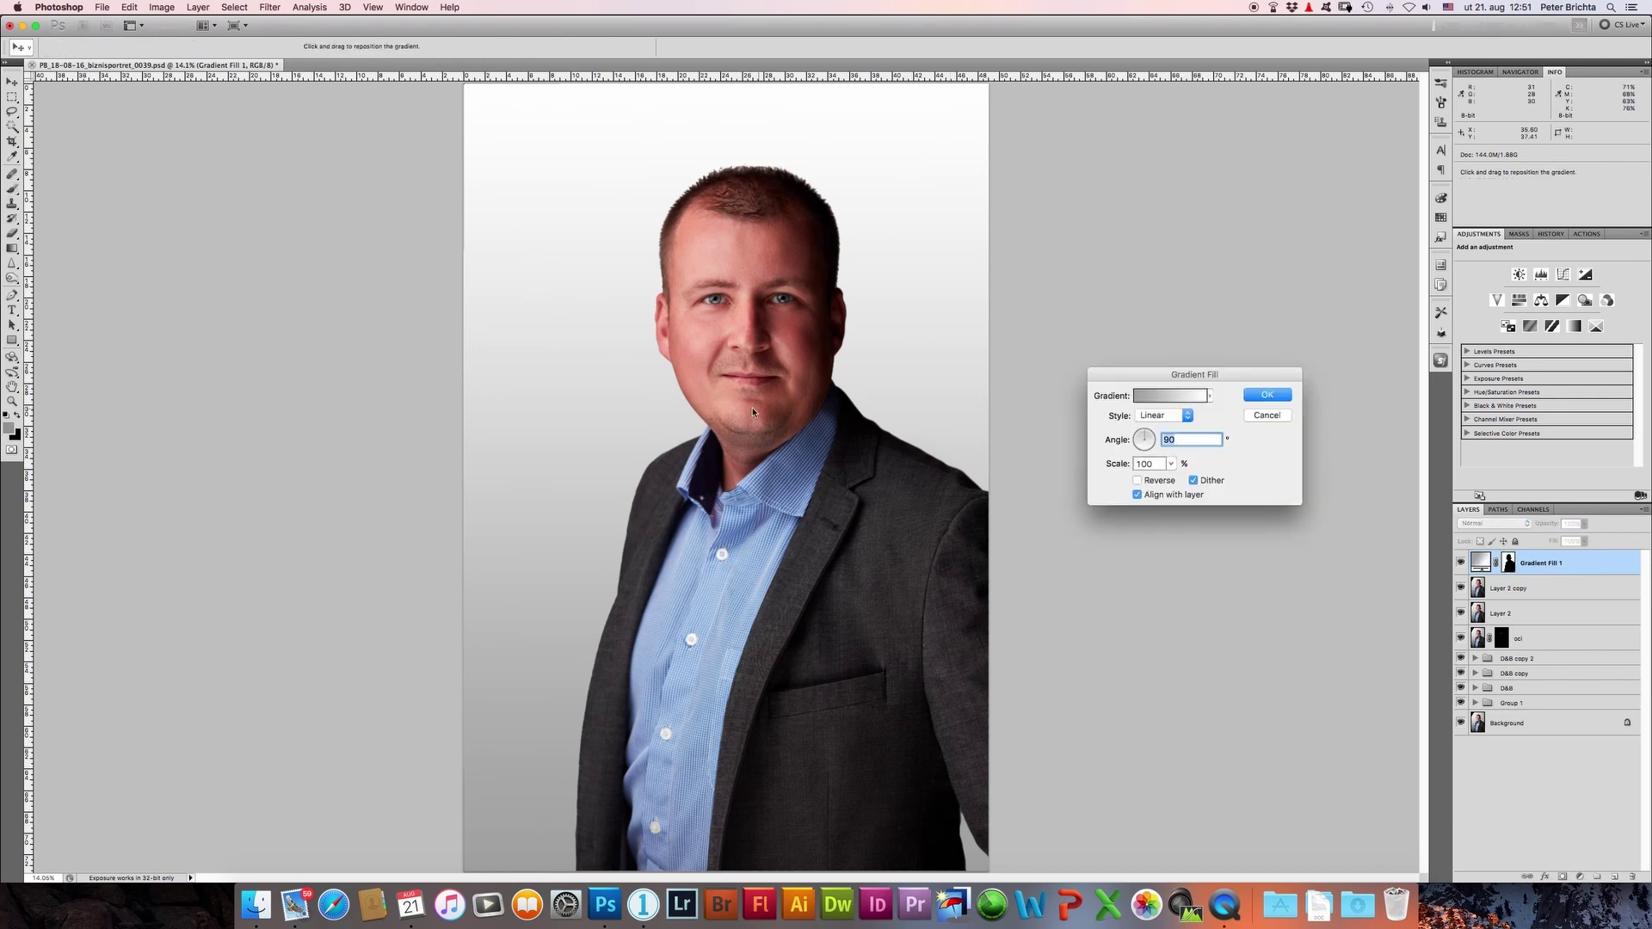
{"action": "left_click", "coordinate": [1171, 396]}
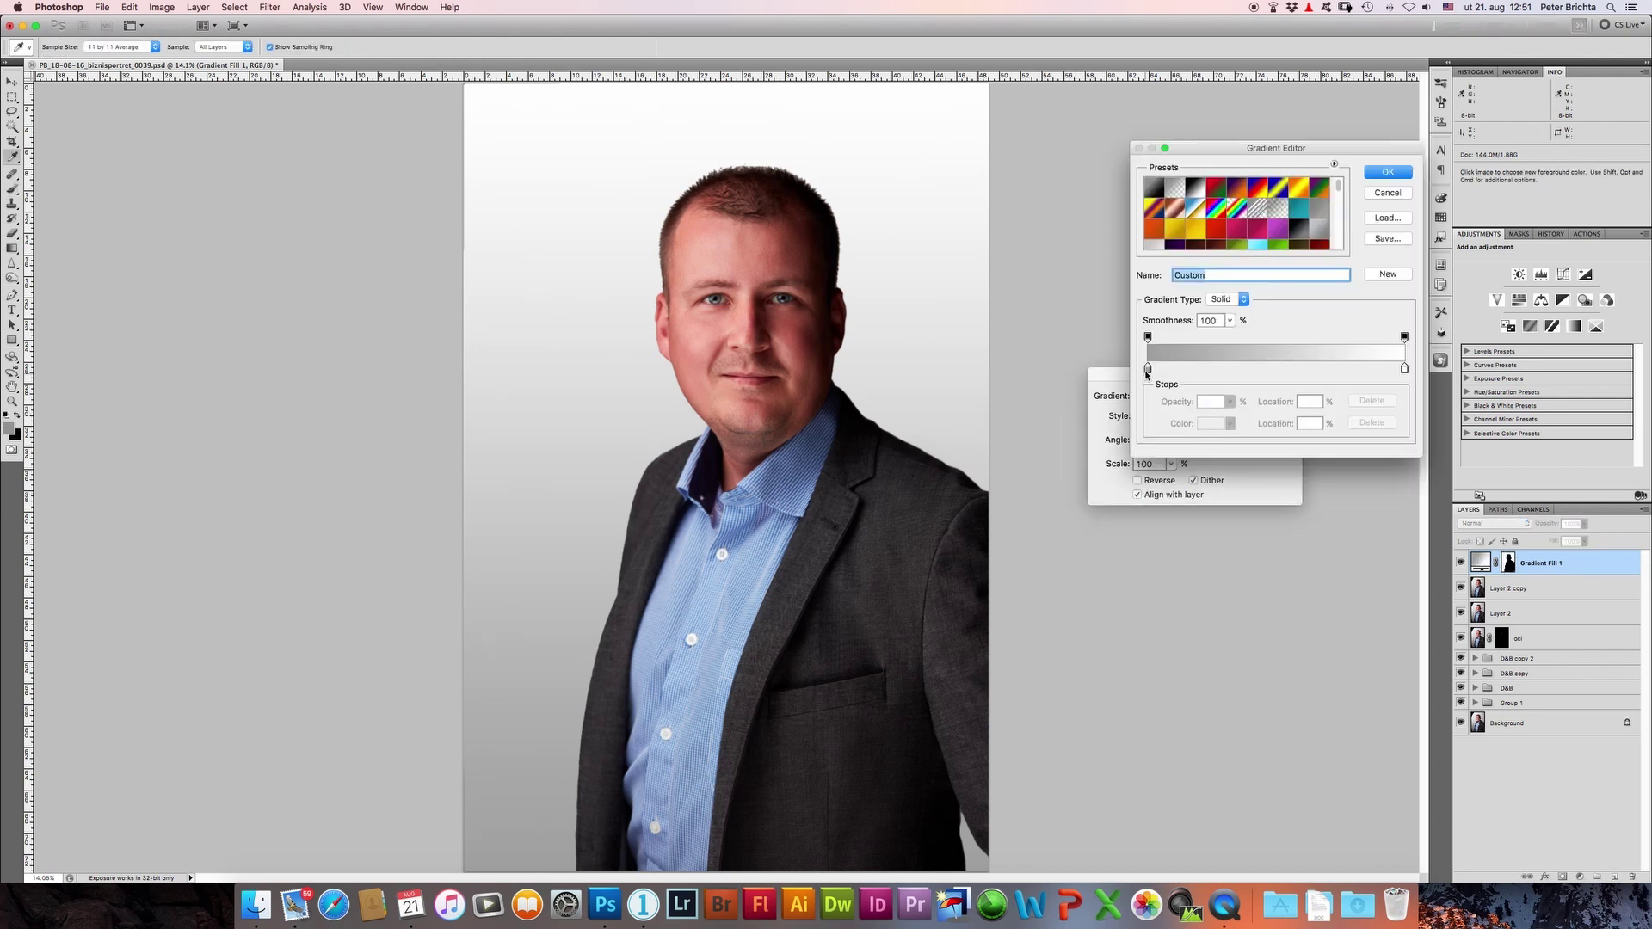
{"action": "left_click", "coordinate": [1147, 370]}
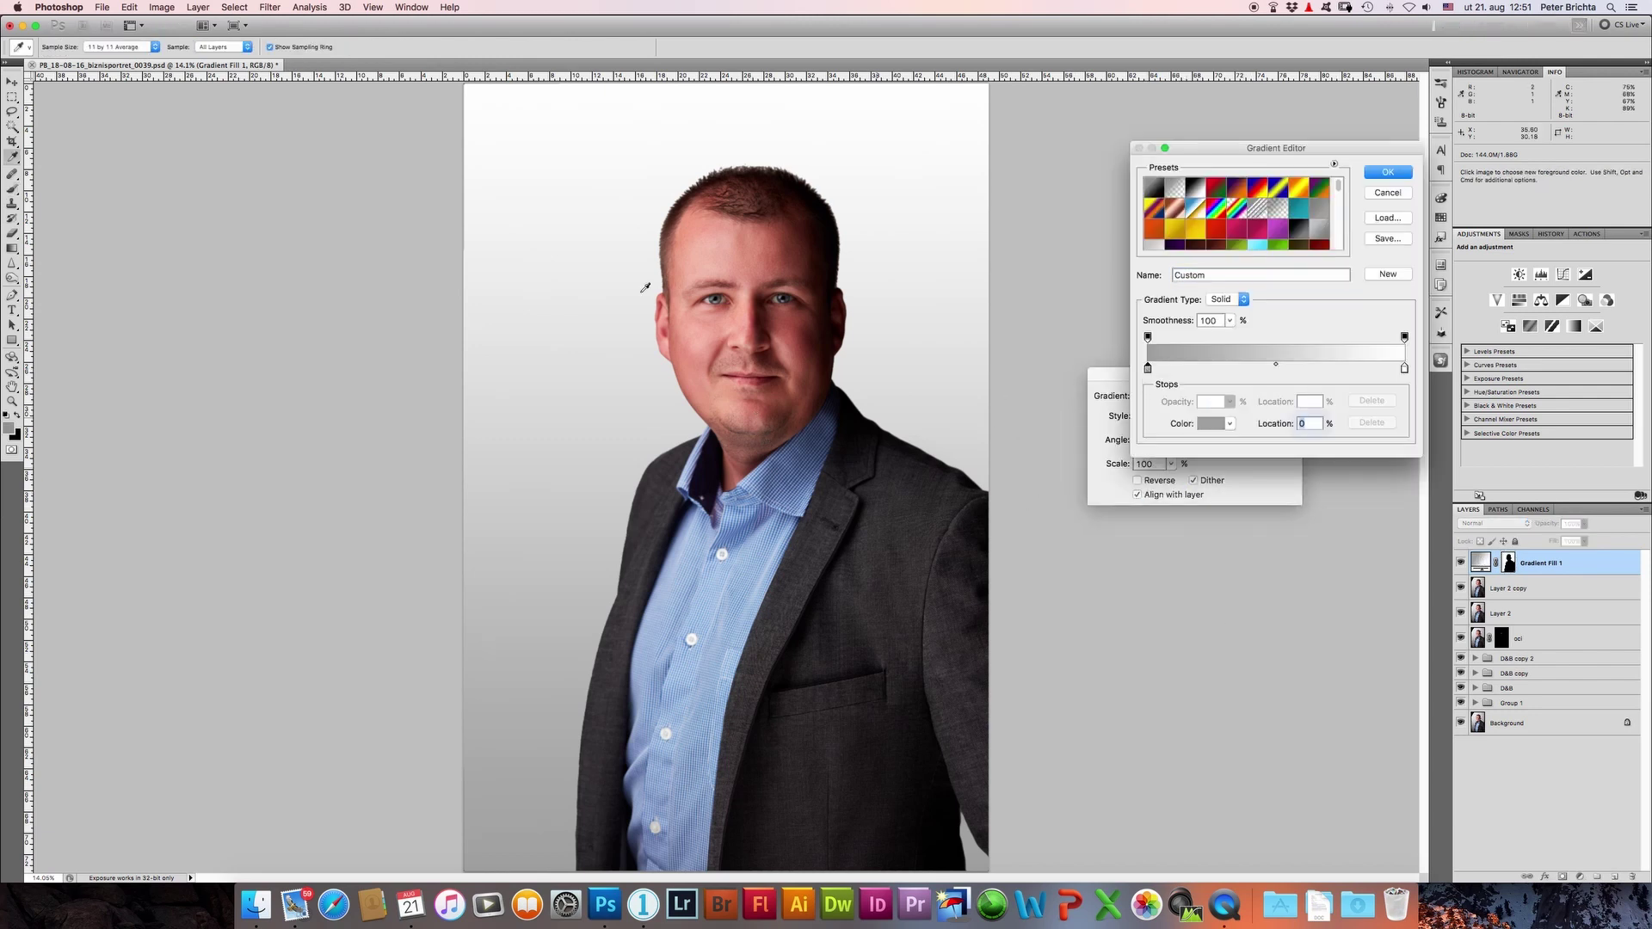
{"action": "double_click", "coordinate": [1147, 370]}
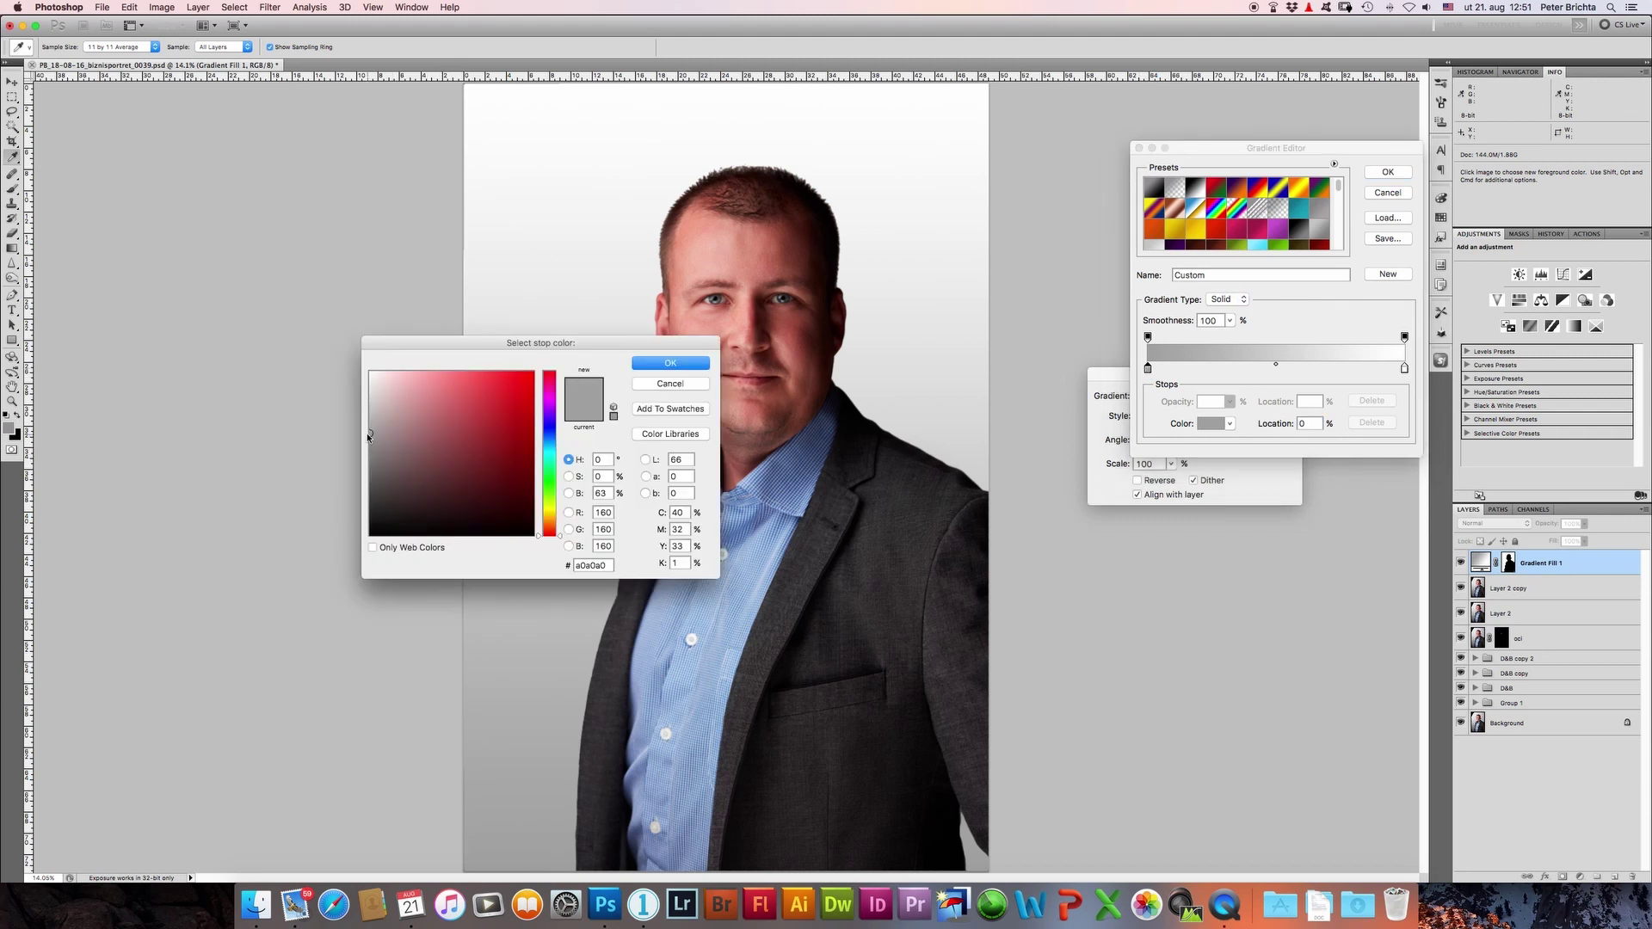
{"action": "left_click_drag", "start_coordinate": [371, 435], "coordinate": [368, 549]}
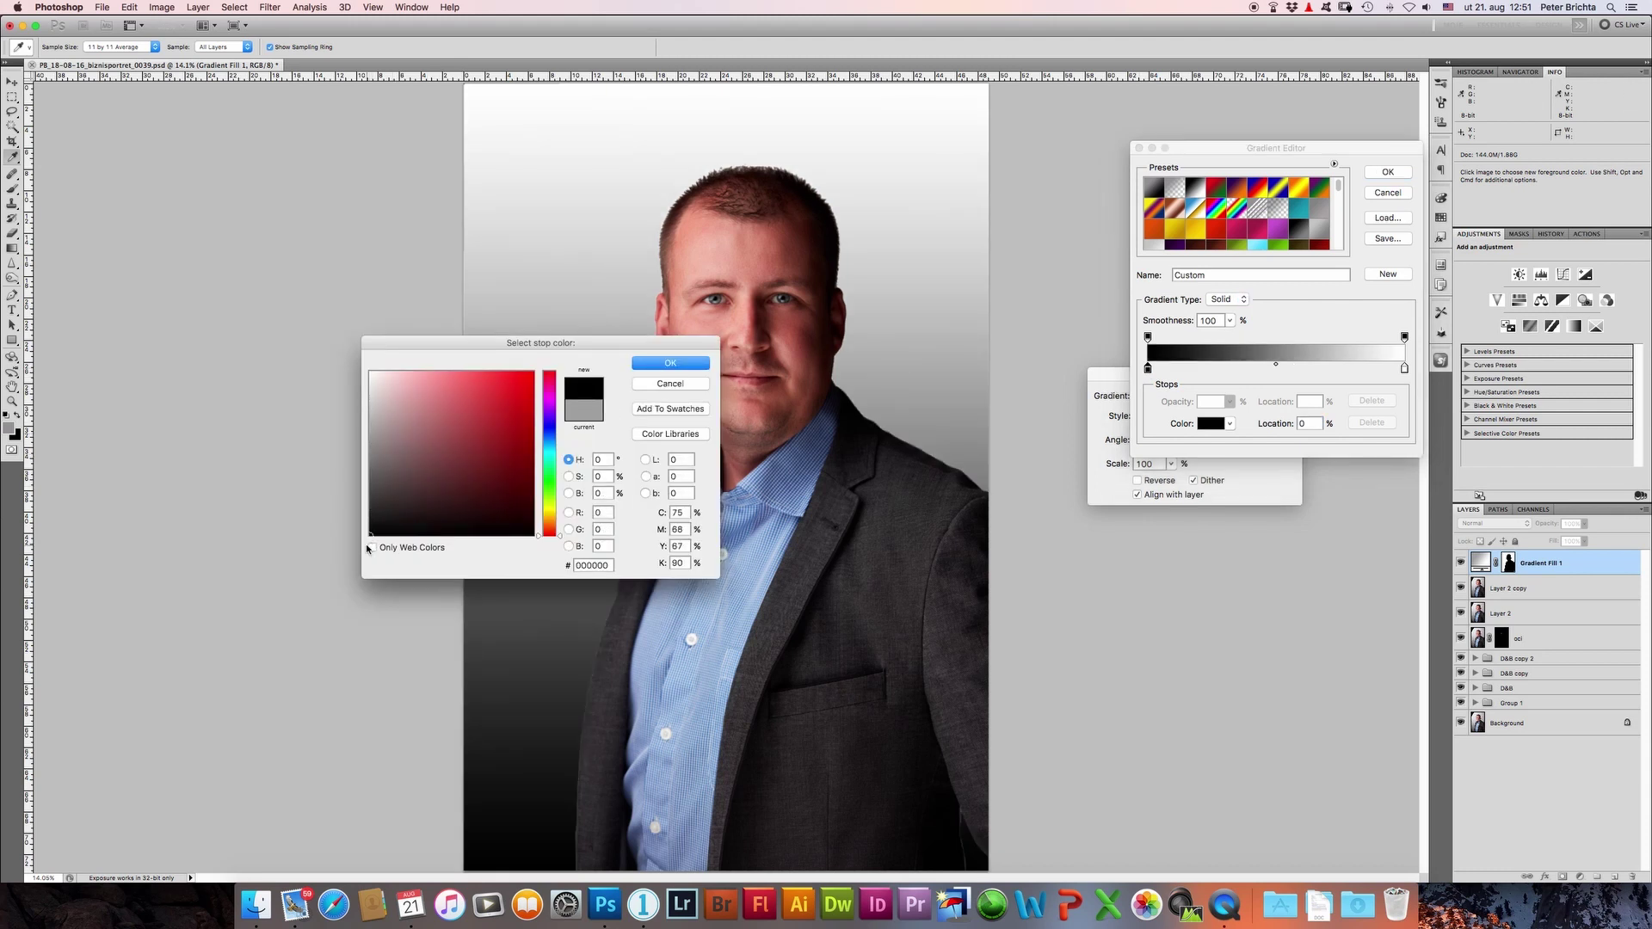
{"action": "left_click", "coordinate": [686, 363]}
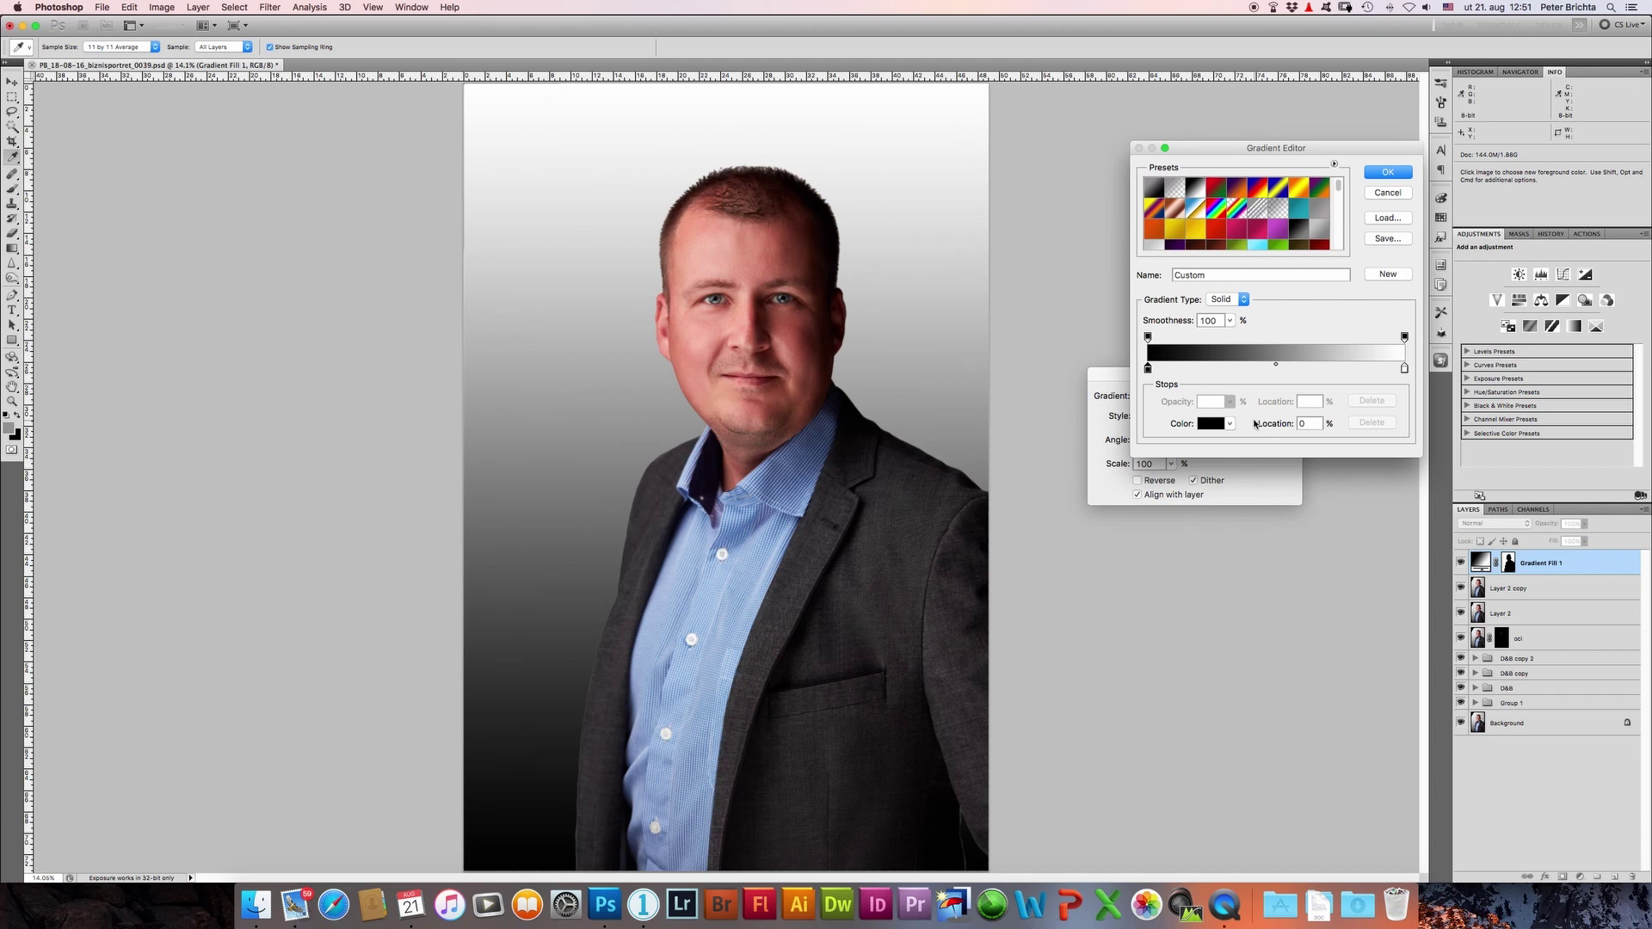
Step: Try white and dark red on the left stop, then settle on neutral grey 7f7f7f
{"action": "double_click", "coordinate": [1148, 368]}
{"action": "left_click_drag", "start_coordinate": [370, 445], "coordinate": [360, 335]}
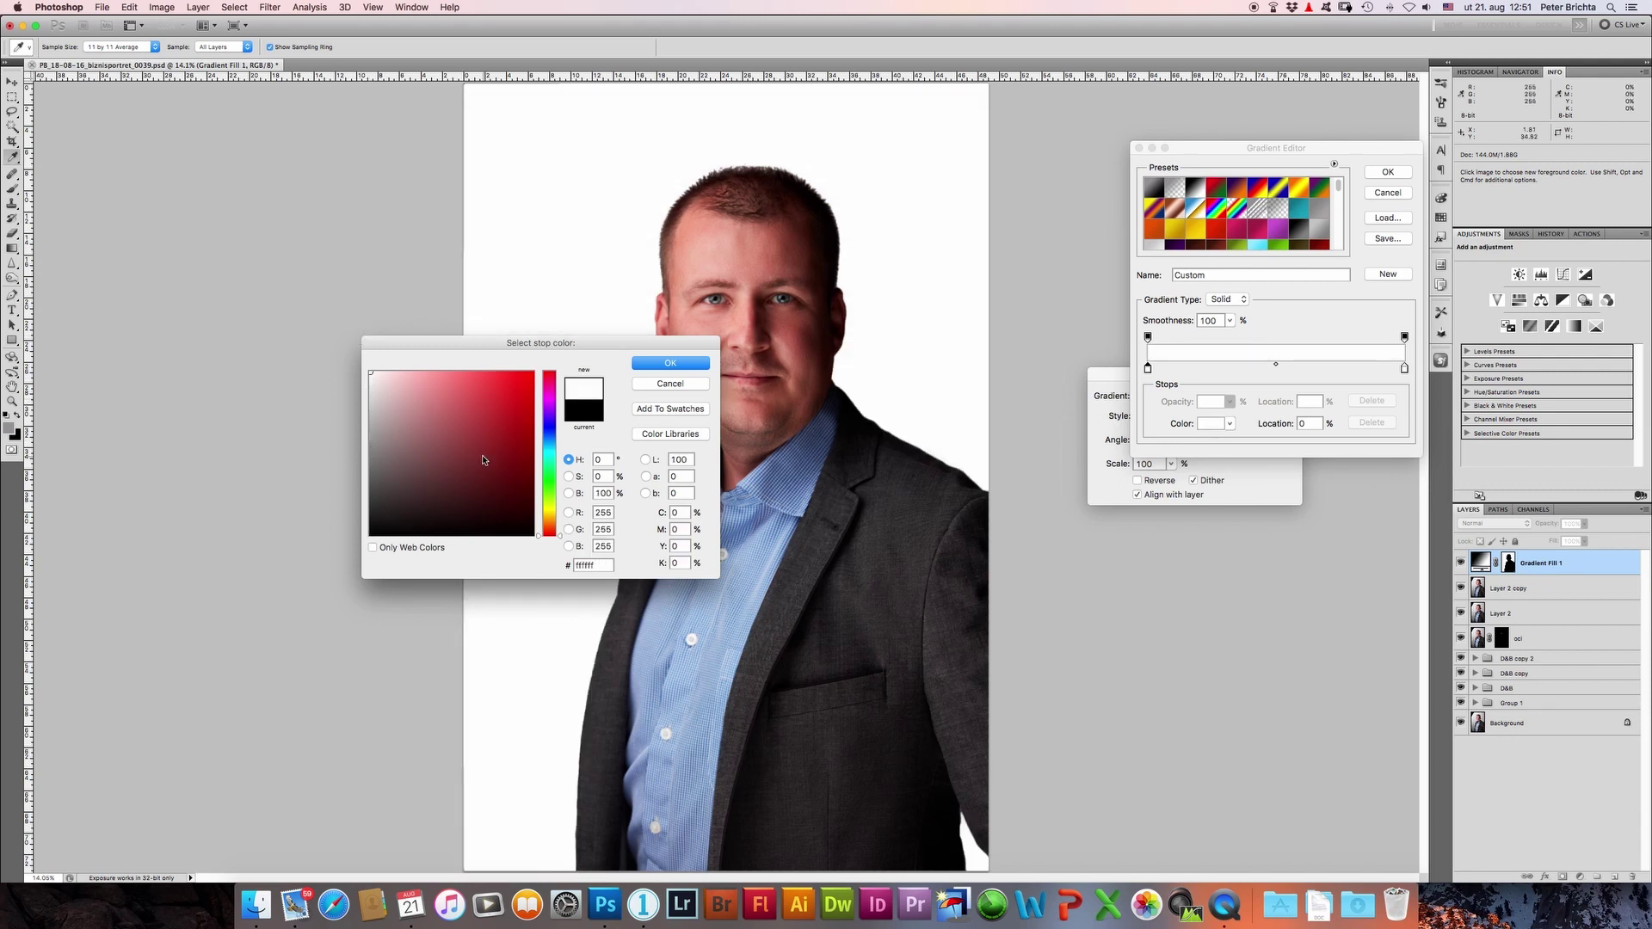
{"action": "left_click", "coordinate": [482, 456]}
{"action": "left_click", "coordinate": [511, 483]}
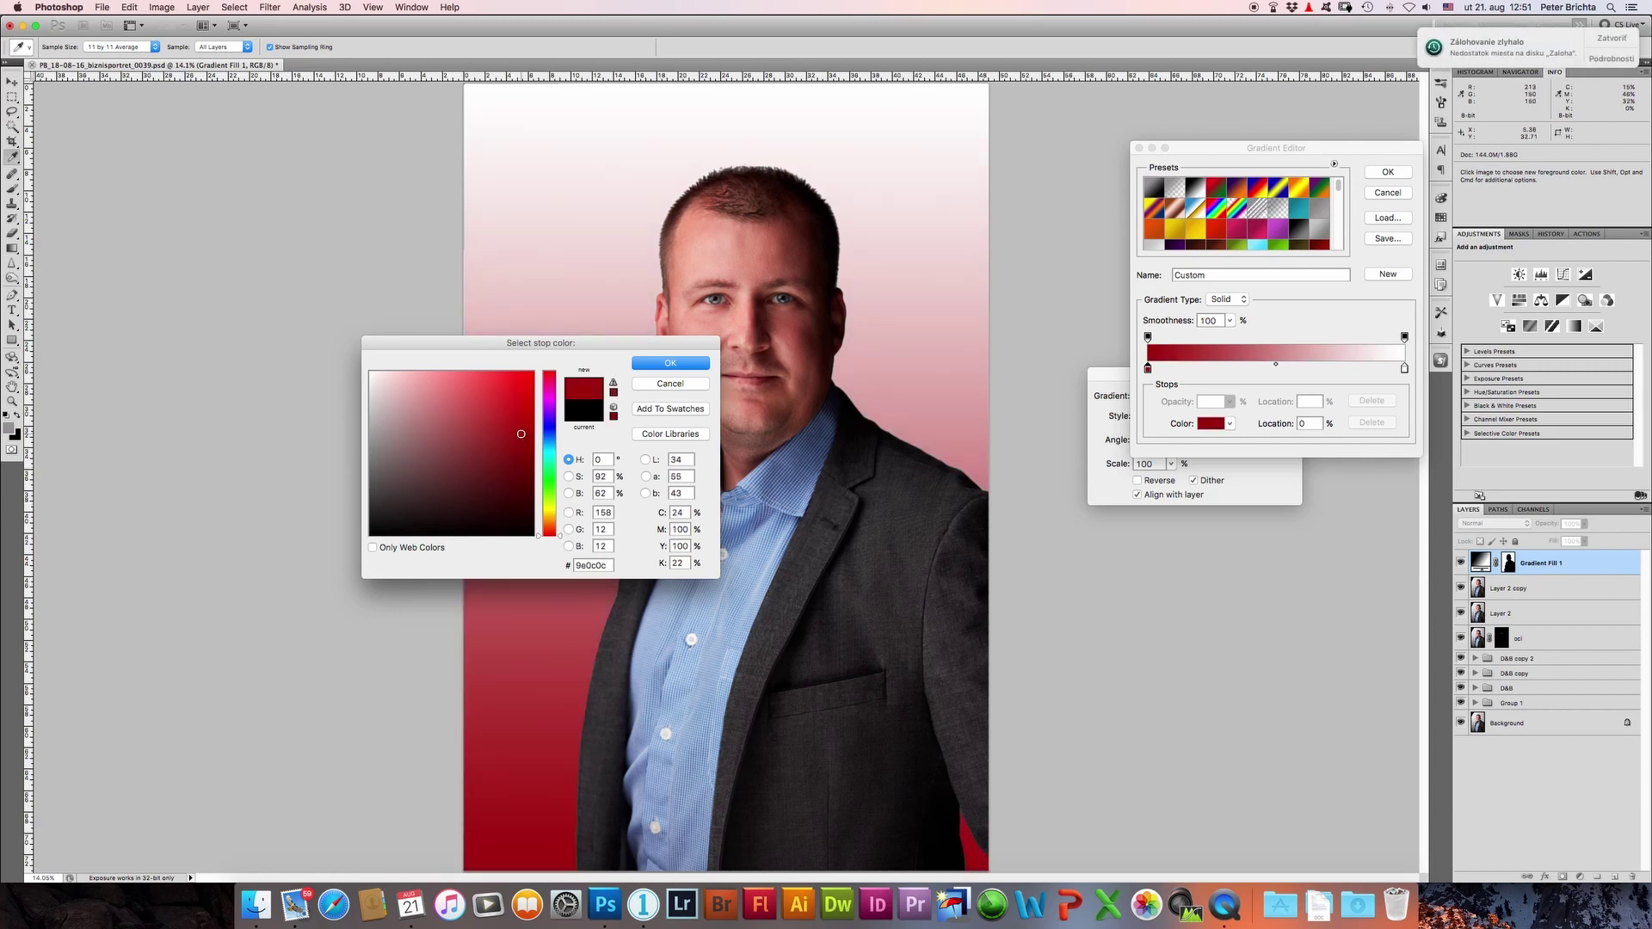
{"action": "mouse_move", "coordinate": [387, 517]}
{"action": "left_mouse_down"}
{"action": "mouse_move", "coordinate": [347, 522]}
{"action": "mouse_move", "coordinate": [318, 445]}
{"action": "left_mouse_up"}
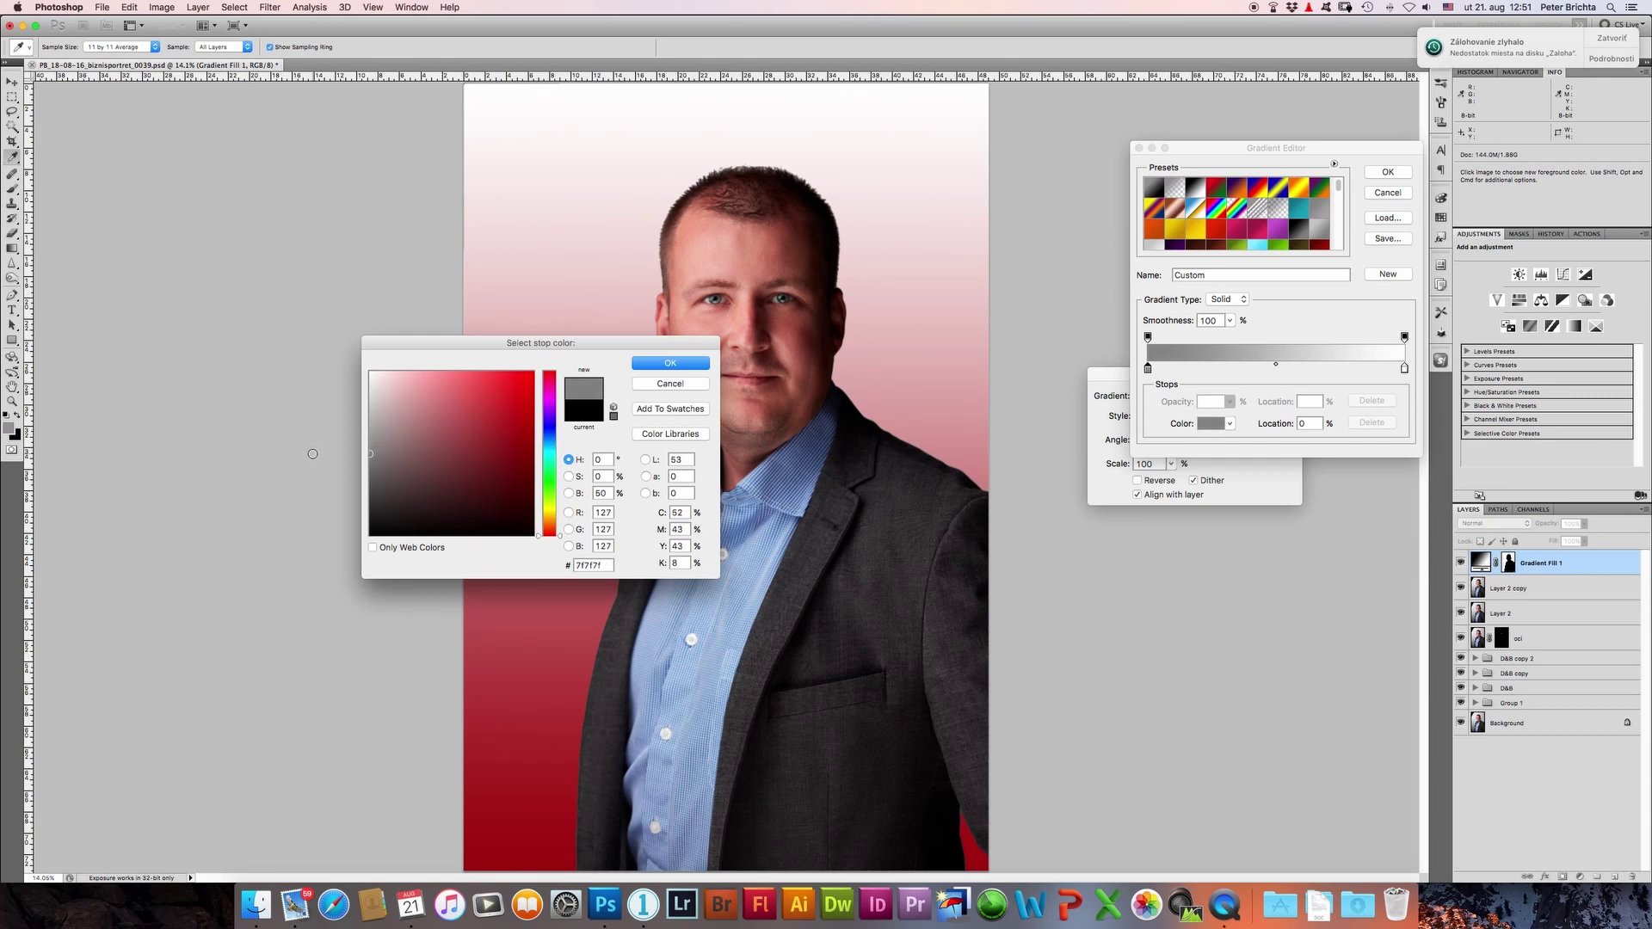
Step: Accept the grey gradient and try Radial and Angle styles, rotated to about 149.53°
{"action": "left_click", "coordinate": [675, 363]}
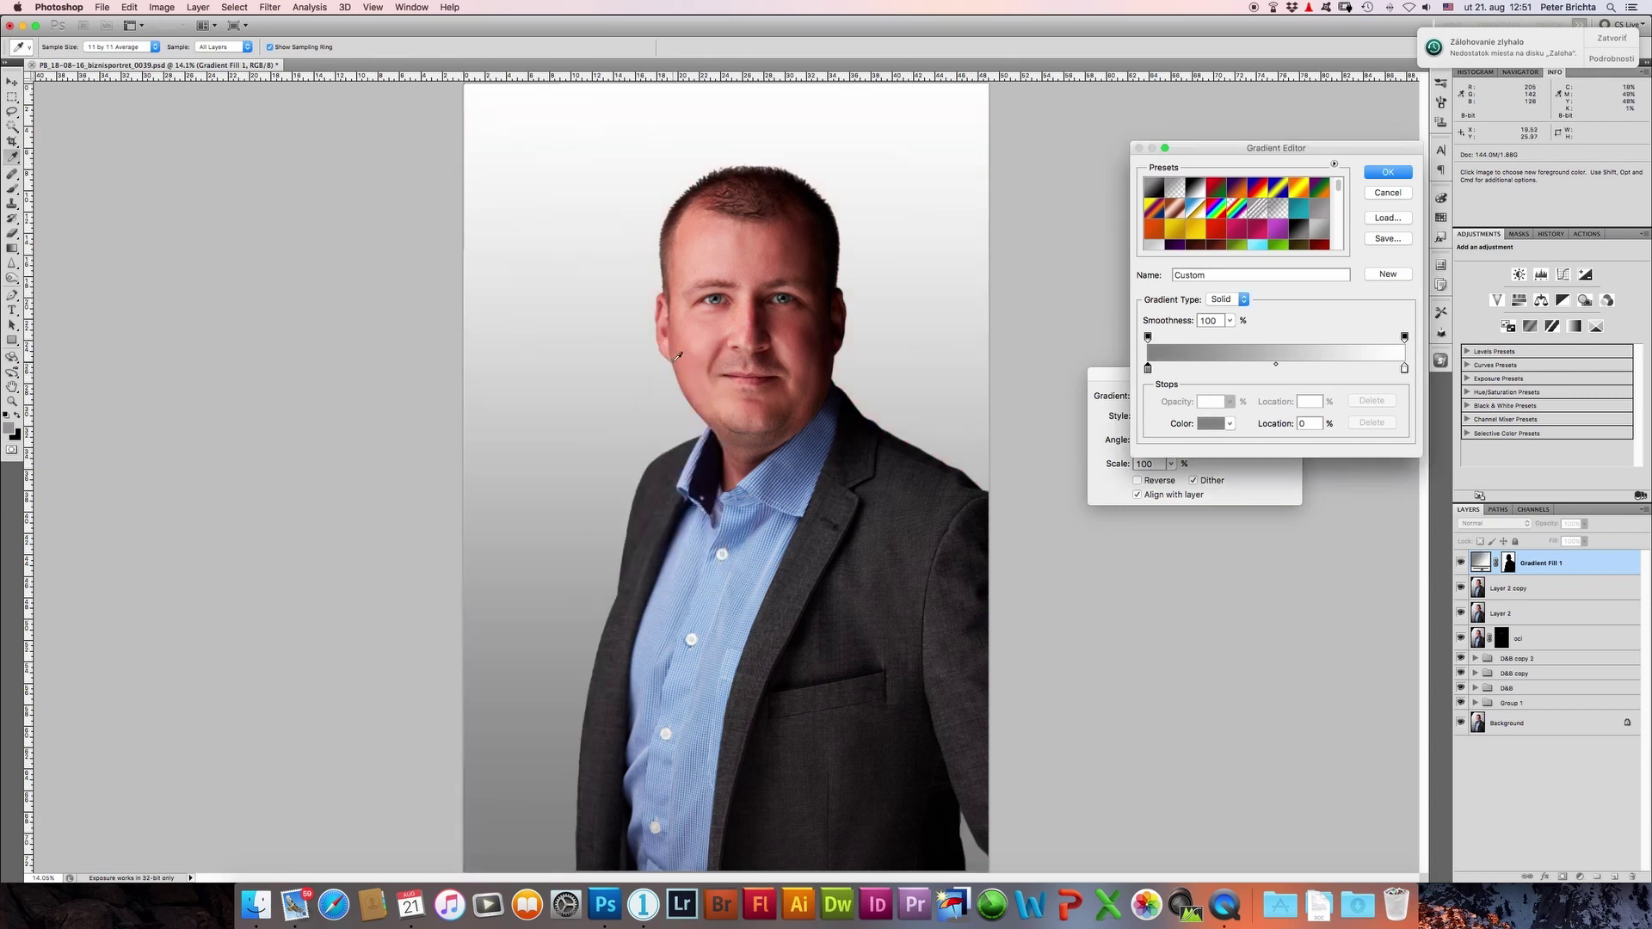
{"action": "left_click", "coordinate": [1388, 174]}
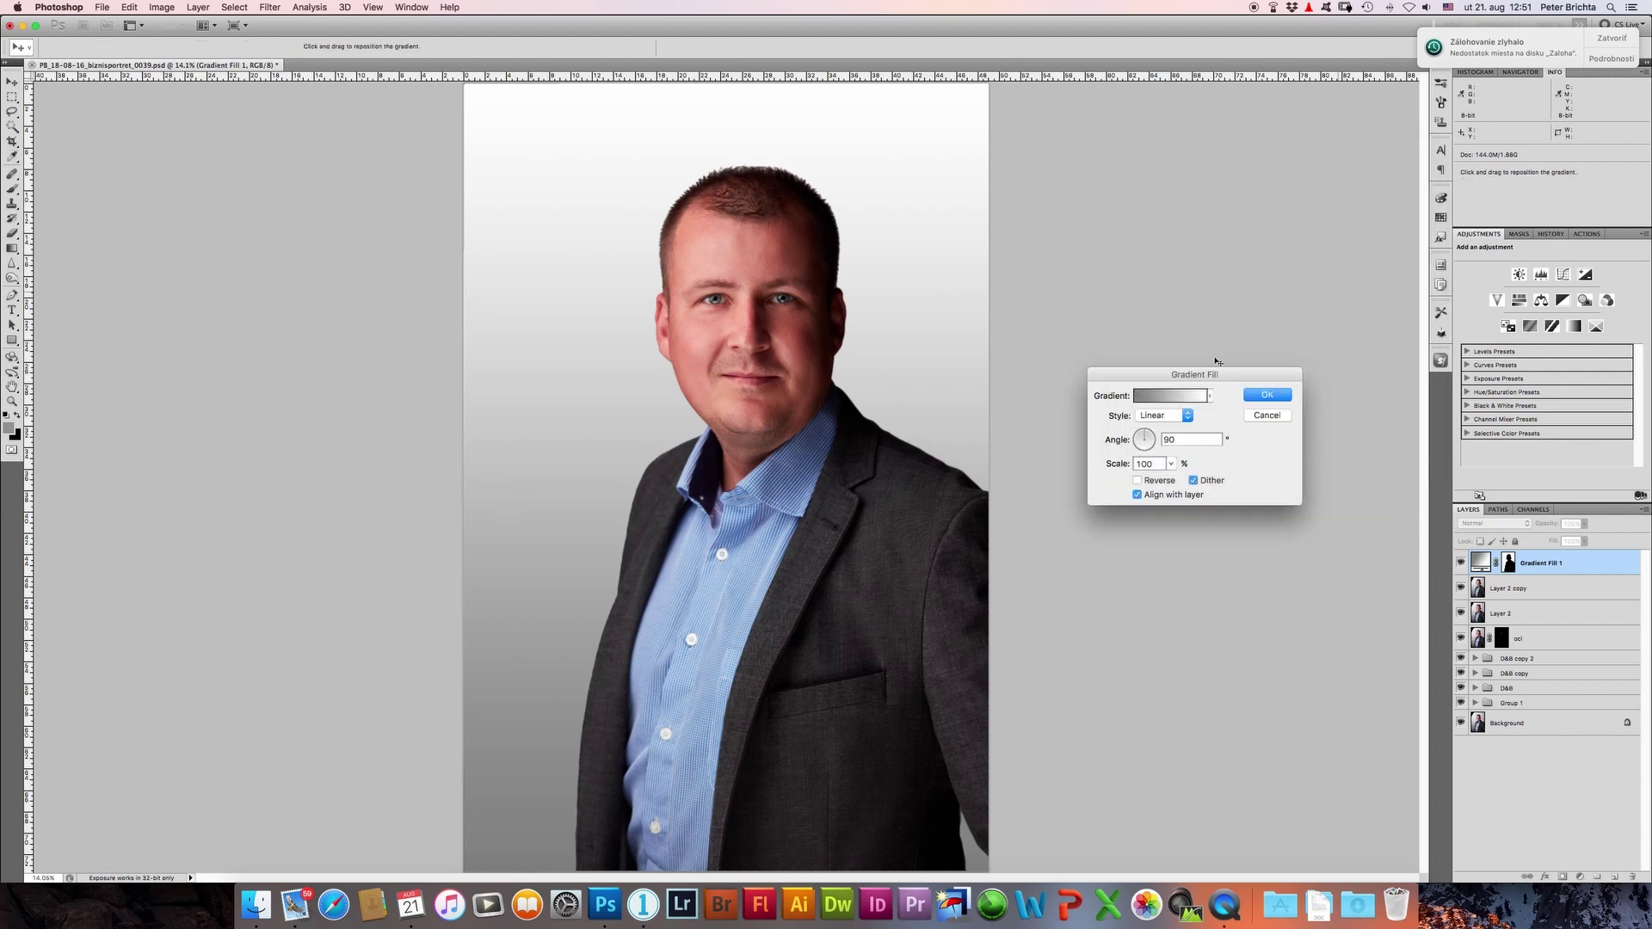
{"action": "left_click", "coordinate": [1158, 419]}
{"action": "left_click", "coordinate": [1158, 419]}
{"action": "left_click", "coordinate": [1159, 427]}
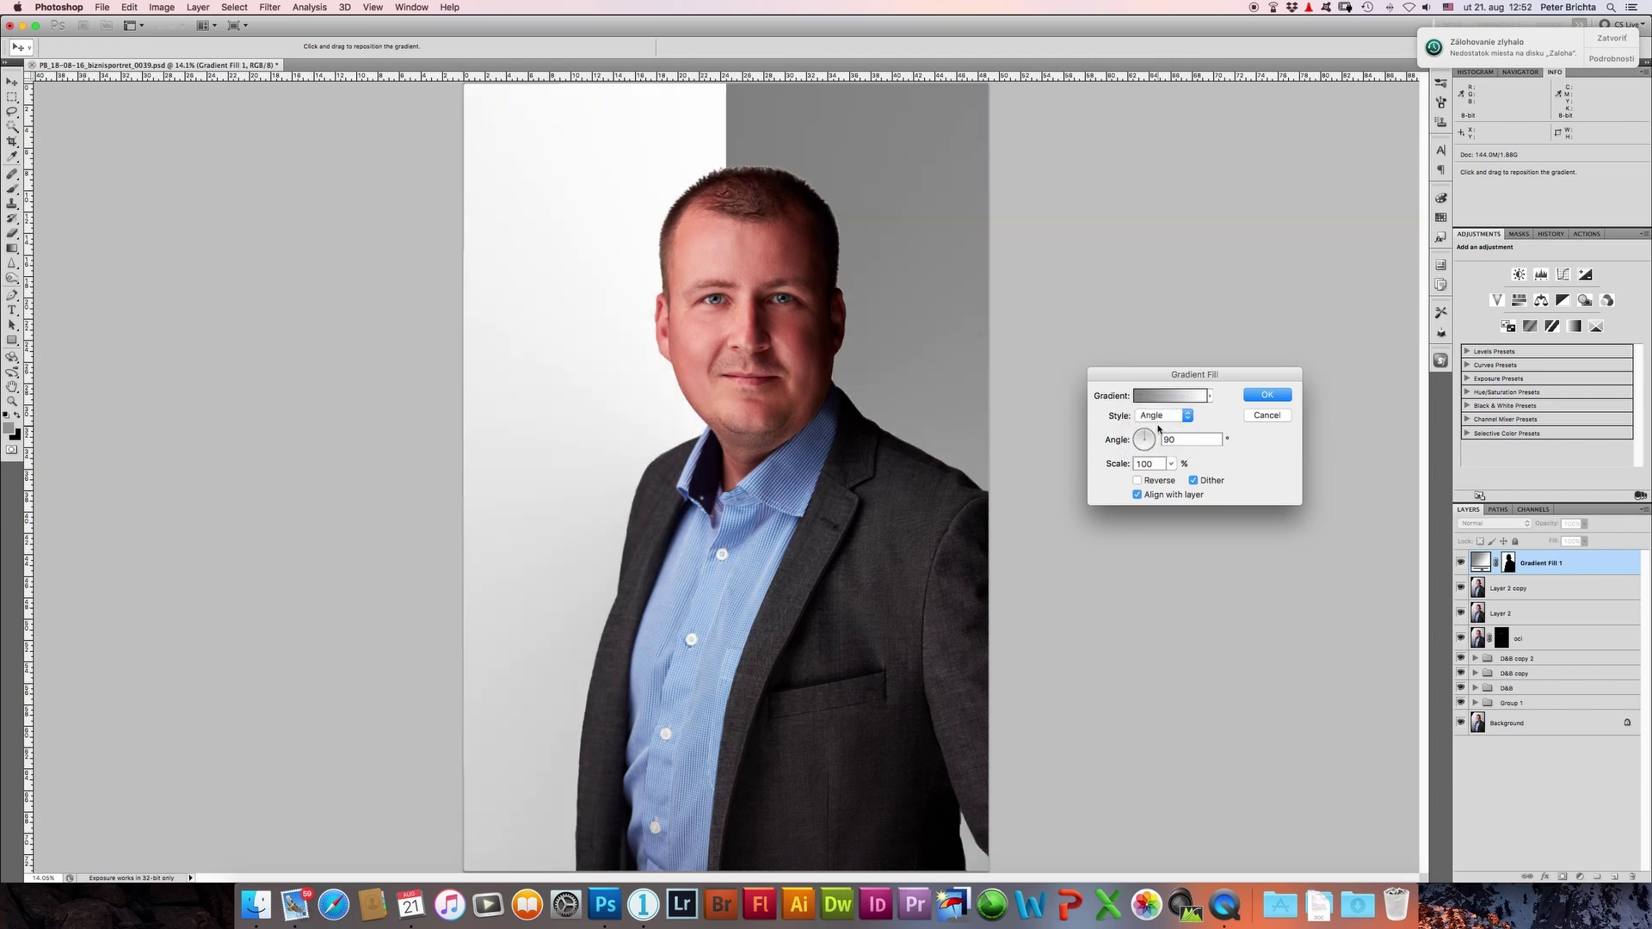
{"action": "left_click_drag", "start_coordinate": [1134, 438], "coordinate": [1123, 439]}
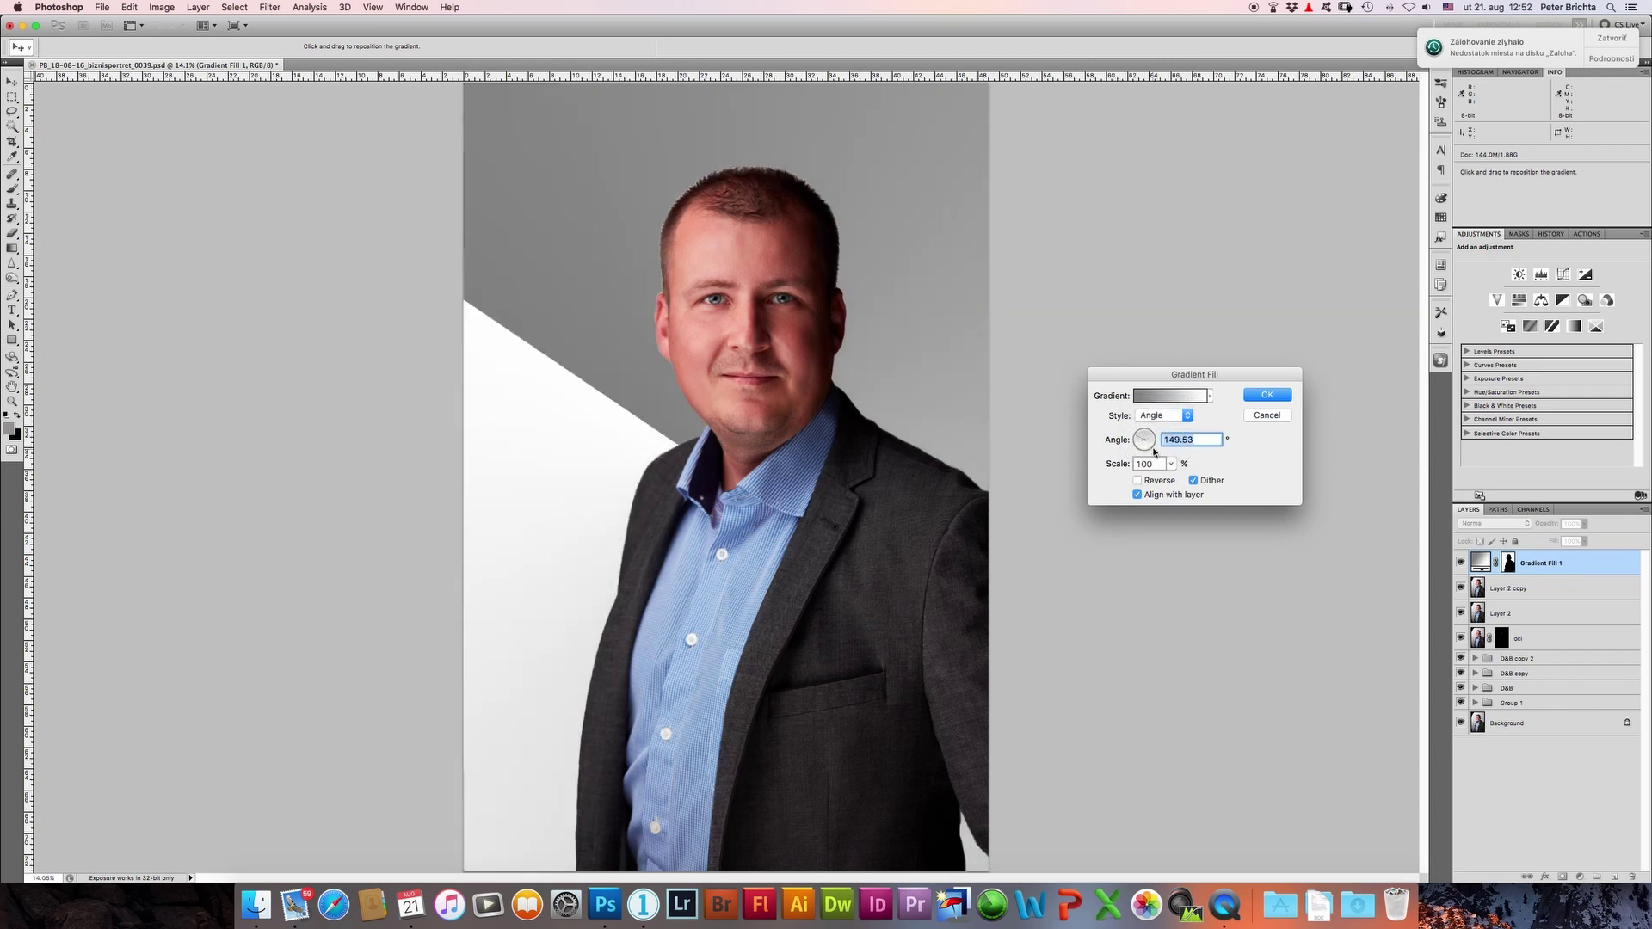
Step: Try Reflected and Diamond styles, then return to Linear at 132.51° and apply
{"action": "left_click", "coordinate": [1170, 419]}
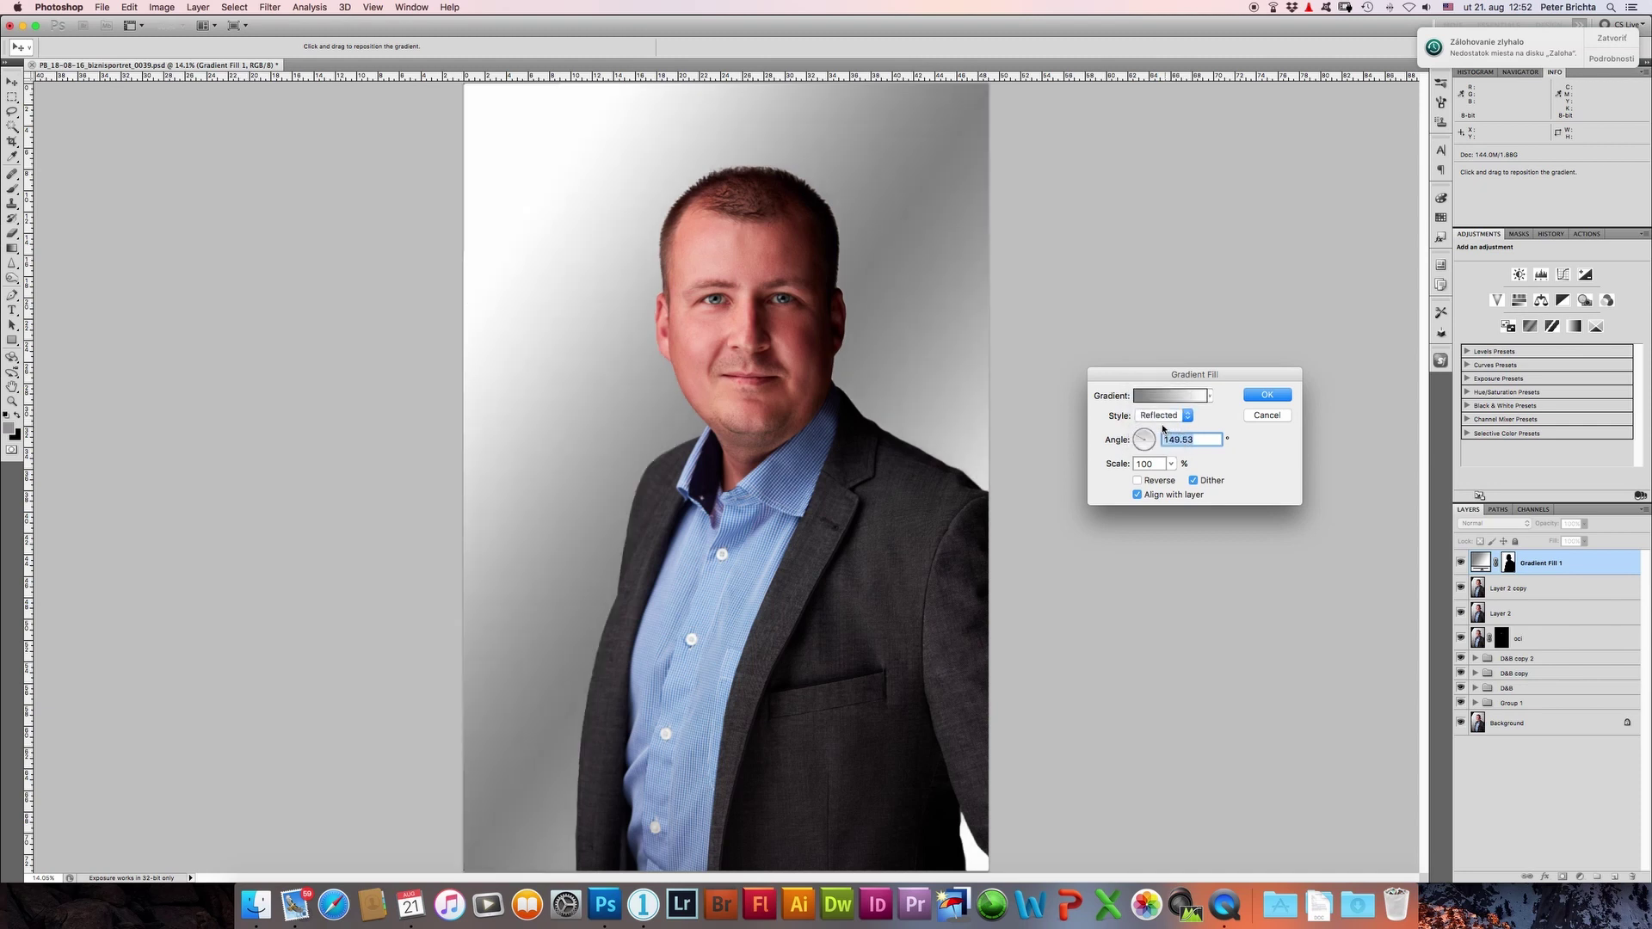
{"action": "left_click", "coordinate": [1162, 419]}
{"action": "left_click", "coordinate": [1159, 430]}
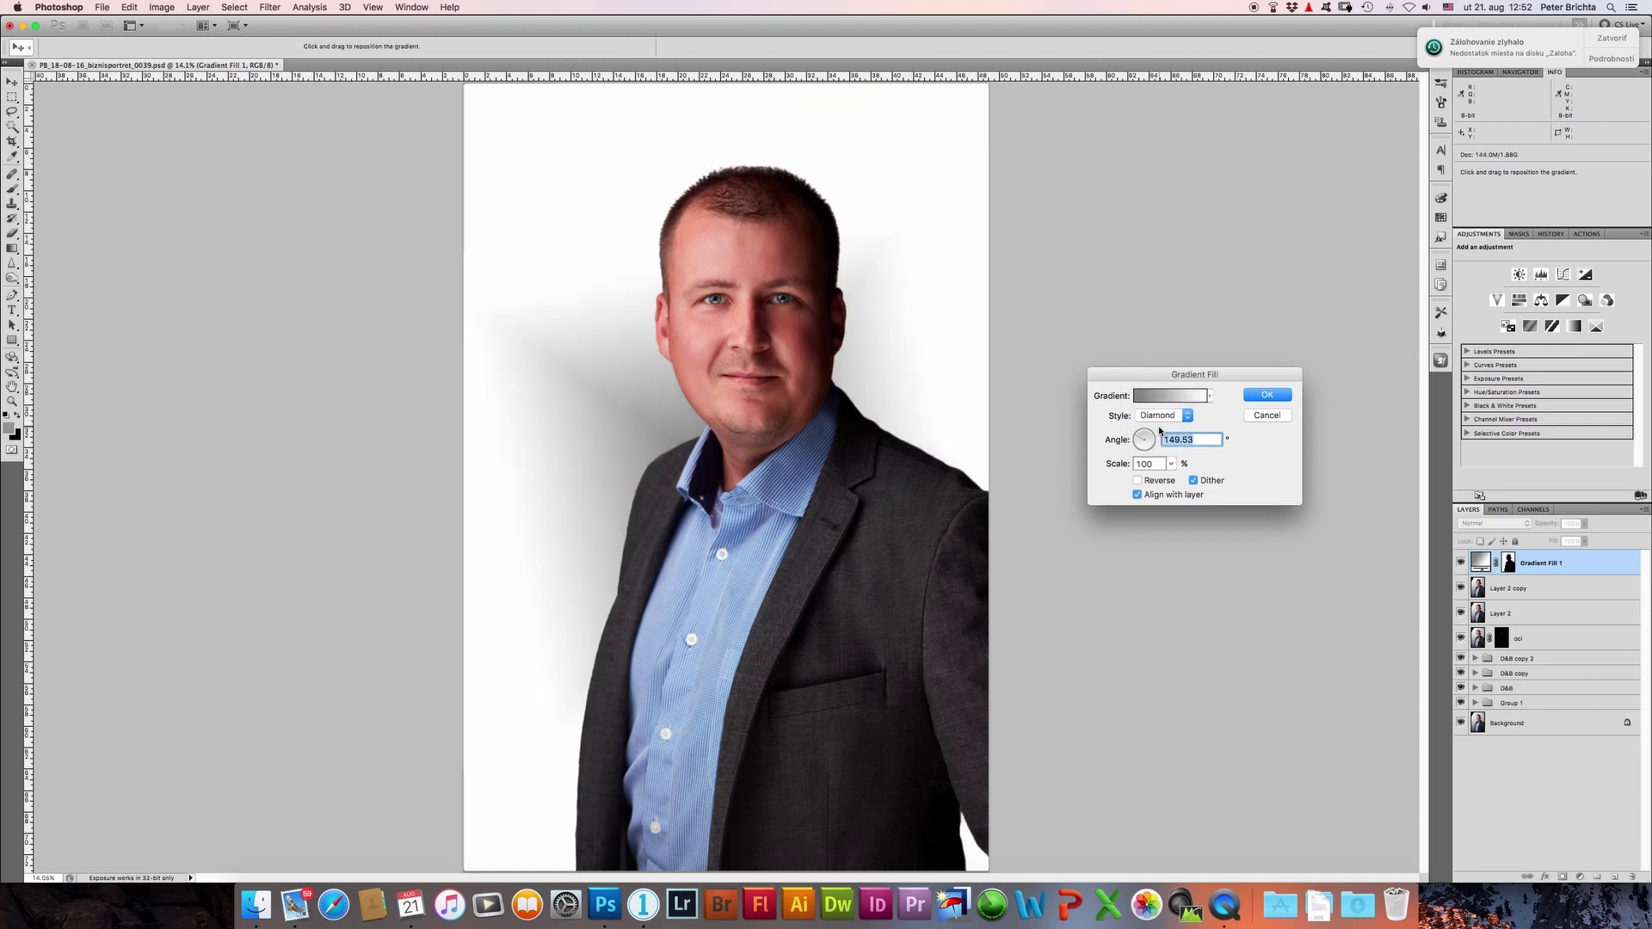
{"action": "left_click", "coordinate": [1161, 419]}
{"action": "left_click", "coordinate": [1159, 366]}
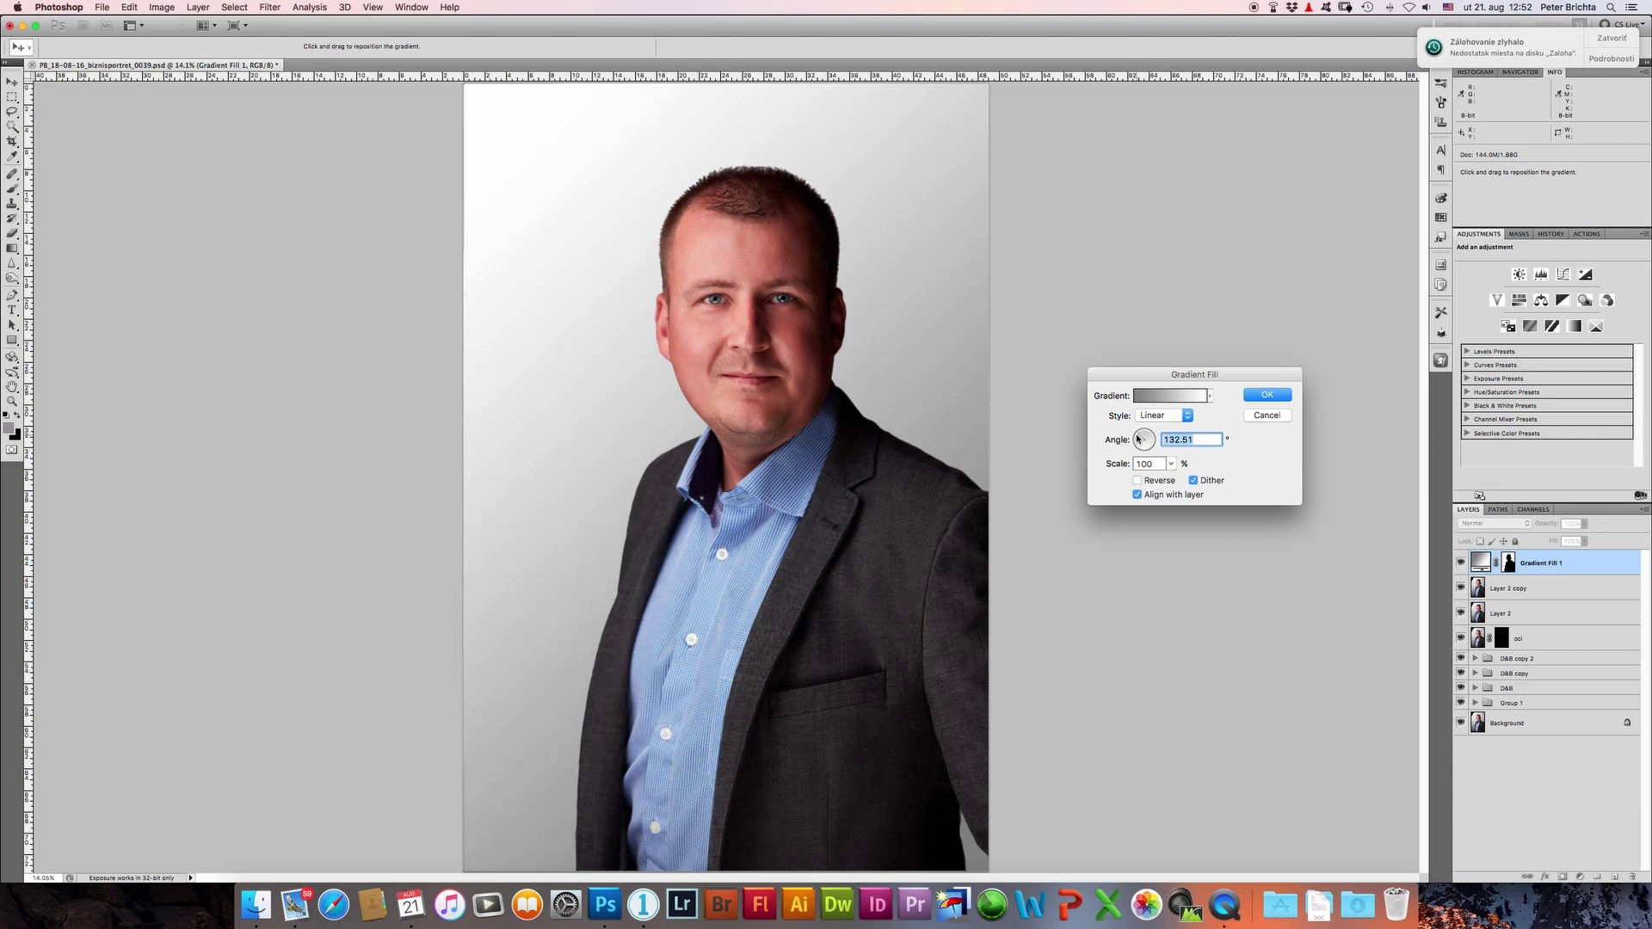
{"action": "left_click", "coordinate": [1269, 396]}
Step: Toggle the backdrop and inspect the collar and hairline edges up close, then fit to screen
{"action": "key", "text": "b"}
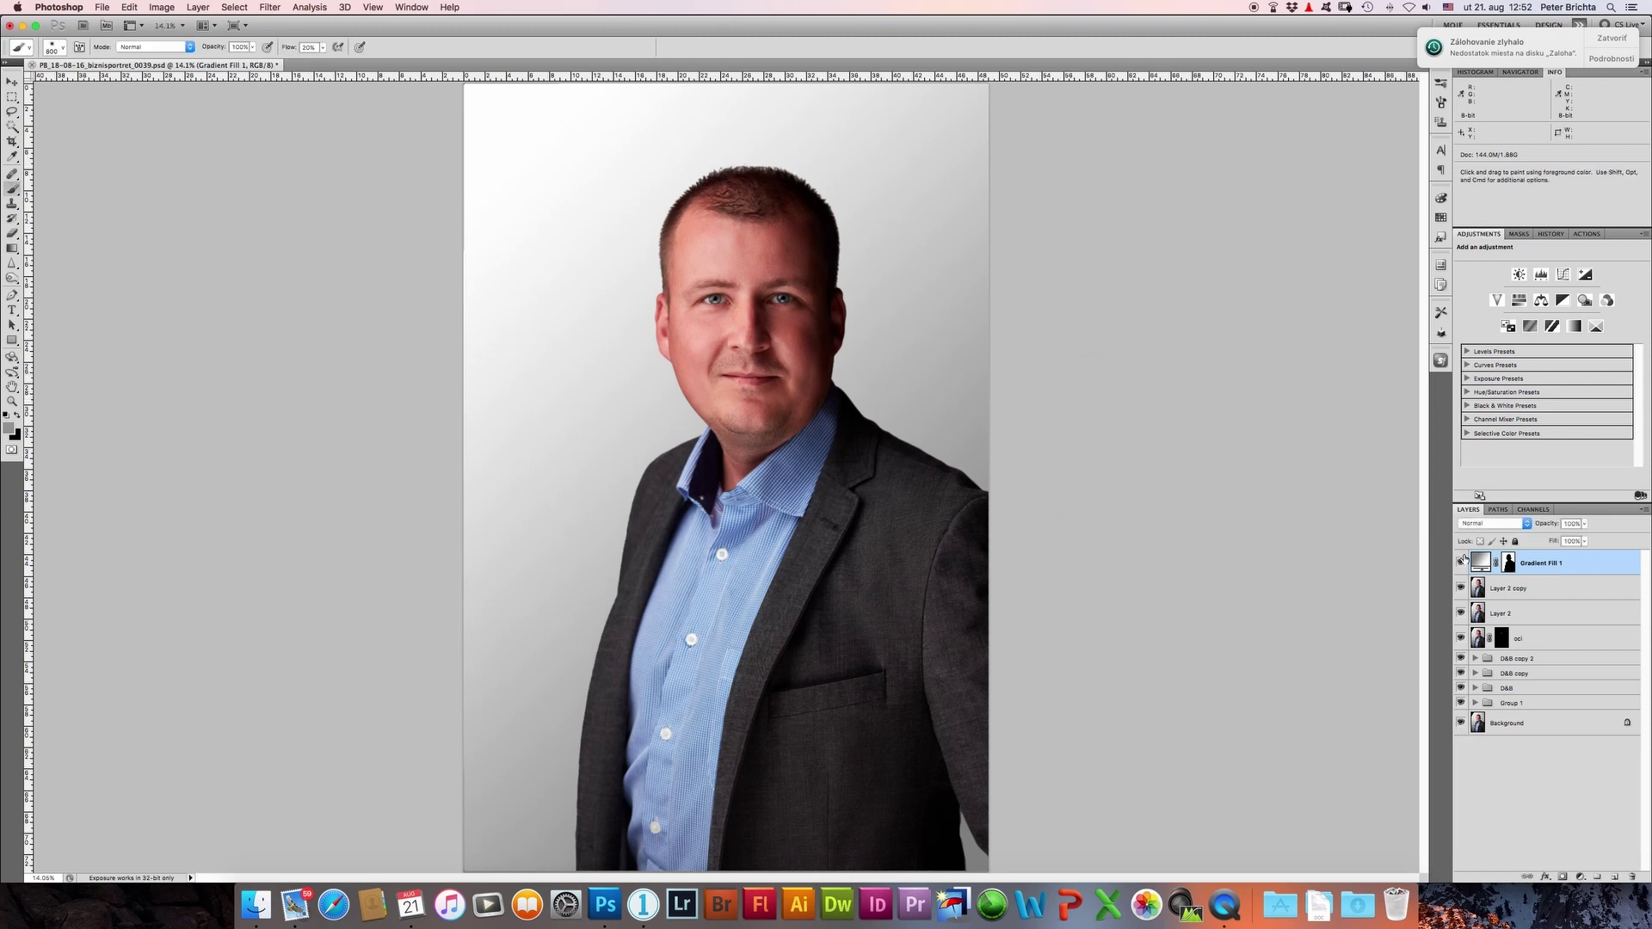
{"action": "left_click", "coordinate": [1460, 564]}
{"action": "key", "text": "super+plus"}
{"action": "key", "text": "super+plus"}
{"action": "key", "text": "super+plus"}
{"action": "key", "text": "super+plus"}
{"action": "key", "text": "super+plus"}
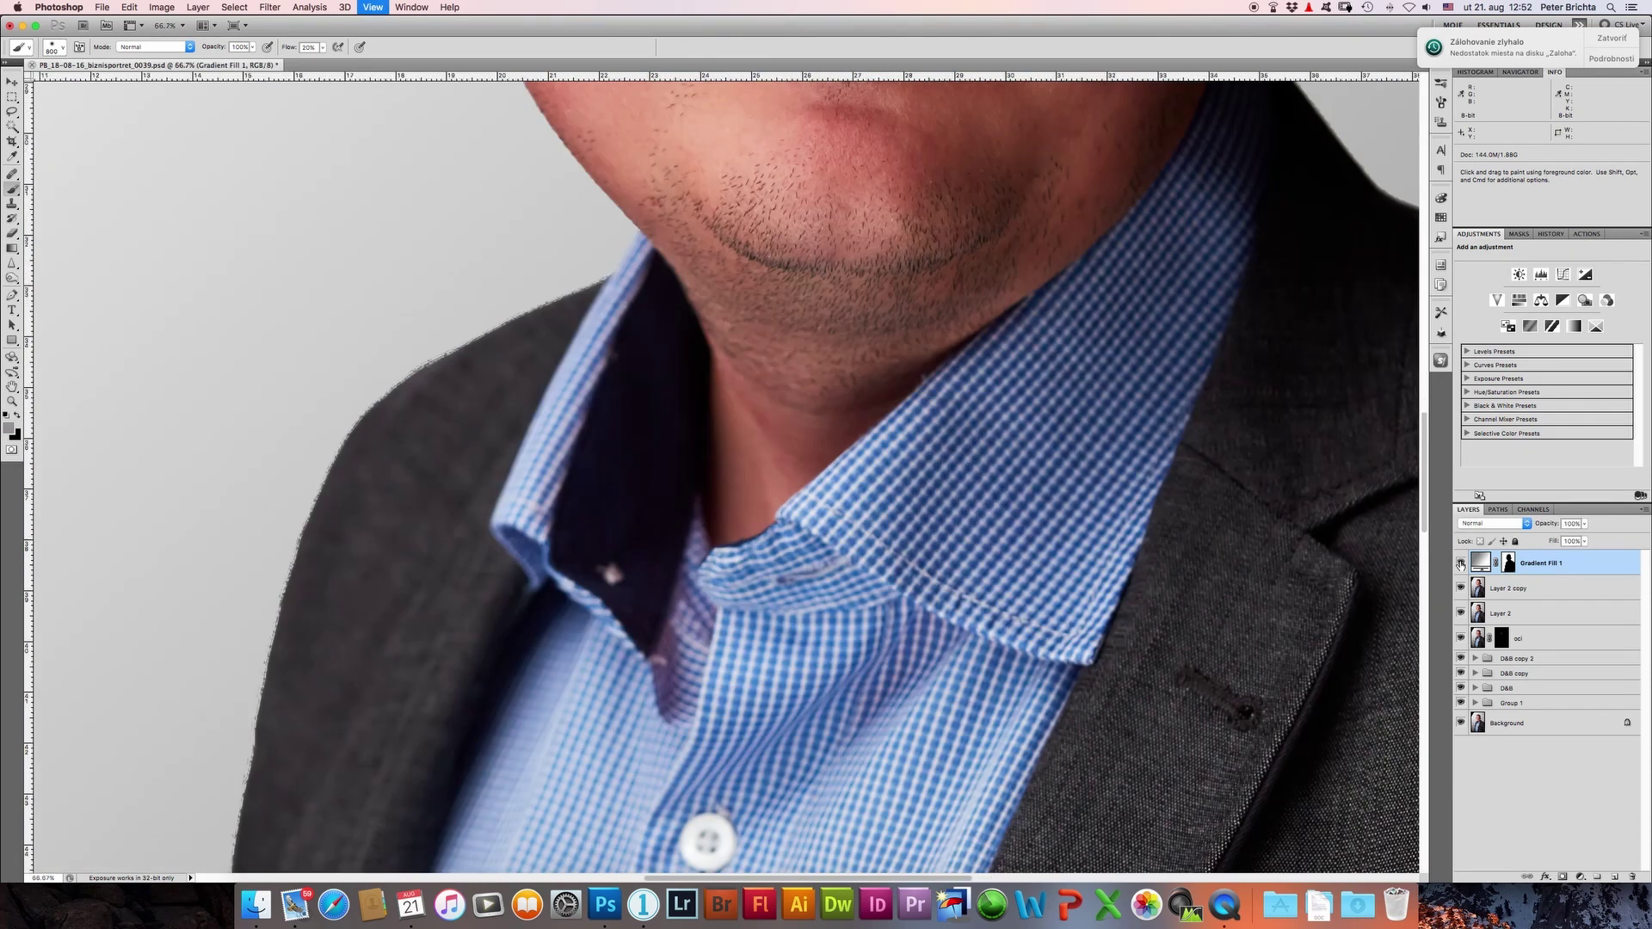
{"action": "key", "text": "super+plus"}
{"action": "scroll", "coordinate": [955, 439], "scroll_direction": "right", "scroll_amount": 10}
{"action": "scroll", "coordinate": [955, 439], "scroll_direction": "up", "scroll_amount": 5}
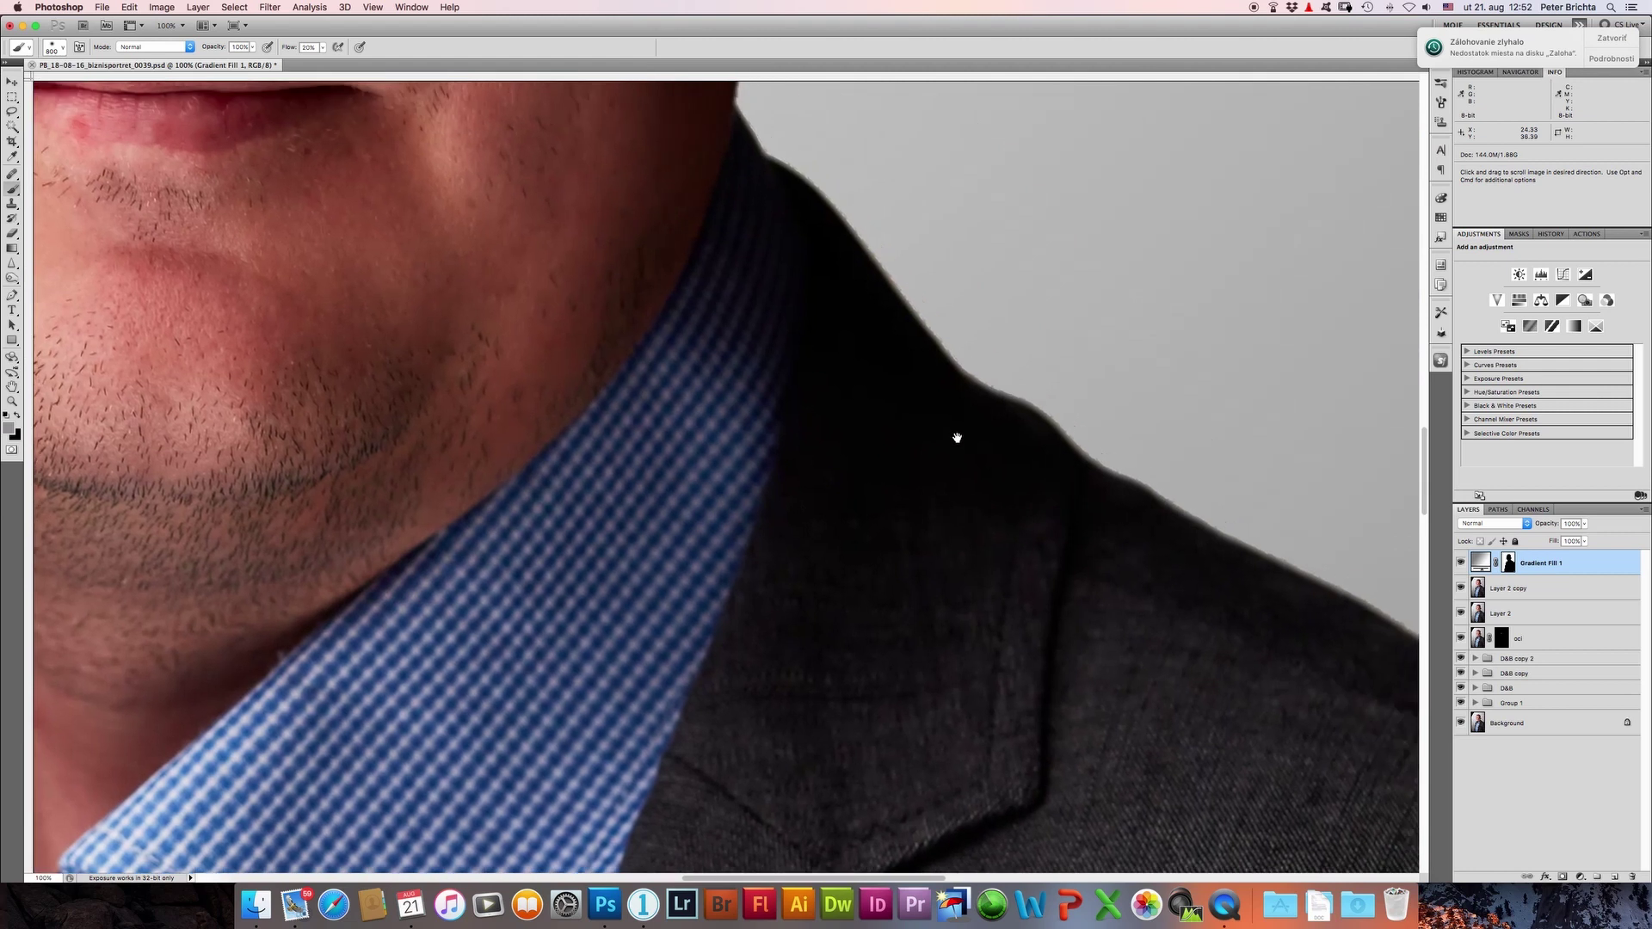
{"action": "scroll", "coordinate": [616, 203], "scroll_direction": "up", "scroll_amount": 5}
{"action": "scroll", "coordinate": [808, 413], "scroll_direction": "up", "scroll_amount": 5}
{"action": "scroll", "coordinate": [642, 173], "scroll_direction": "up", "scroll_amount": 5}
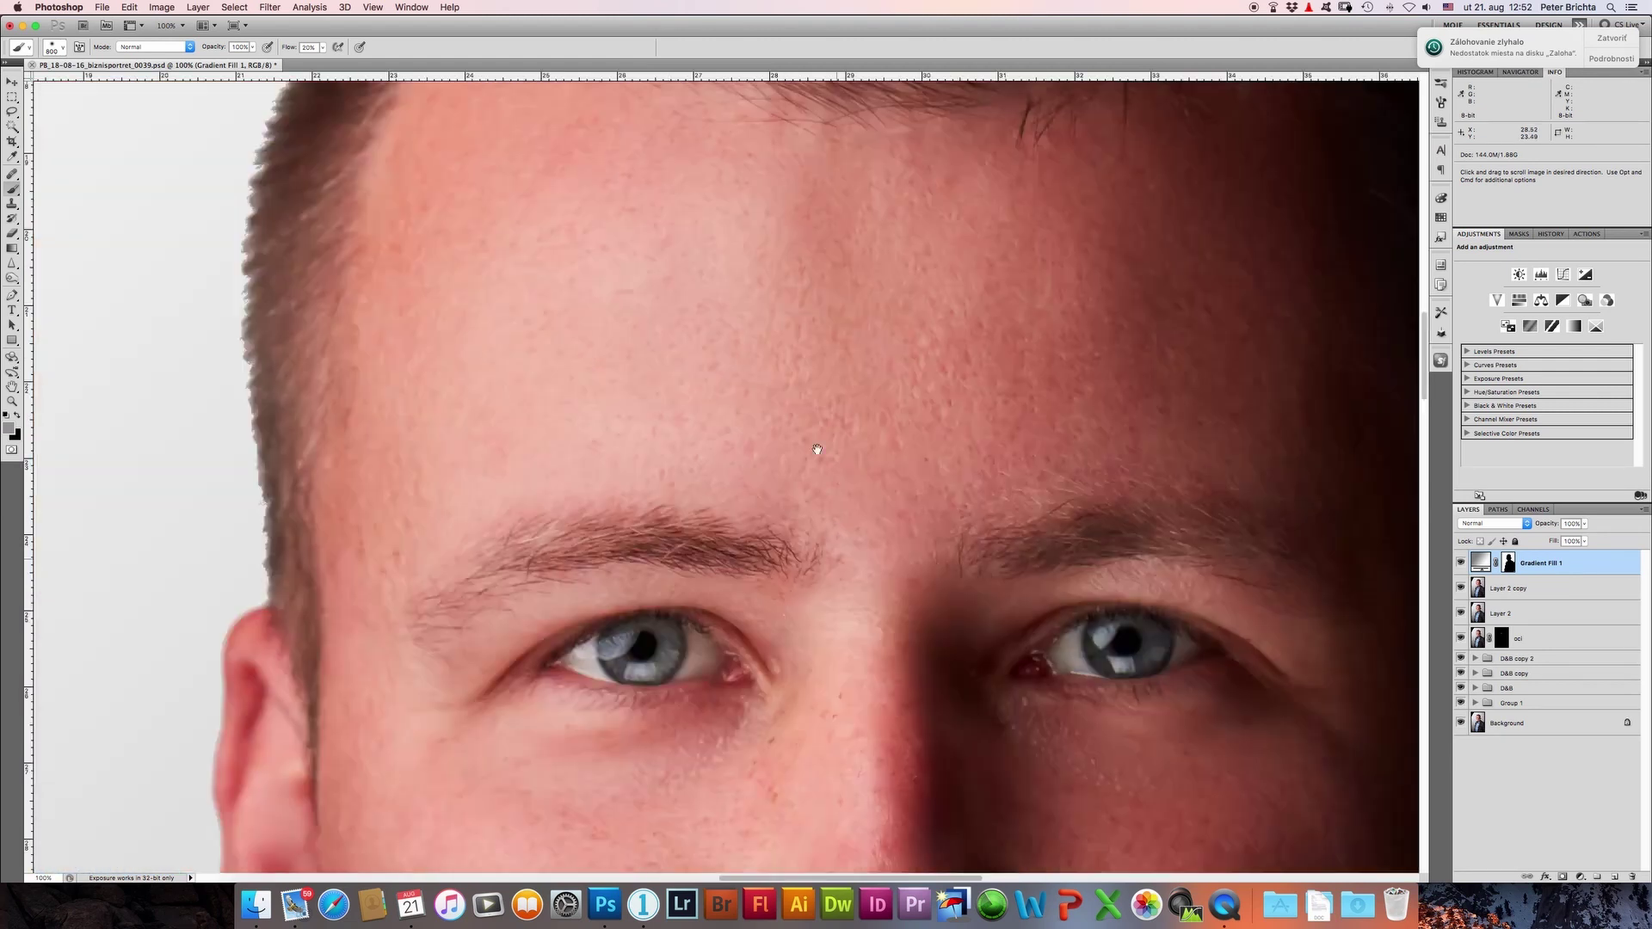
{"action": "scroll", "coordinate": [812, 442], "scroll_direction": "up", "scroll_amount": 5}
{"action": "left_click_drag", "start_coordinate": [771, 233], "coordinate": [774, 523]}
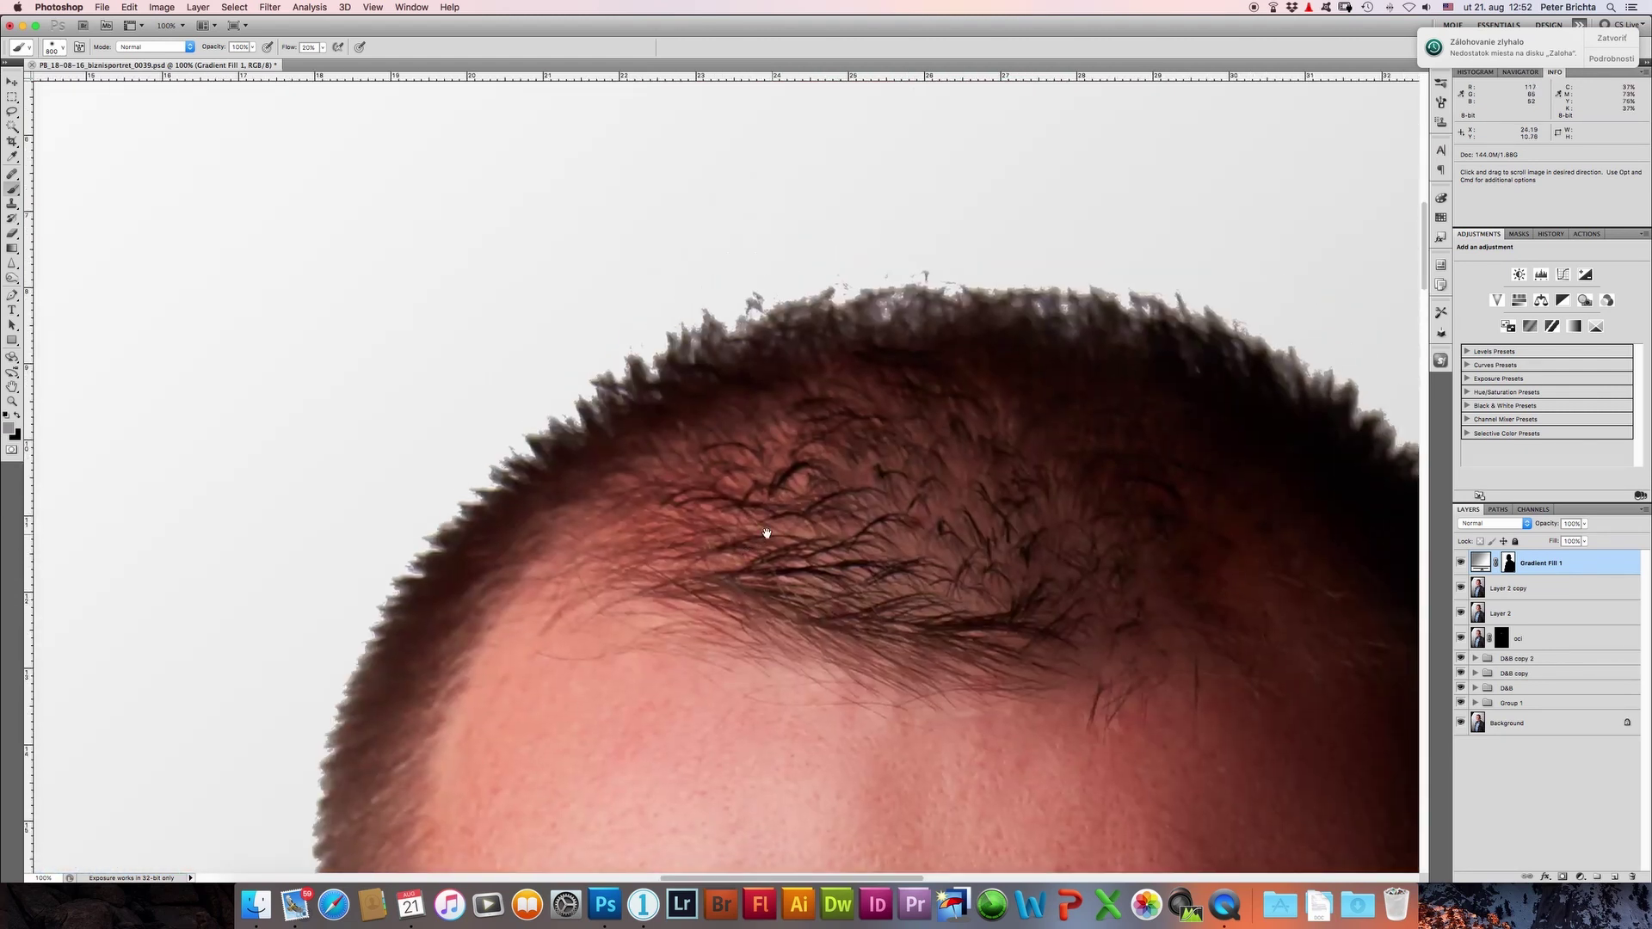
{"action": "key", "text": "super+0"}
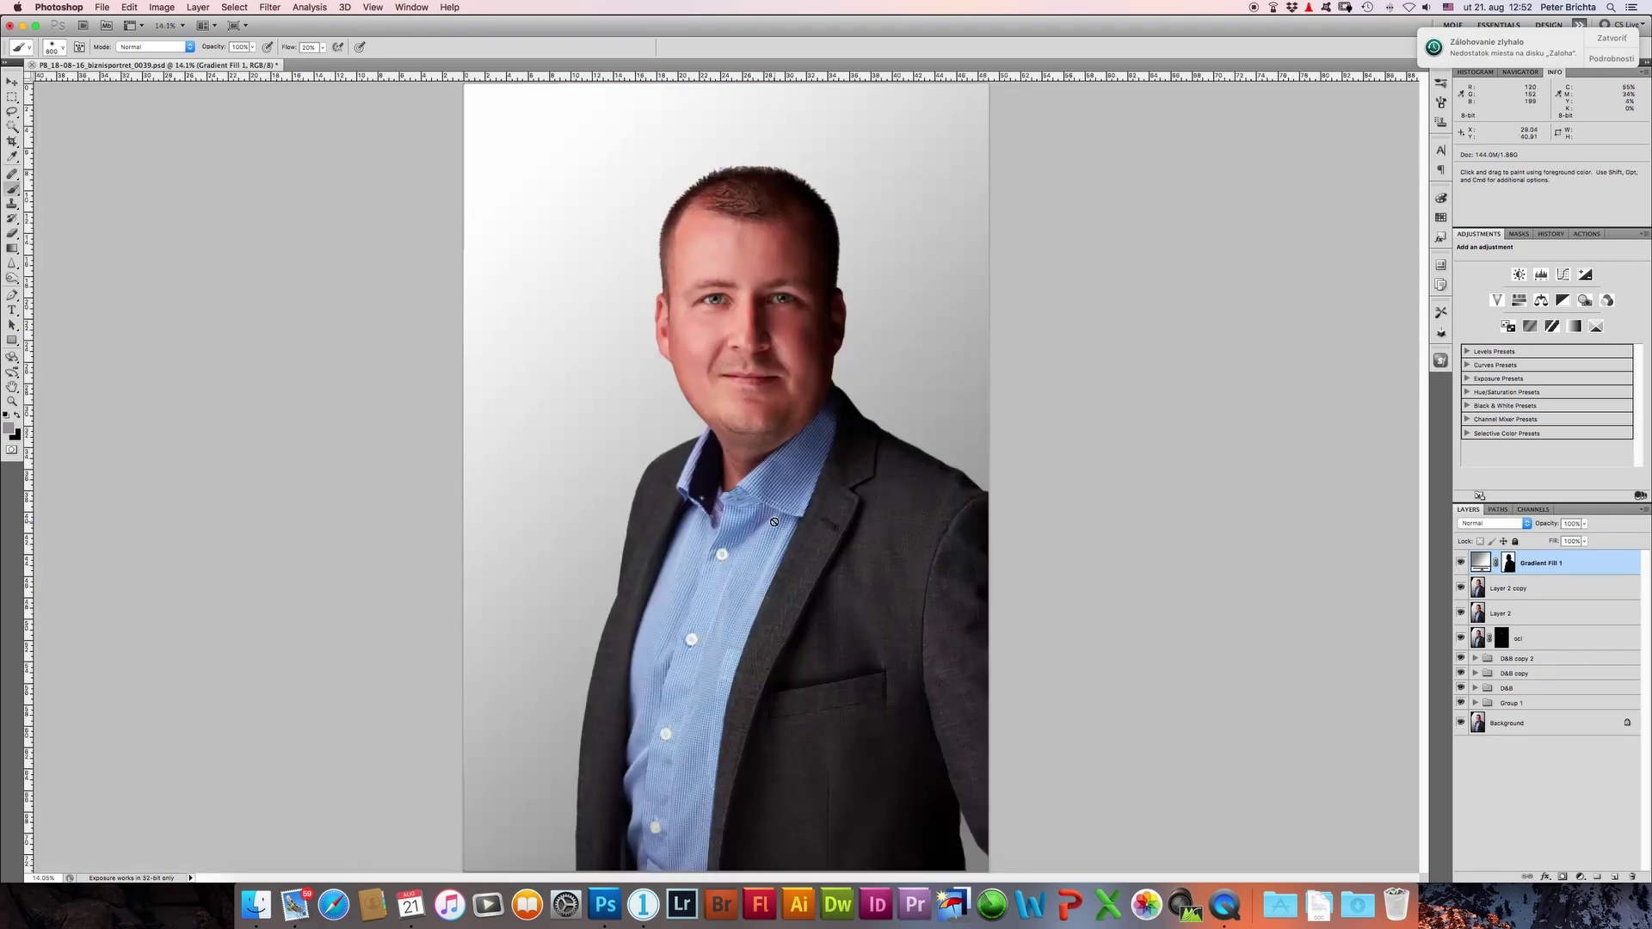
Step: View the Gradient Fill 1 mask alone and load it as a selection
{"action": "left_click", "coordinate": [1510, 563]}
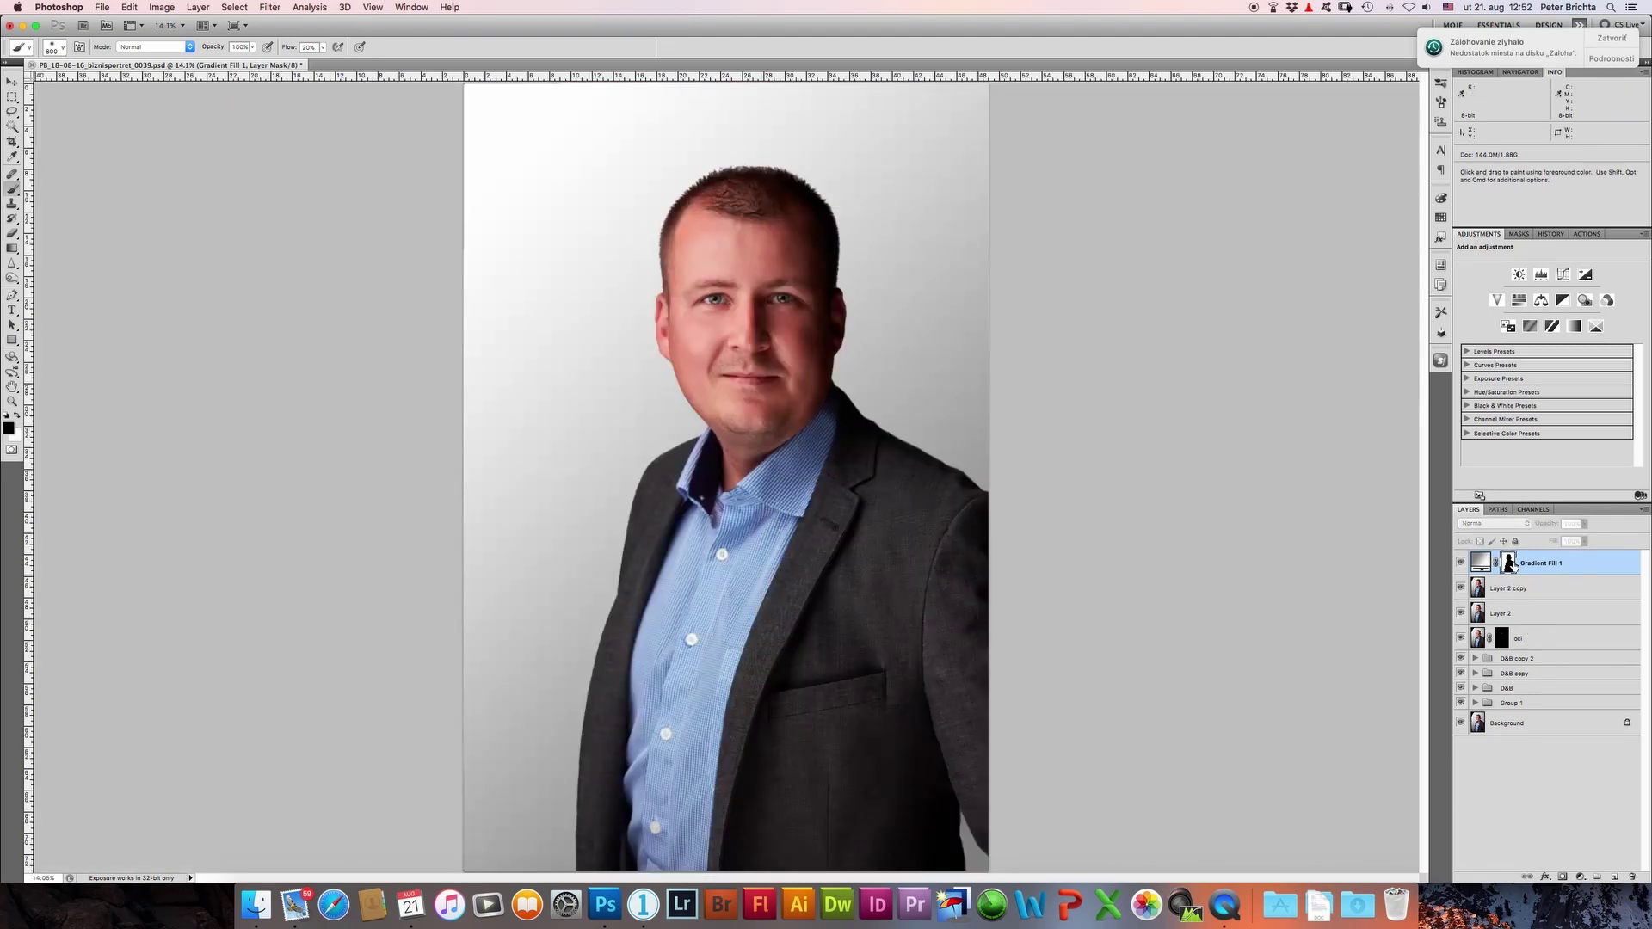
{"action": "left_click", "coordinate": [1509, 565], "text": "alt"}
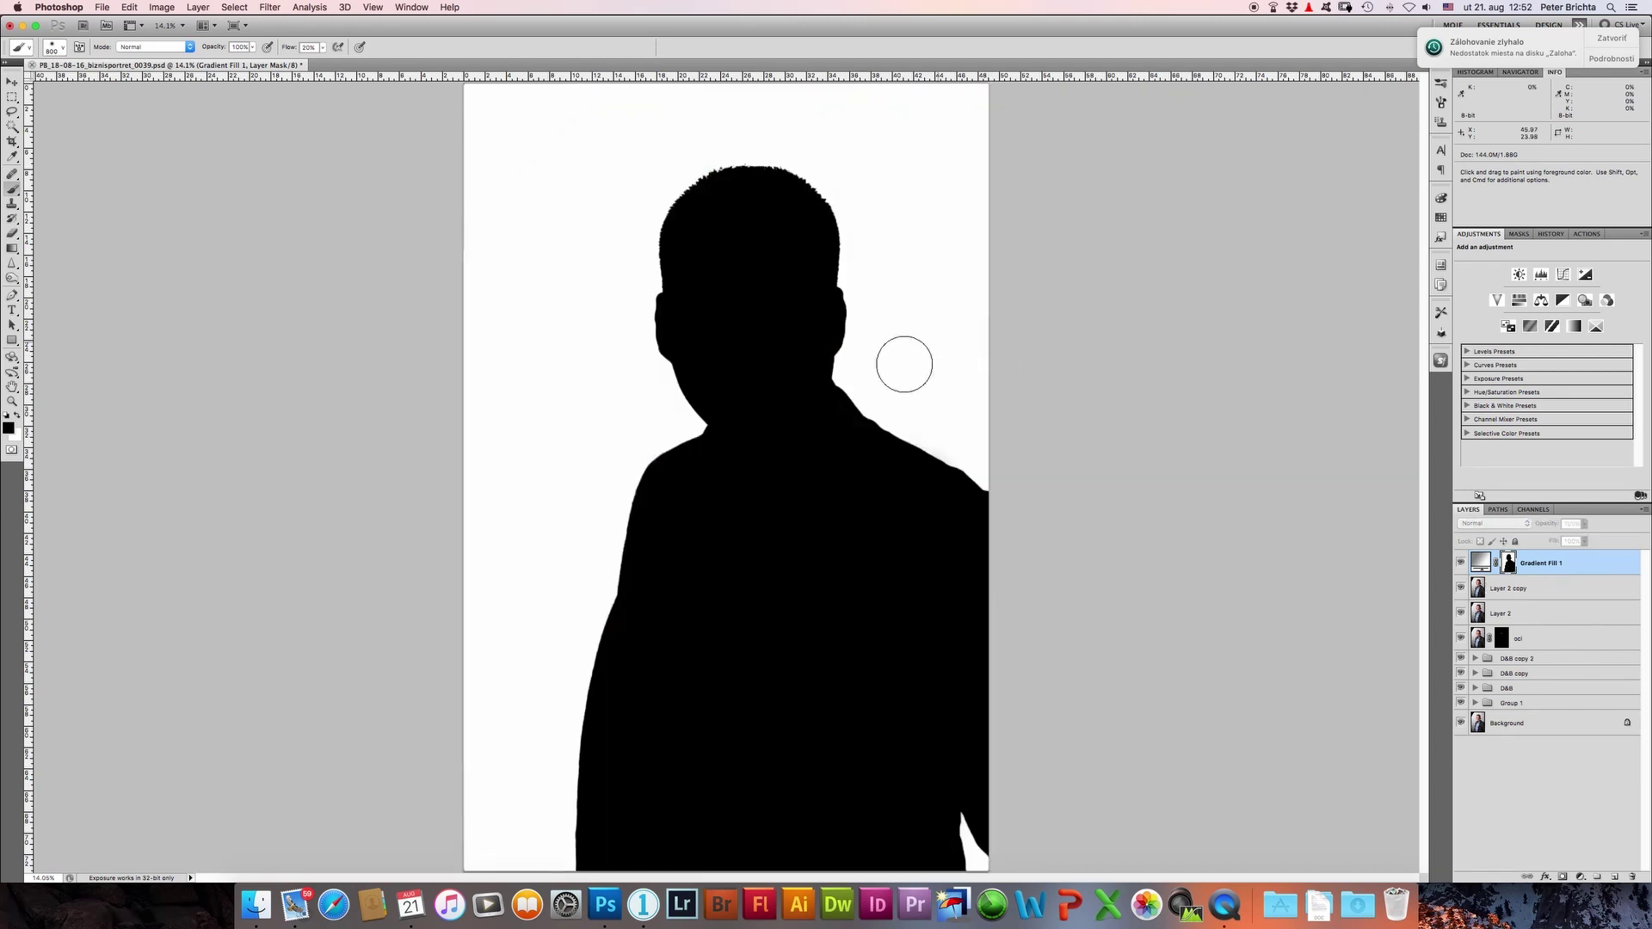
{"action": "right_click", "coordinate": [759, 276]}
{"action": "key", "text": "Escape"}
{"action": "right_click", "coordinate": [1508, 563]}
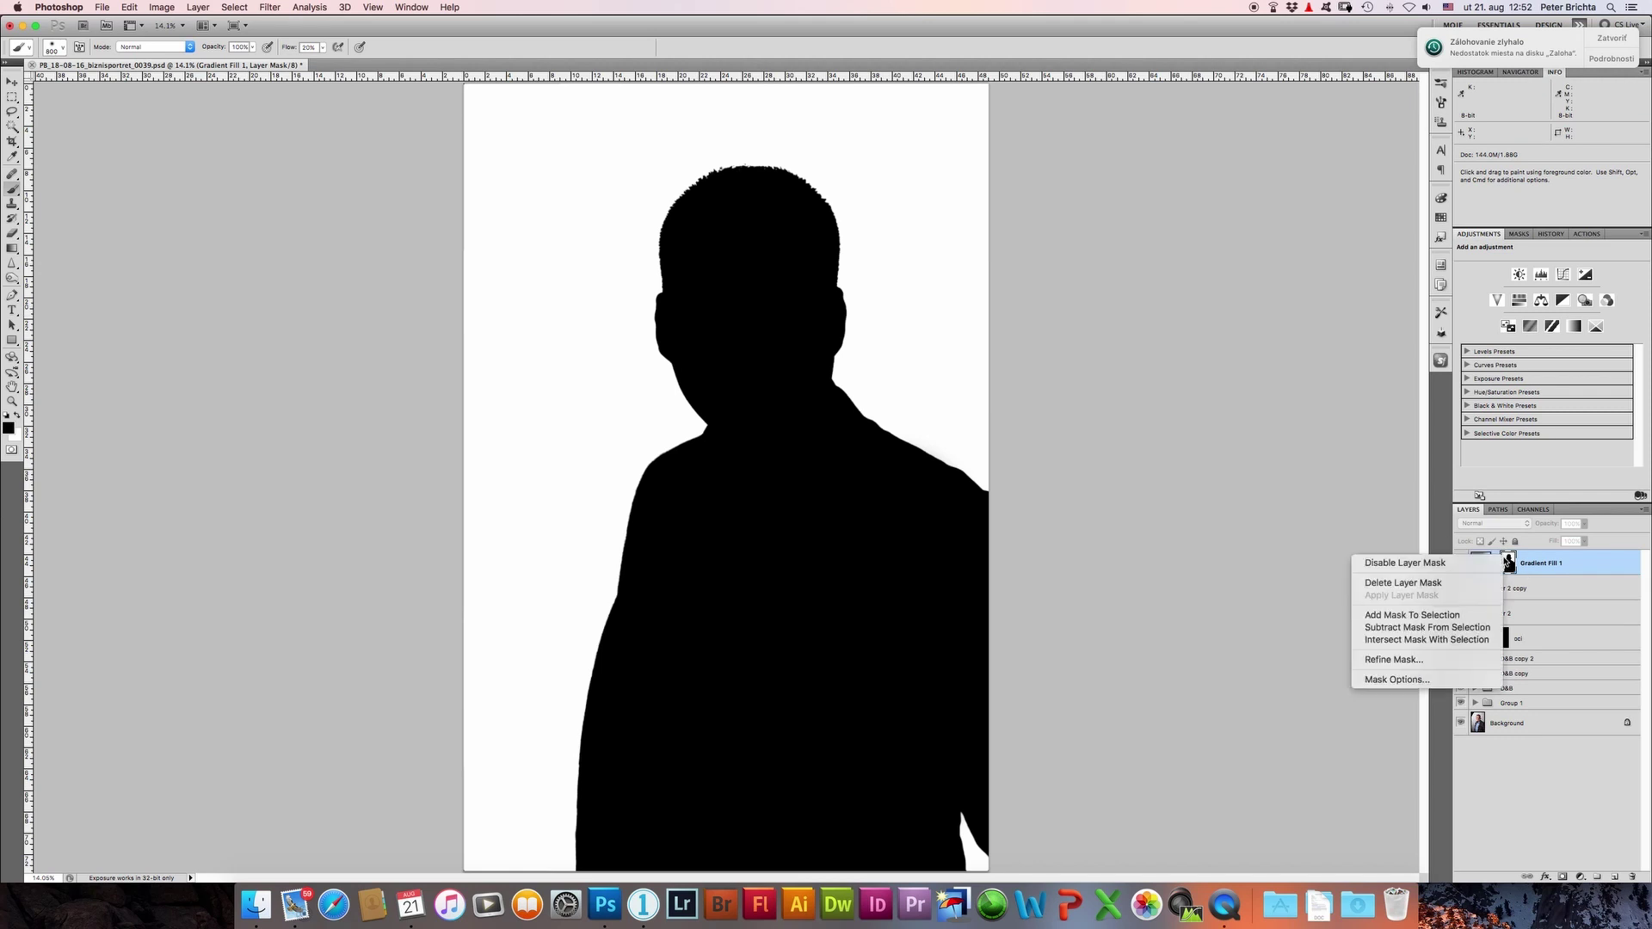
{"action": "left_click", "coordinate": [1463, 615]}
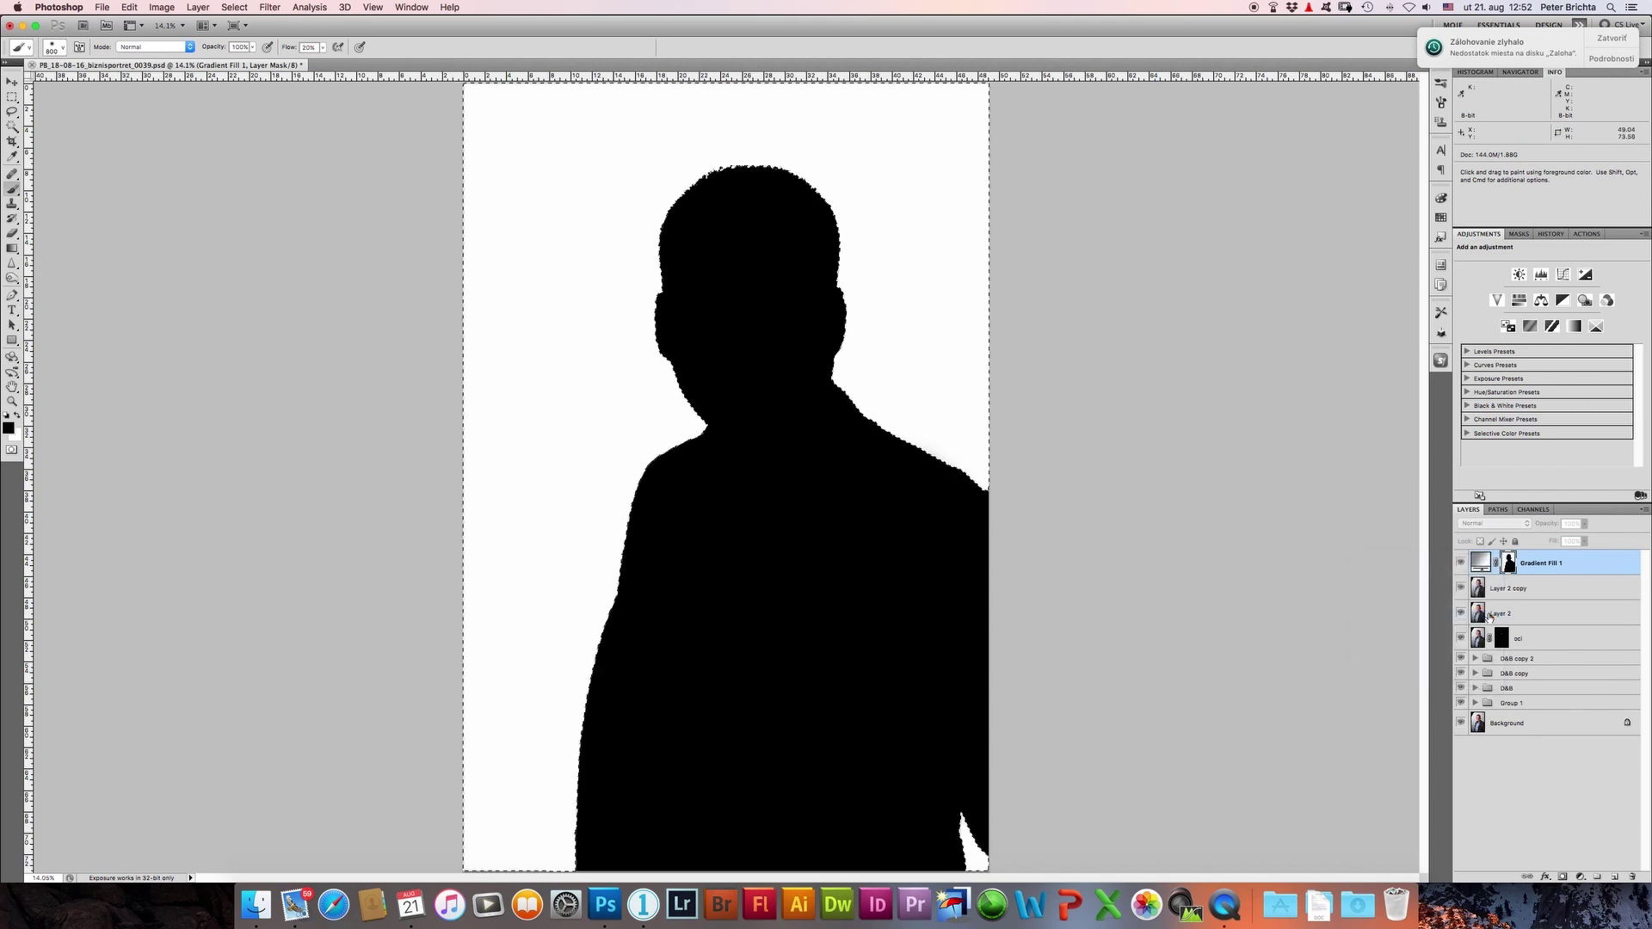
Step: Feather the silhouette selection by 1 pixel
{"action": "key", "text": "l"}
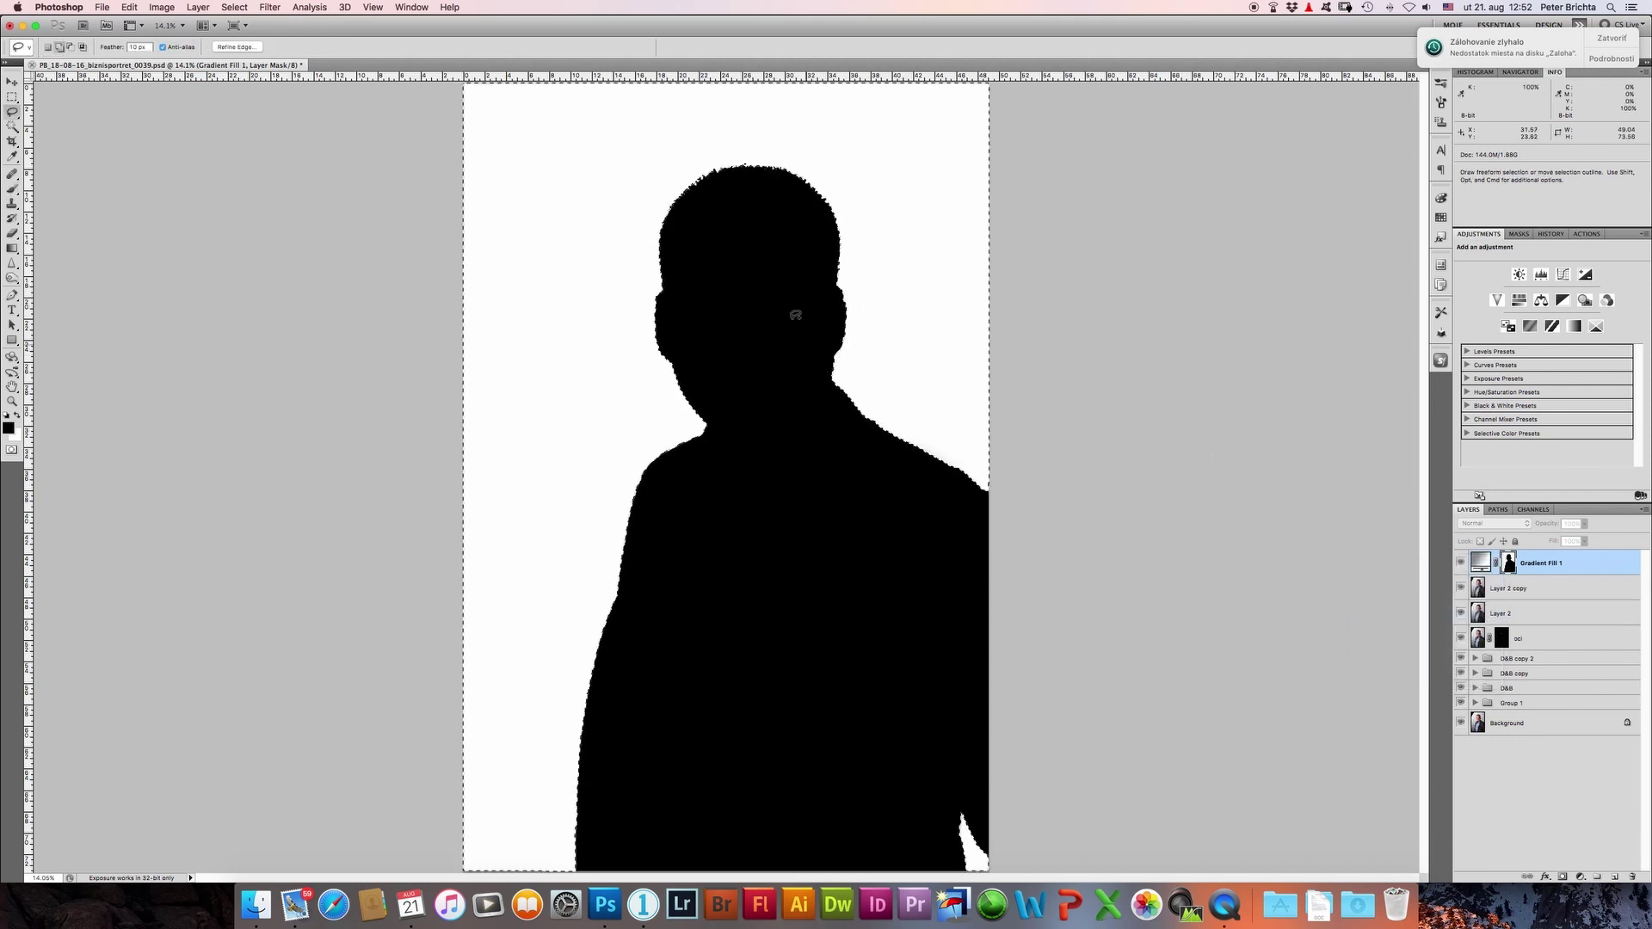
{"action": "right_click", "coordinate": [794, 315]}
{"action": "left_click", "coordinate": [826, 341]}
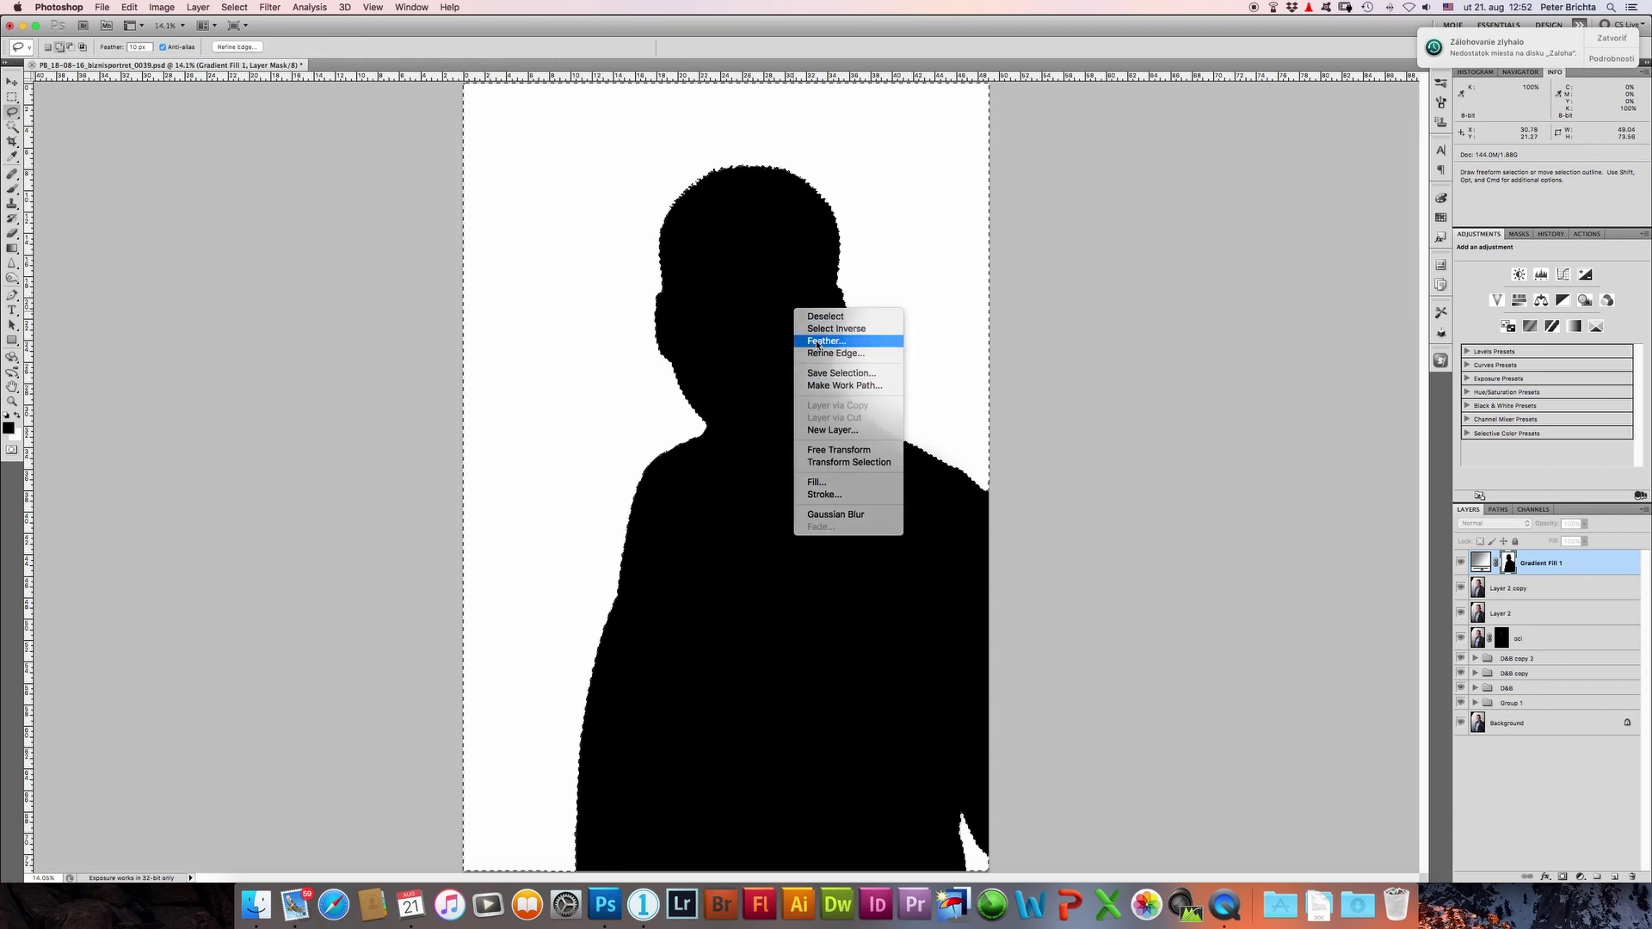
{"action": "type", "text": "1.5"}
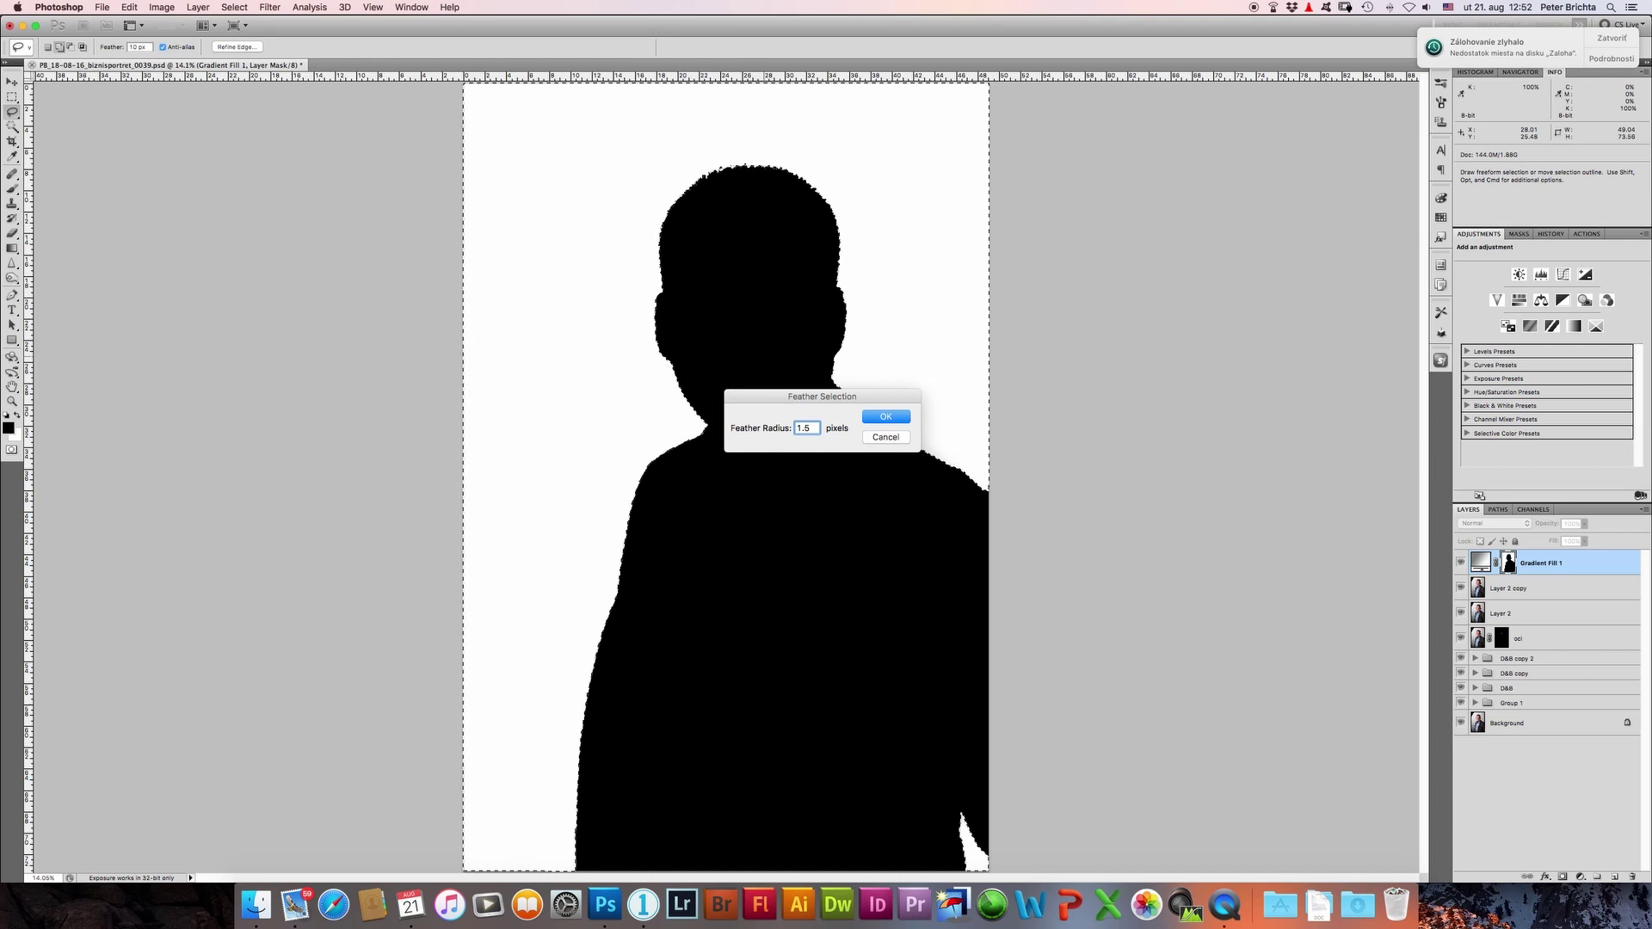
{"action": "key", "text": "Return"}
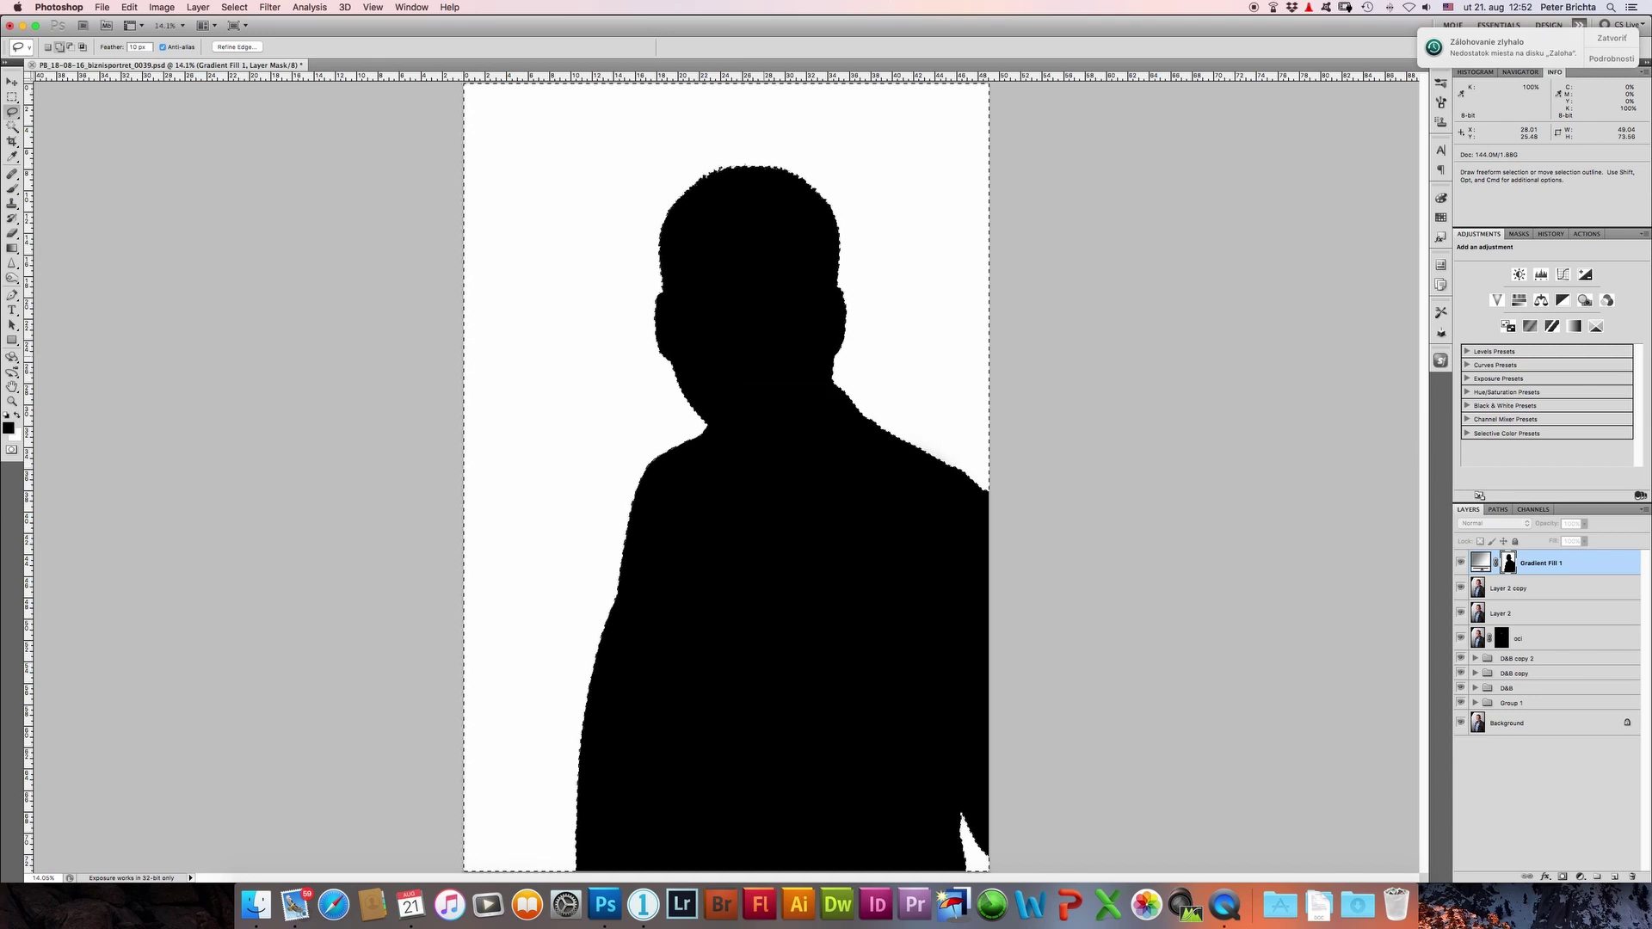
Step: Add Layer 3 above Gradient Fill 1 and copy the silhouette mask onto it
{"action": "left_click", "coordinate": [1615, 878]}
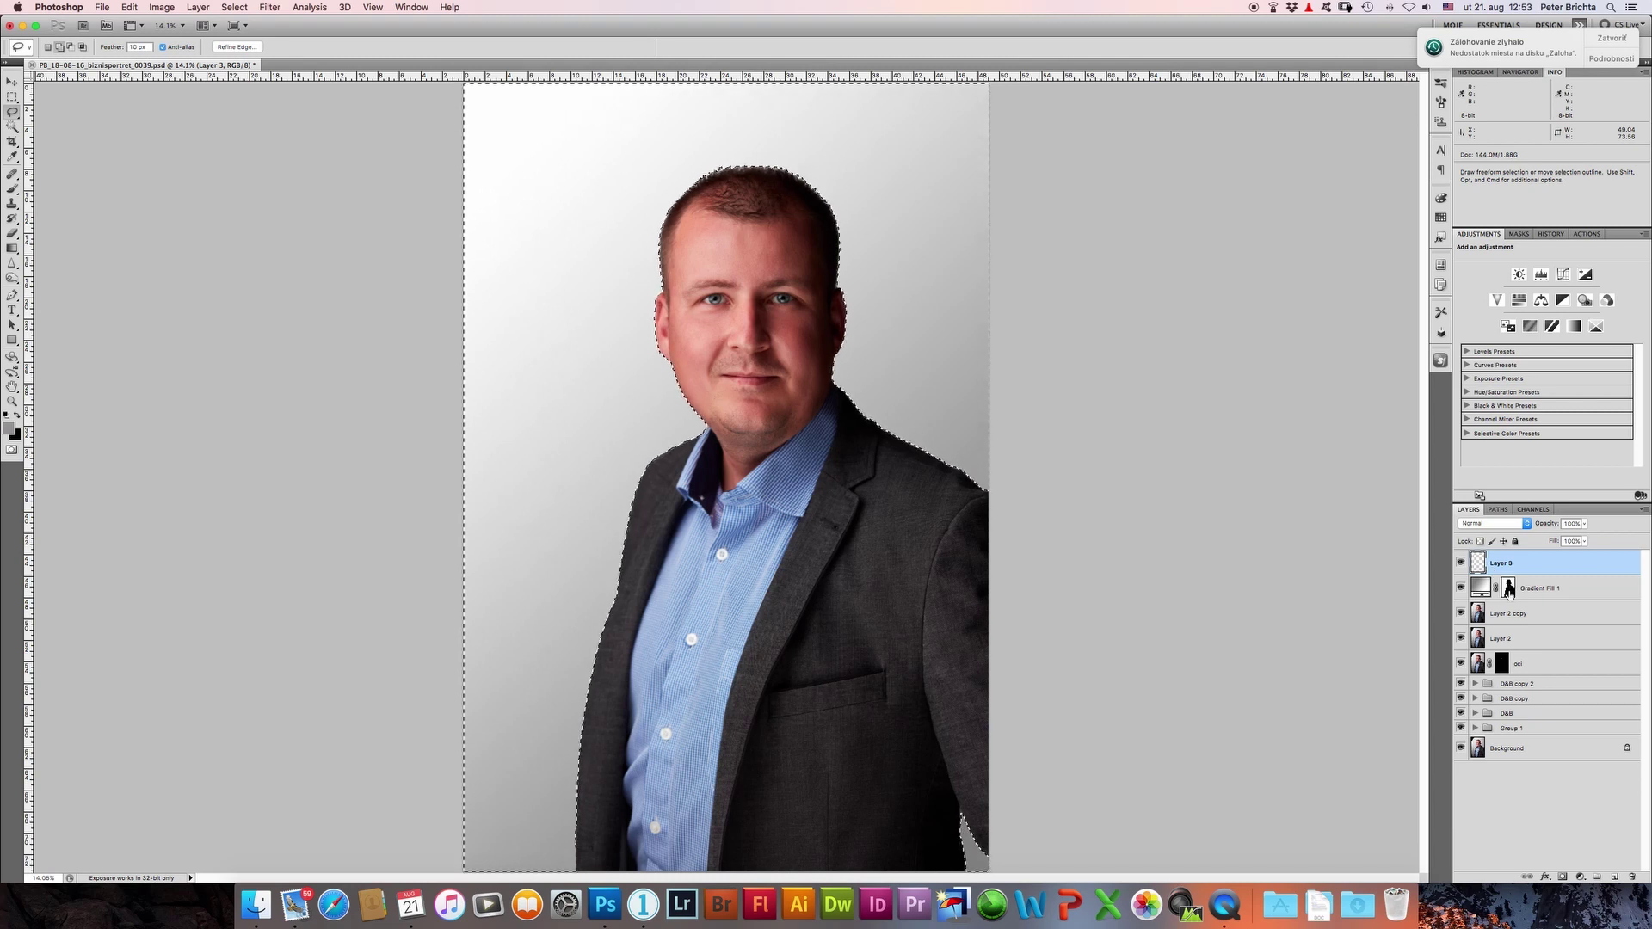
{"action": "left_click_drag", "start_coordinate": [1508, 587], "coordinate": [1503, 563]}
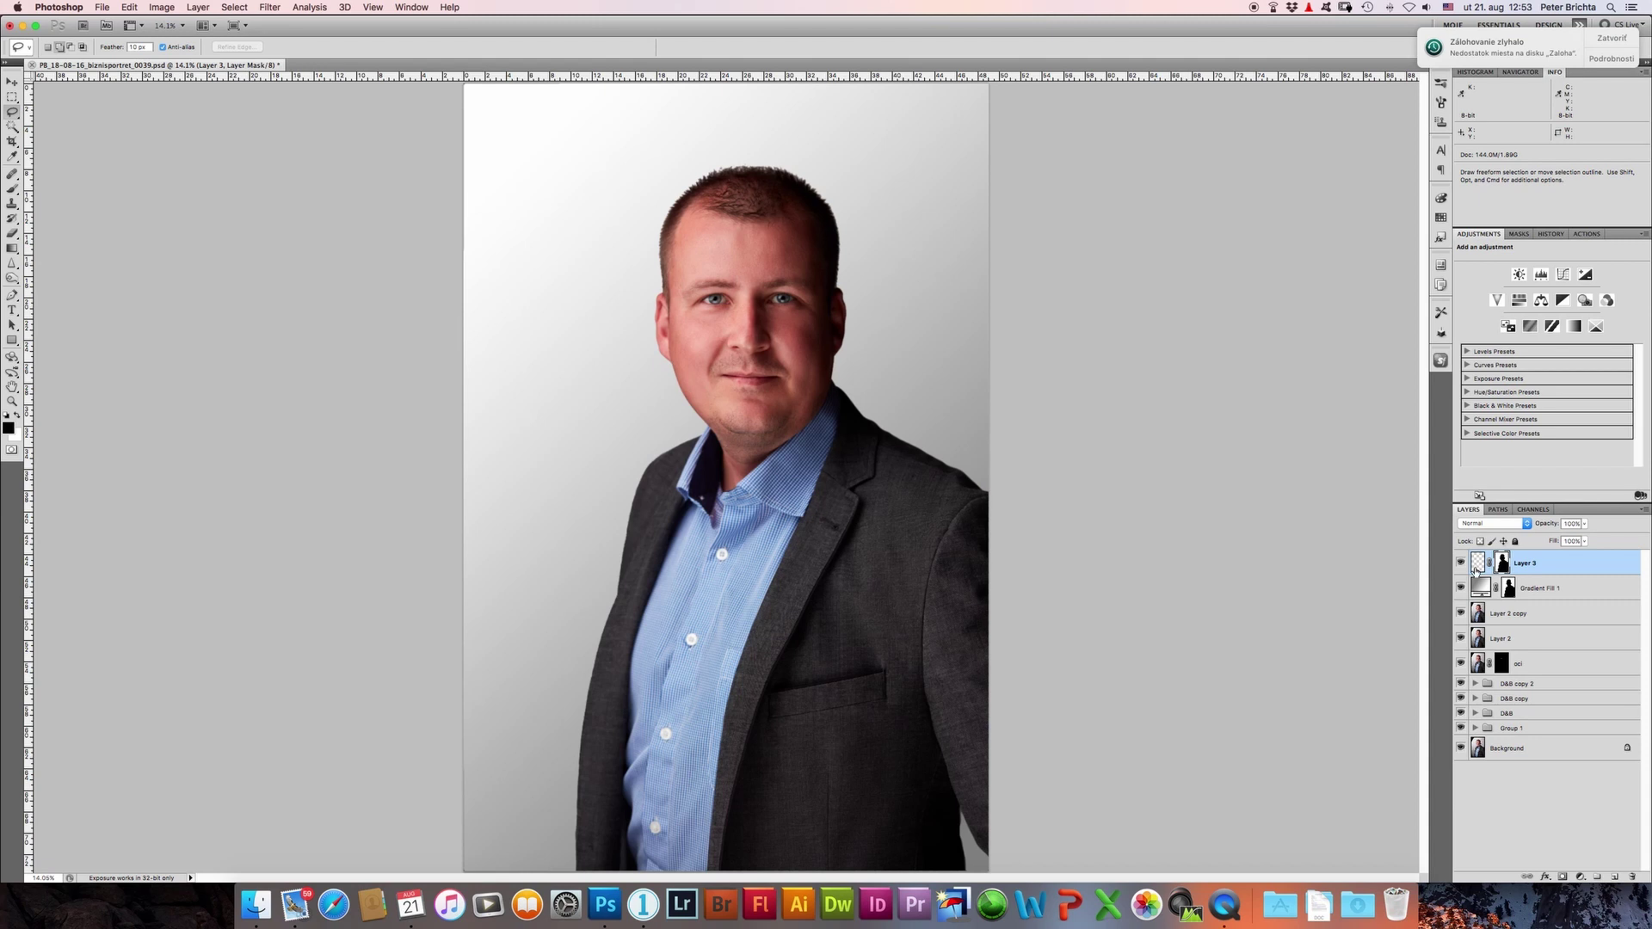
{"action": "double_click", "coordinate": [1478, 565]}
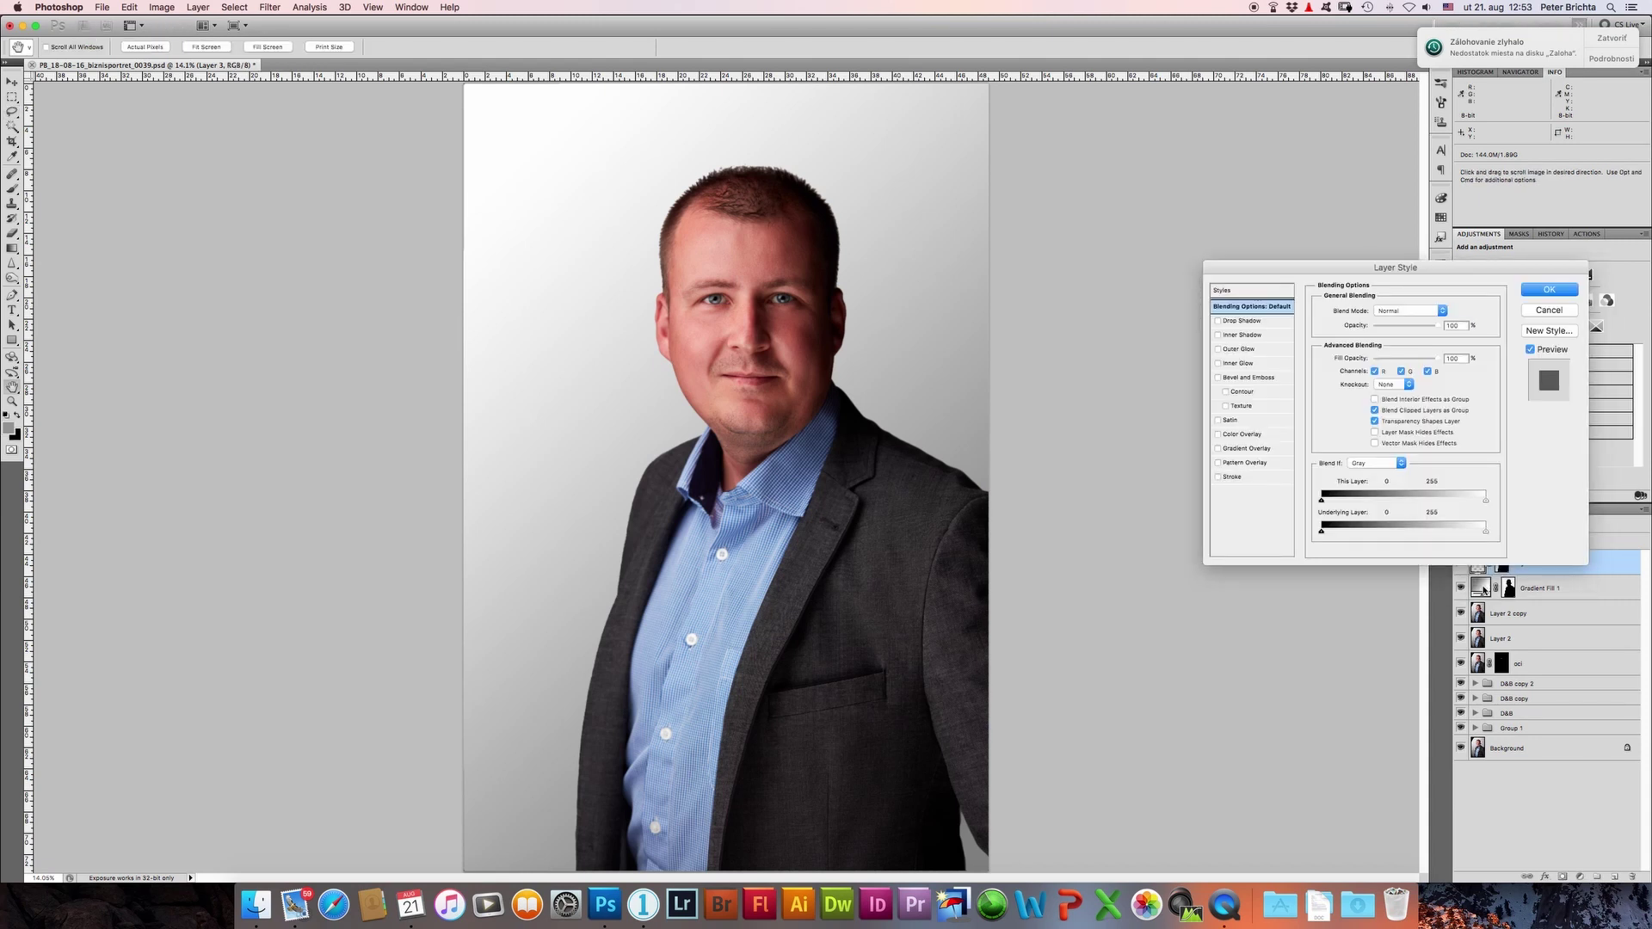
{"action": "key", "text": "Escape"}
{"action": "left_click", "coordinate": [1482, 591]}
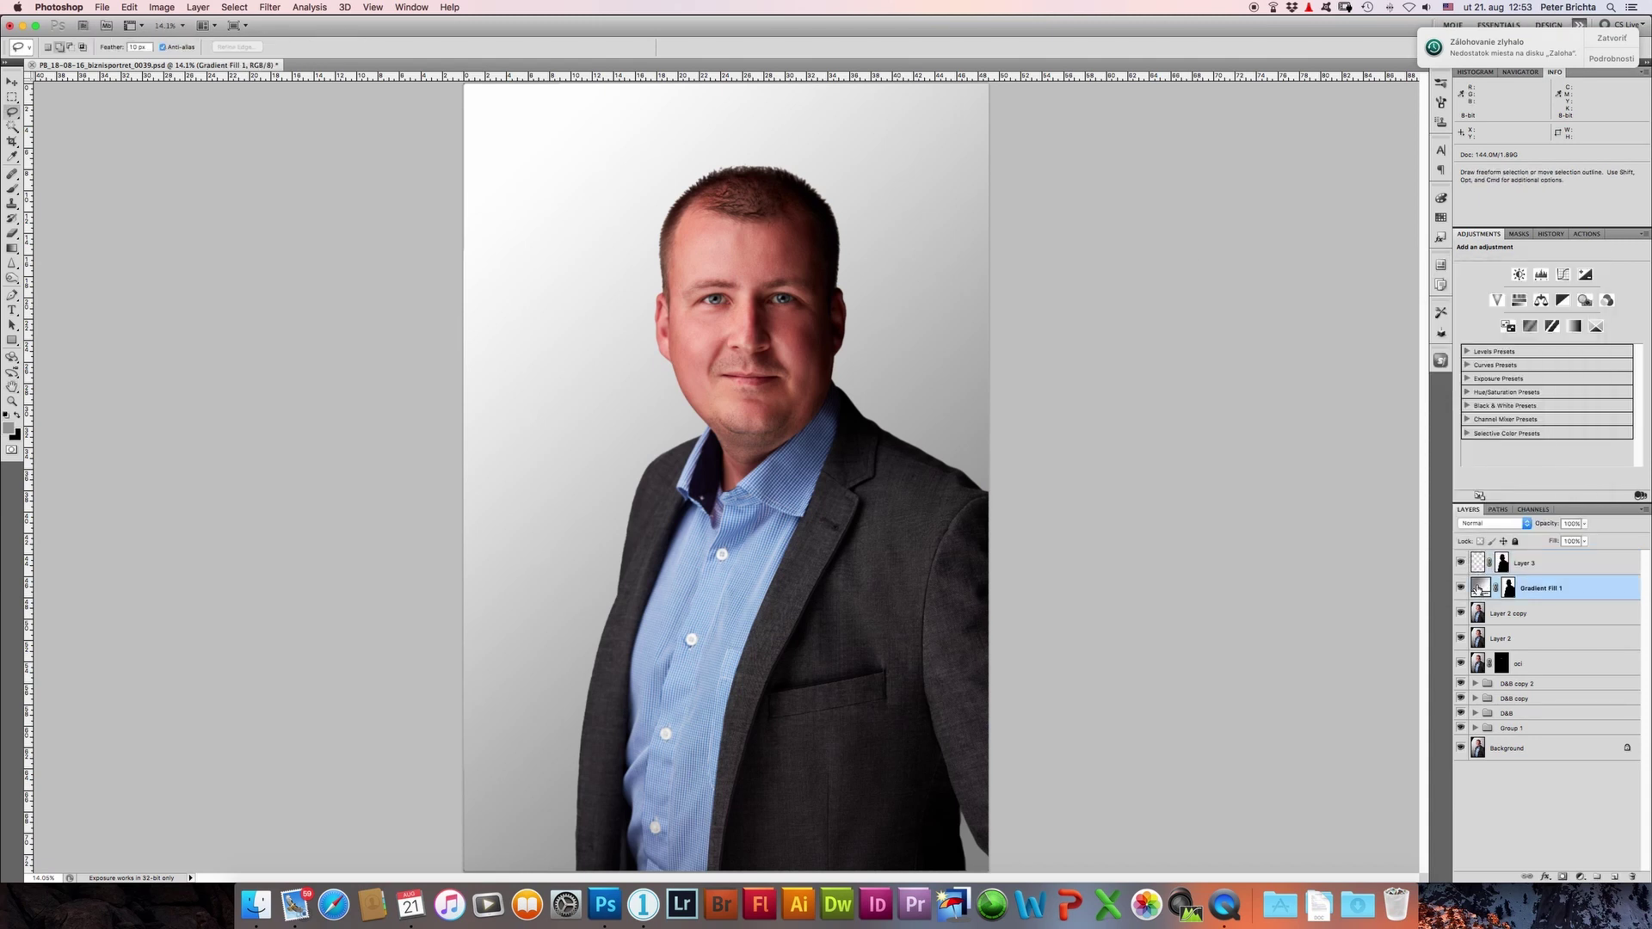
{"action": "left_click", "coordinate": [1528, 565]}
Step: Delete Layer 3 and duplicate Gradient Fill 1 as Gradient Fill 1 copy
{"action": "key", "text": "BackSpace"}
{"action": "key", "text": "super+j"}
{"action": "left_click", "coordinate": [1509, 565], "text": "alt"}
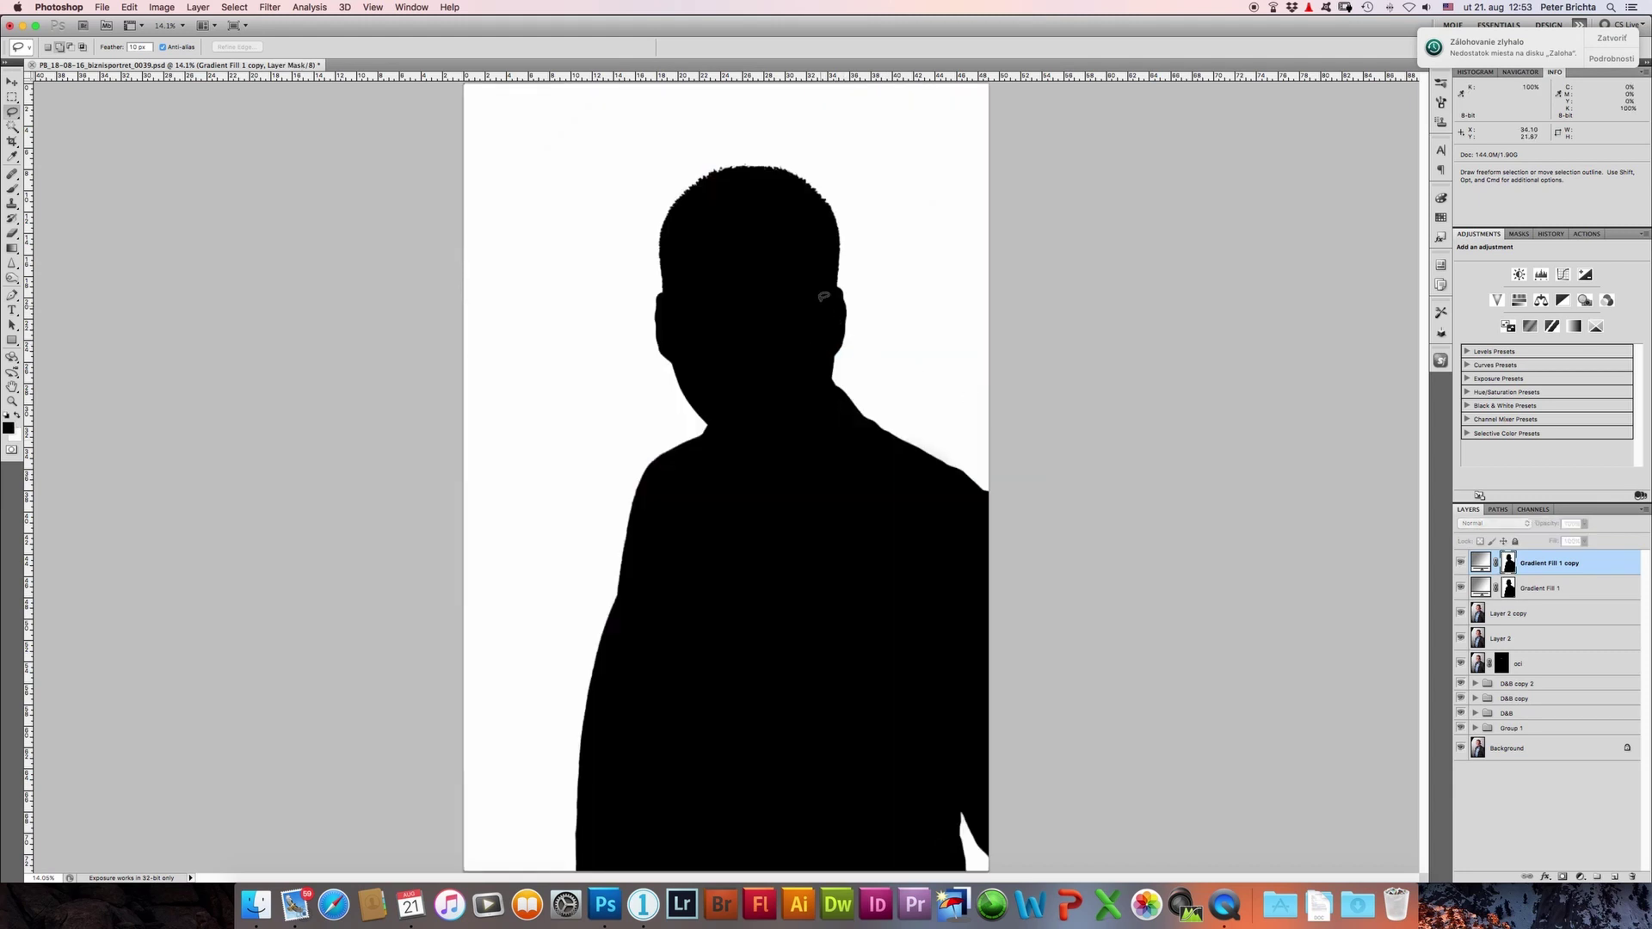
{"action": "right_click", "coordinate": [1534, 564]}
{"action": "left_click", "coordinate": [1571, 589]}
Step: Load the copy's silhouette mask as a selection and feather it by 1.5 pixels
{"action": "right_click", "coordinate": [1514, 564]}
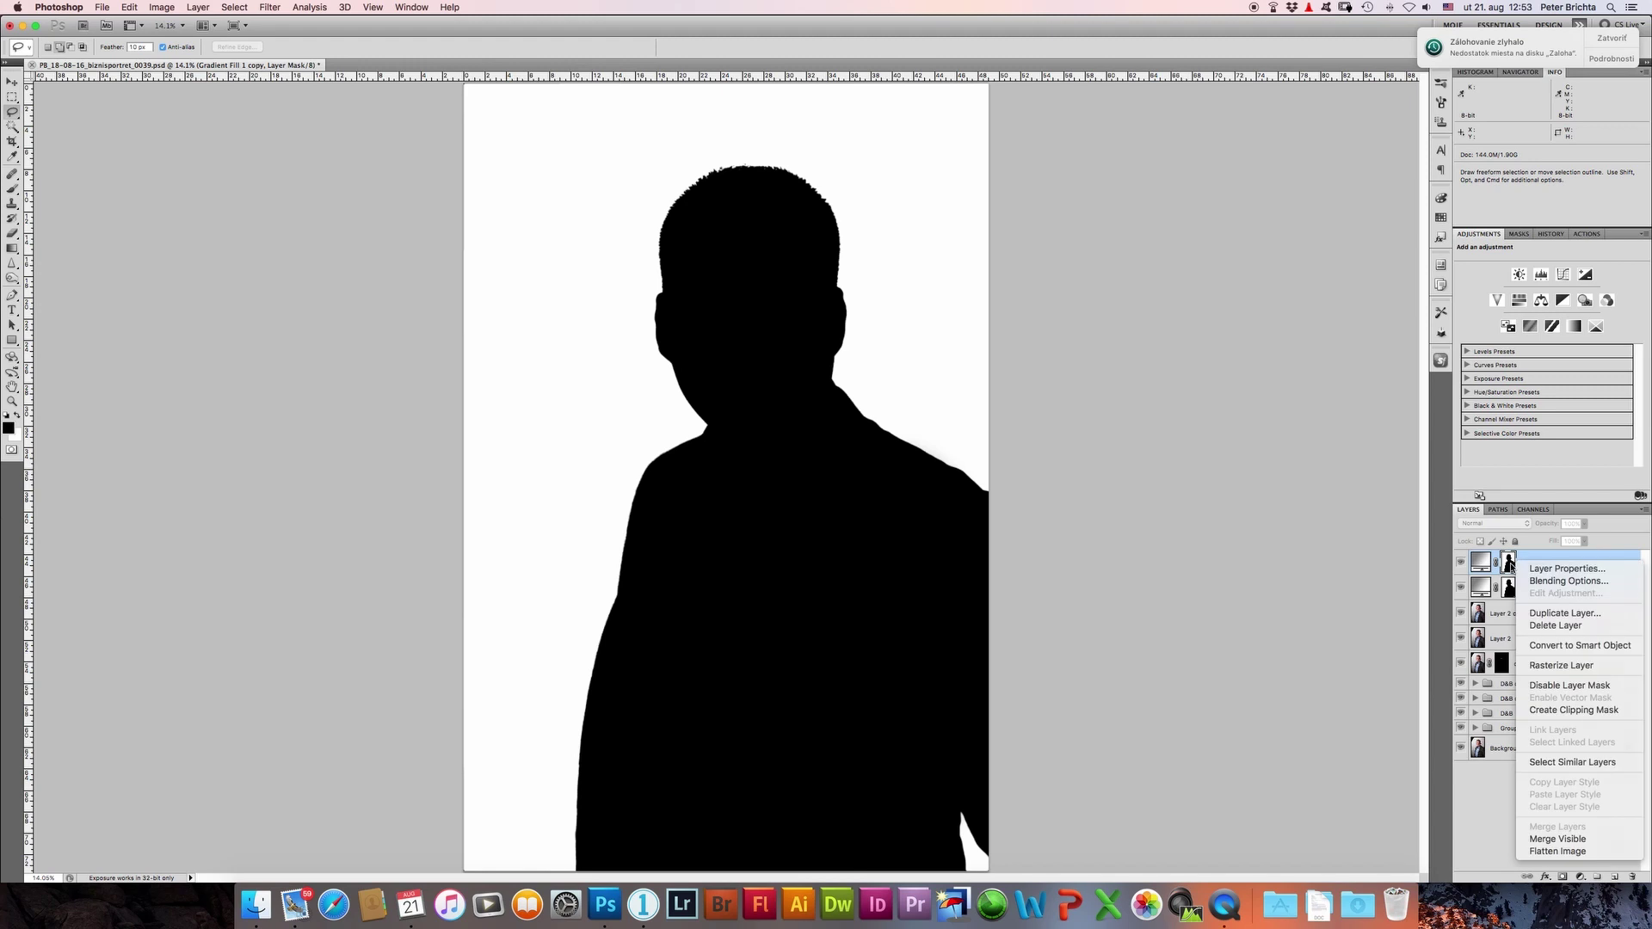
{"action": "right_click", "coordinate": [1510, 565]}
{"action": "left_click", "coordinate": [1454, 627]}
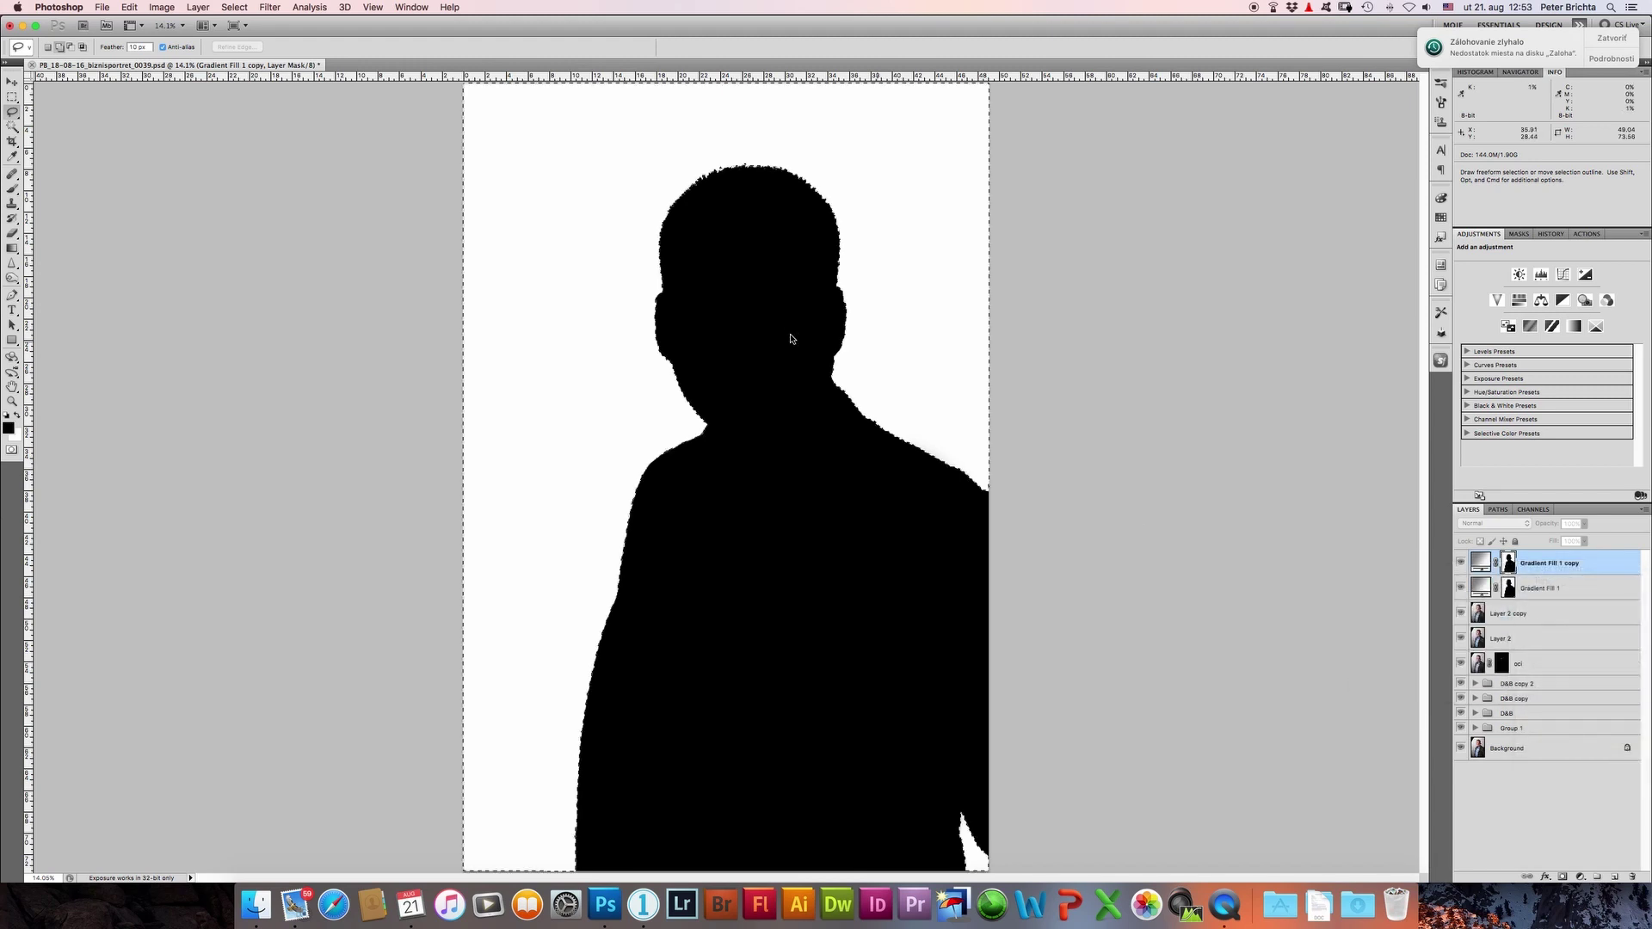
{"action": "right_click", "coordinate": [791, 338]}
{"action": "left_click", "coordinate": [820, 365]}
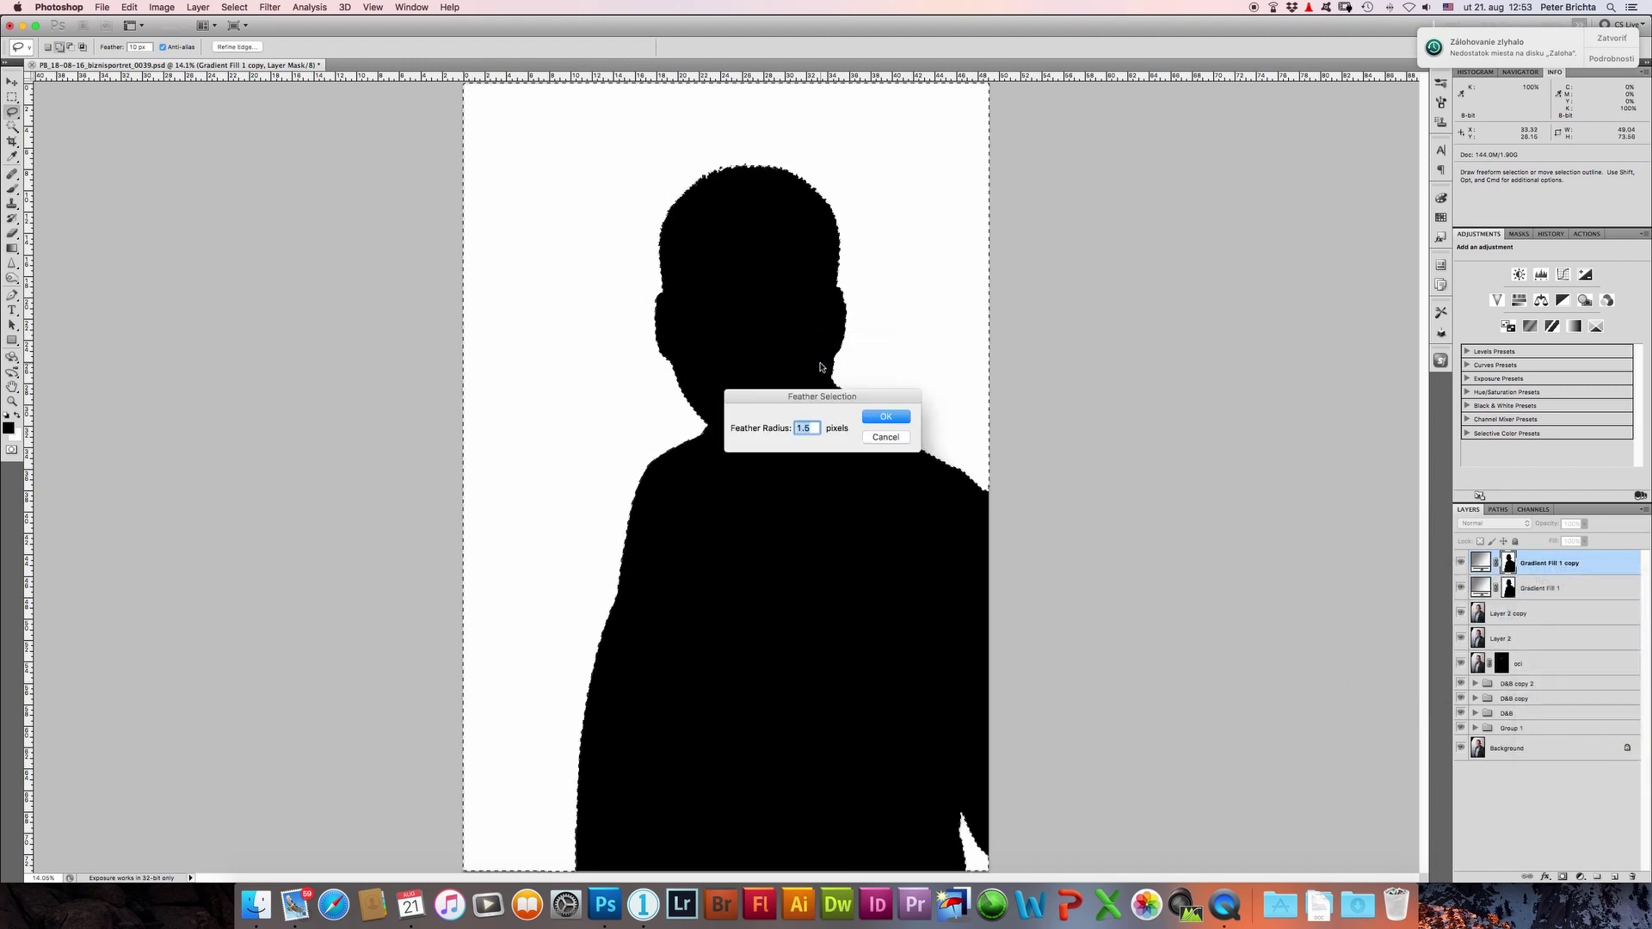
{"action": "left_click", "coordinate": [891, 416]}
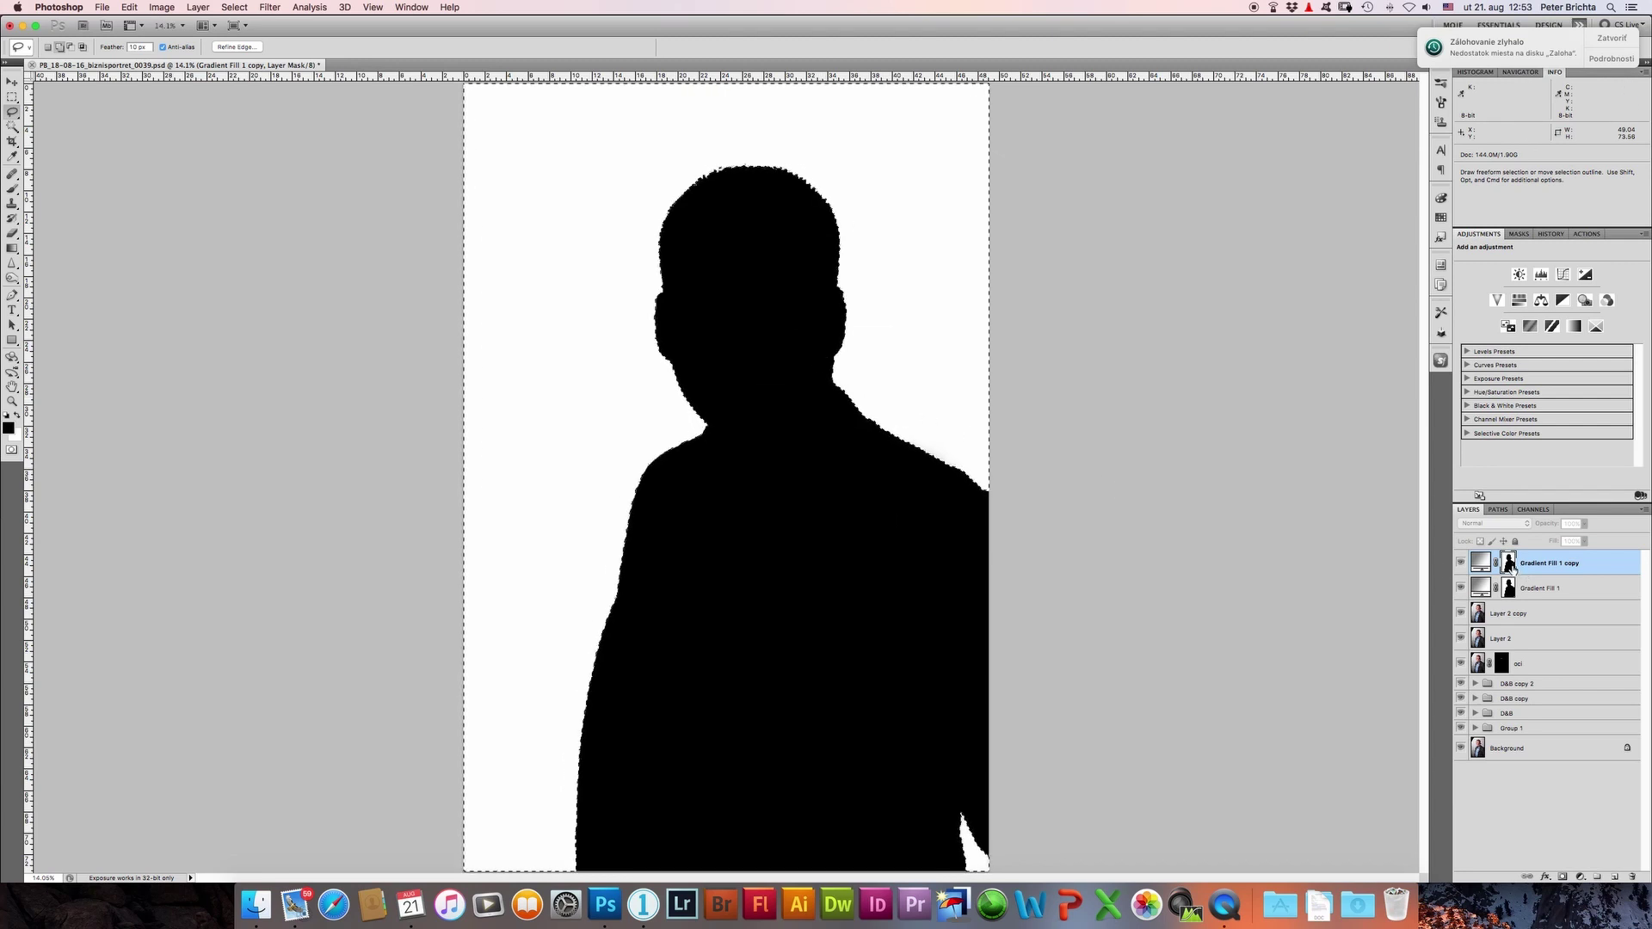
Step: Deselect, zoom to 50% on the face, and hide both gradient fill layers
{"action": "key", "text": "super+d"}
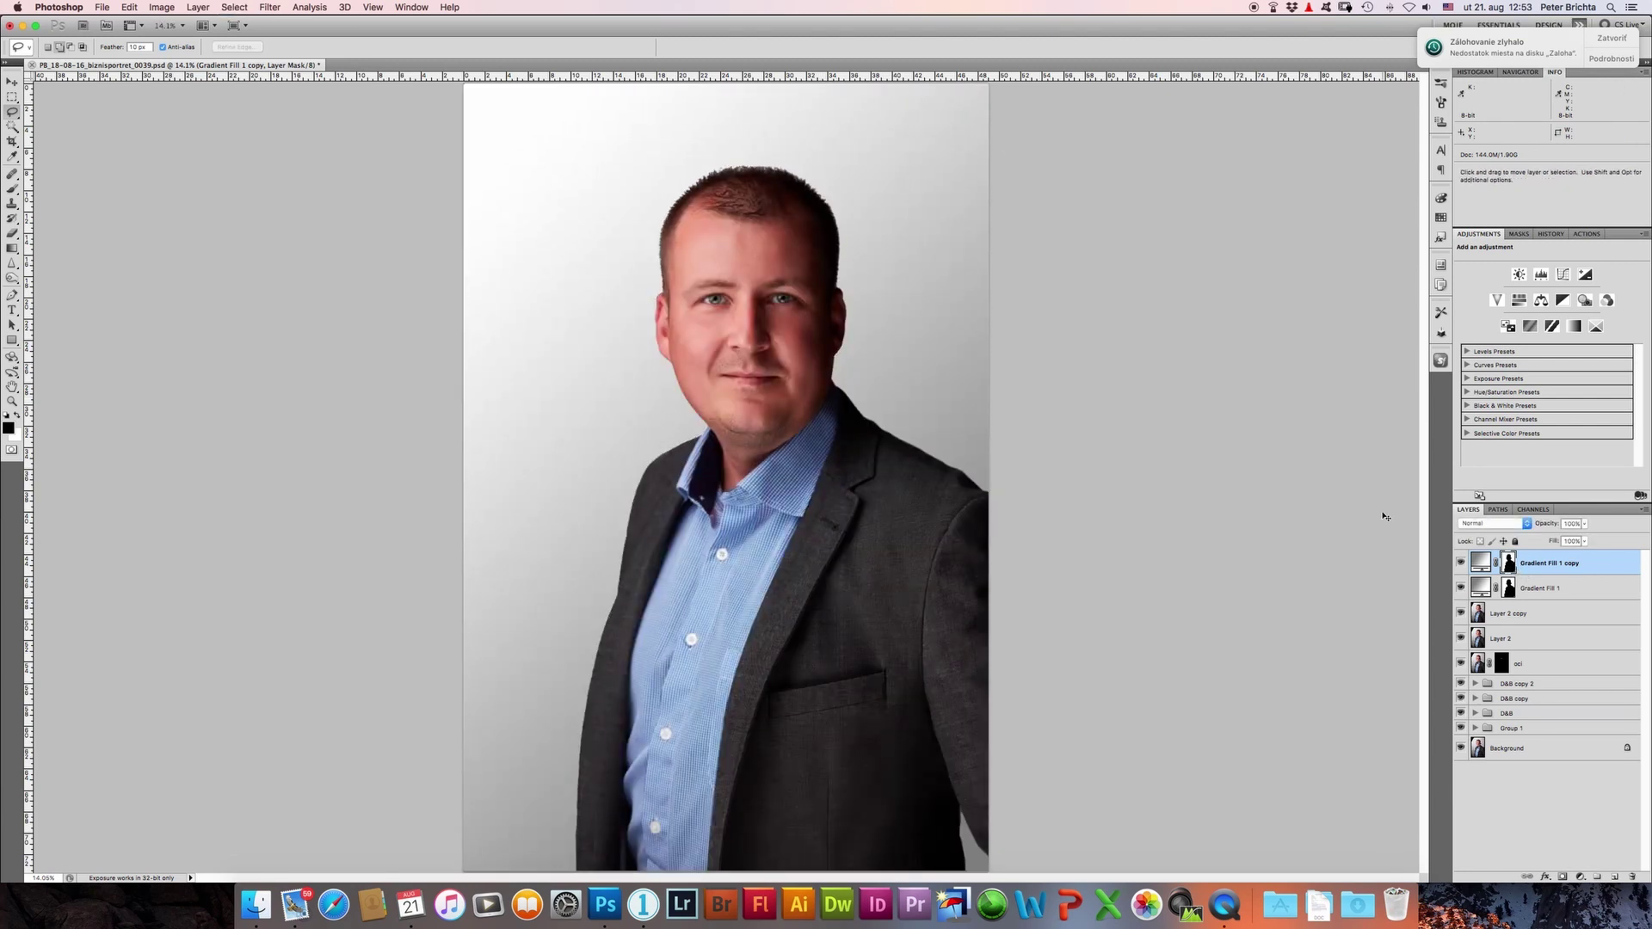
{"action": "key", "text": "super+plus"}
{"action": "key", "text": "super+plus"}
{"action": "key", "text": "super+plus"}
{"action": "key", "text": "super+plus"}
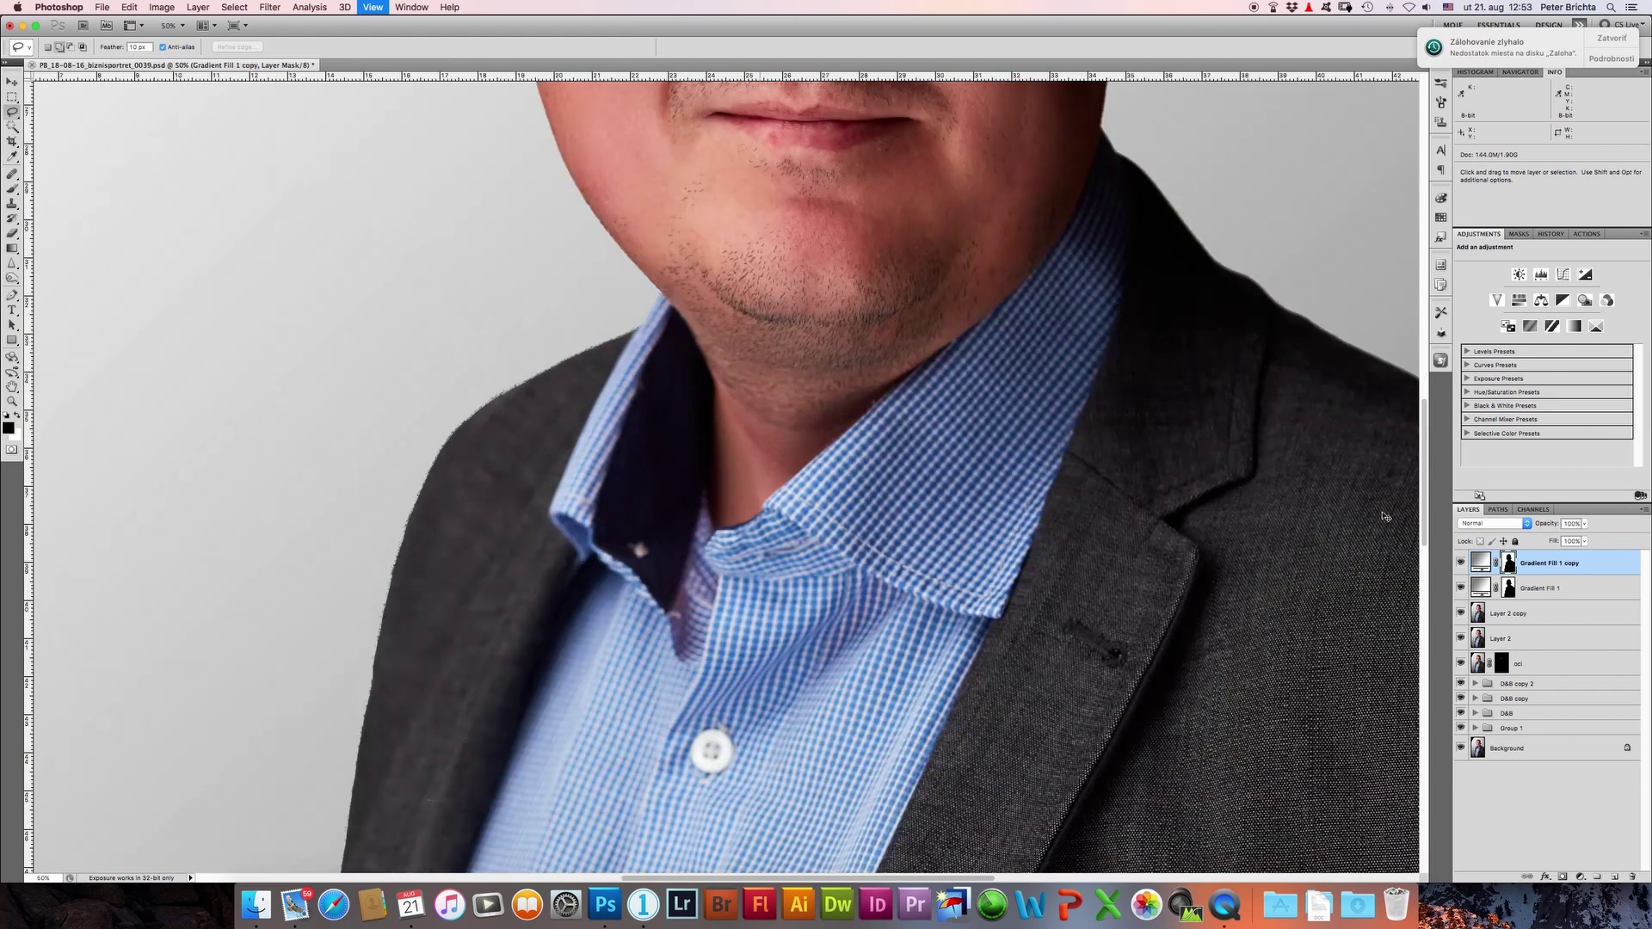
{"action": "key", "text": "super+plus"}
{"action": "key", "text": "super+plus"}
{"action": "key", "text": "super+plus"}
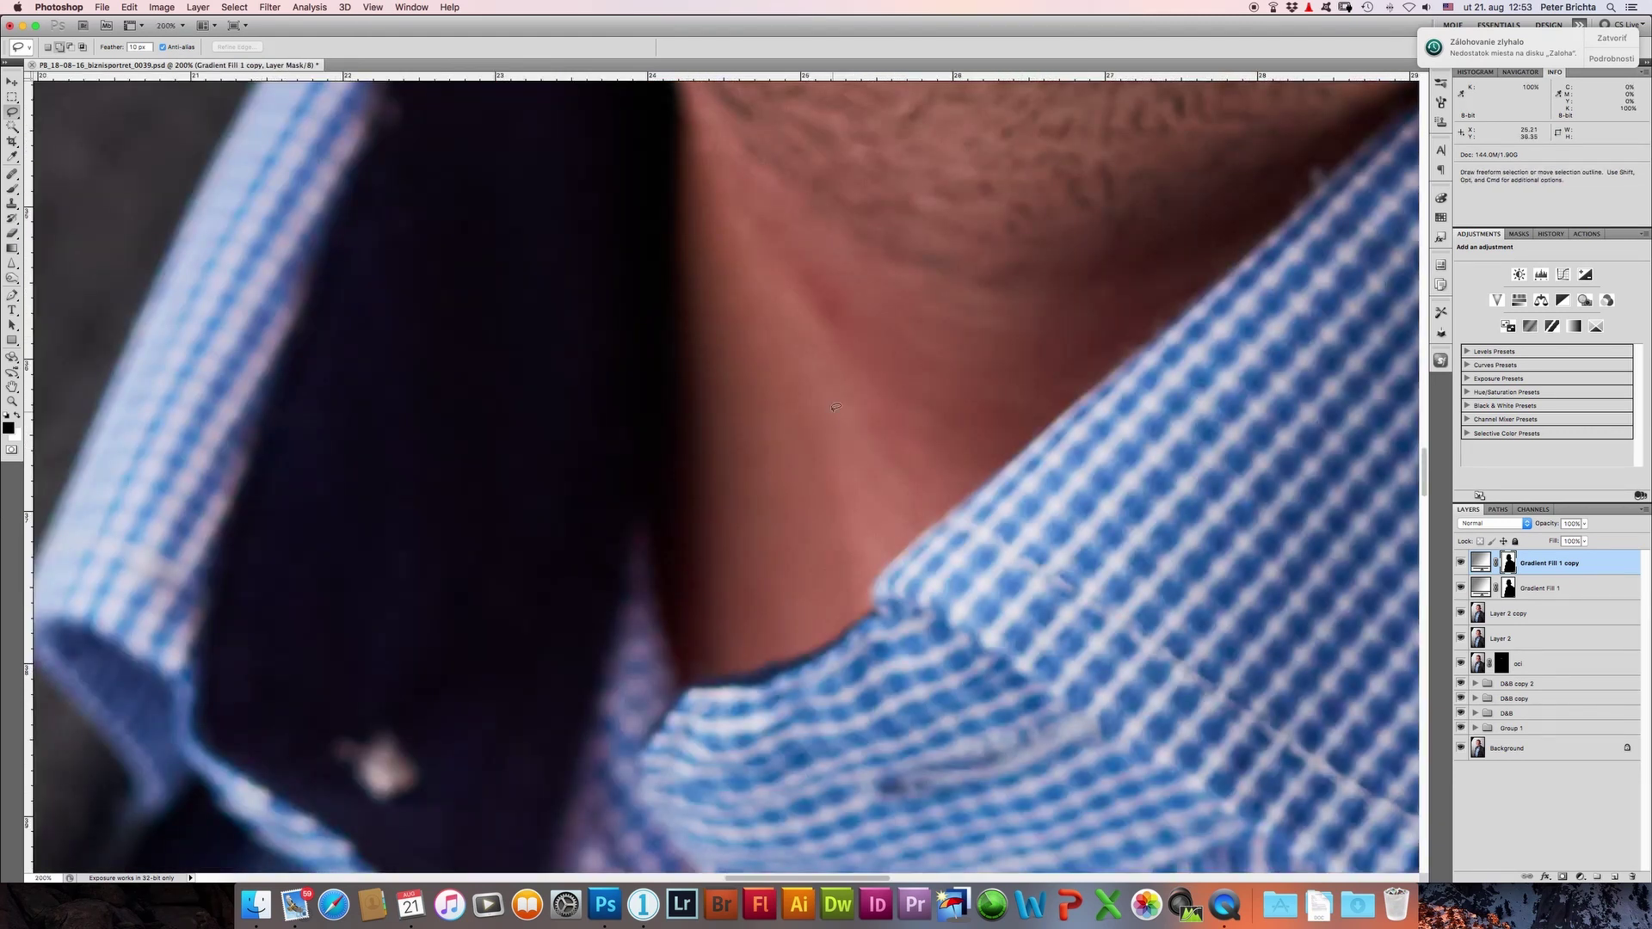
{"action": "key", "text": "super+0"}
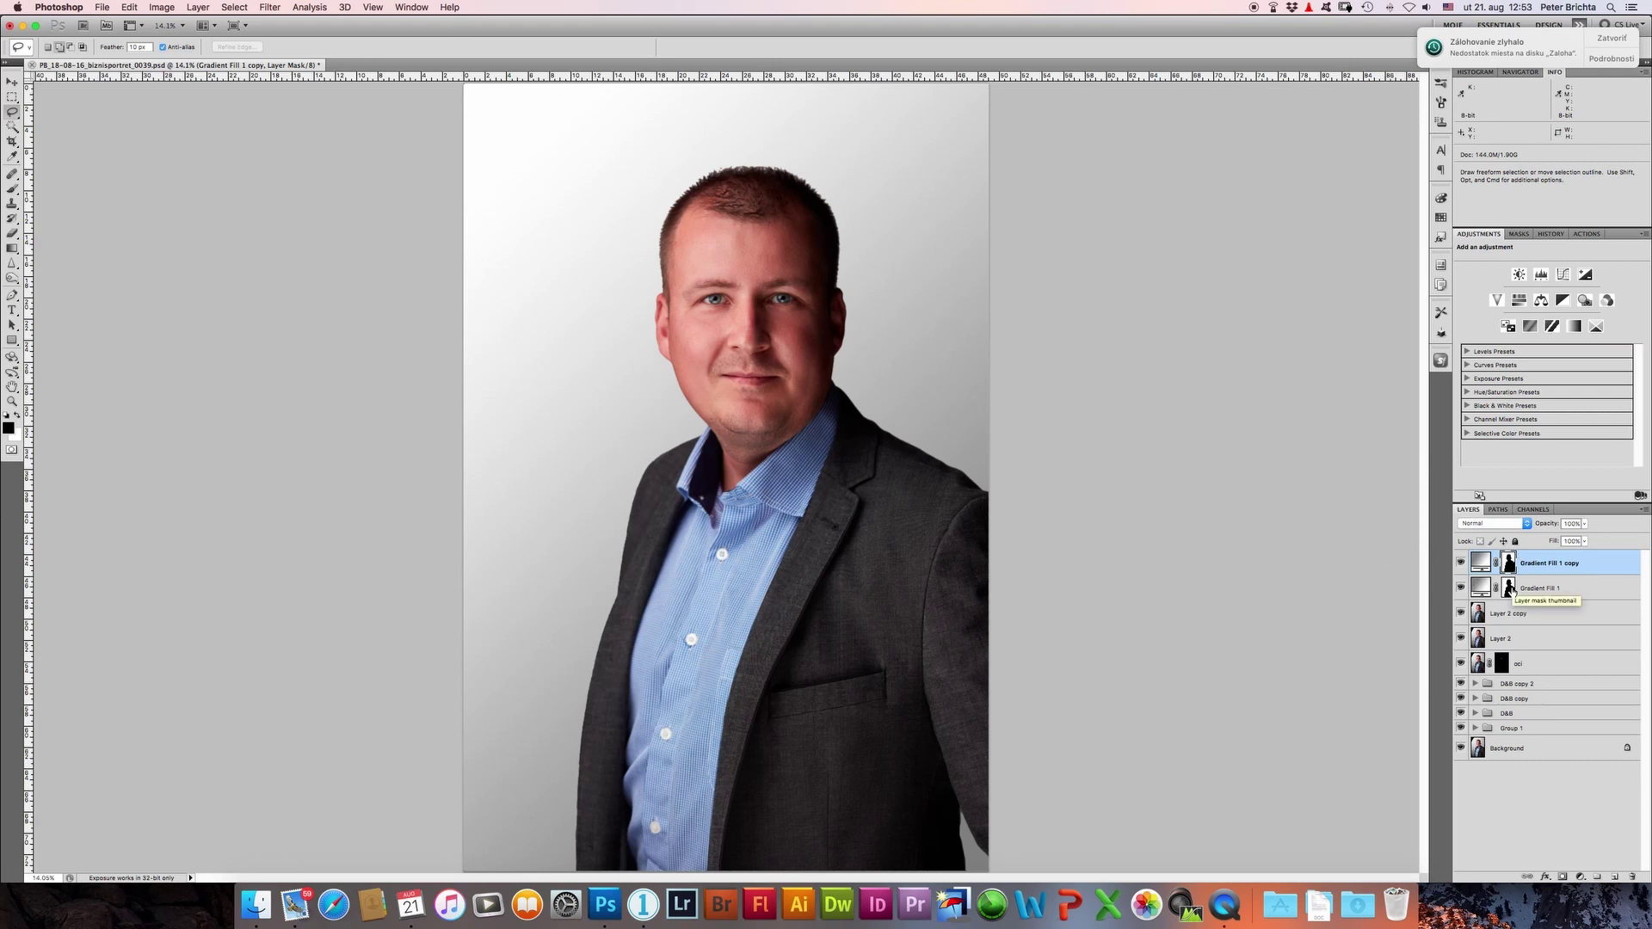
{"action": "key", "text": "super+plus"}
{"action": "key", "text": "super+plus"}
{"action": "key", "text": "super+plus"}
{"action": "key", "text": "super+plus"}
{"action": "left_click_drag", "start_coordinate": [901, 369], "coordinate": [763, 675]}
{"action": "left_click_drag", "start_coordinate": [830, 494], "coordinate": [866, 869]}
{"action": "left_click", "coordinate": [1460, 563]}
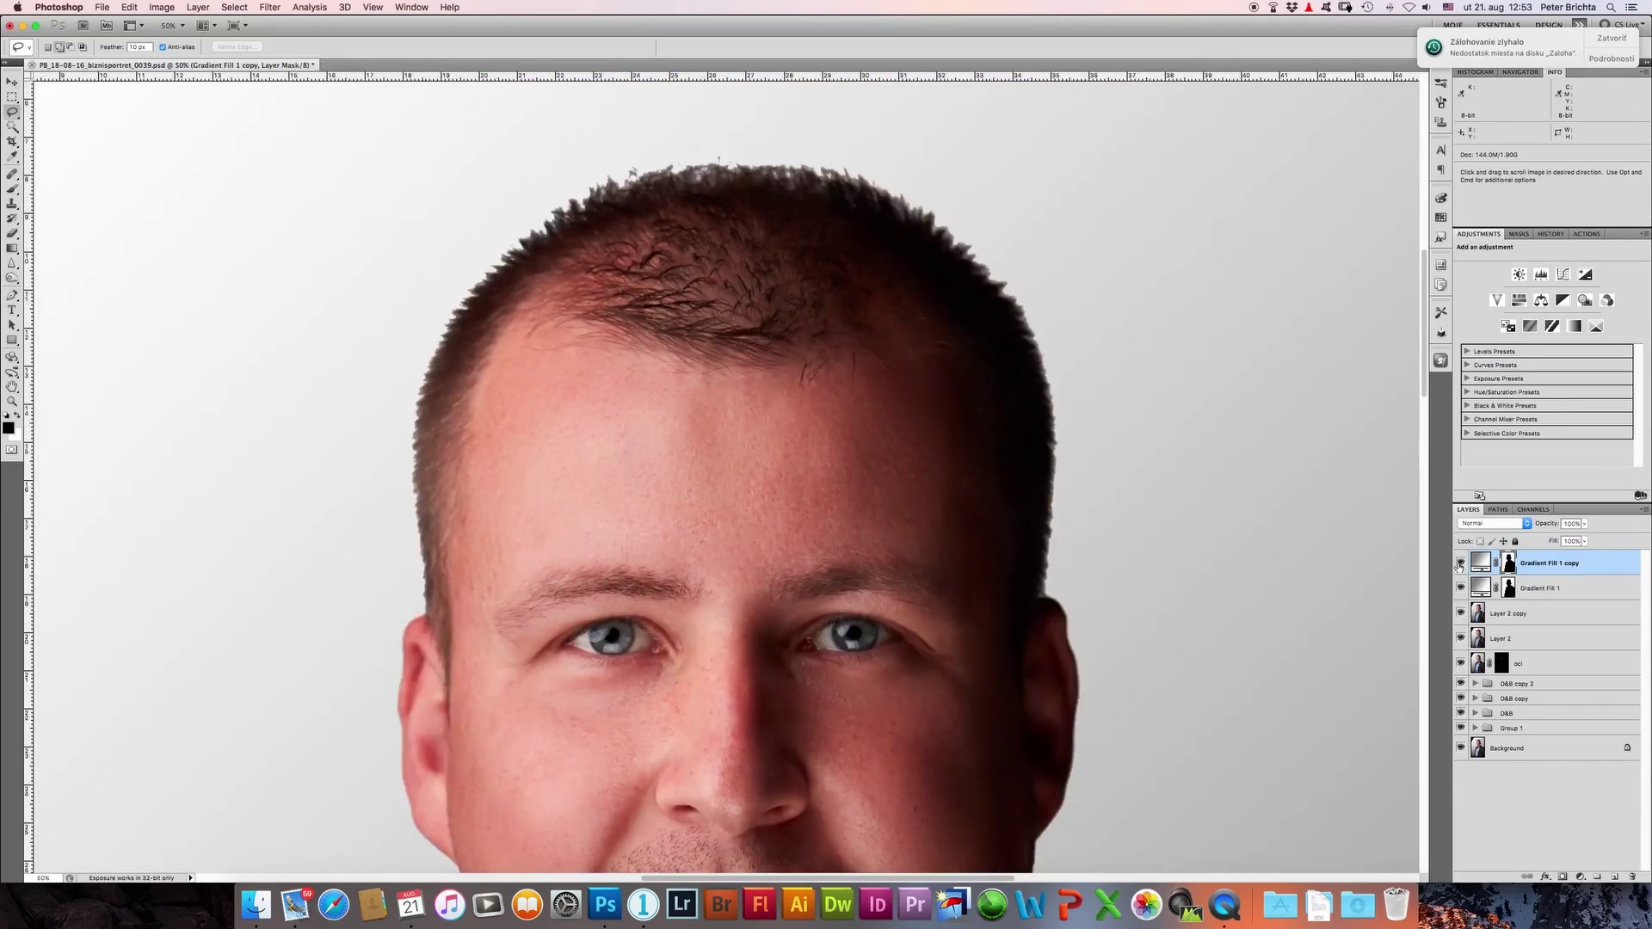
{"action": "left_click", "coordinate": [1460, 588]}
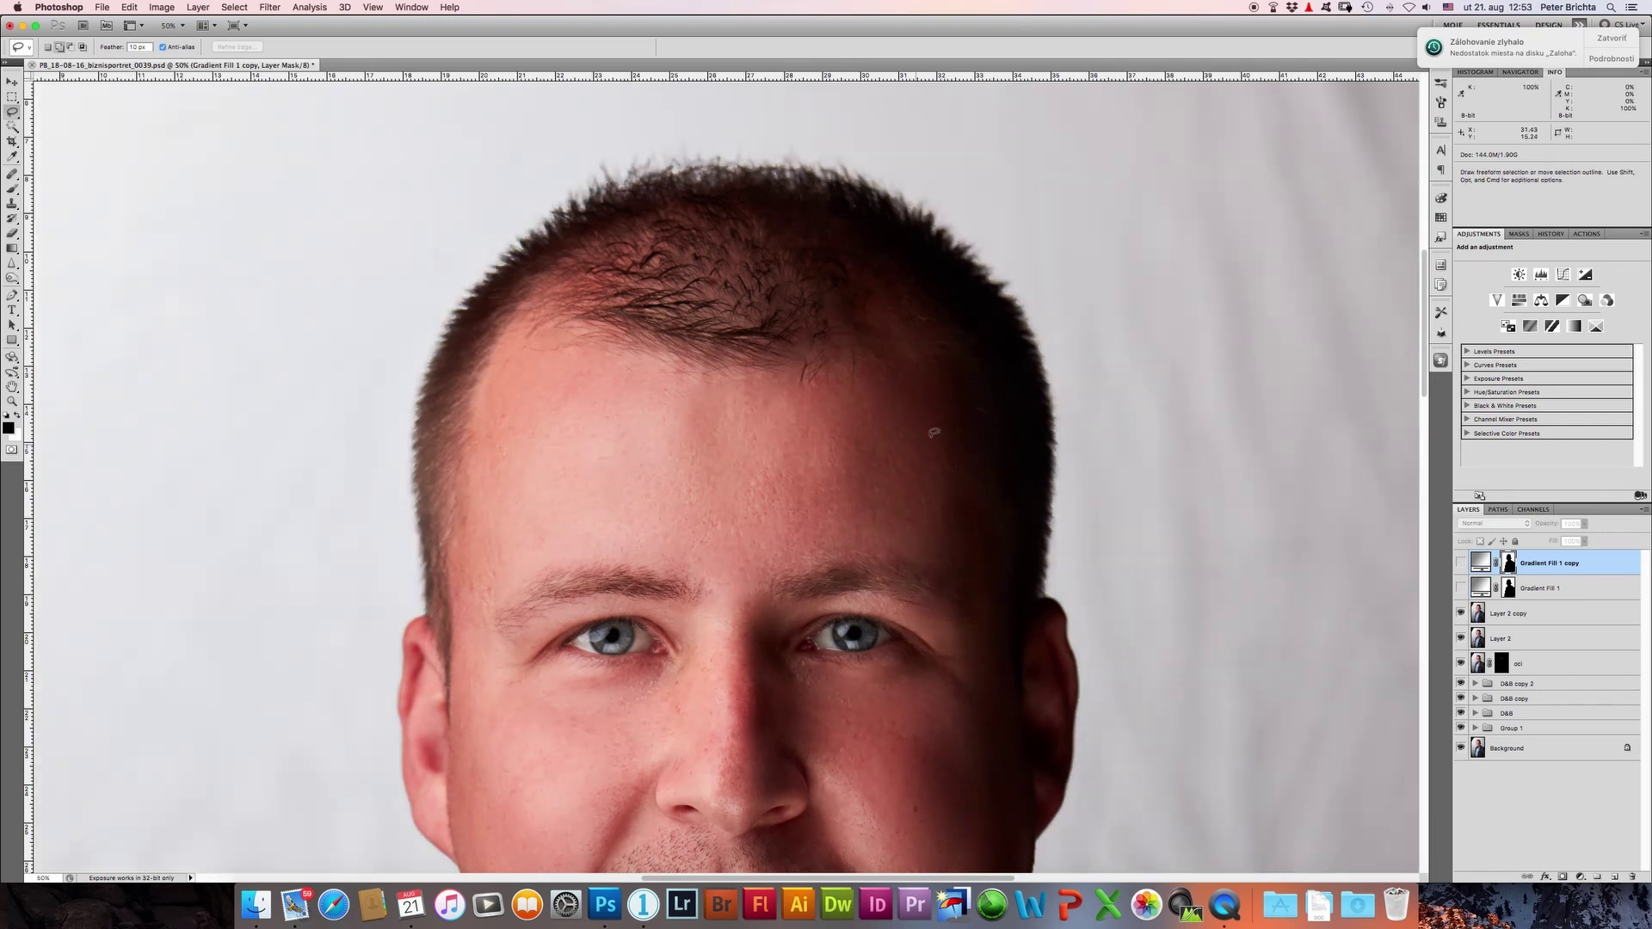
Step: Target the Gradient Fill 1 mask with a 500-size brush at 86% opacity
{"action": "key", "text": "b"}
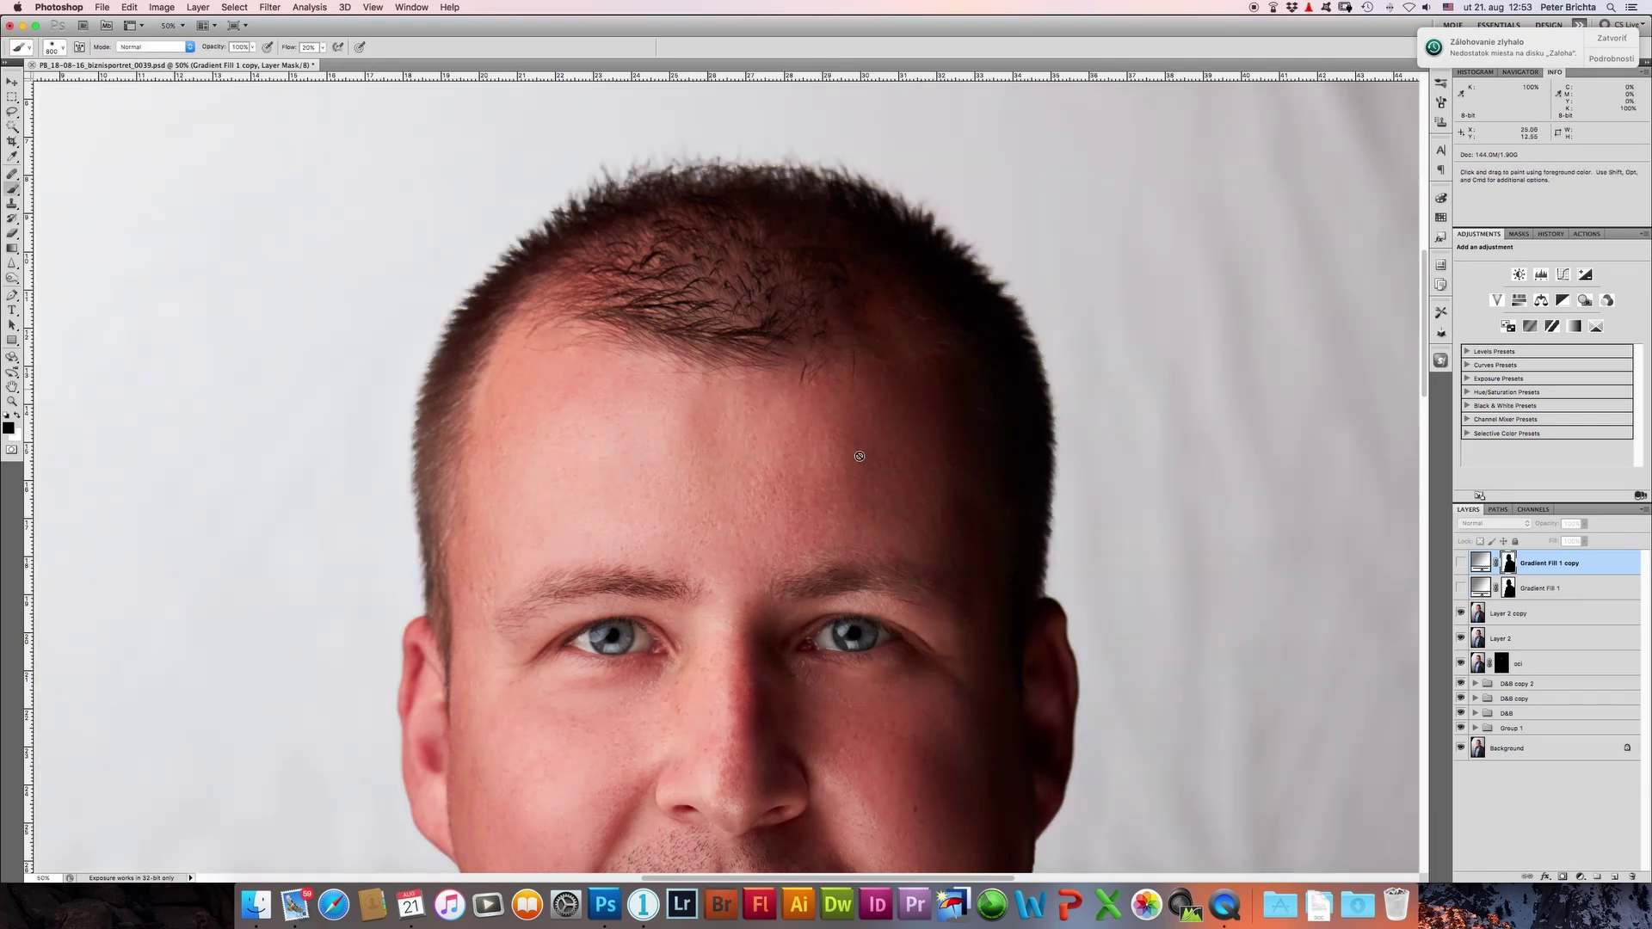
{"action": "left_click", "coordinate": [1510, 588]}
{"action": "left_click", "coordinate": [1460, 588]}
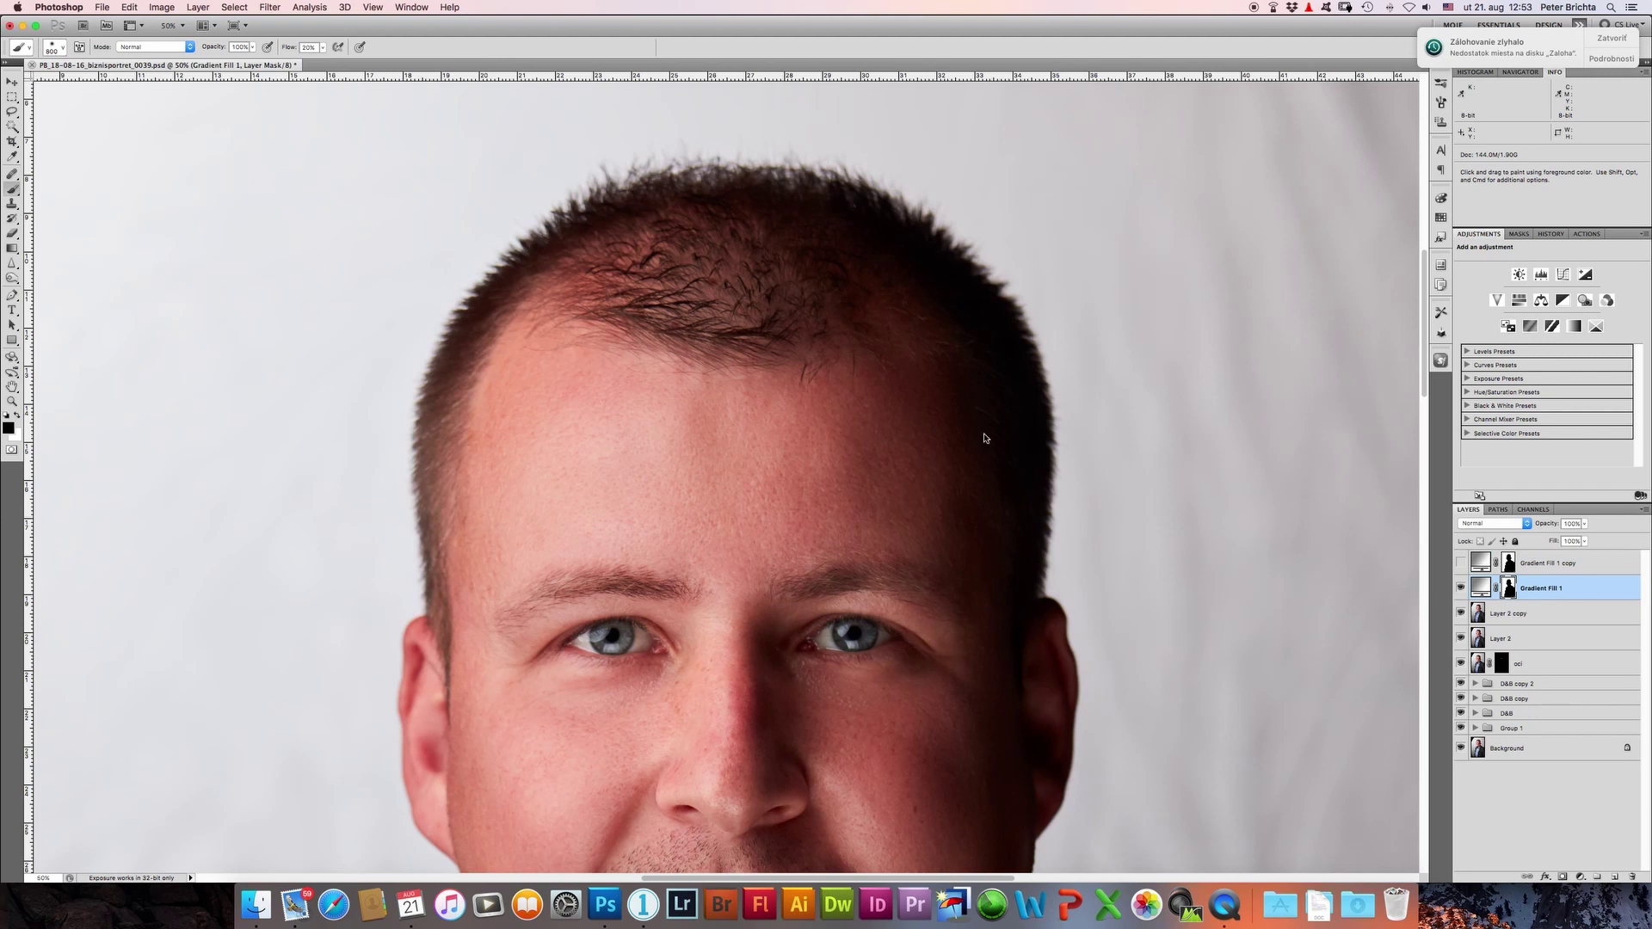
{"action": "key", "text": "bracketleft"}
{"action": "key", "text": "bracketleft"}
{"action": "key", "text": "bracketleft"}
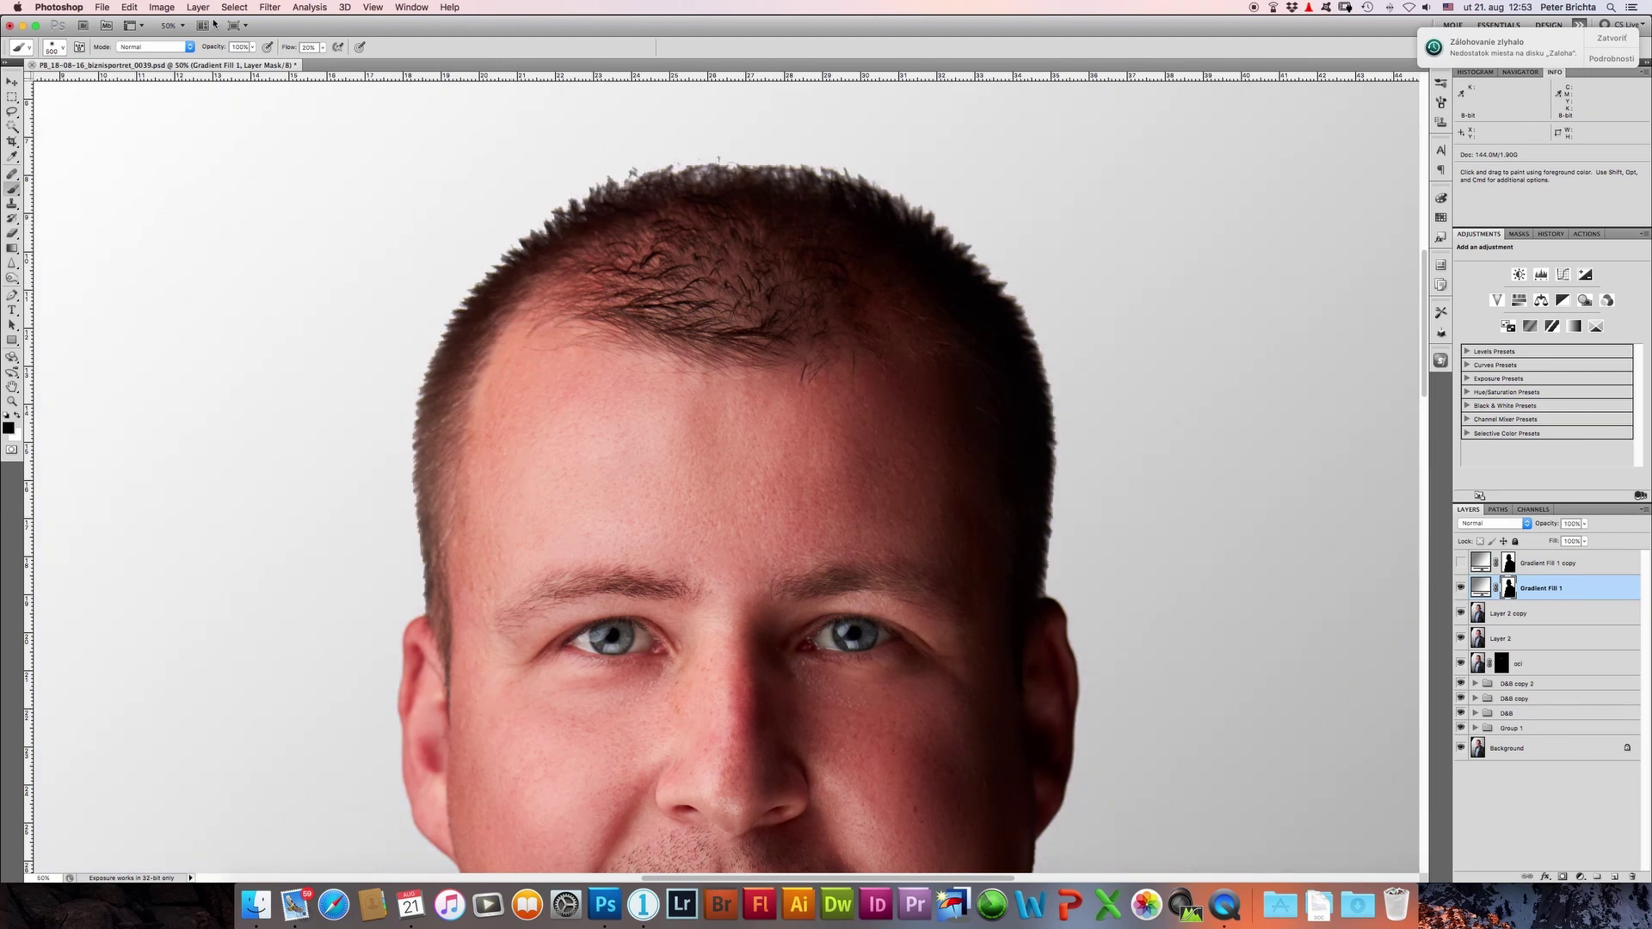
{"action": "key", "text": "2"}
{"action": "key", "text": "bracketleft"}
{"action": "left_click_drag", "start_coordinate": [215, 50], "coordinate": [272, 50]}
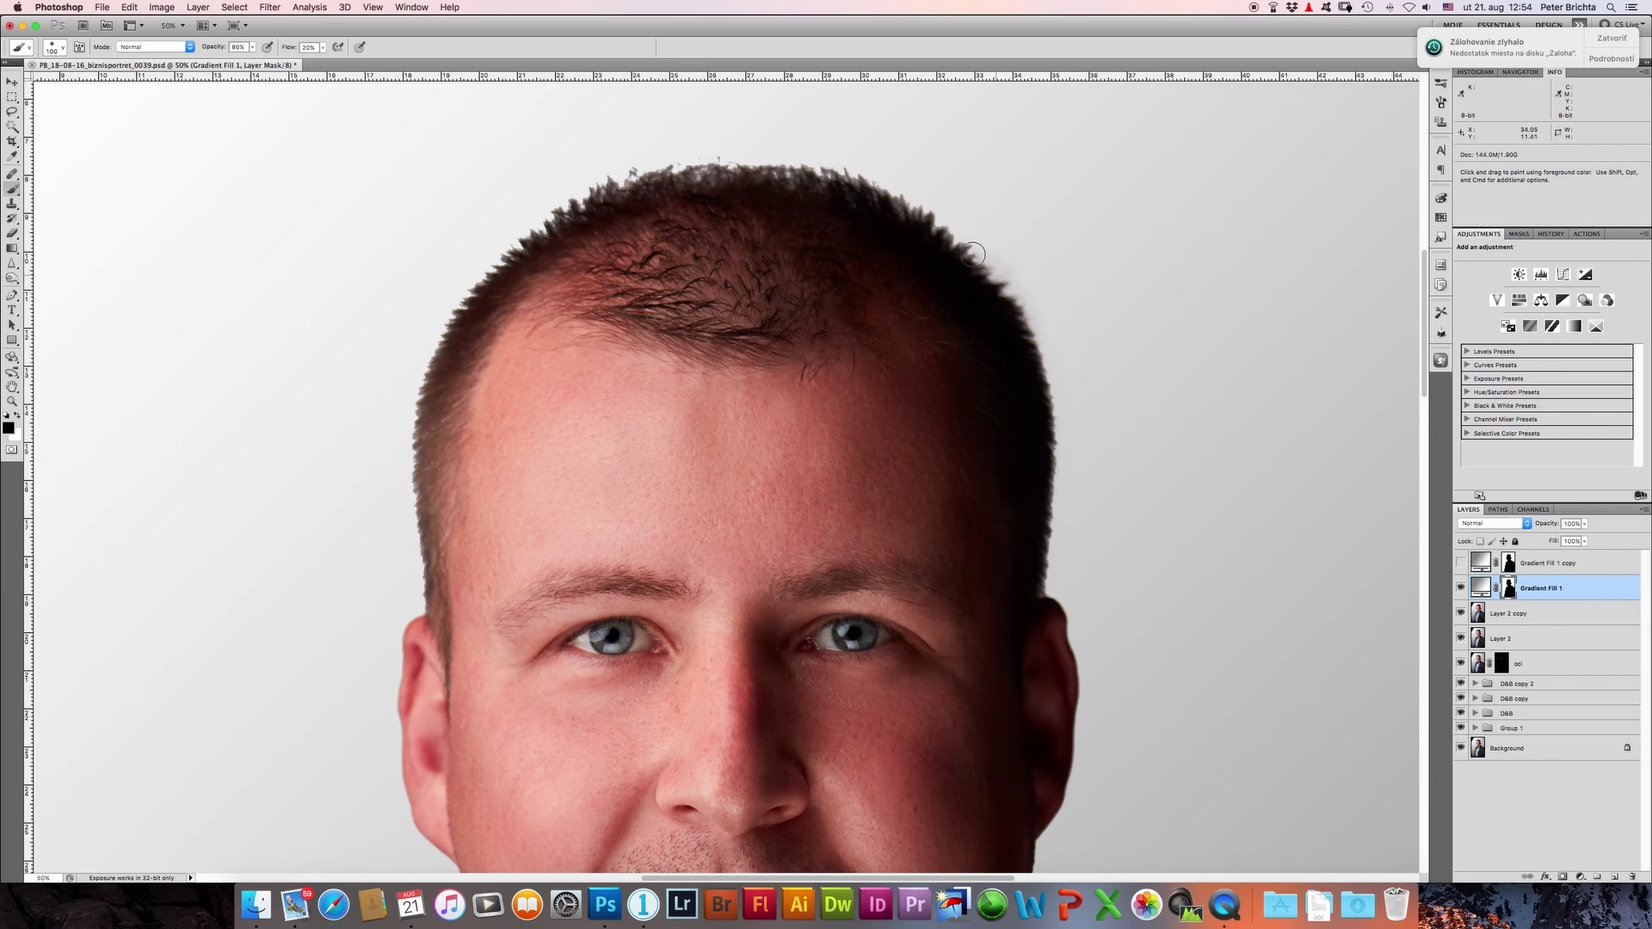
Step: Refine the mask along the right hair edge and the top of the head
{"action": "left_click_drag", "start_coordinate": [973, 254], "coordinate": [930, 220]}
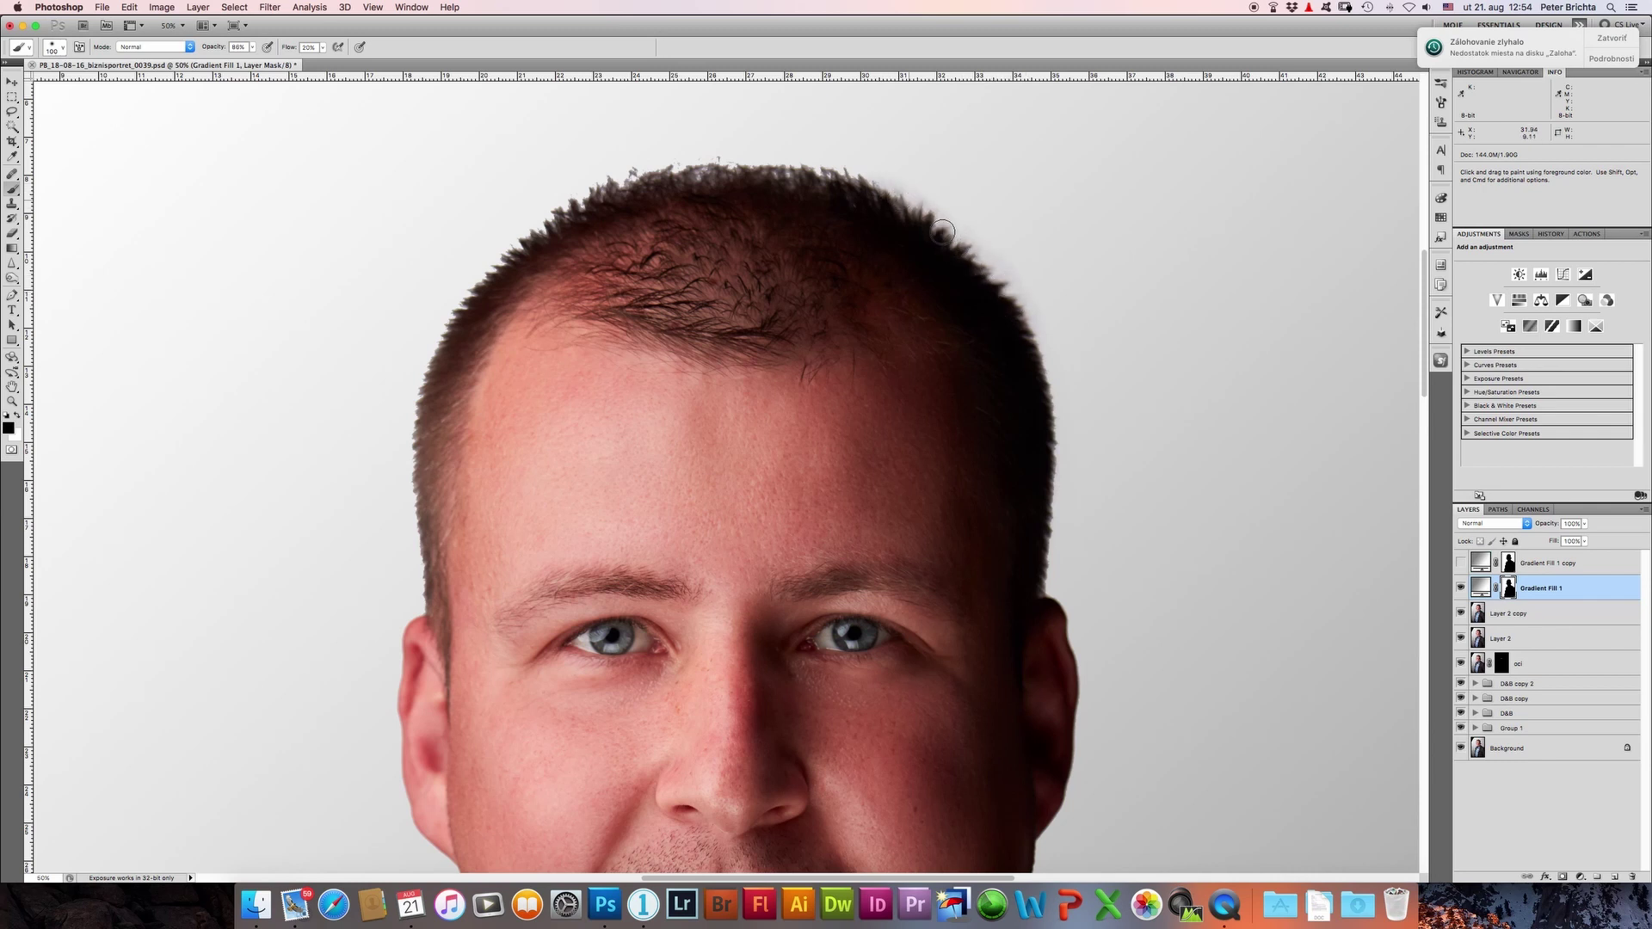
{"action": "left_click_drag", "start_coordinate": [1026, 320], "coordinate": [1048, 527]}
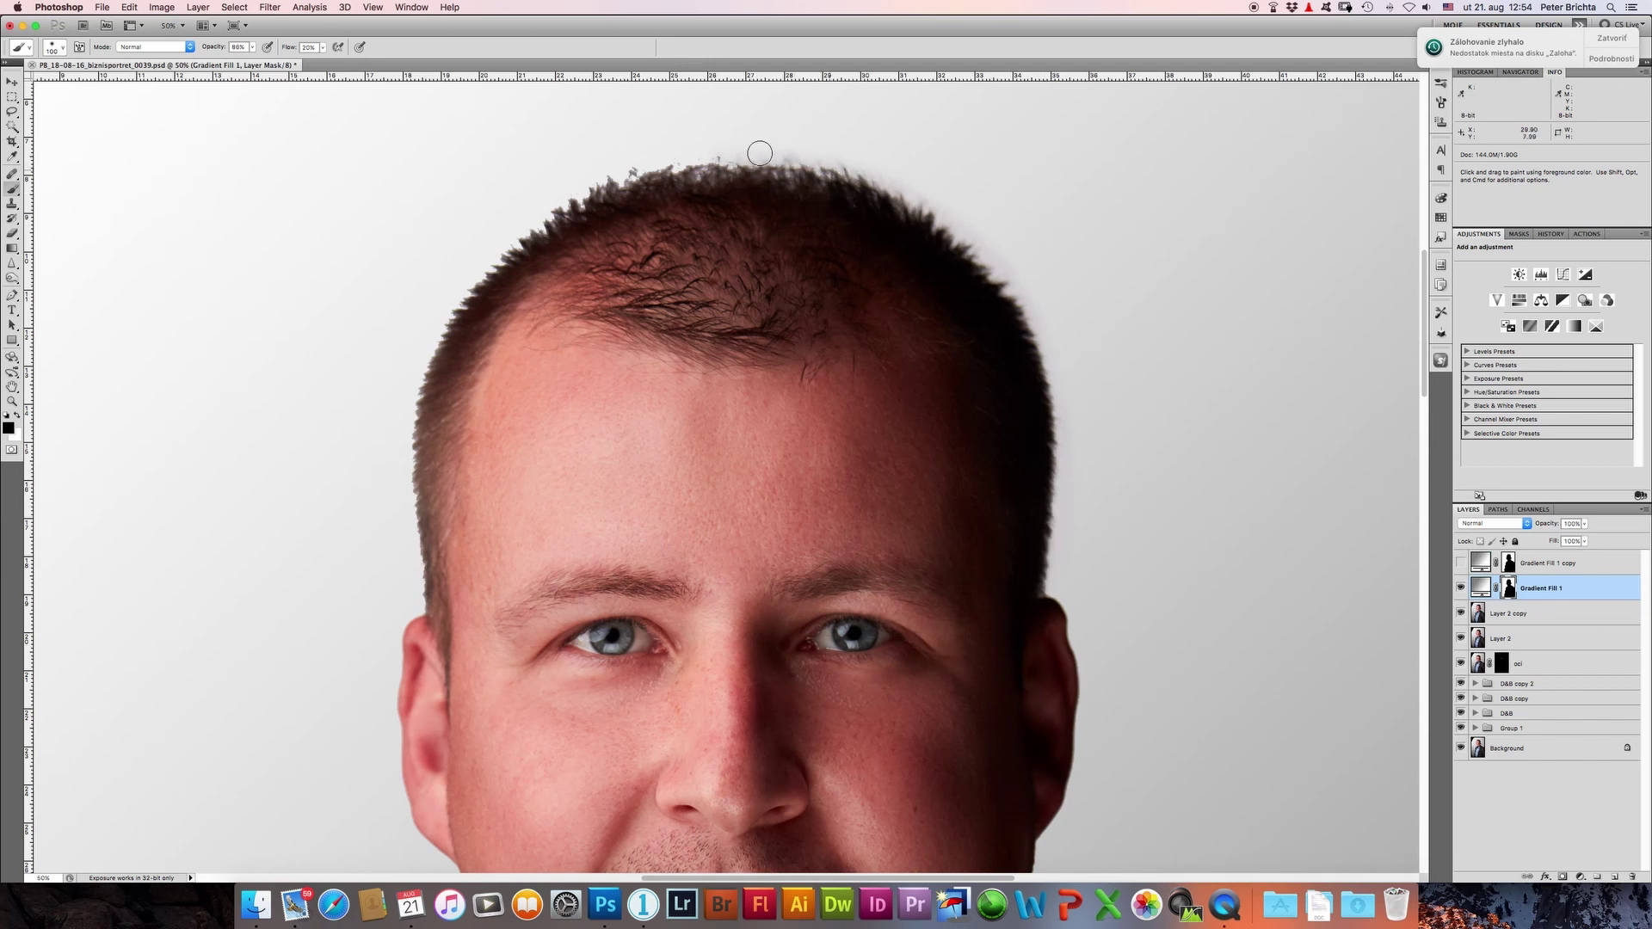
{"action": "left_click_drag", "start_coordinate": [715, 161], "coordinate": [628, 170]}
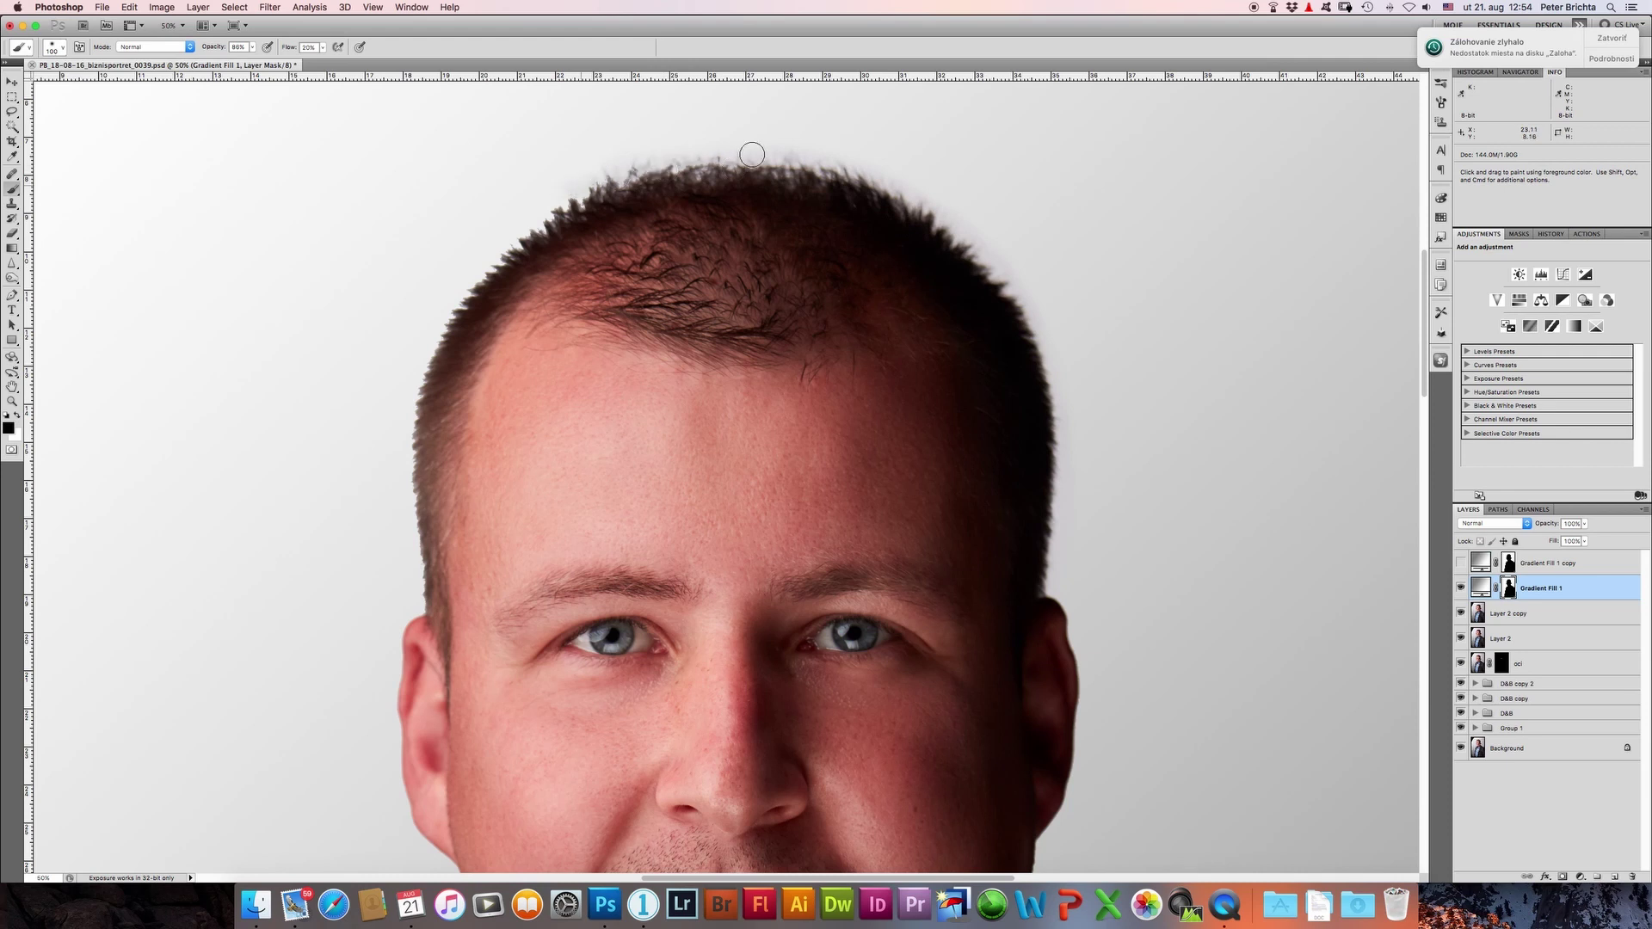
{"action": "left_click_drag", "start_coordinate": [775, 164], "coordinate": [498, 250]}
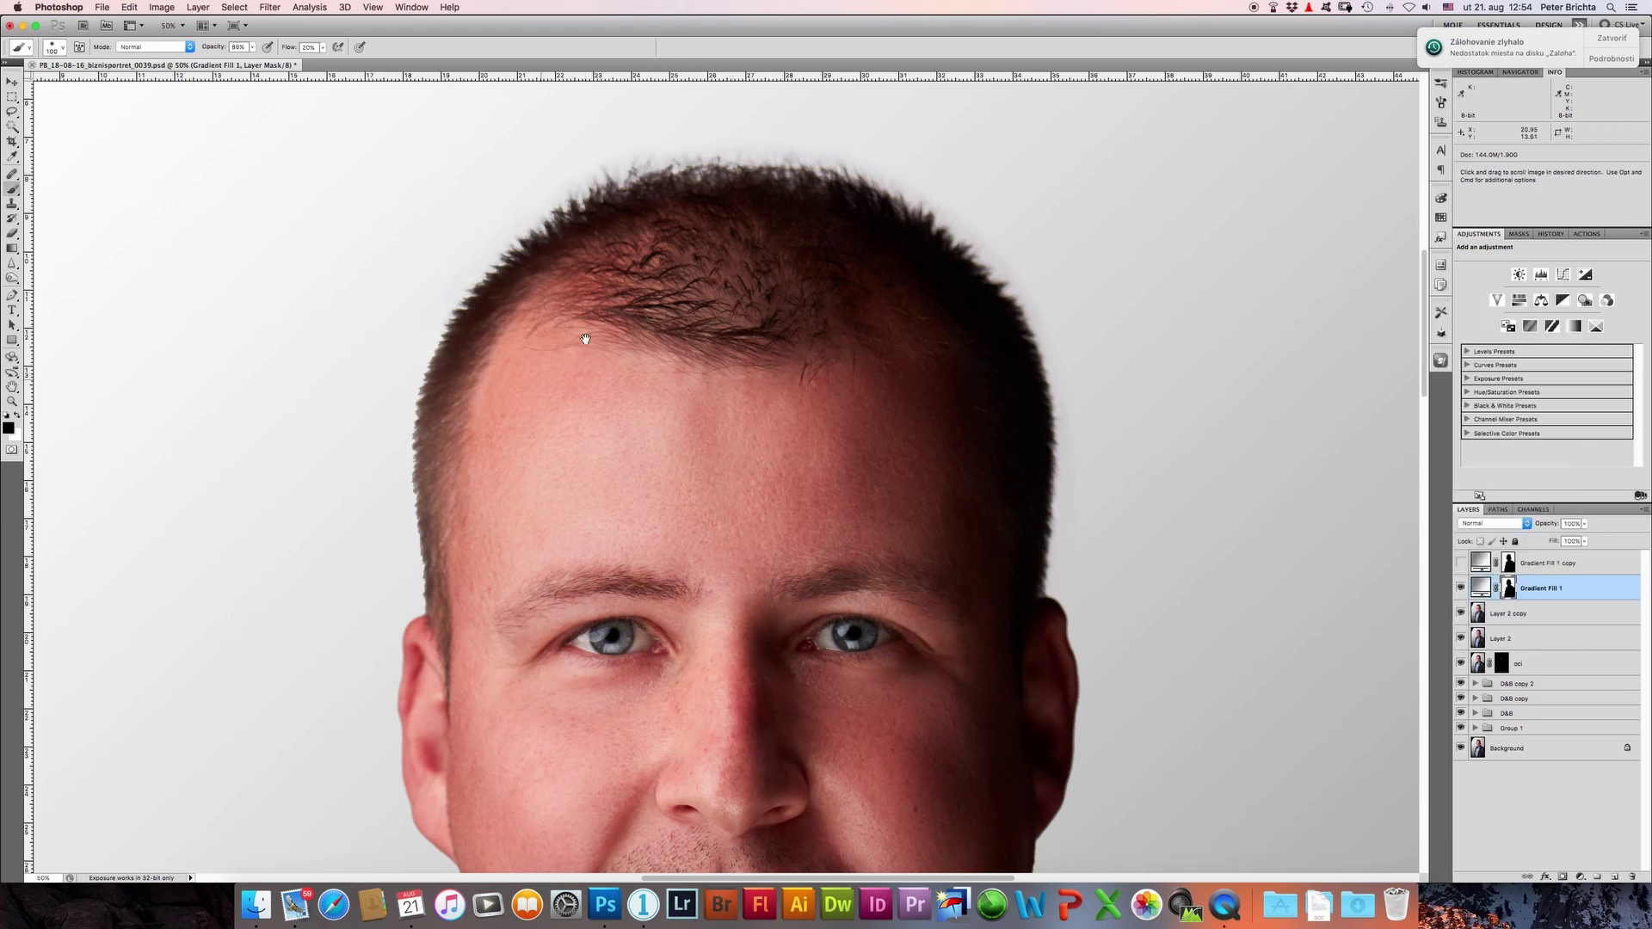
Step: Clean up the mask fringe along the jacket edge below the chin
{"action": "scroll", "coordinate": [619, 344], "scroll_direction": "up", "scroll_amount": 5}
{"action": "scroll", "coordinate": [620, 344], "scroll_direction": "left", "scroll_amount": 3}
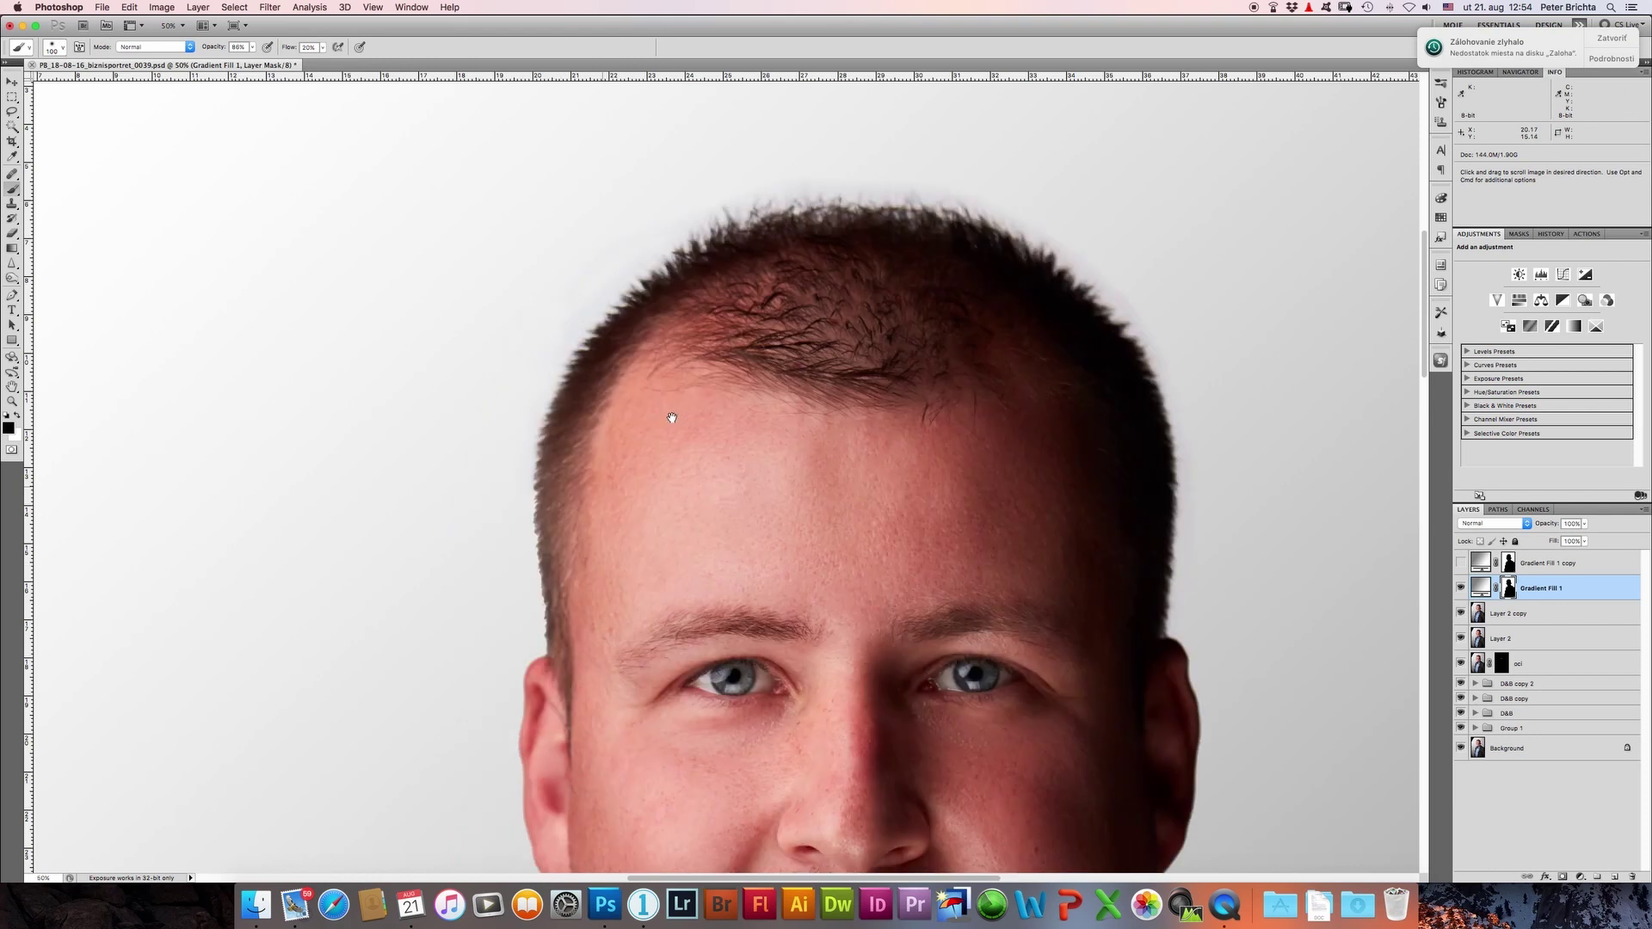
{"action": "left_click_drag", "start_coordinate": [473, 522], "coordinate": [679, 337]}
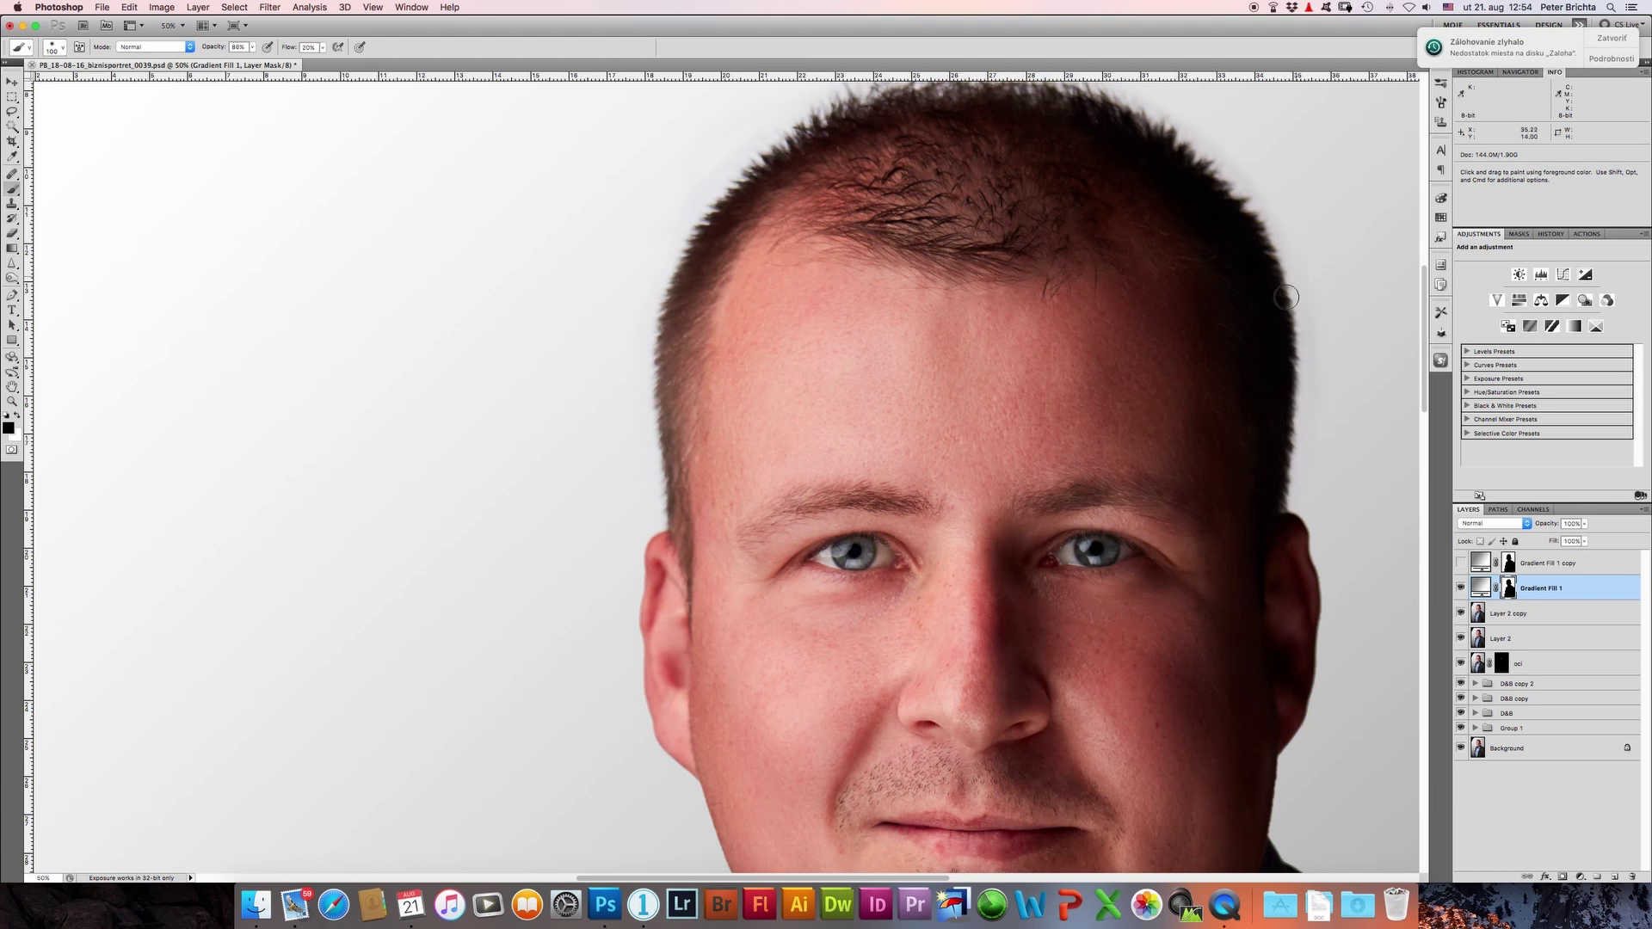
{"action": "left_click_drag", "start_coordinate": [786, 675], "coordinate": [950, 663]}
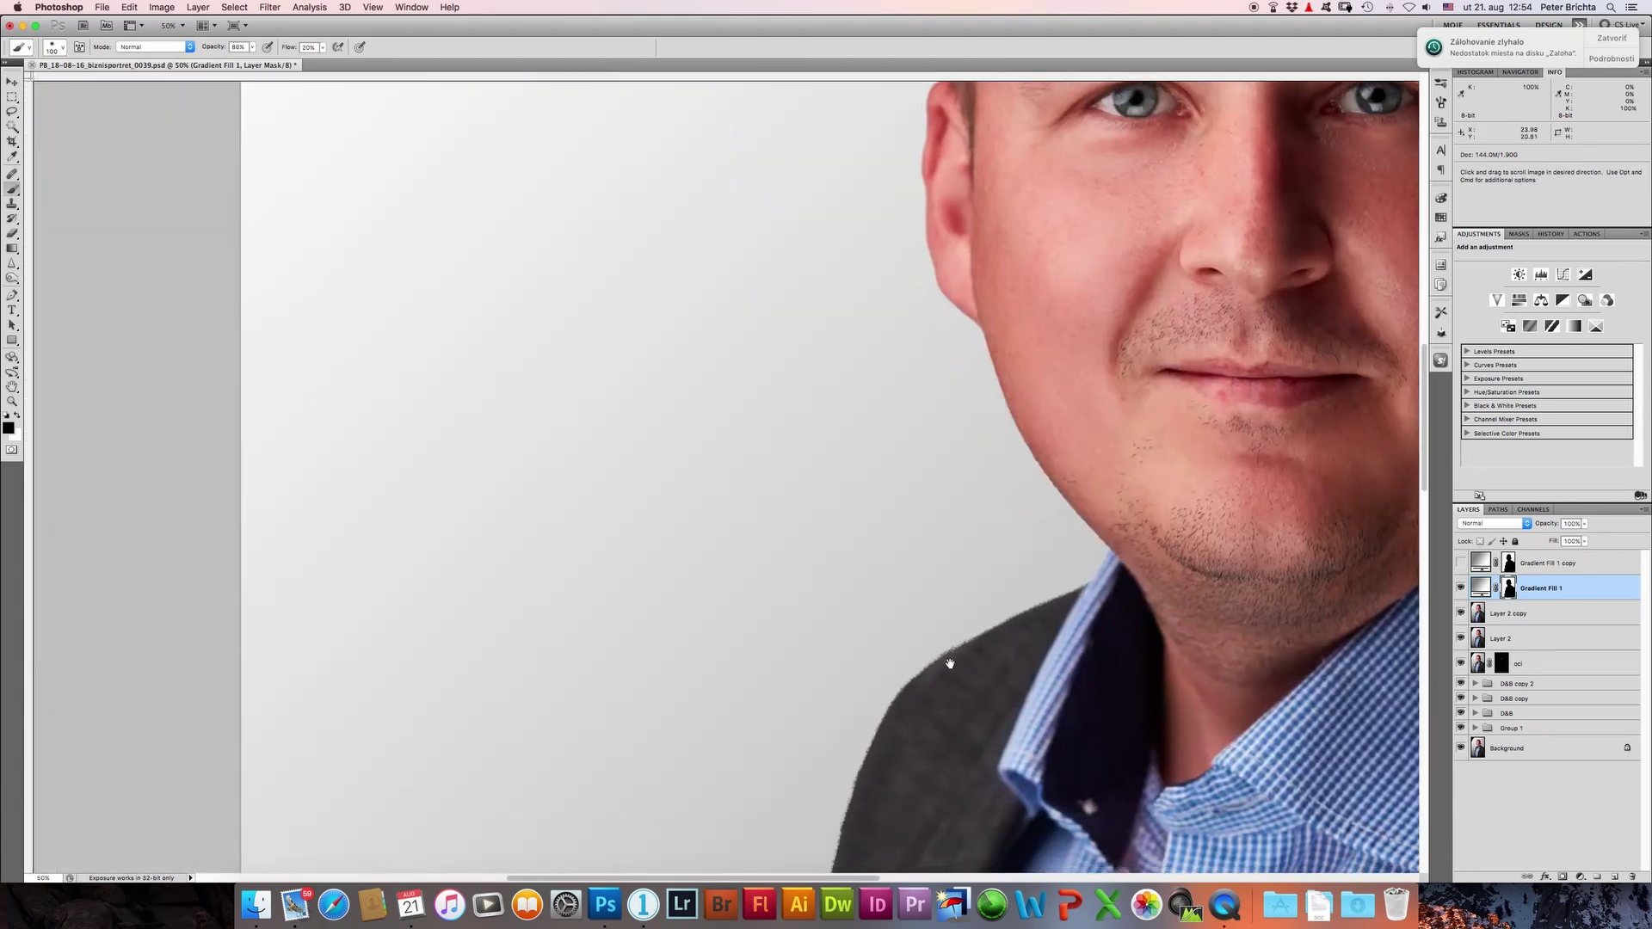
{"action": "key", "text": "super+r"}
{"action": "mouse_move", "coordinate": [1006, 600]}
{"action": "left_mouse_down"}
{"action": "mouse_move", "coordinate": [903, 663]}
{"action": "mouse_move", "coordinate": [873, 783]}
{"action": "left_mouse_up"}
{"action": "key", "text": "super+r"}
{"action": "left_click_drag", "start_coordinate": [929, 685], "coordinate": [957, 474]}
{"action": "key", "text": "super+r"}
{"action": "left_click_drag", "start_coordinate": [878, 710], "coordinate": [948, 291]}
Step: Check the jacket pocket, collar and shoulder edges, then fit the portrait on screen
{"action": "key", "text": "super+r"}
{"action": "key", "text": "super+r"}
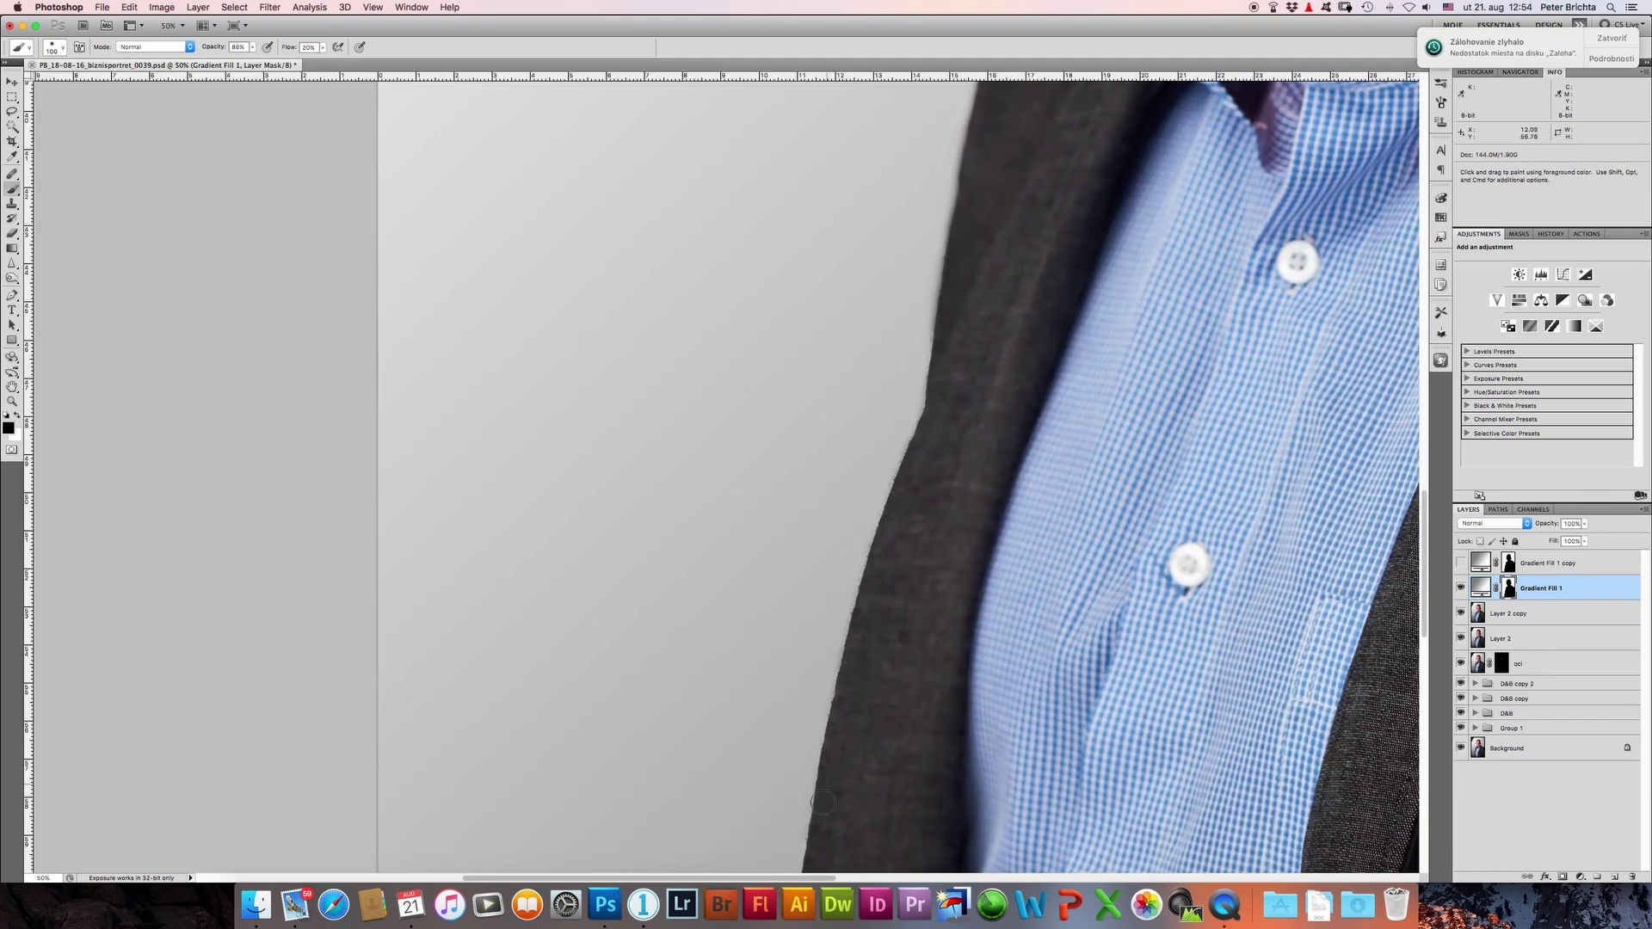
{"action": "left_click_drag", "start_coordinate": [710, 559], "coordinate": [560, 564]}
{"action": "key", "text": "super+r"}
{"action": "left_click_drag", "start_coordinate": [1377, 680], "coordinate": [907, 556]}
{"action": "left_click_drag", "start_coordinate": [1392, 644], "coordinate": [1092, 527]}
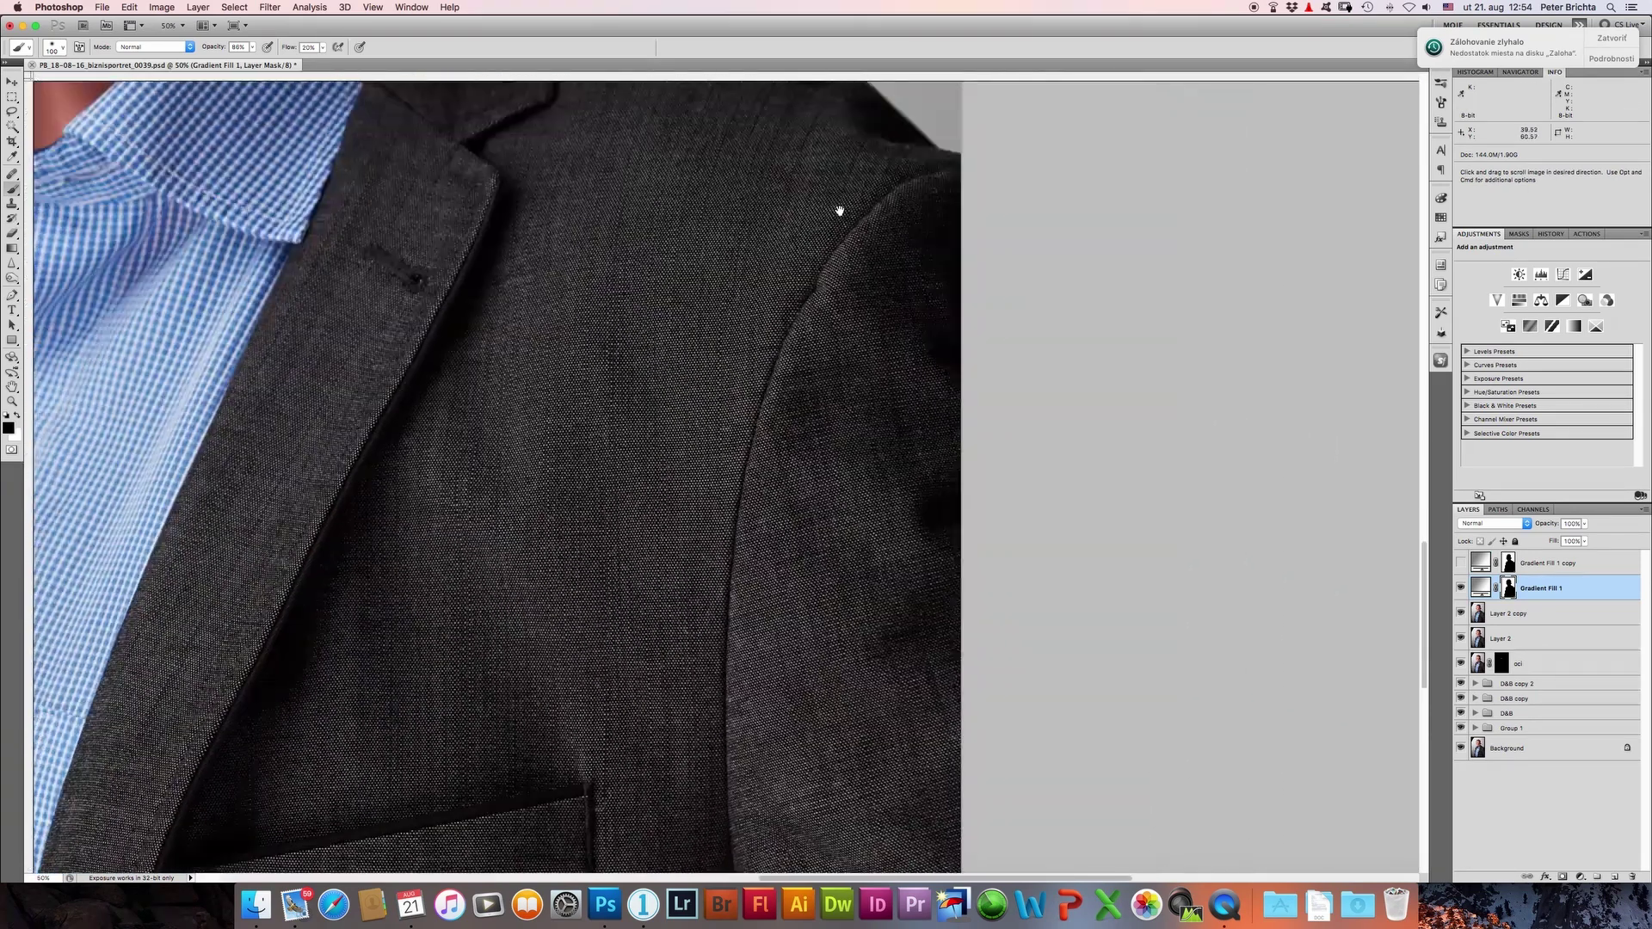
{"action": "left_click_drag", "start_coordinate": [841, 210], "coordinate": [1025, 519]}
{"action": "key", "text": "super+r"}
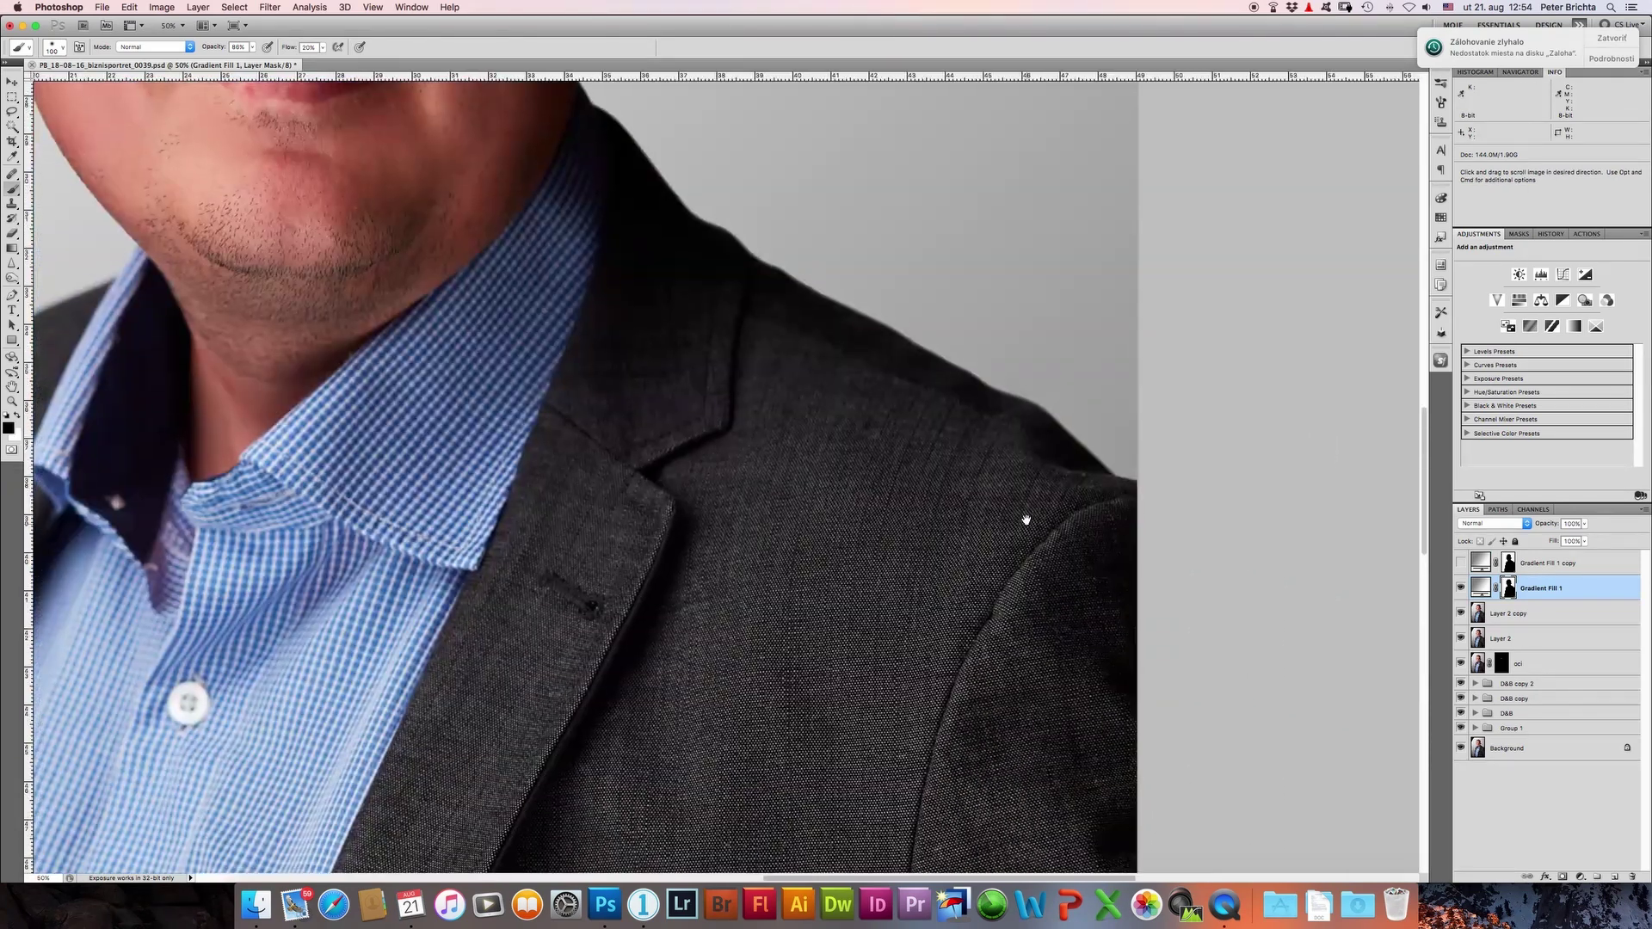
{"action": "left_click_drag", "start_coordinate": [915, 395], "coordinate": [910, 391]}
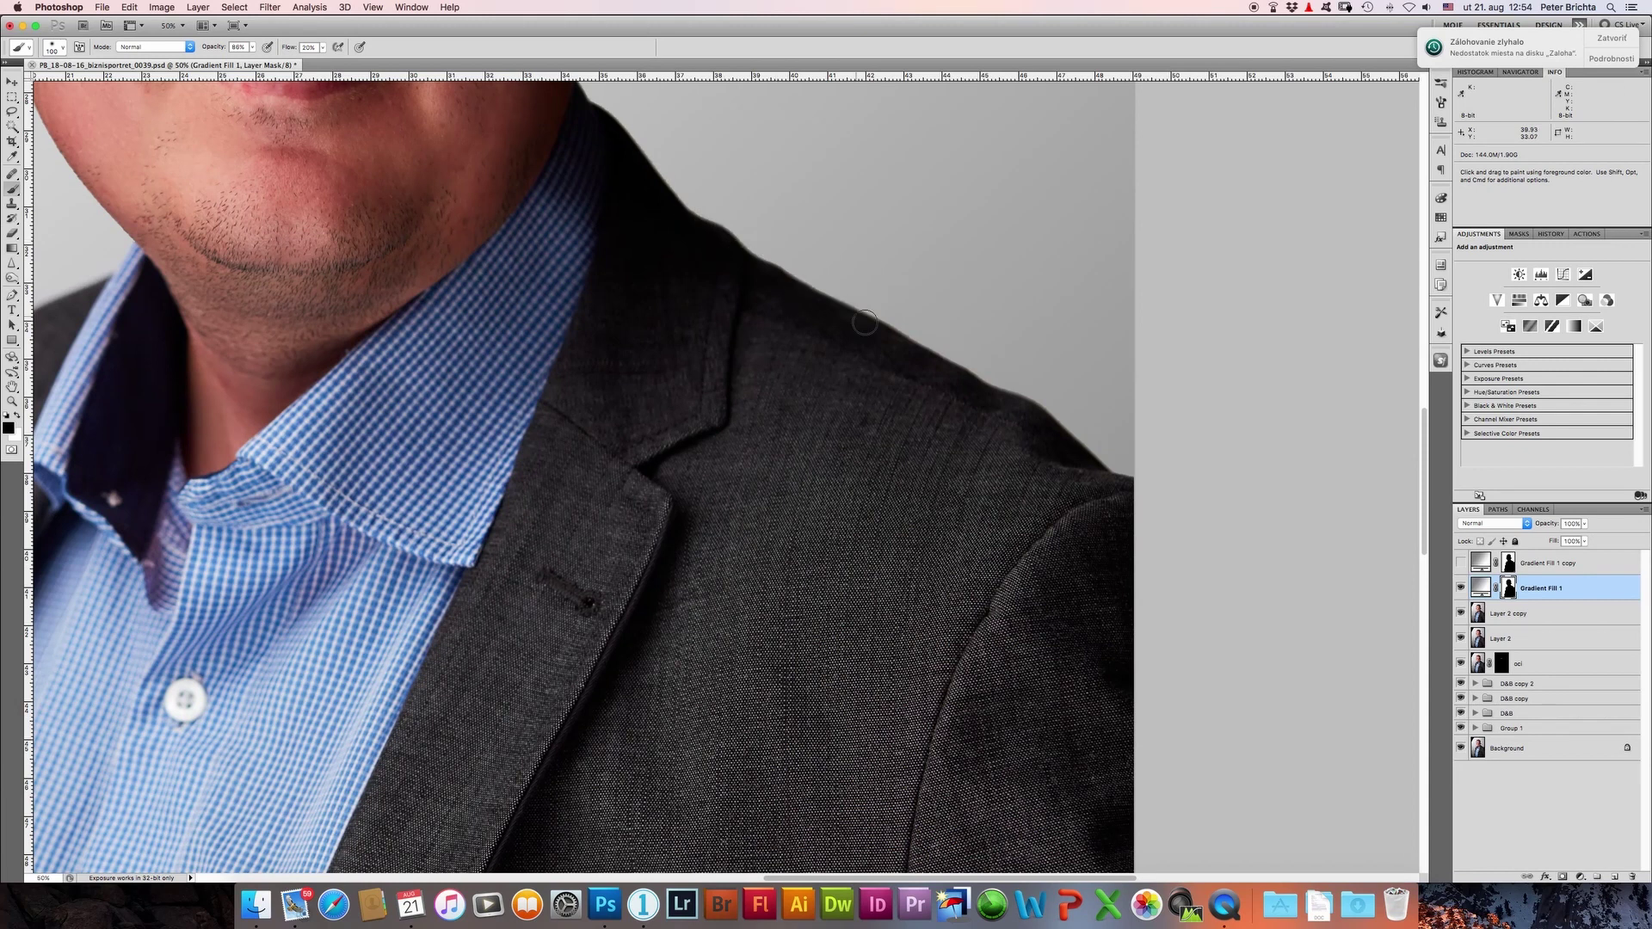
{"action": "key", "text": "super+0"}
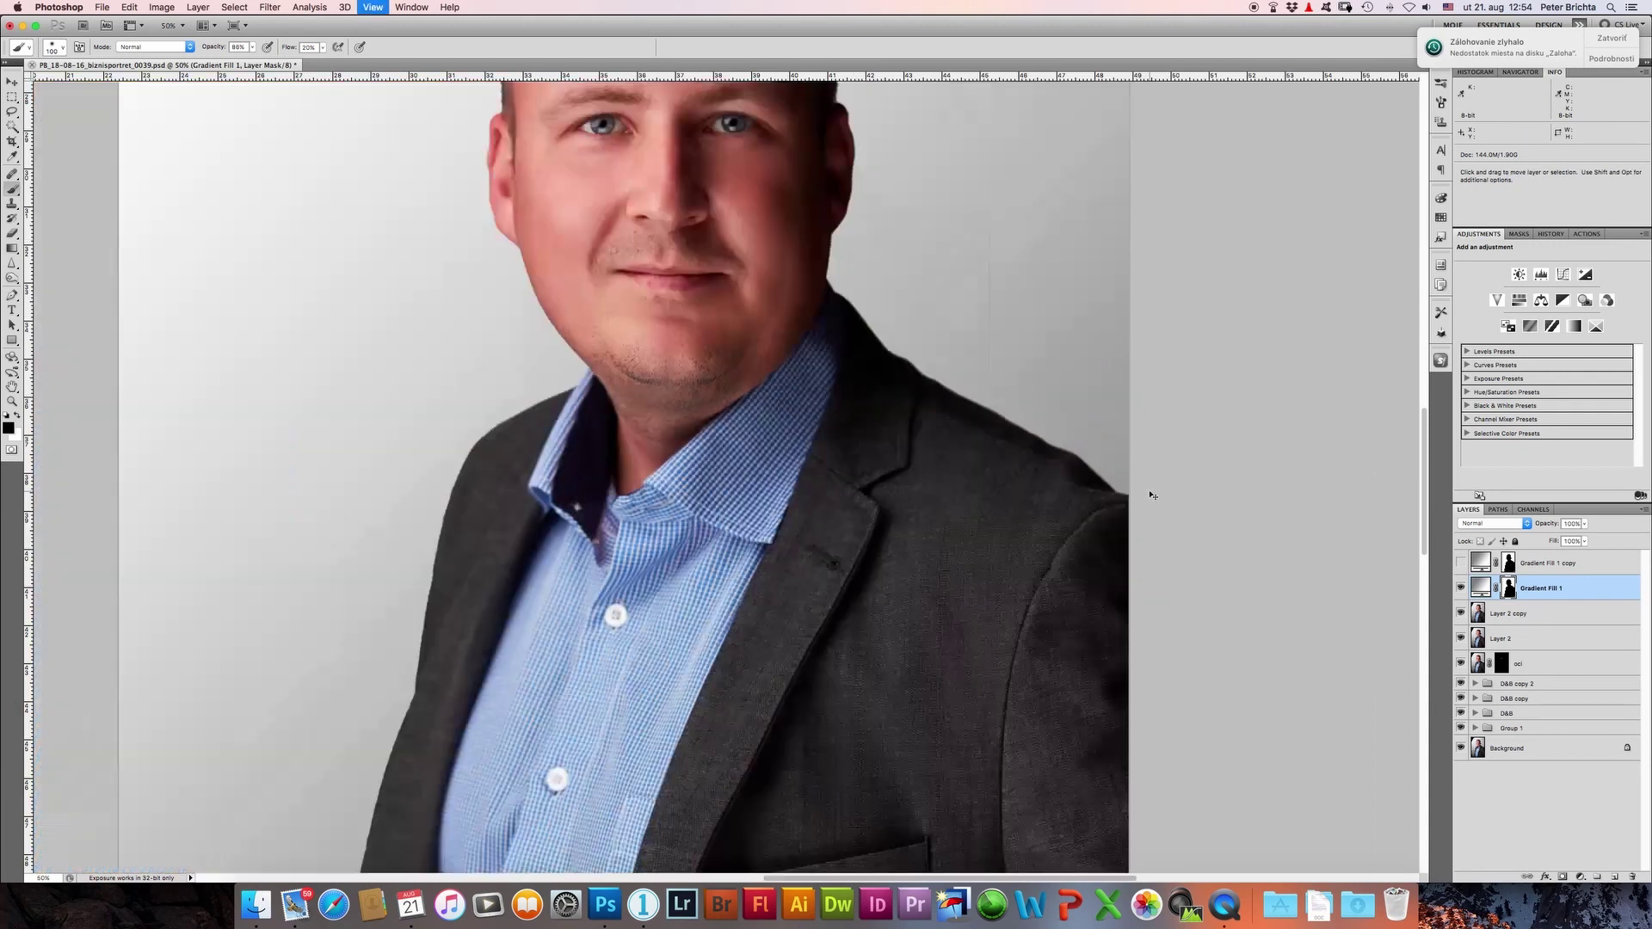
Step: Show Gradient Fill 1 copy and set its opacity to 34%
{"action": "left_click", "coordinate": [1460, 563]}
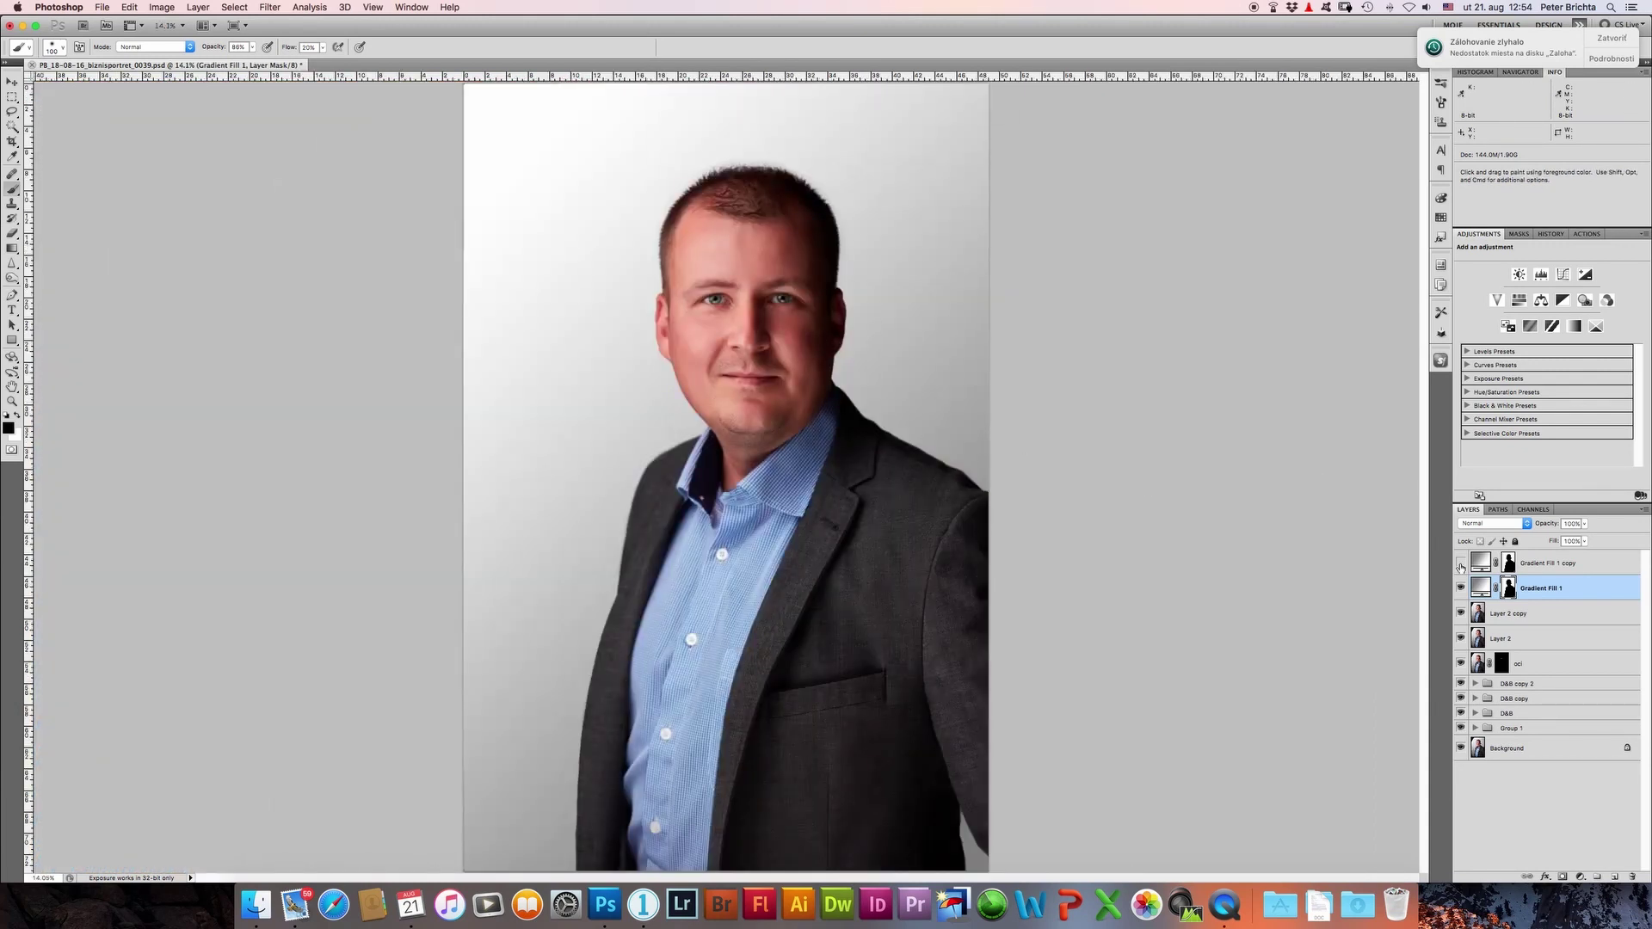
{"action": "left_click", "coordinate": [1532, 565]}
{"action": "left_click", "coordinate": [1572, 523]}
{"action": "type", "text": "3"}
{"action": "type", "text": "0"}
{"action": "key", "text": "Return"}
{"action": "left_click_drag", "start_coordinate": [1545, 531], "coordinate": [1547, 531]}
Step: Zoom in to check the face edges, fit the portrait, and briefly view only the background photo
{"action": "key", "text": "ctrl+plus"}
{"action": "key", "text": "ctrl+plus"}
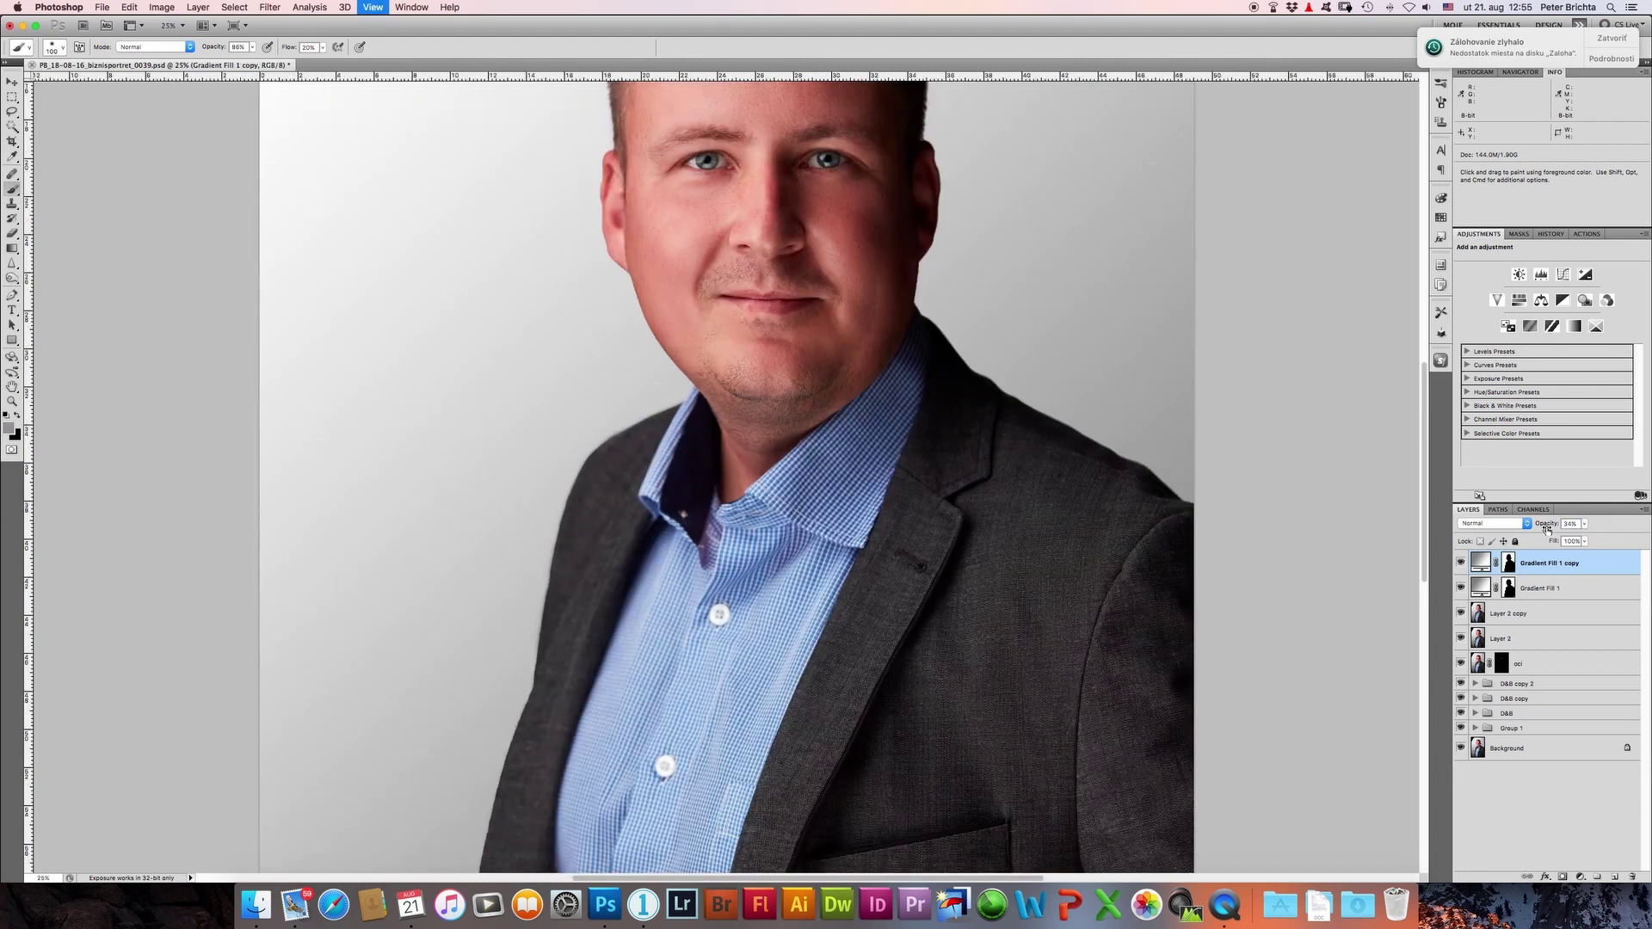
{"action": "key", "text": "ctrl+plus"}
{"action": "key", "text": "ctrl+plus"}
{"action": "key", "text": "ctrl+plus"}
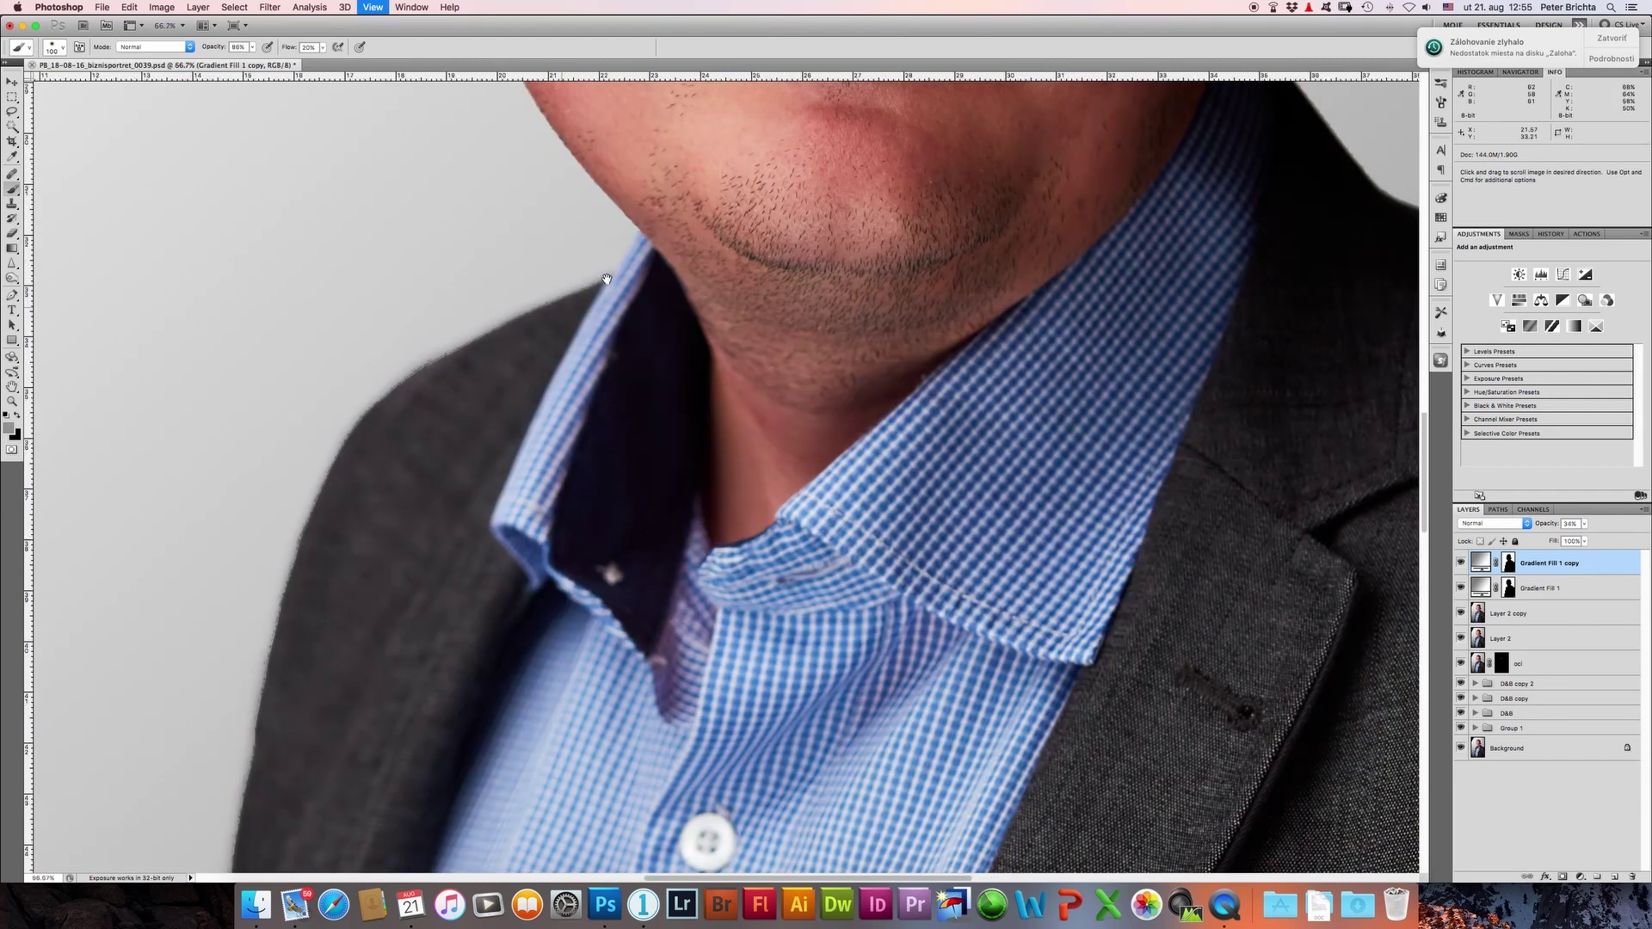
{"action": "left_click_drag", "start_coordinate": [601, 163], "coordinate": [766, 443]}
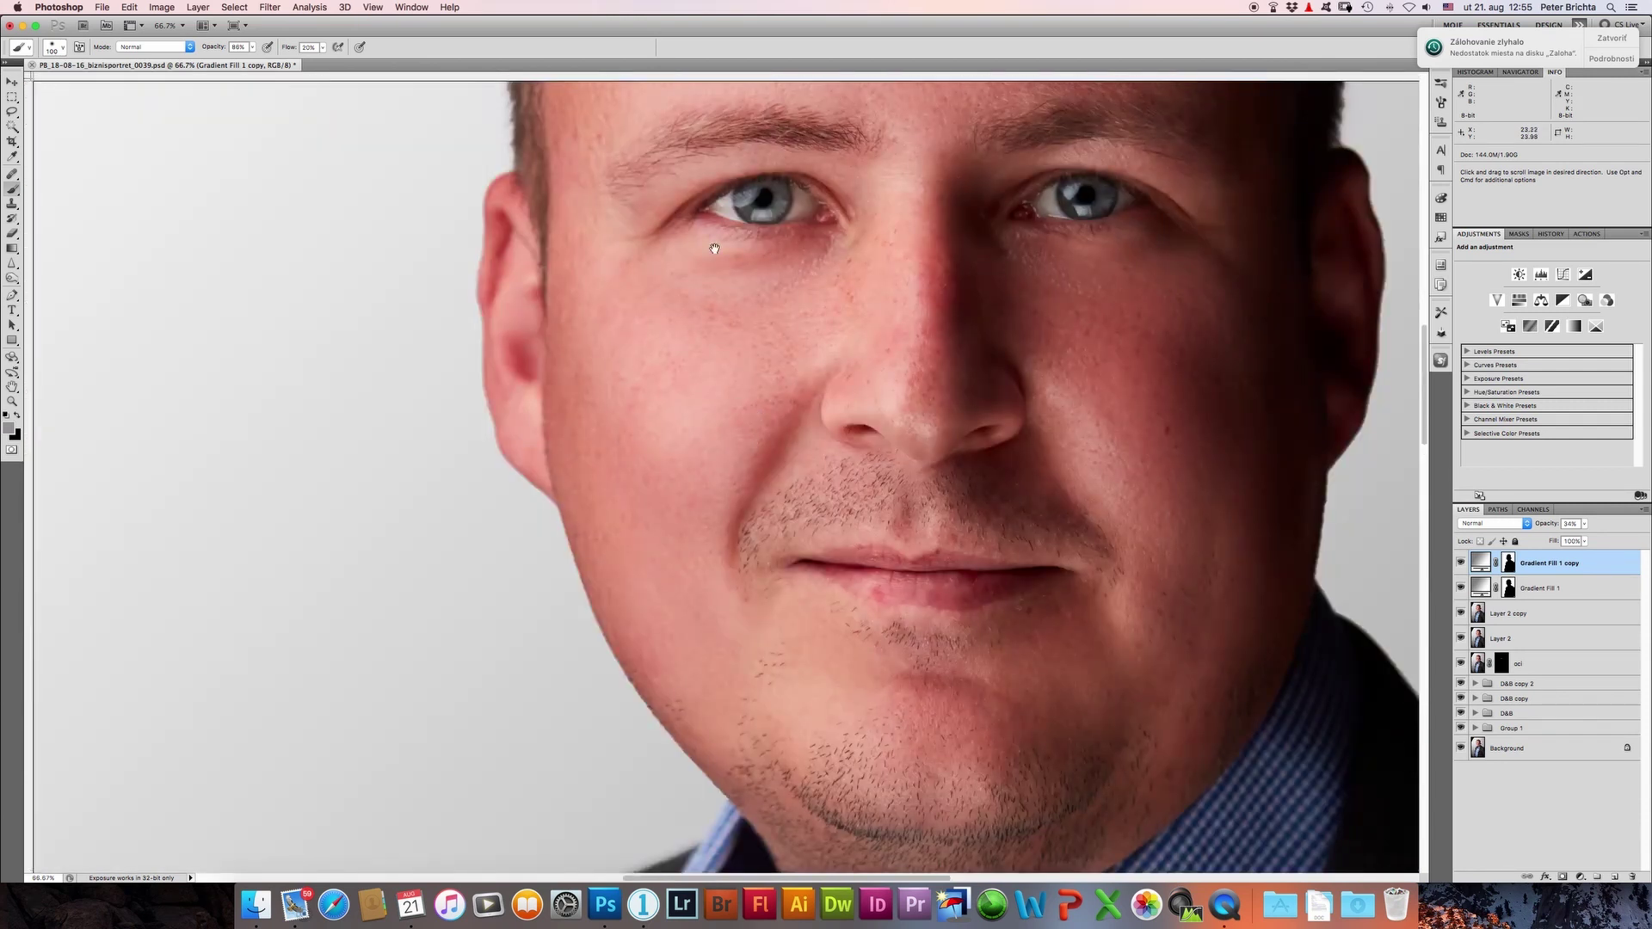
{"action": "scroll", "coordinate": [731, 344], "scroll_direction": "up", "scroll_amount": 10}
{"action": "scroll", "coordinate": [817, 456], "scroll_direction": "up", "scroll_amount": 4}
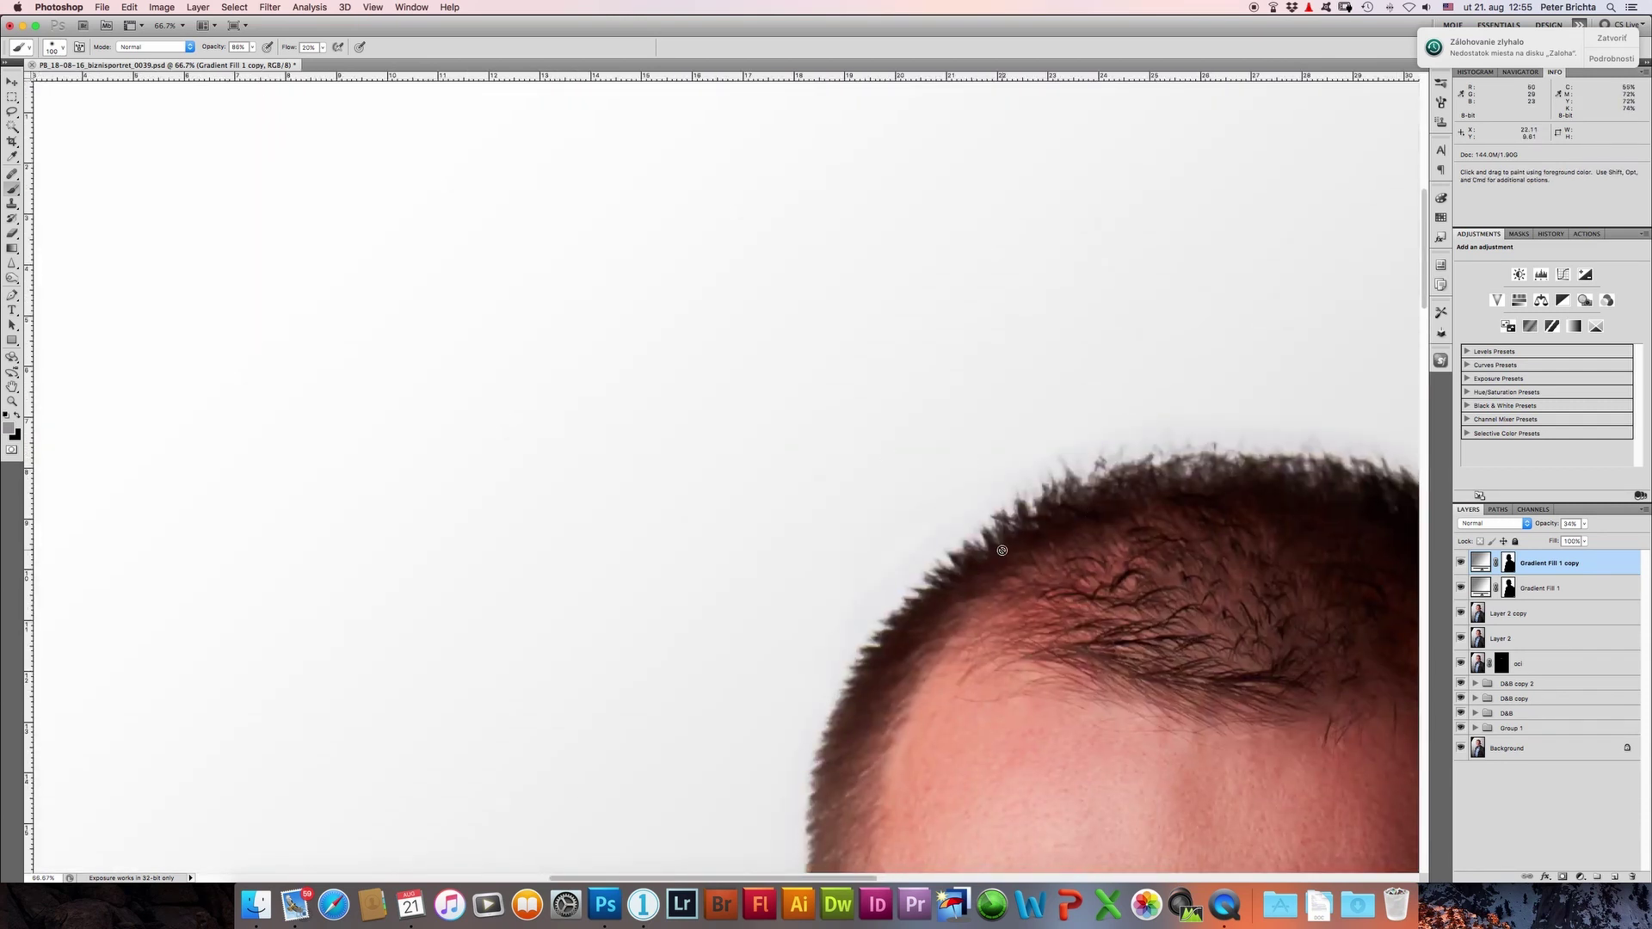
{"action": "key", "text": "ctrl+0"}
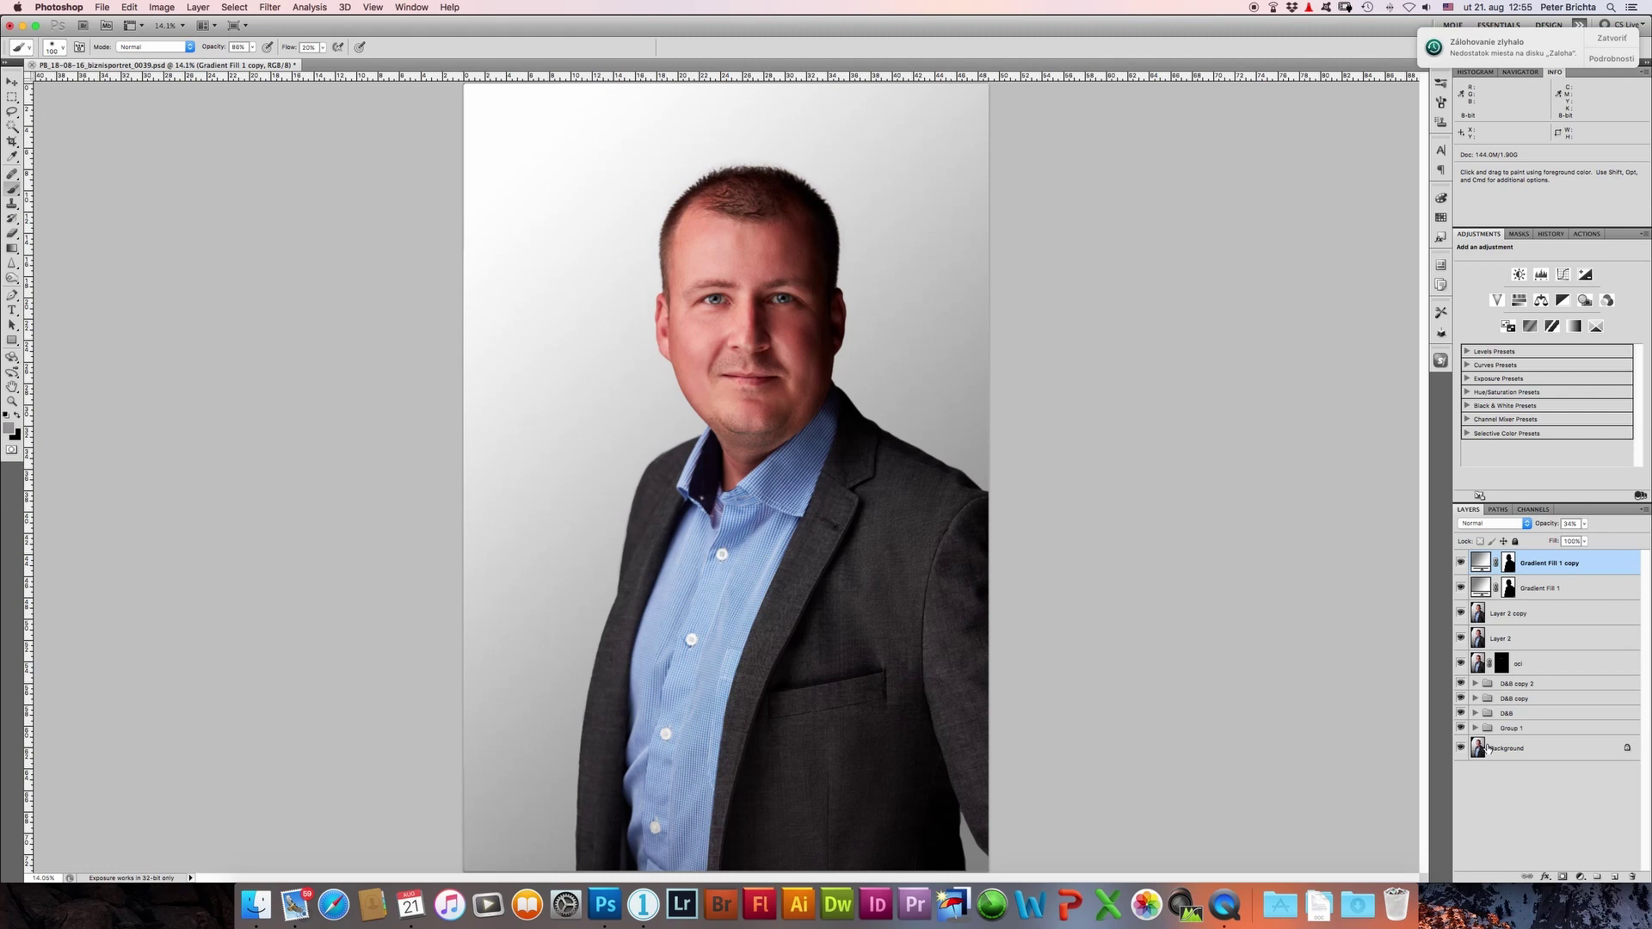
{"action": "left_click", "coordinate": [1460, 749], "text": "alt"}
Step: Add a Color Balance adjustment, duplicate it twice, and move both Gradient Fill layers to the top
{"action": "left_click", "coordinate": [1541, 301]}
{"action": "key", "text": "ctrl+j"}
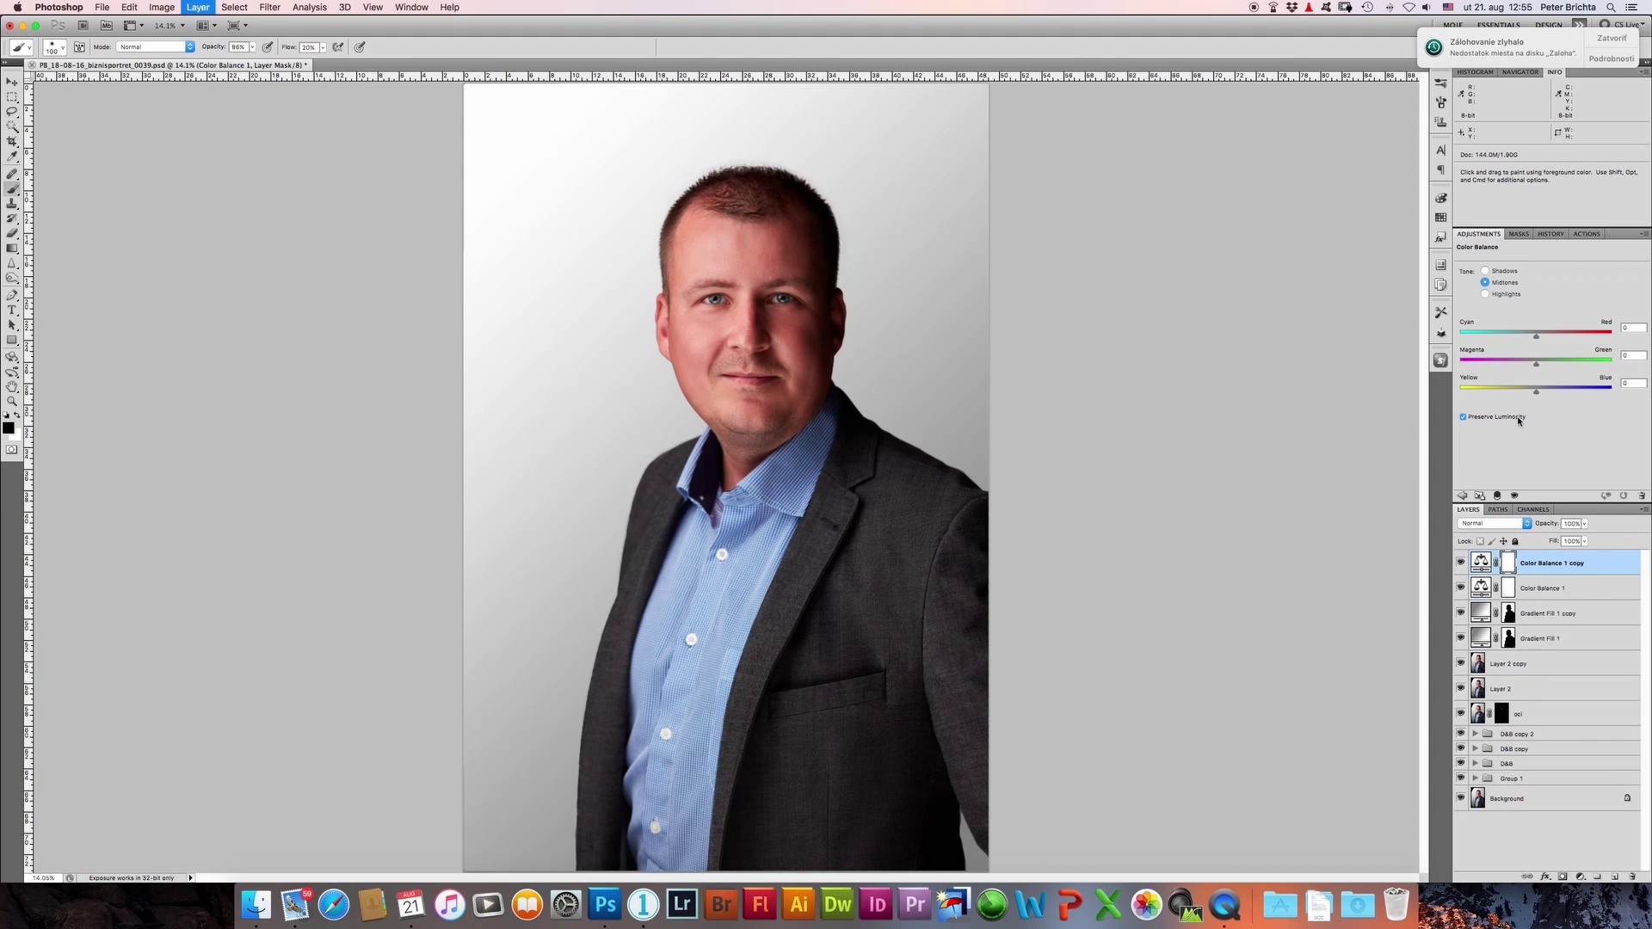
{"action": "key", "text": "ctrl+j"}
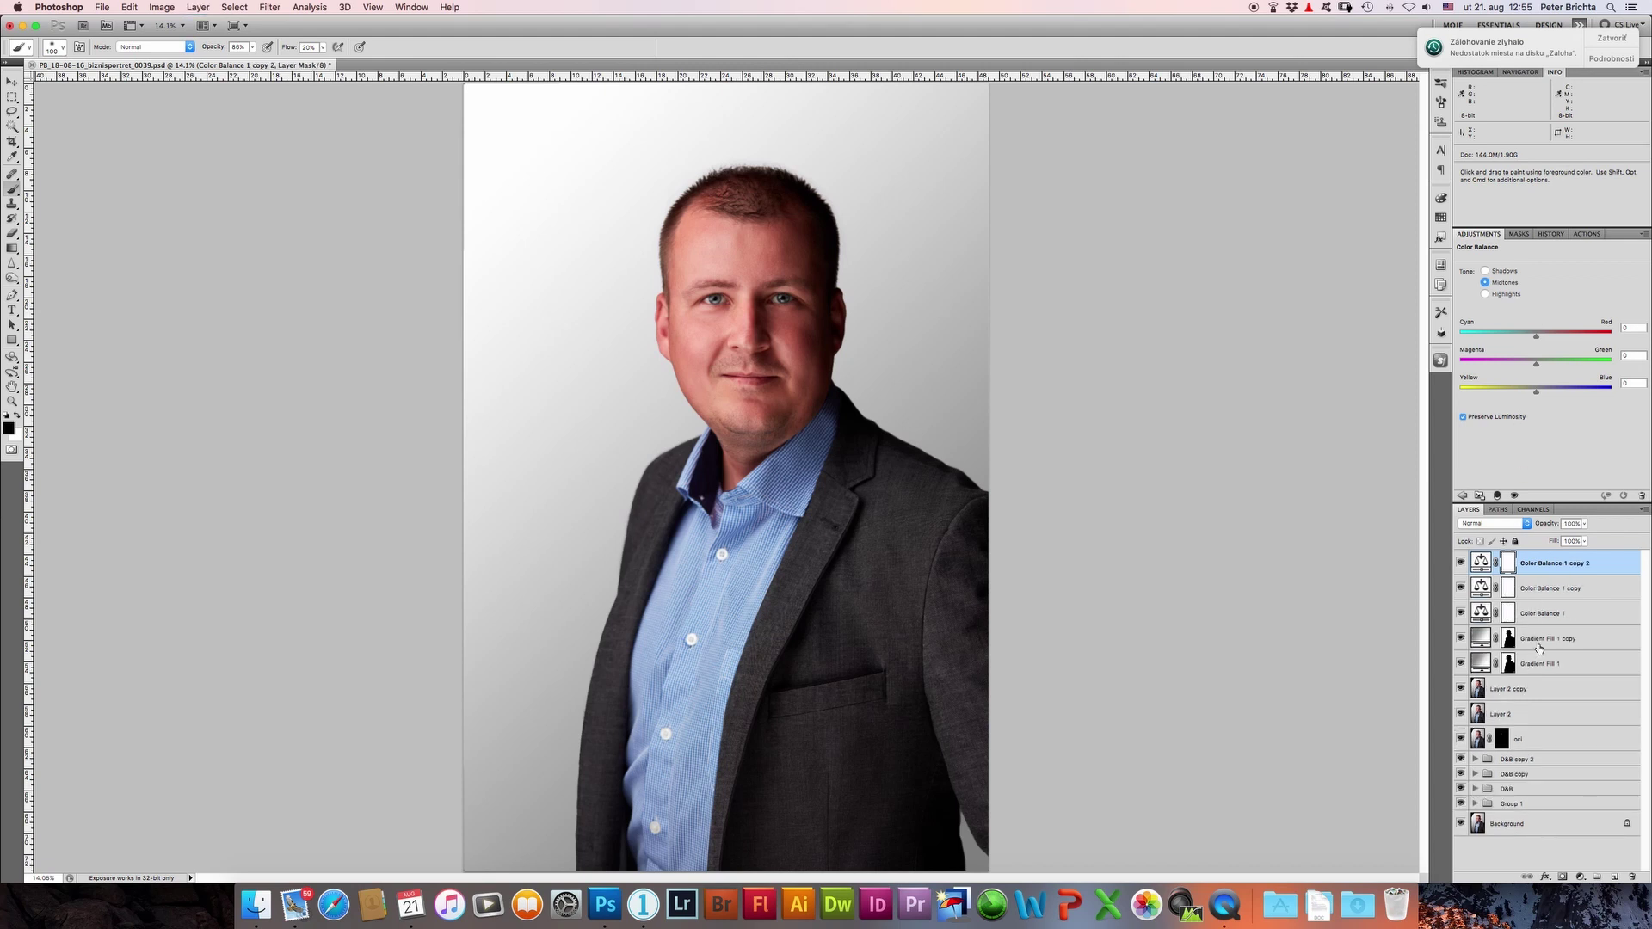
{"action": "left_click", "coordinate": [1539, 663]}
{"action": "left_click_drag", "start_coordinate": [1536, 639], "coordinate": [1531, 555]}
Step: Set Color Balance 1 copy 2 to cyan-red -6, magenta-green +14, yellow-blue +1
{"action": "left_click", "coordinate": [1549, 613]}
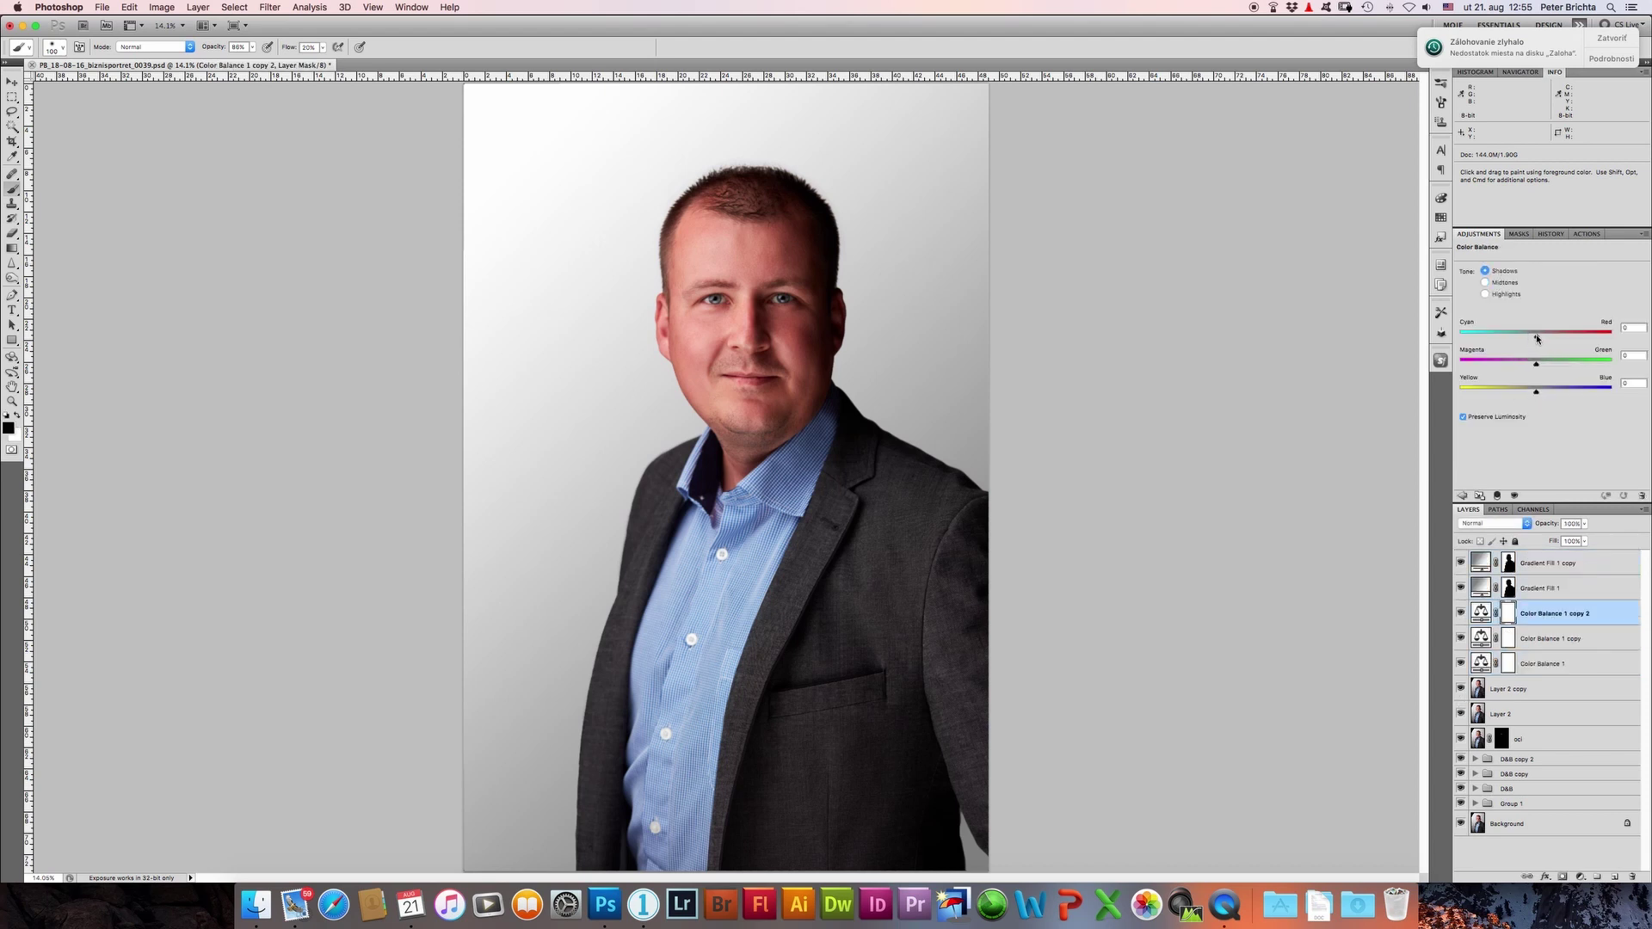
{"action": "left_click_drag", "start_coordinate": [1525, 337], "coordinate": [1531, 337]}
{"action": "left_click_drag", "start_coordinate": [1537, 366], "coordinate": [1549, 366]}
{"action": "left_click_drag", "start_coordinate": [1538, 394], "coordinate": [1539, 394]}
Step: Set cyan-red to -1 on Color Balance 1 copy and +13 on Color Balance 1
{"action": "left_click", "coordinate": [1527, 640]}
{"action": "left_click_drag", "start_coordinate": [1541, 336], "coordinate": [1545, 361]}
{"action": "left_click", "coordinate": [1543, 663]}
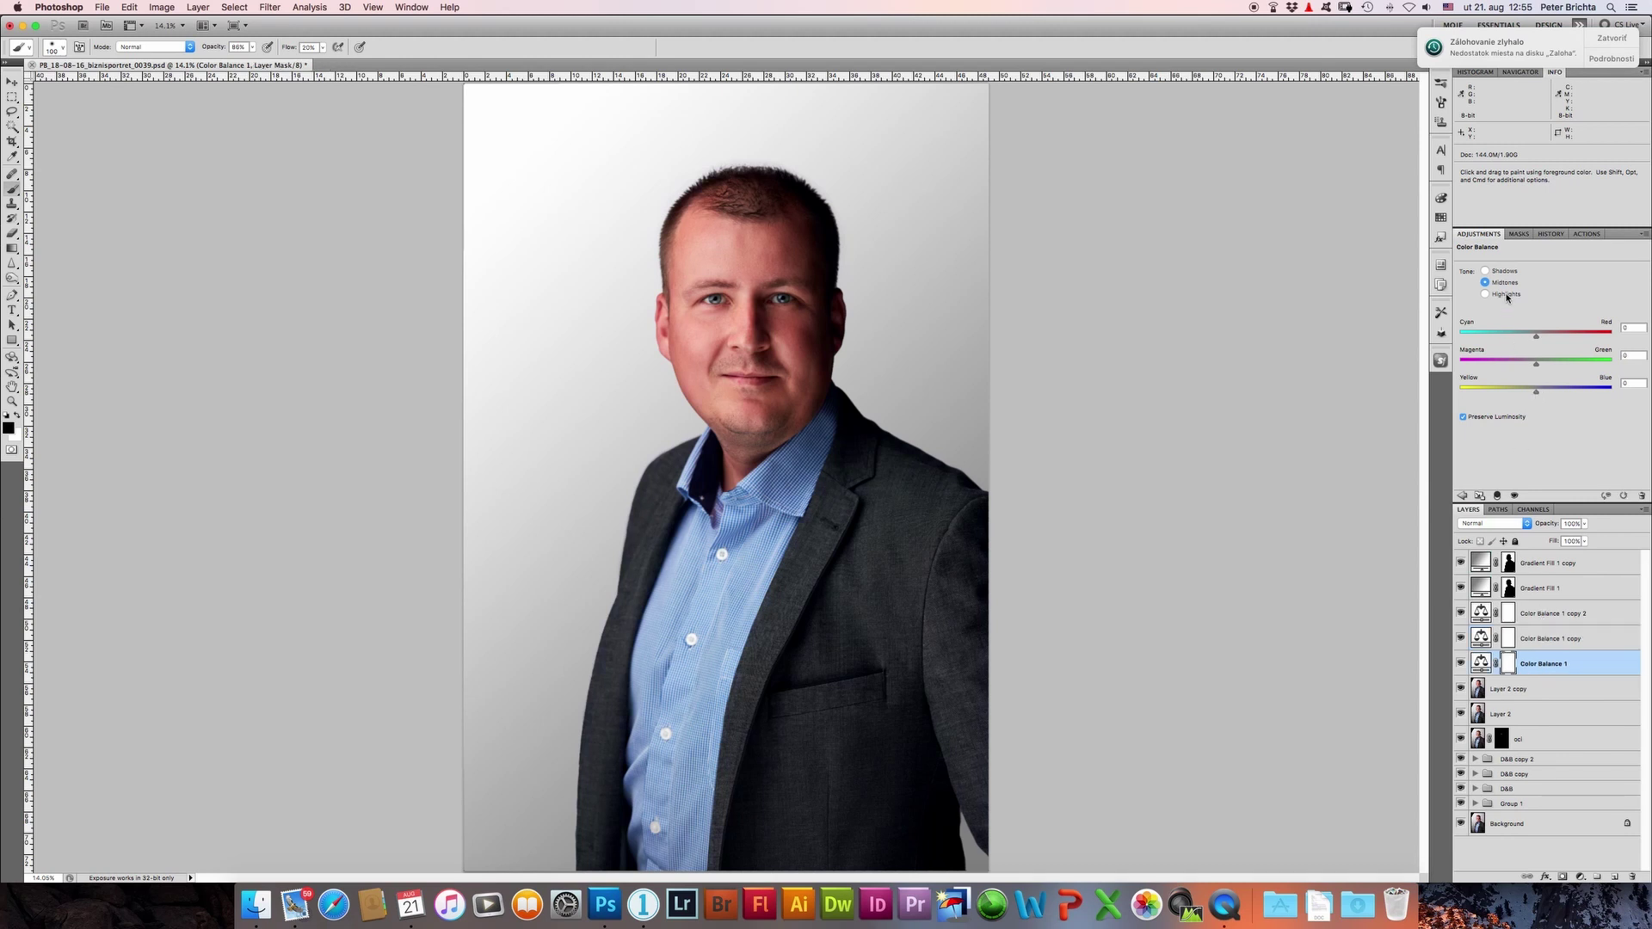
{"action": "left_click_drag", "start_coordinate": [1540, 333], "coordinate": [1543, 362]}
Step: Add a Levels adjustment with white input at 250 and black input at 2, backdrops hidden
{"action": "left_click", "coordinate": [1462, 496]}
{"action": "left_click", "coordinate": [1482, 274]}
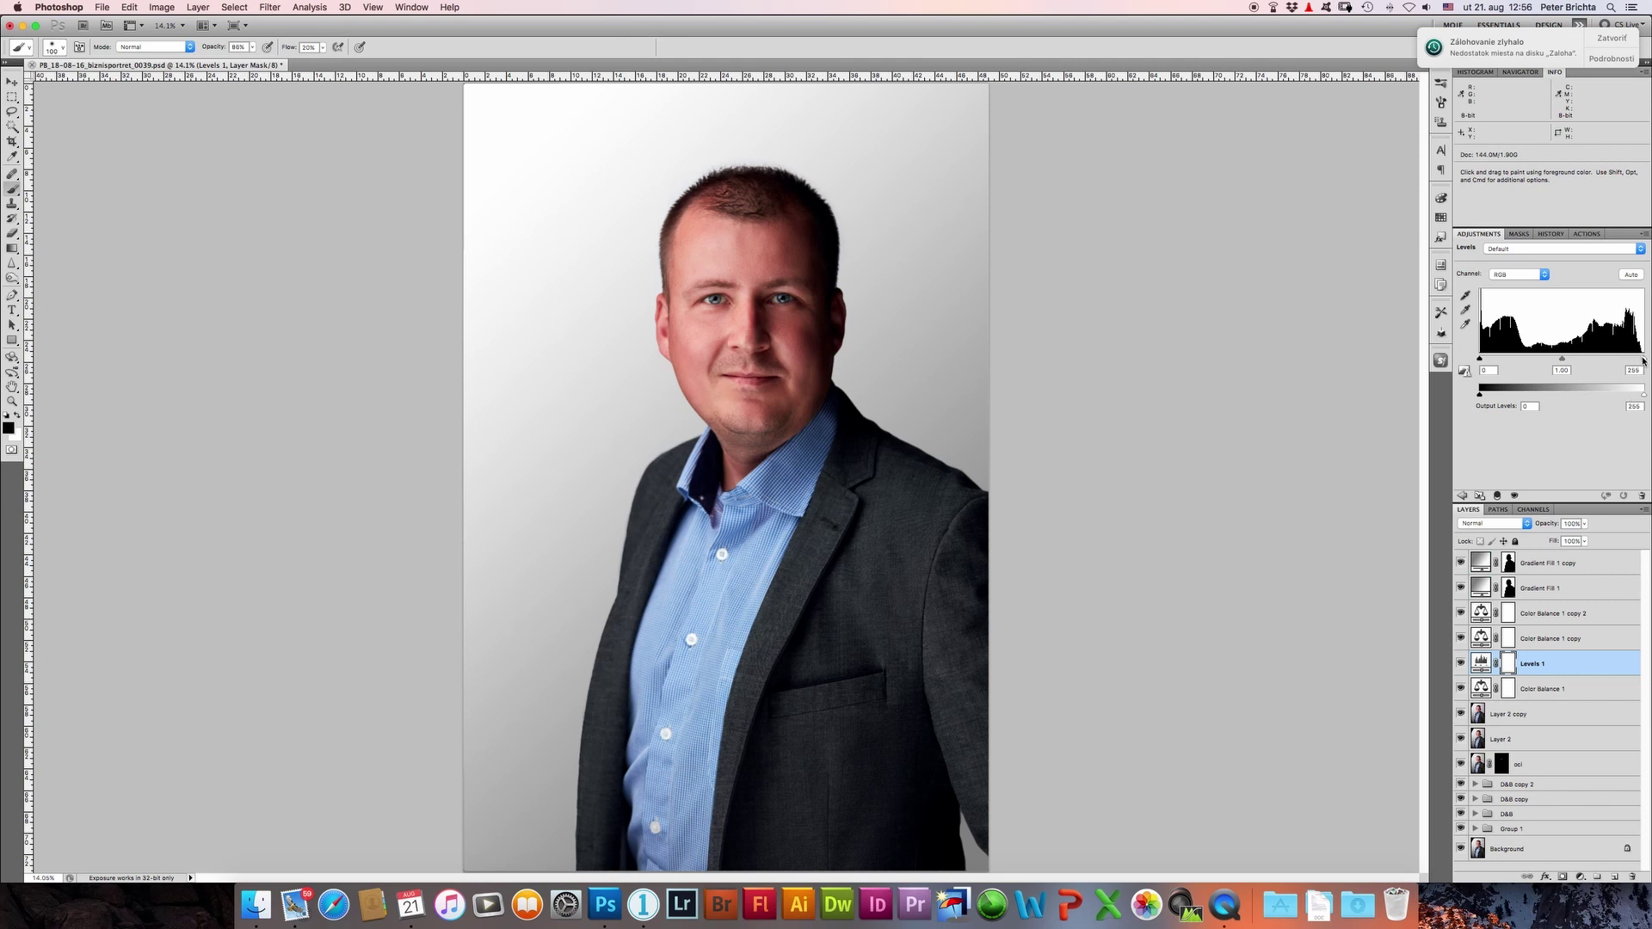
{"action": "left_click_drag", "start_coordinate": [1642, 359], "coordinate": [1640, 359]}
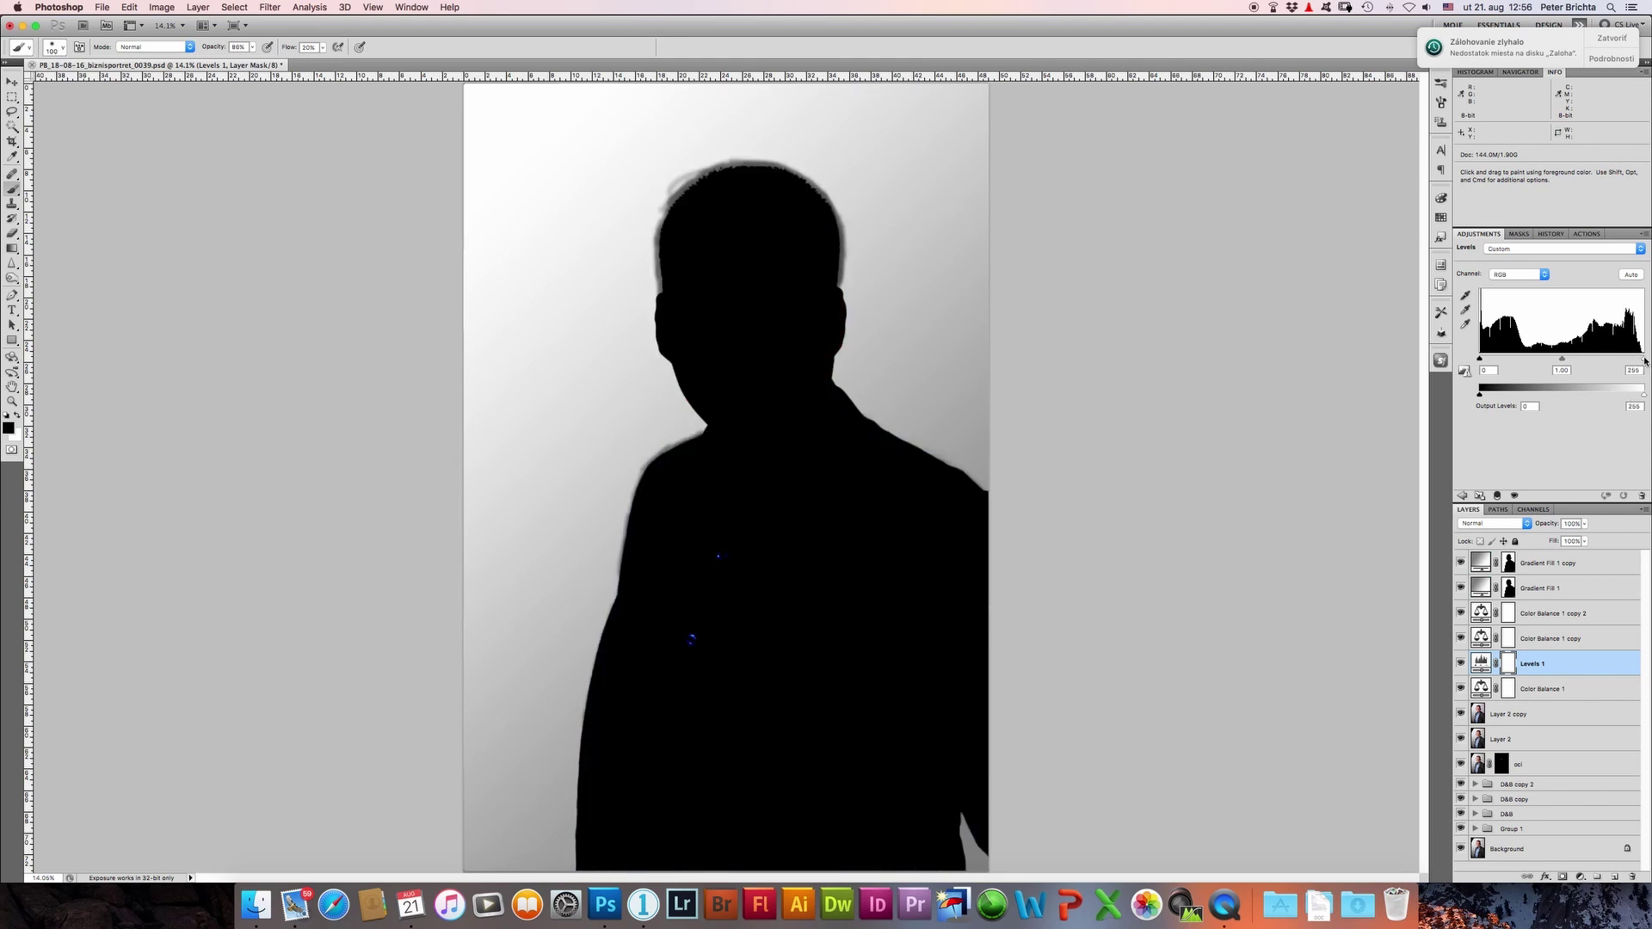
{"action": "left_click", "coordinate": [1460, 588]}
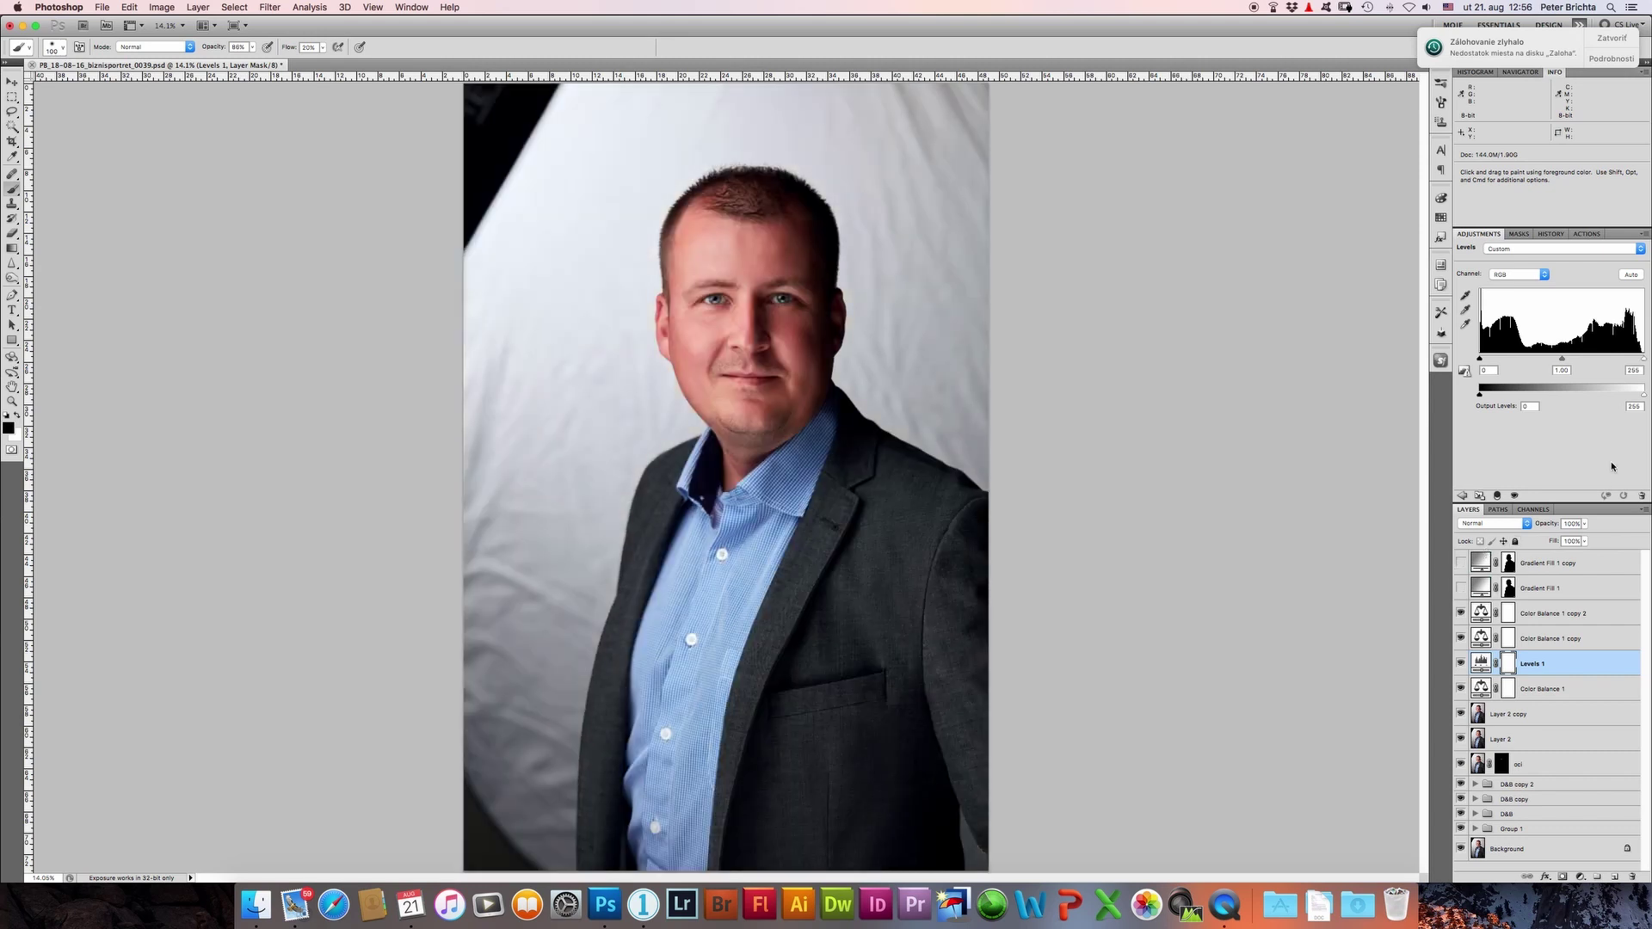
{"action": "left_click_drag", "start_coordinate": [1643, 359], "coordinate": [1640, 359]}
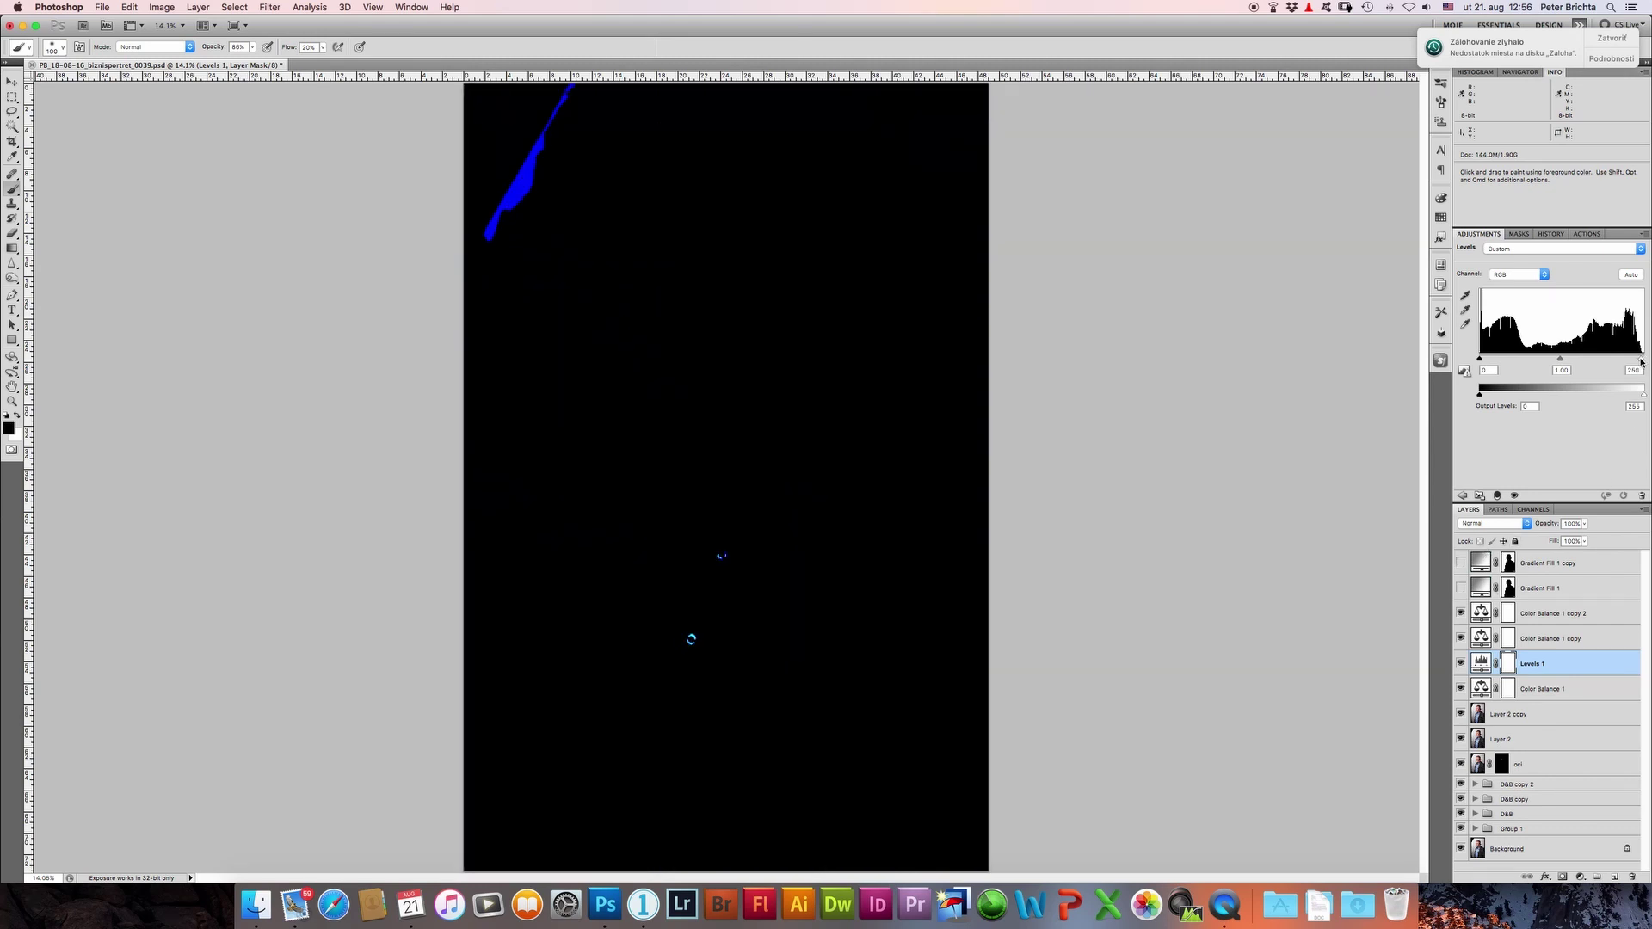
{"action": "left_click_drag", "start_coordinate": [1480, 359], "coordinate": [1481, 361]}
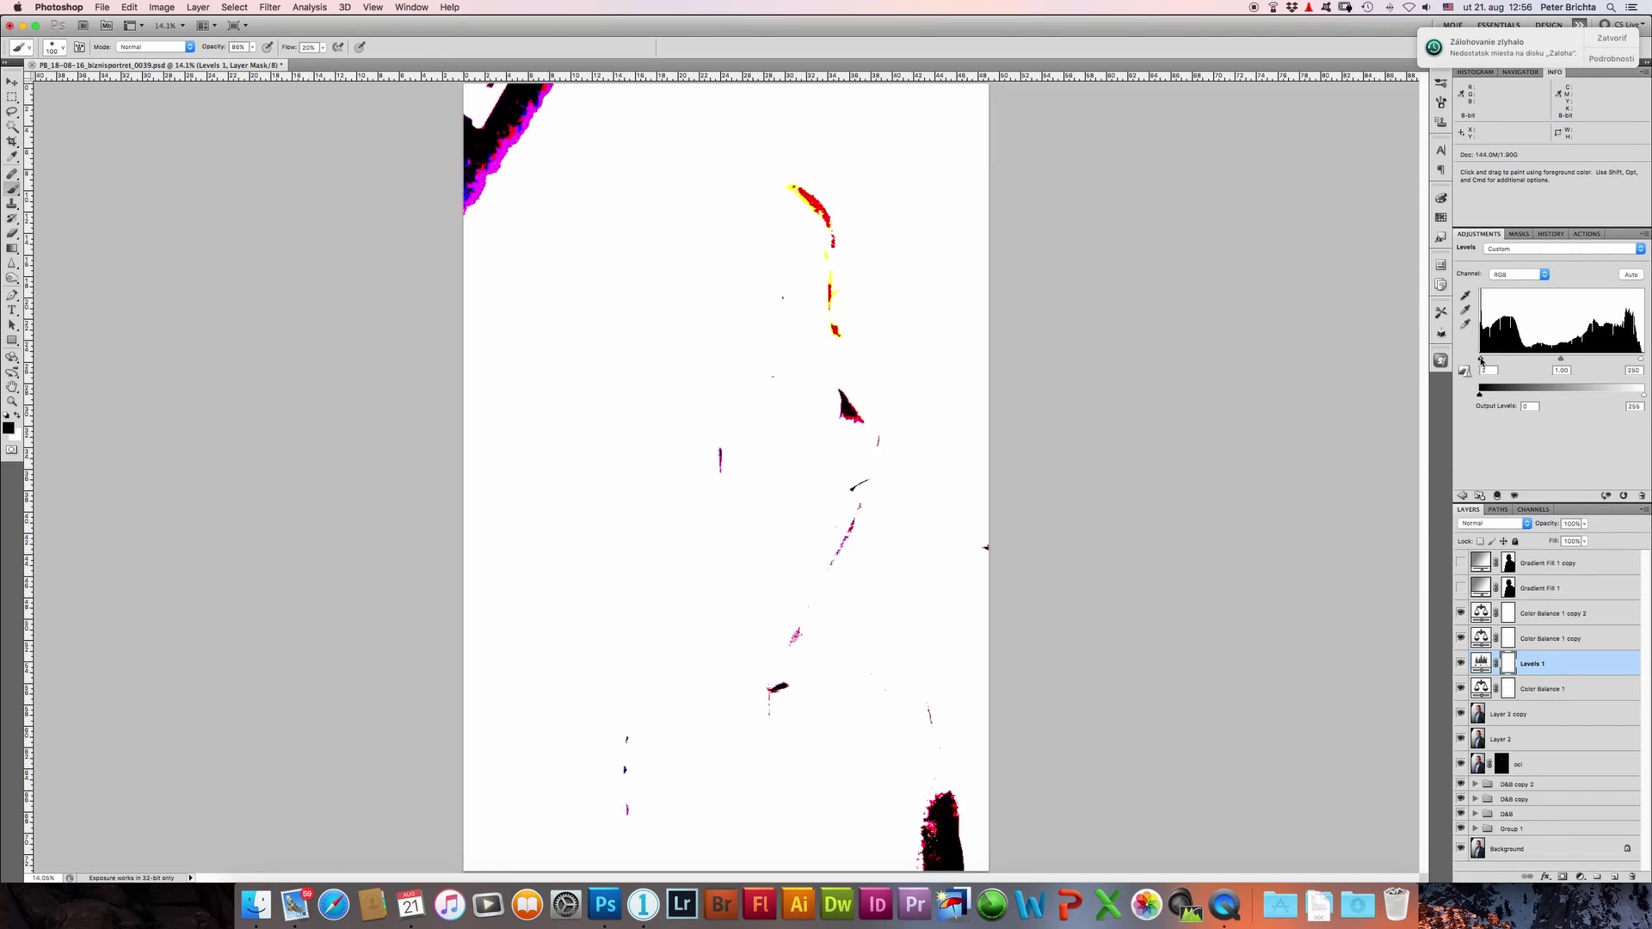
Step: Show both Gradient Fill layers again and select all four adjustment layers
{"action": "left_click", "coordinate": [1471, 594]}
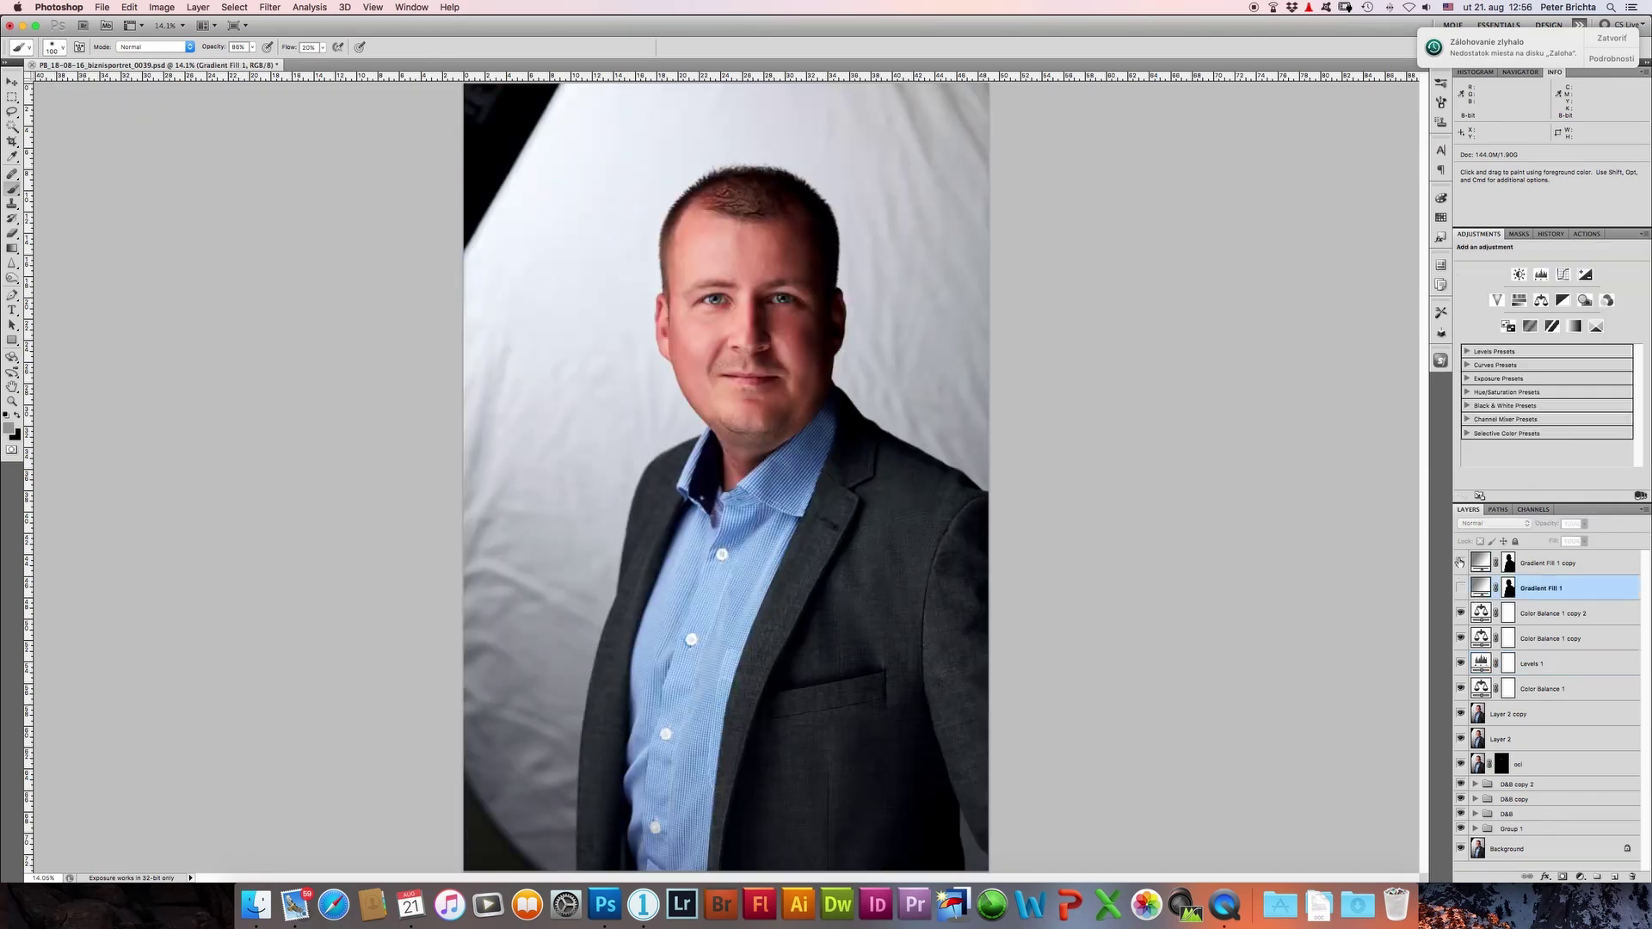
{"action": "left_click", "coordinate": [1460, 563]}
{"action": "left_click", "coordinate": [1461, 588]}
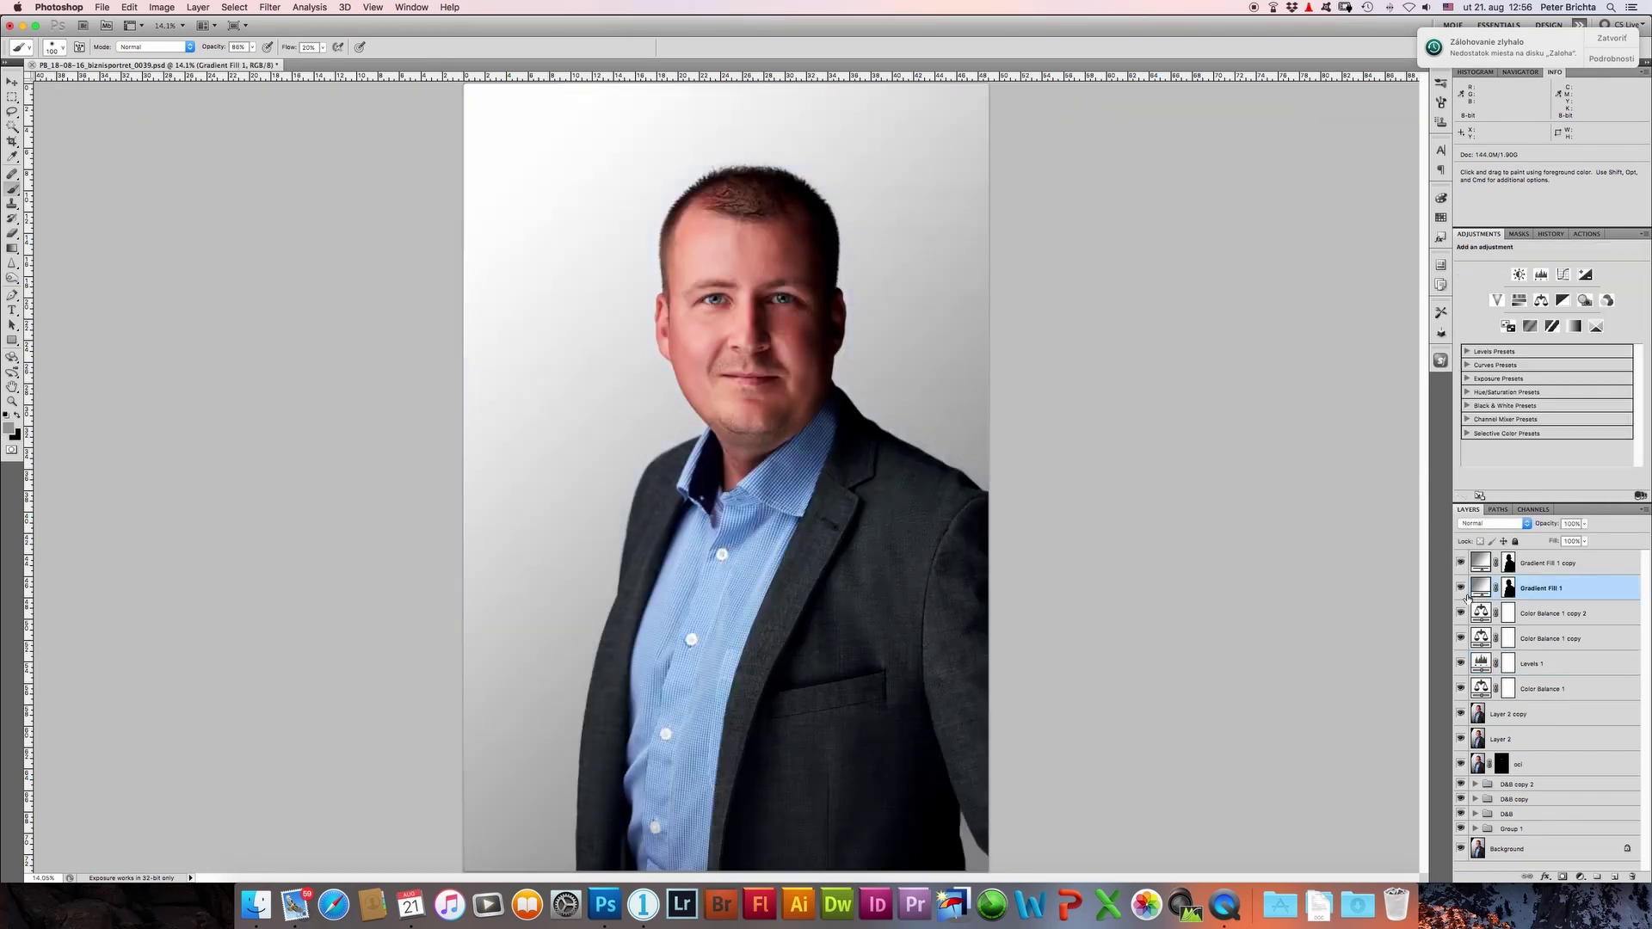
{"action": "left_click", "coordinate": [1481, 662]}
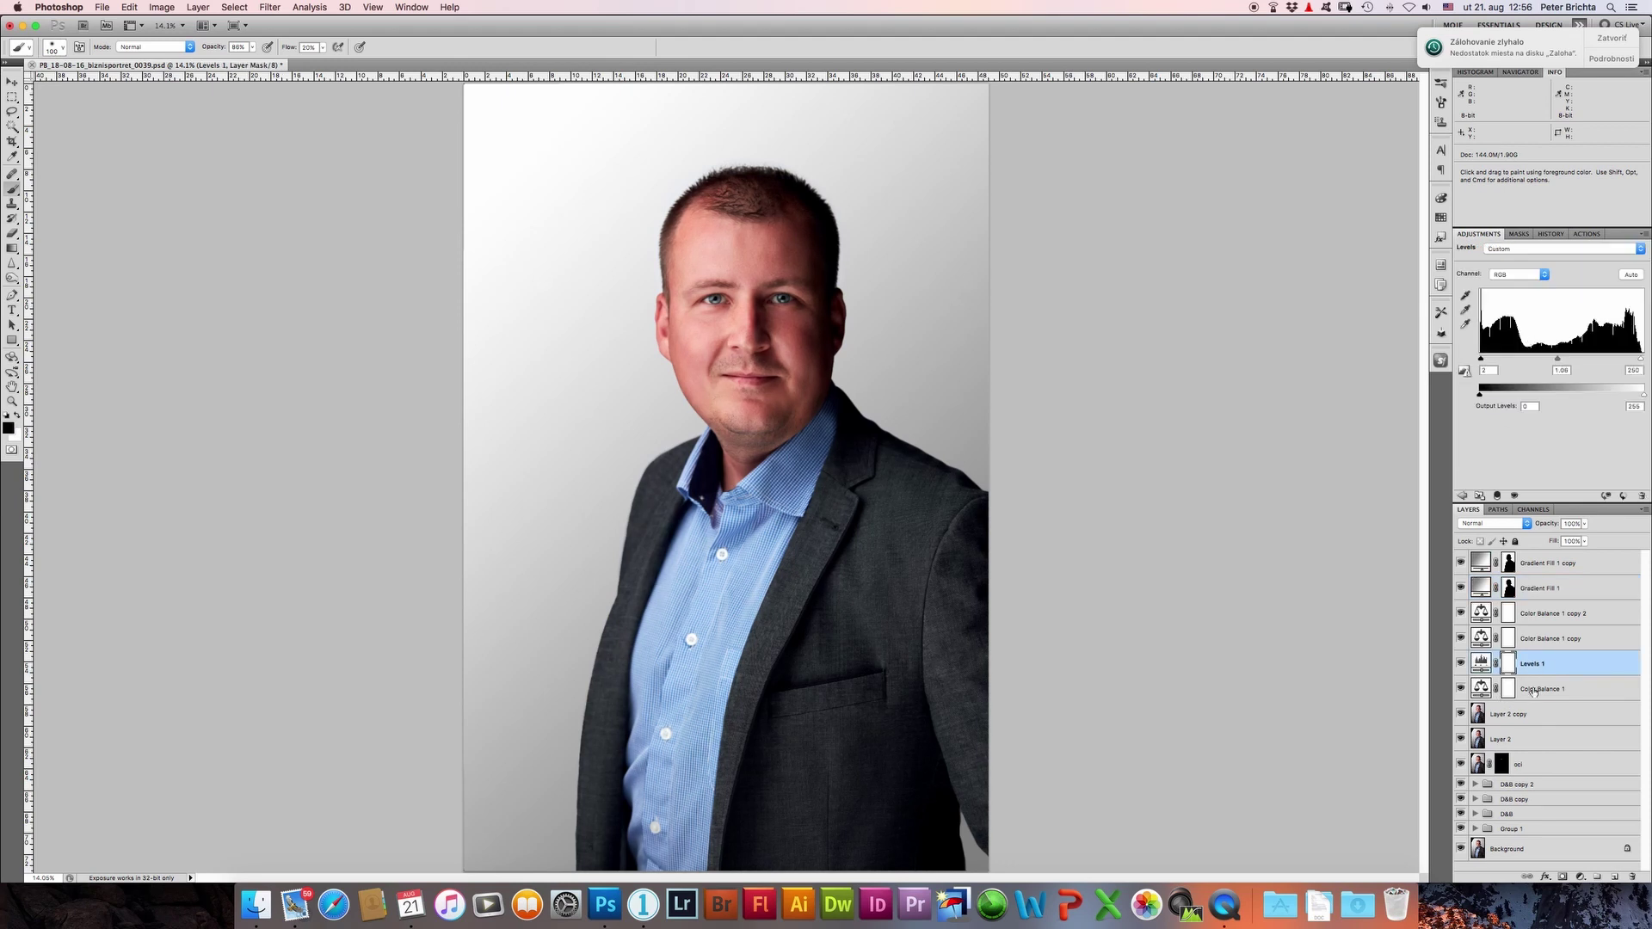
{"action": "left_click", "coordinate": [1534, 689]}
{"action": "left_click", "coordinate": [1535, 613], "text": "shift"}
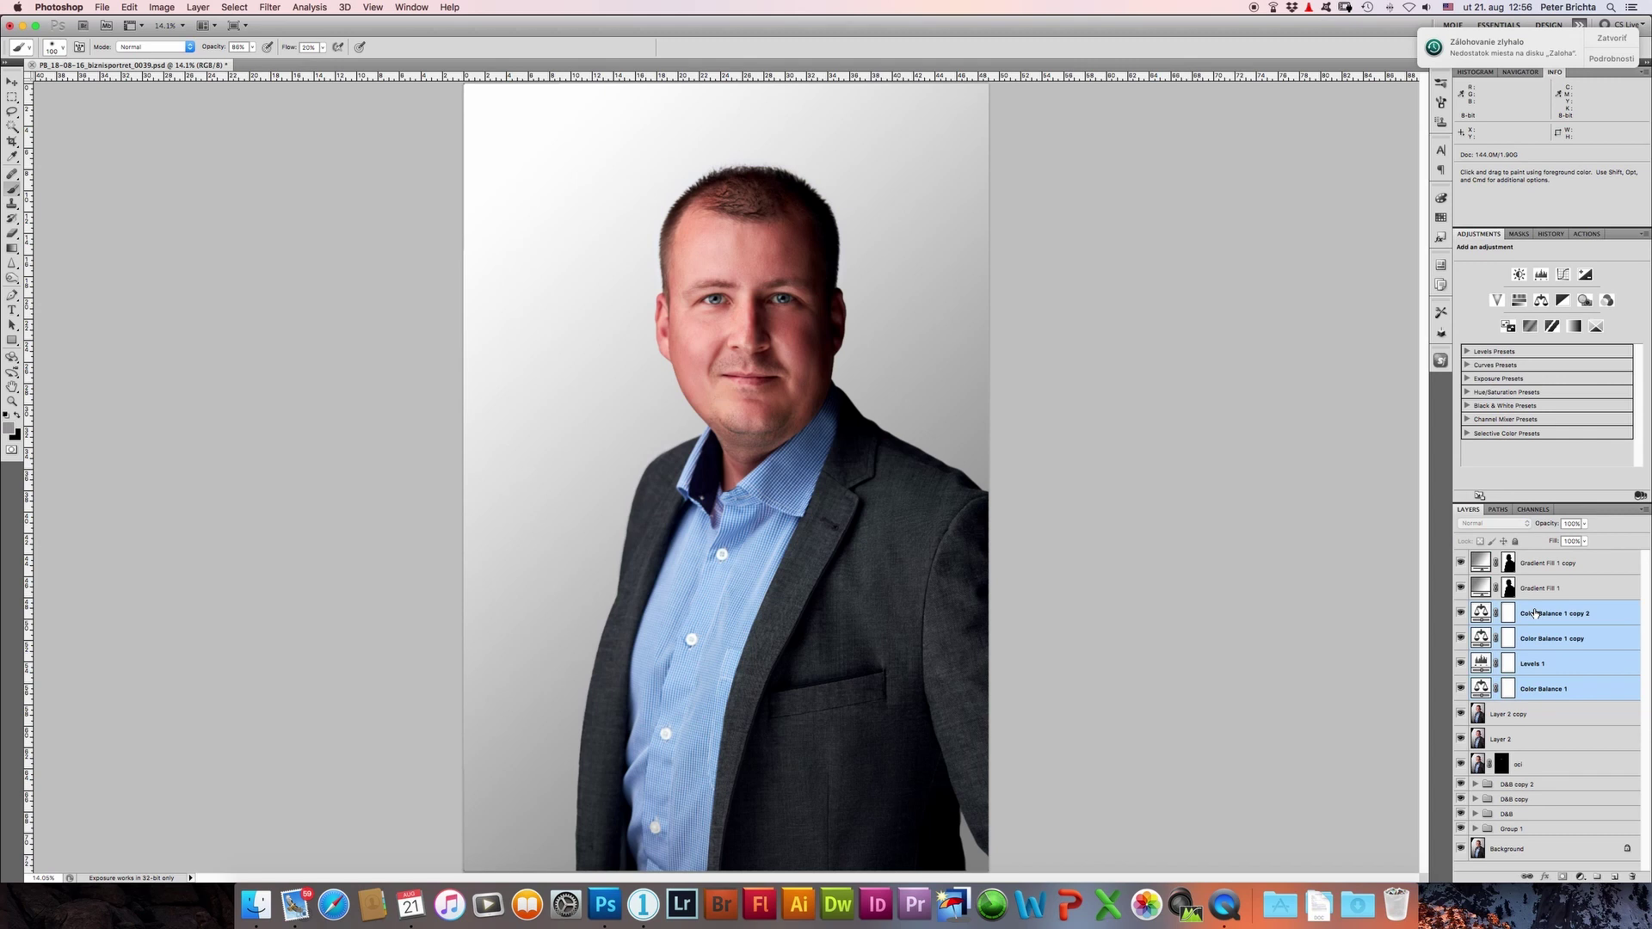
Step: Group the four adjustment layers into Group 2 at 90% opacity
{"action": "key", "text": "ctrl+g"}
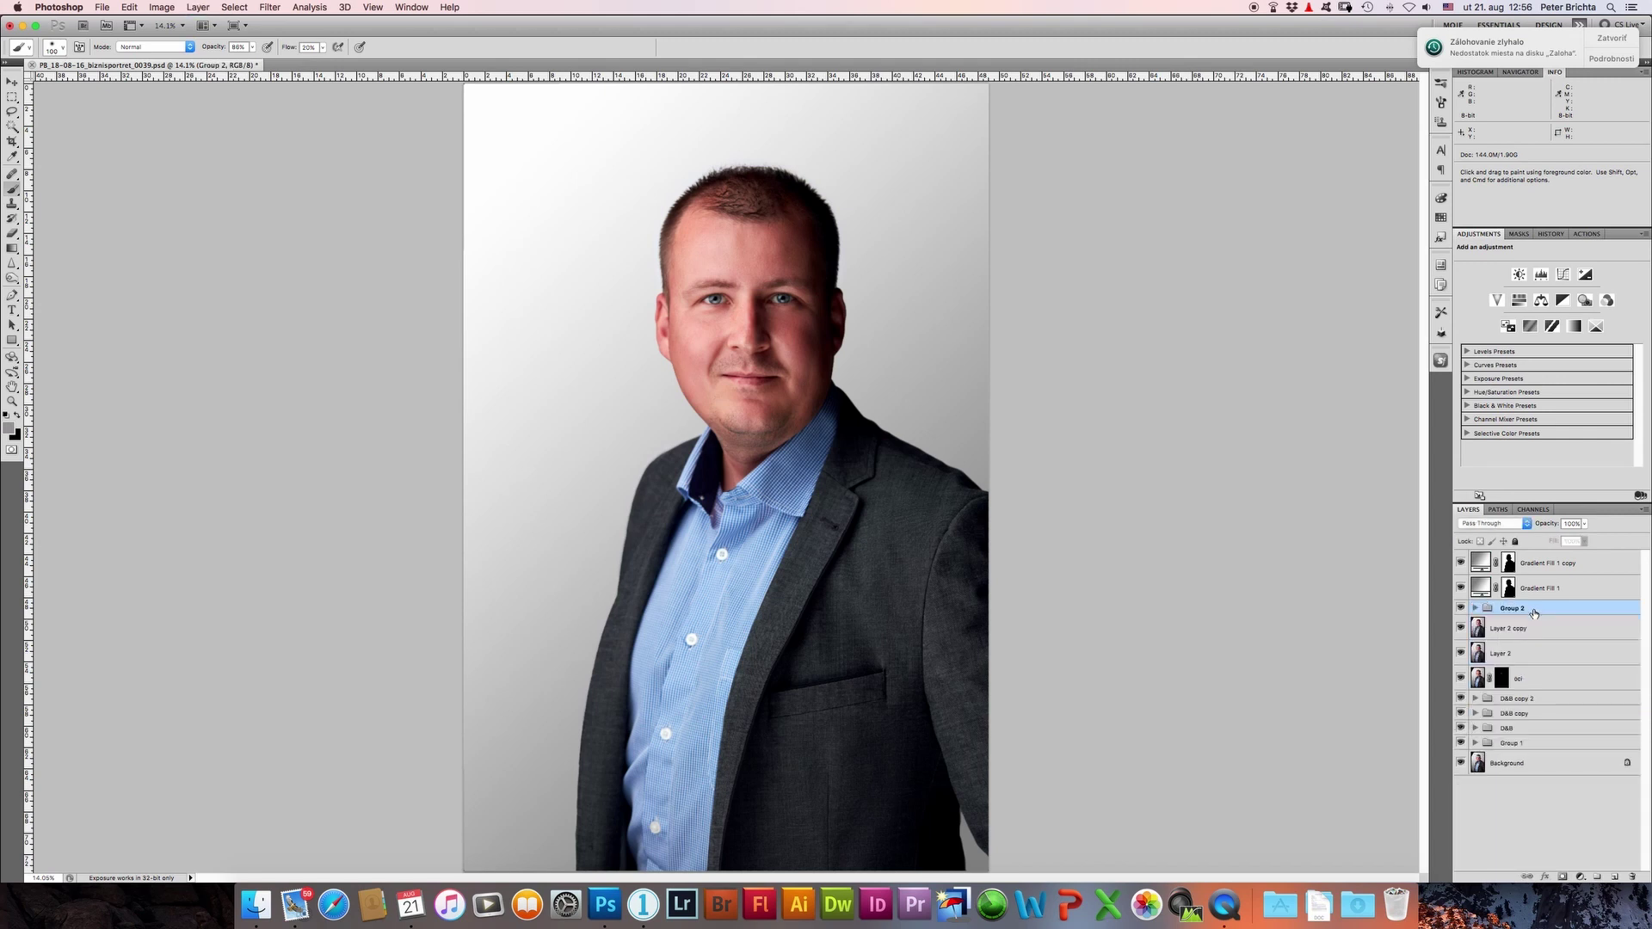
{"action": "right_click", "coordinate": [1513, 616]}
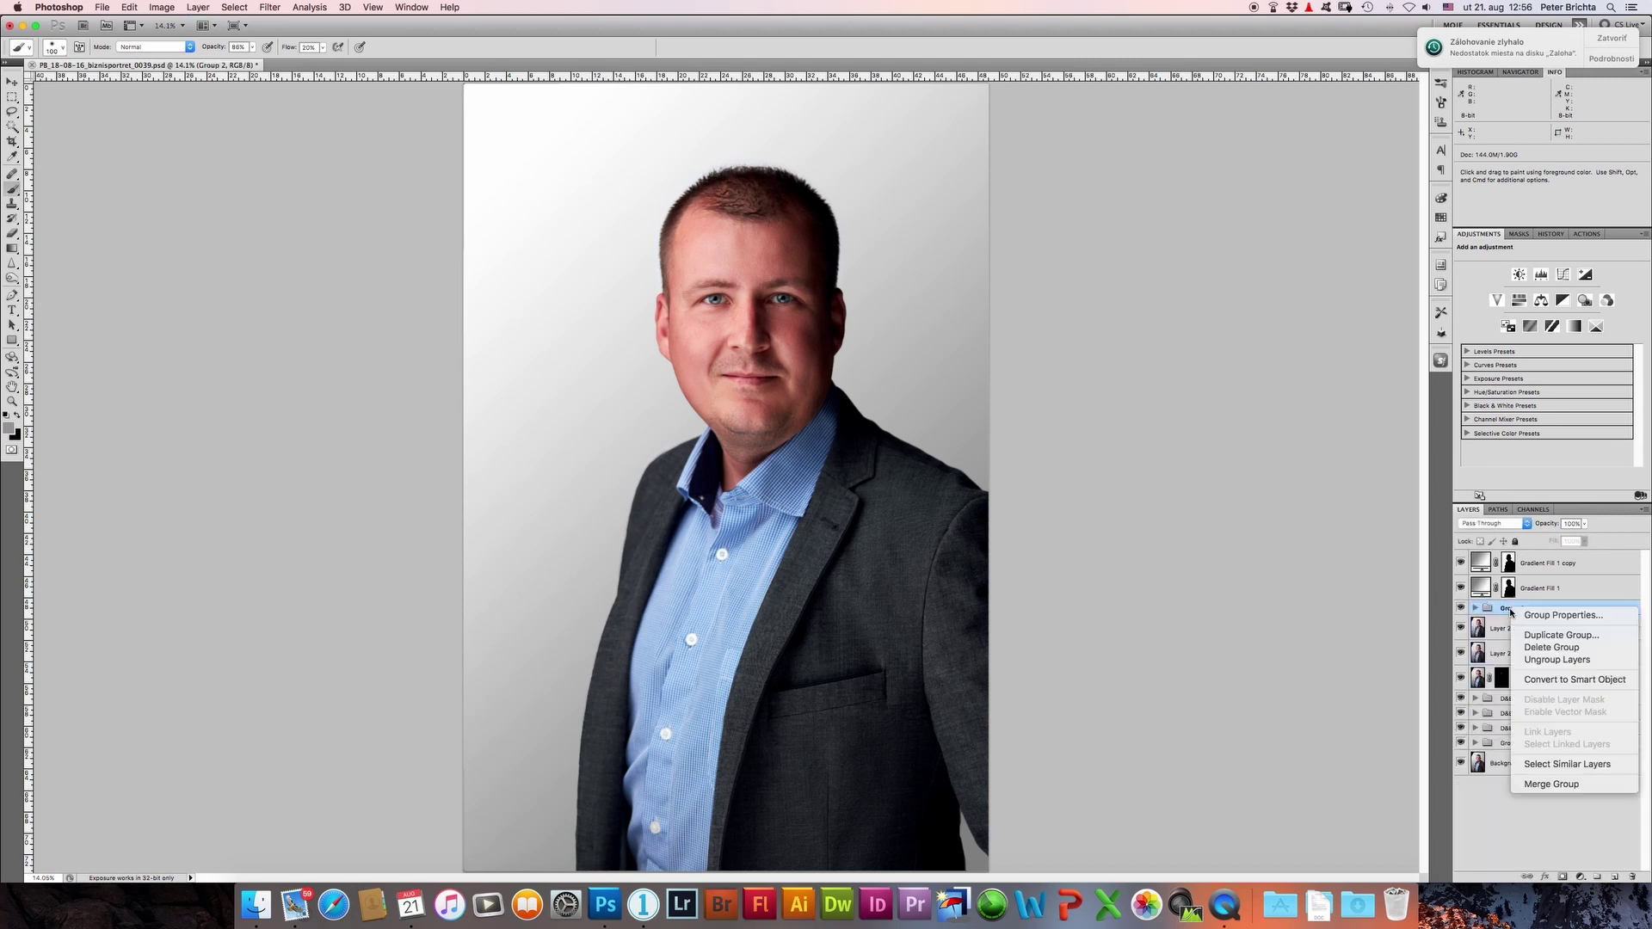
{"action": "left_click", "coordinate": [1497, 618]}
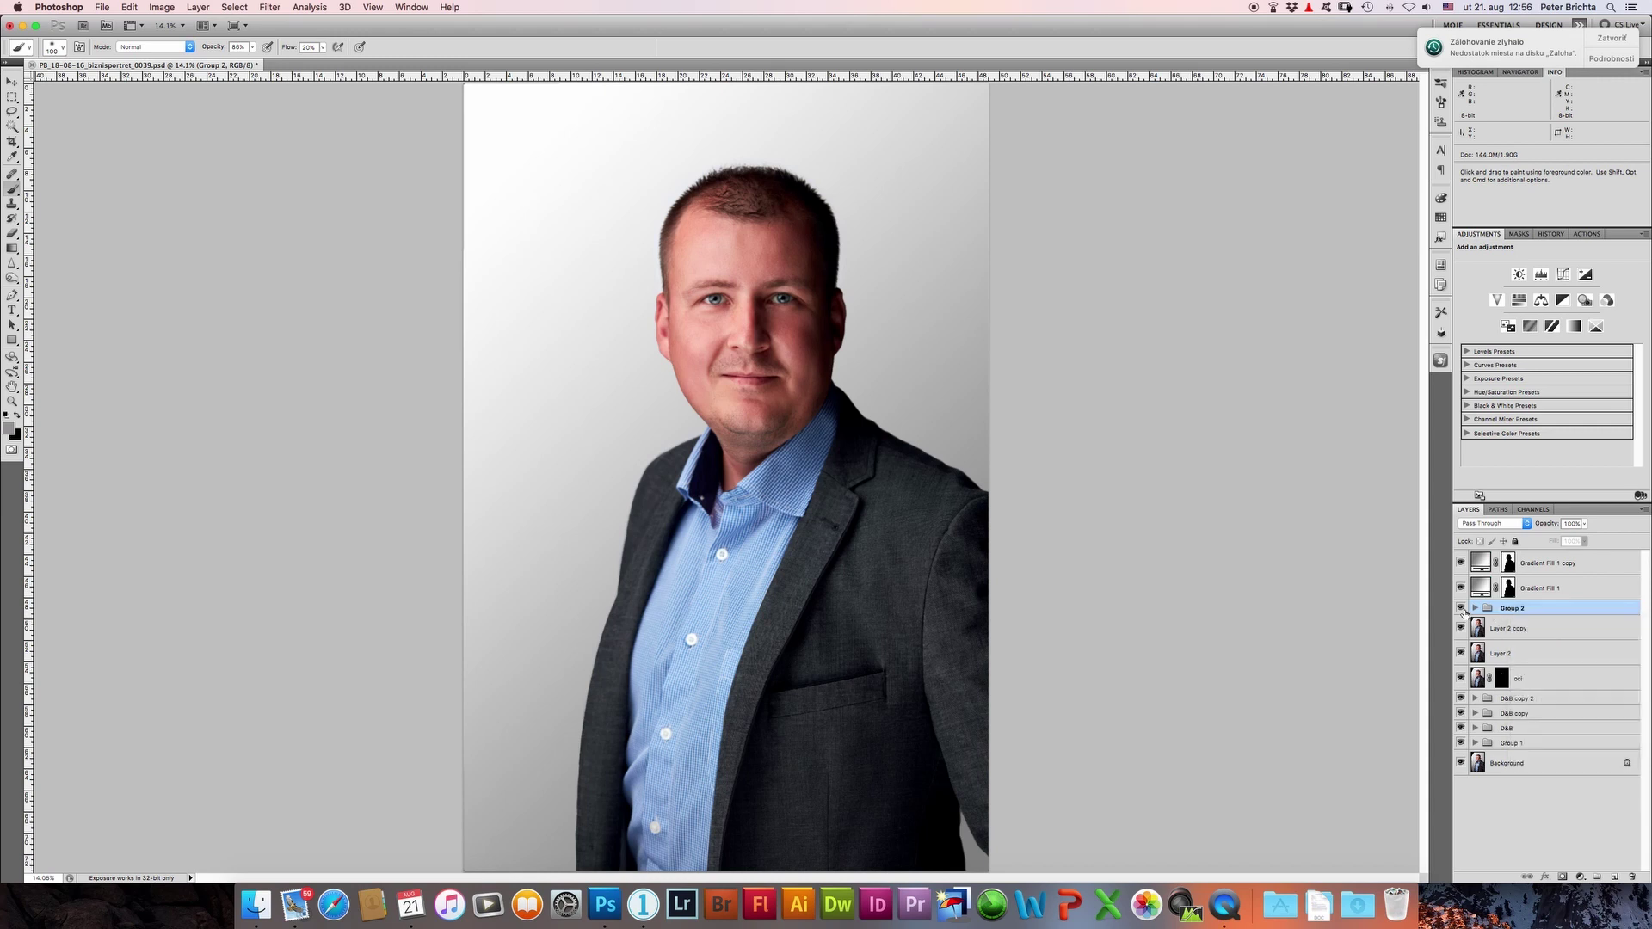
{"action": "left_click", "coordinate": [1461, 609]}
{"action": "left_click_drag", "start_coordinate": [1555, 525], "coordinate": [1548, 526]}
{"action": "left_click", "coordinate": [1566, 523]}
{"action": "type", "text": "0"}
{"action": "key", "text": "Return"}
Step: Open the Duplicate Group dialog for Group 2, then cancel it
{"action": "right_click", "coordinate": [1505, 608]}
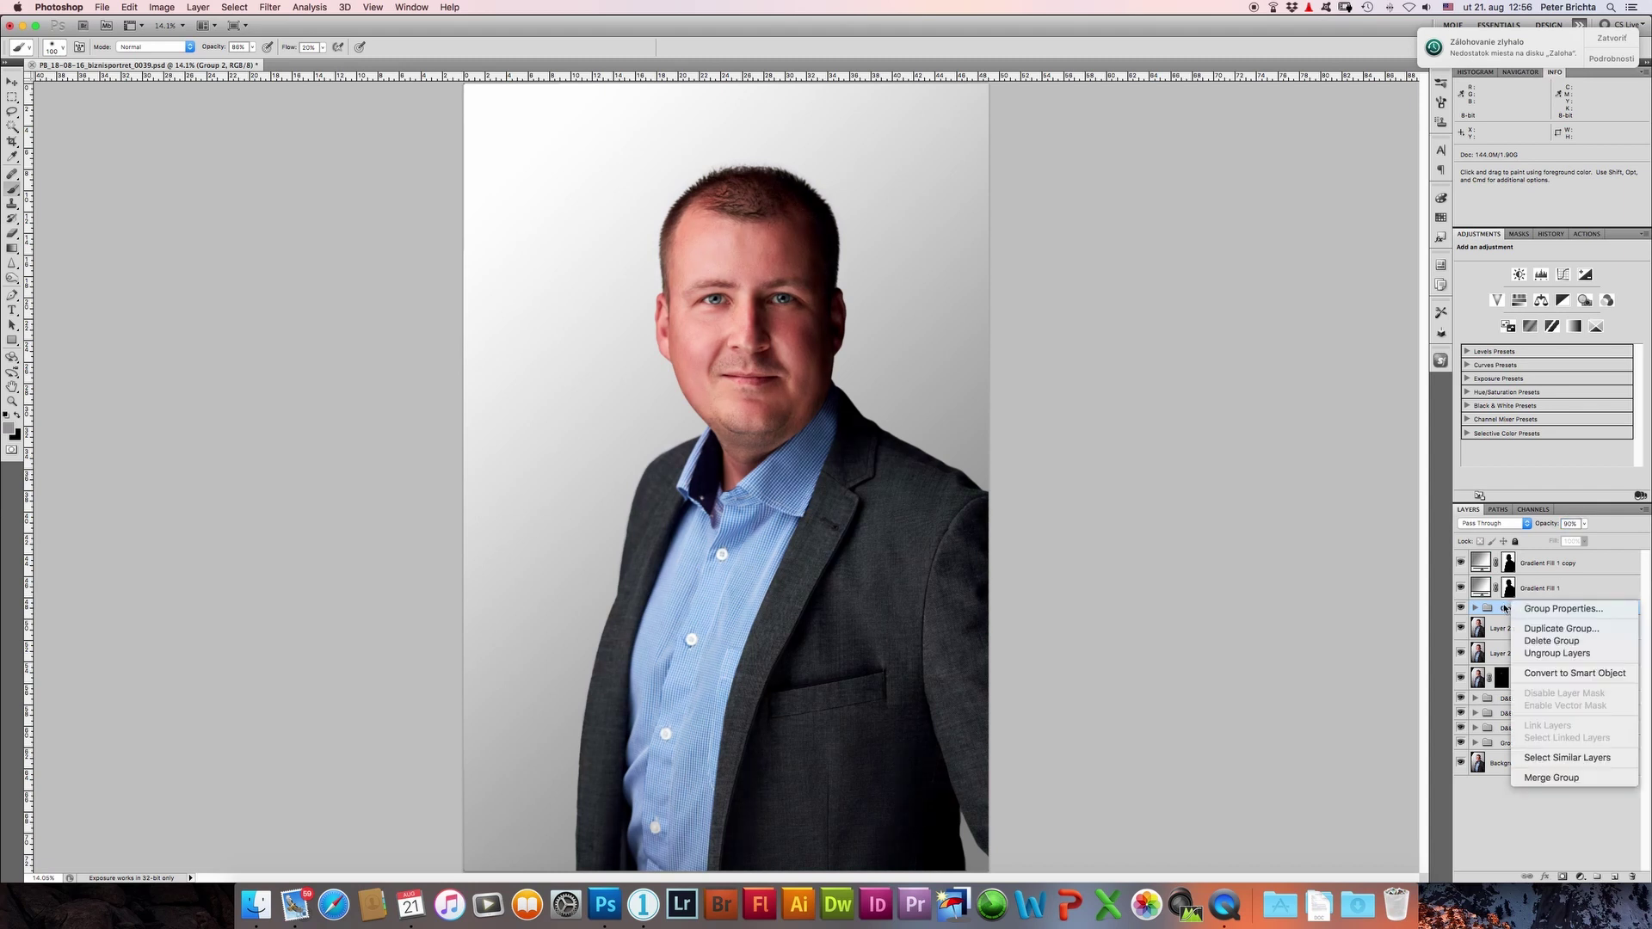
{"action": "left_click", "coordinate": [1509, 629]}
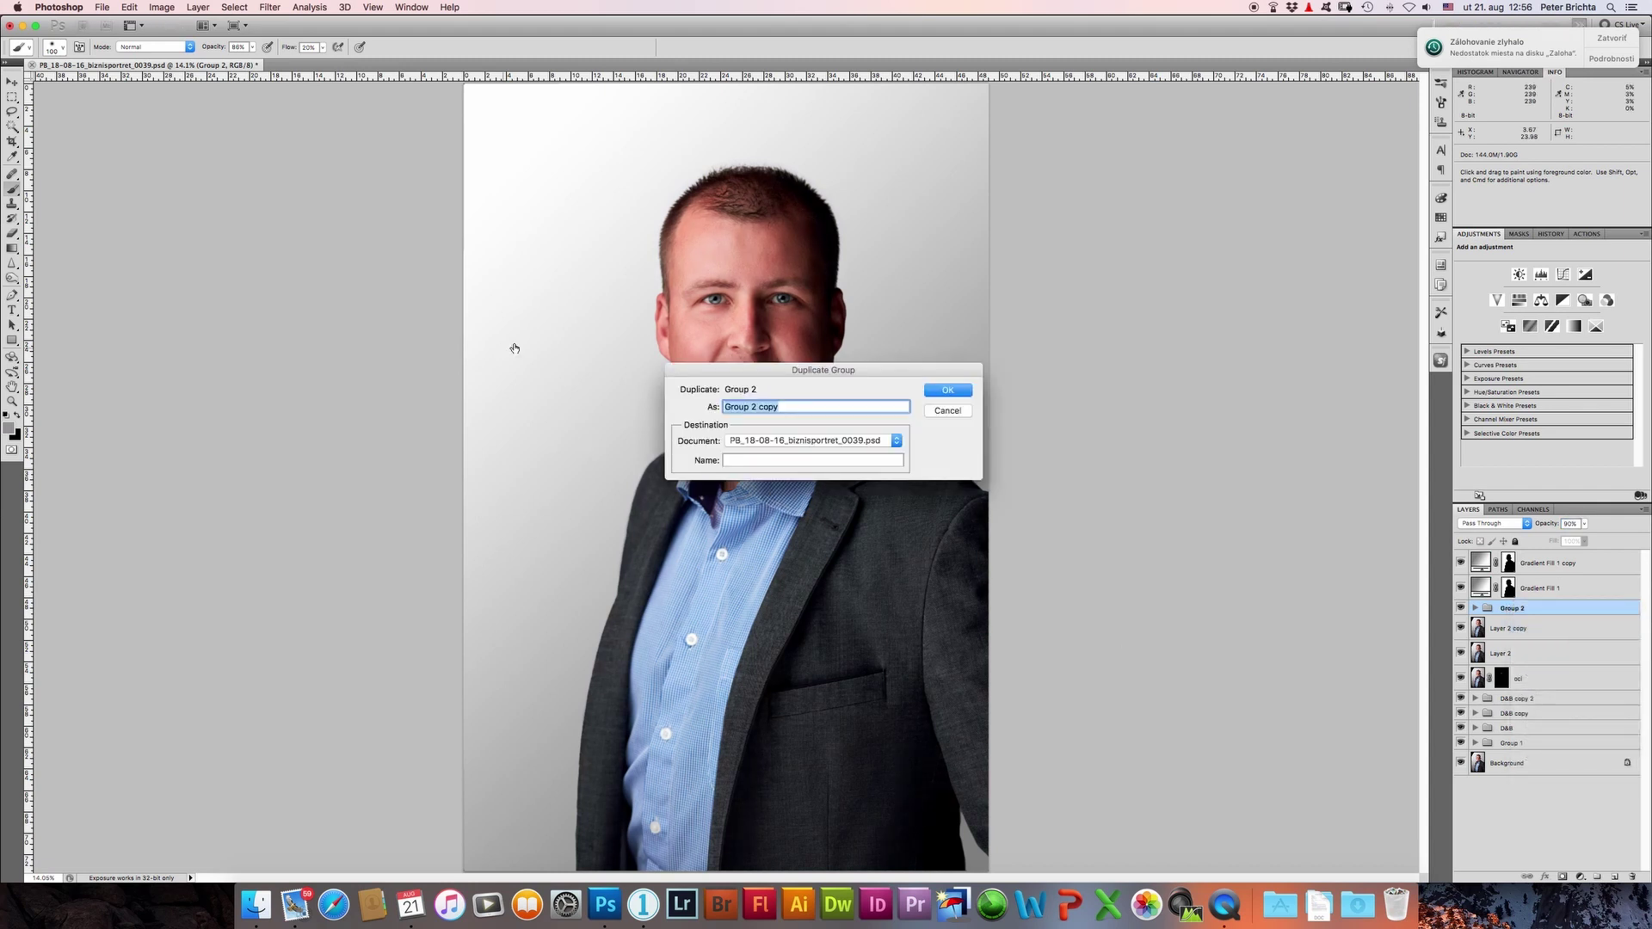
{"action": "left_click", "coordinate": [795, 442]}
{"action": "left_click", "coordinate": [795, 441]}
{"action": "left_click", "coordinate": [927, 411]}
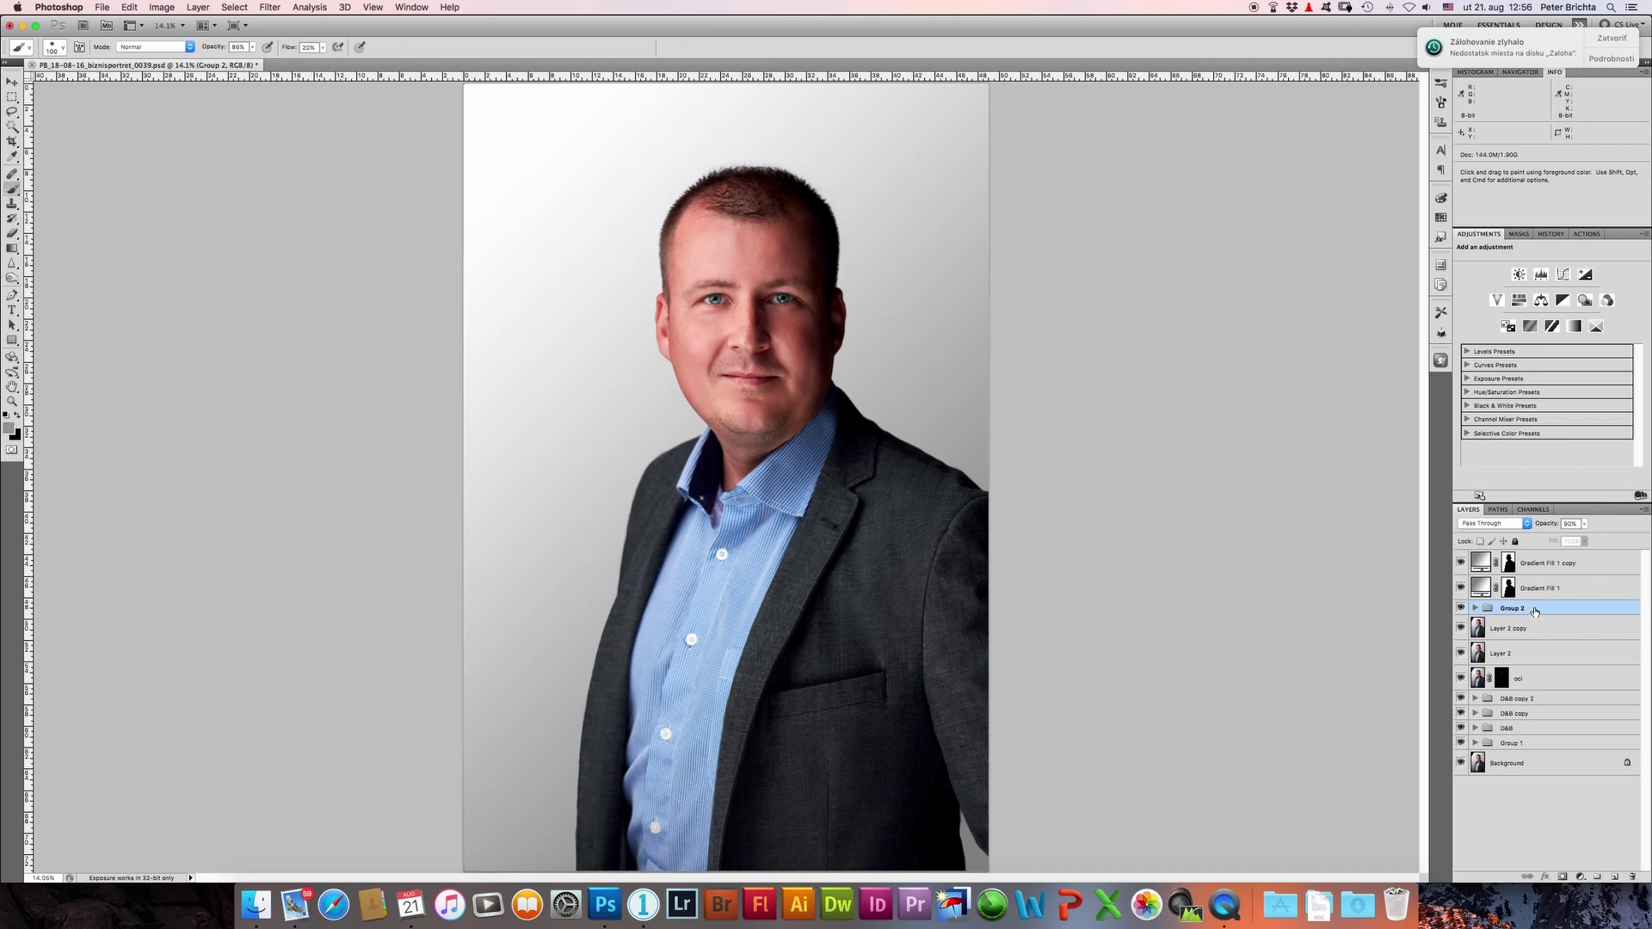
Step: Toggle a Background-only view to compare the retouch with the original photo
{"action": "left_click", "coordinate": [1460, 764], "text": "alt"}
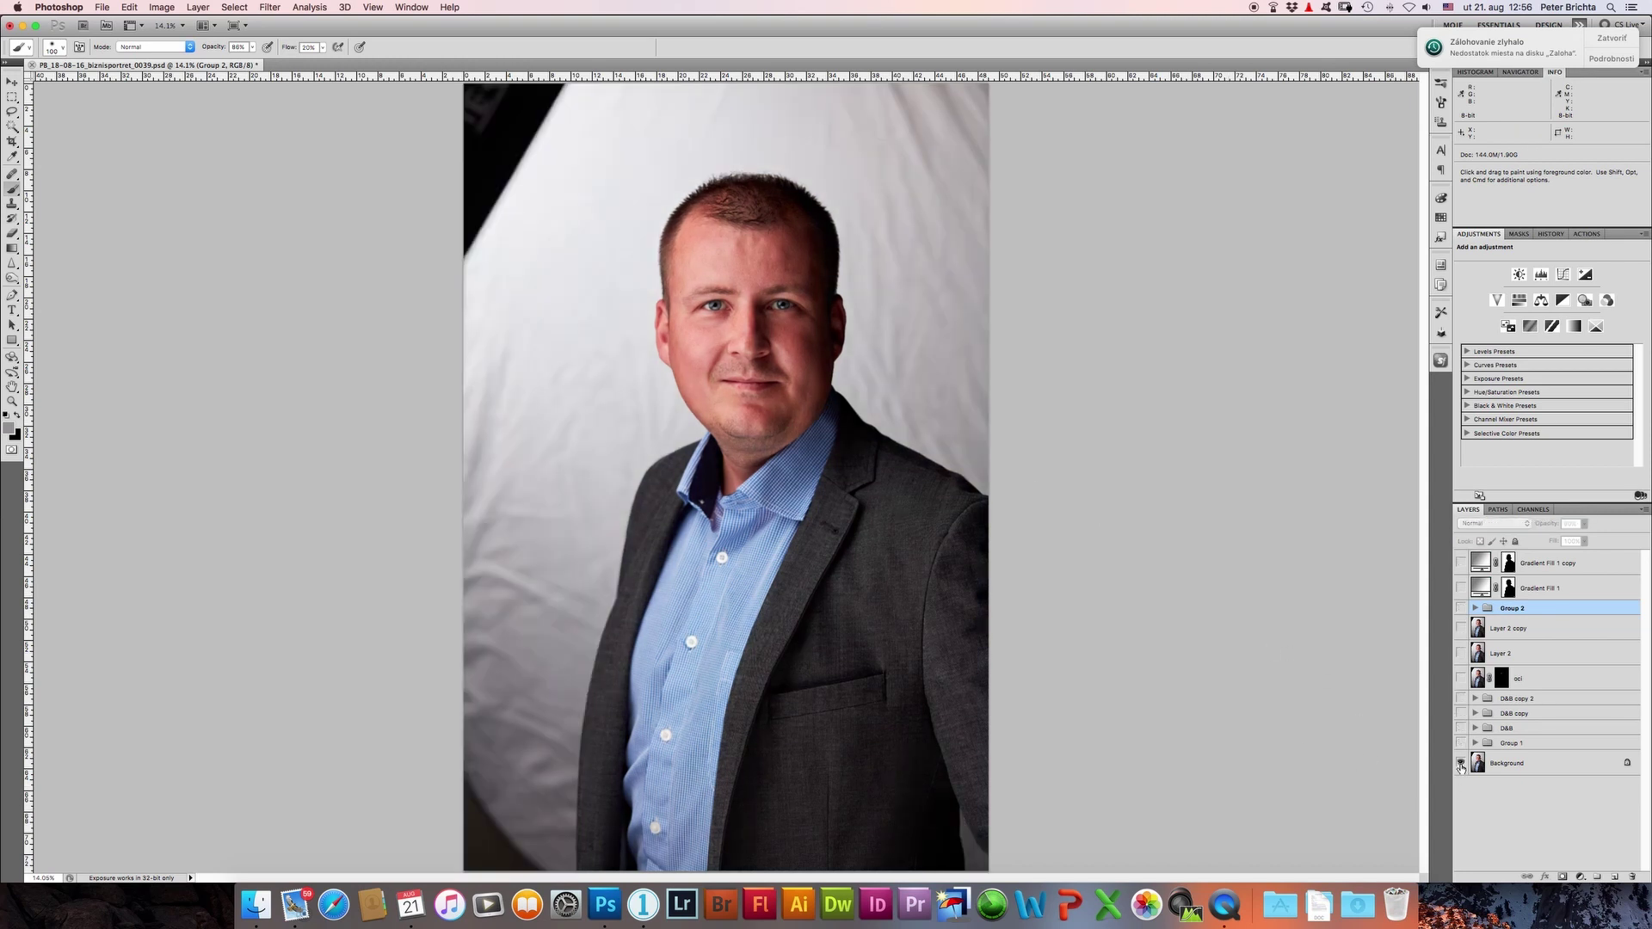
{"action": "left_click", "coordinate": [1460, 763], "text": "alt"}
{"action": "left_click", "coordinate": [1614, 40]}
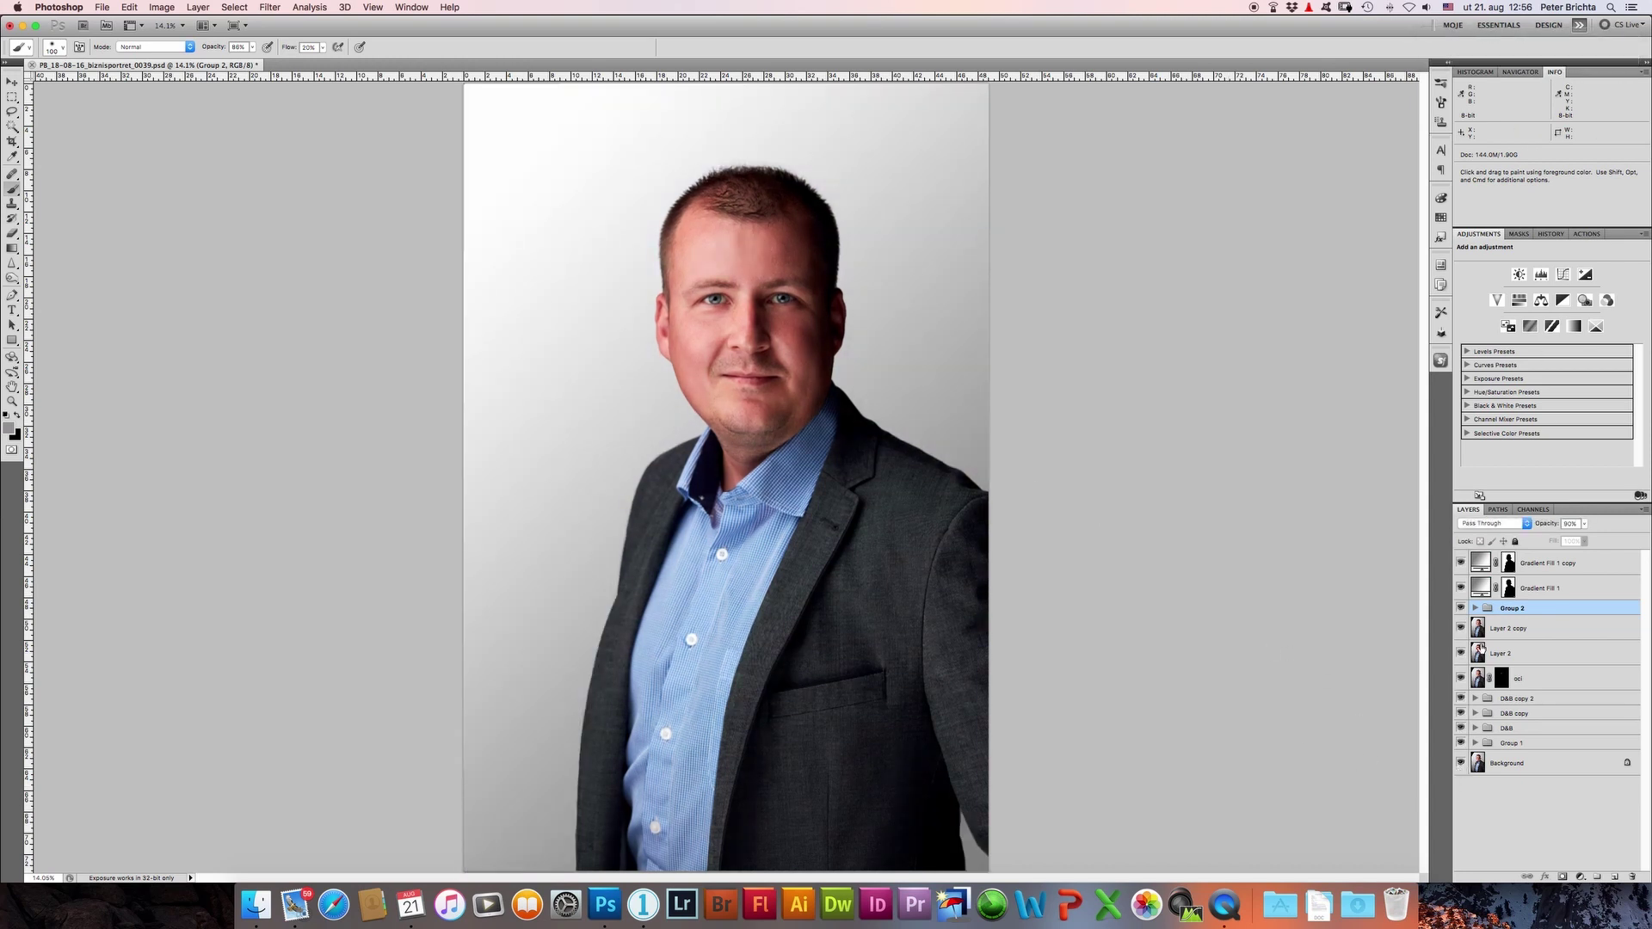
{"action": "left_click", "coordinate": [1461, 764], "text": "alt"}
{"action": "left_click", "coordinate": [1461, 763], "text": "alt"}
{"action": "left_click", "coordinate": [1460, 763], "text": "alt"}
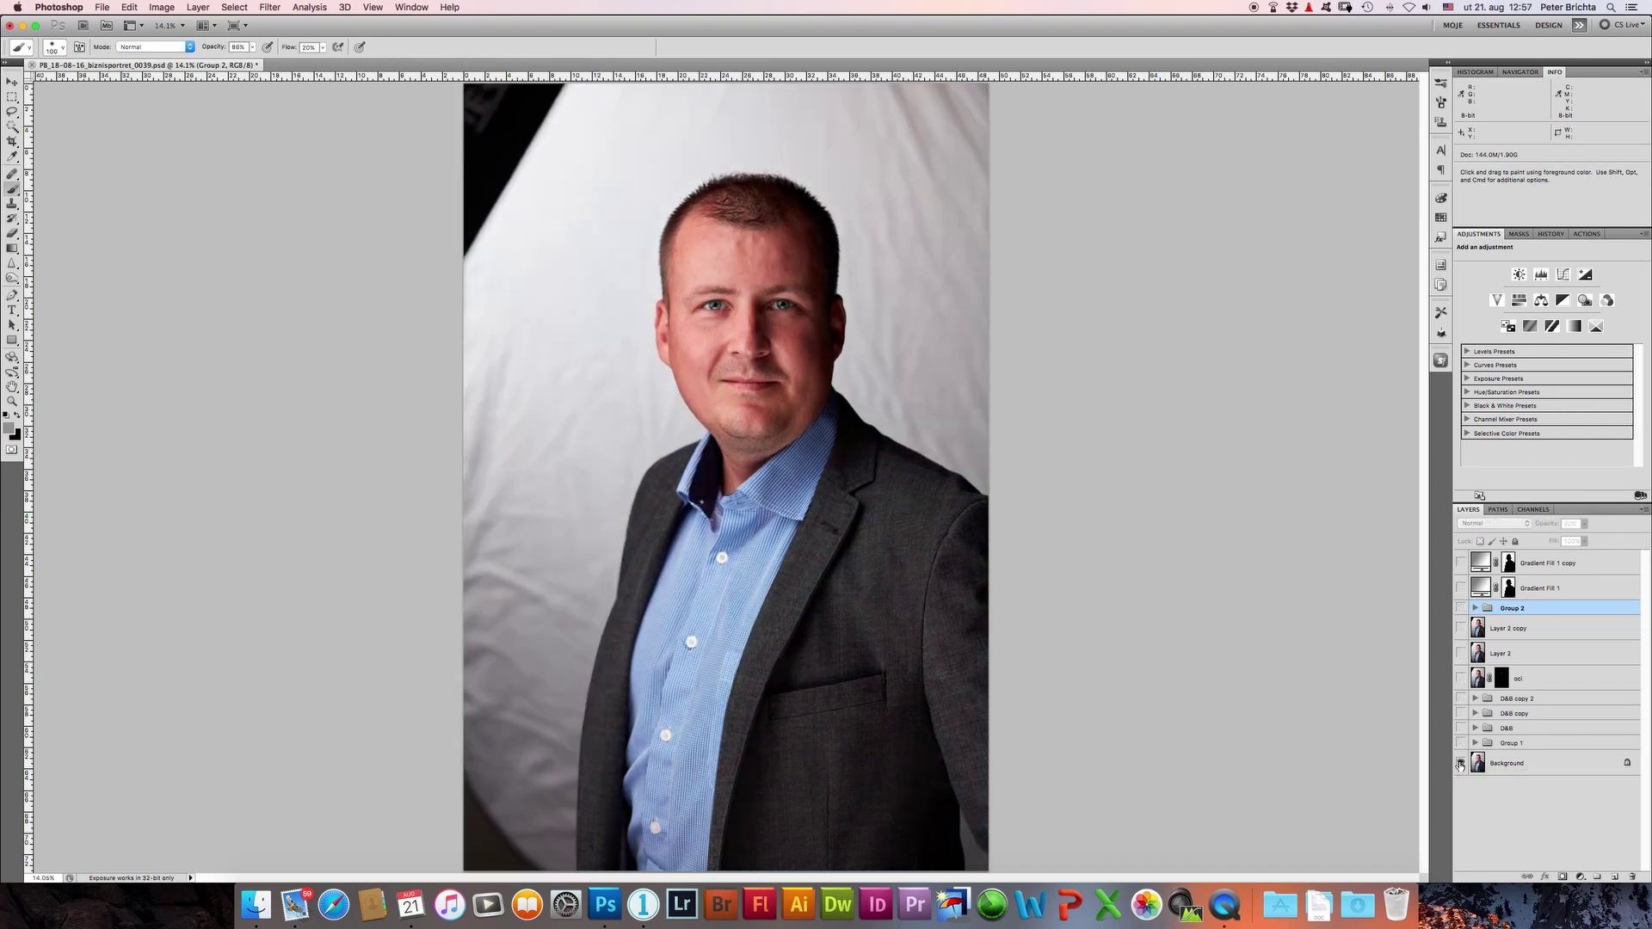